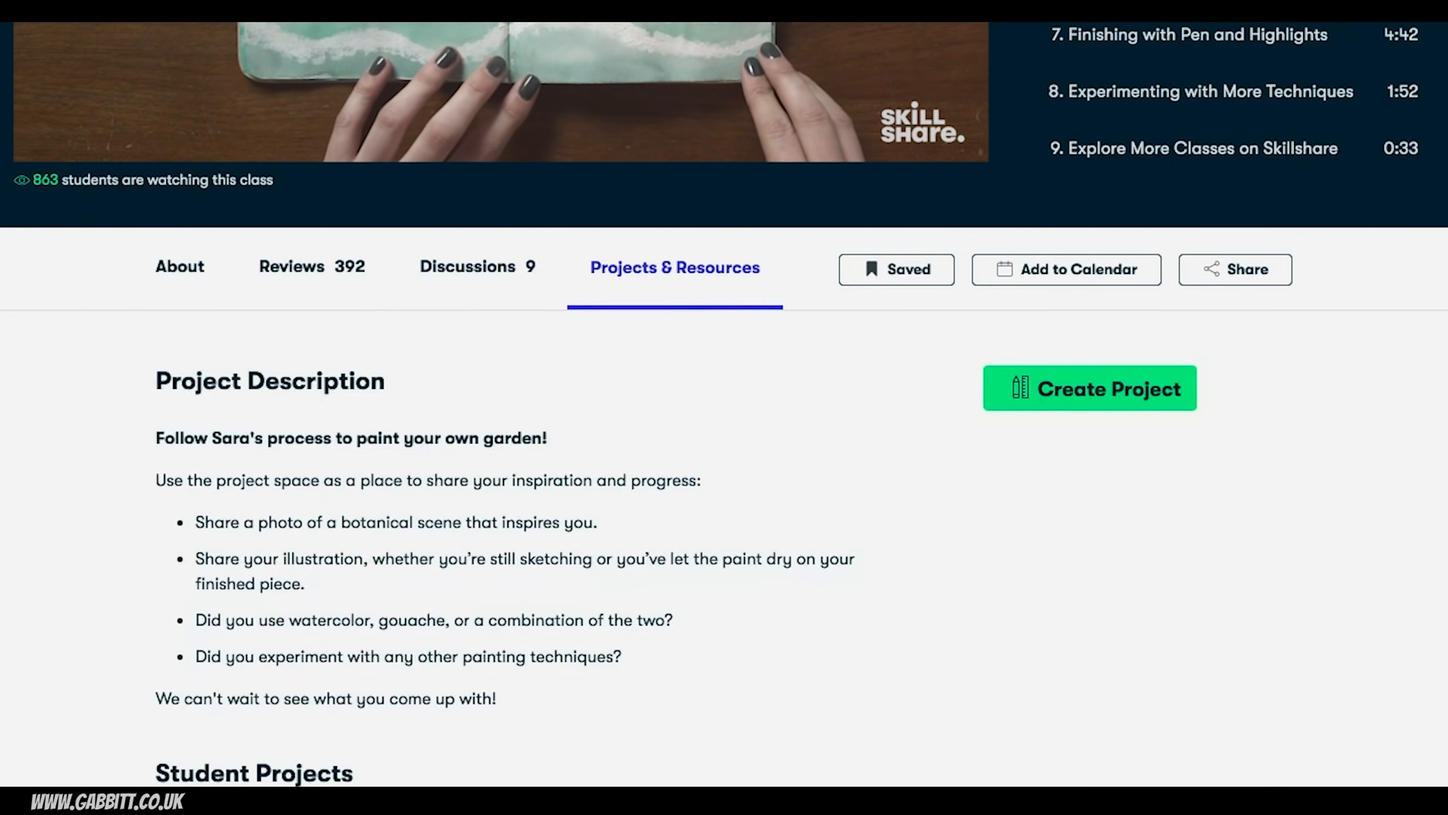
scroll(724, 434, "down", 1)
scroll(724, 399, "down", 8)
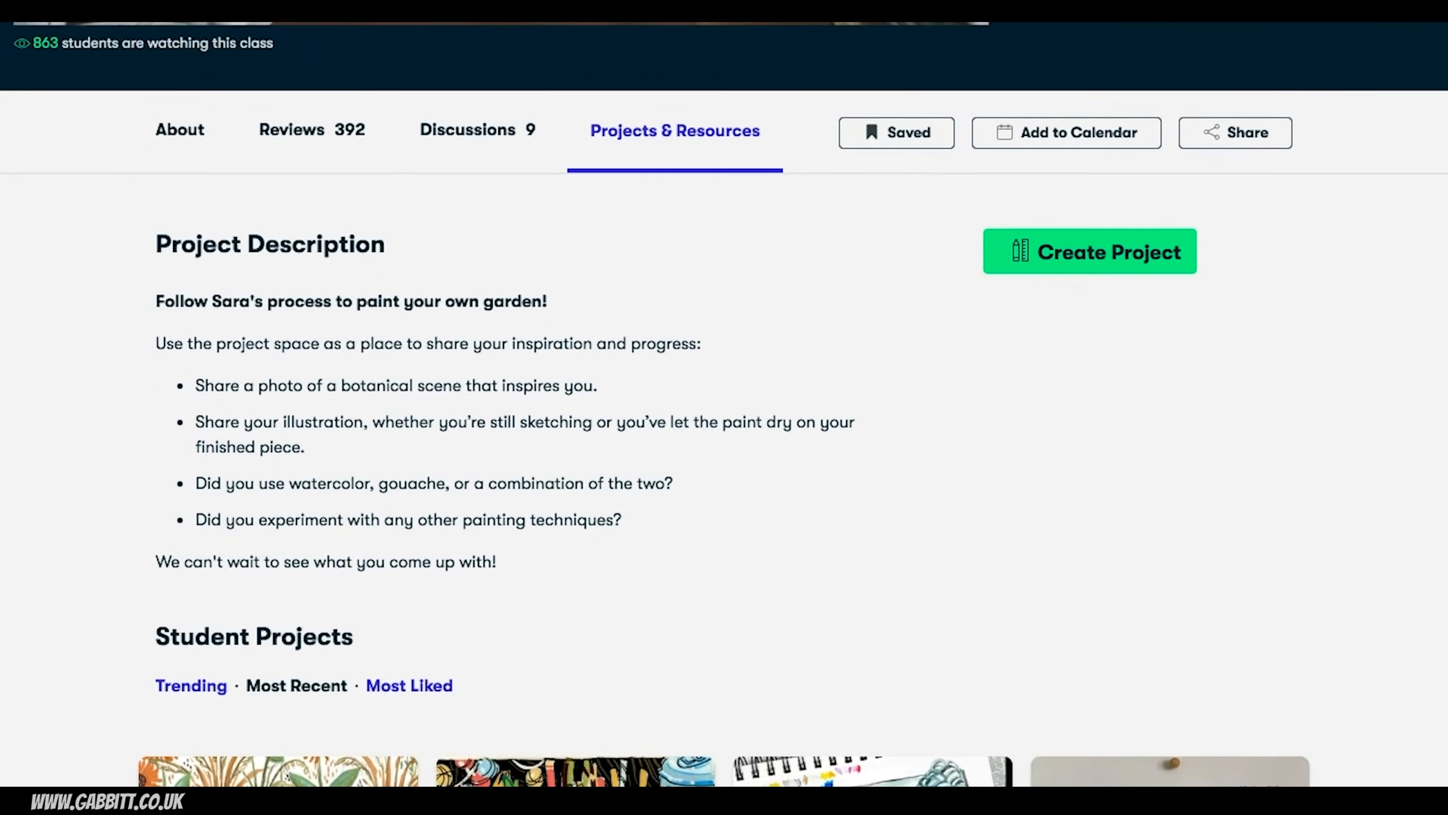
scroll(724, 399, "down", 9)
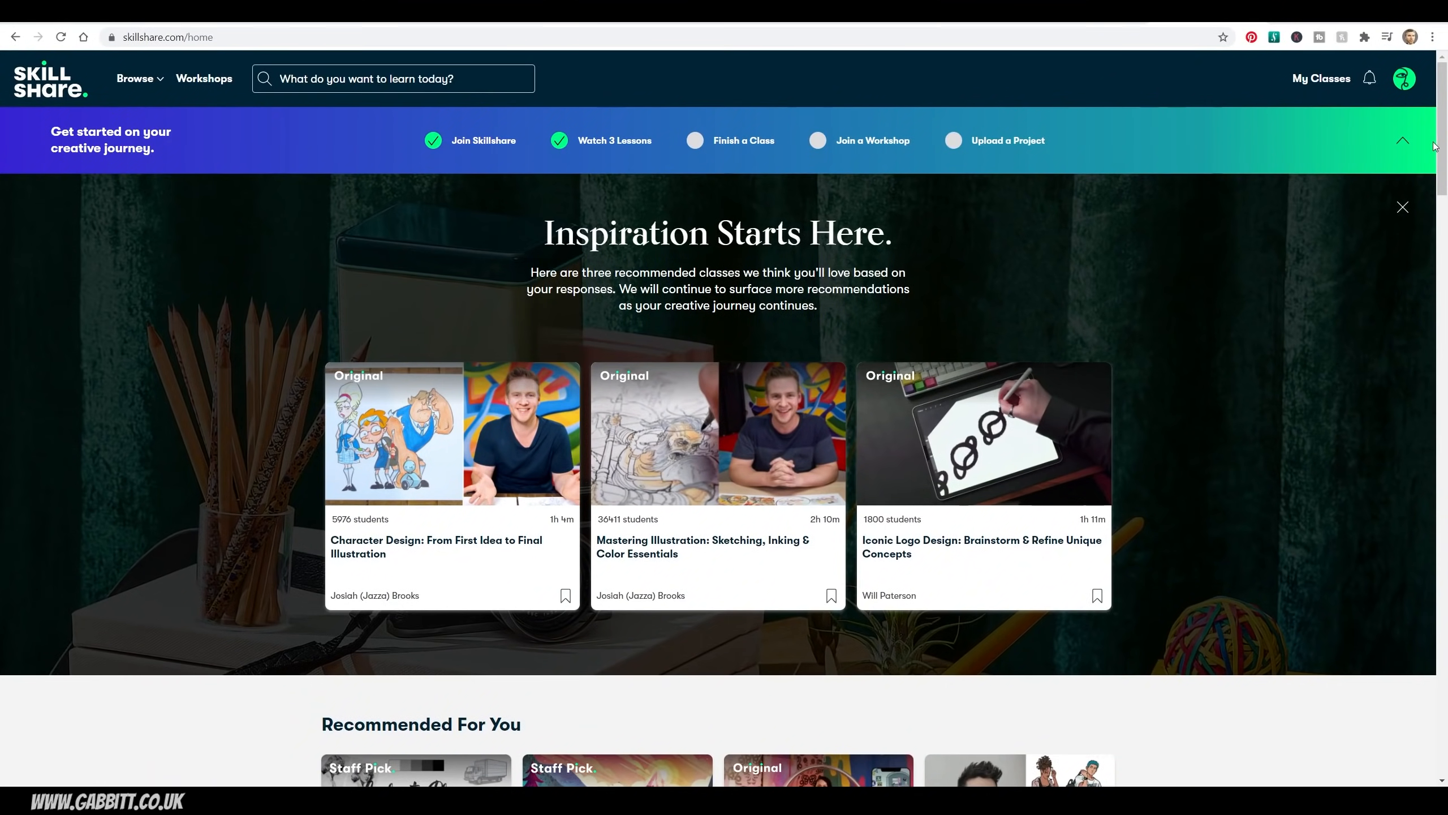
left_click_drag(1442, 147, 1444, 283)
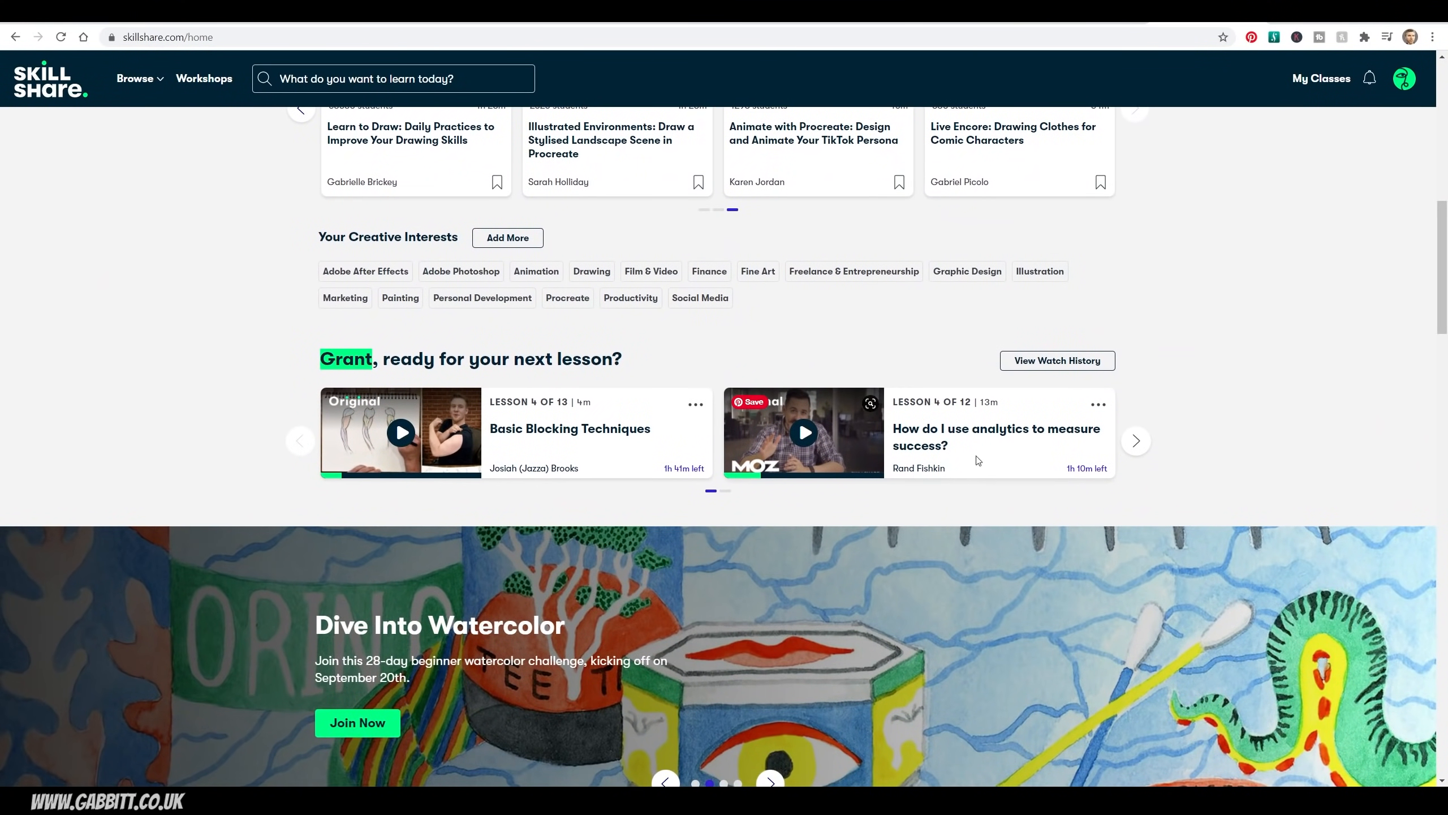
scroll(1243, 323, "up", 4)
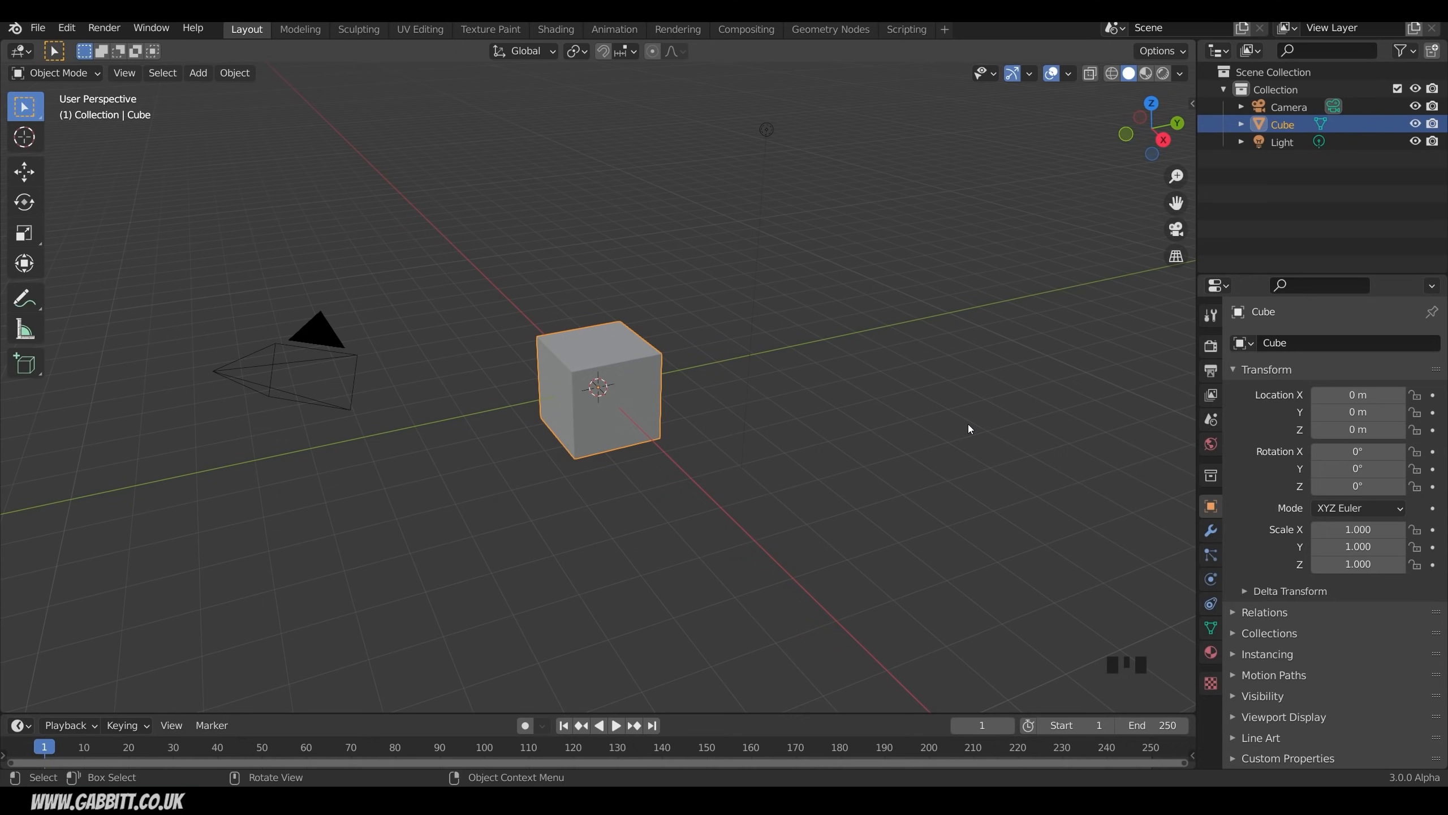
left_click(1104, 672)
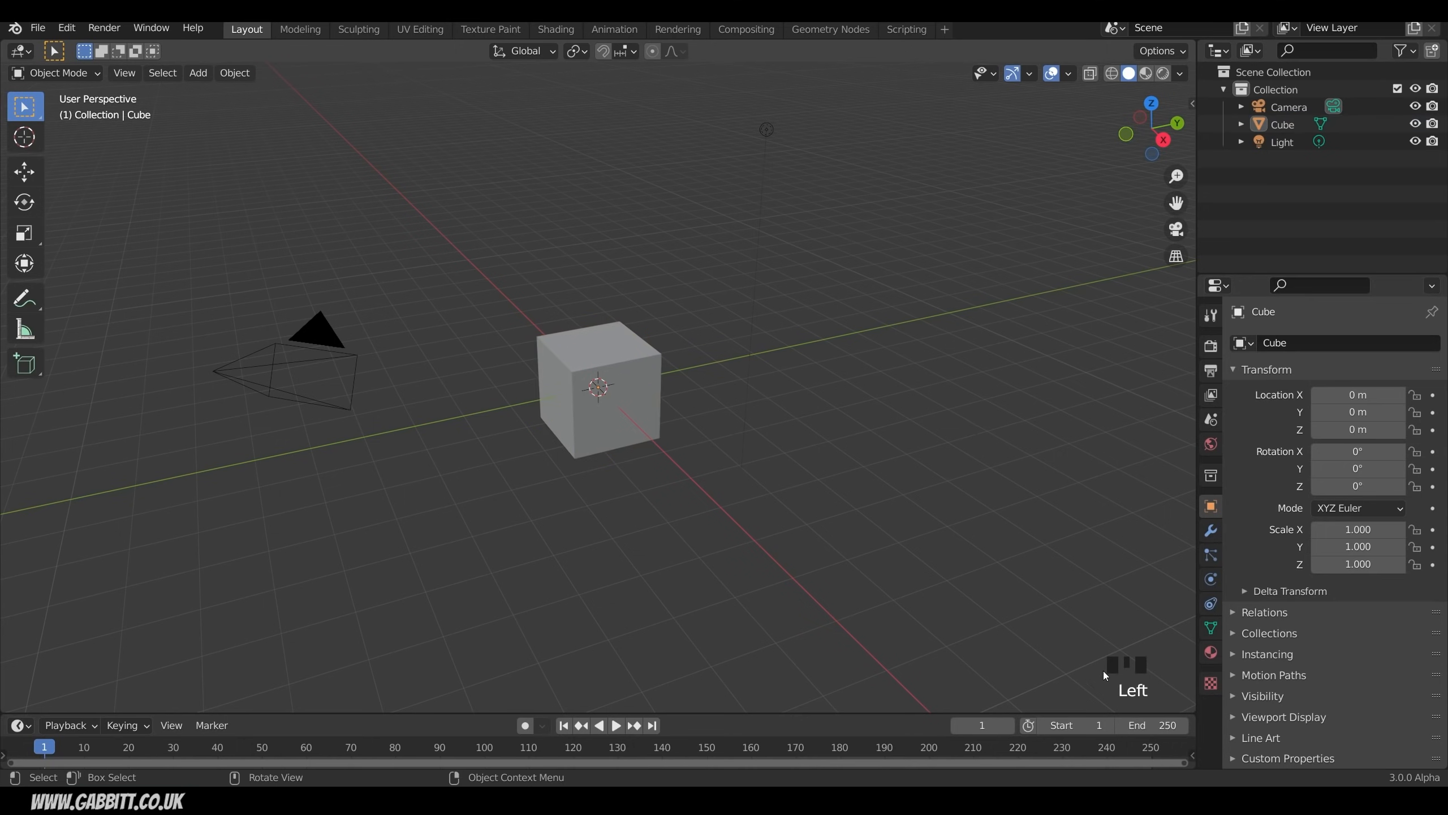
left_click(556, 362)
middle_click_drag(592, 504, 624, 290)
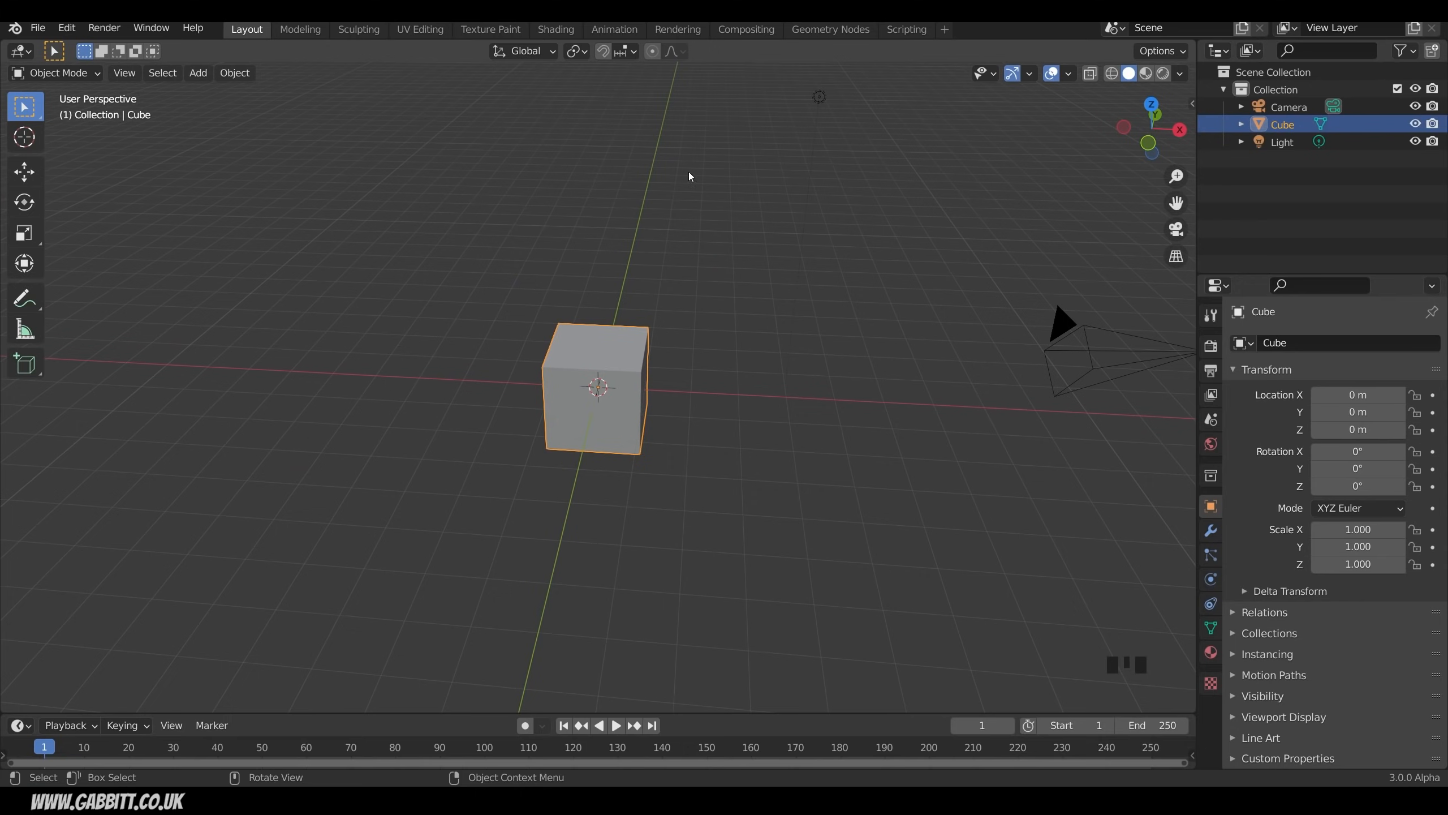
Step: Search the add-on preferences for AUTO to check whether the Mesh: Auto Mirror add-on is enabled
left_click(68, 28)
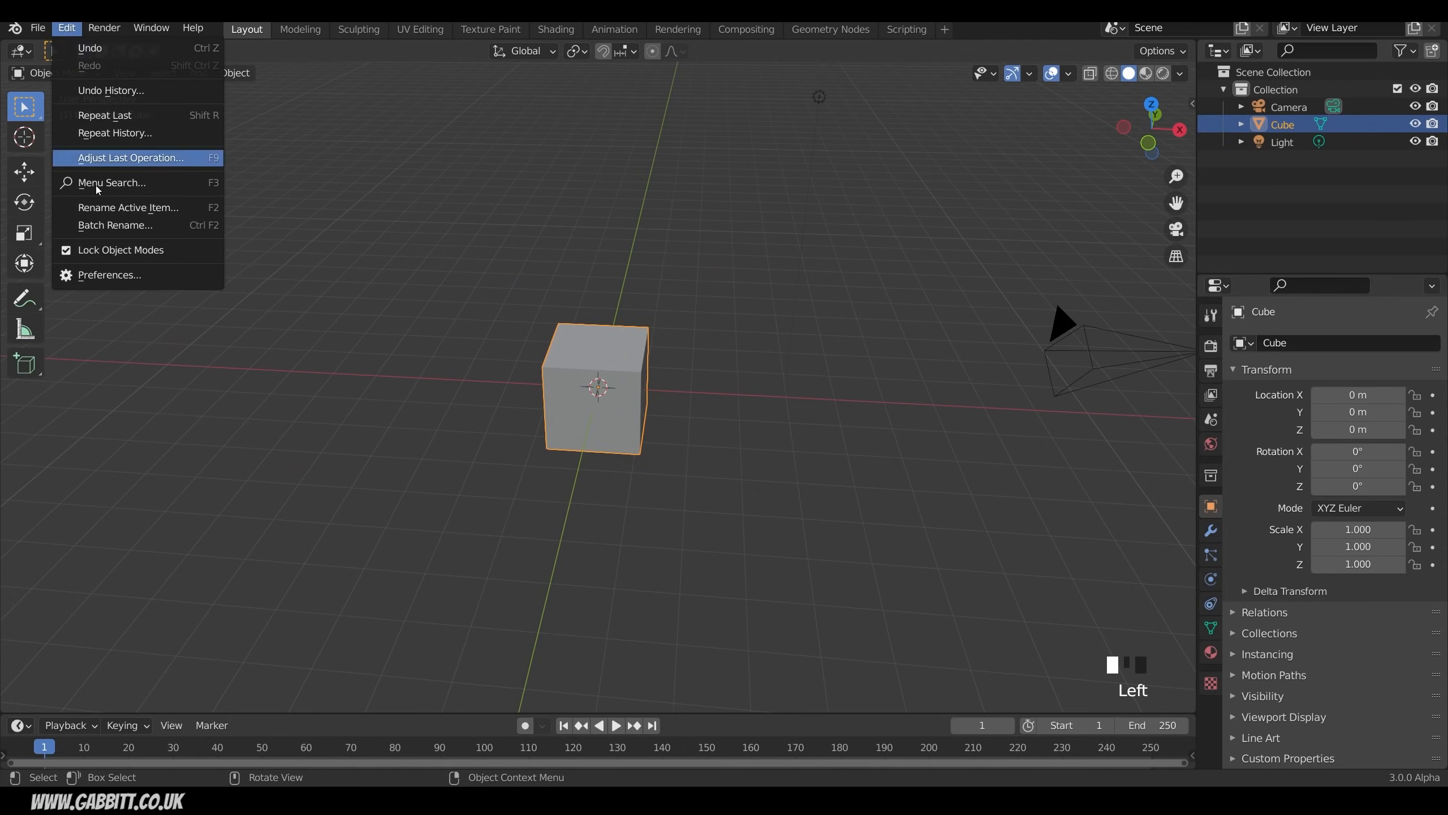
left_click(94, 279)
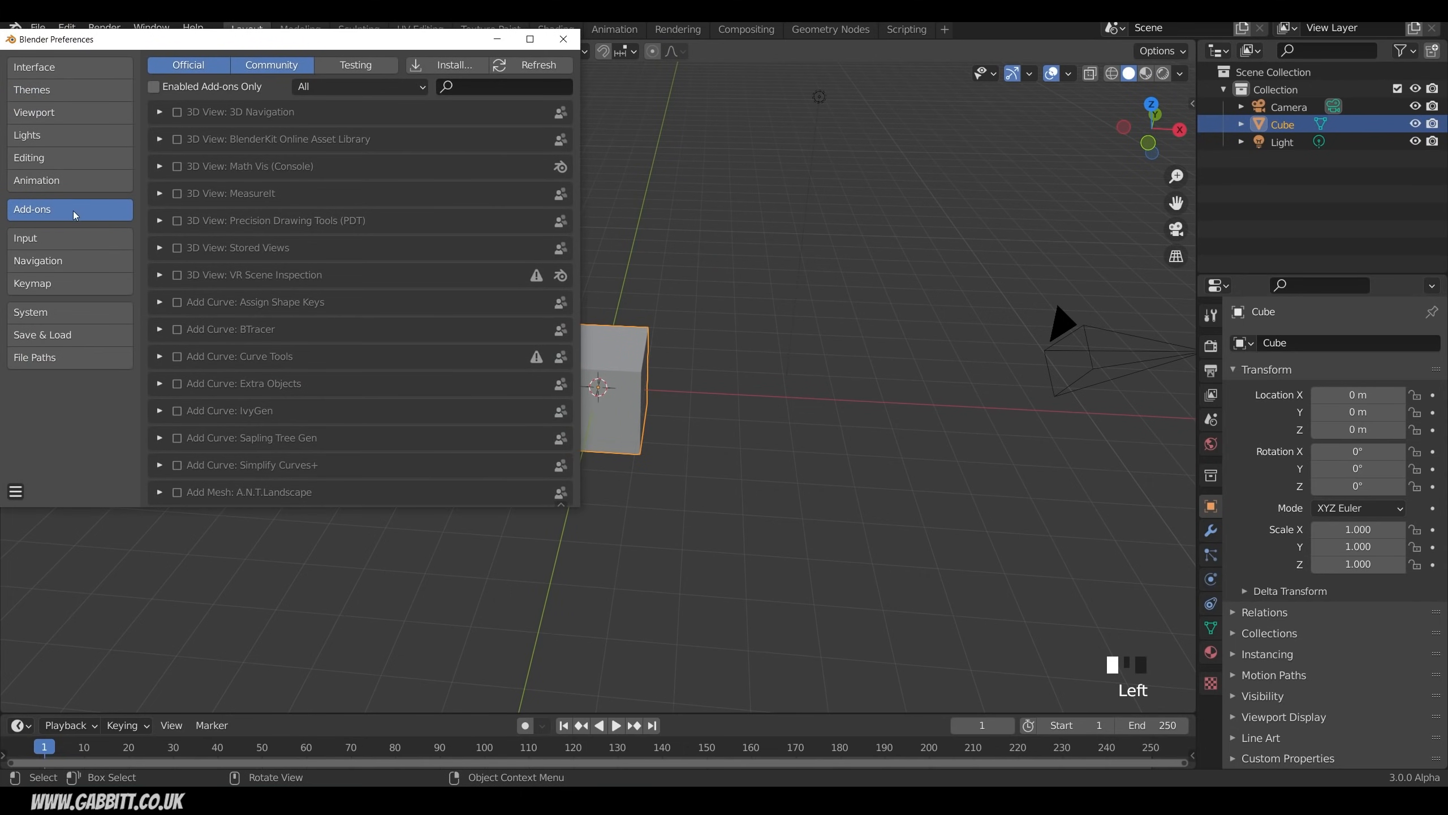
left_click(473, 90)
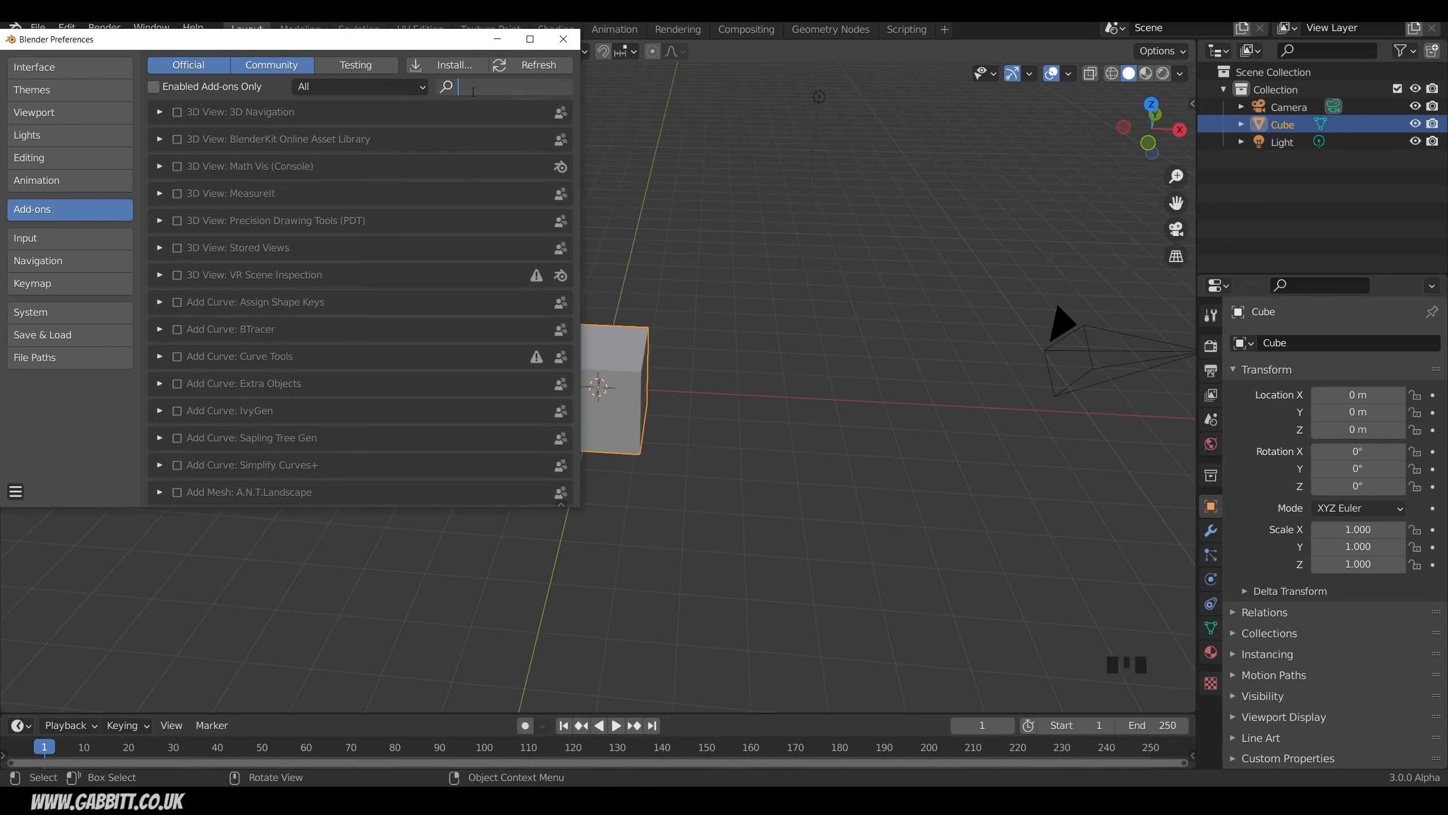
type("AUTO")
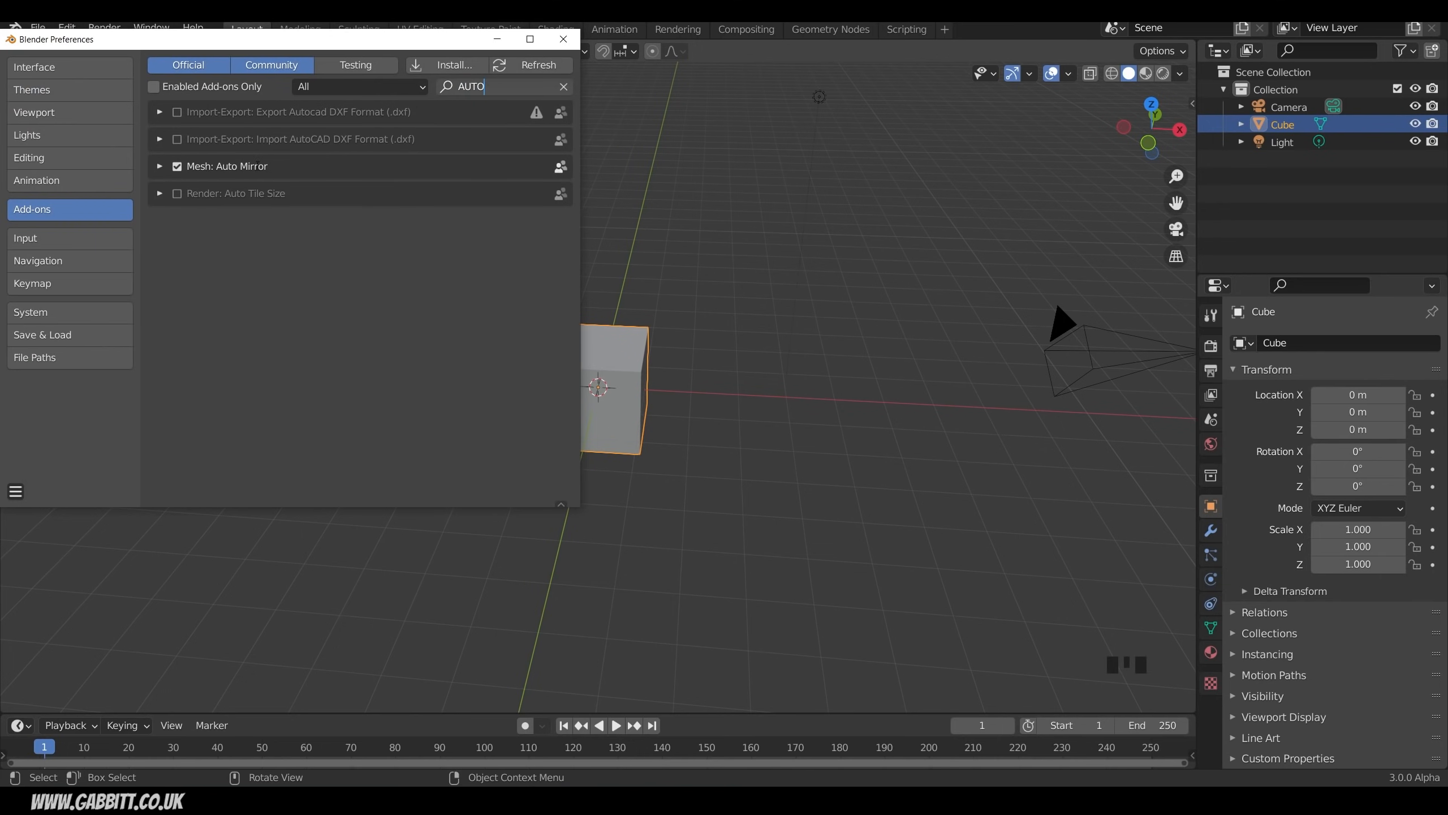
left_click(566, 41)
Step: Apply AutoMirror to the cube along the X axis with positive orientation, and show the cube's modifiers
key("n")
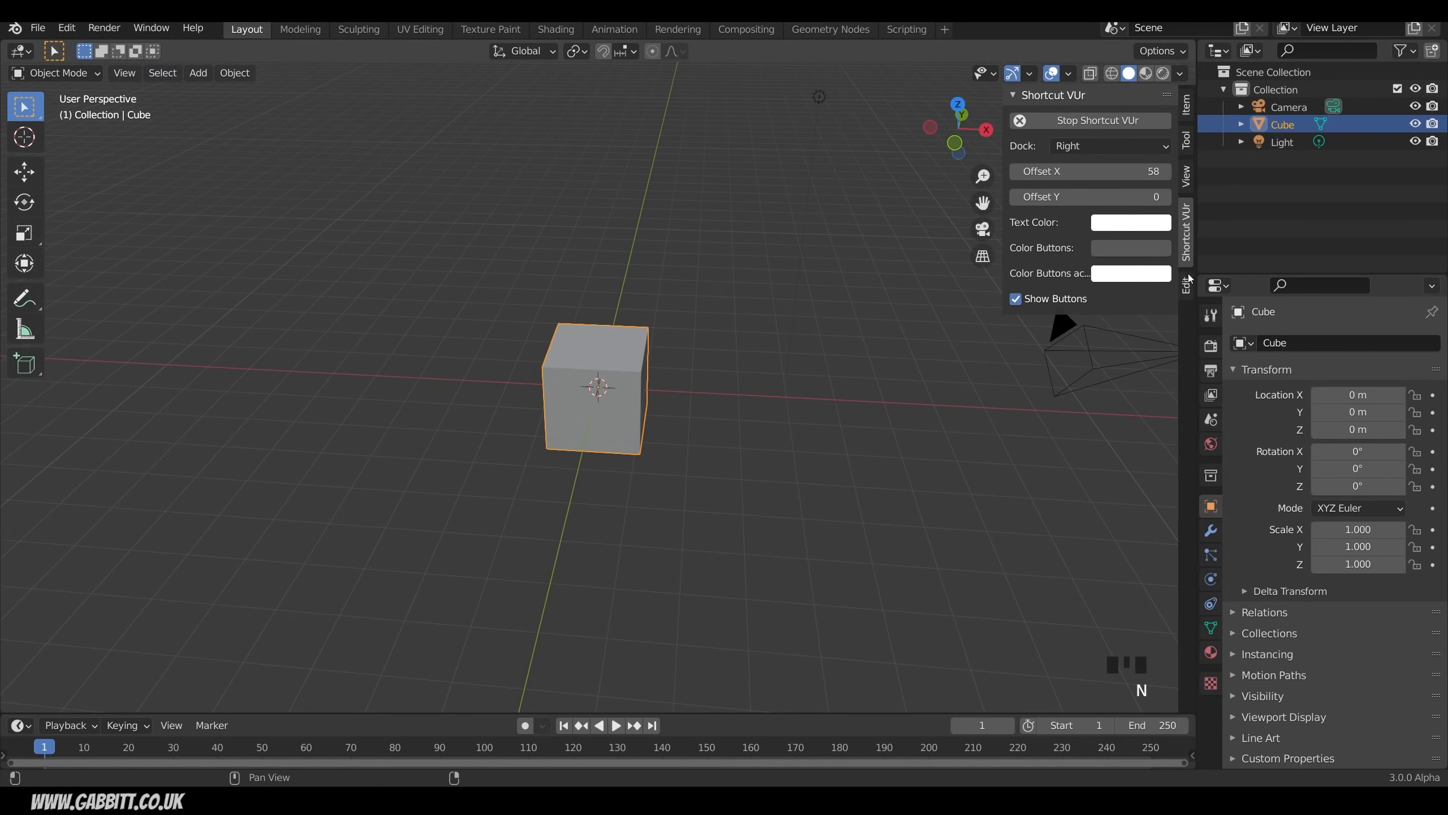
left_click(1186, 109)
left_click(1186, 219)
left_click(1186, 288)
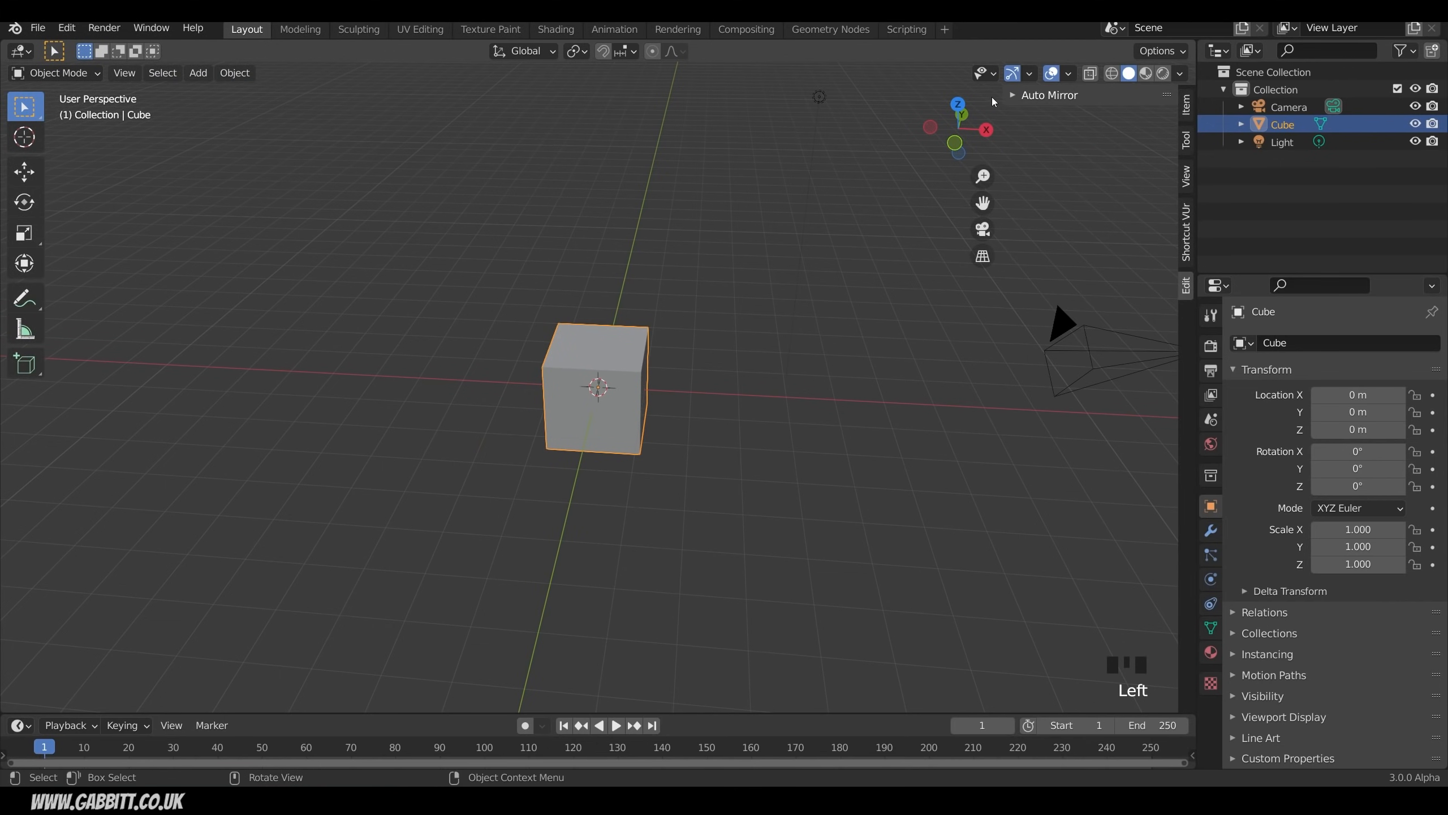
left_click(1016, 95)
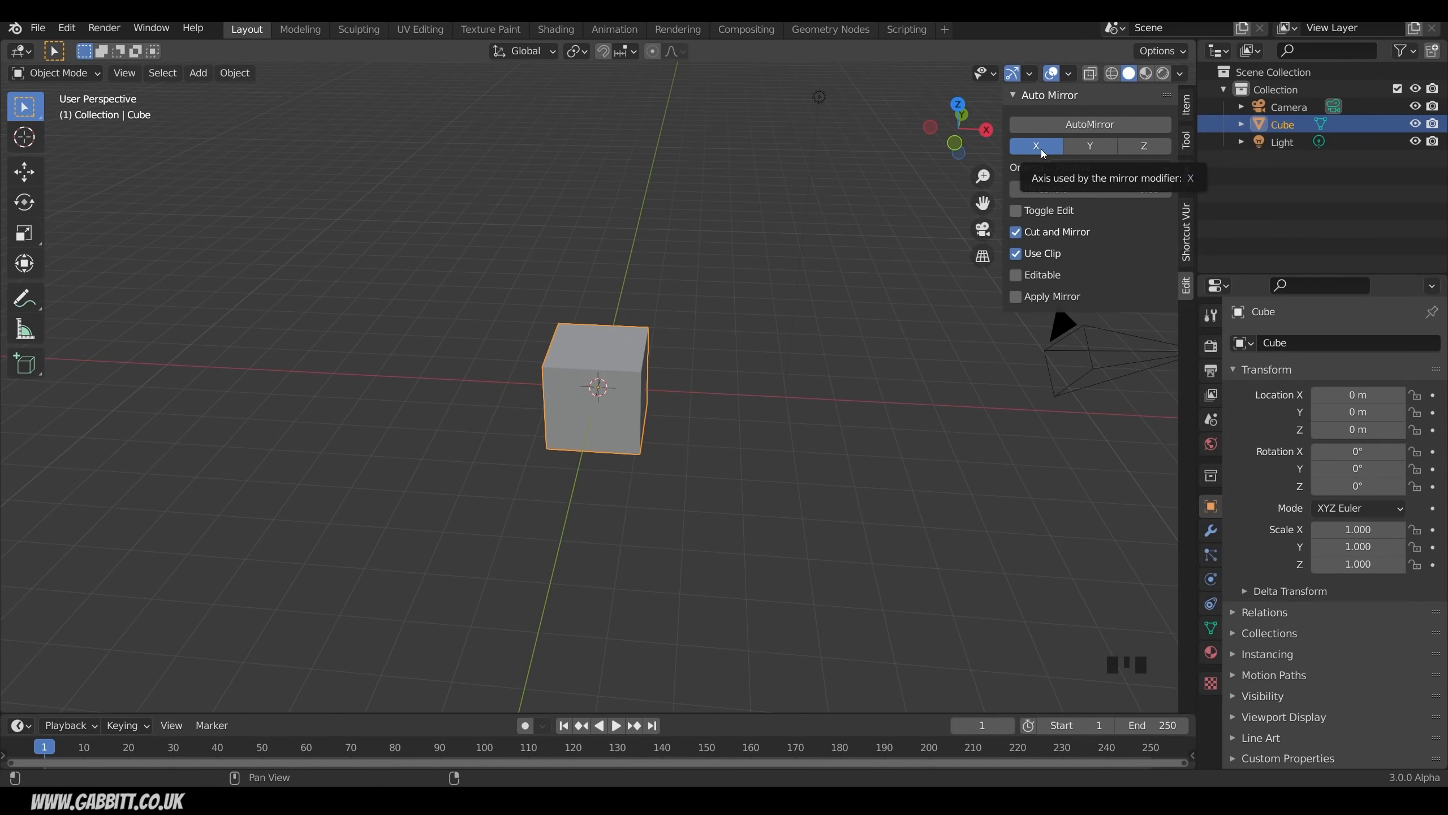
left_click(1102, 127)
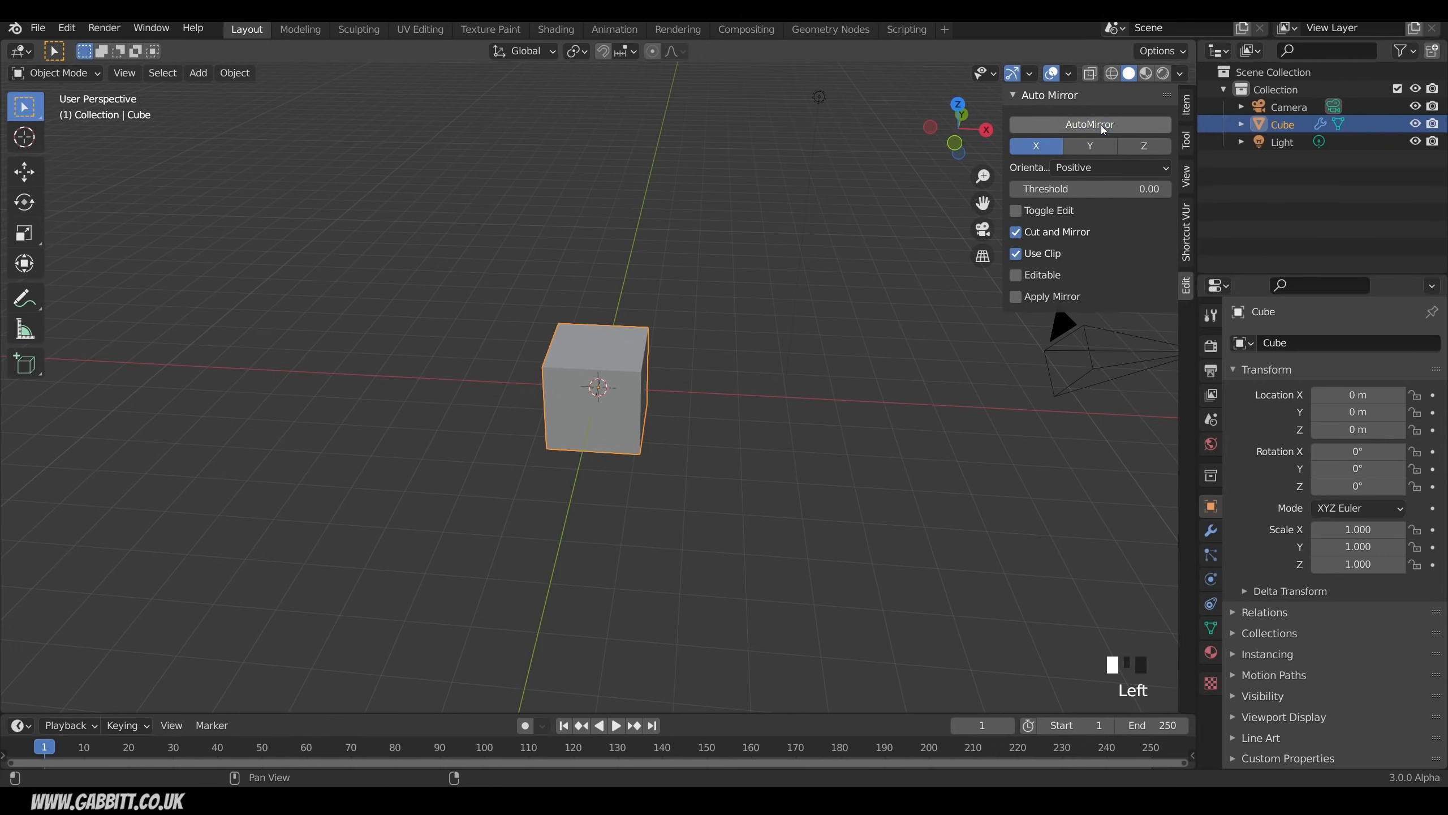
left_click(1212, 531)
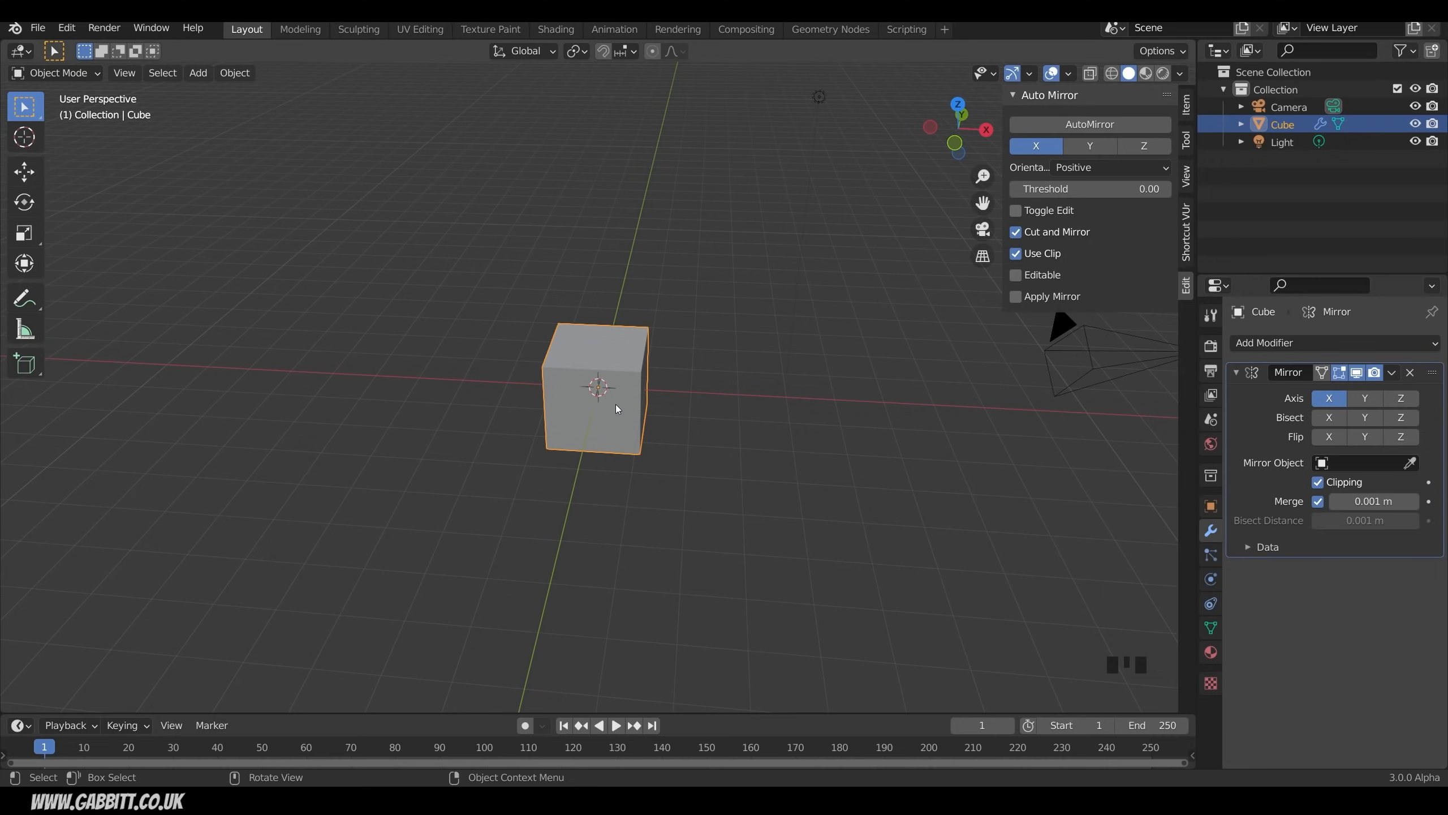
Step: Try moving a corner vertex on the cube's positive X side in Edit Mode to test the mirroring
key("Tab")
middle_click_drag(686, 402, 585, 358)
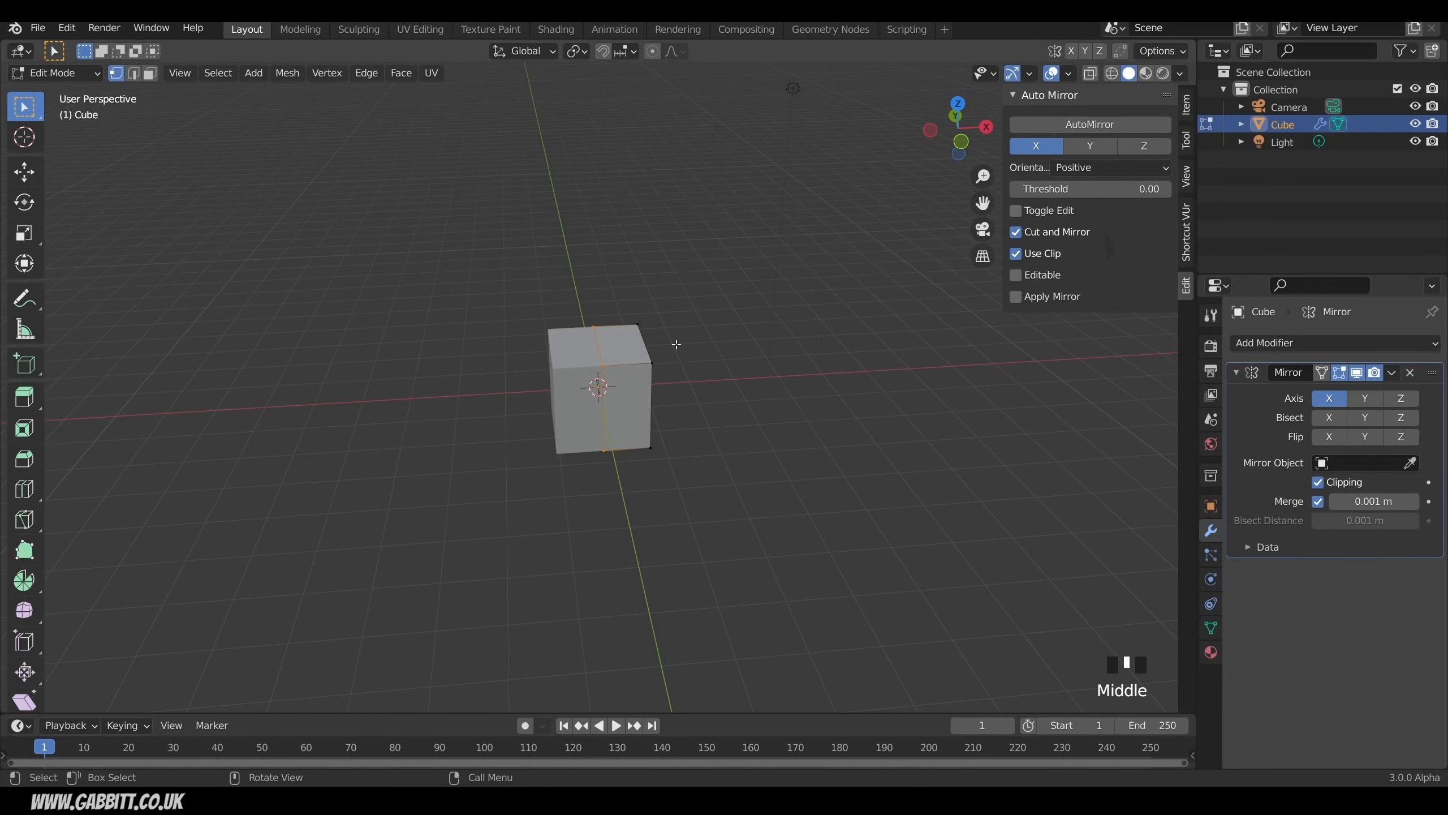
left_click(664, 367)
key("g")
key("Tab")
Step: Add a Subdivision Surface modifier with 3 viewport levels to the mirrored cube
middle_click_drag(915, 482, 685, 476)
scroll(682, 469, "up", 2)
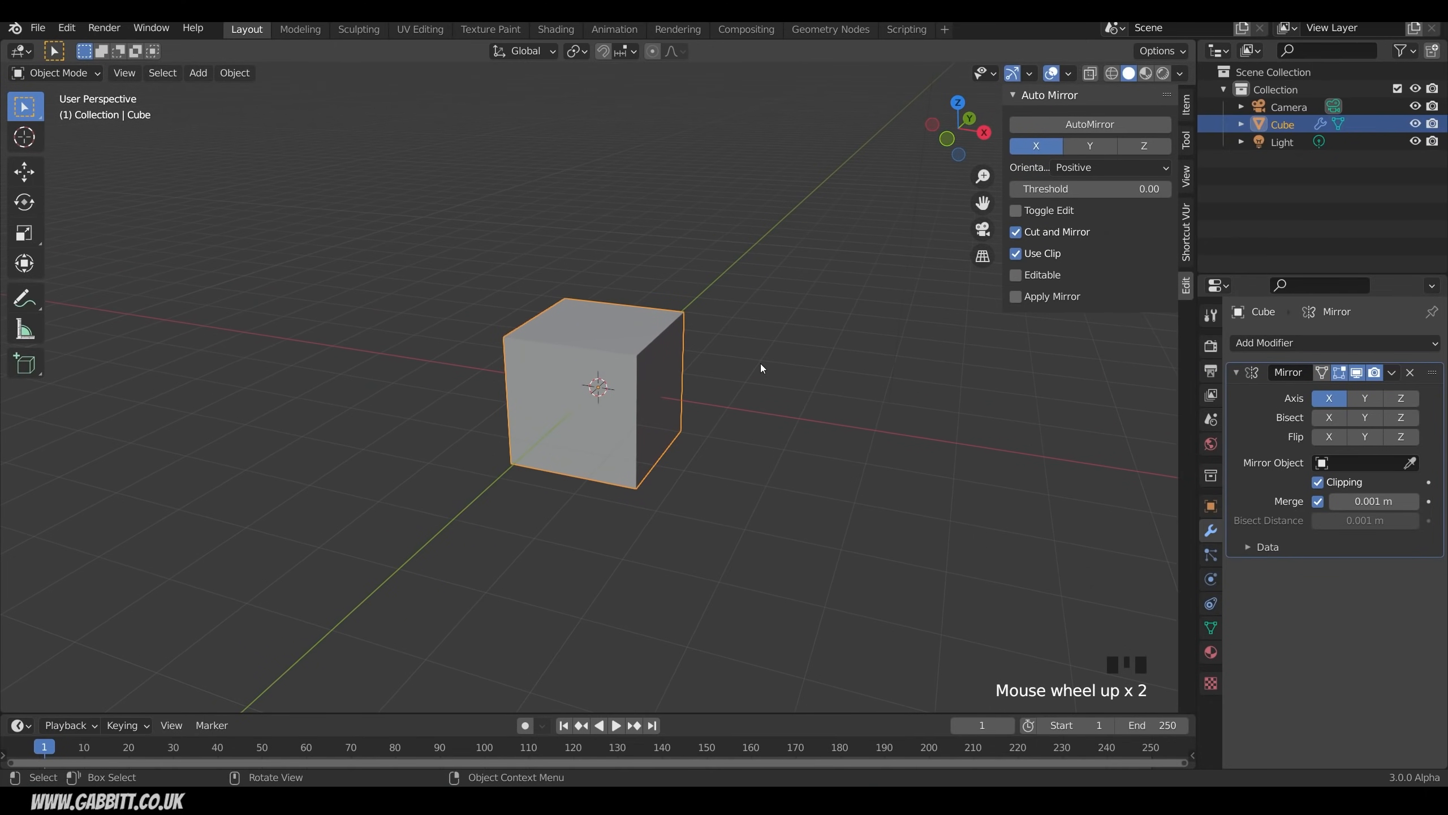
key("ctrl+3")
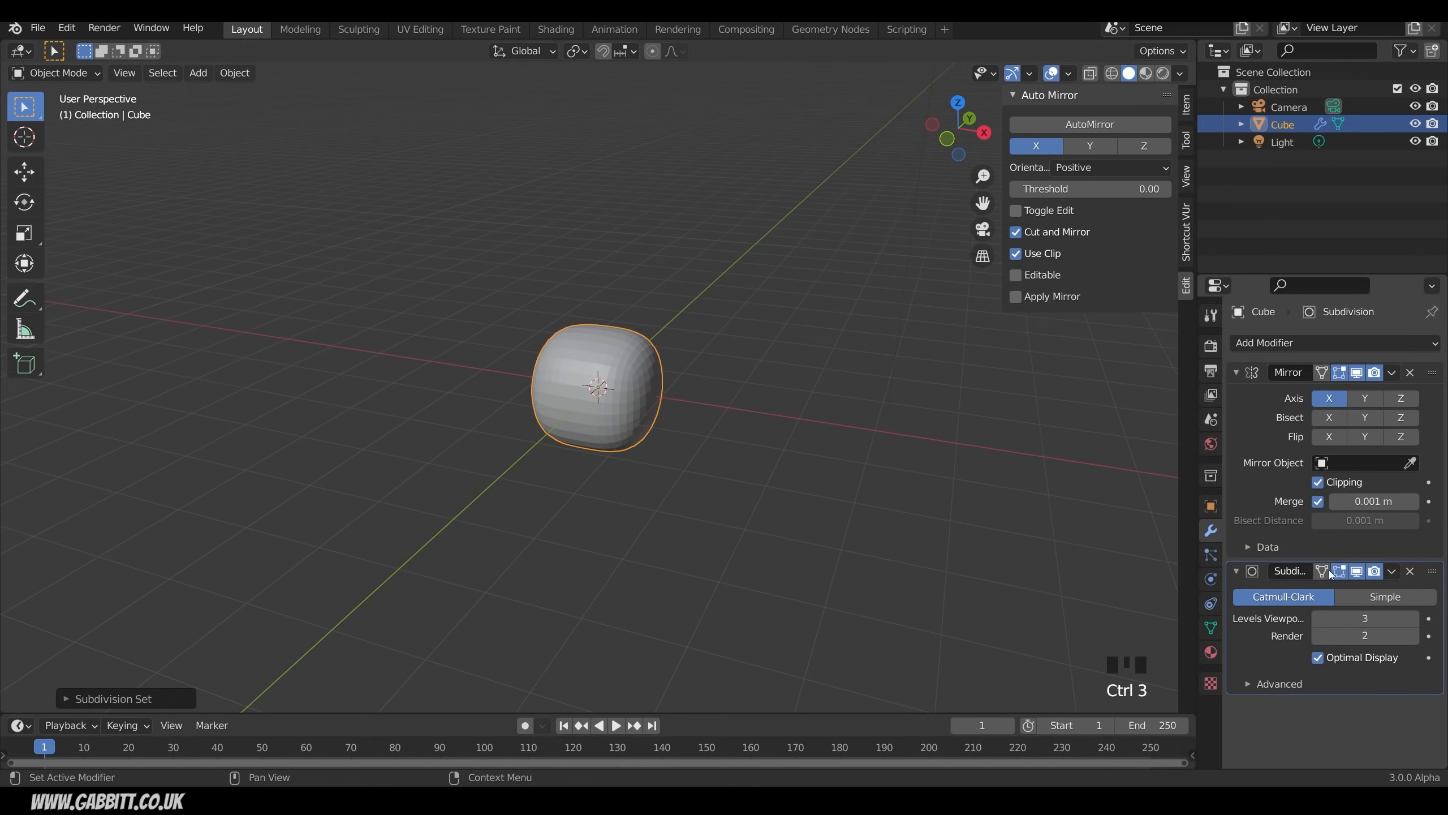
left_click(1322, 342)
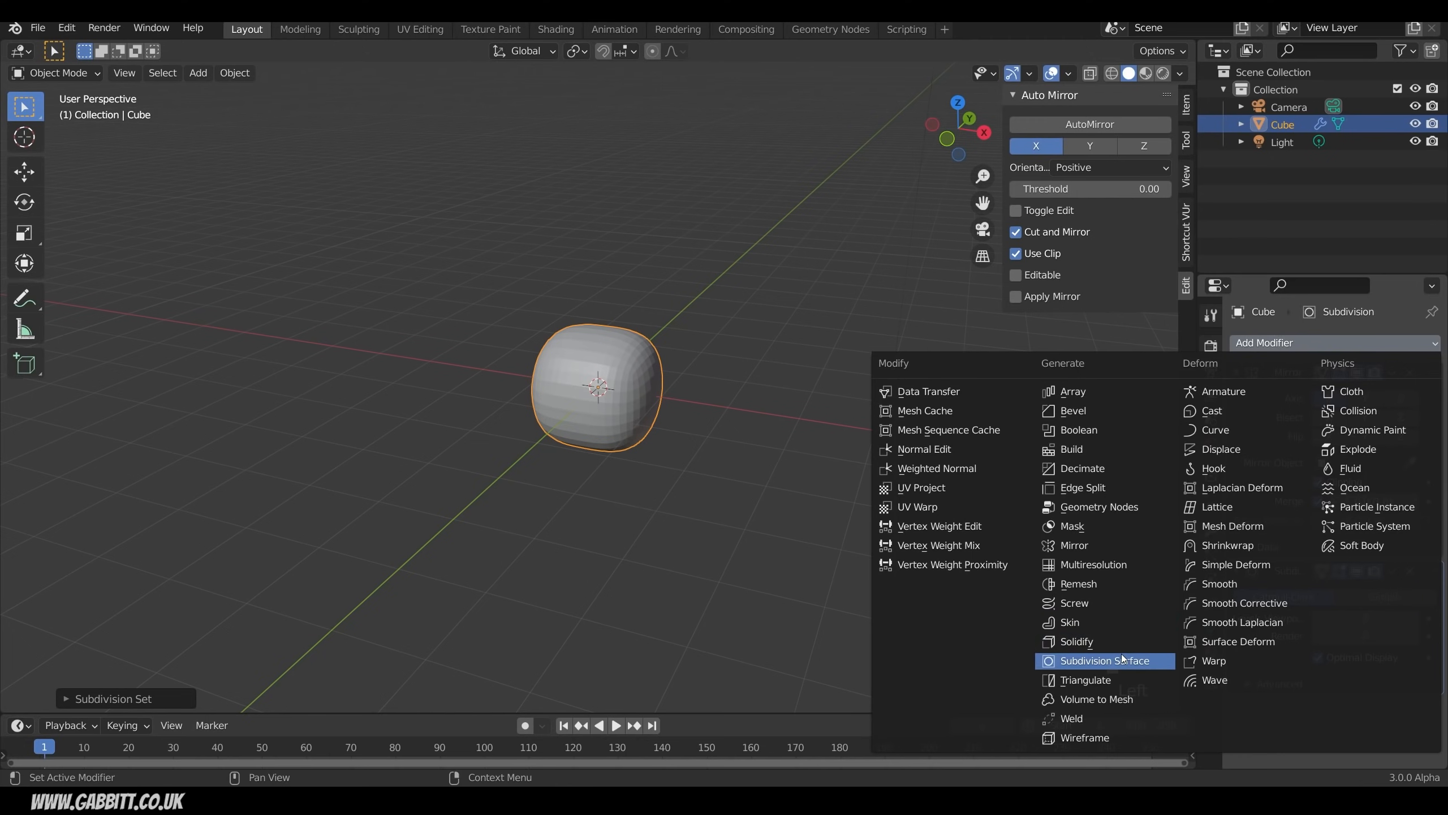
key("Escape")
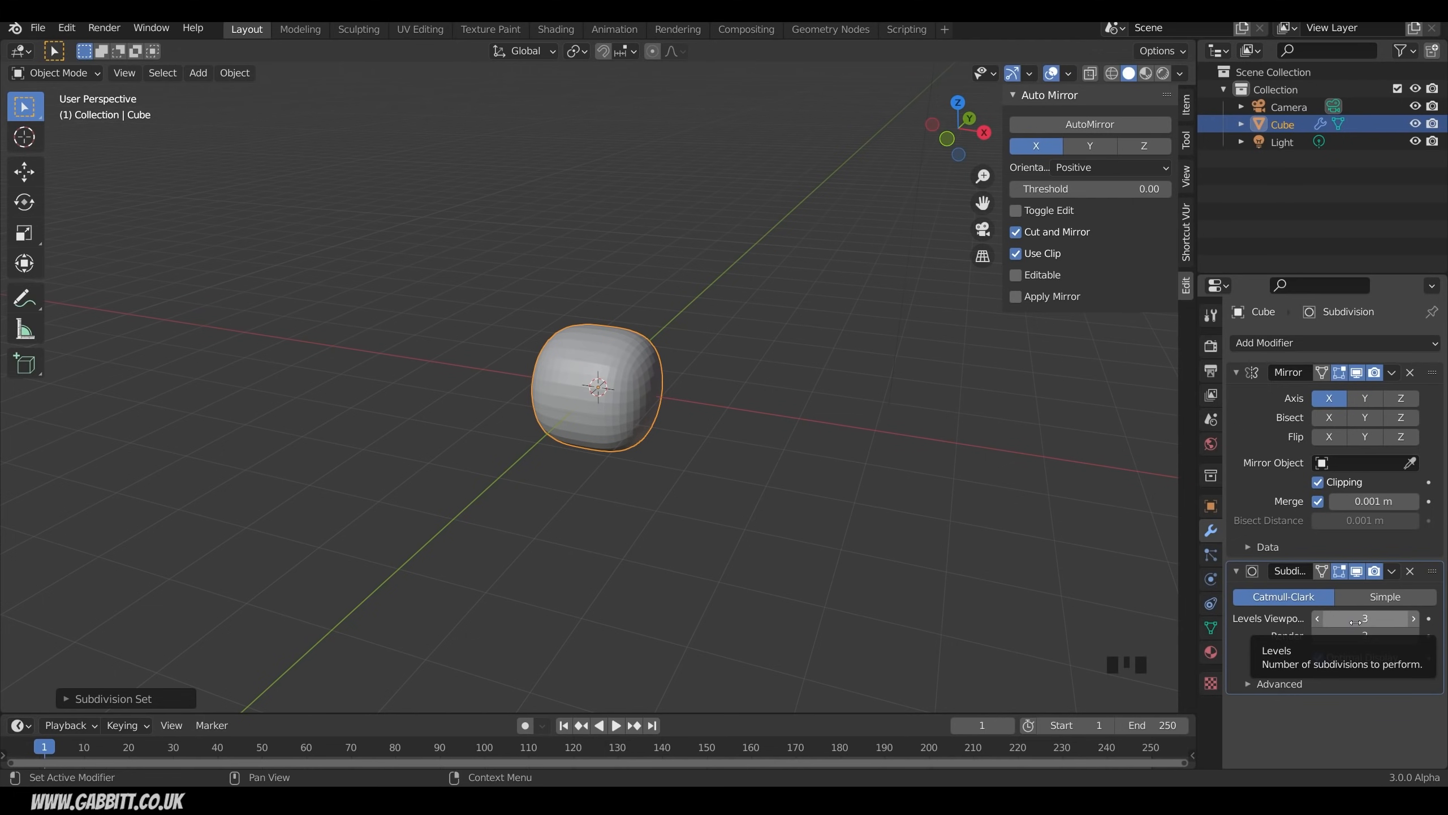
Step: Move the cube's entire mesh up 1 m along Z in Edit Mode, working in front view
middle_click_drag(606, 421, 696, 414)
key("Tab")
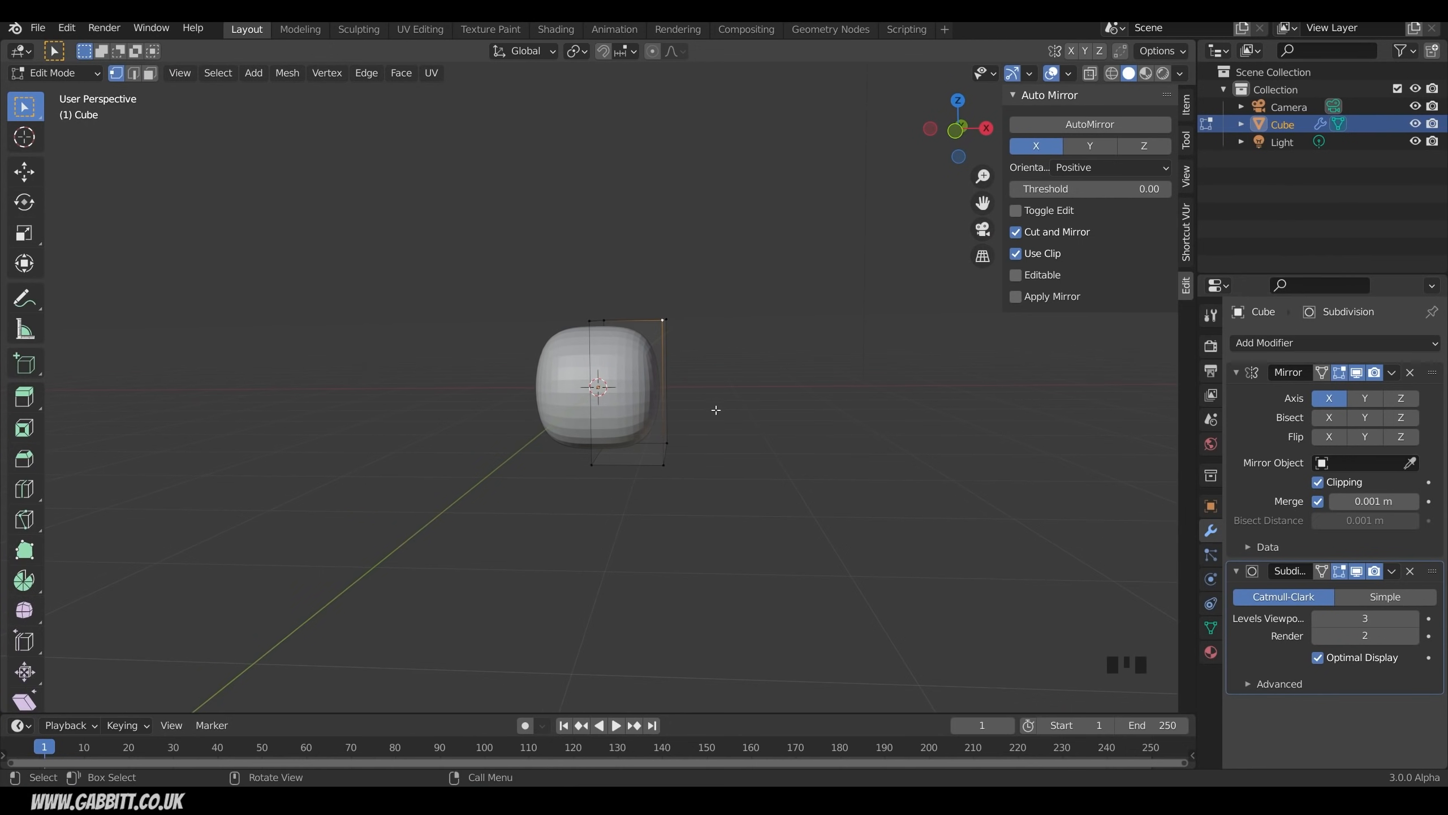
key("a")
key("KP_1")
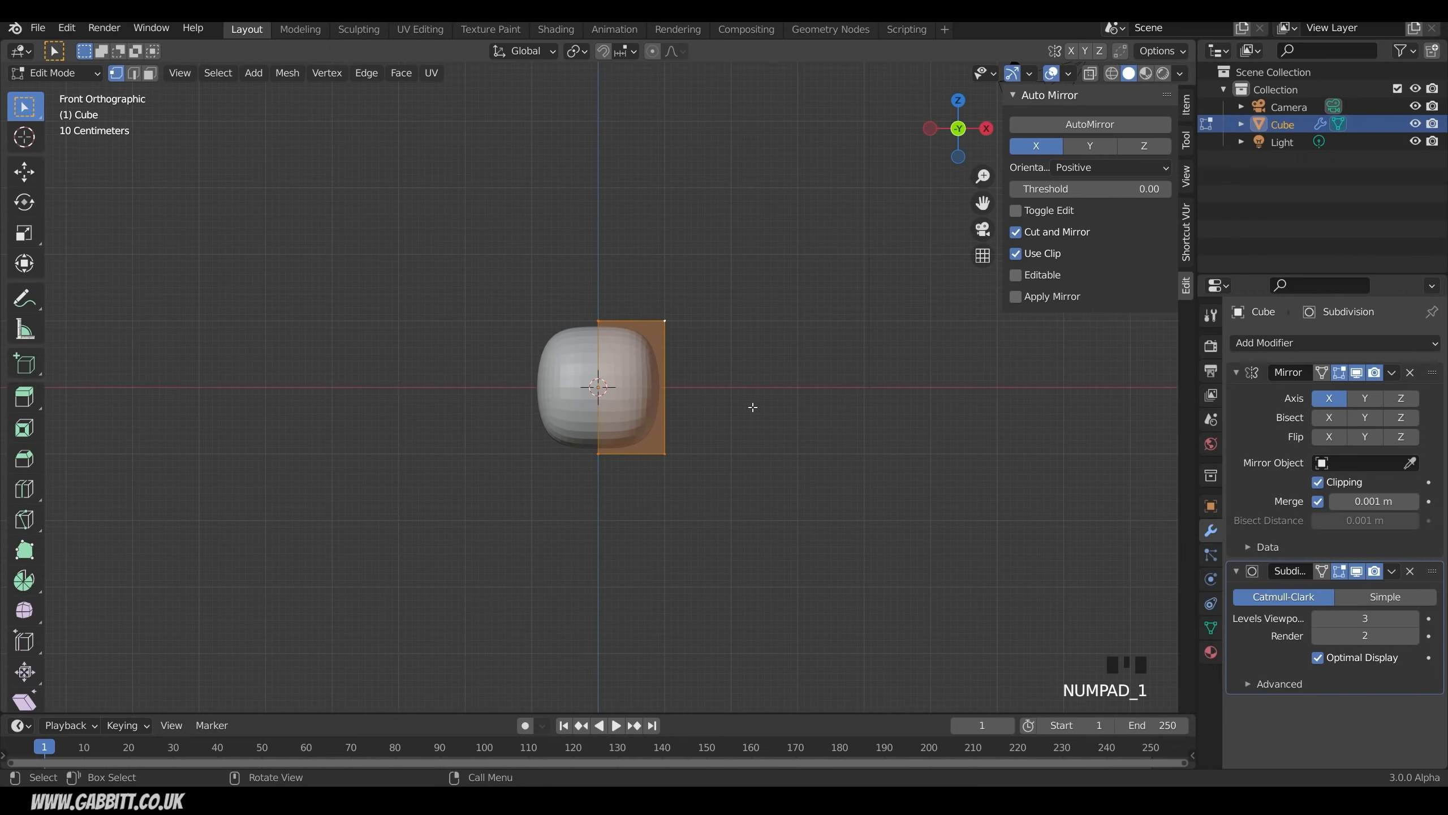
key("g")
key("z")
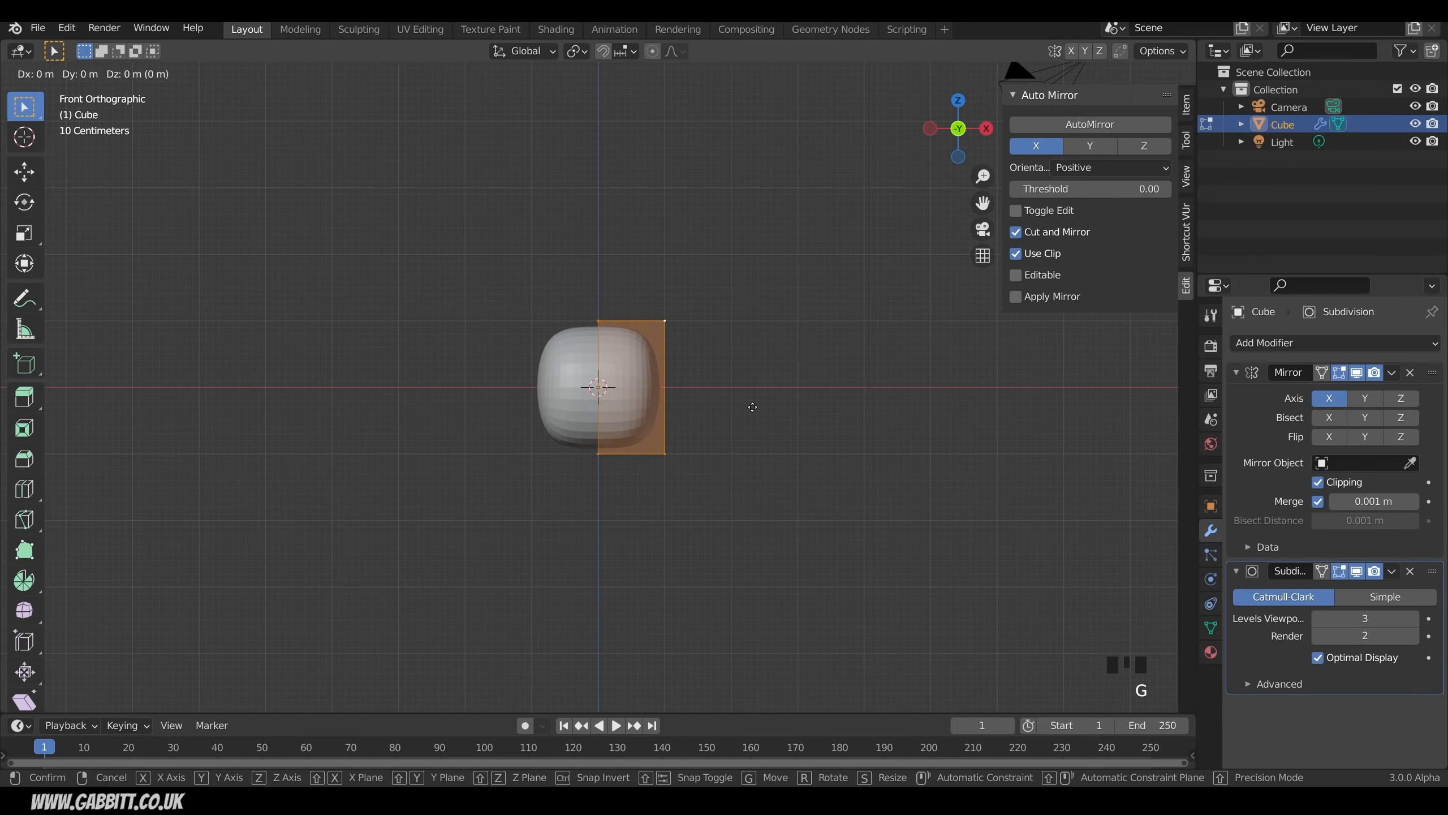
type("1")
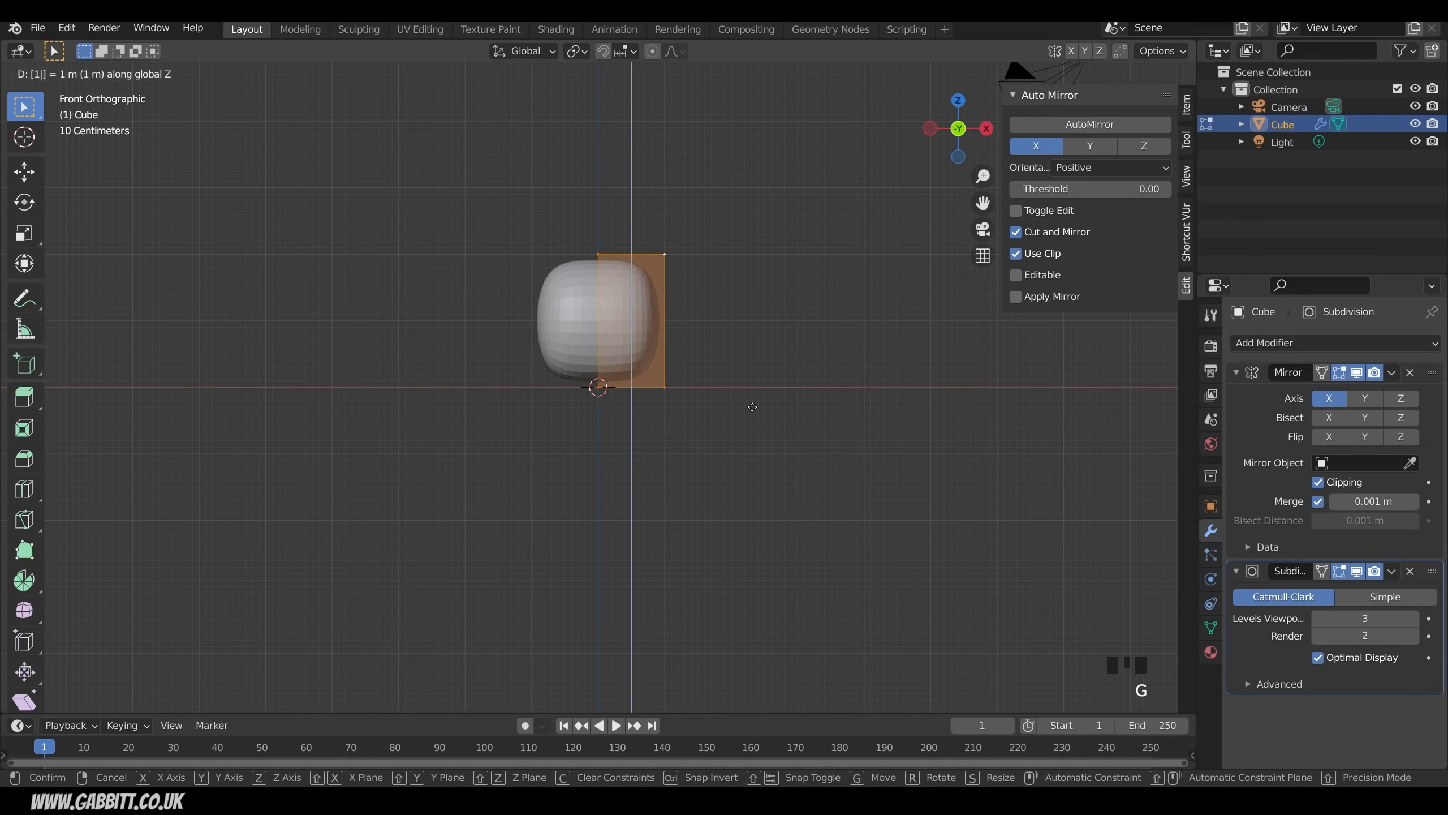
key("Return")
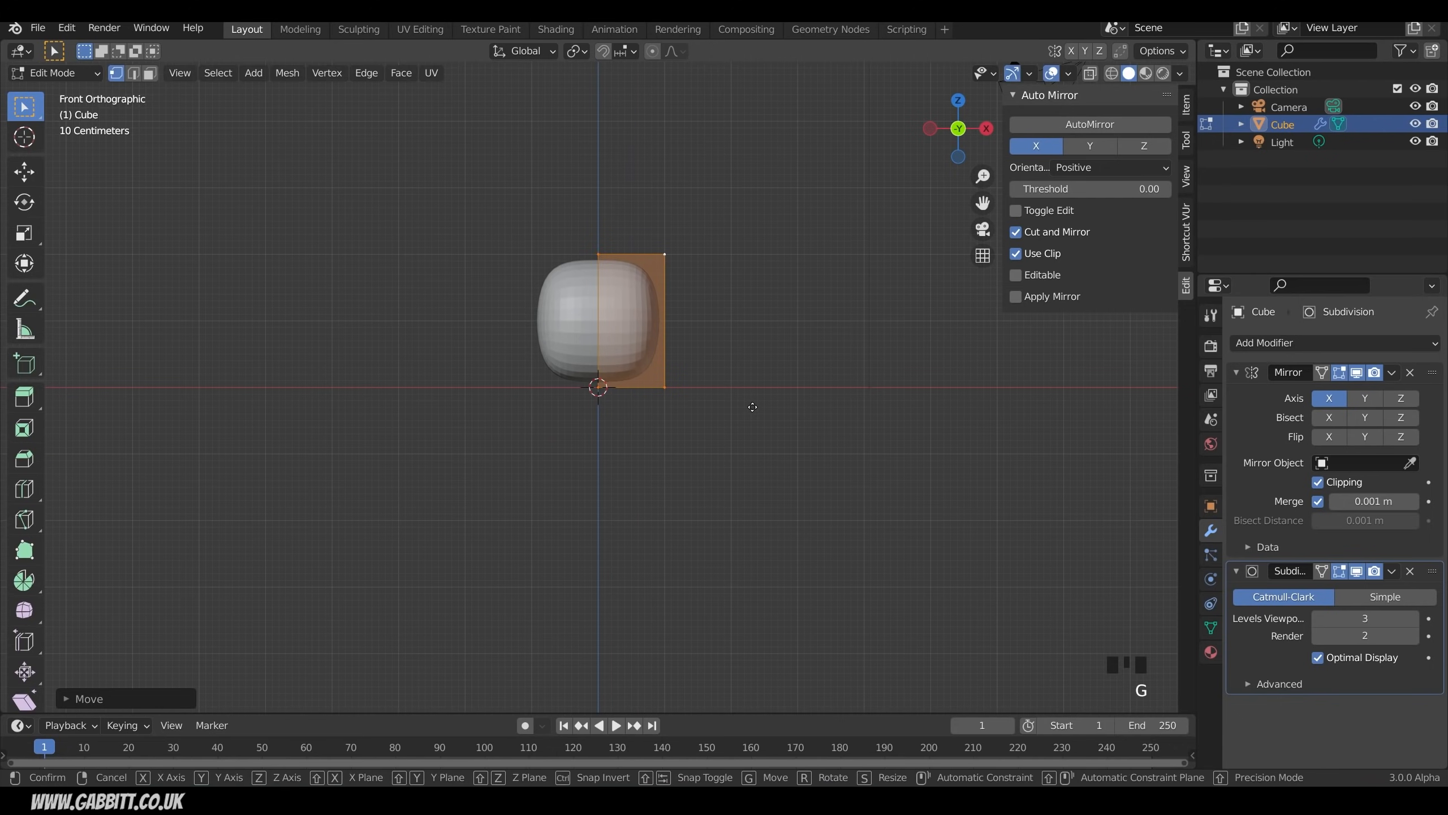
Step: Lower the whole mesh slightly along Z so its rounded base meets the ground line, and deselect it
key("g")
key("z")
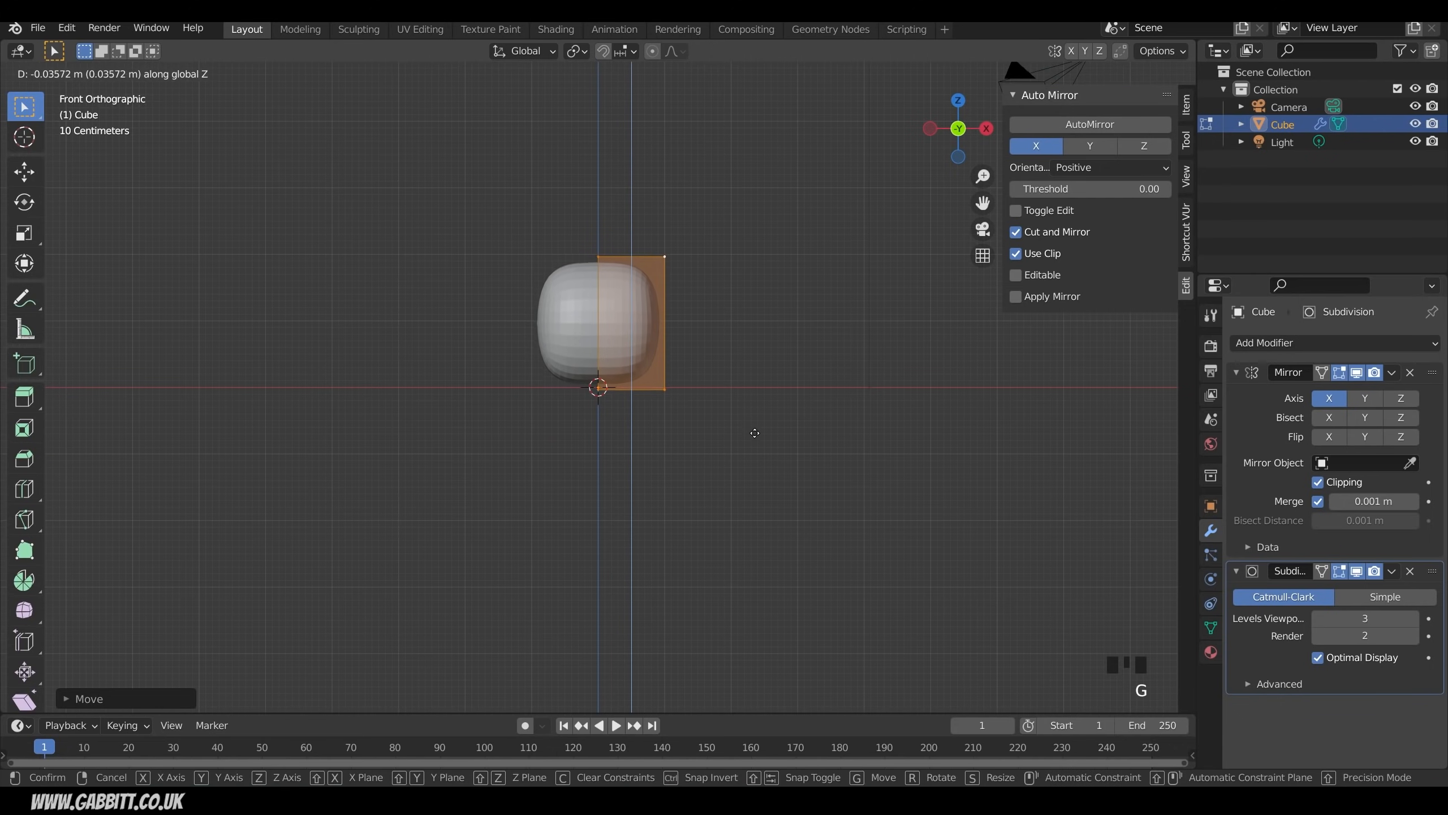
left_click(755, 453)
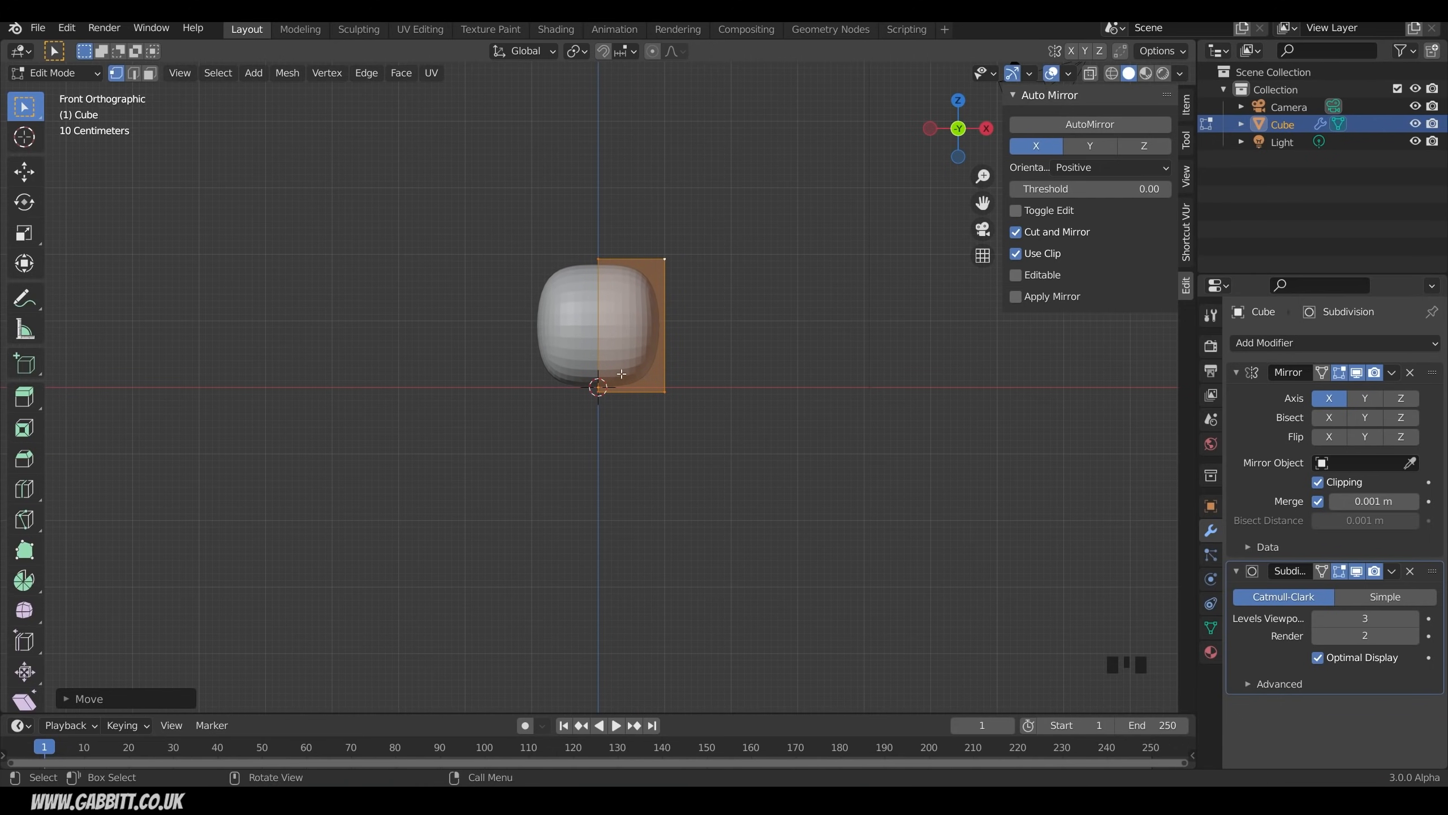
left_click(756, 391)
Step: Add a single loop cut through the middle of the half cube, perpendicular to the Y axis
middle_click_drag(740, 287, 629, 454)
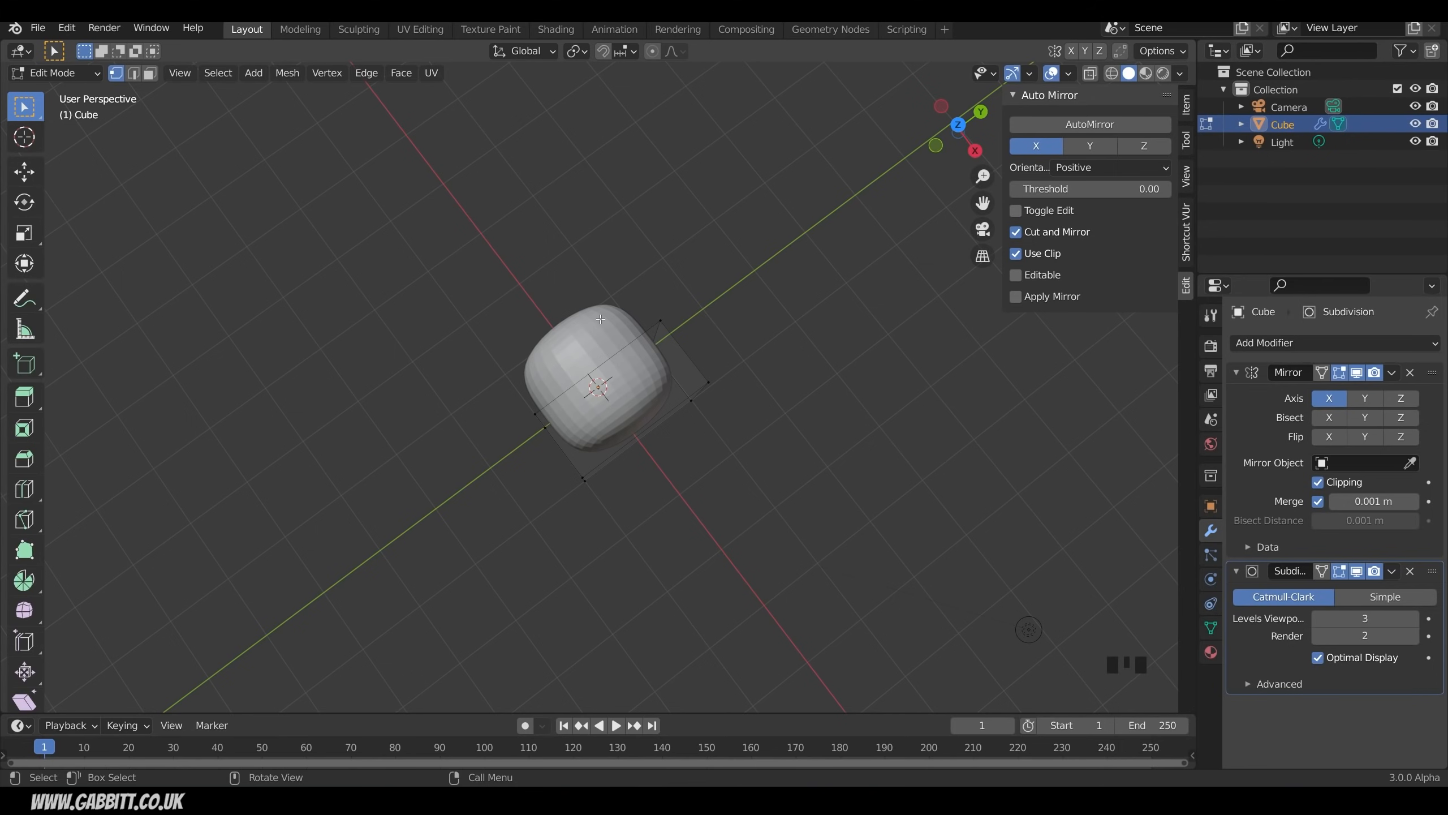
key("ctrl+r")
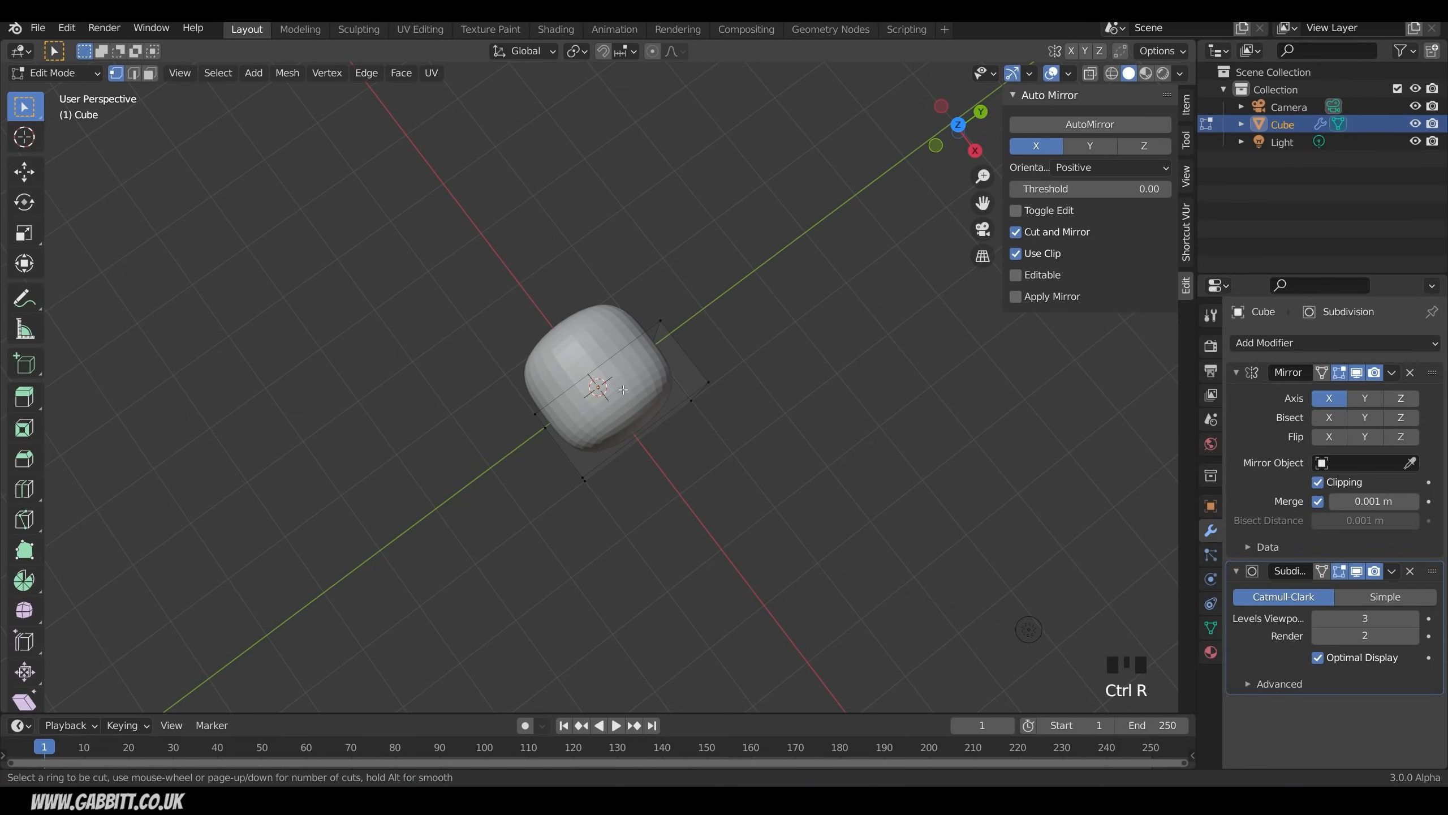
key("Escape")
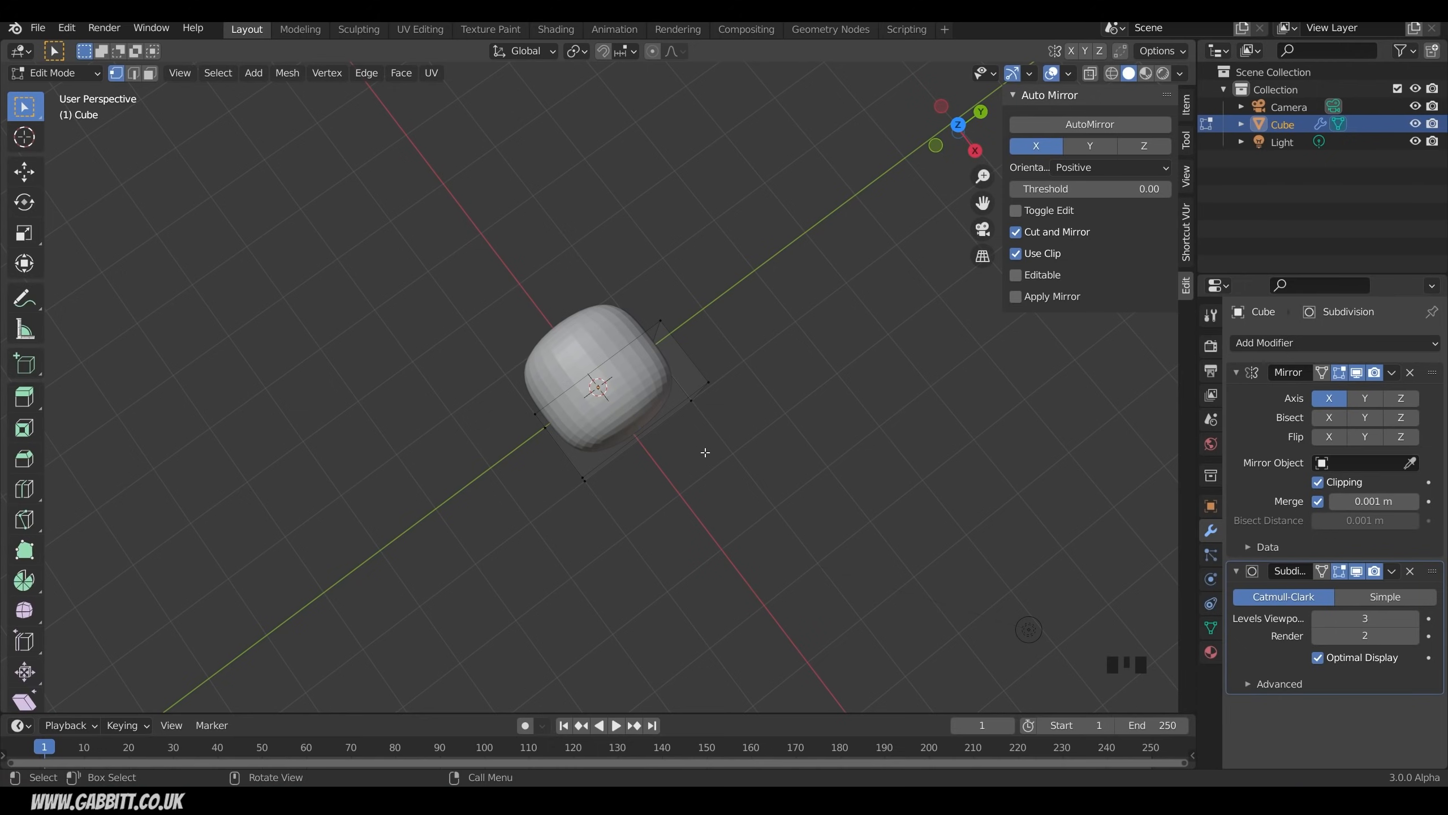
middle_click_drag(705, 453, 667, 326)
key("ctrl+r")
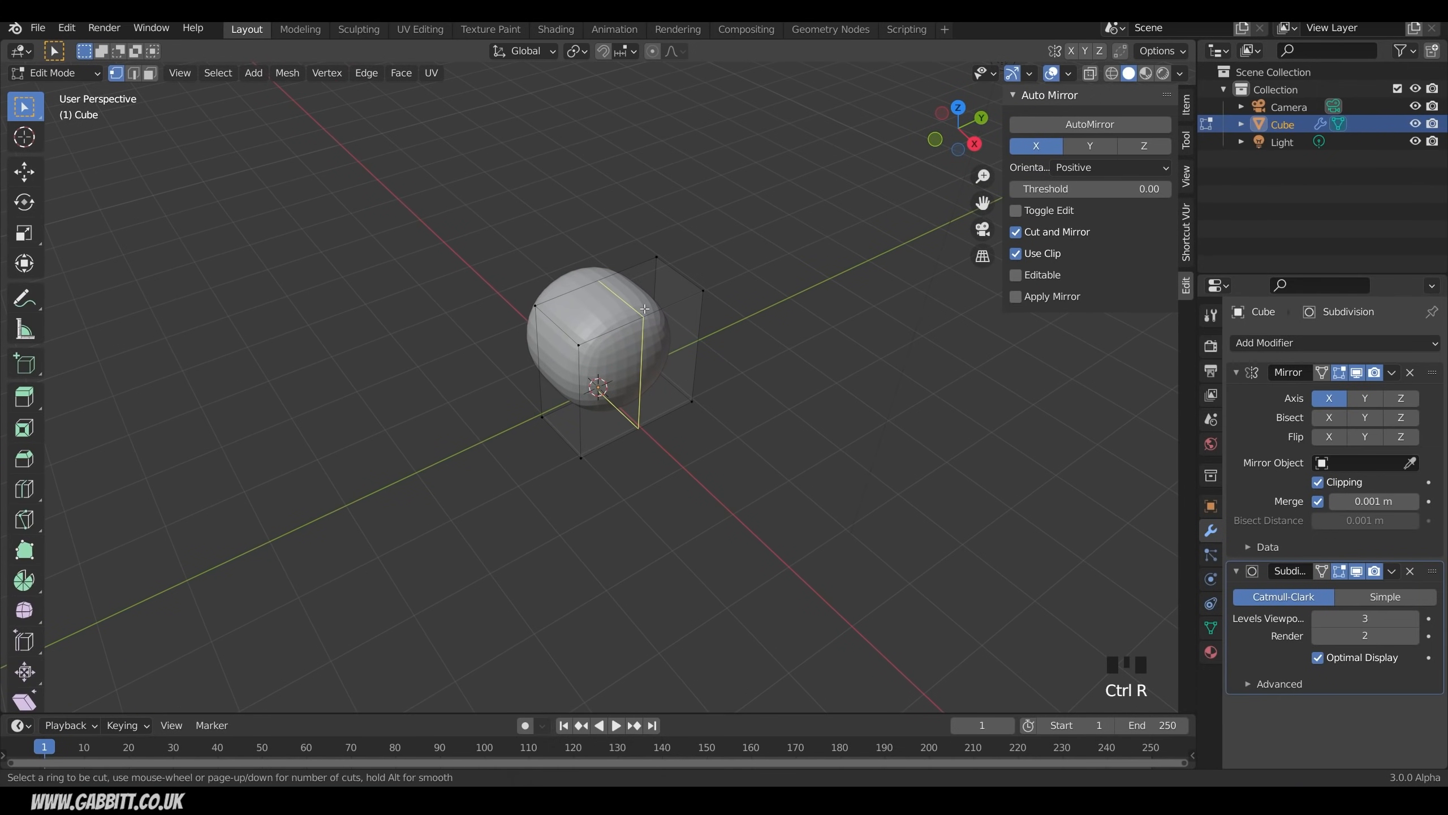
left_click(644, 308)
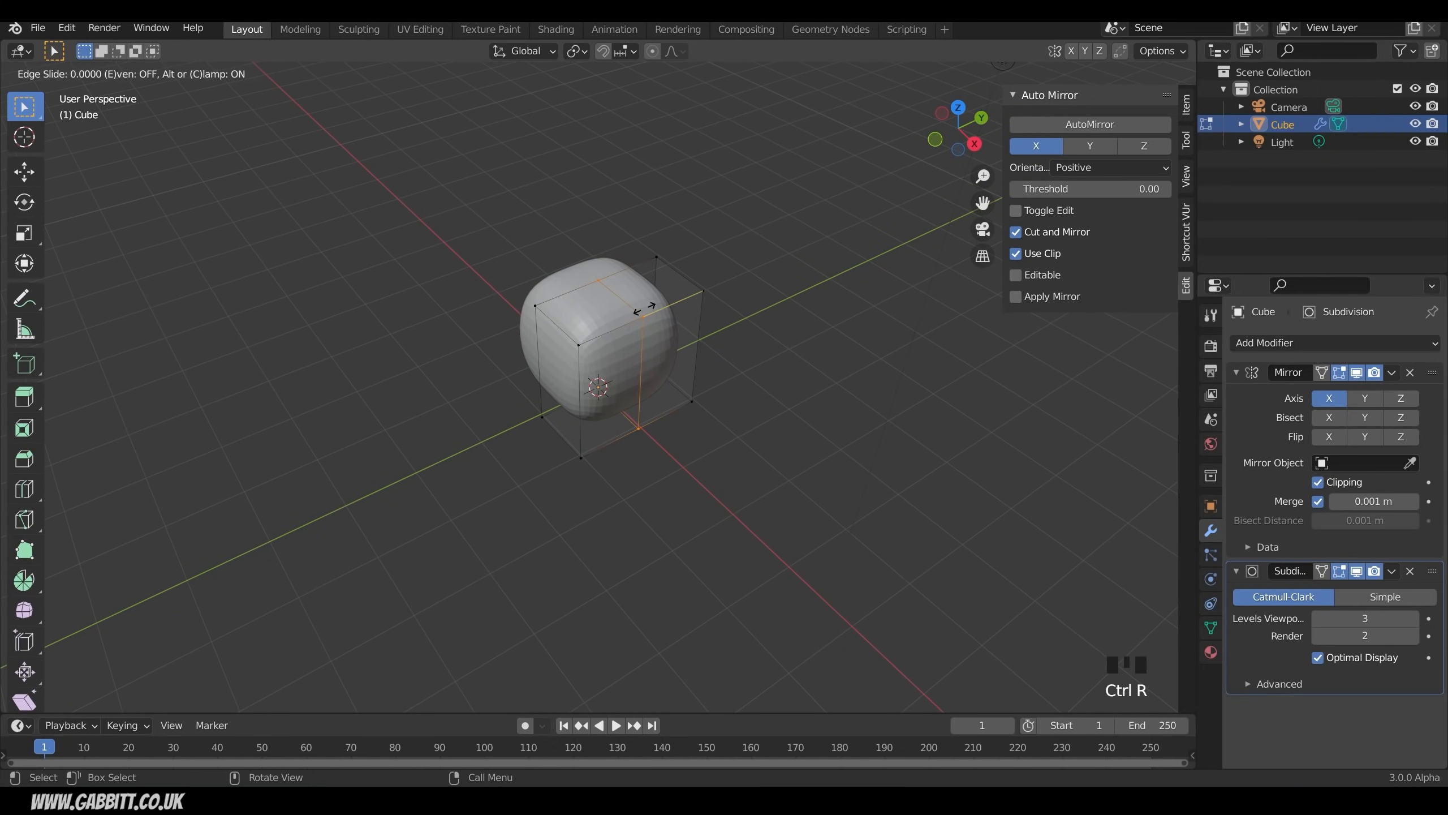
left_click(647, 320)
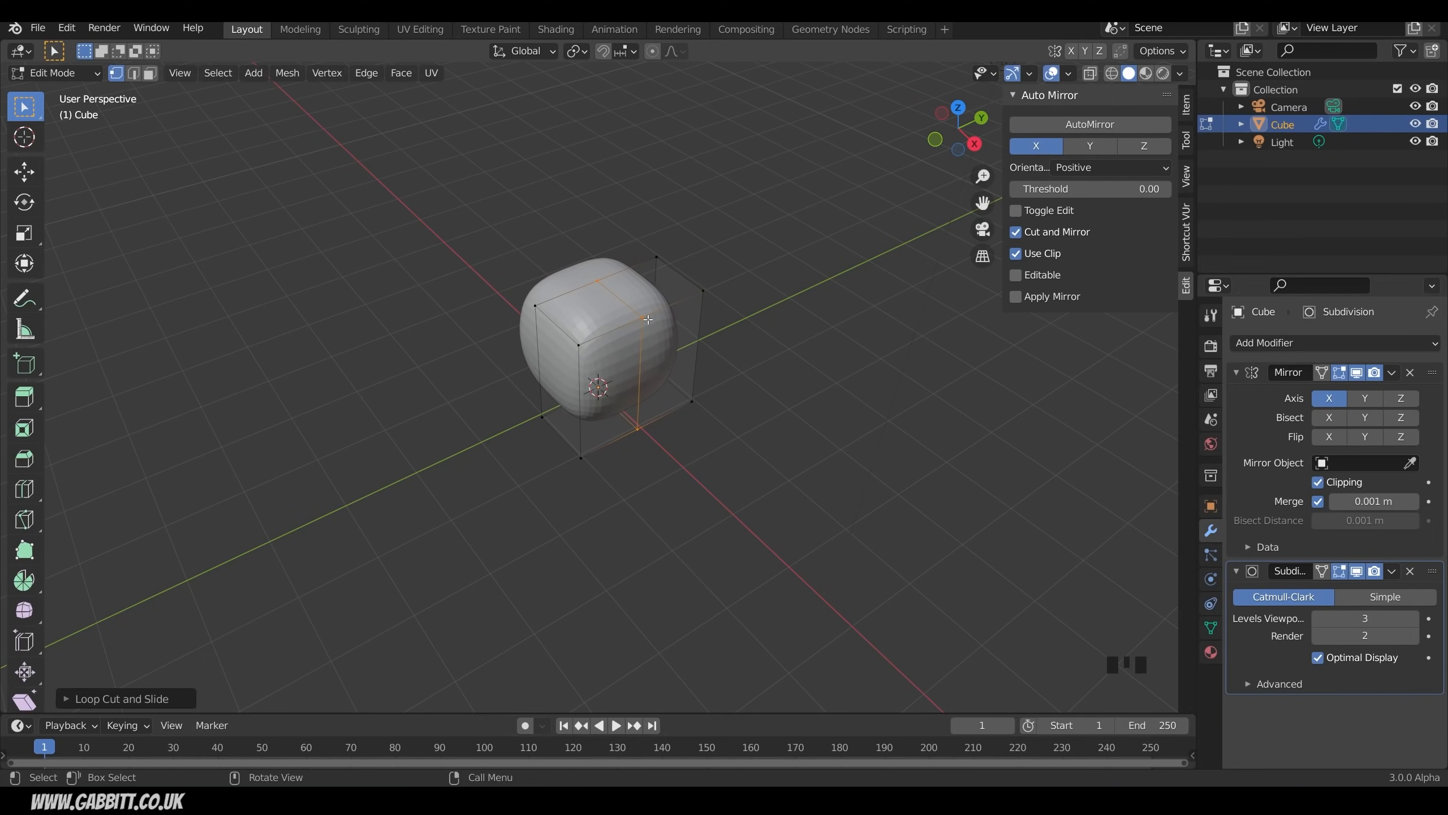
Step: Select the two outer vertical edges of the half cube in edge mode and move them inward toward the mirror plane, working in top view
middle_click_drag(647, 320, 667, 350)
key("2")
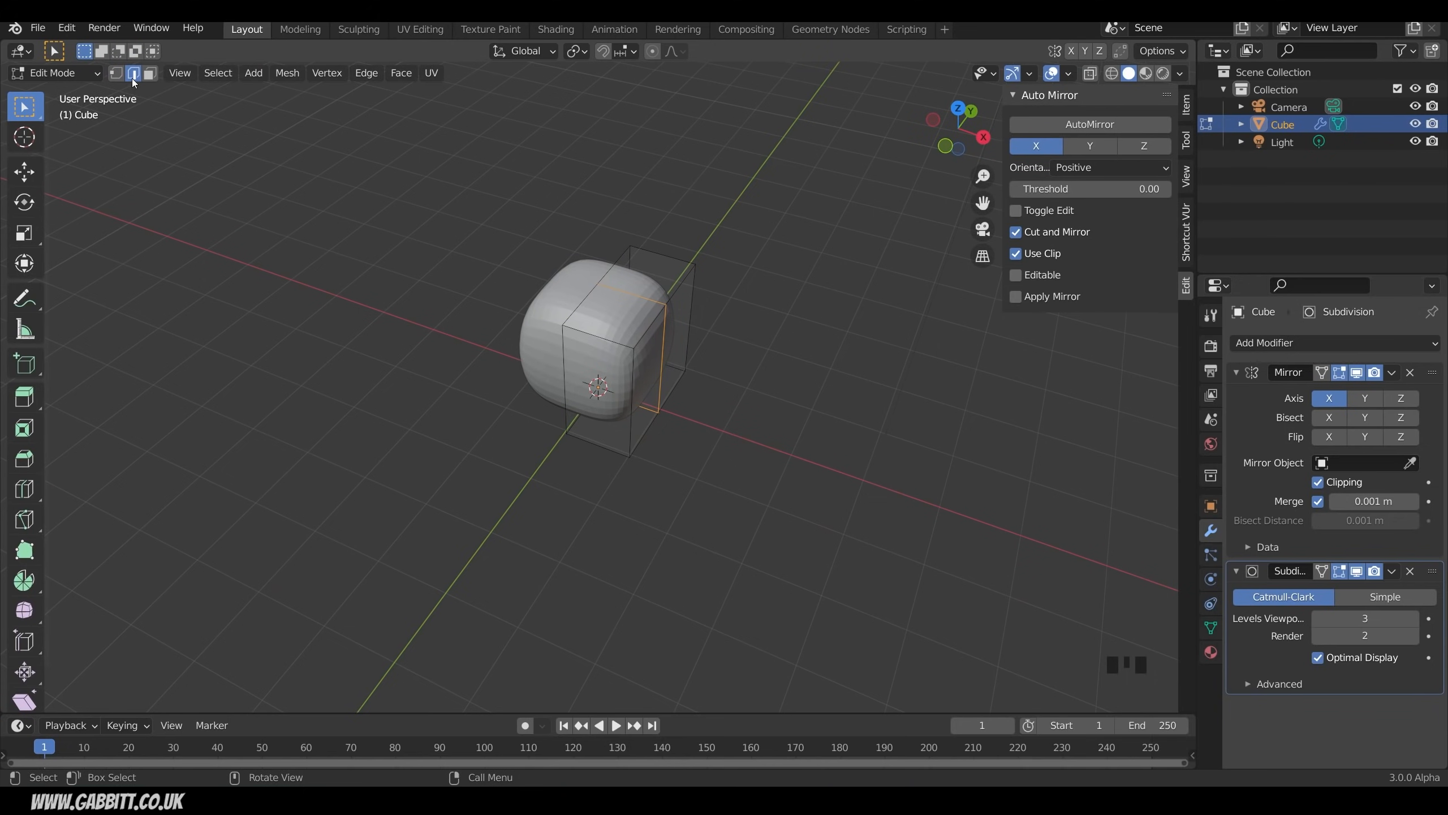
left_click(701, 319)
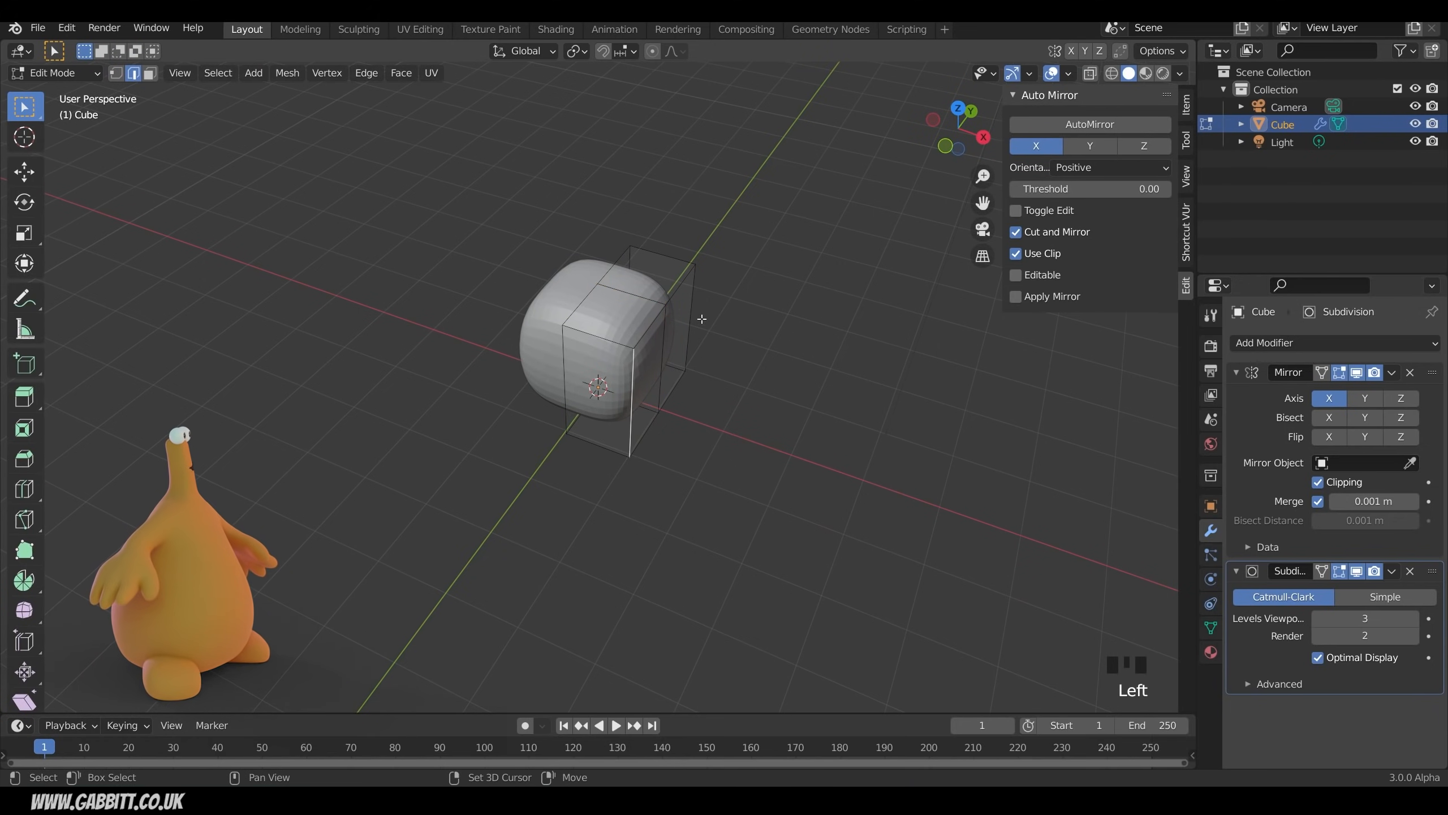
left_click(782, 346, "shift")
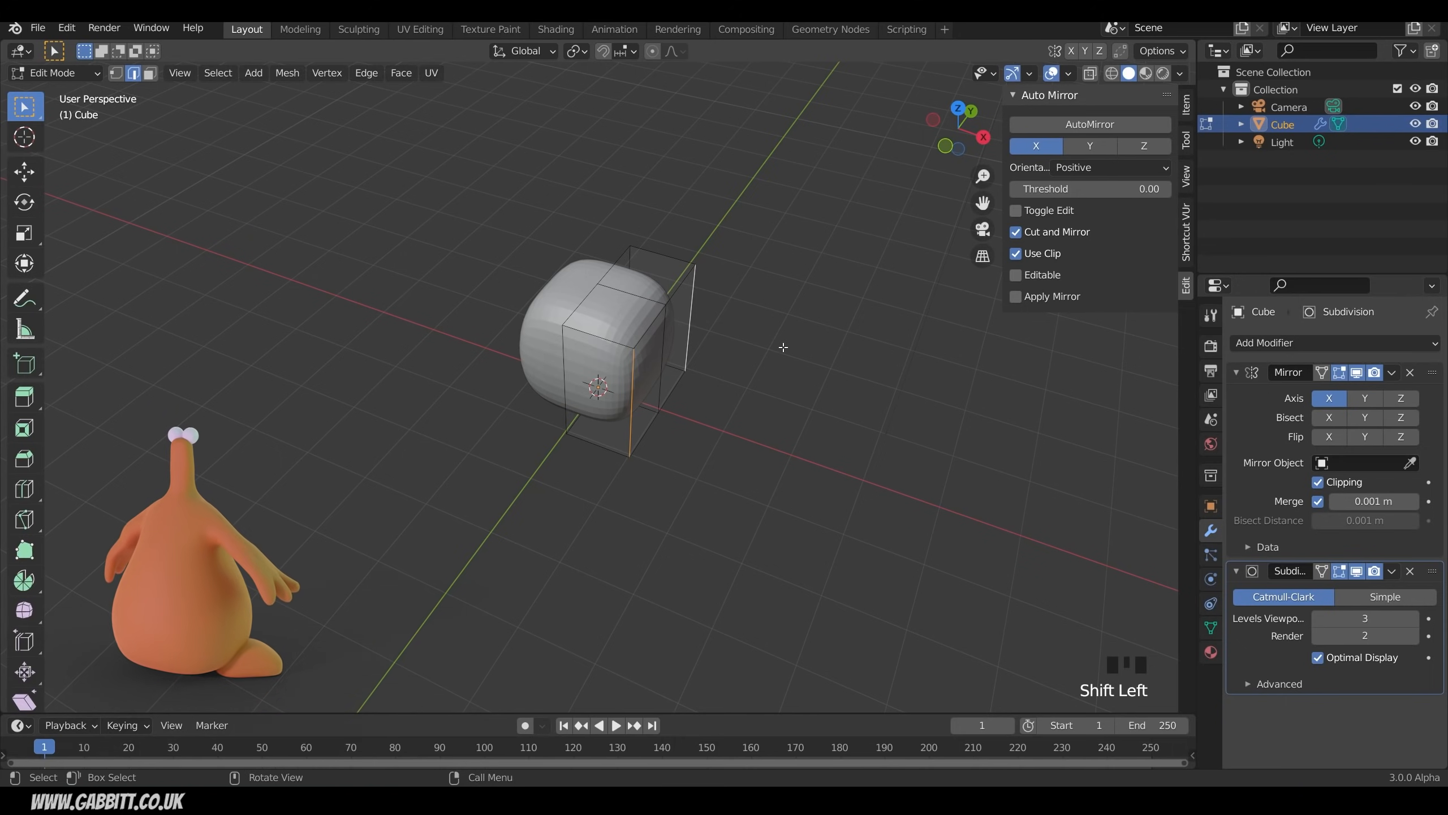
key("KP_7")
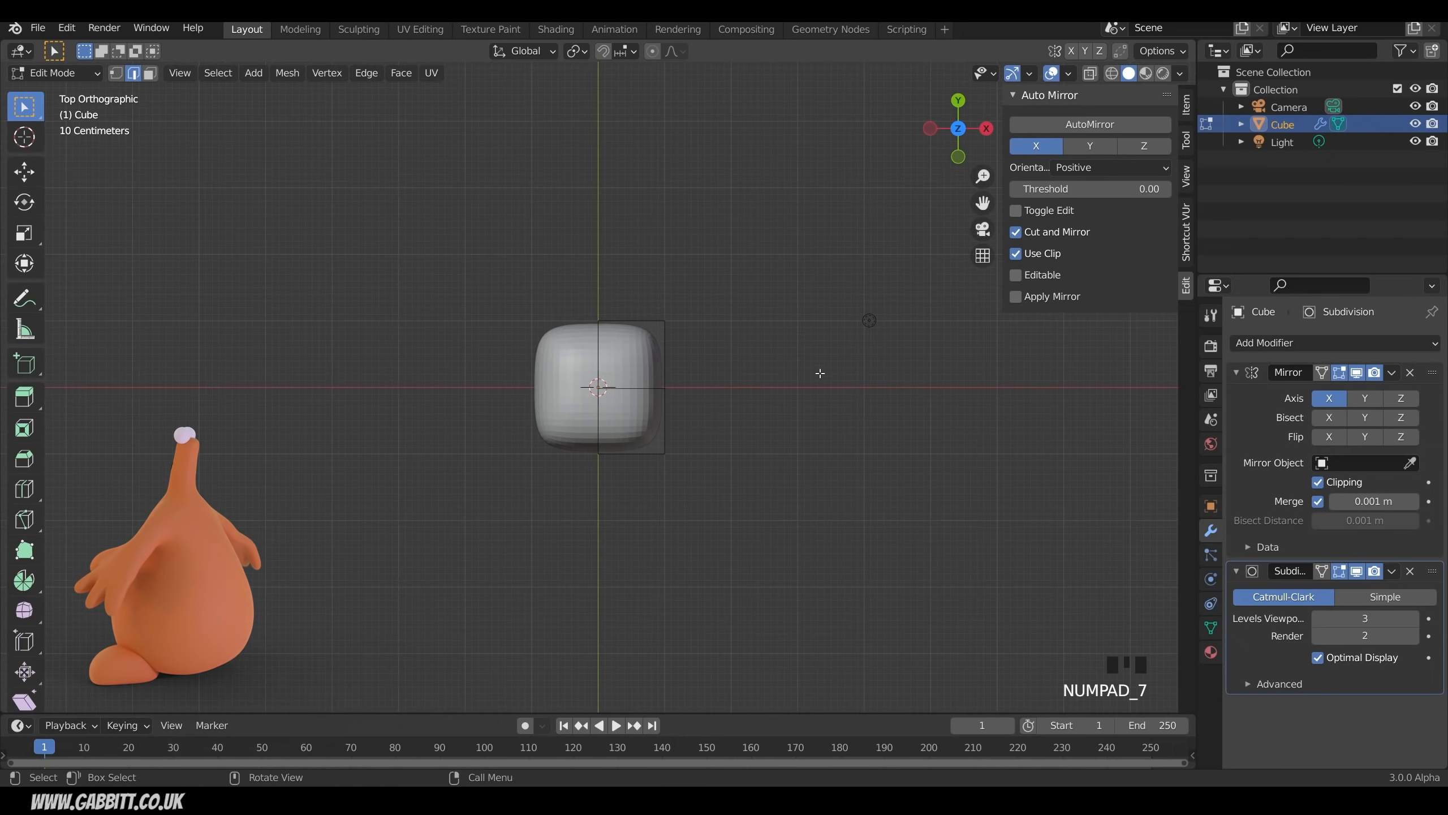
key("g")
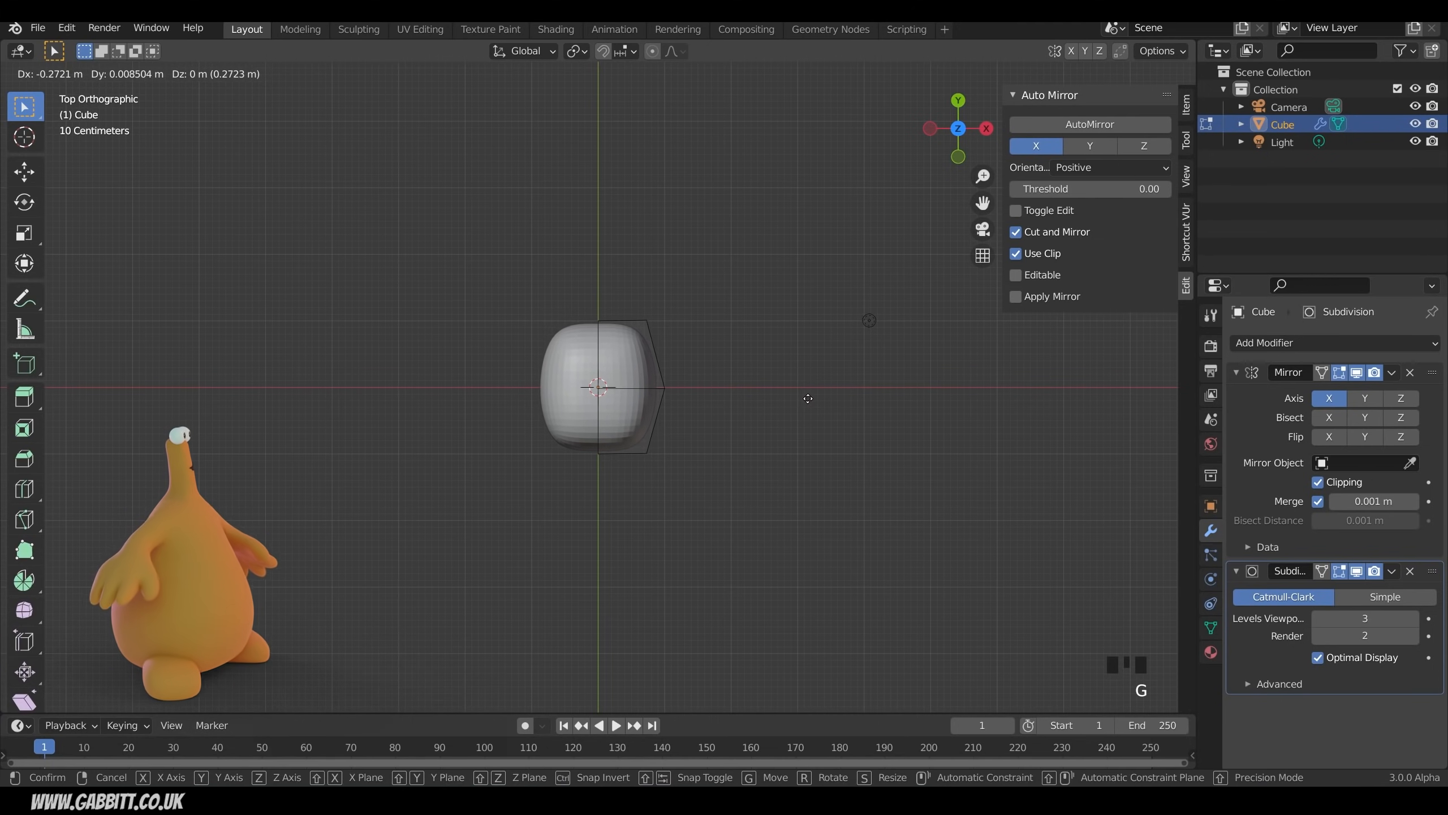
left_click(803, 400)
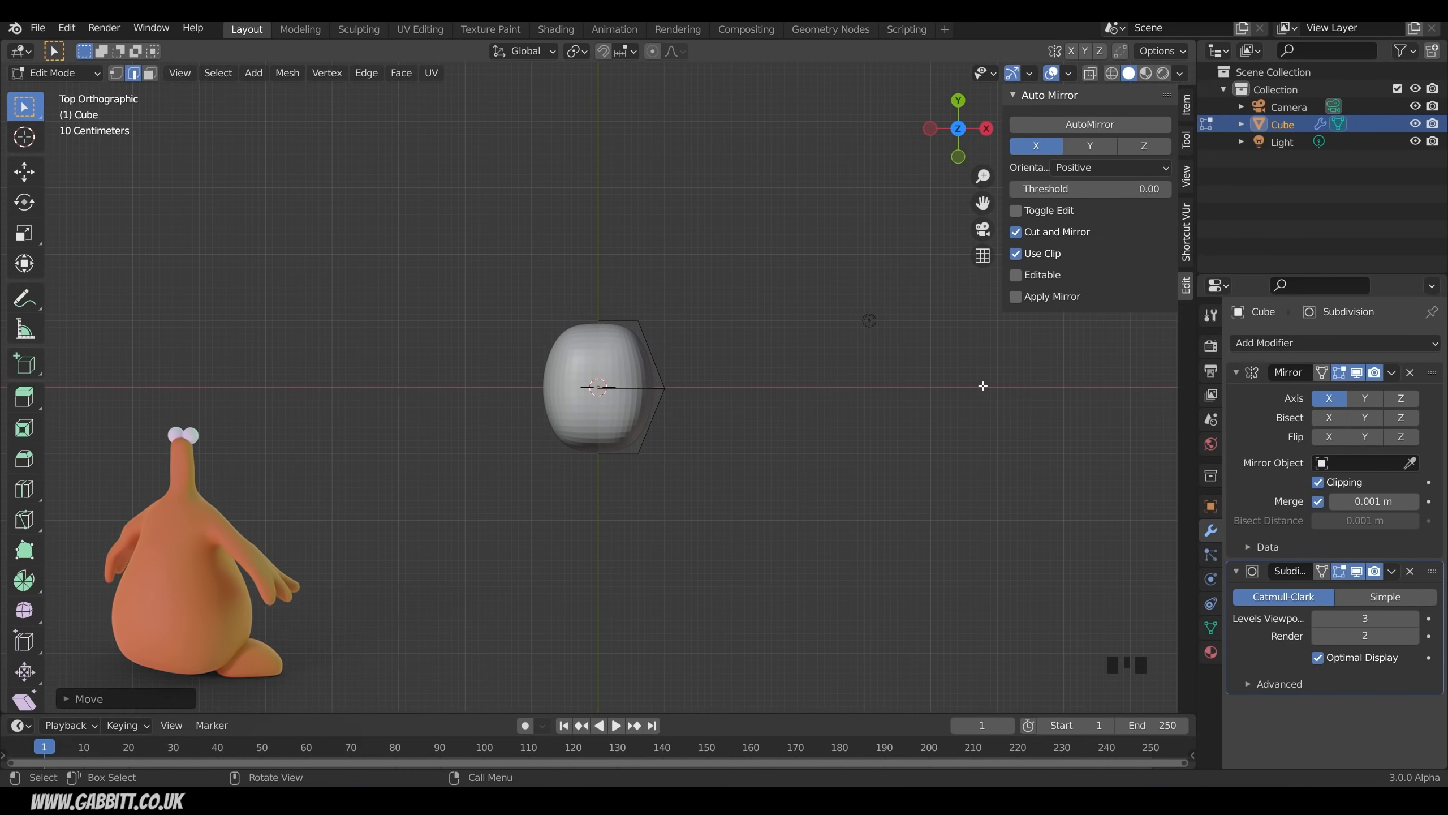
Step: Scale the two outer vertical edges slightly closer together along the global Y axis
key("s")
key("y")
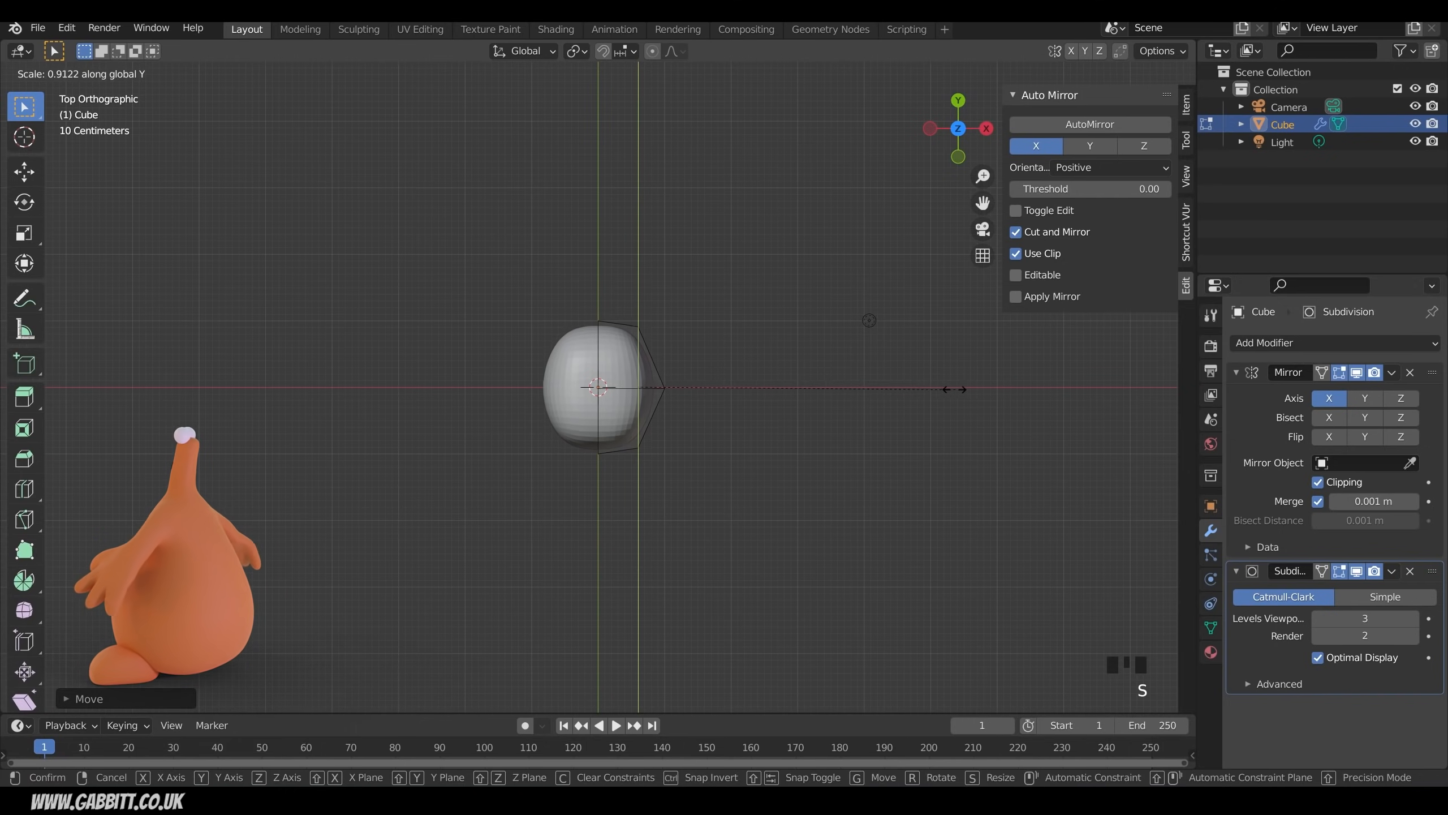
left_click(917, 391)
Step: Add a single horizontal loop cut around the half cube and slide it down about halfway toward the base, to a factor of about 0.47
middle_click_drag(788, 491, 726, 356)
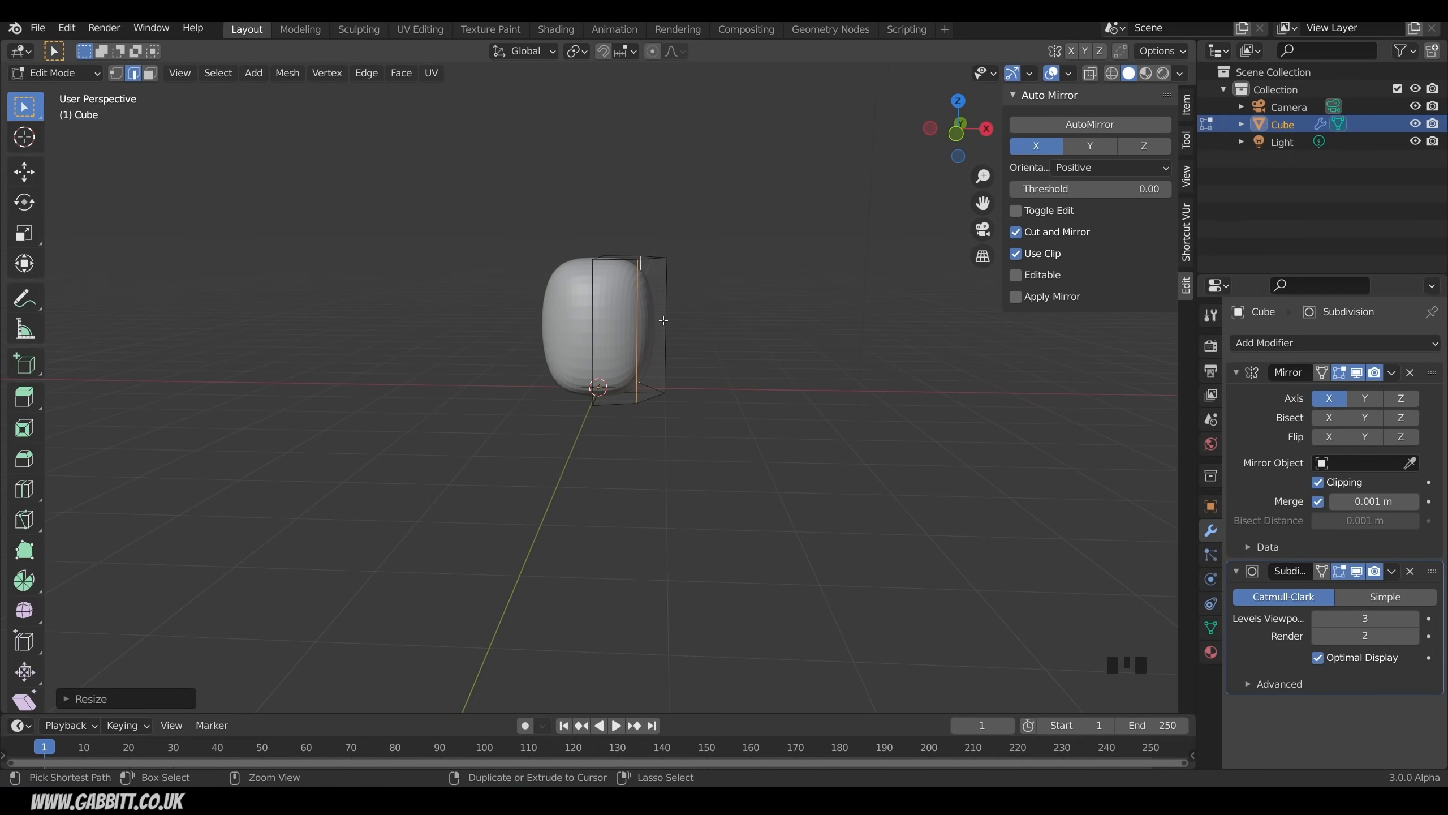
key("ctrl+r")
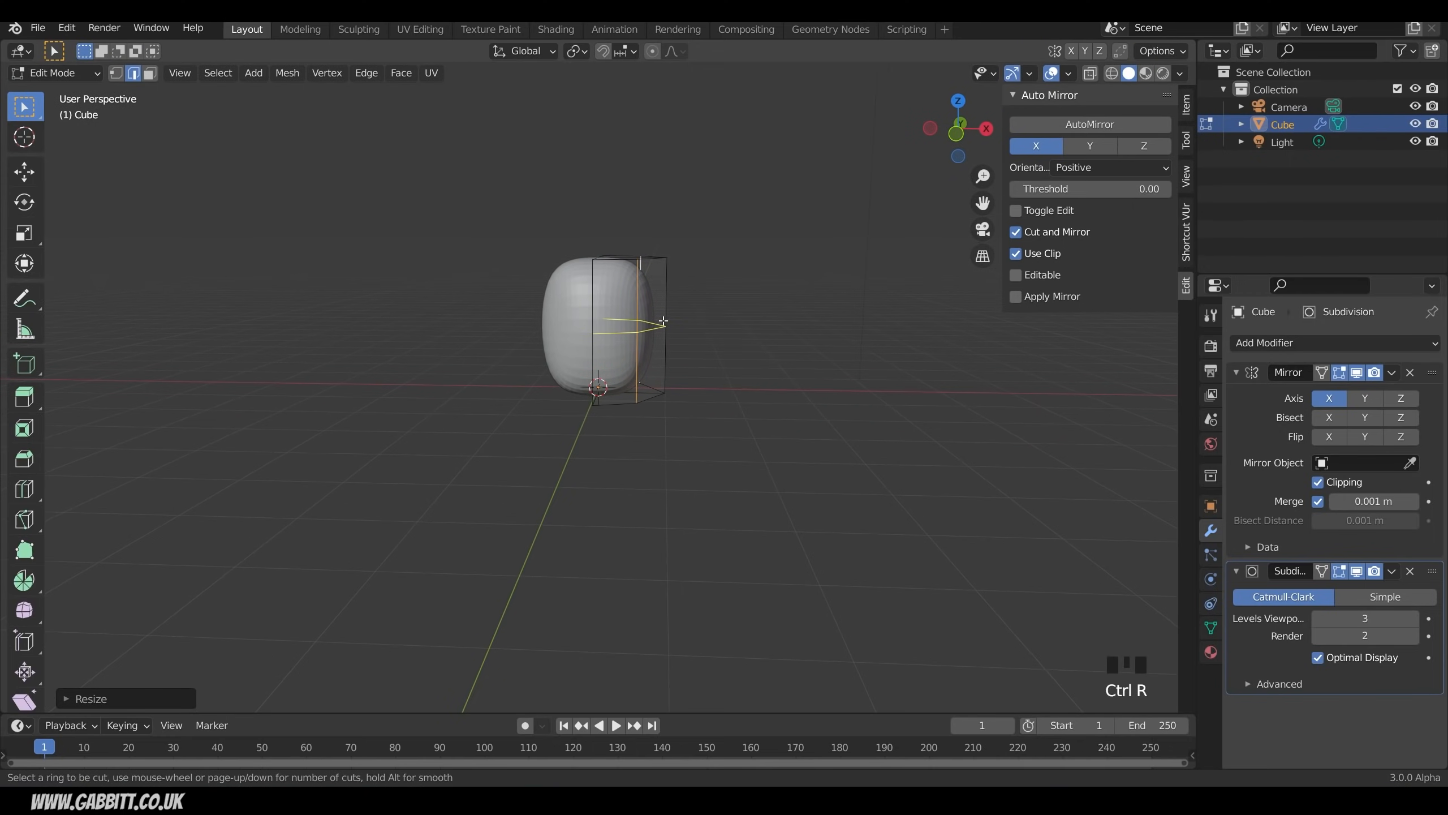
left_click(663, 322)
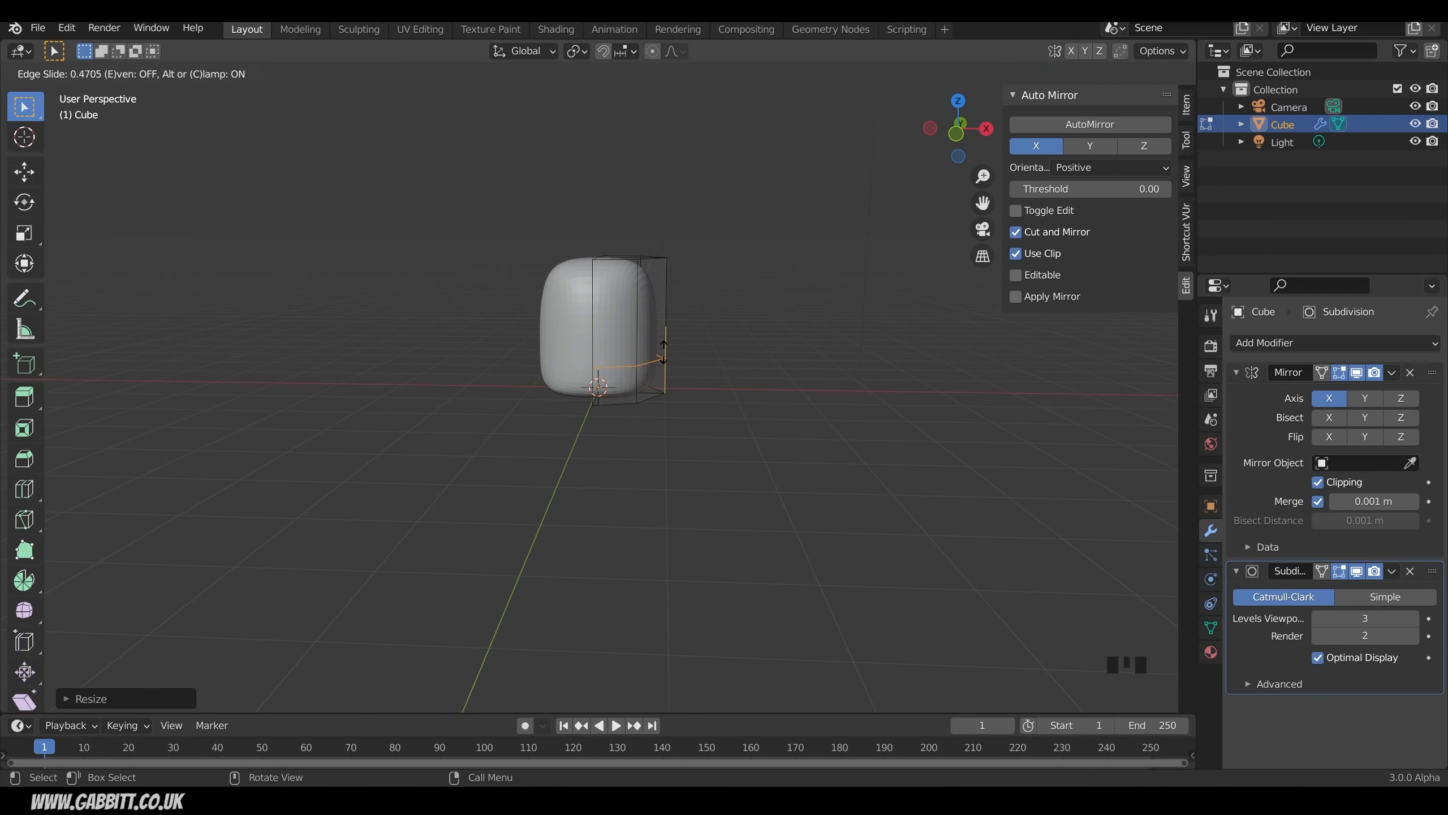
left_click(663, 352)
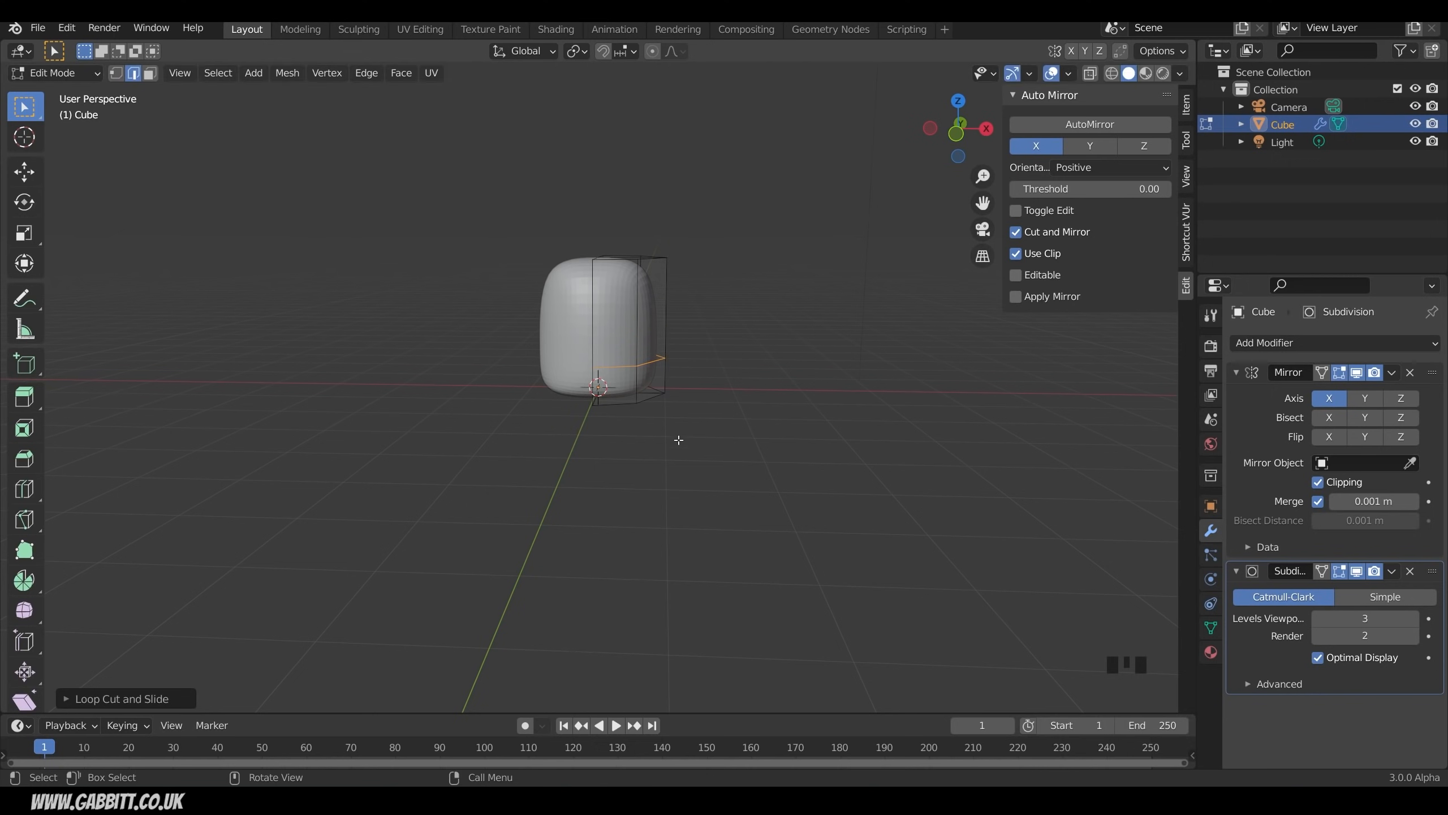
Step: Adjust the height of the new horizontal loop along Z, keeping it near the base of the body
middle_click_drag(679, 439, 706, 397)
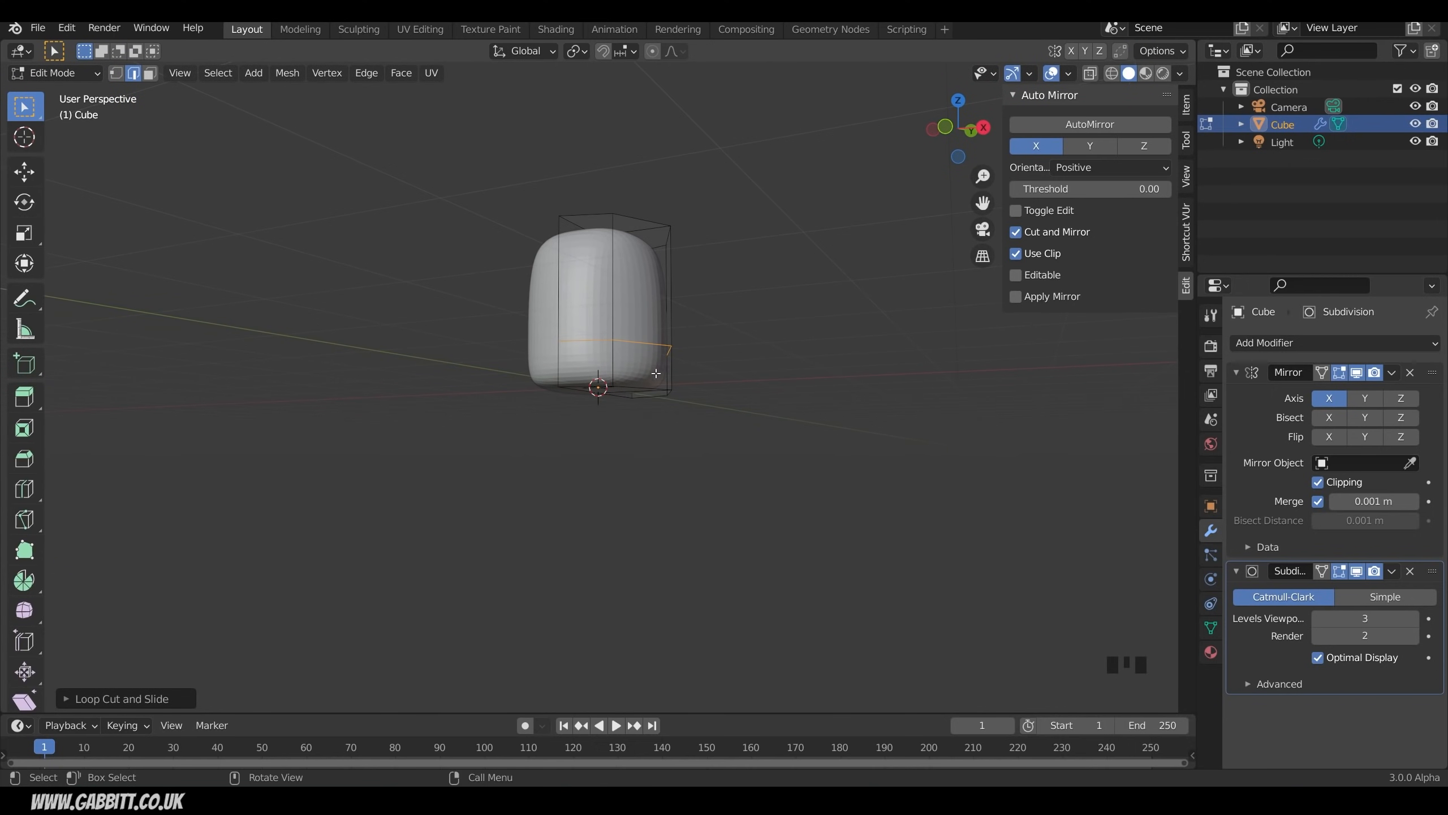
middle_click_drag(683, 372, 693, 379)
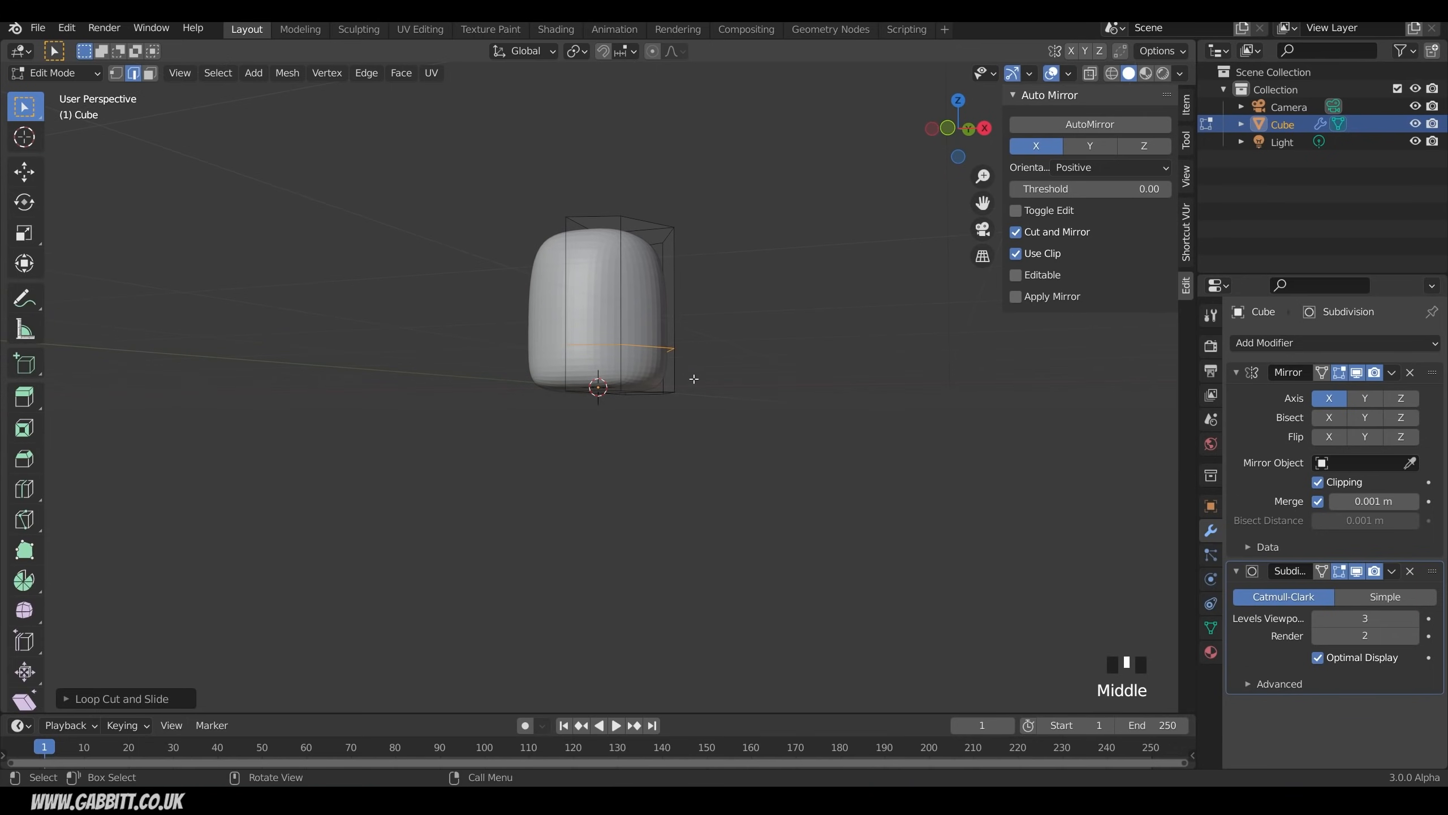
key("g")
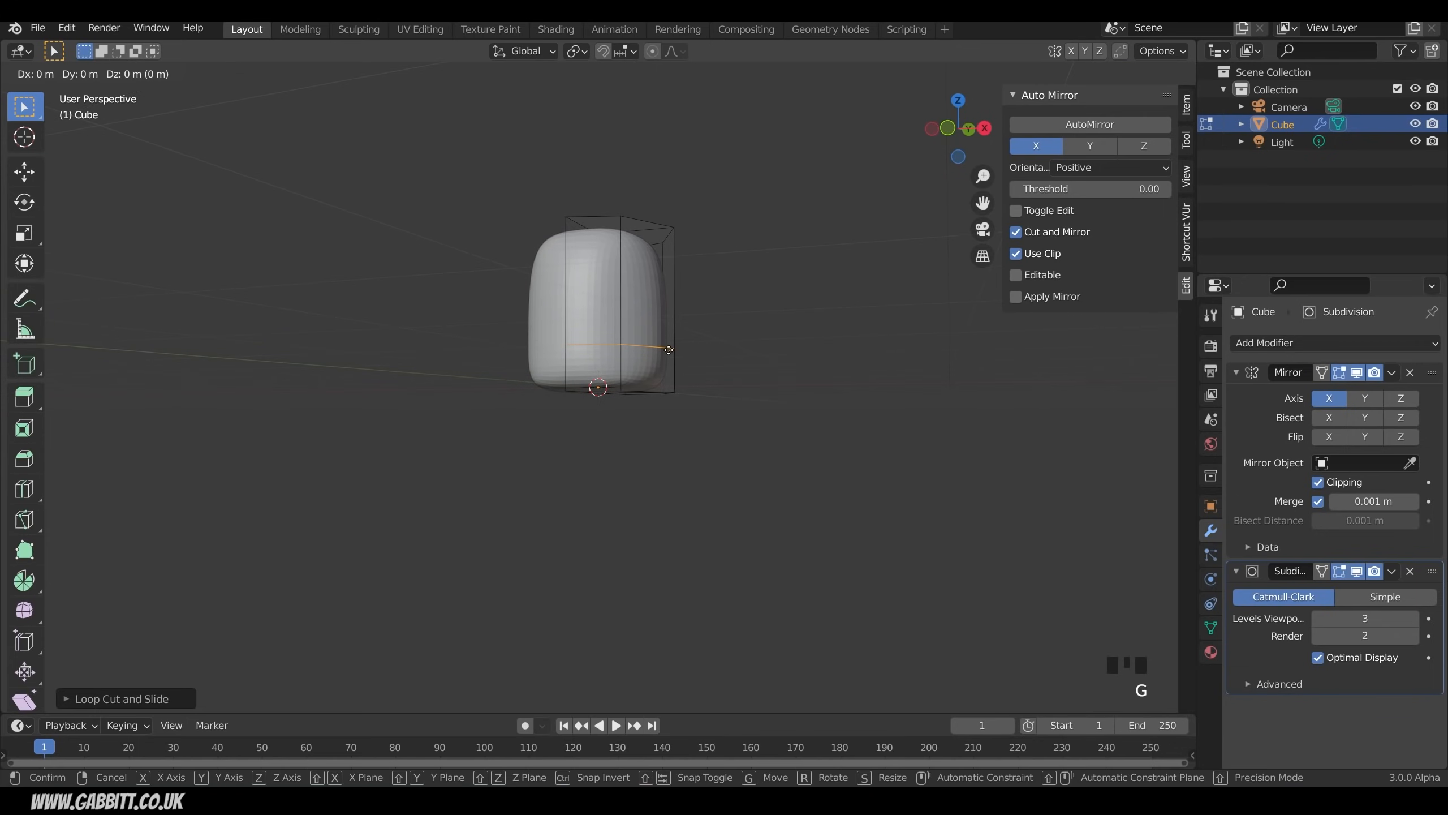
key("z")
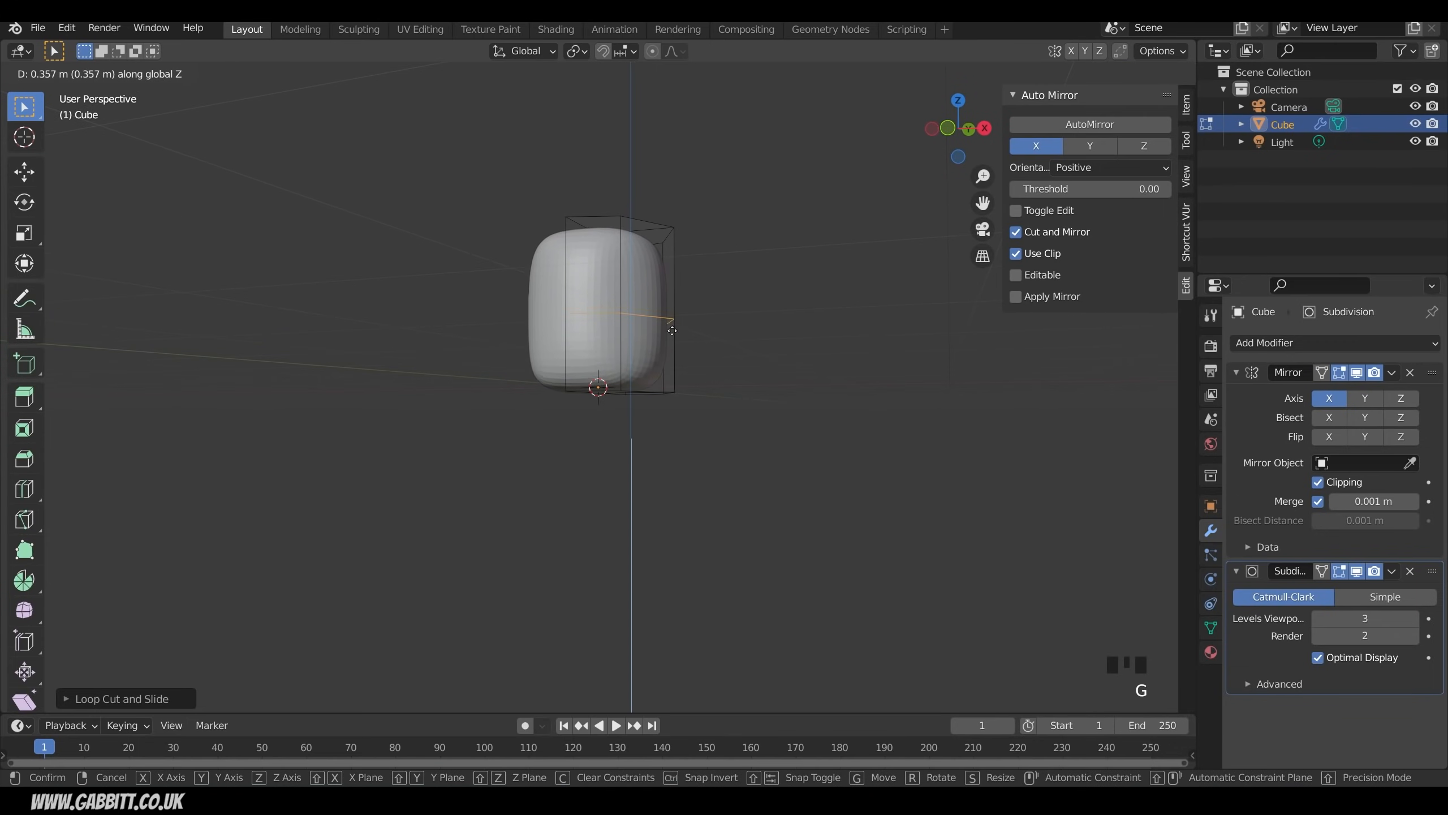
left_click(681, 362)
Step: Select the two top faces in face mode and scale them down uniformly to taper the upper body
middle_click_drag(681, 362, 716, 303)
left_click(150, 74)
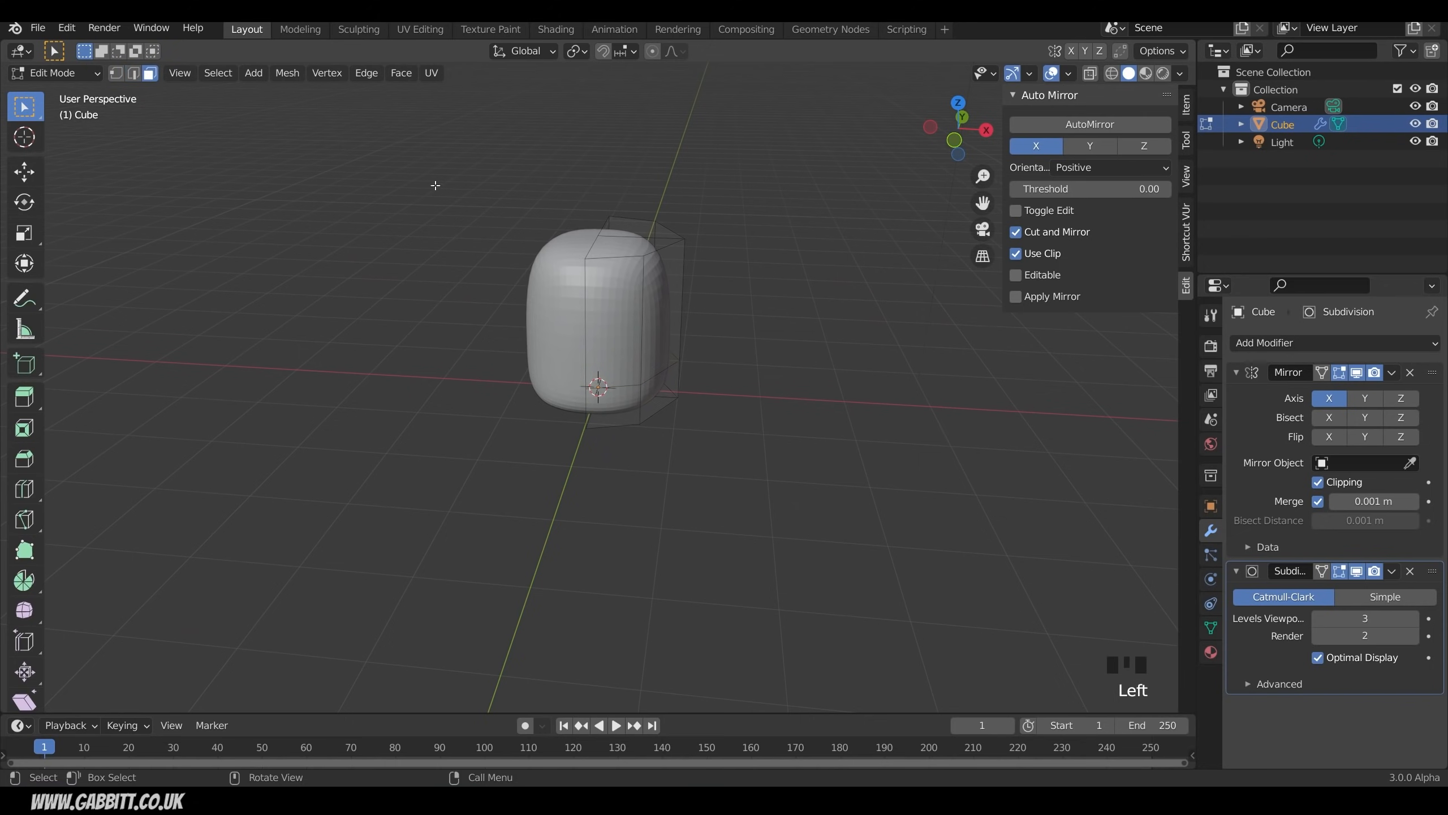
left_click(628, 234)
left_click(632, 236, "shift")
middle_click_drag(750, 275, 837, 279)
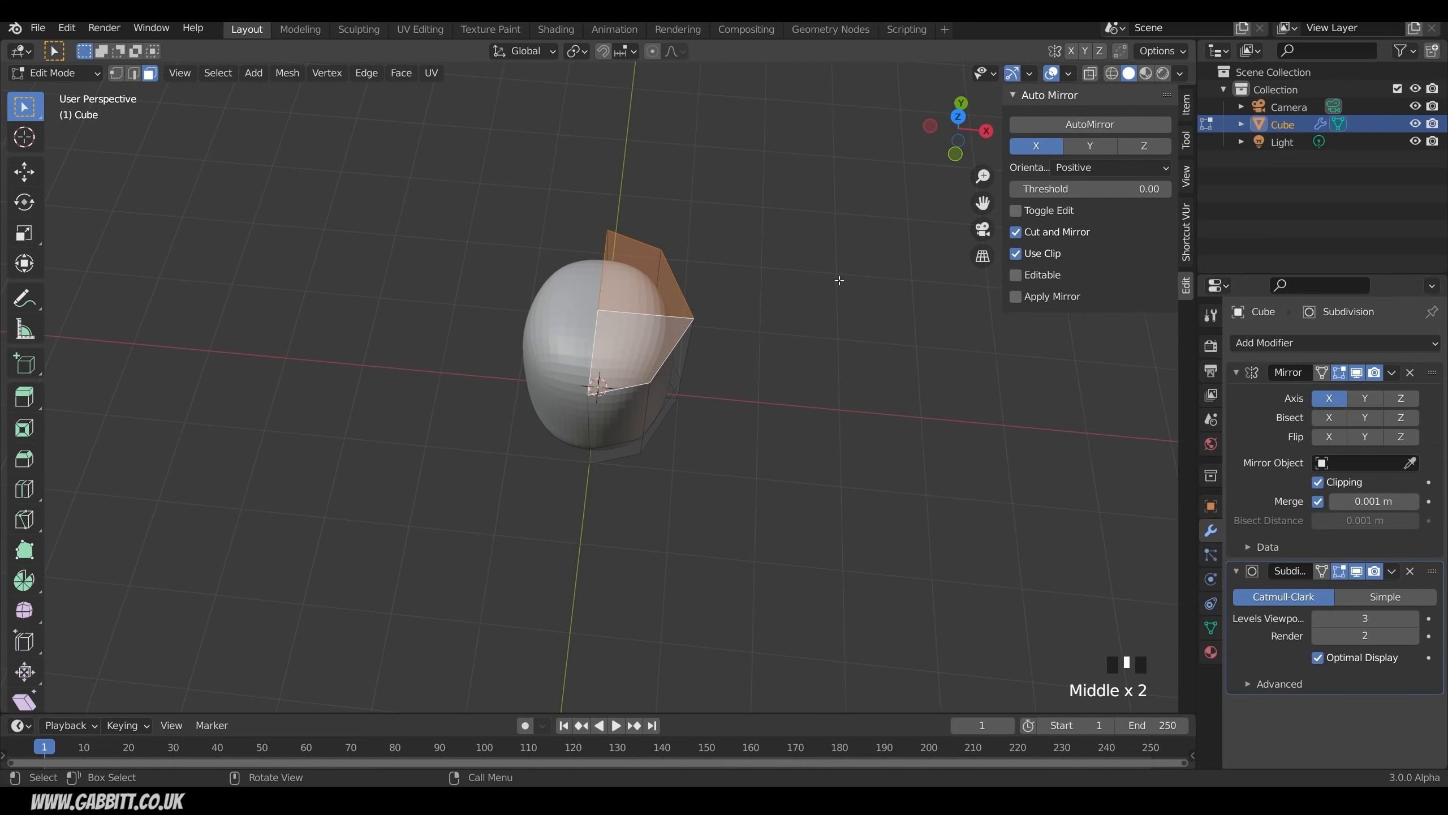
key("s")
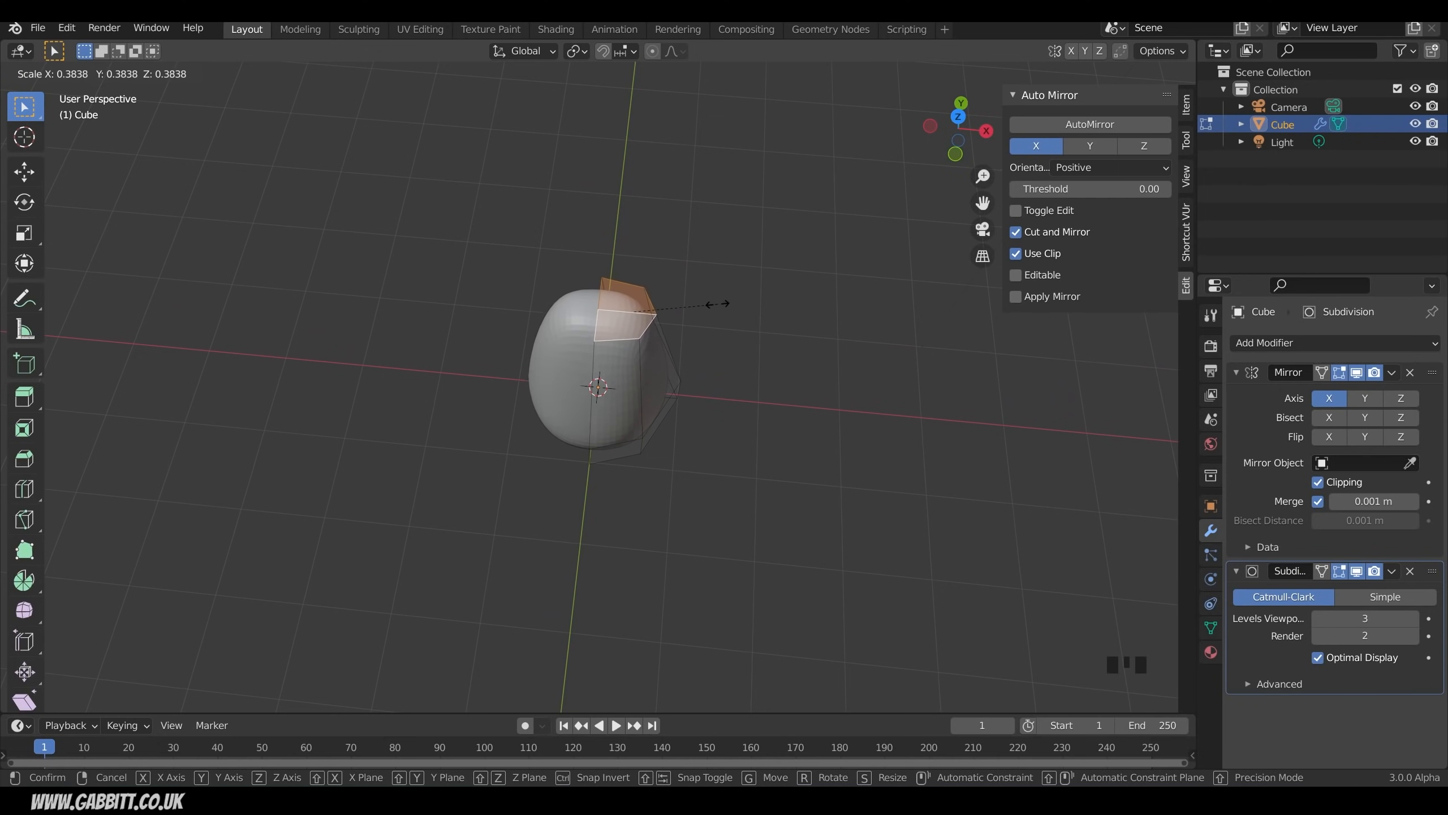
middle_click_drag(767, 335, 738, 411, "shift")
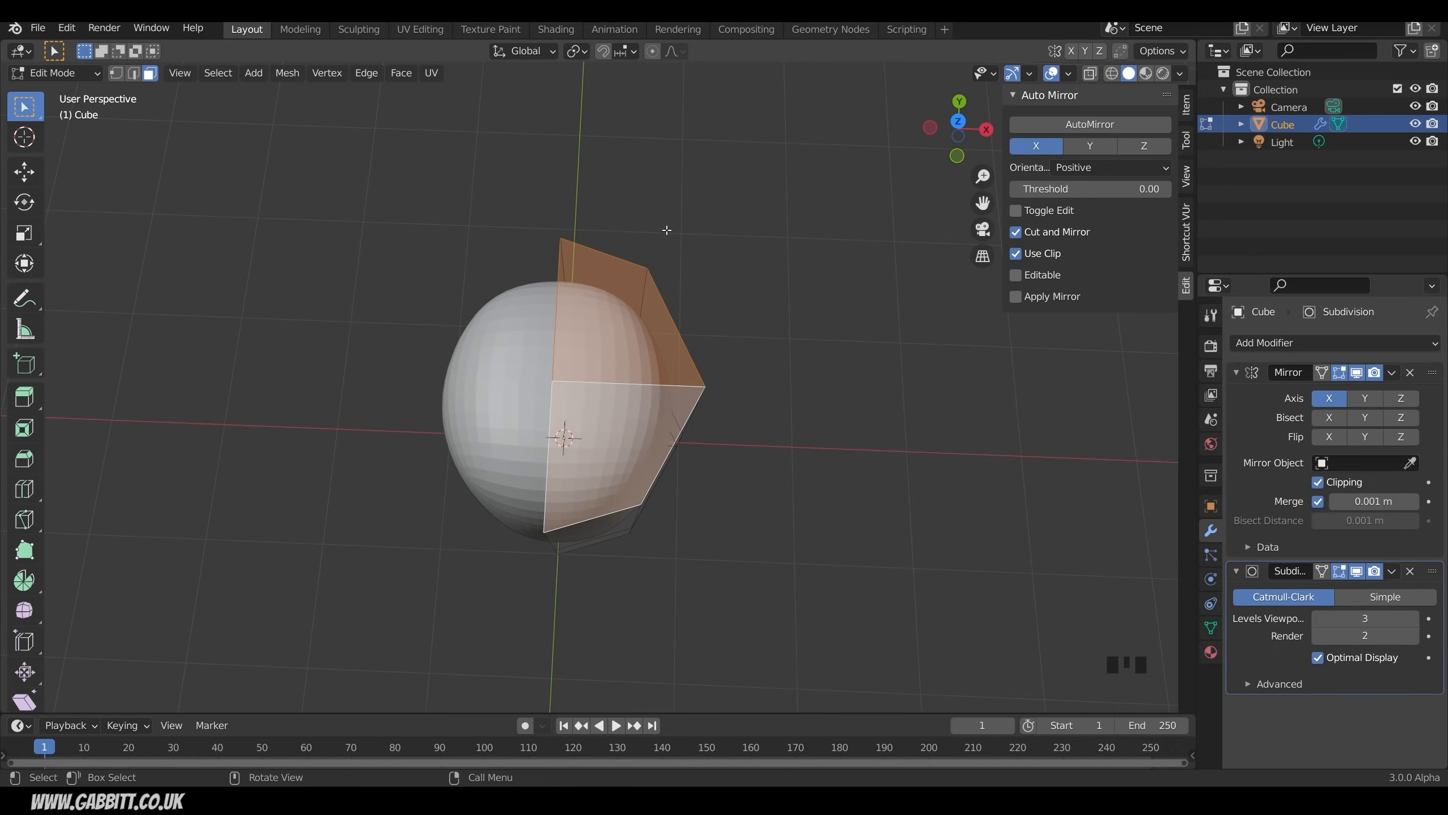
key("s")
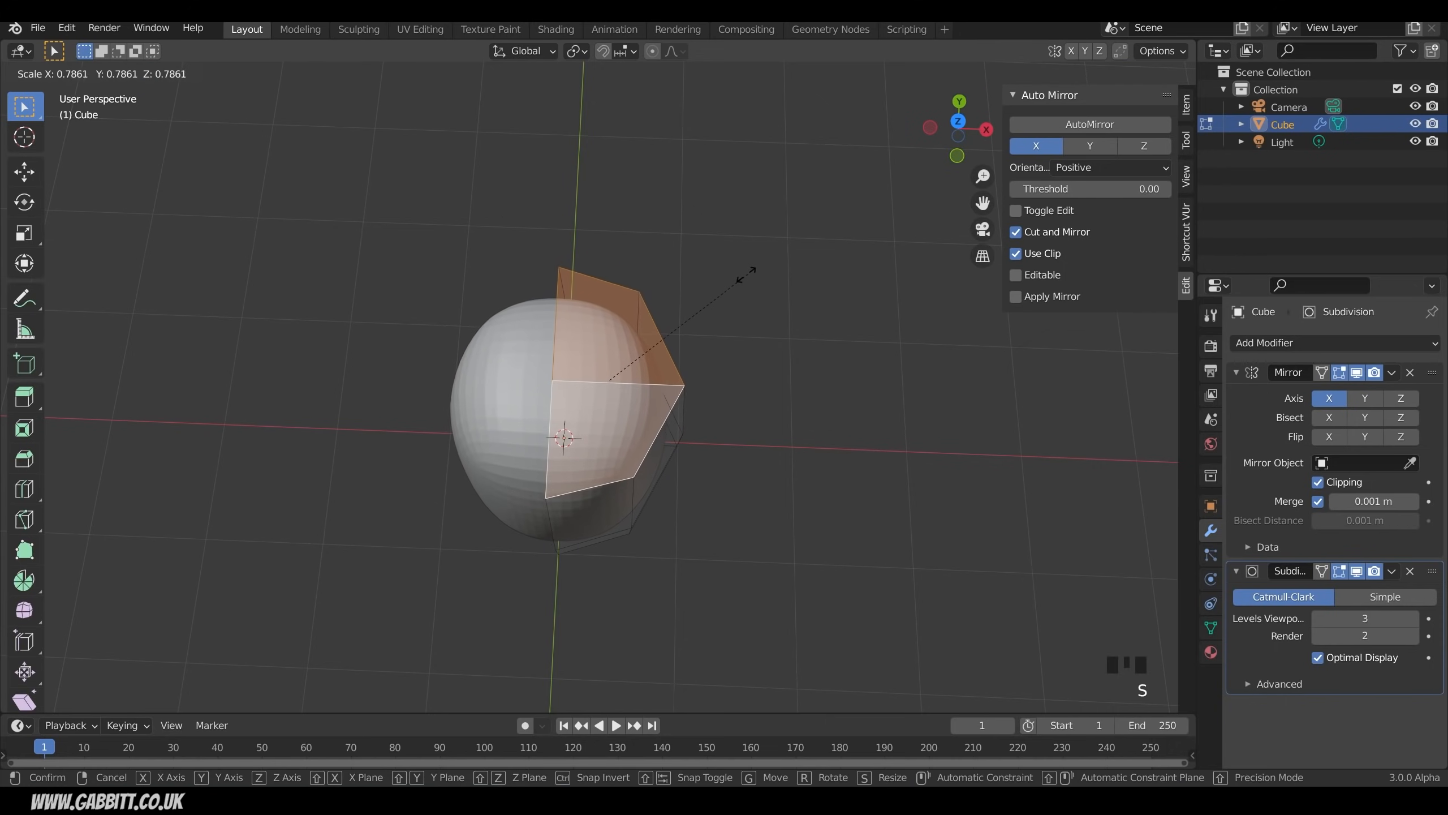
left_click(736, 288)
Step: Move the two top faces slightly in the negative X direction toward the mirror plane
key("g")
key("x")
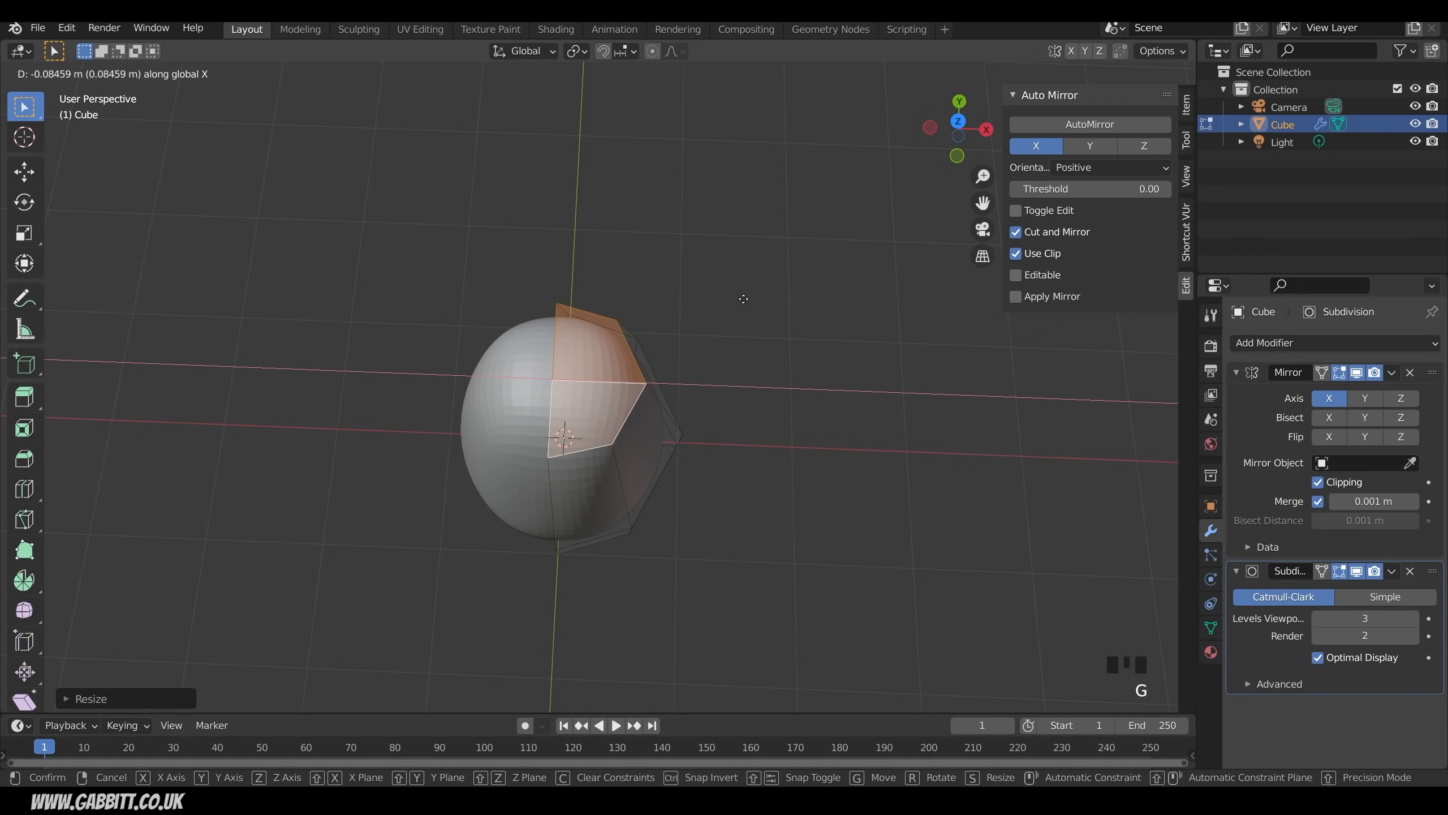
left_click(736, 298)
Step: Scale the two top faces down further to narrow the body's top into a pear-like shape
middle_click_drag(736, 299, 553, 339)
middle_click_drag(681, 358, 611, 339)
middle_click_drag(713, 445, 693, 266)
key("s")
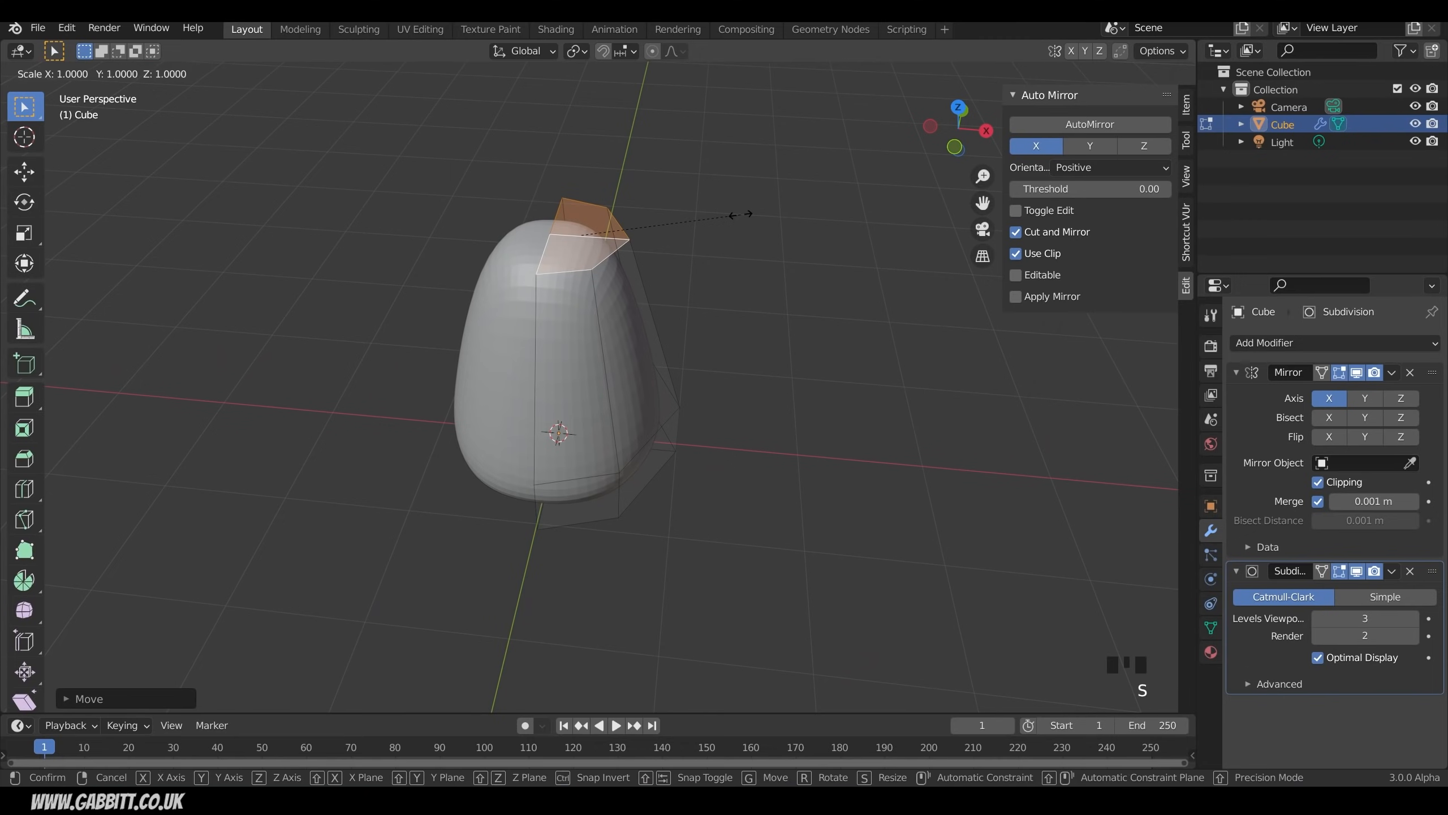
left_click(717, 210)
key("s")
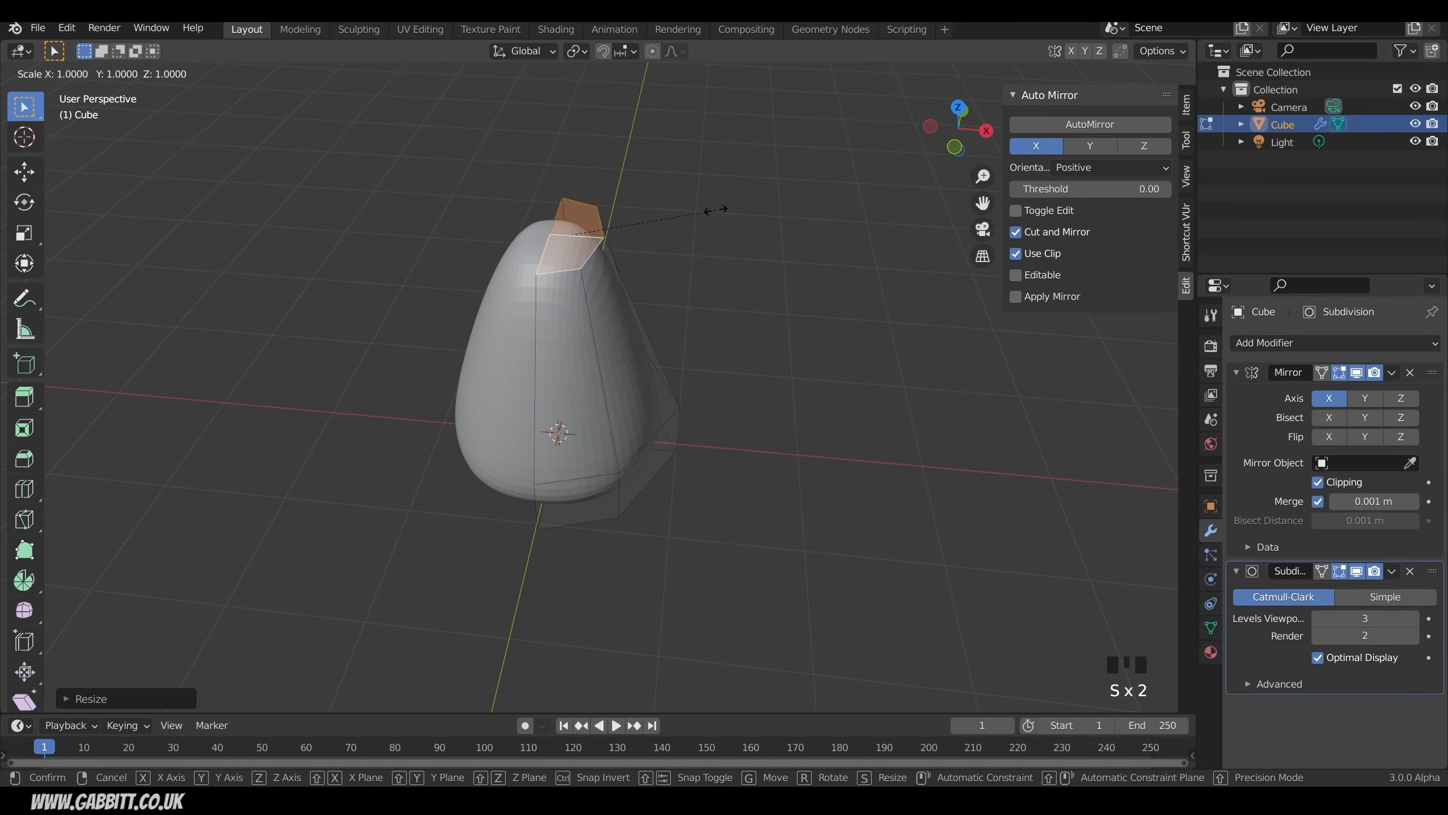
left_click(660, 249)
middle_click_drag(660, 249, 611, 270)
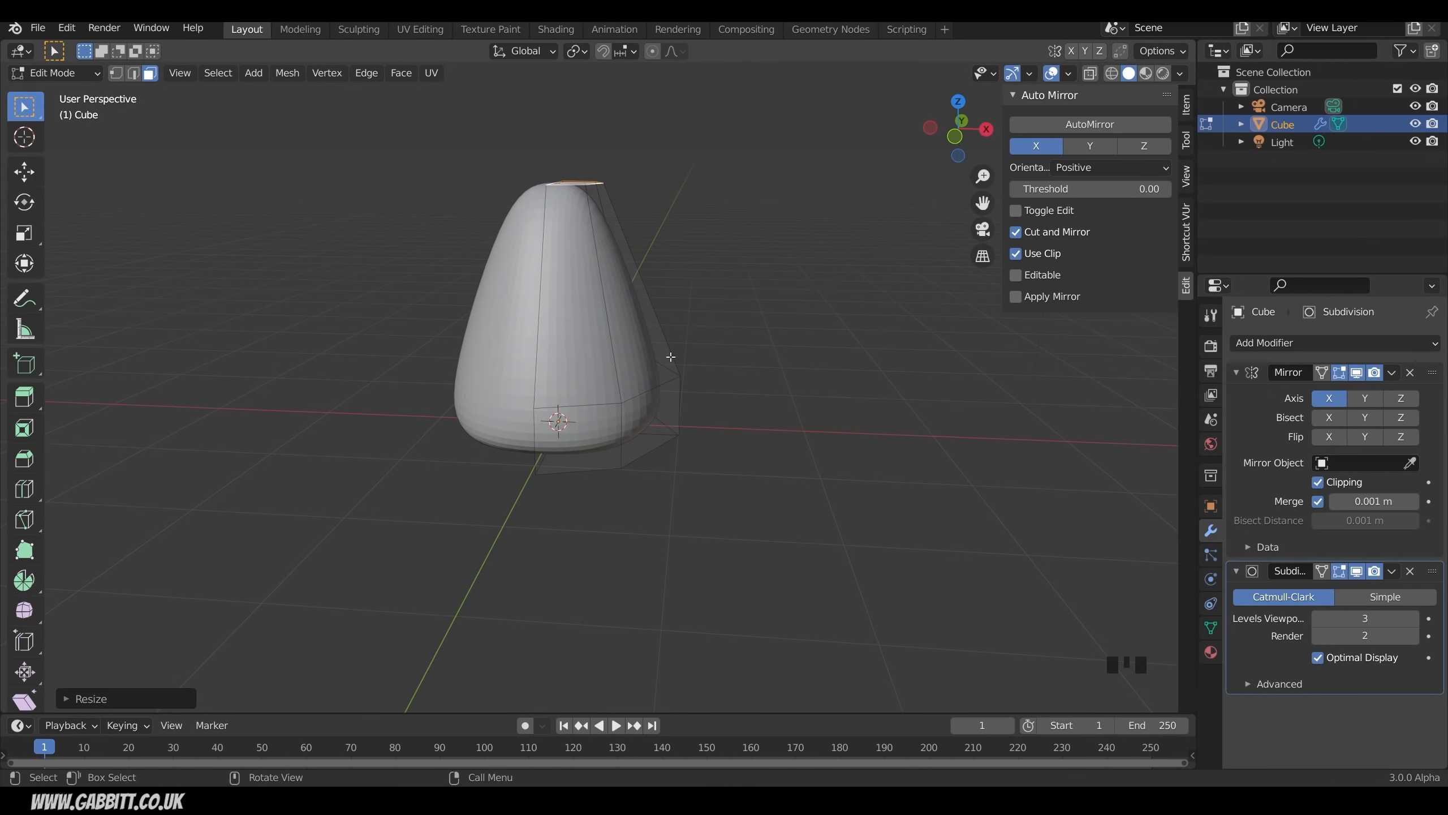
key("ctrl+z")
Step: Select the horizontal edge loop near the base in edge mode, scale it up slightly to widen the belly, and nudge its position
left_click(135, 73)
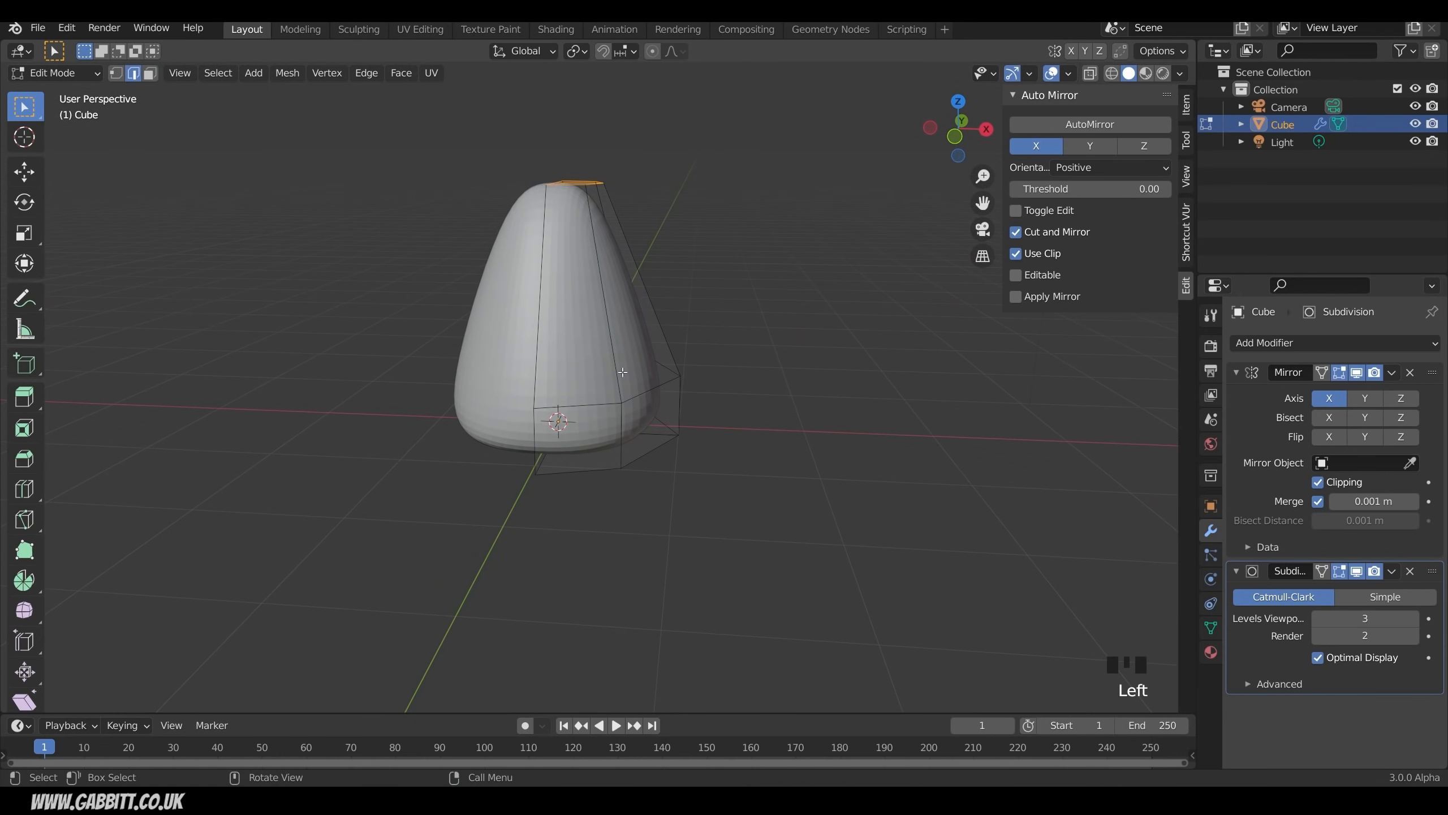
left_click(654, 394, "alt")
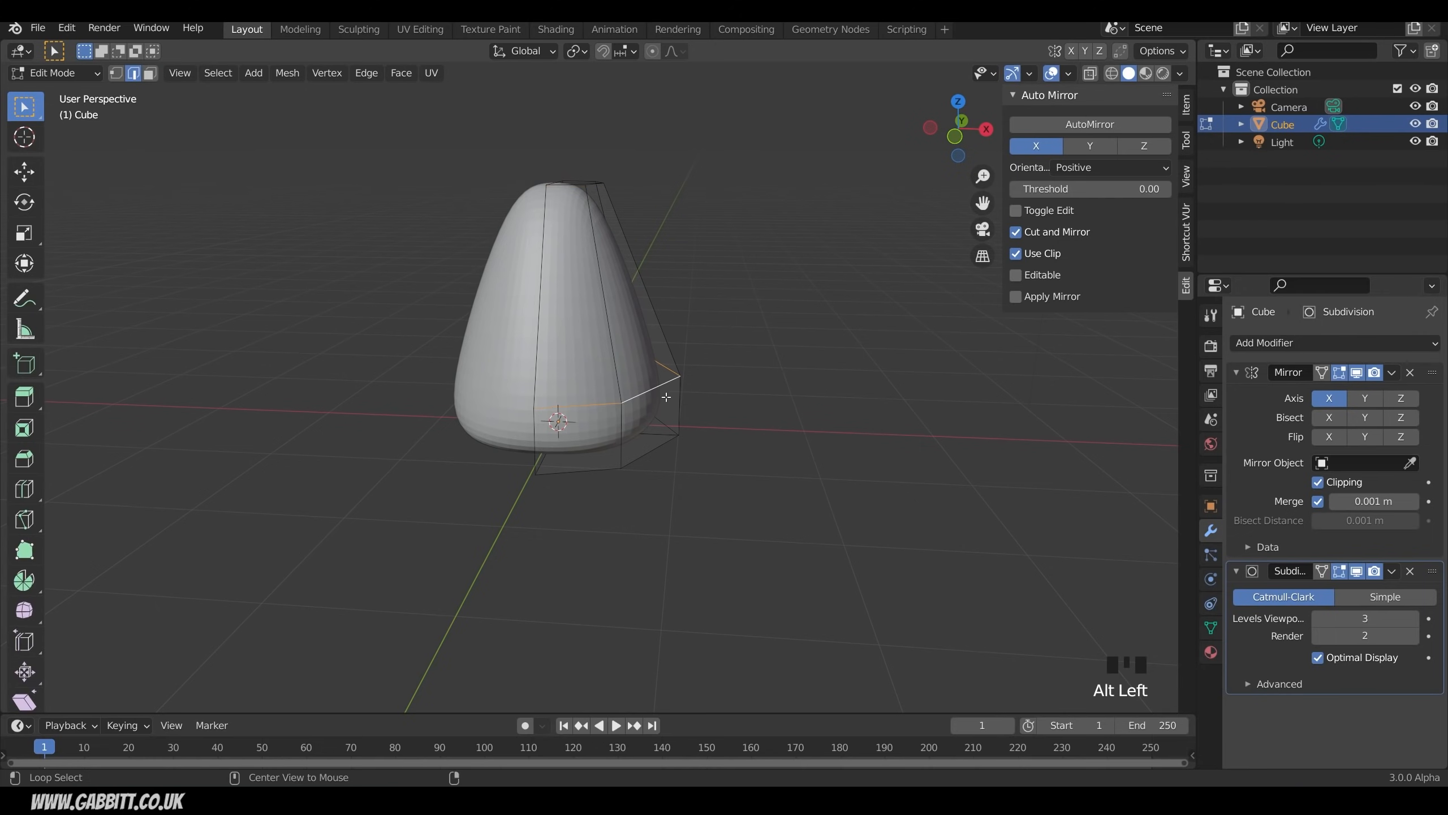
key("s")
left_click(764, 398)
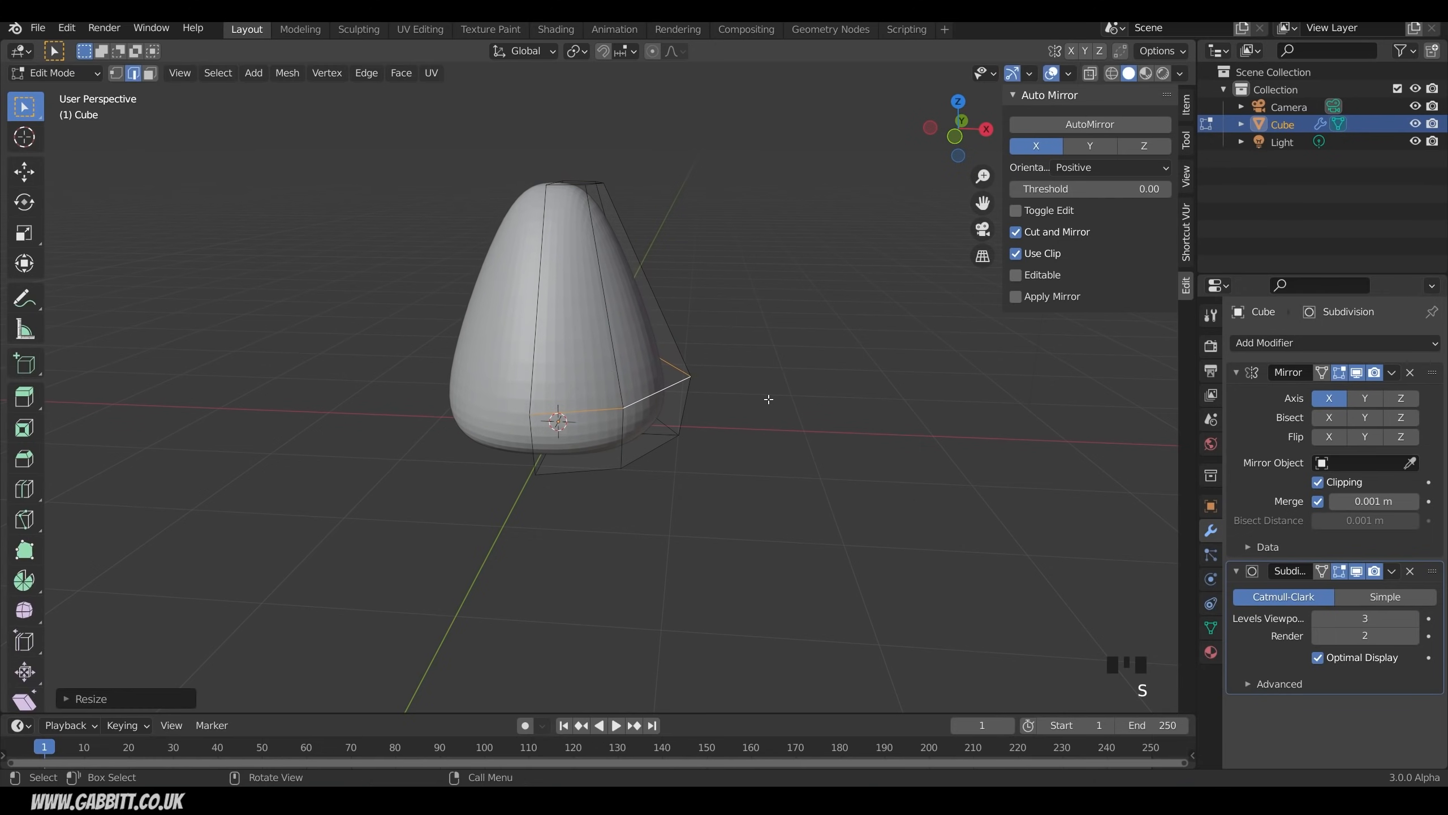
key("g")
left_click(772, 407)
Step: Add two evenly spaced horizontal loop cuts between the belly loop and the top of the body, without sliding them
mouse_move(773, 408)
middle_mouse_down()
mouse_move(789, 396)
mouse_move(765, 388)
middle_mouse_up()
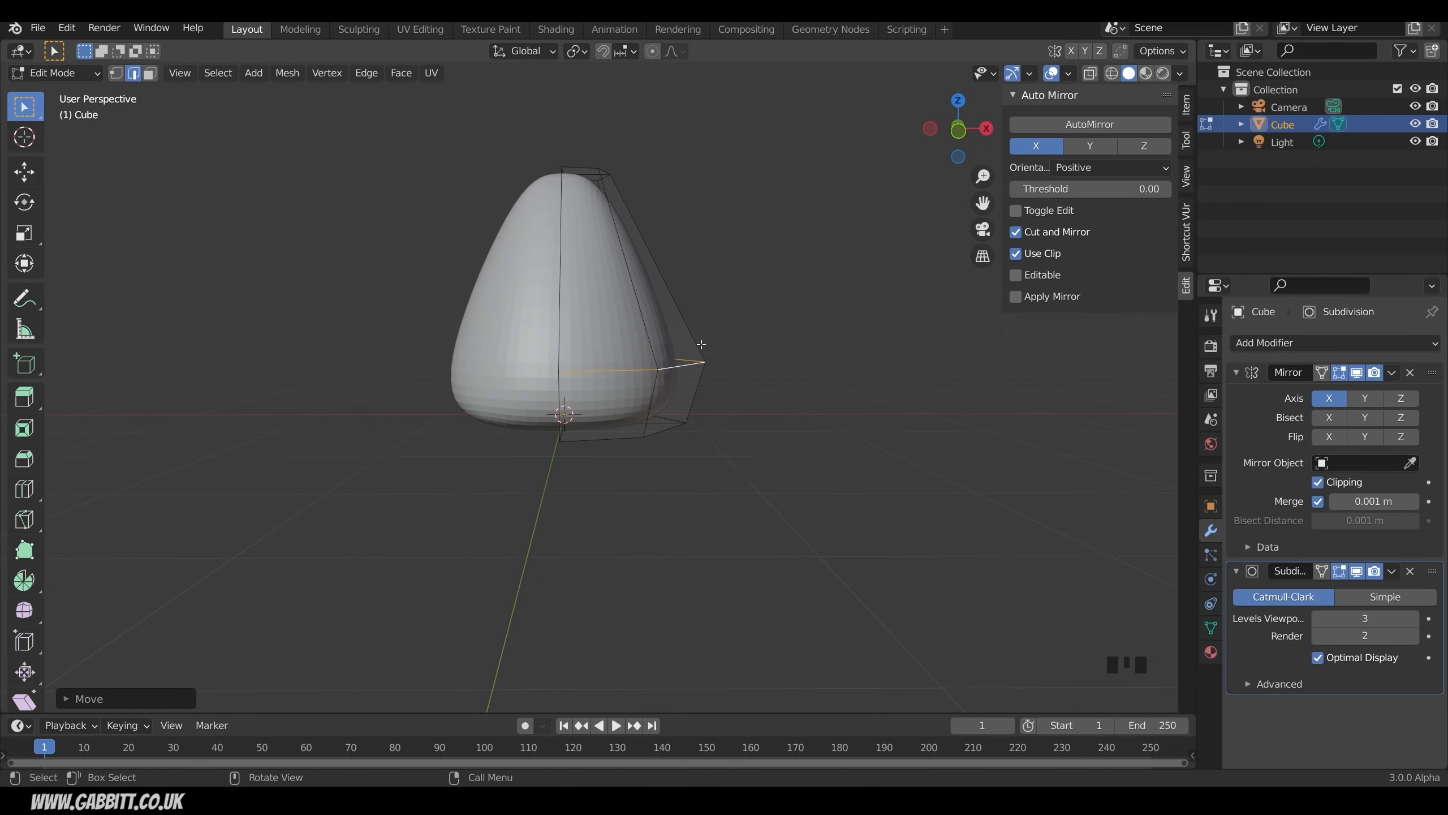
key("ctrl")
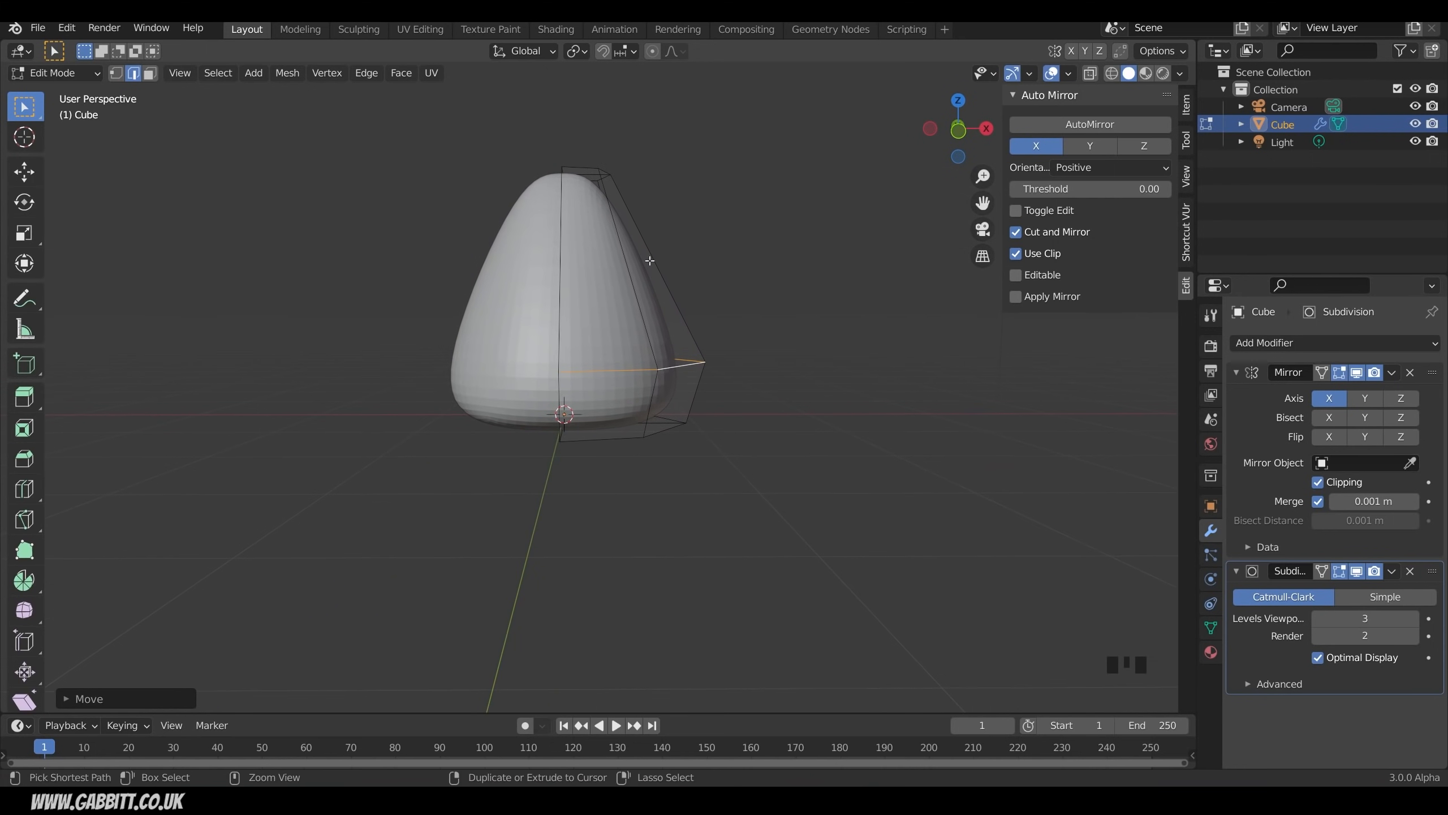
key("ctrl+r")
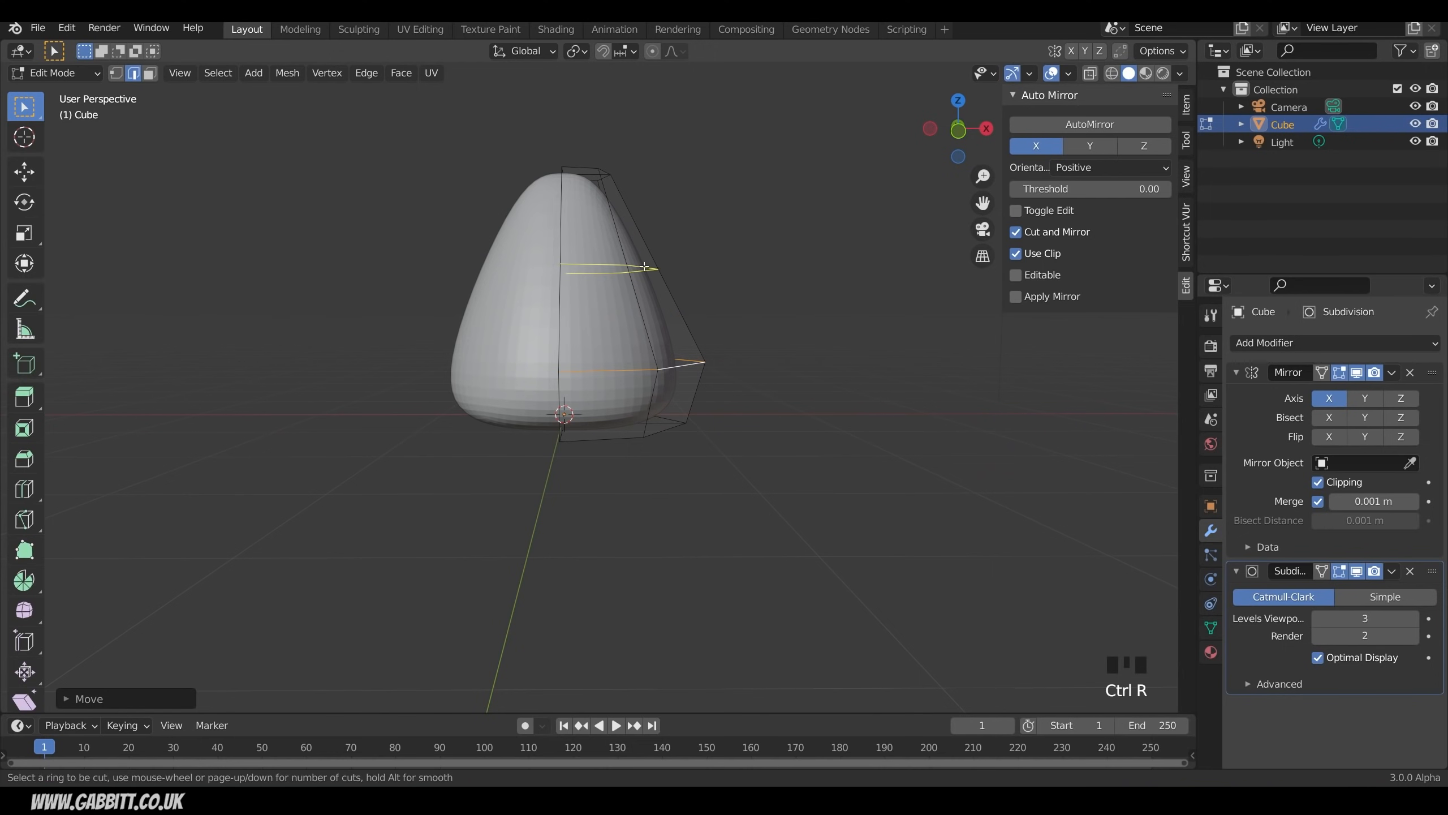
scroll(643, 267, "up", 1)
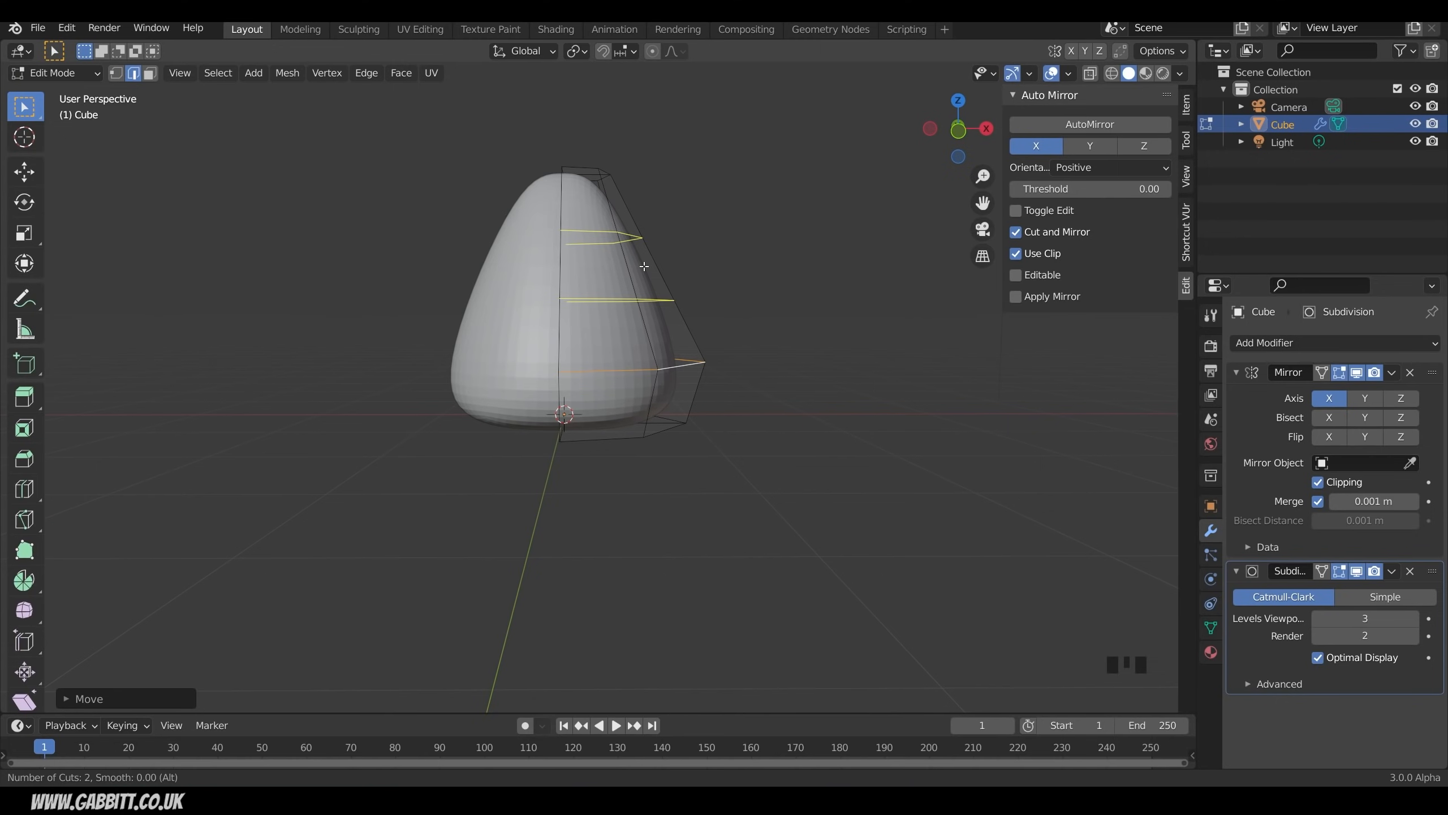
left_click(644, 267)
right_click(643, 267)
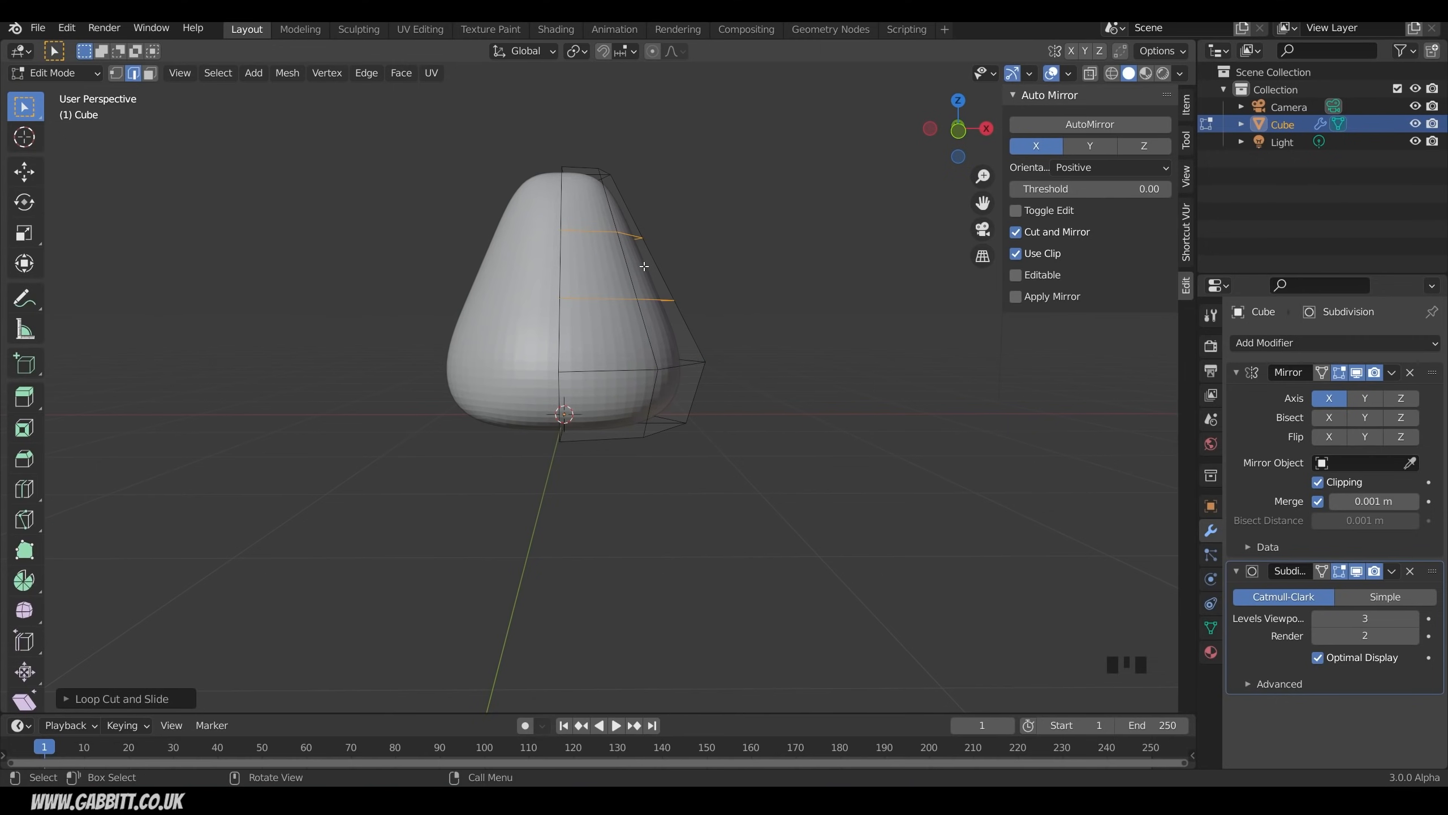
Step: Scale the two new loops inward to about 0.69 in X and Y only, leaving Z locked
key("s")
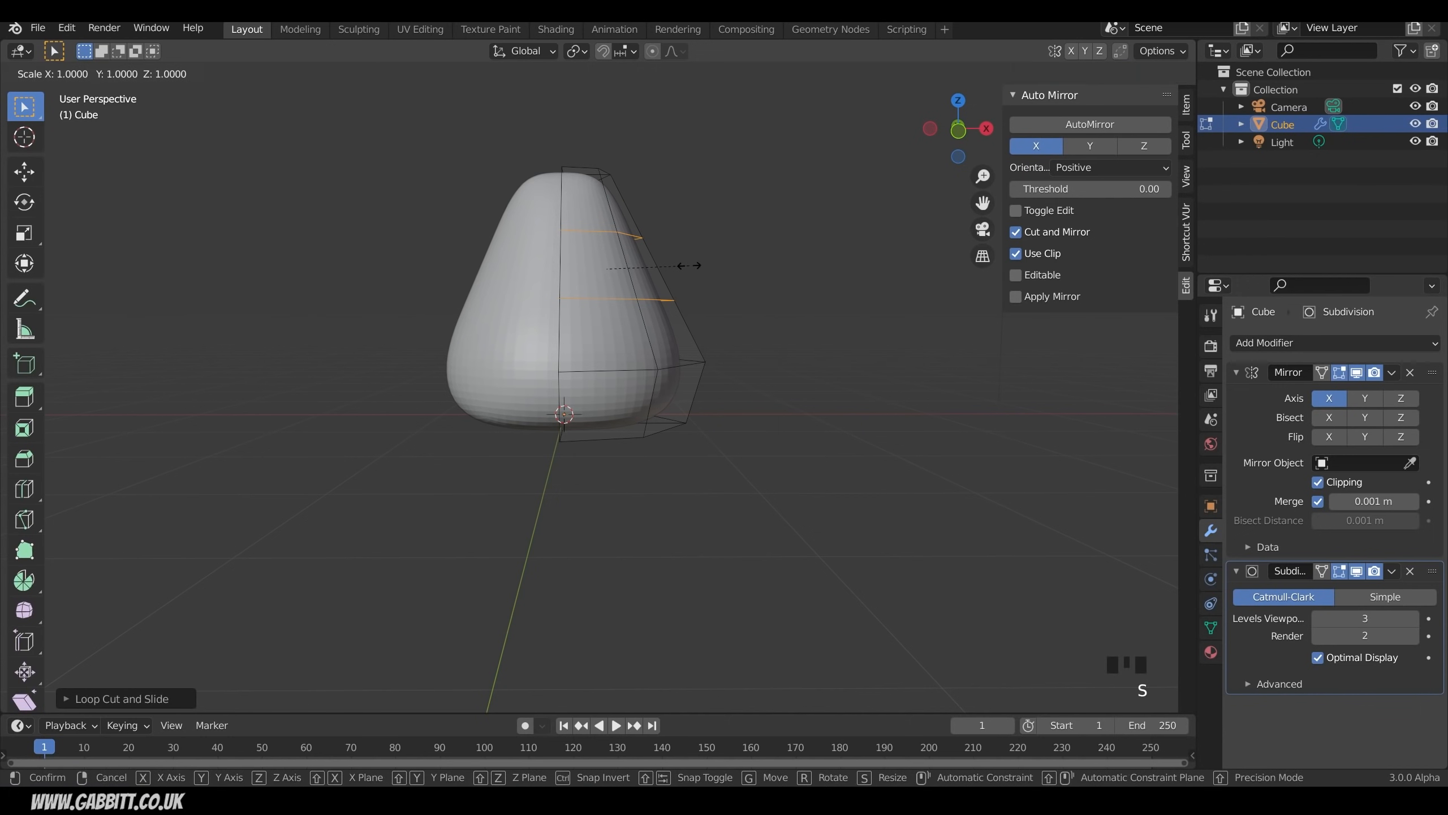
key("shift+z")
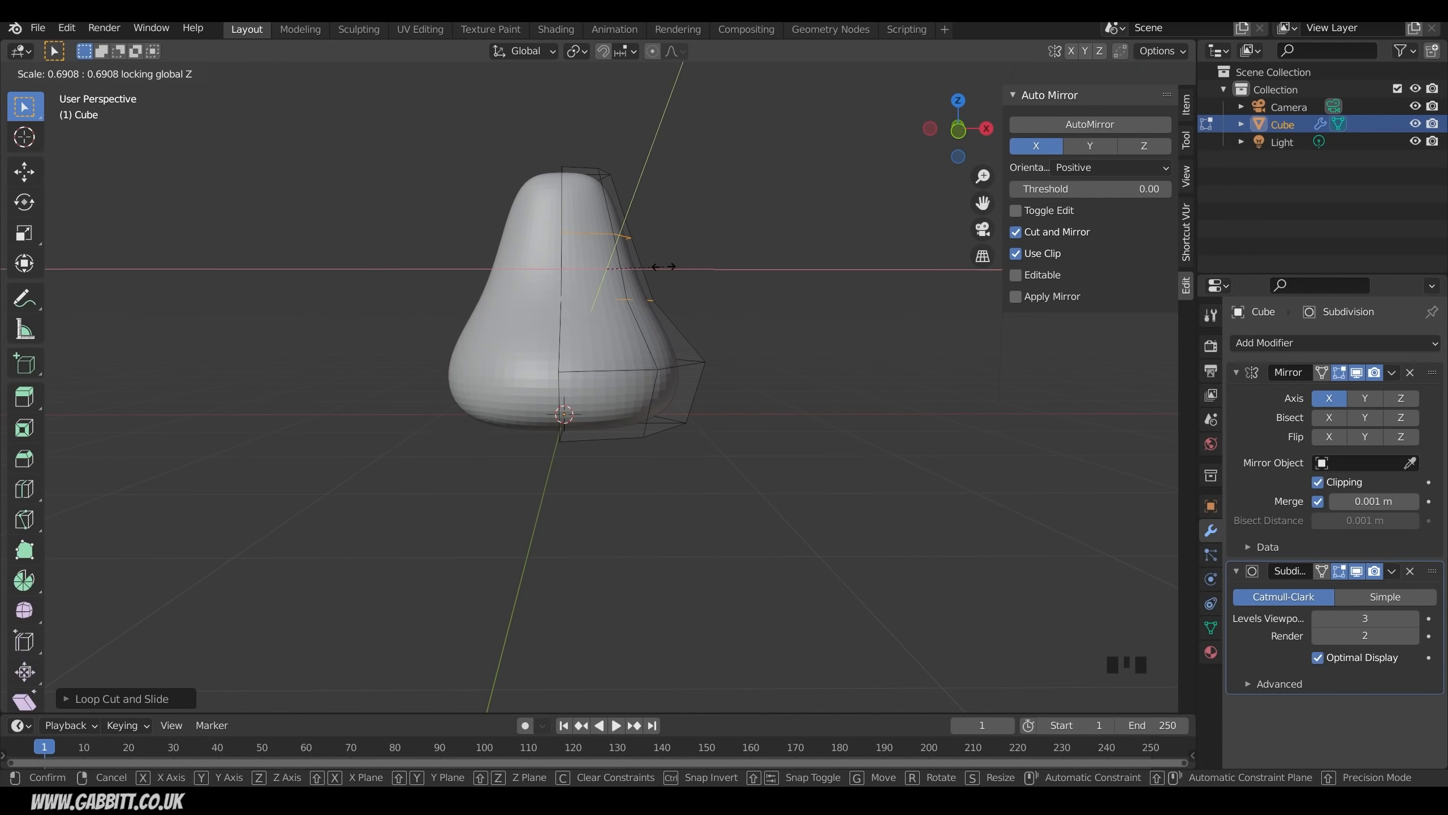
left_click(663, 267)
Step: Select the edge loop just below the top of the body and scale it in to about 0.73
left_click(593, 235, "alt")
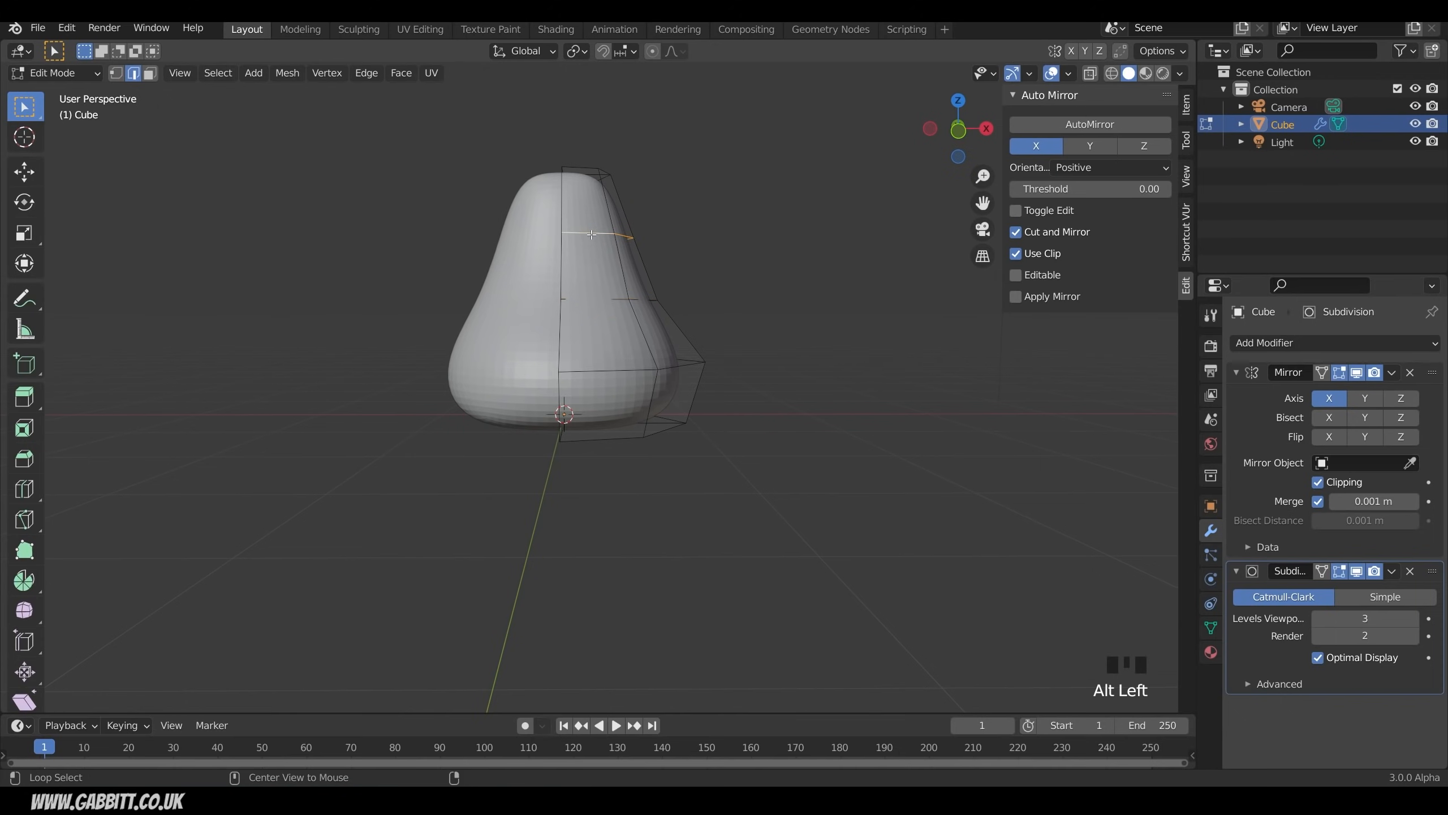
key("s")
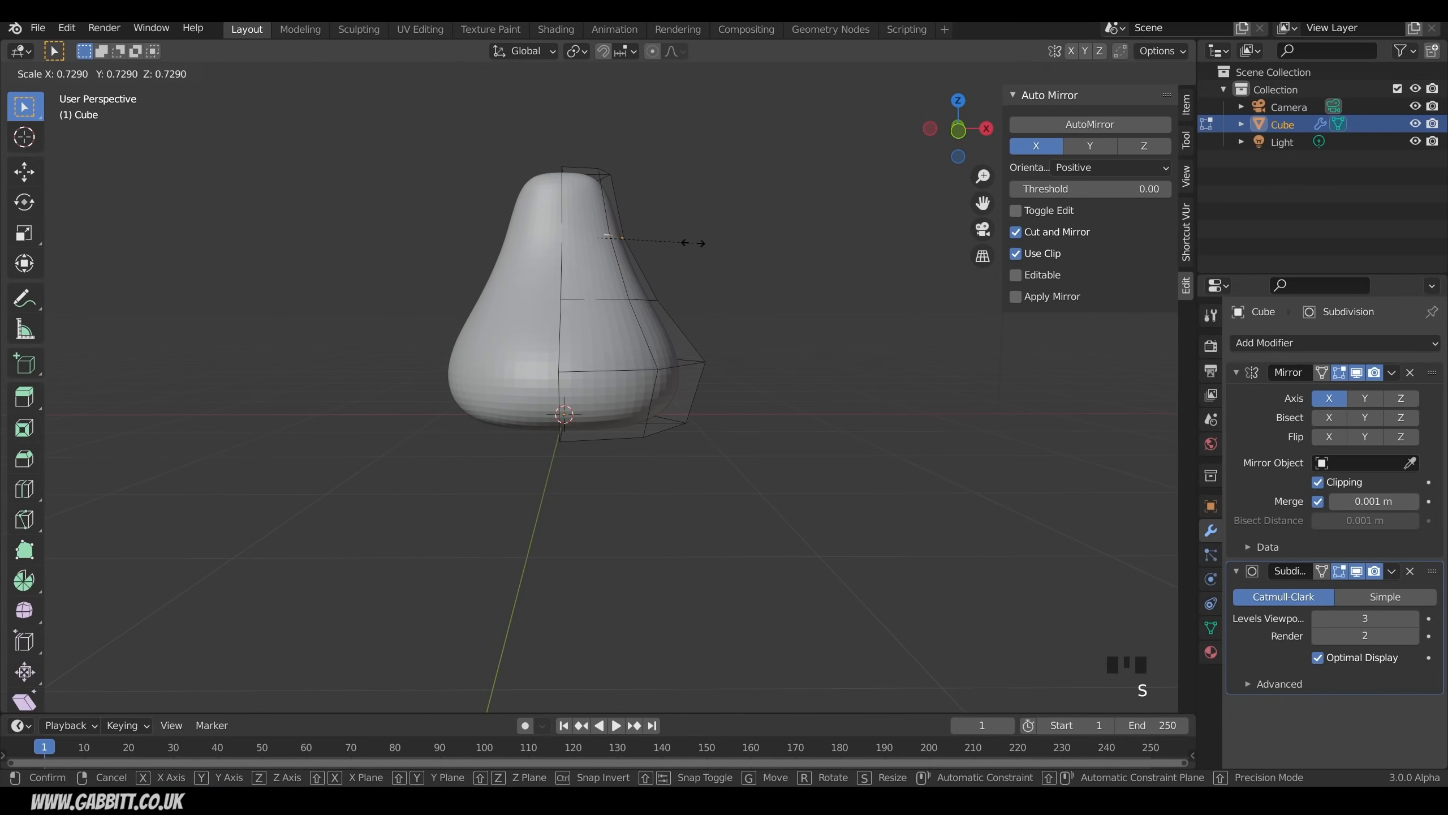
left_click(689, 242)
Step: In face mode, select the belly faces on both Y sides and scale them inward along Y to about 0.87
middle_click_drag(689, 243, 477, 381)
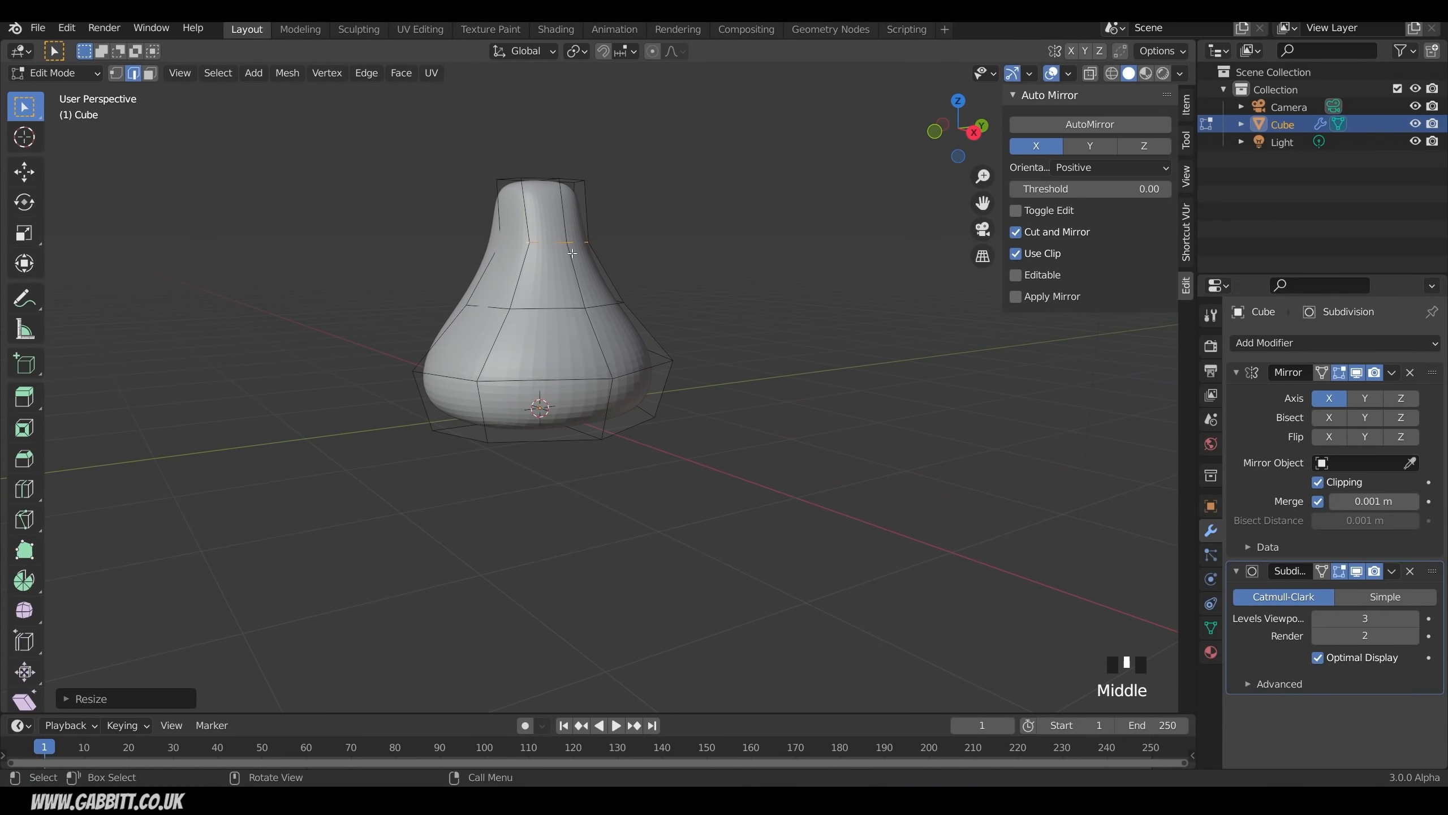
middle_click_drag(572, 253, 595, 428)
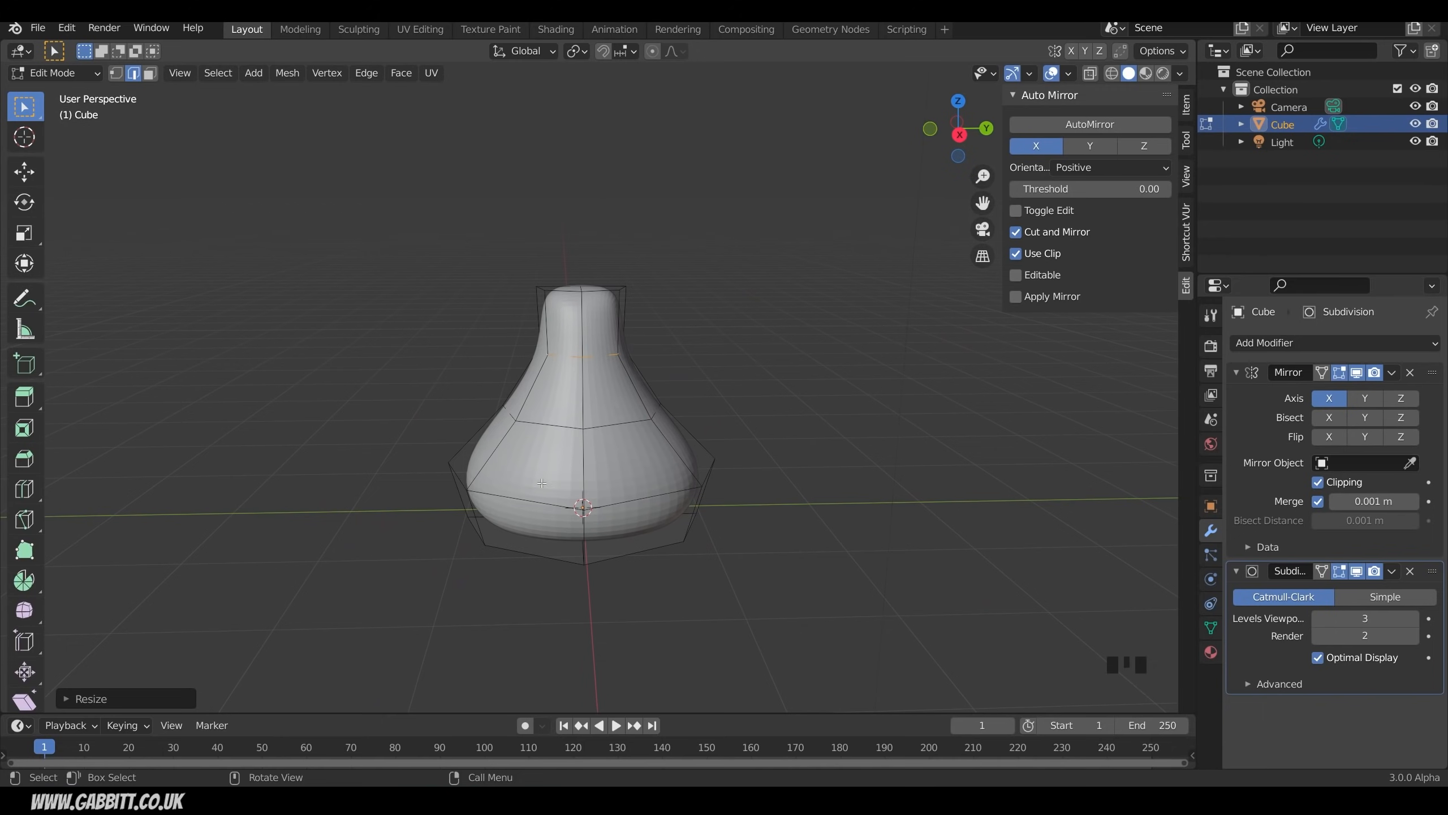
middle_click_drag(536, 504, 539, 322)
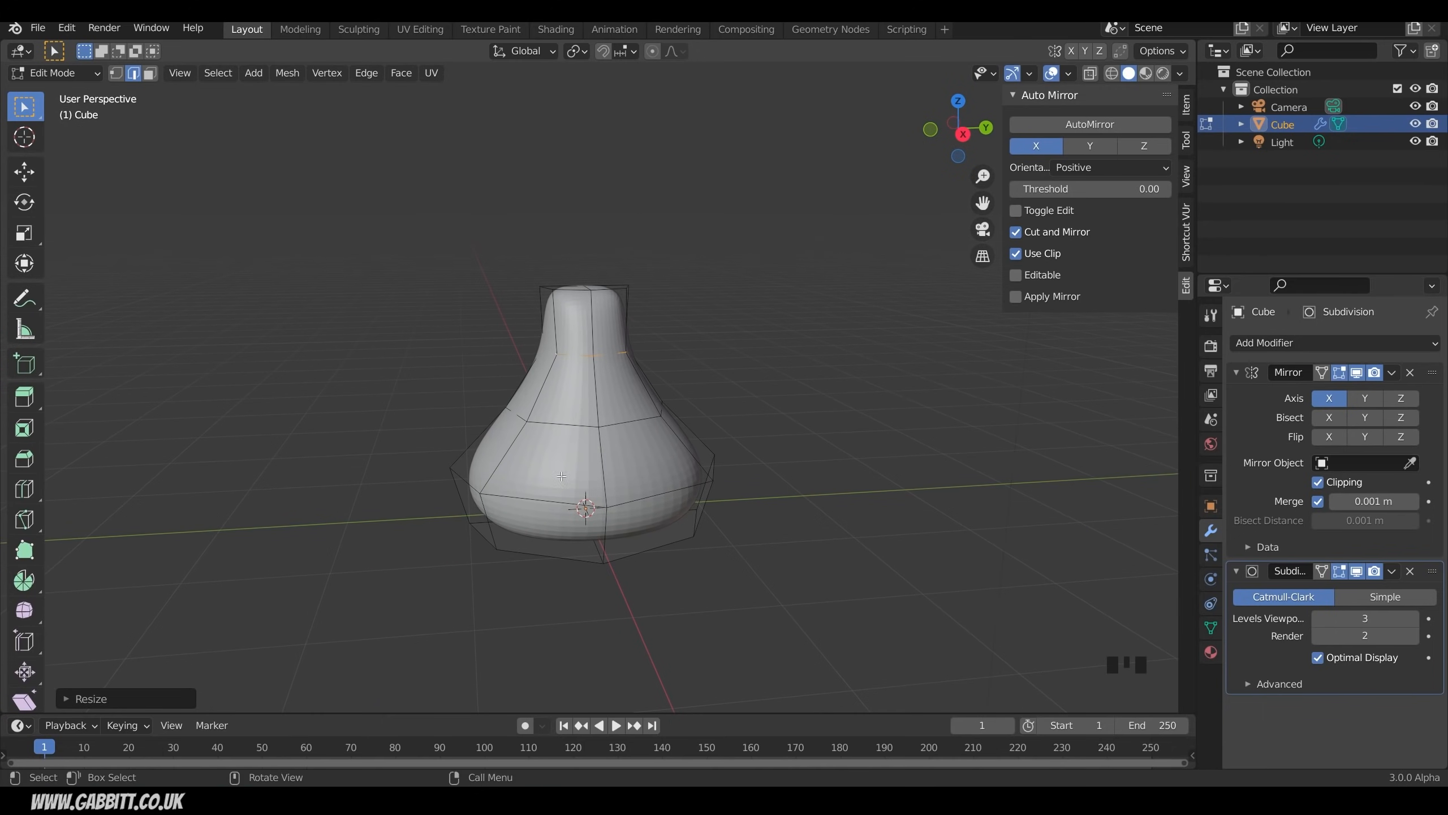
mouse_move(562, 475)
middle_mouse_down()
mouse_move(525, 488)
mouse_move(571, 490)
middle_mouse_up()
key("3")
left_click(476, 503)
left_click(477, 503, "shift")
left_click(673, 448, "shift")
left_click(699, 497, "shift")
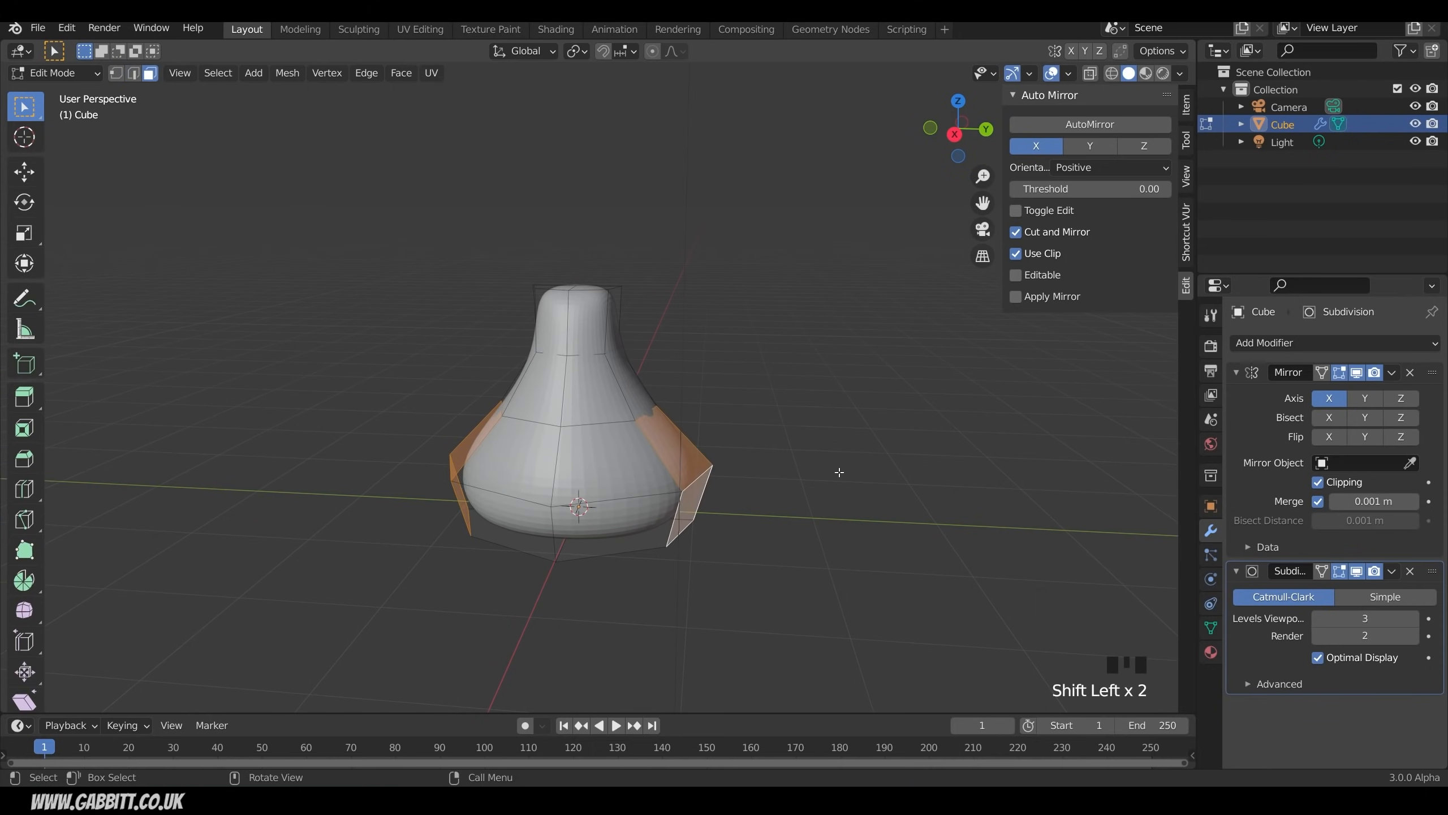
key("s")
key("y")
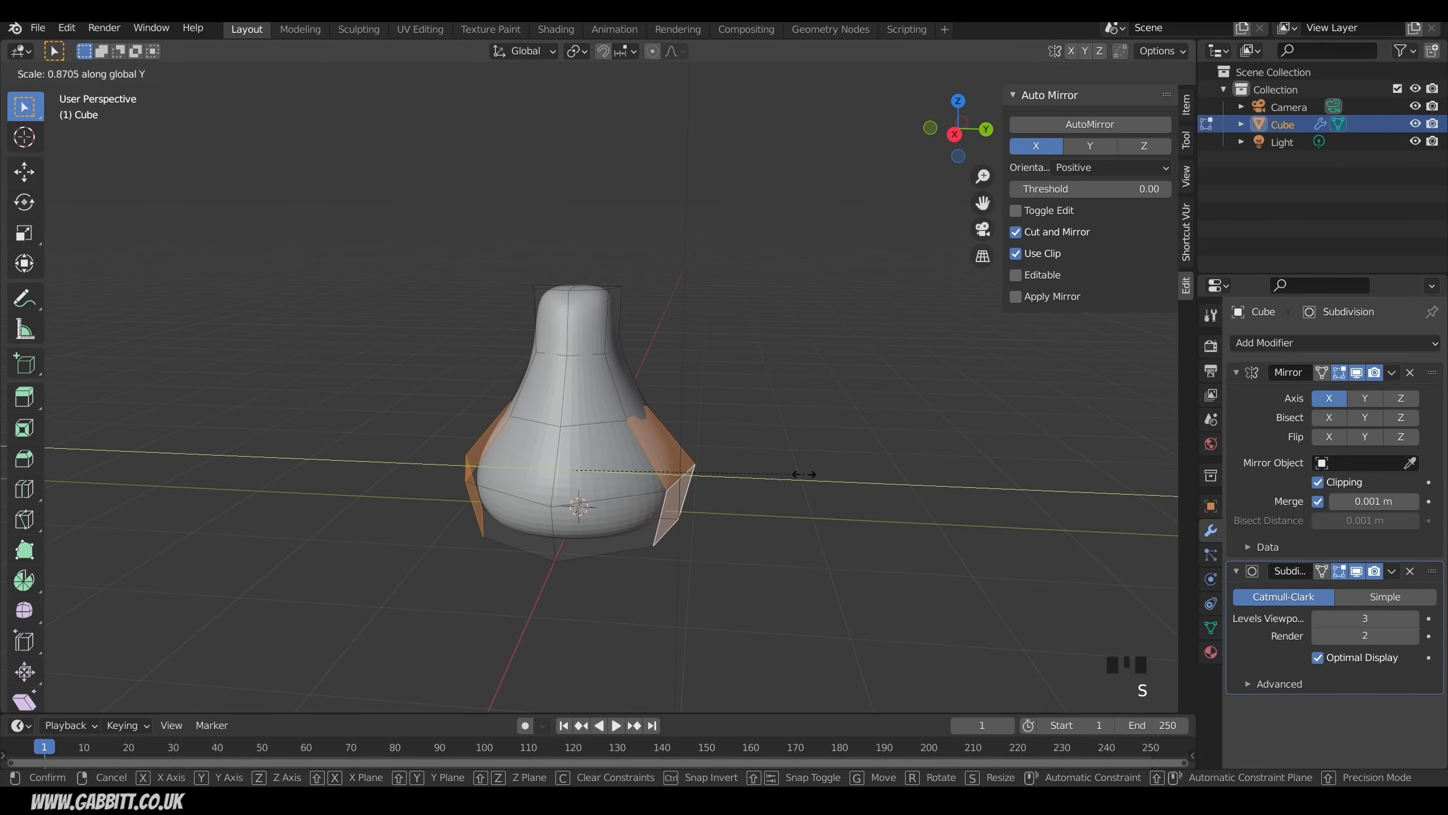
left_click(797, 474)
Step: Select the two outer side faces directly below the body's top and move them inward to slim the upper part
middle_click_drag(644, 517, 733, 533)
left_click(649, 338)
middle_click_drag(664, 365, 729, 422)
left_click(657, 341, "shift")
key("g")
left_click(757, 337)
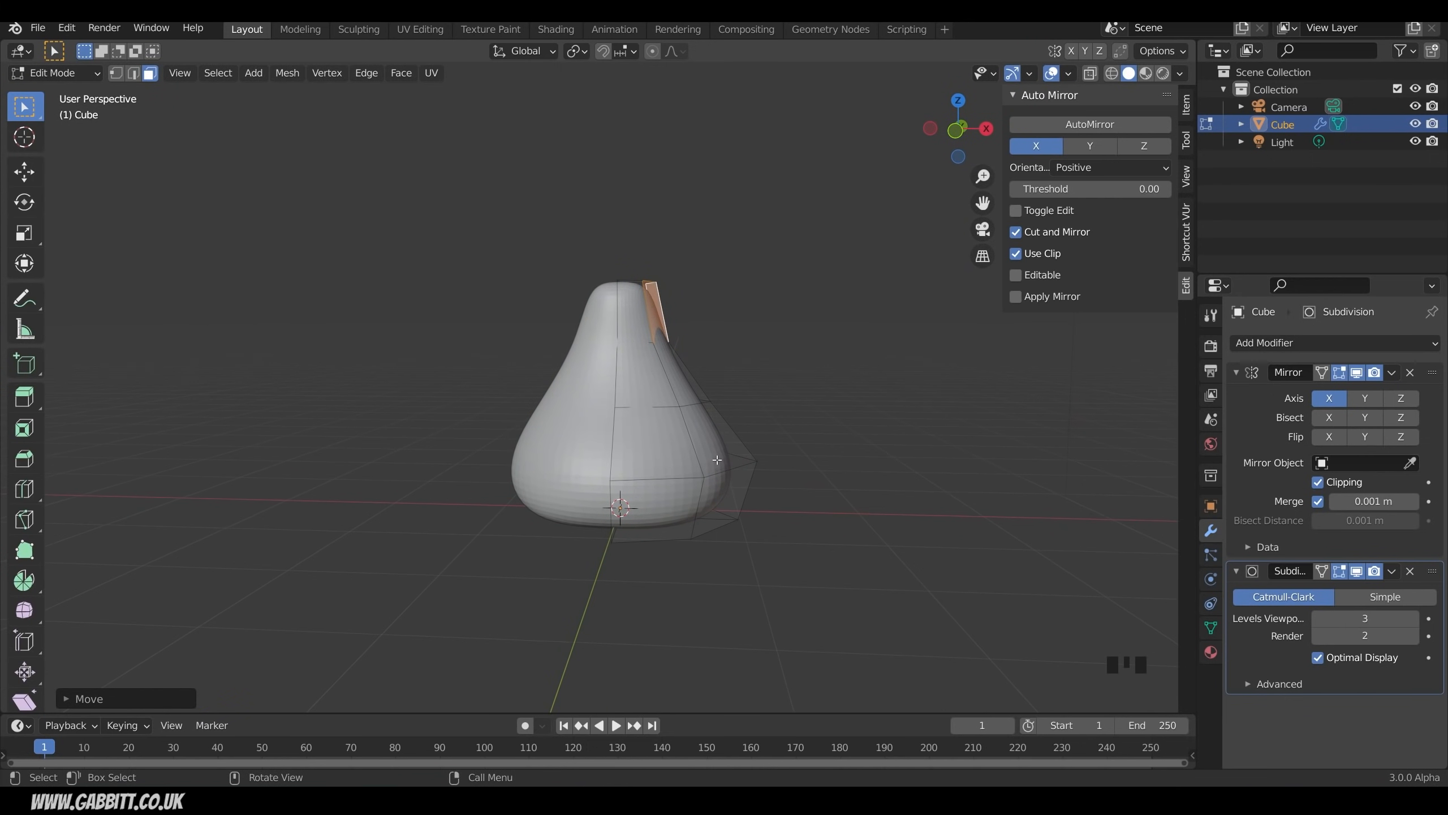
Step: Bevel the widest belly edge loop about 0.26 m with one segment
key("2")
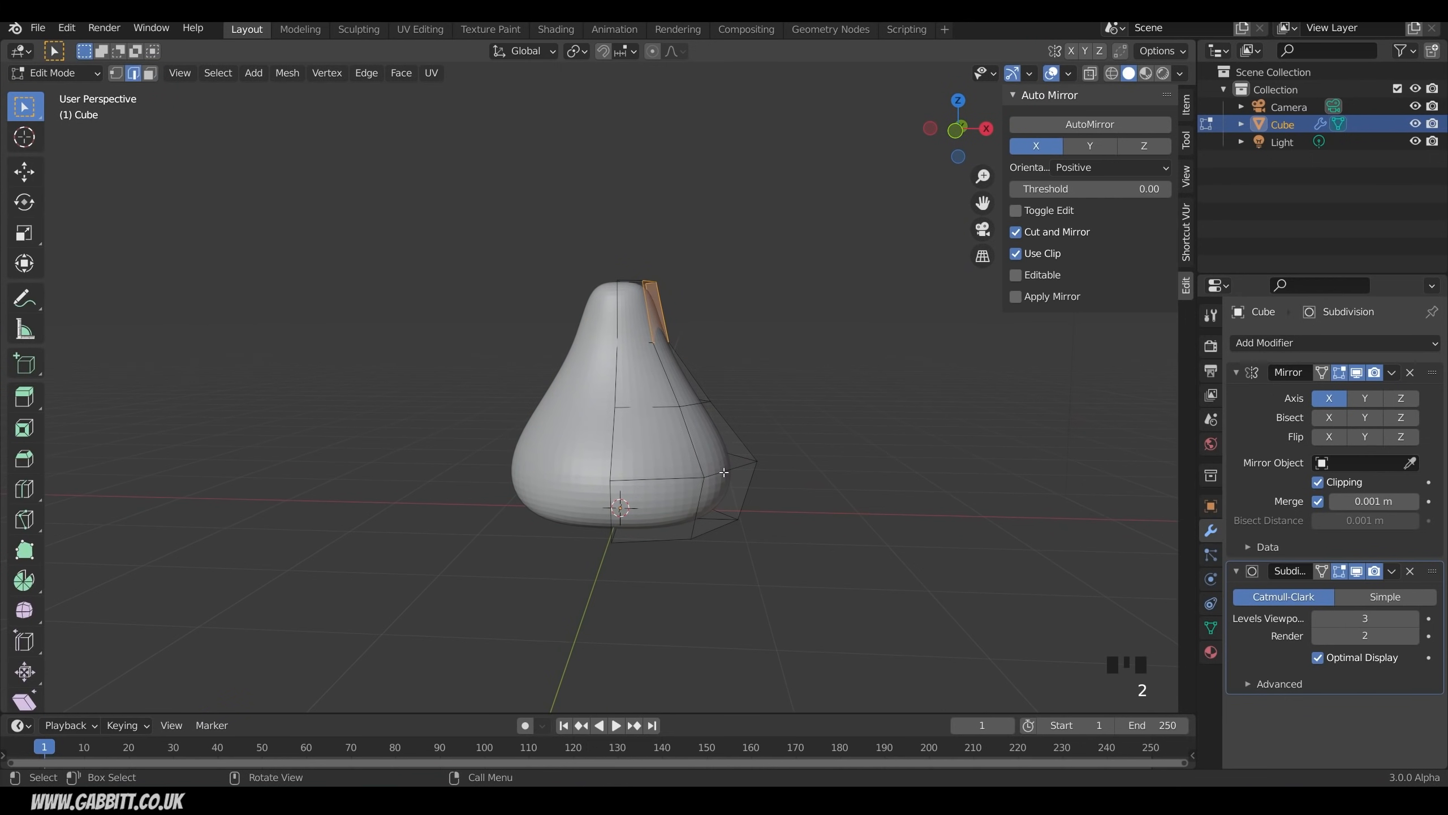
left_click(728, 472, "alt")
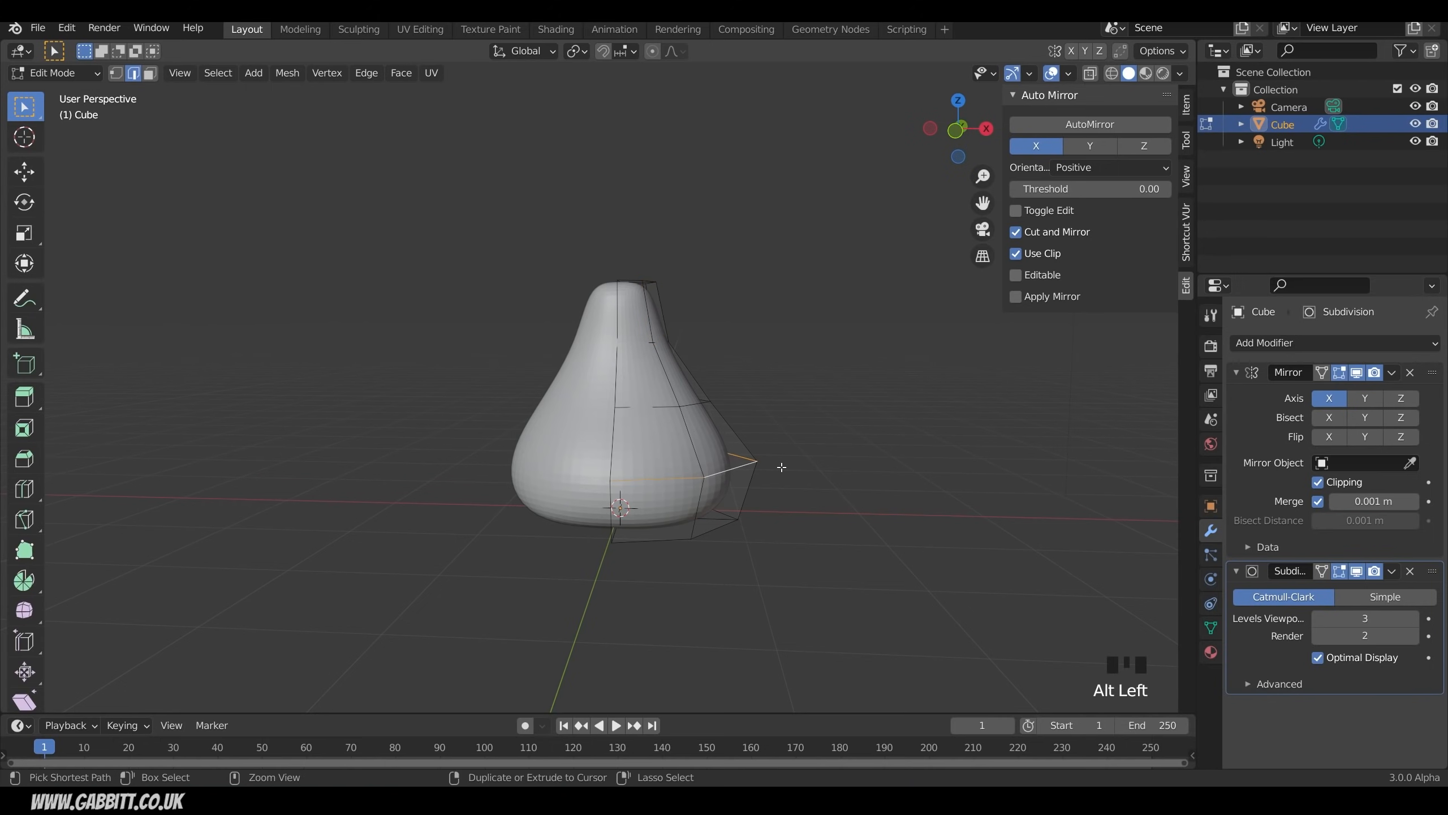
key("ctrl+b")
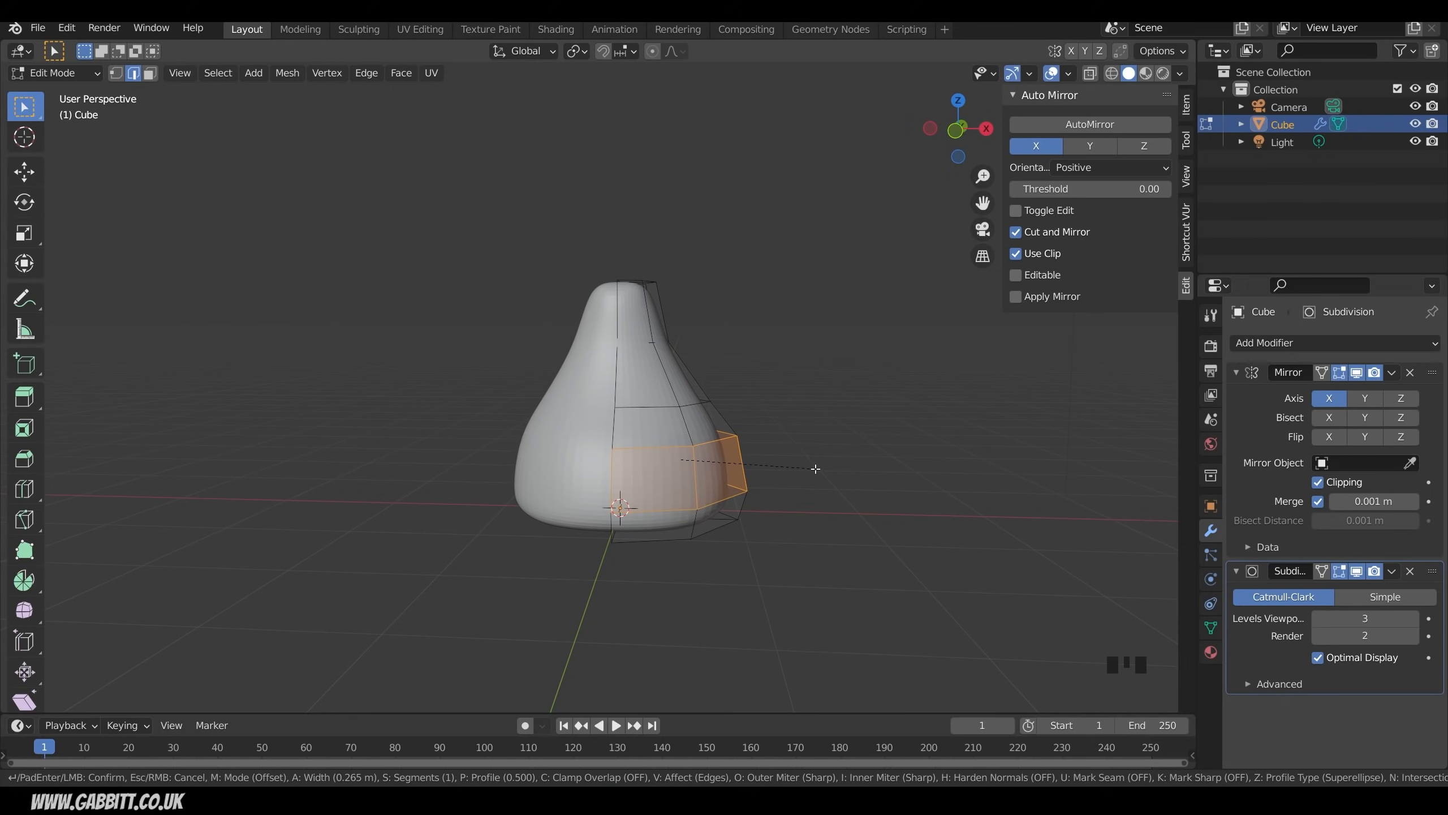
left_click(816, 468)
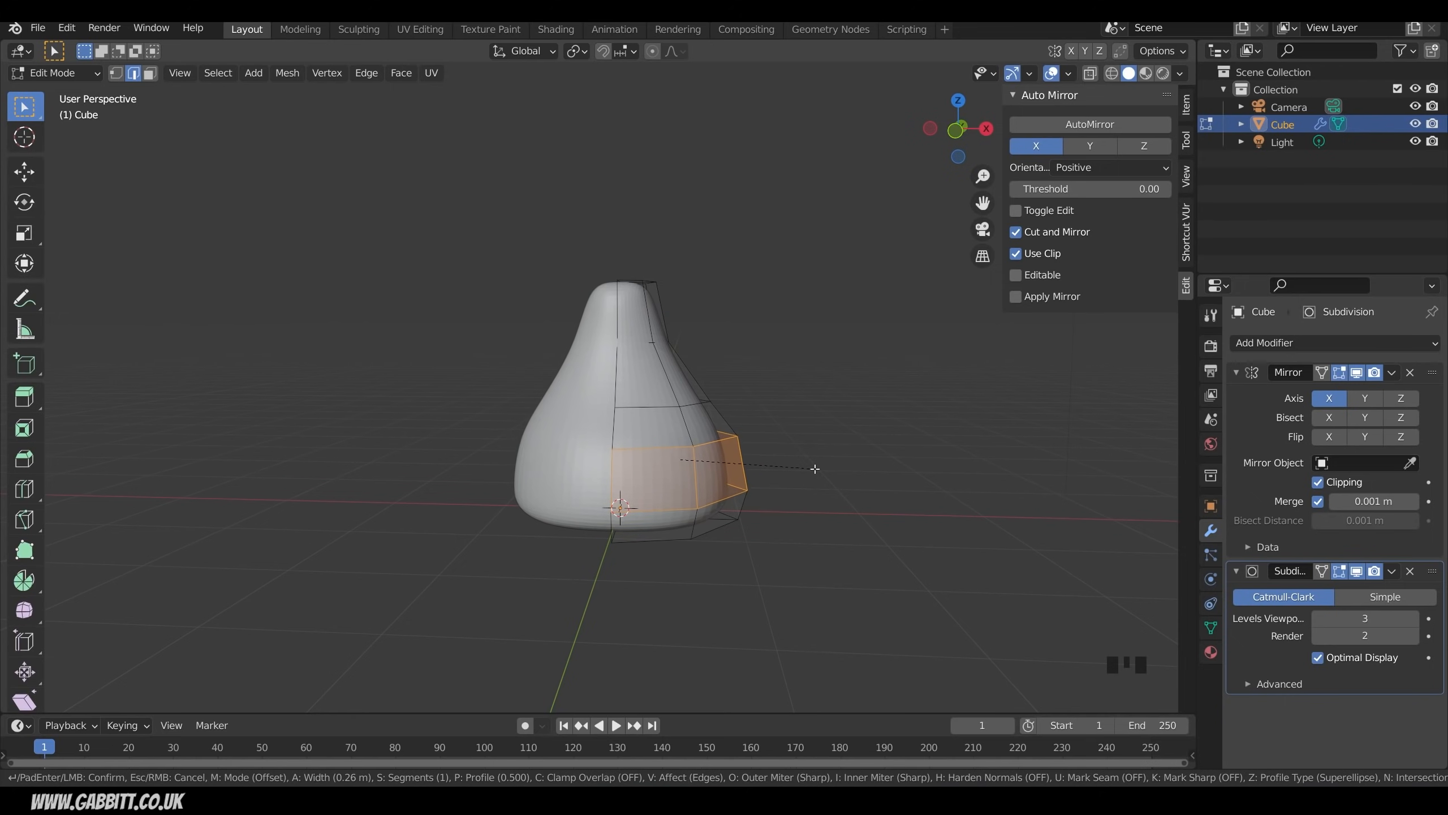
Step: Select the edges around the base, move them about 0.1 m inward along X, and scale them in along Y
middle_click_drag(815, 469, 669, 443)
left_click(716, 498, "alt")
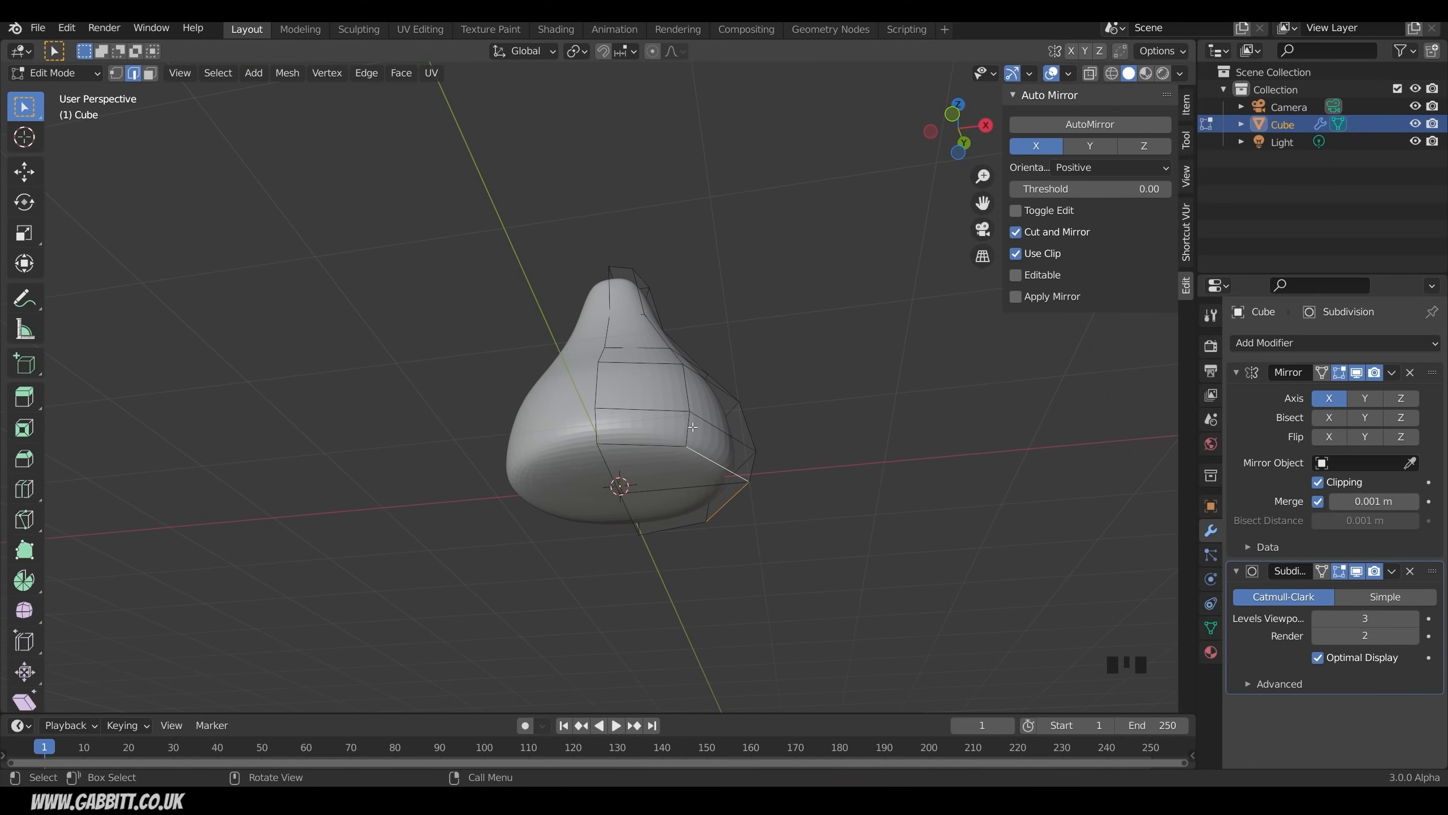
left_click(662, 448, "shift")
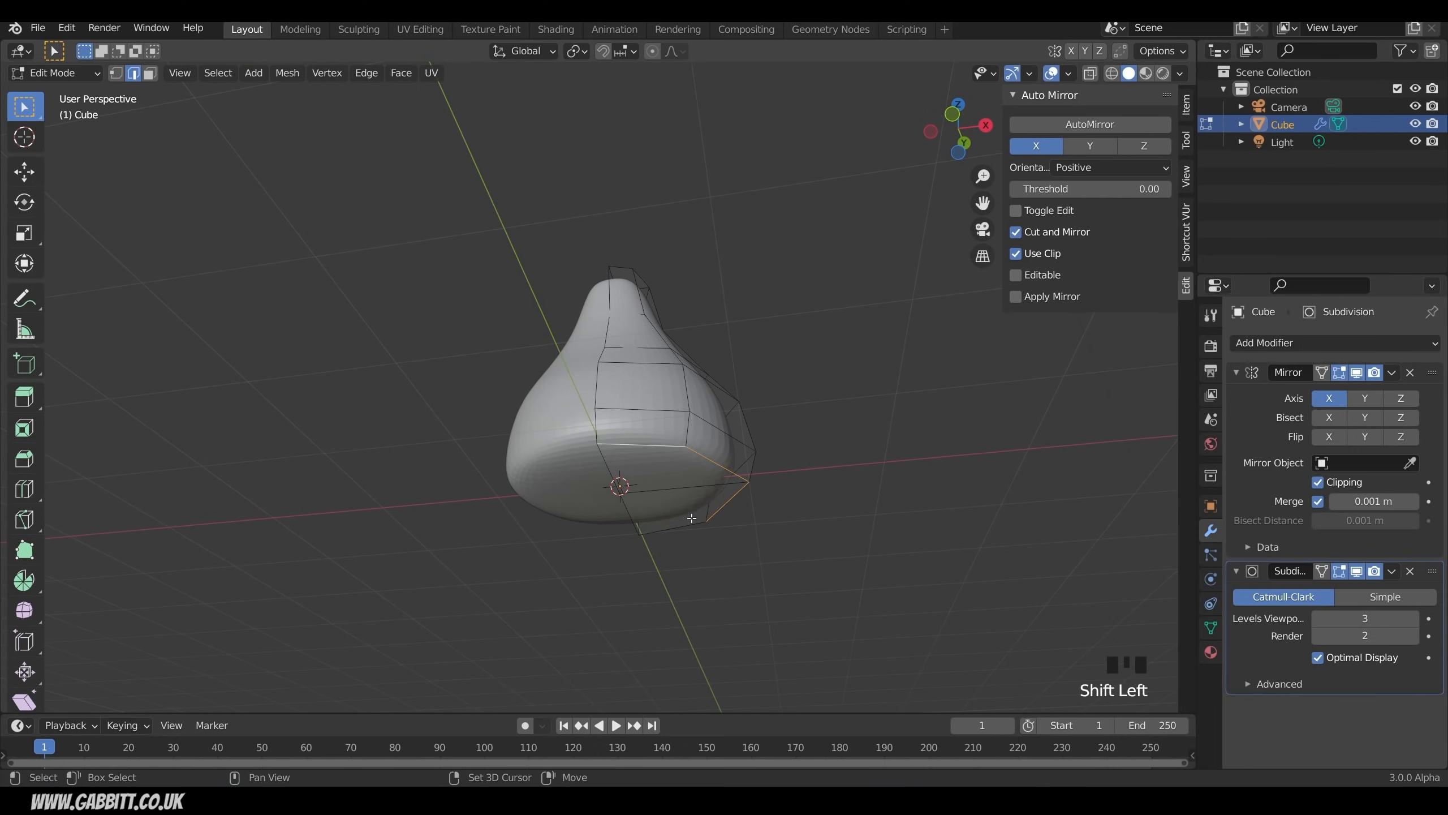
left_click(690, 521, "shift")
middle_click_drag(690, 521, 758, 519)
key("g")
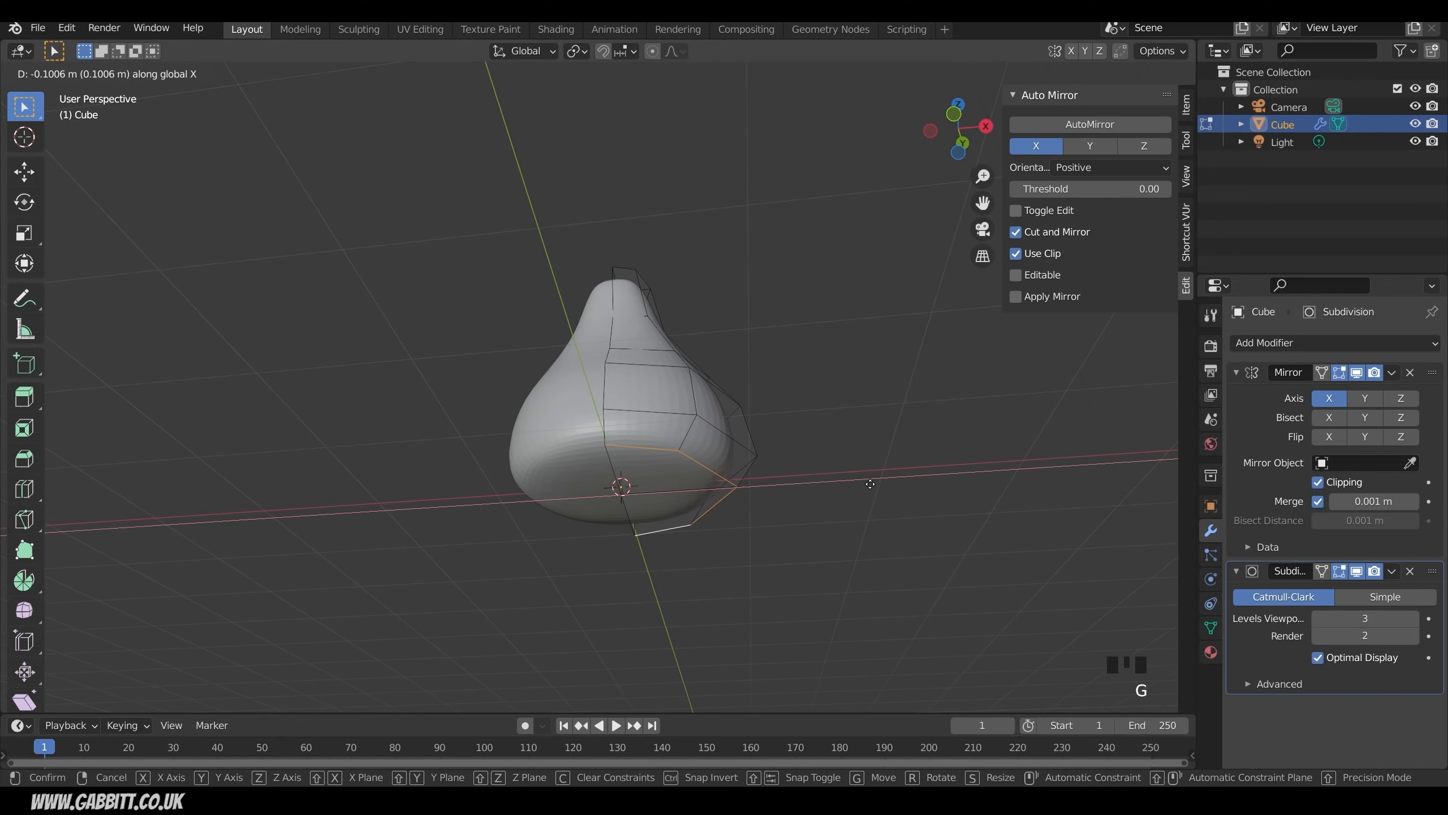
left_click(864, 485)
key("s")
key("y")
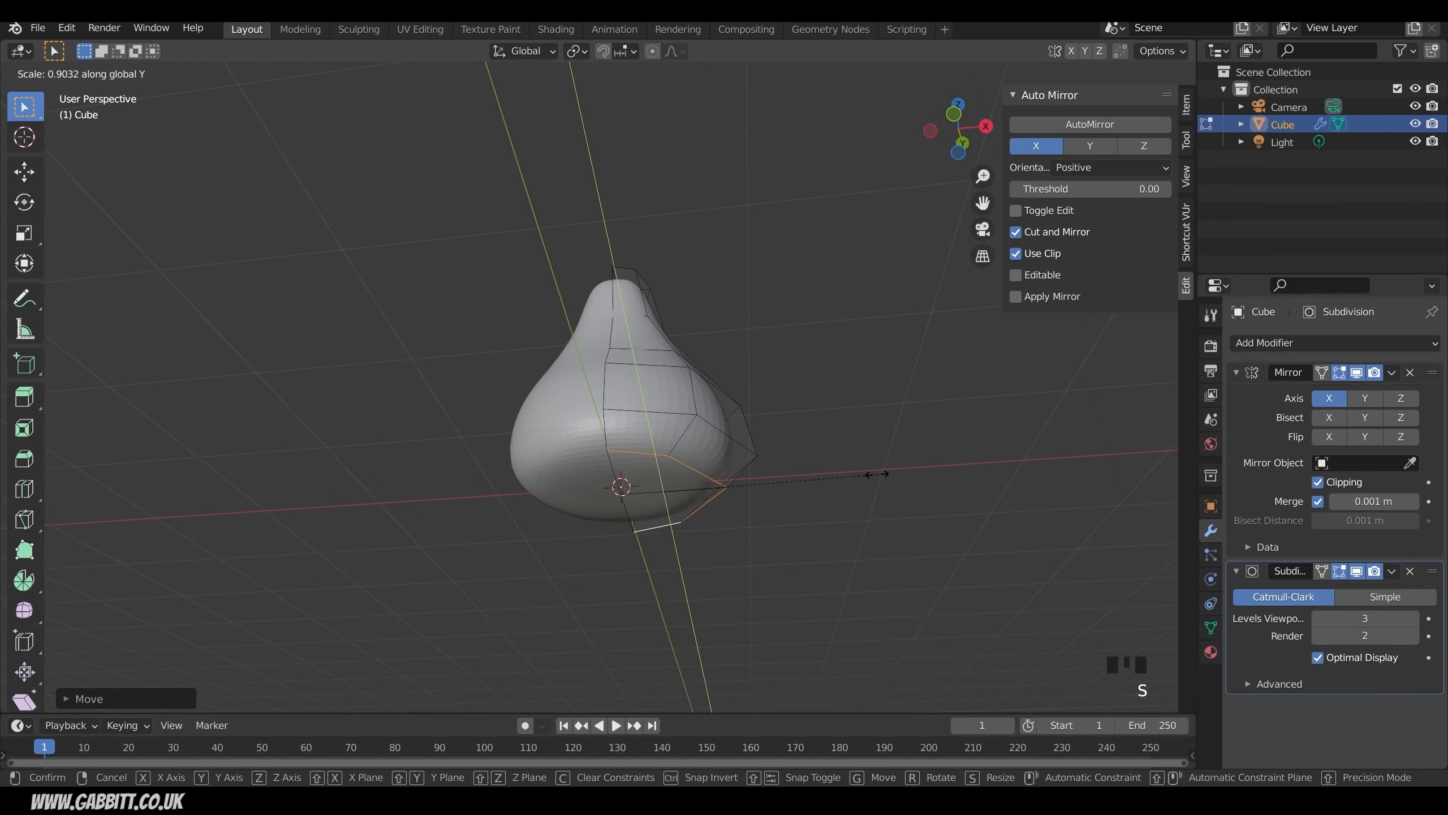
left_click(841, 476)
Step: Box-select the vertices at the outer lower corner of the belly and move them to smooth the outline
middle_click_drag(718, 582, 787, 526)
left_click_drag(754, 487, 806, 575)
key("g")
left_click(839, 544)
Step: Move two side vertices of the belly one after the other along X to round its outline
middle_click_drag(834, 543, 770, 538)
left_click(732, 470)
middle_click_drag(790, 469, 641, 421)
key("g")
key("x")
left_click(808, 469)
left_click(703, 474)
key("g")
key("x")
left_click(787, 477)
Step: Shift the extended belly vertex selection along X, and reposition a single upper belly vertex freely to even out the curve
left_click(717, 469, "shift")
key("g")
key("x")
left_click(770, 484)
left_click(736, 472)
key("g")
left_click(834, 464)
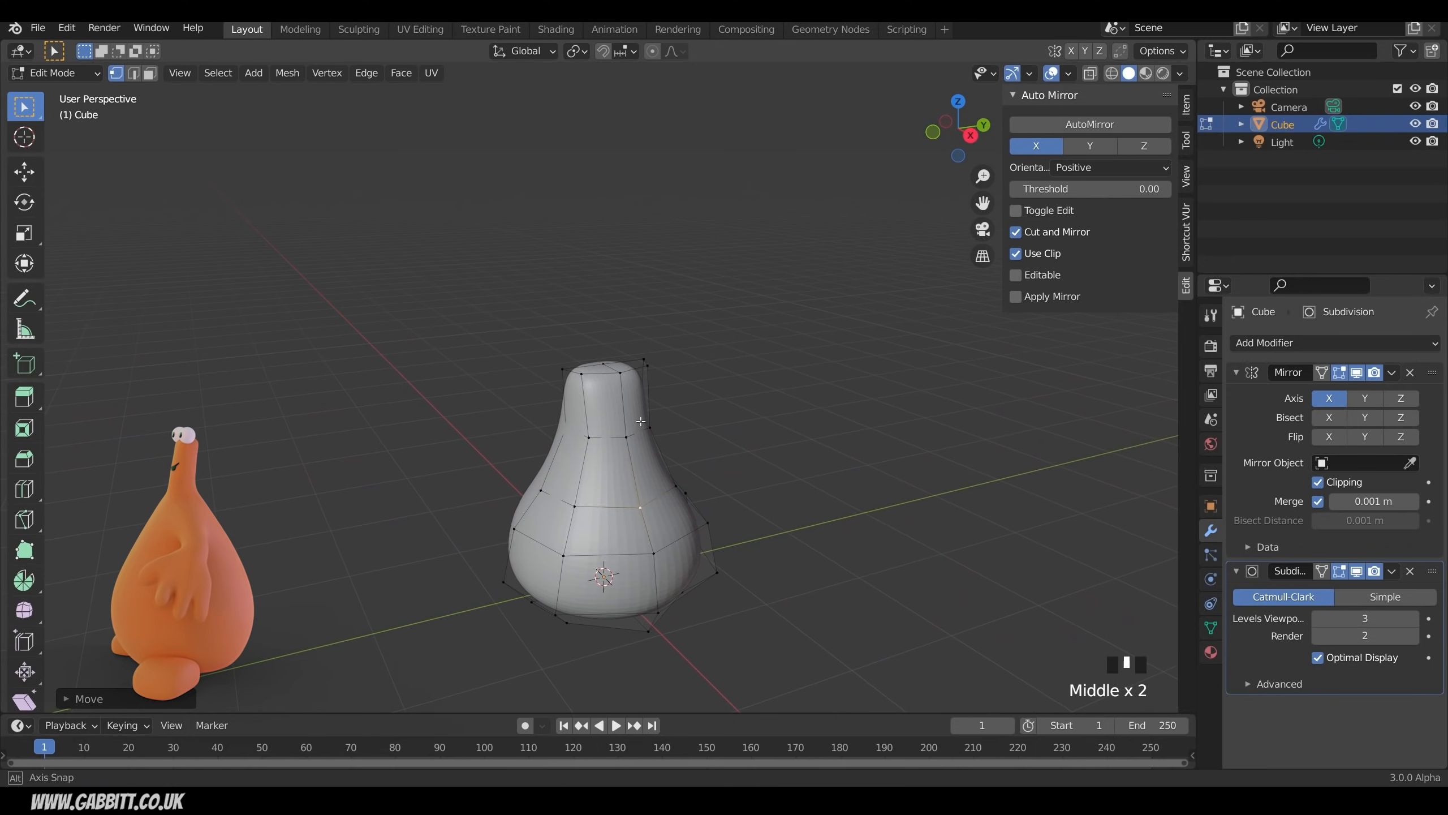
Step: Extrude the top face of the body slightly upward and scale it down to start a narrower neck
middle_click_drag(625, 368, 702, 361)
key("3")
left_click(632, 376)
key("e")
left_click(667, 371)
key("s")
left_click(696, 399)
Step: Extrude the narrowed top upward twice to form a long two-section neck
key("e")
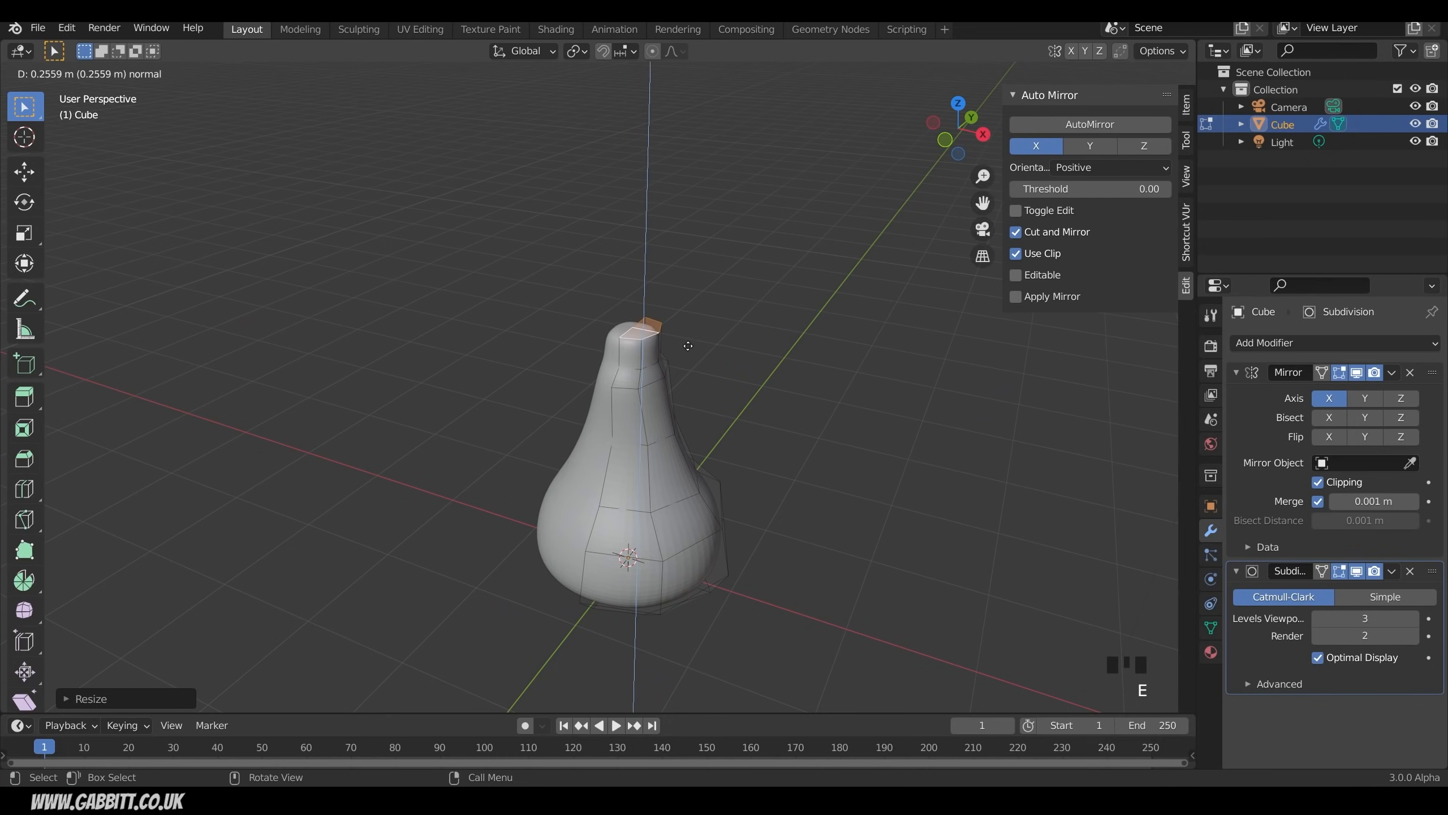
left_click(687, 332)
key("e")
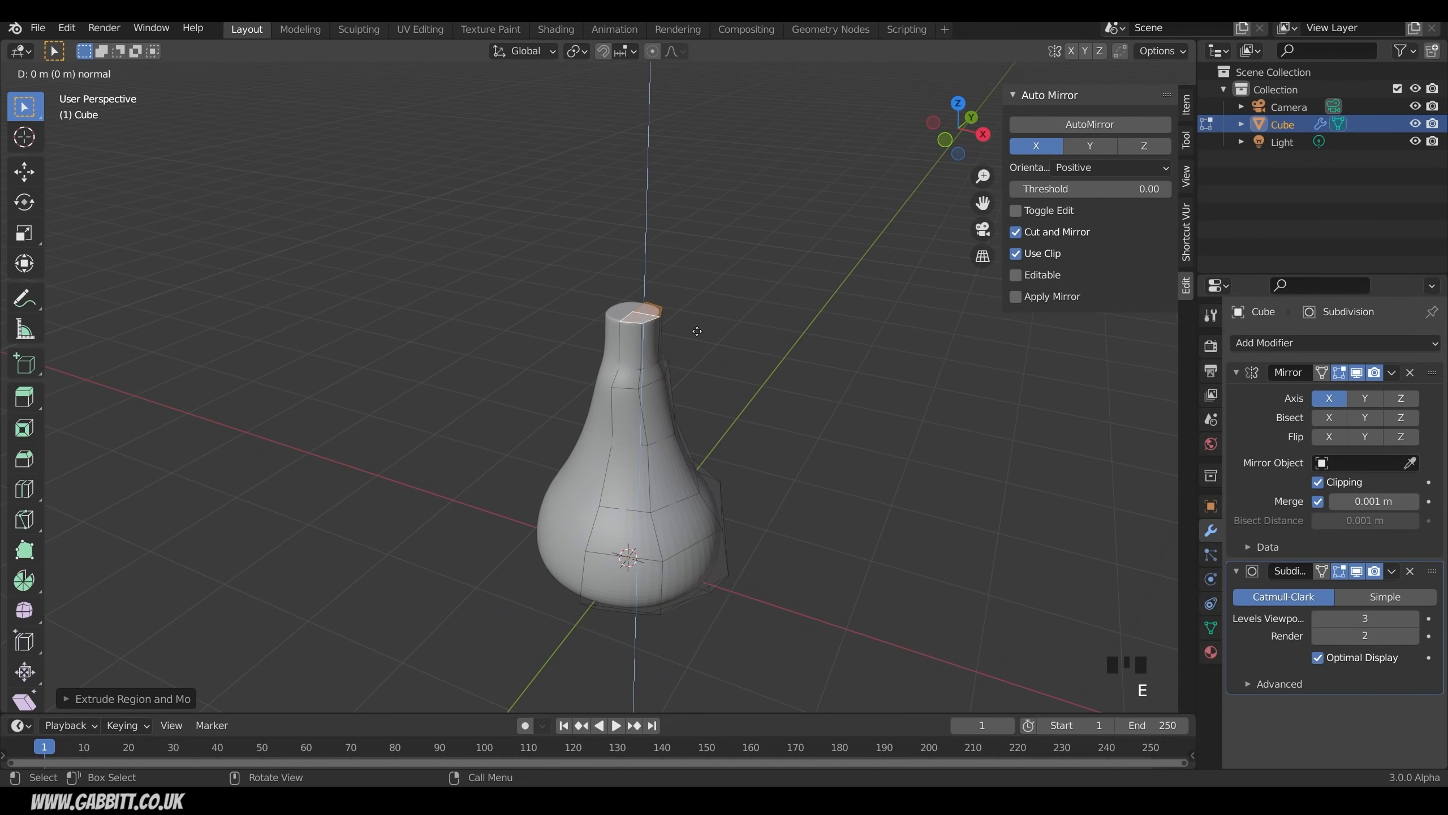
left_click(662, 323)
Step: Try dissolving the edge loop halfway up the neck, and undo the dissolve
middle_click_drag(662, 322, 629, 259)
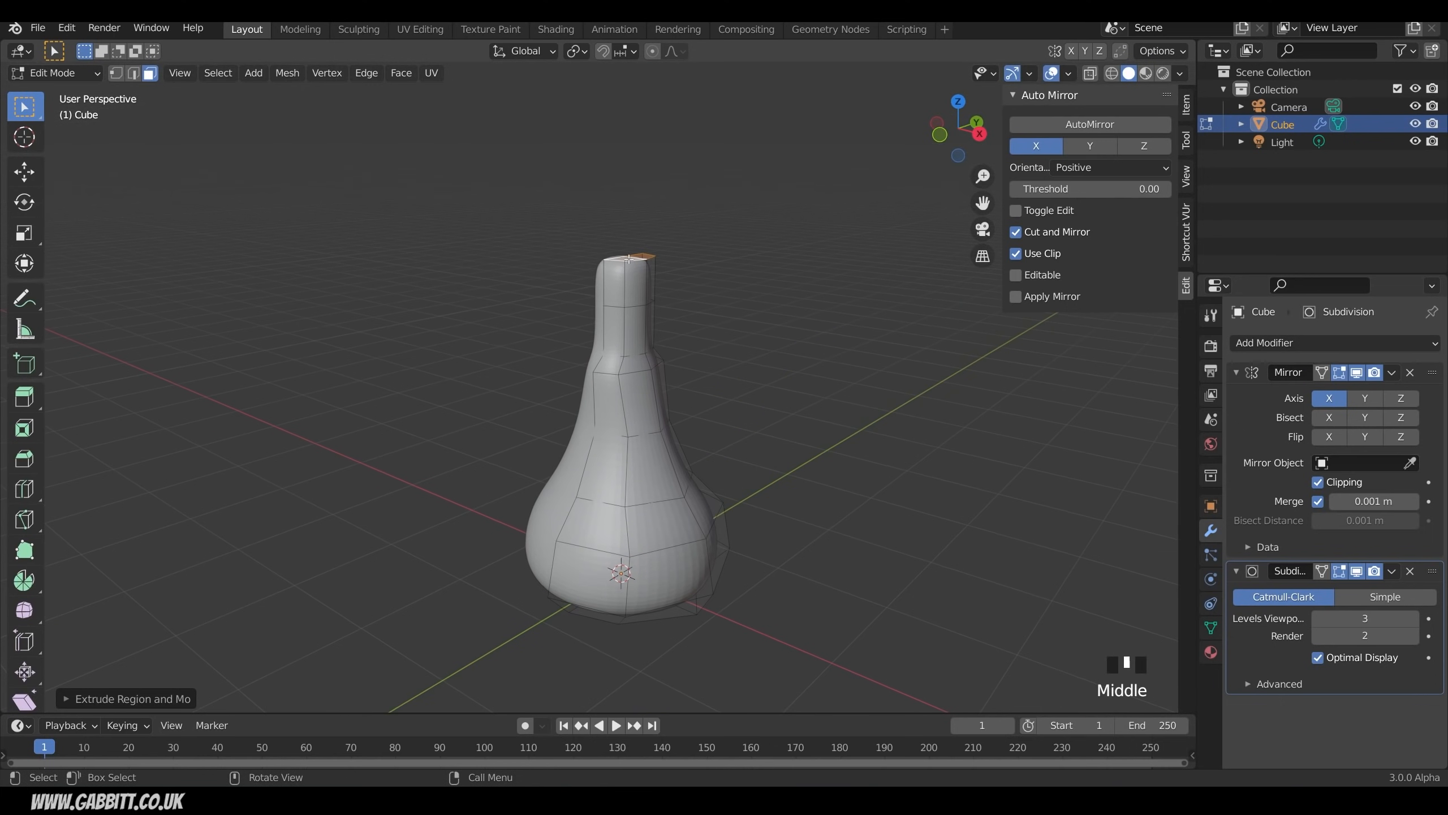
key("2")
left_click(636, 310, "alt")
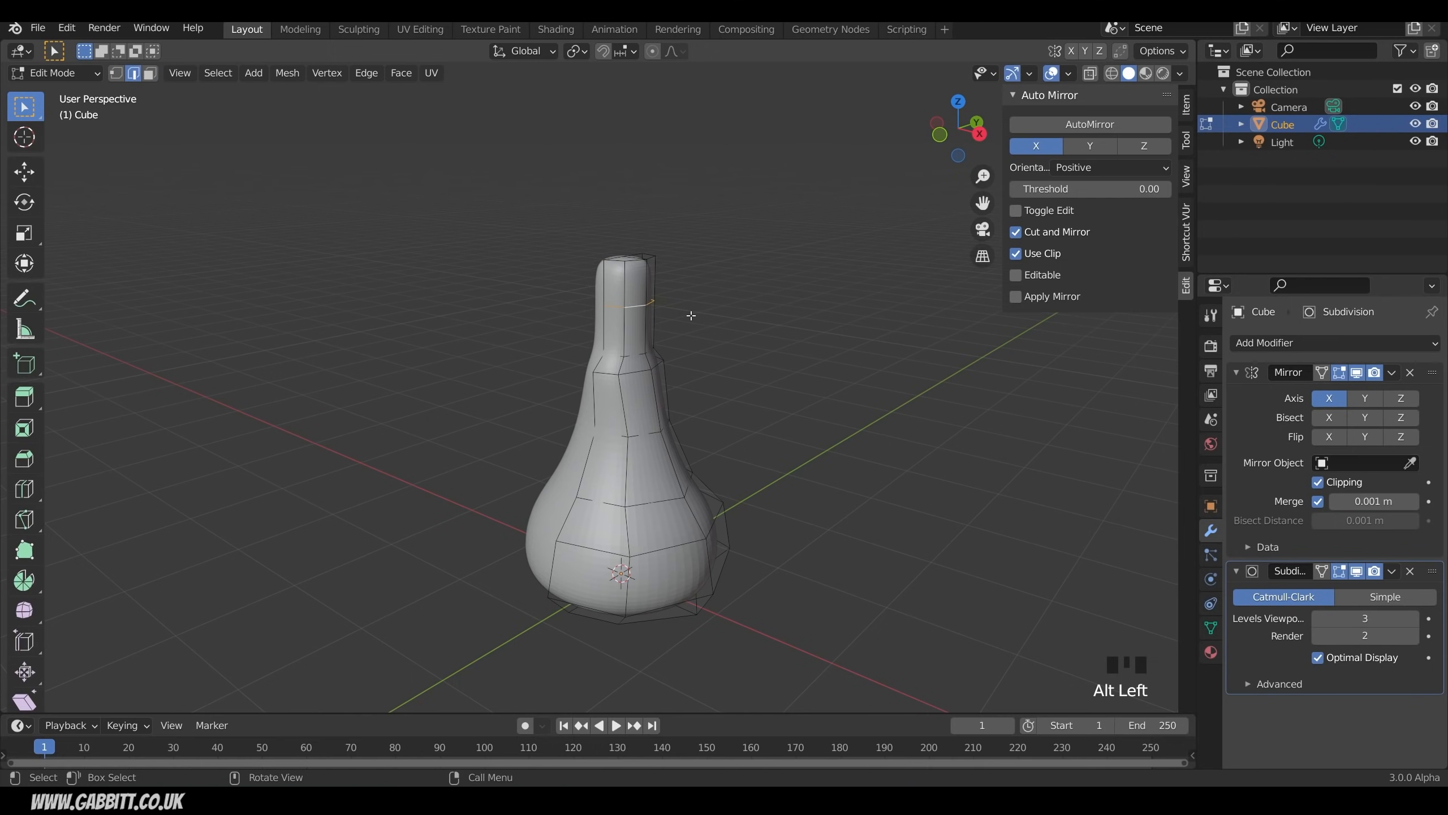
key("ctrl+x")
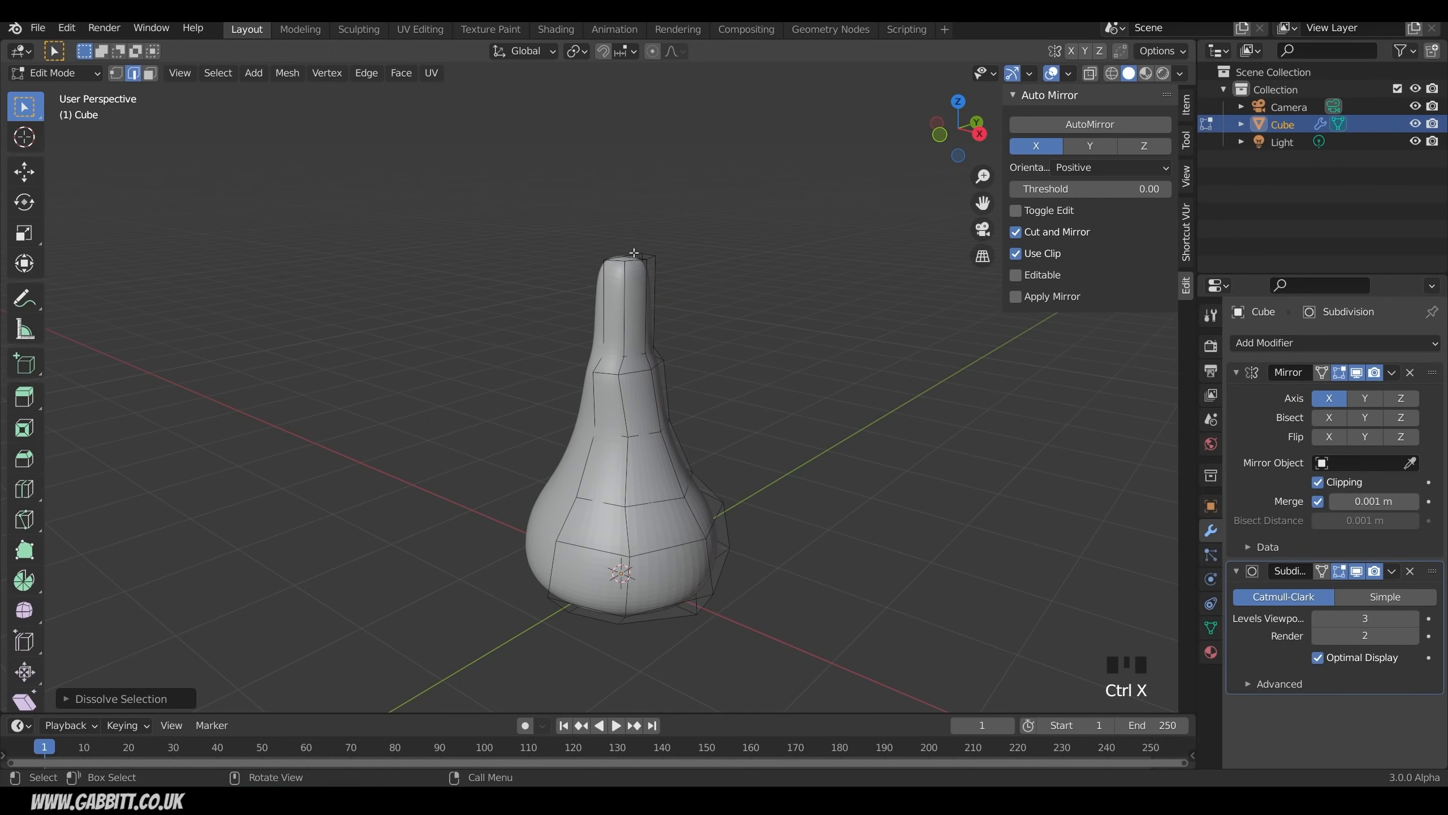
key("ctrl+z")
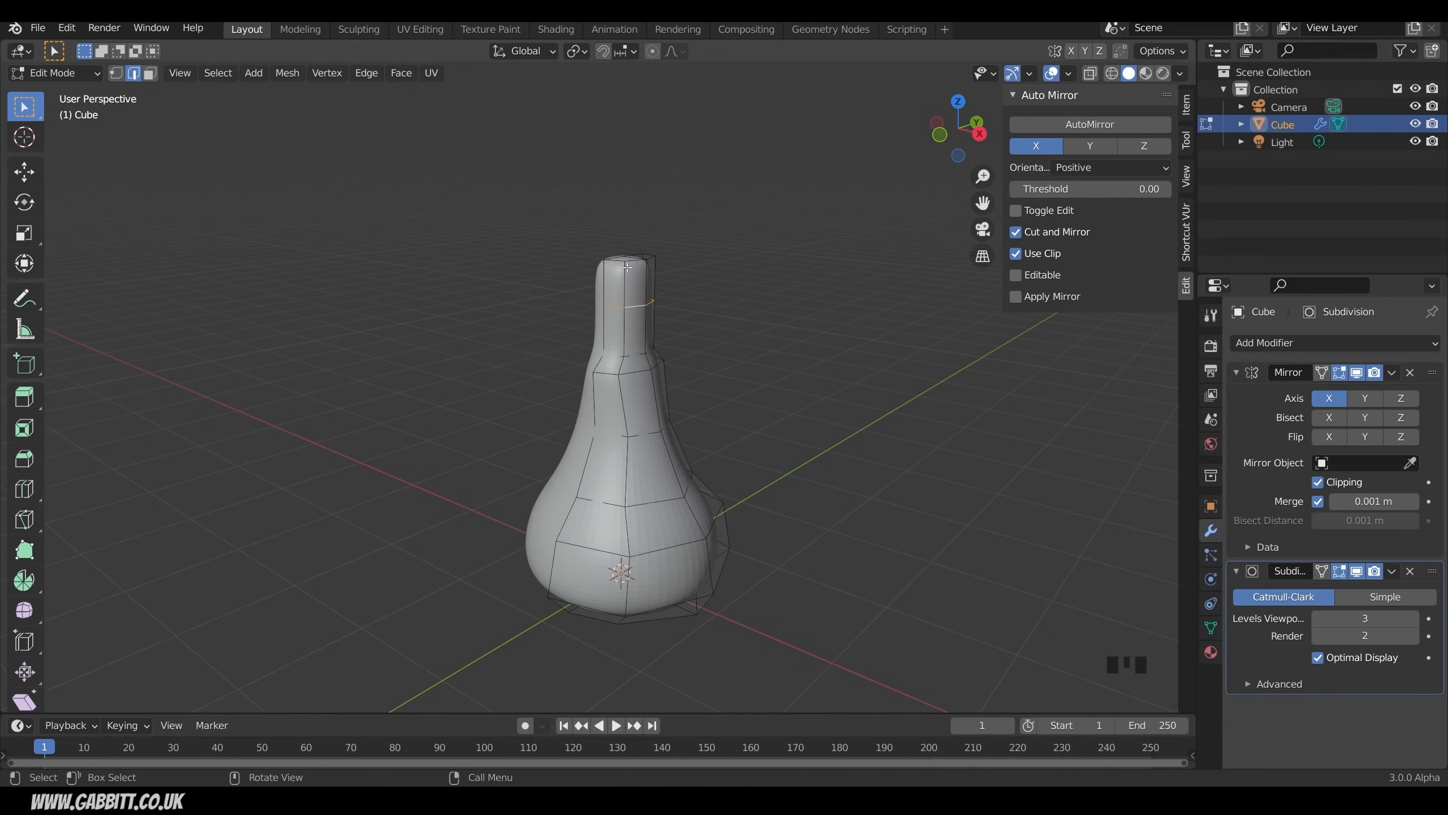
Step: Try to widen the neck's middle edge loop by scaling it up
middle_click_drag(627, 267, 689, 320)
key("s")
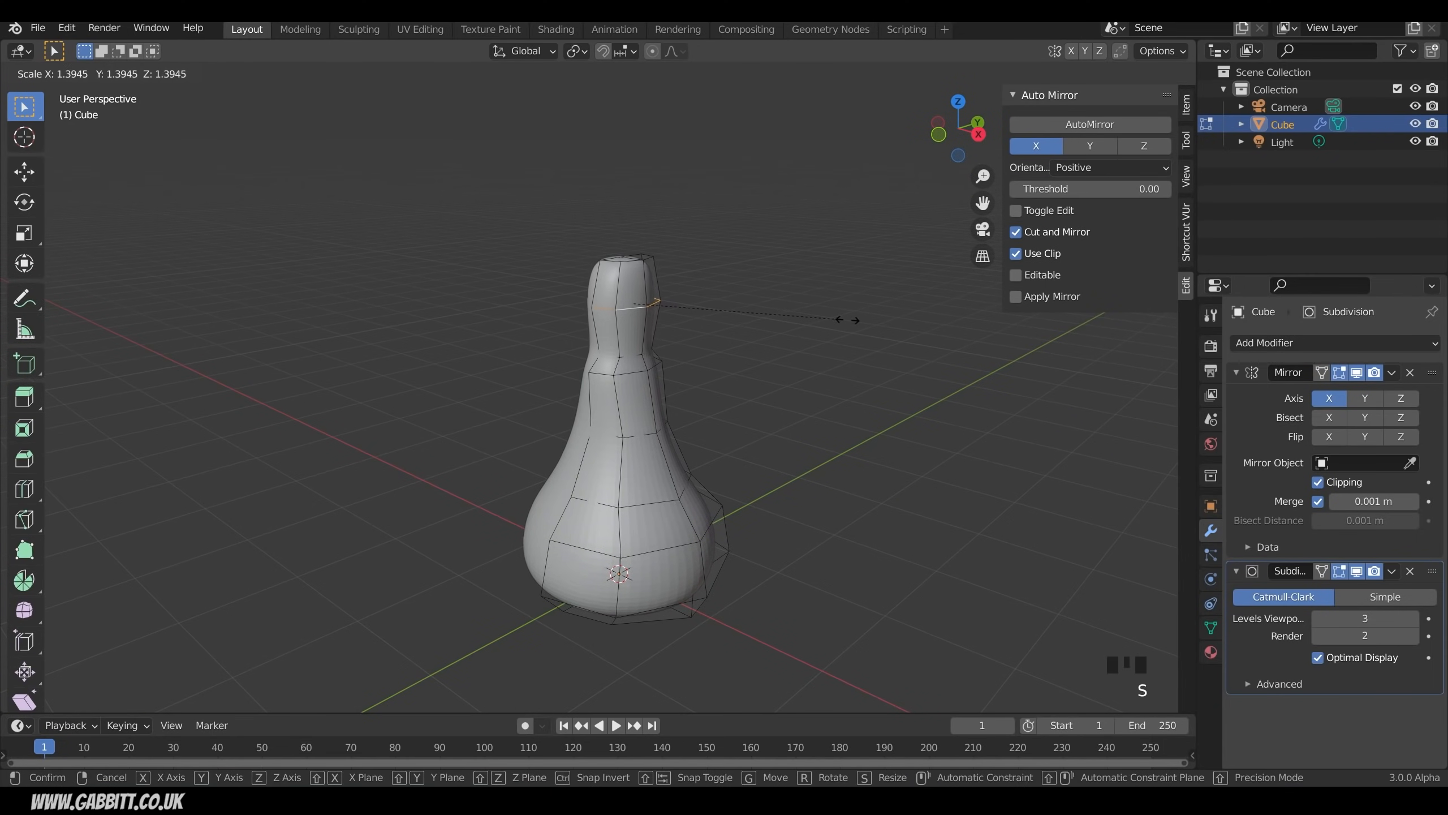
left_click(823, 322)
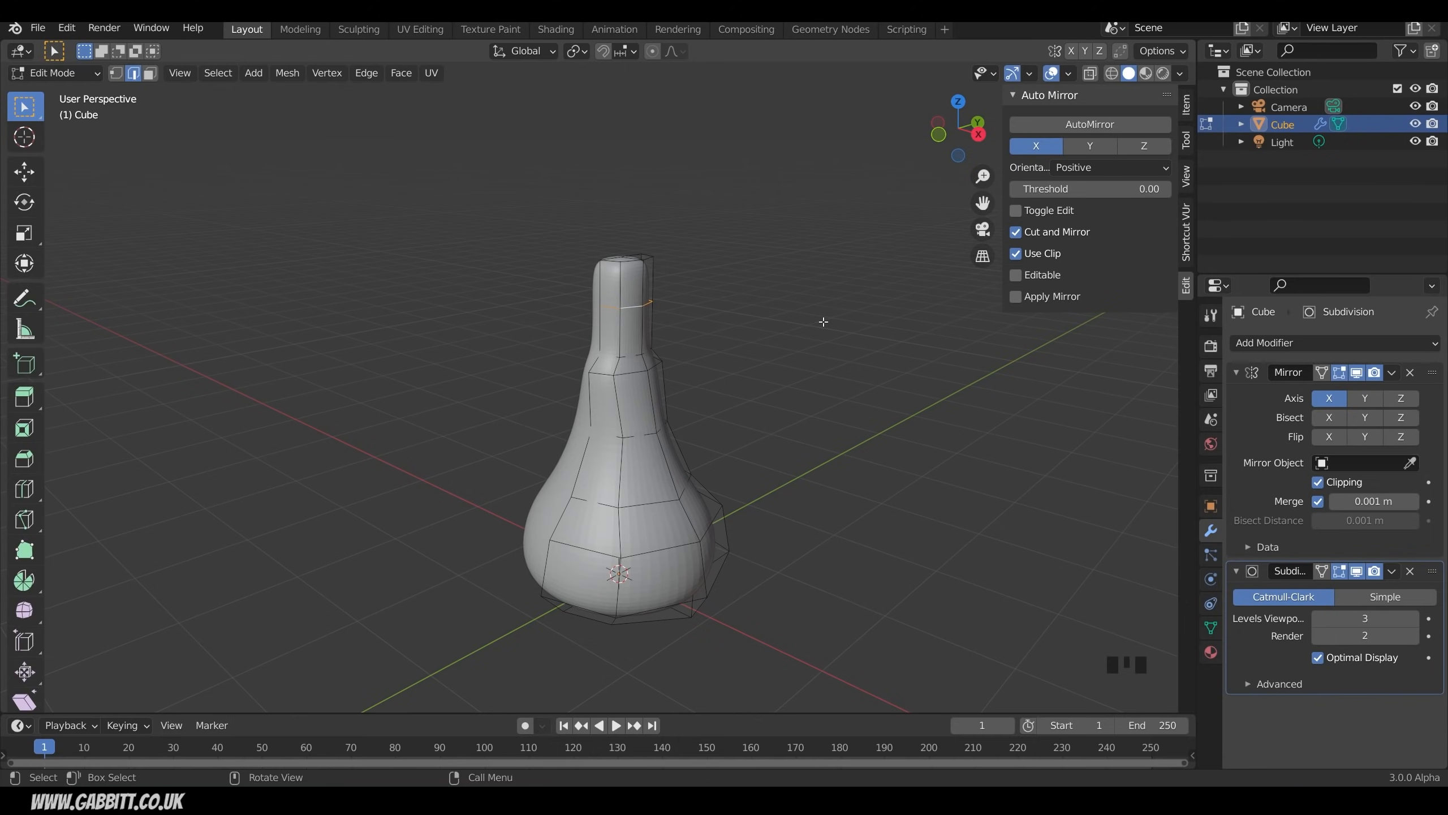
Step: Select the two adjacent side faces below the neck and inset them together by about 0.086 m for an arm base
middle_click_drag(823, 321, 692, 474)
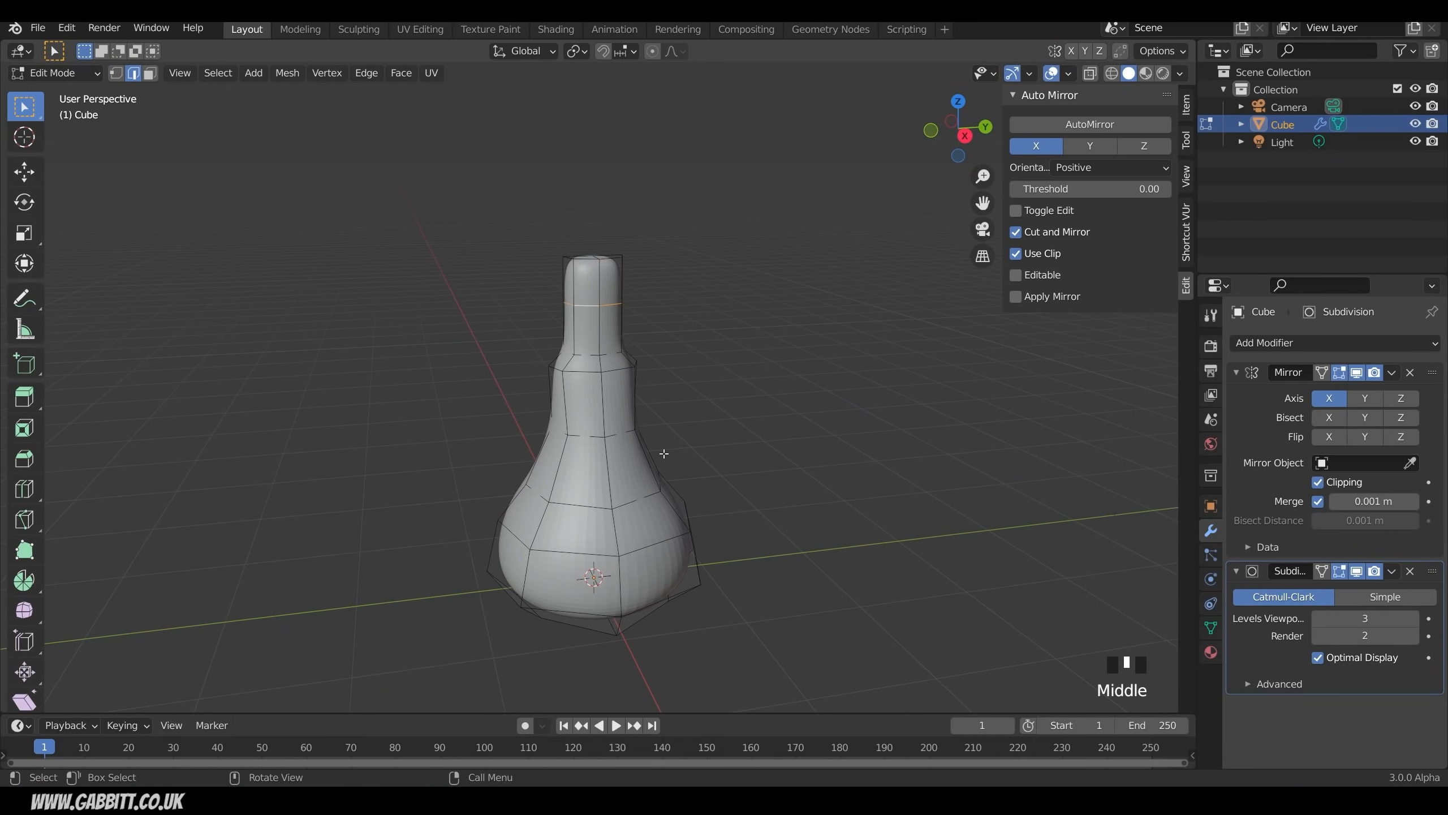
middle_click_drag(663, 453, 677, 452)
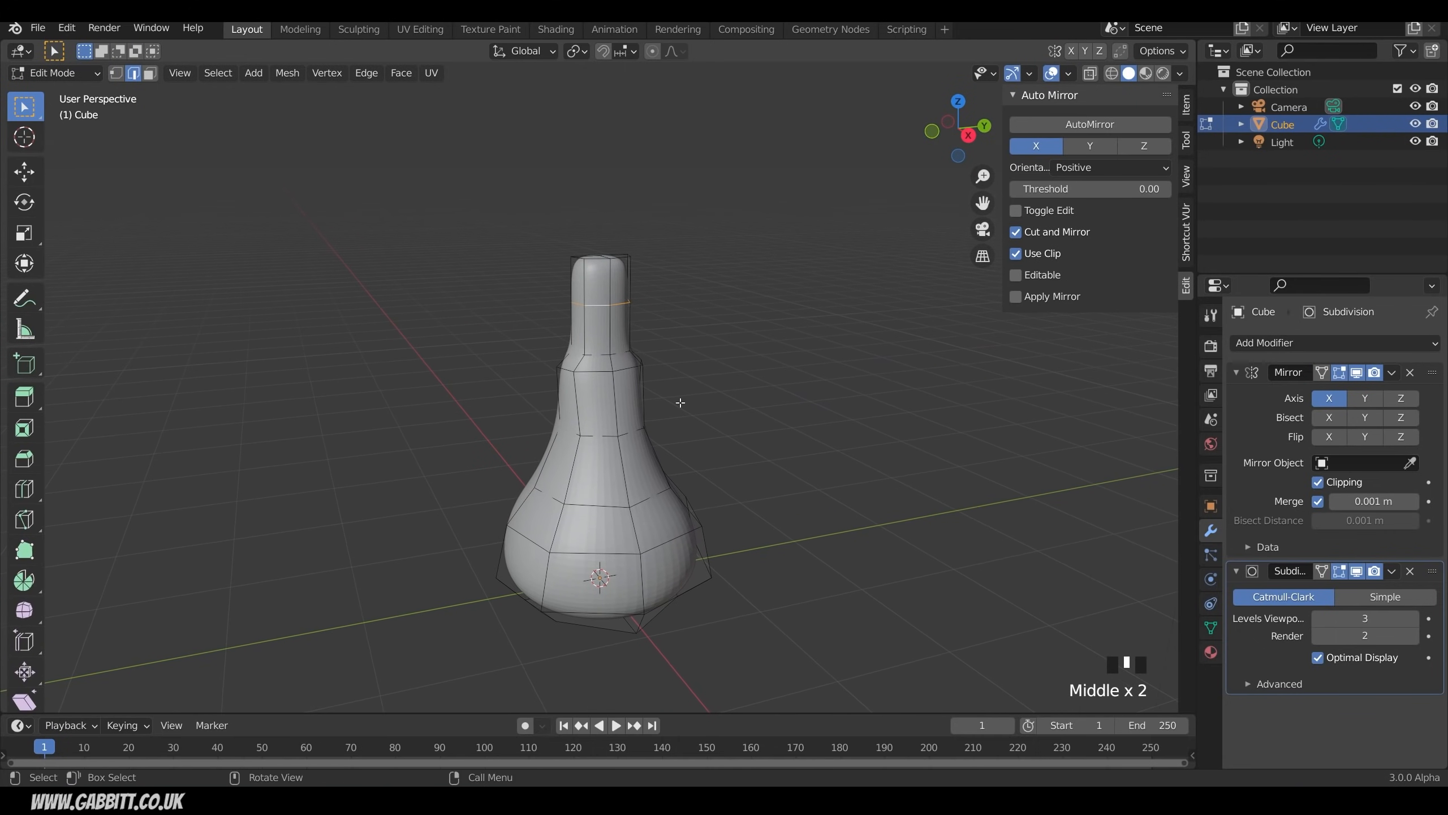
key("3")
left_click(630, 406)
left_click(619, 399, "shift")
middle_click_drag(619, 399, 762, 386)
key("i")
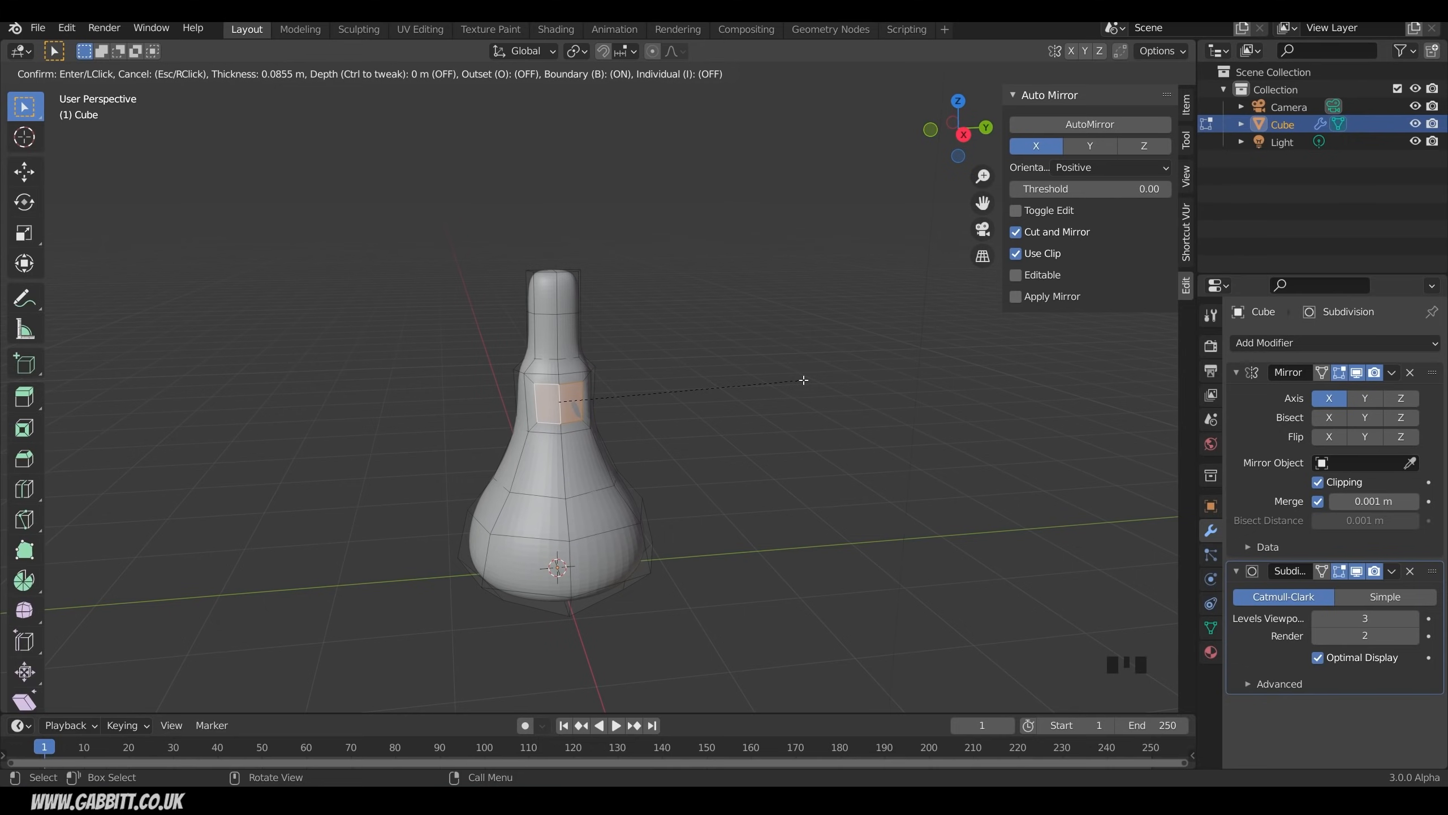
left_click(804, 380)
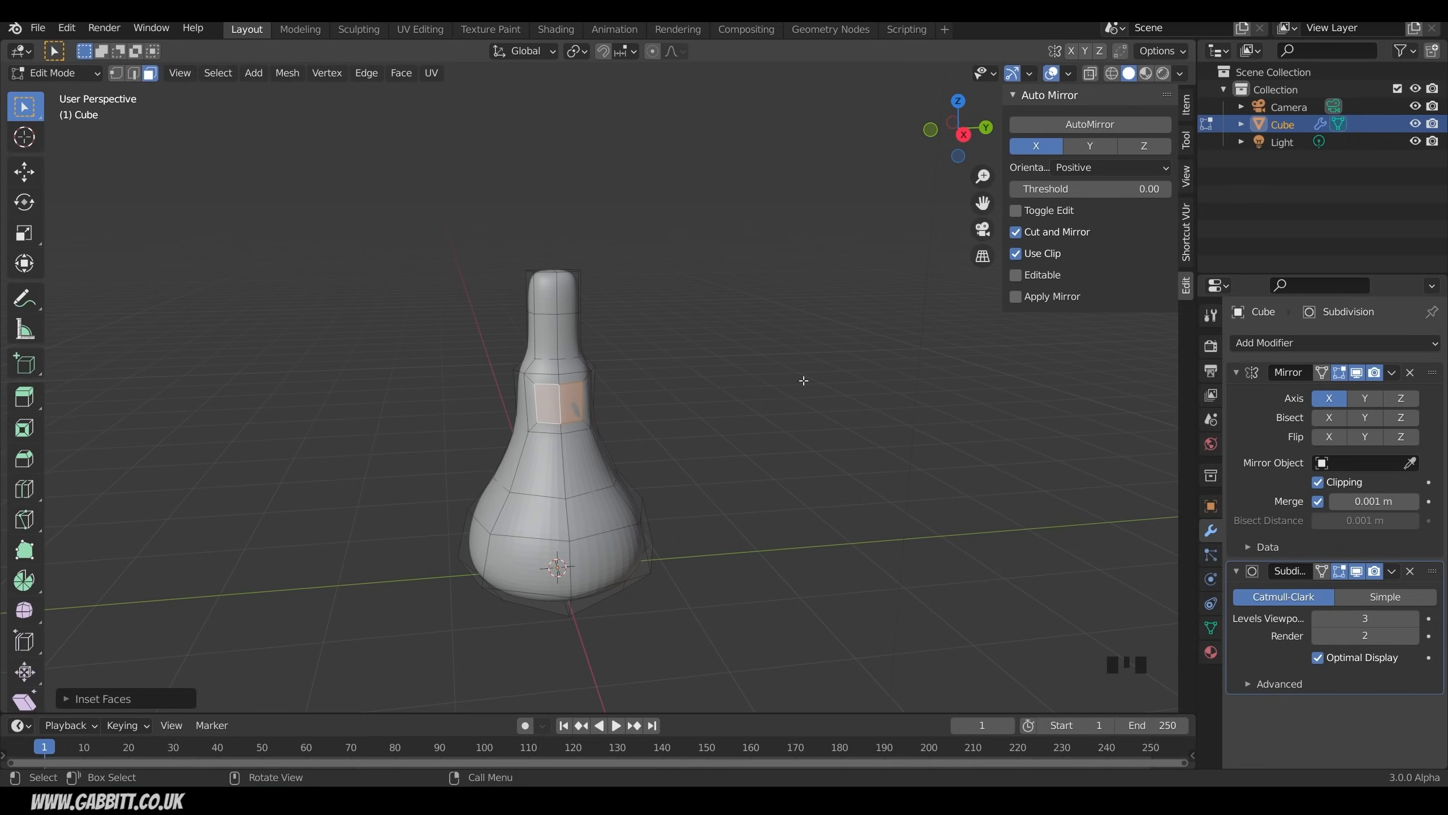
Step: Move the inset arm-base faces outward about 0.10 m in X and up about 0.06 m in Z
middle_click_drag(803, 380, 663, 436)
key("g")
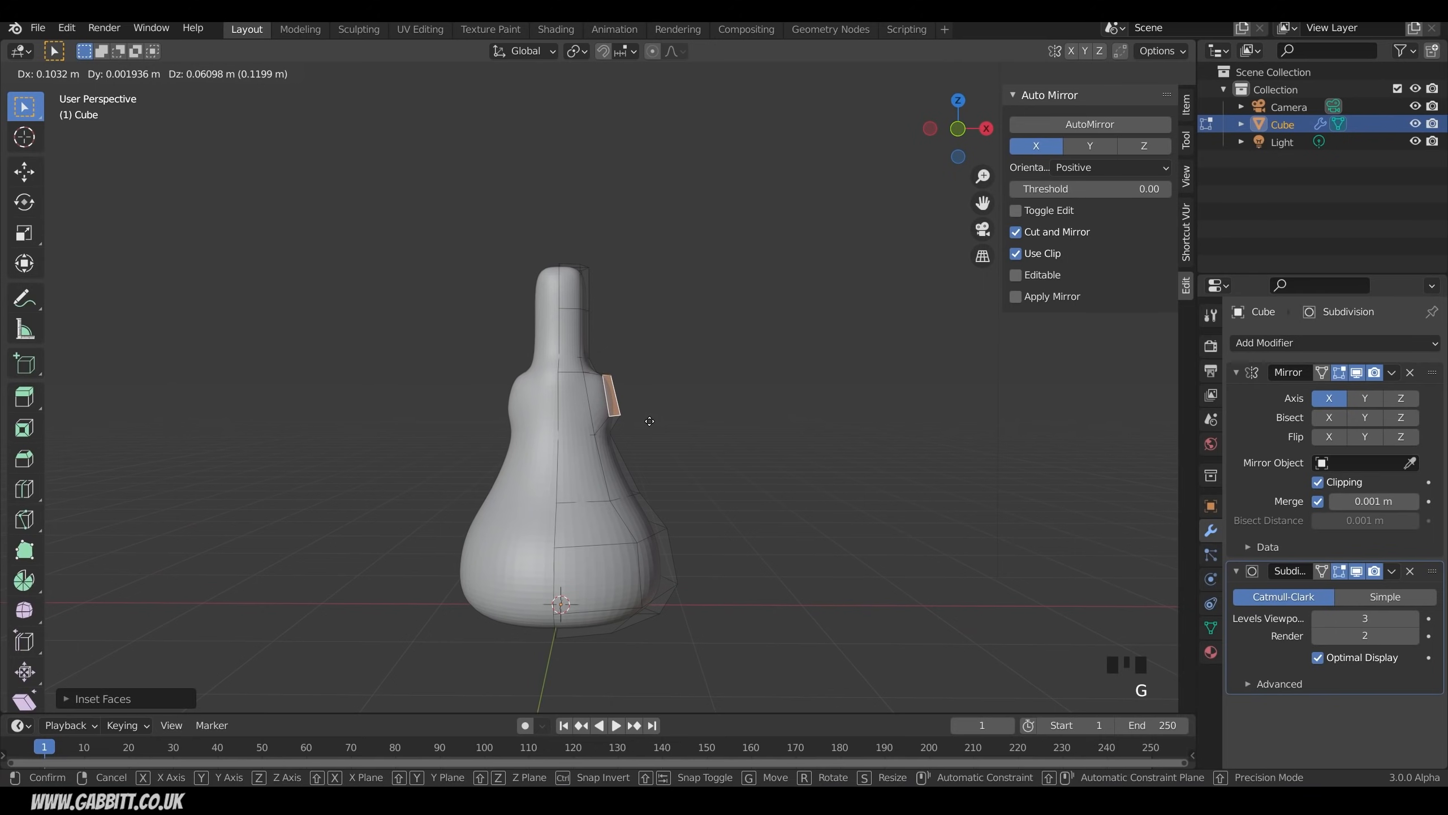
left_click(650, 422)
Step: Extrude the arm-base faces outward about 0.57 m and, in front view, lower the arm's end so it slopes downward
middle_click_drag(647, 420, 631, 410)
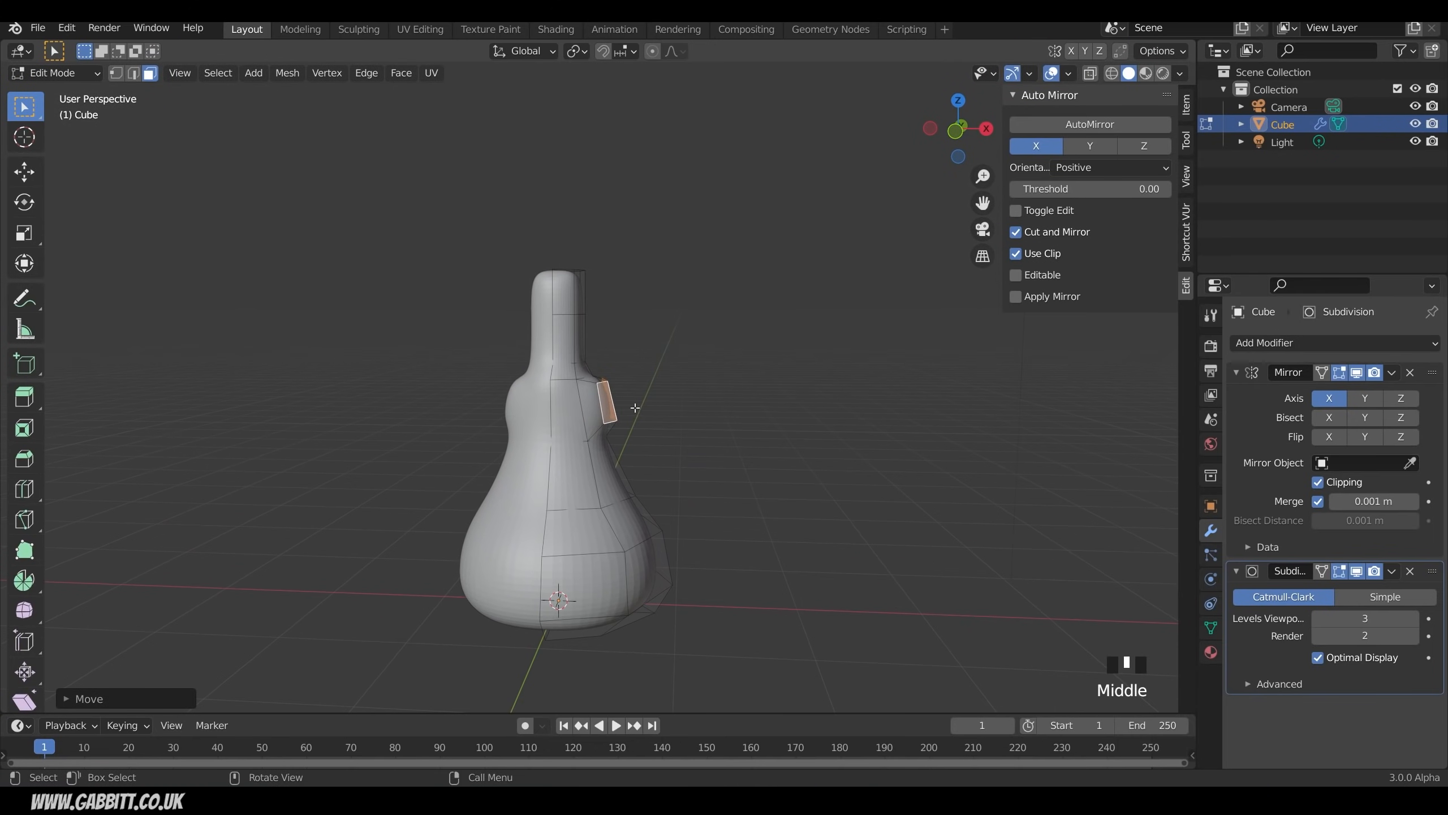
key("e")
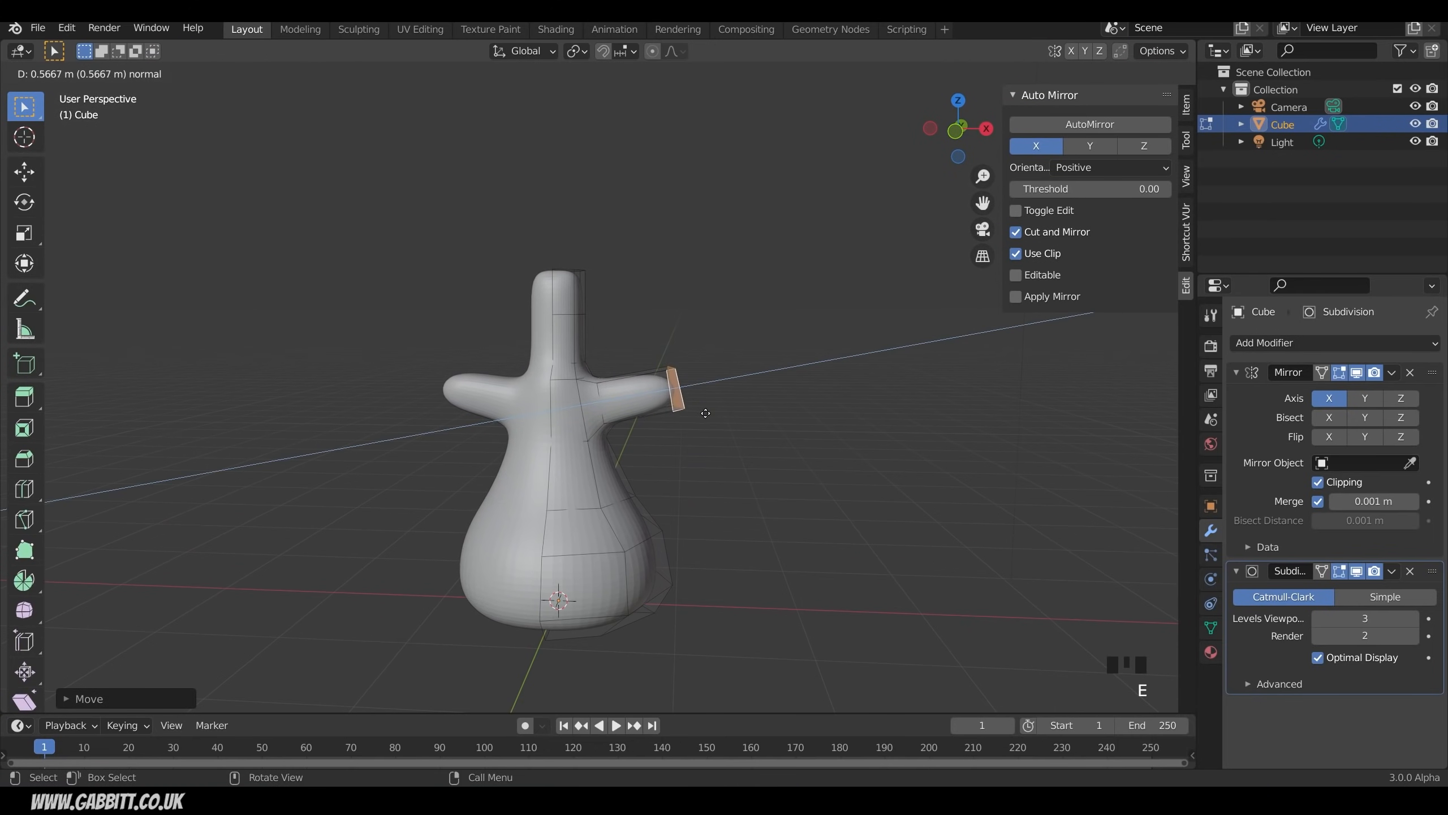
left_click(705, 414)
key("KP_1")
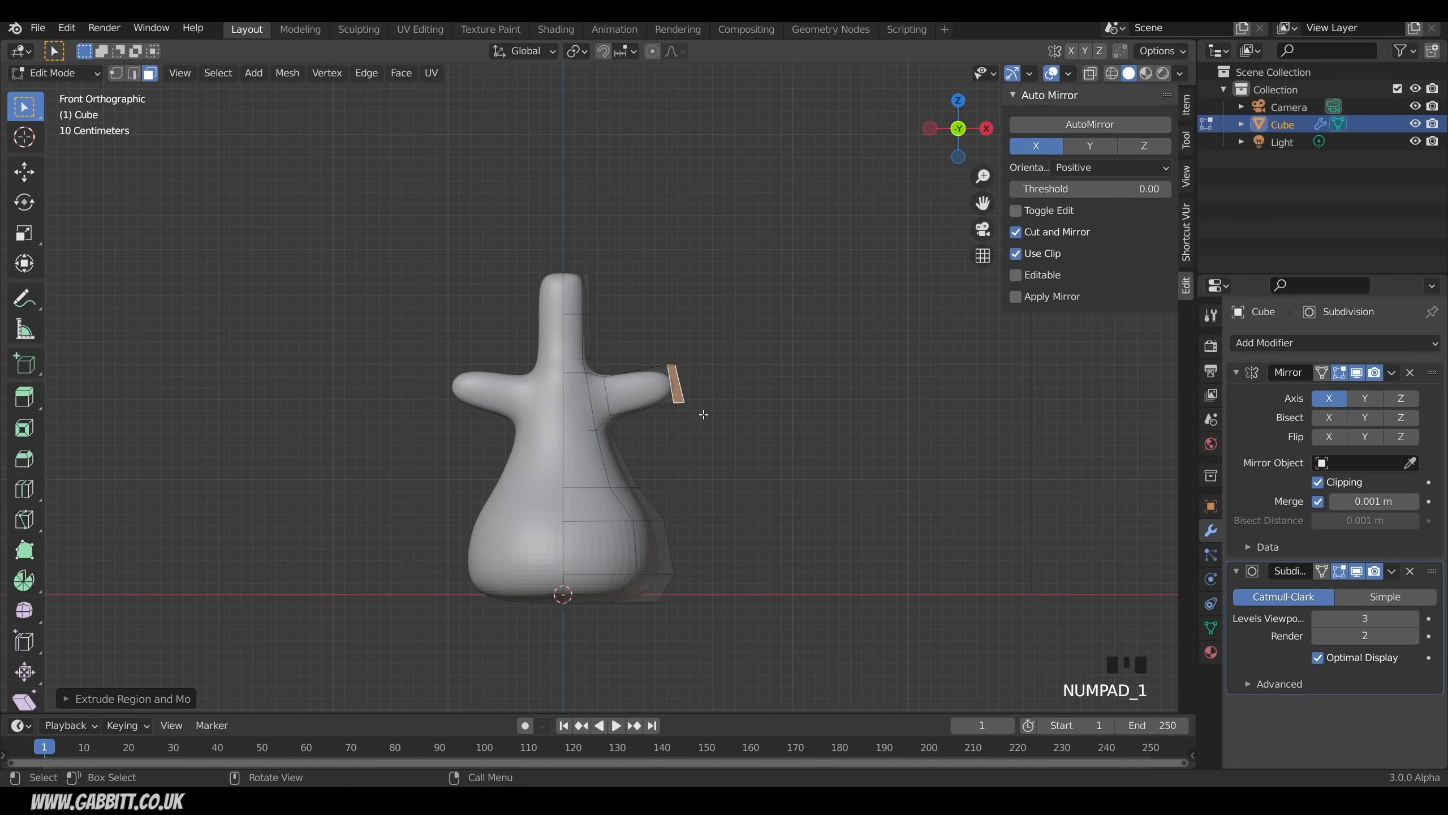
key("g")
left_click(797, 404)
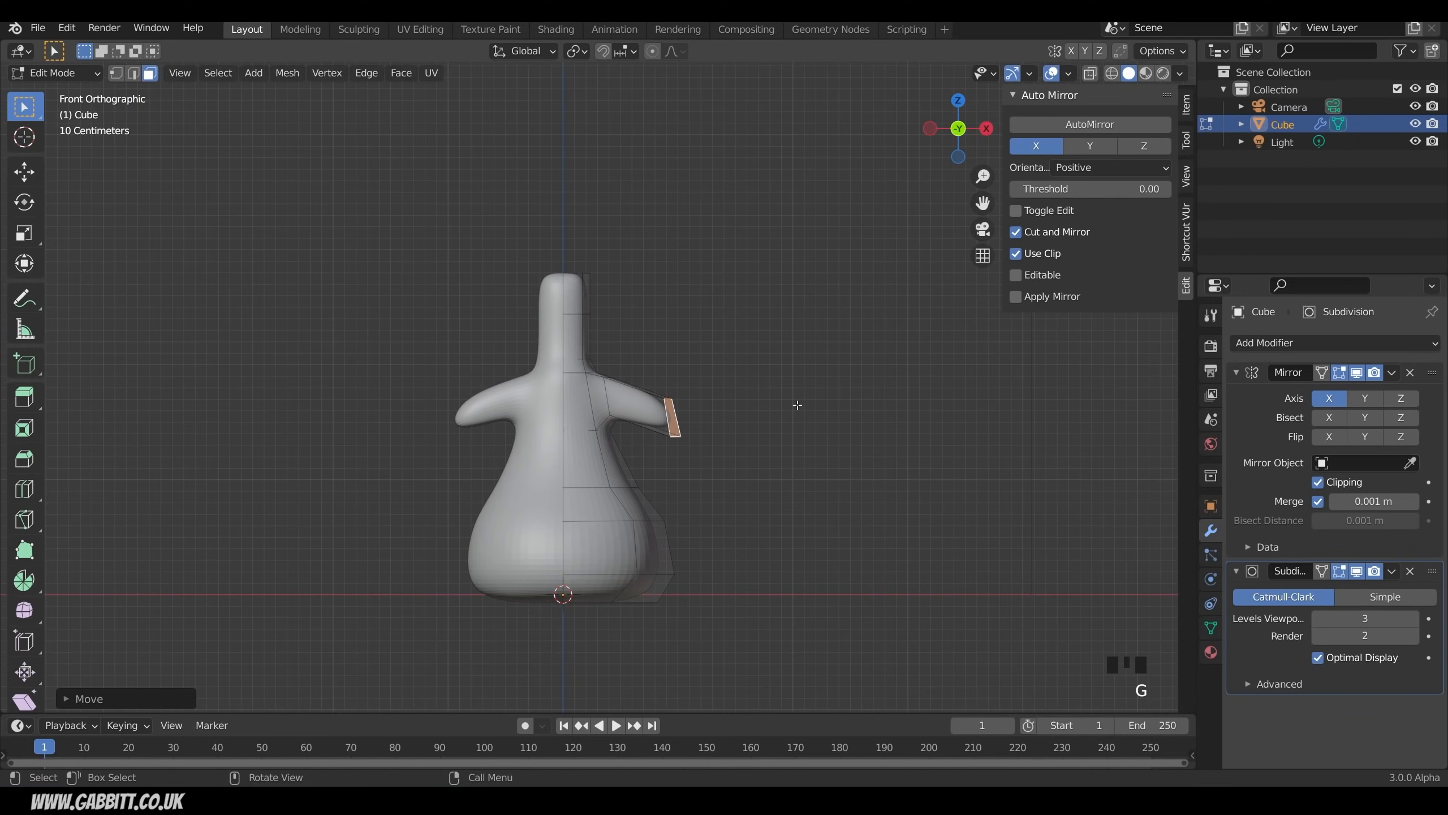
middle_click_drag(806, 395, 770, 415)
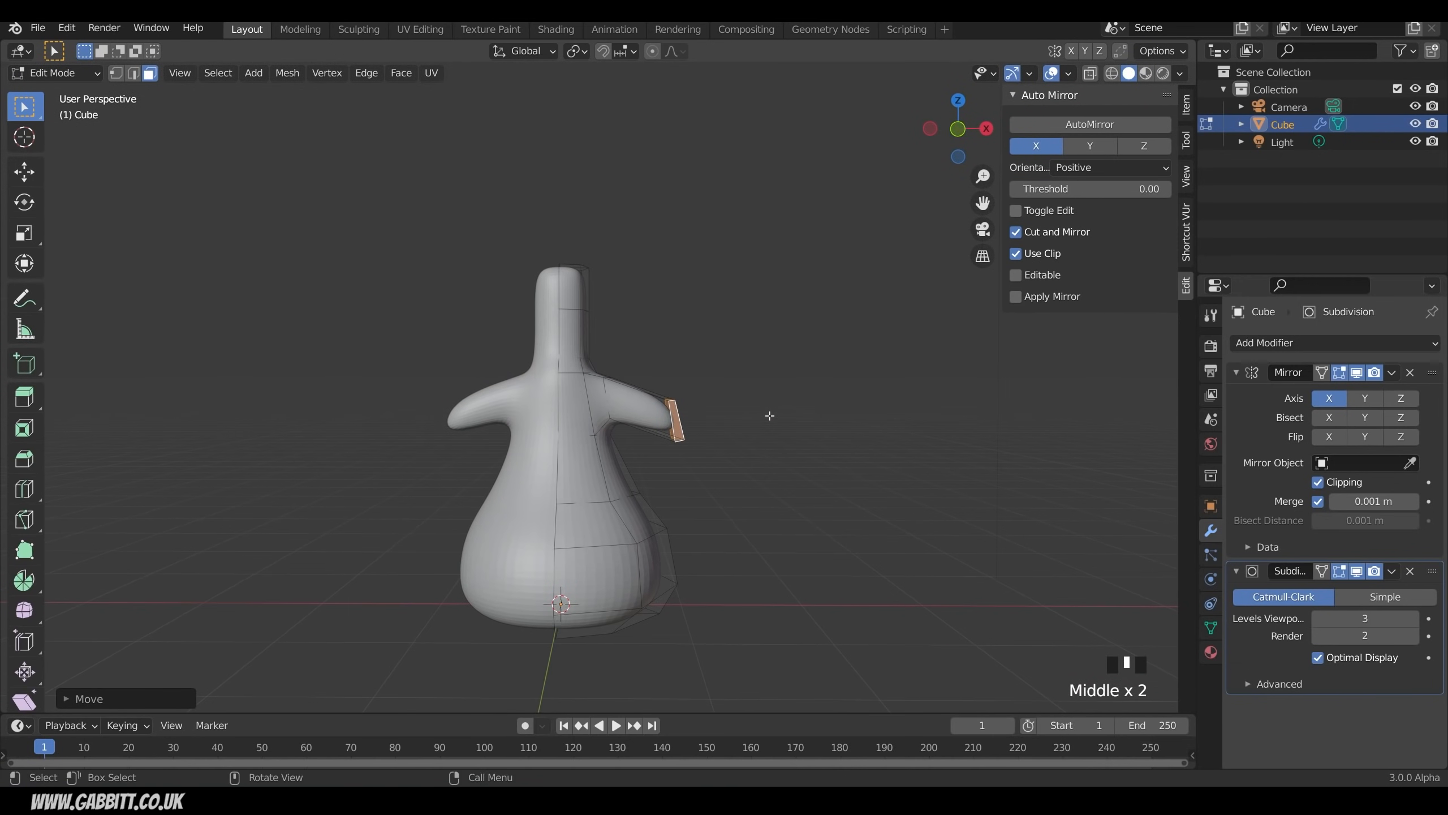
Step: Flatten the arm's end faces along X and extrude them outward about 0.45 m to start the hand
key("s")
key("x")
key("Return")
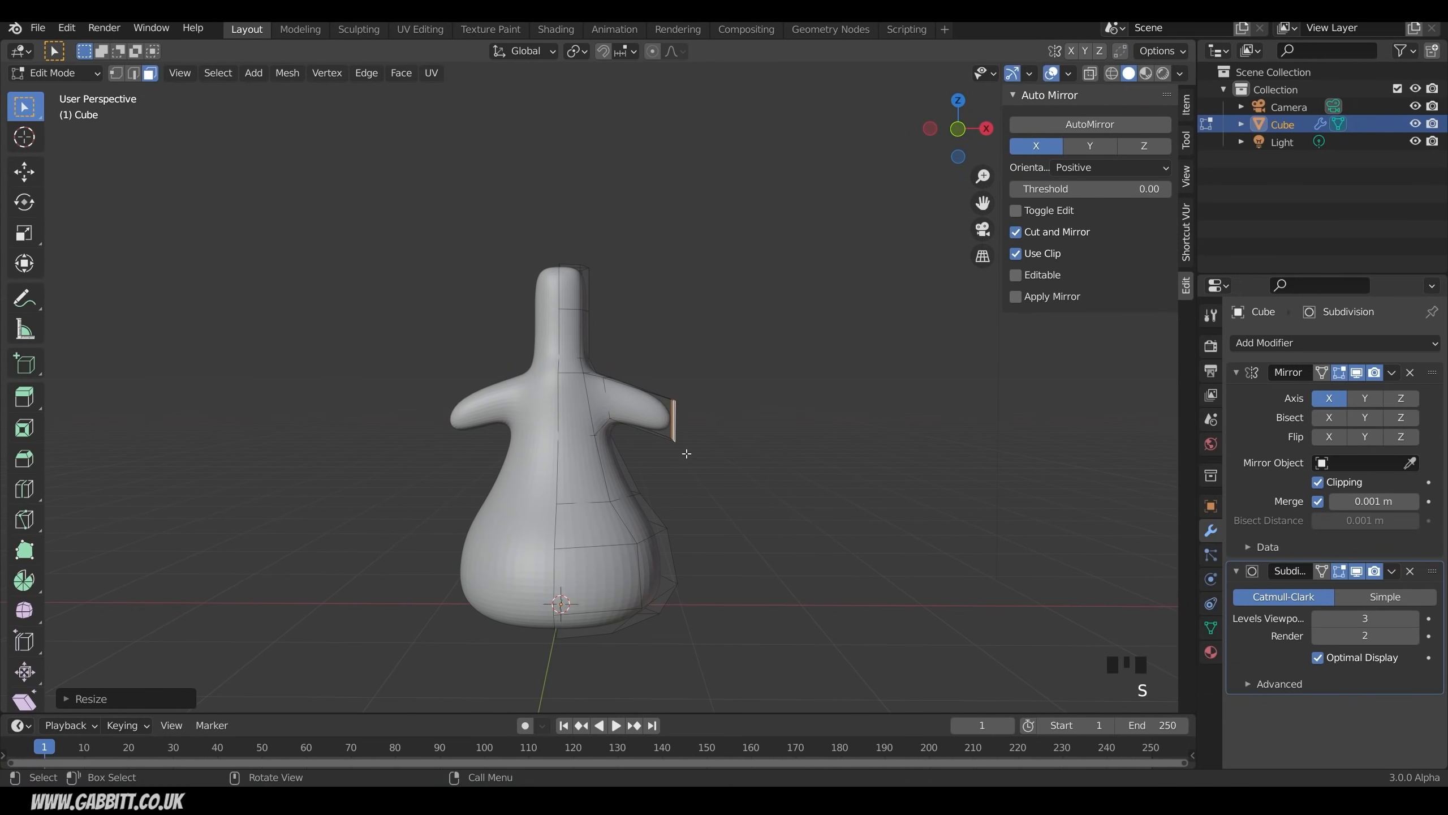
middle_click_drag(685, 453, 702, 478)
scroll(667, 479, "up", 2)
key("e")
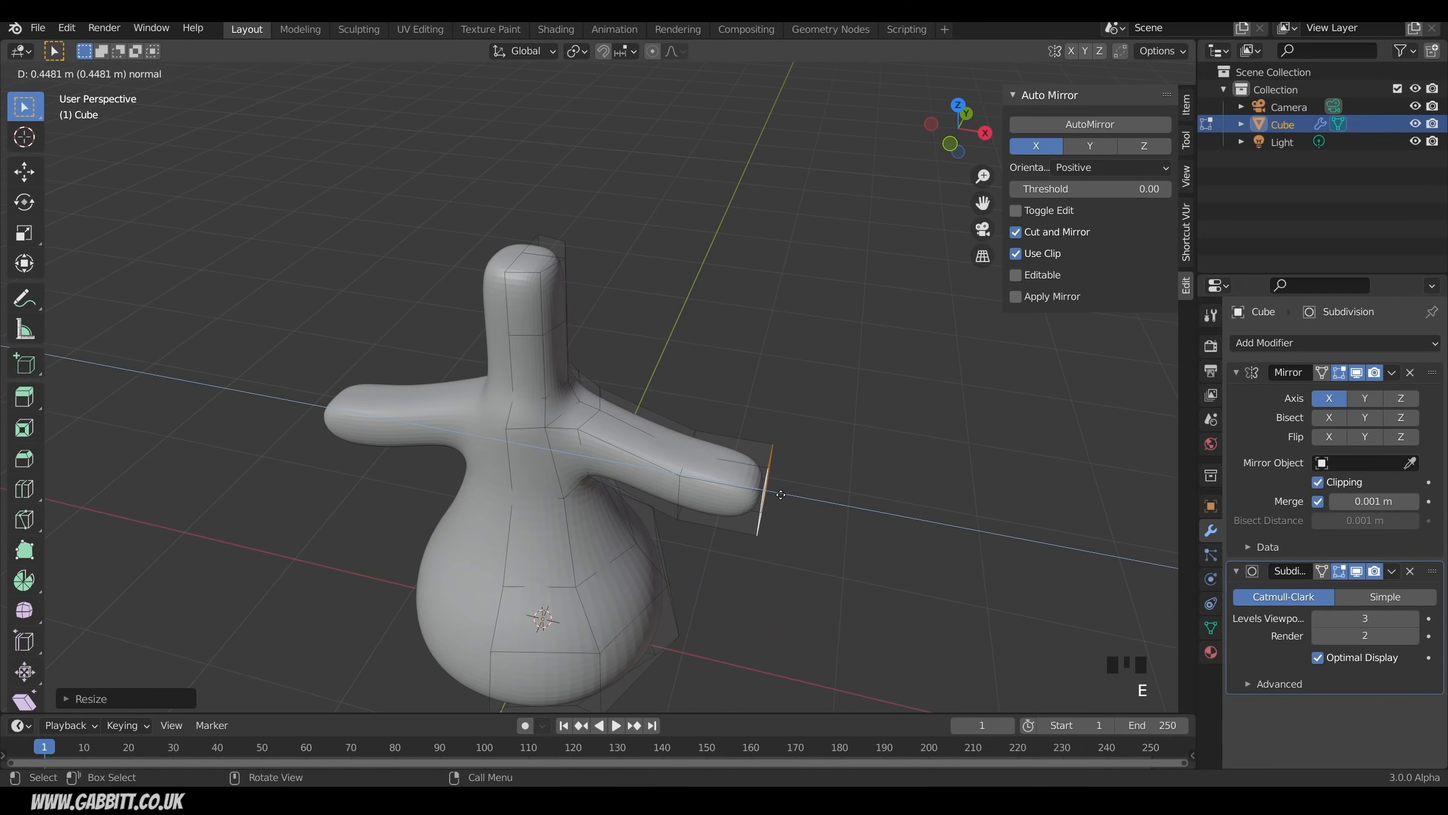
left_click(781, 494)
Step: Extrude the hand block's two side faces outward, one on the +Y side and one on the -Y side, to widen the hand
middle_click_drag(780, 494, 608, 564)
left_click(534, 514)
key("e")
left_click(599, 529)
left_click(608, 566)
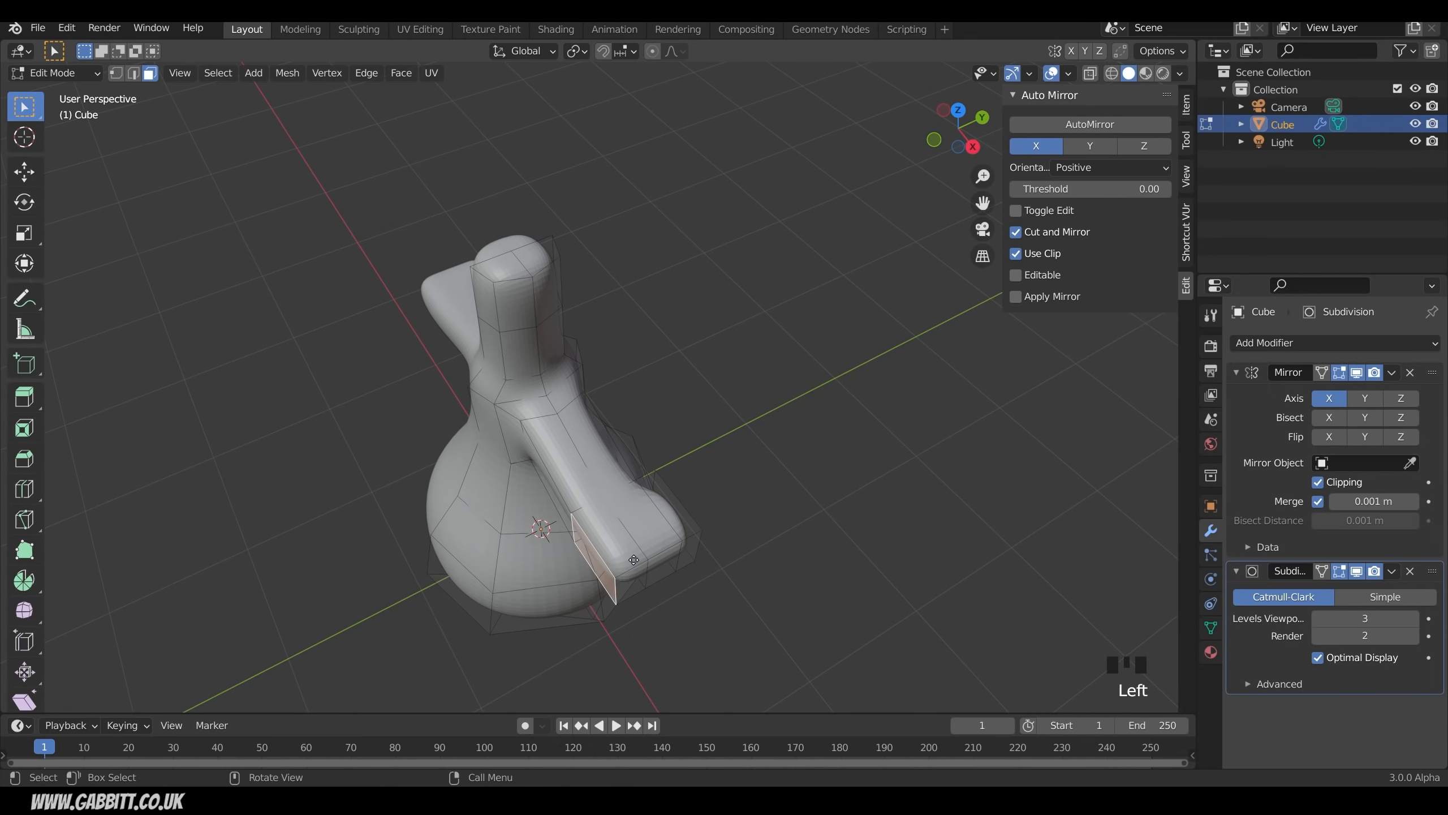
key("e")
left_click(687, 557)
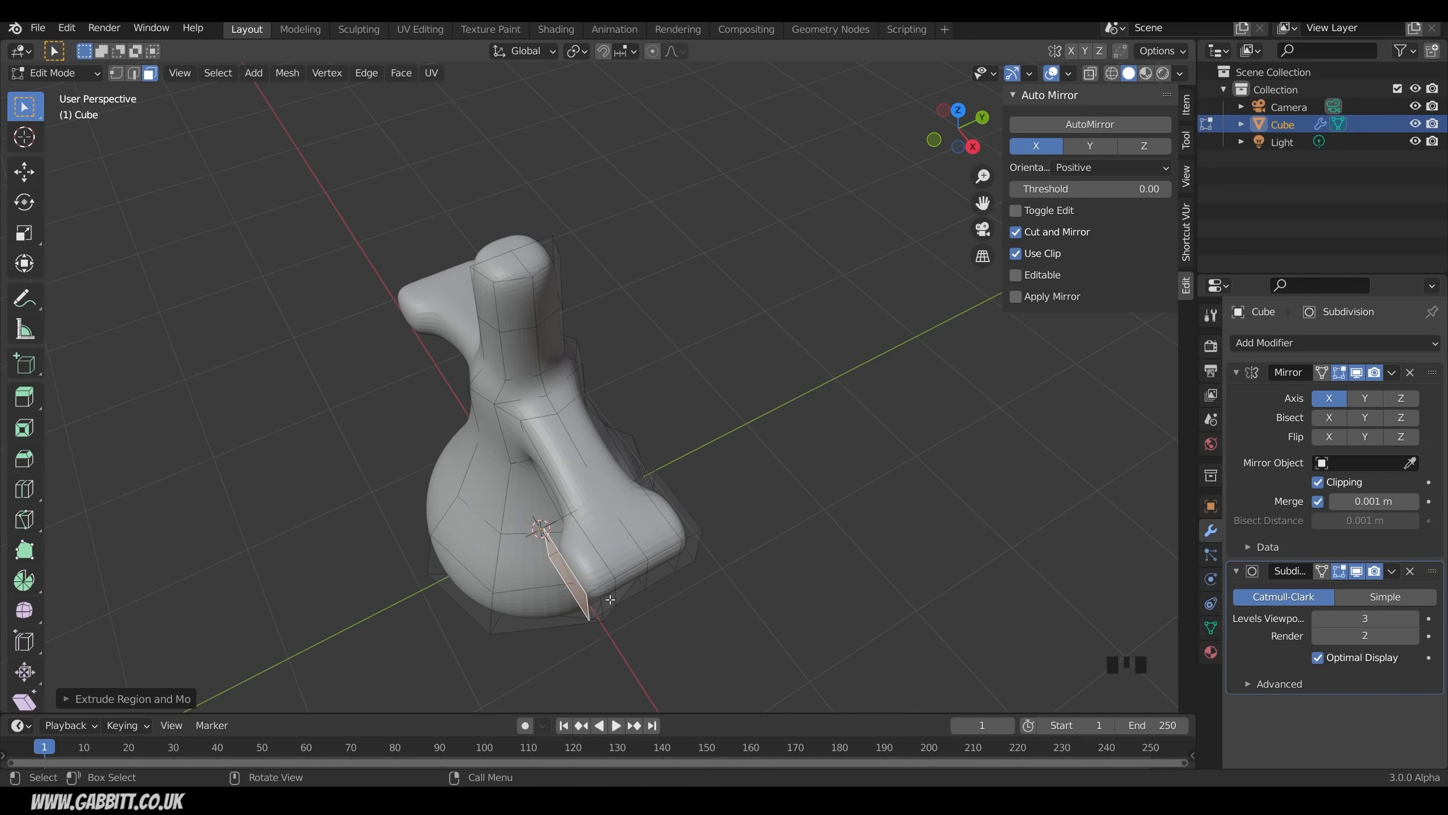
middle_click_drag(601, 596, 491, 599)
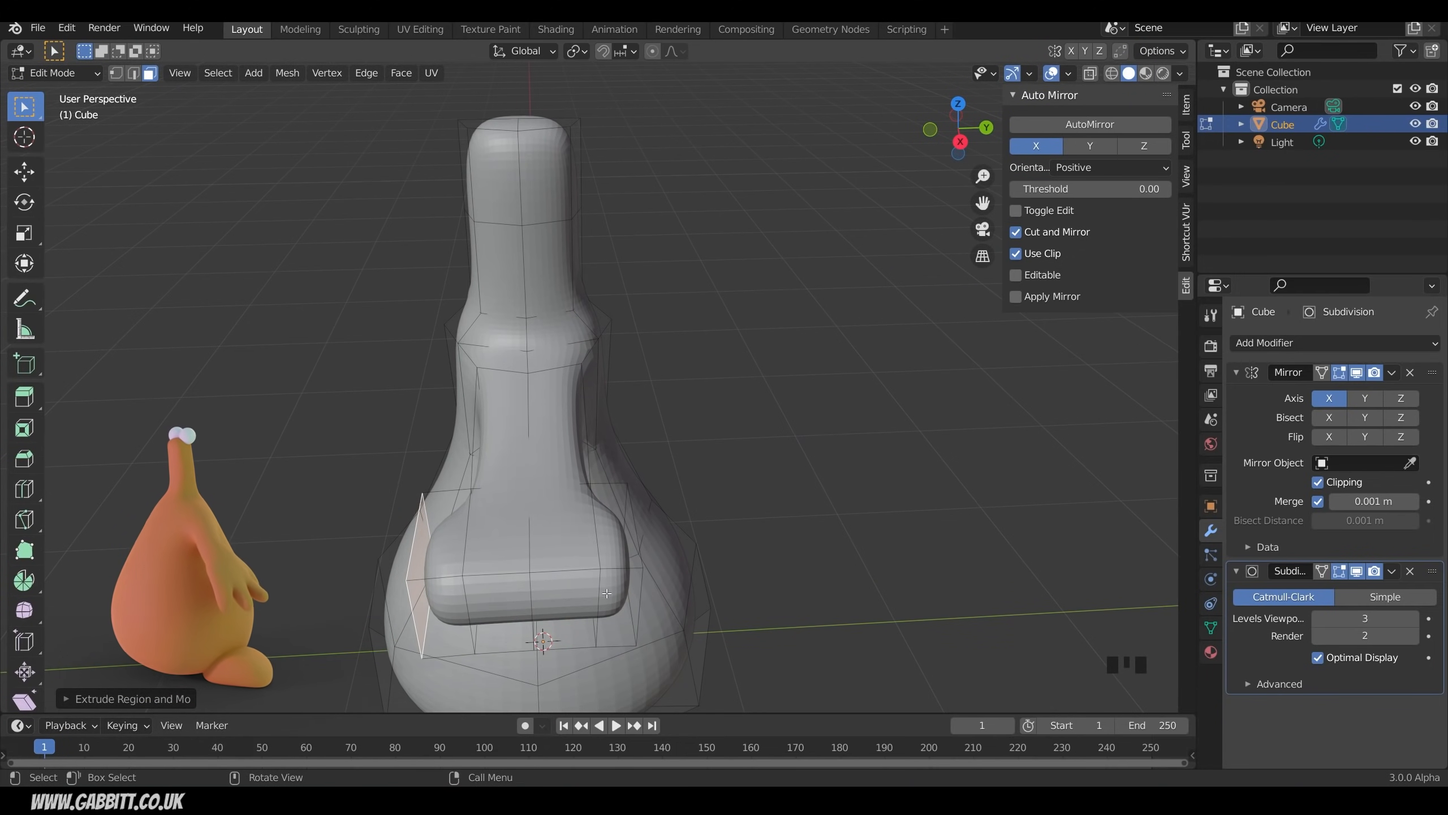
Step: Edge-slide the two inner vertical edges on the hand's end slightly toward -Y to even out the finger faces
key("2")
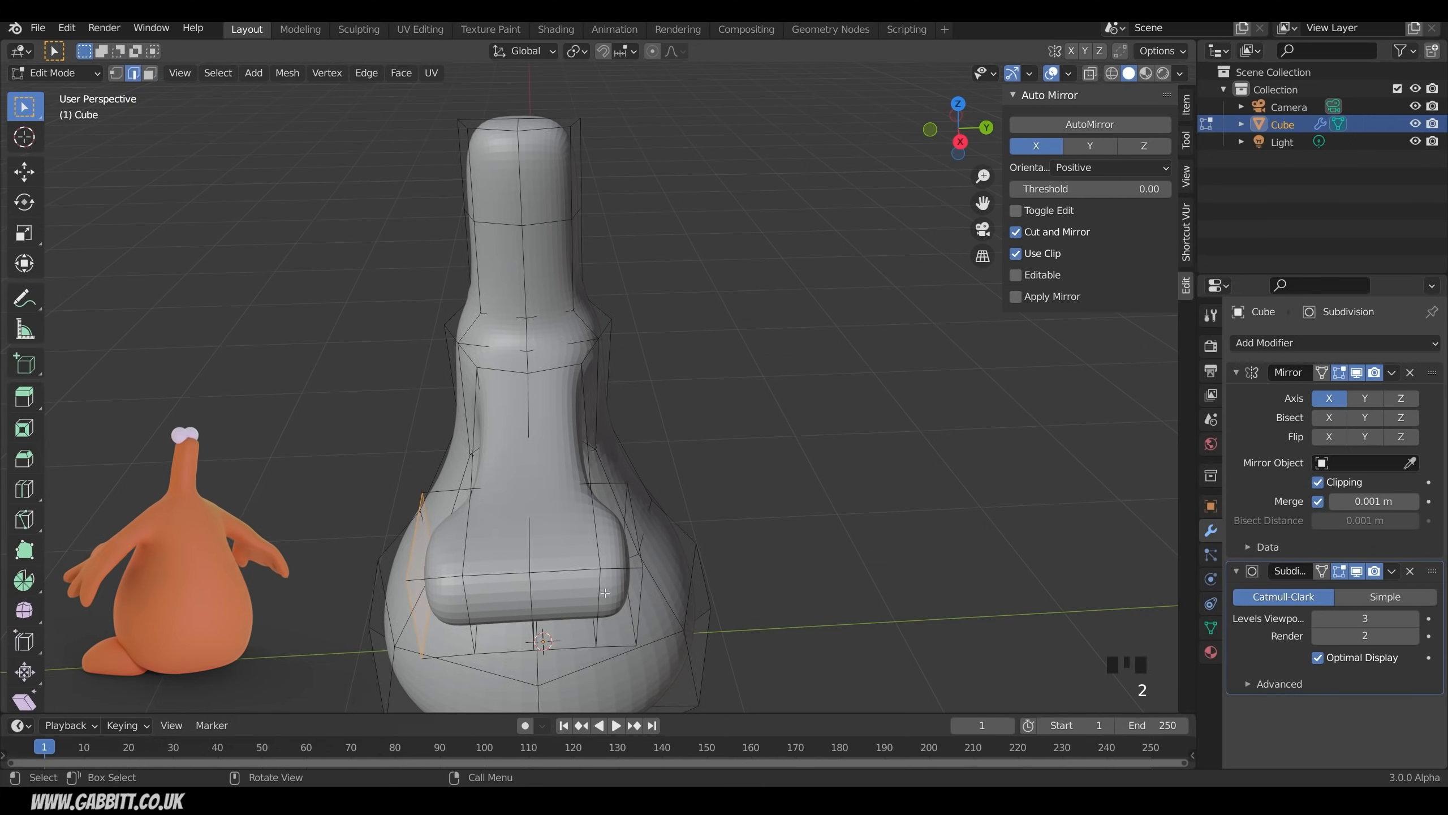
left_click(602, 594)
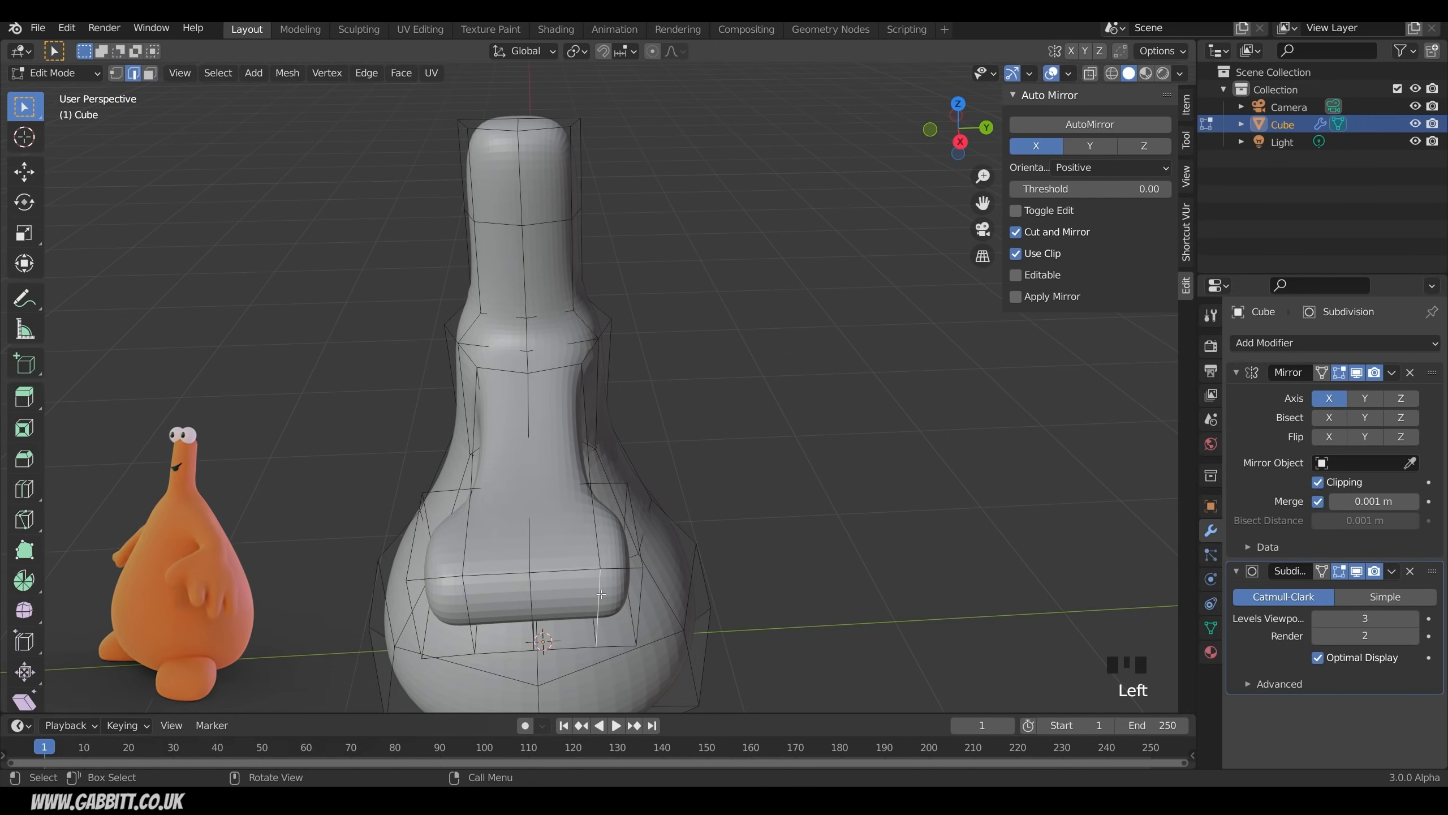
key("g")
key("g")
left_click(555, 599)
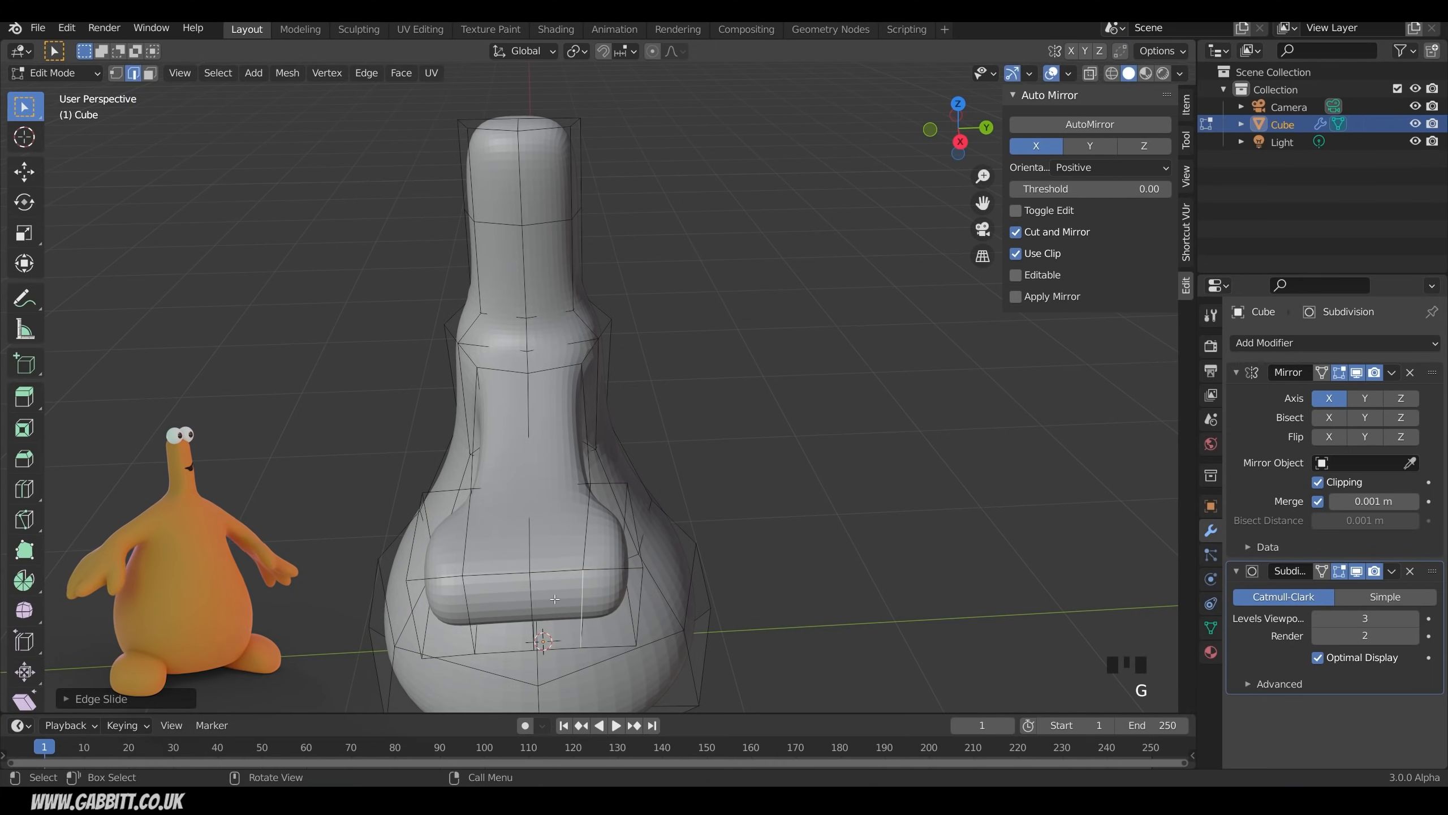
left_click(541, 596)
key("g")
key("g")
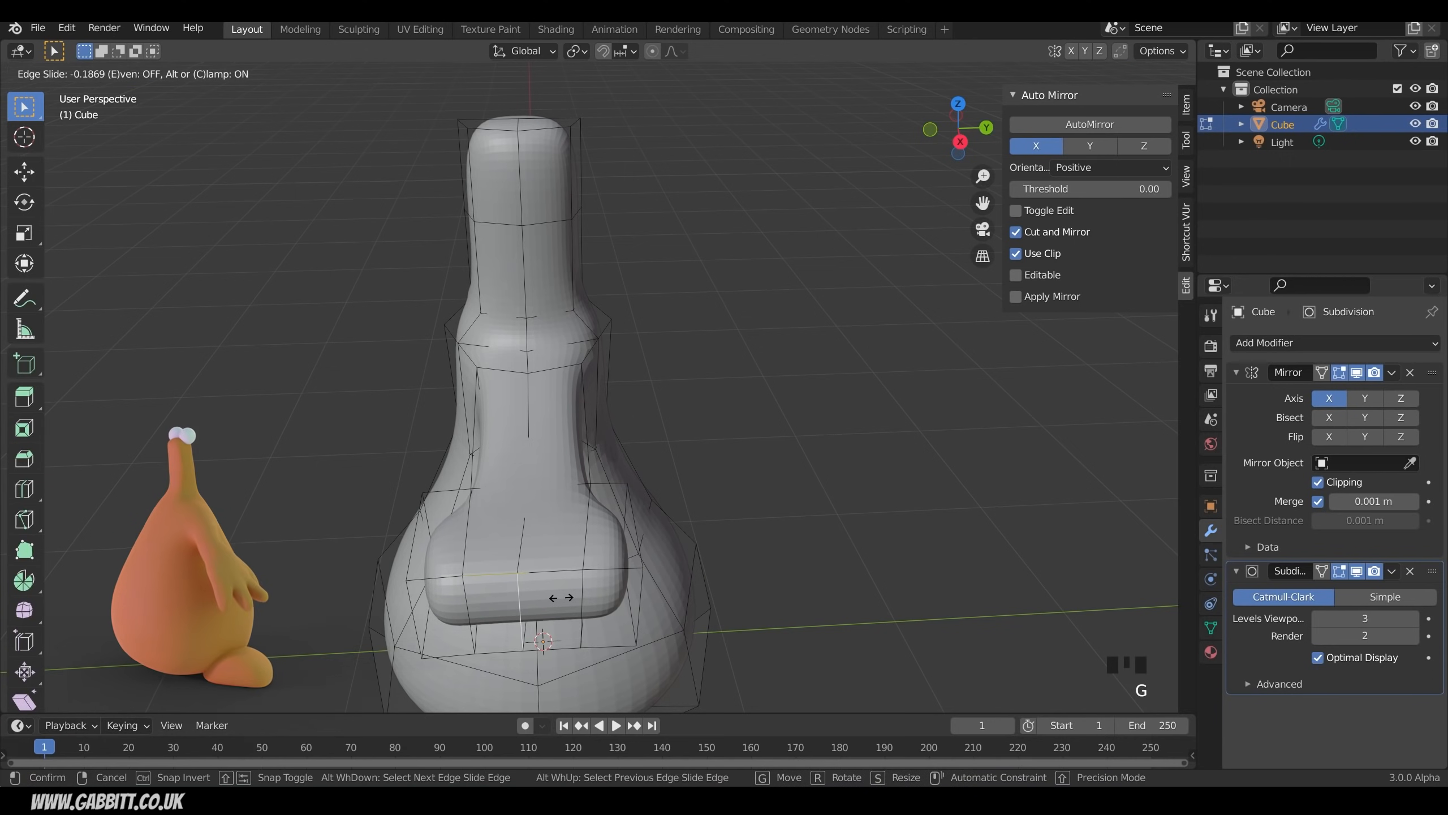
Step: Edge-slide the outermost +Y vertical edge of the hand's end slightly inward
left_click(642, 598)
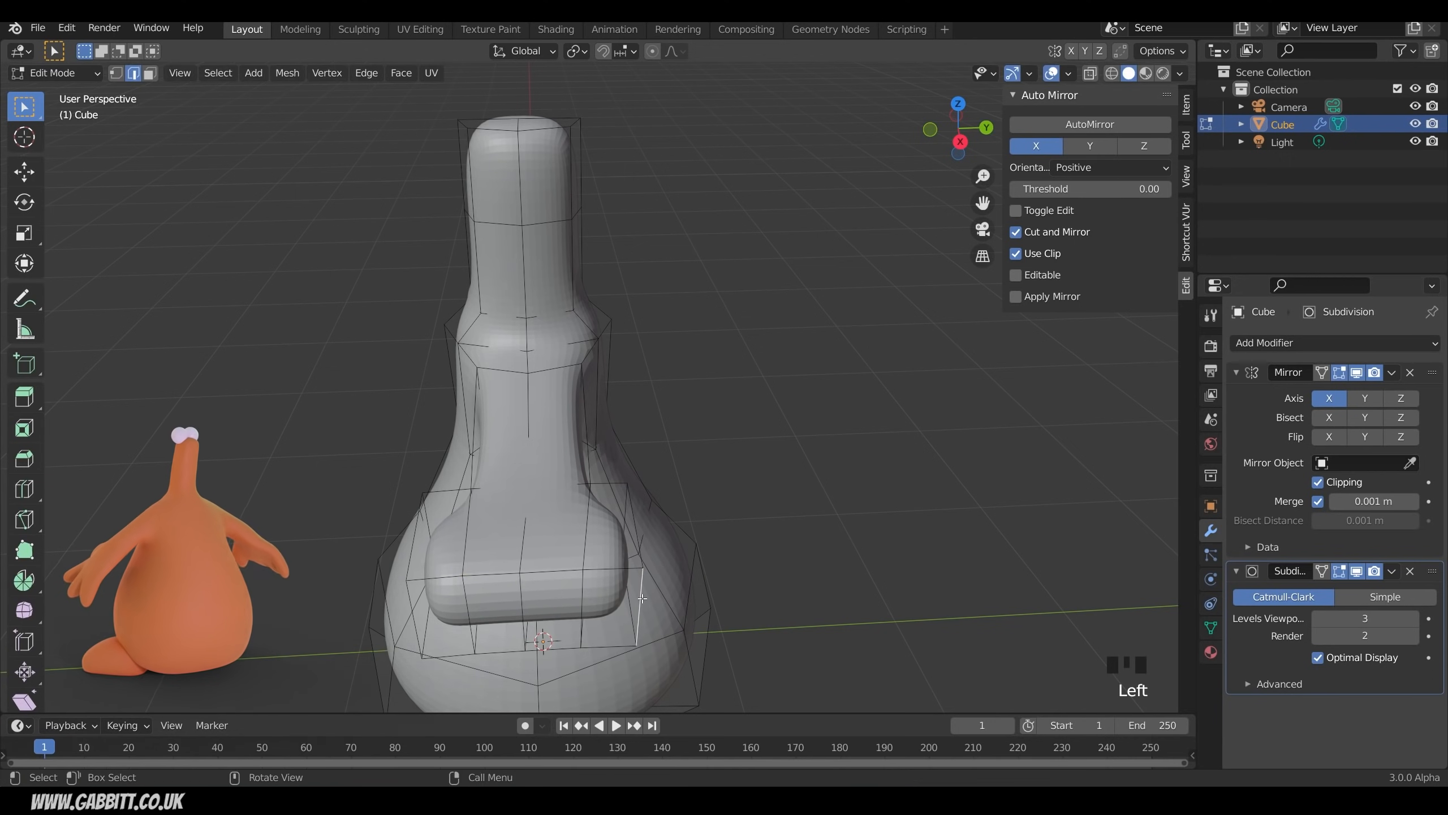
key("g")
key("g")
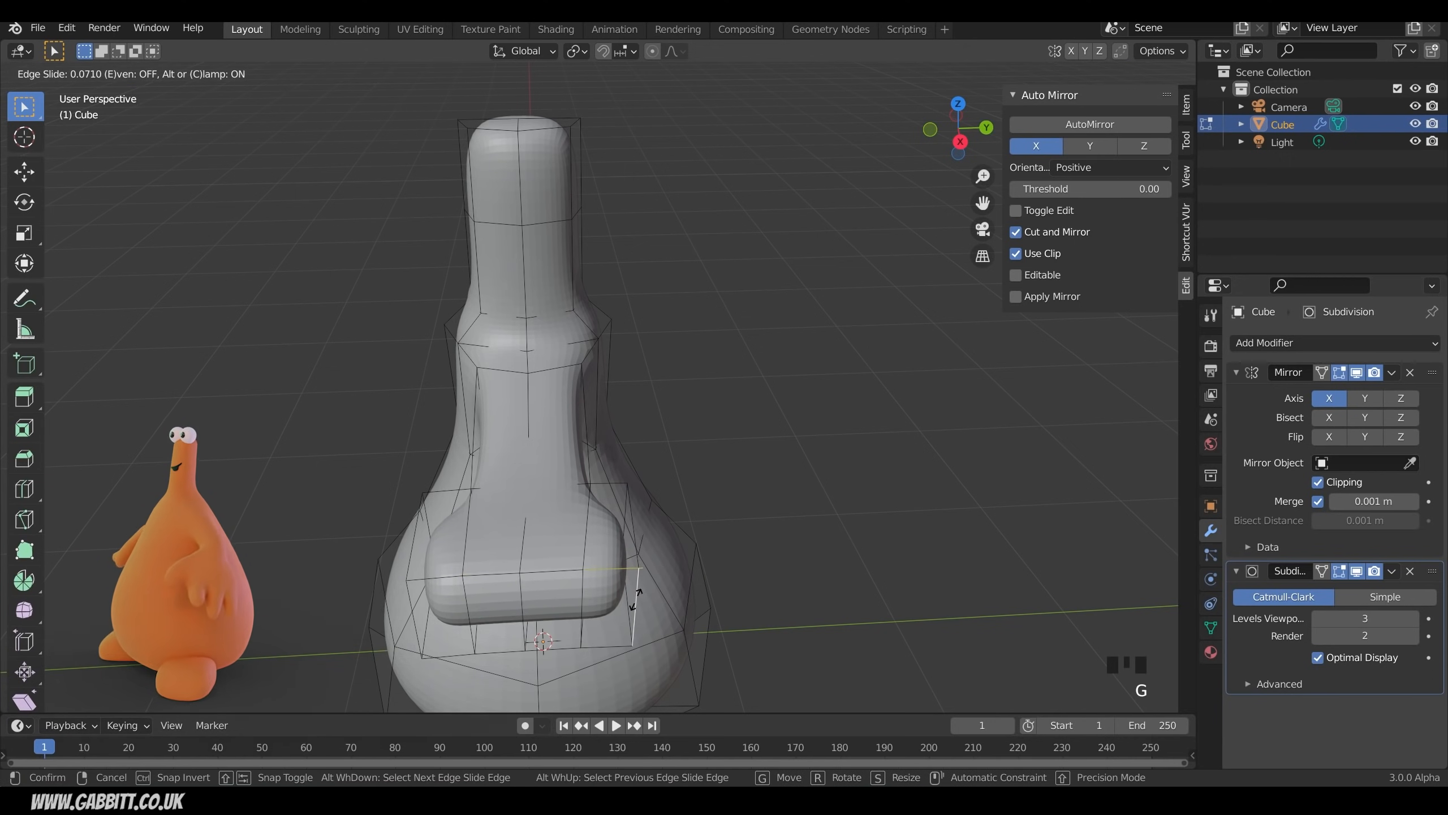
left_click(638, 599)
middle_click_drag(638, 599, 646, 564)
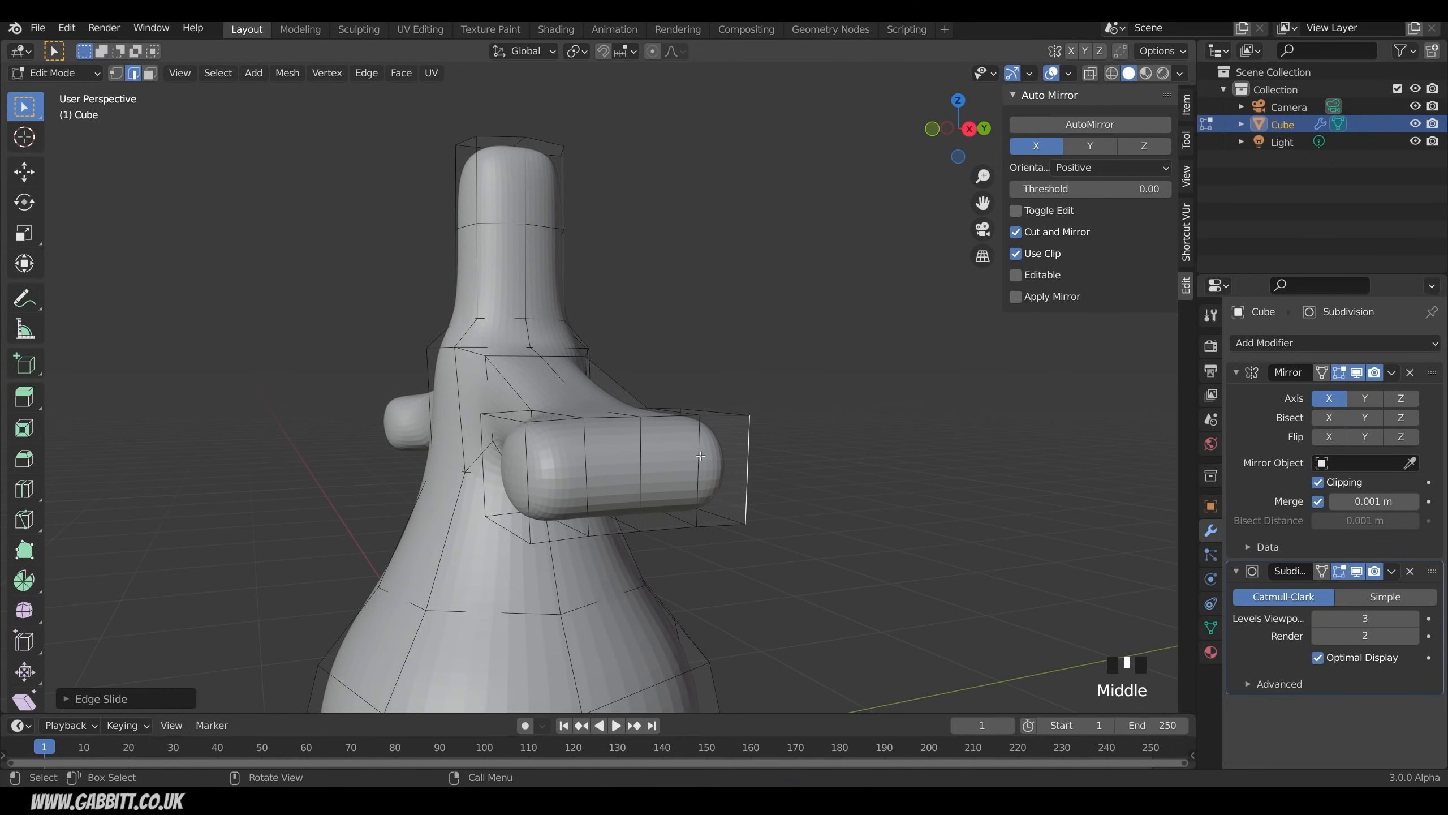
Step: Select the hand's underside faces and raise them about 0.07 m in Z to make the hand thinner
middle_click_drag(672, 481, 802, 497)
key("3")
left_click(779, 408)
key("g")
key("z")
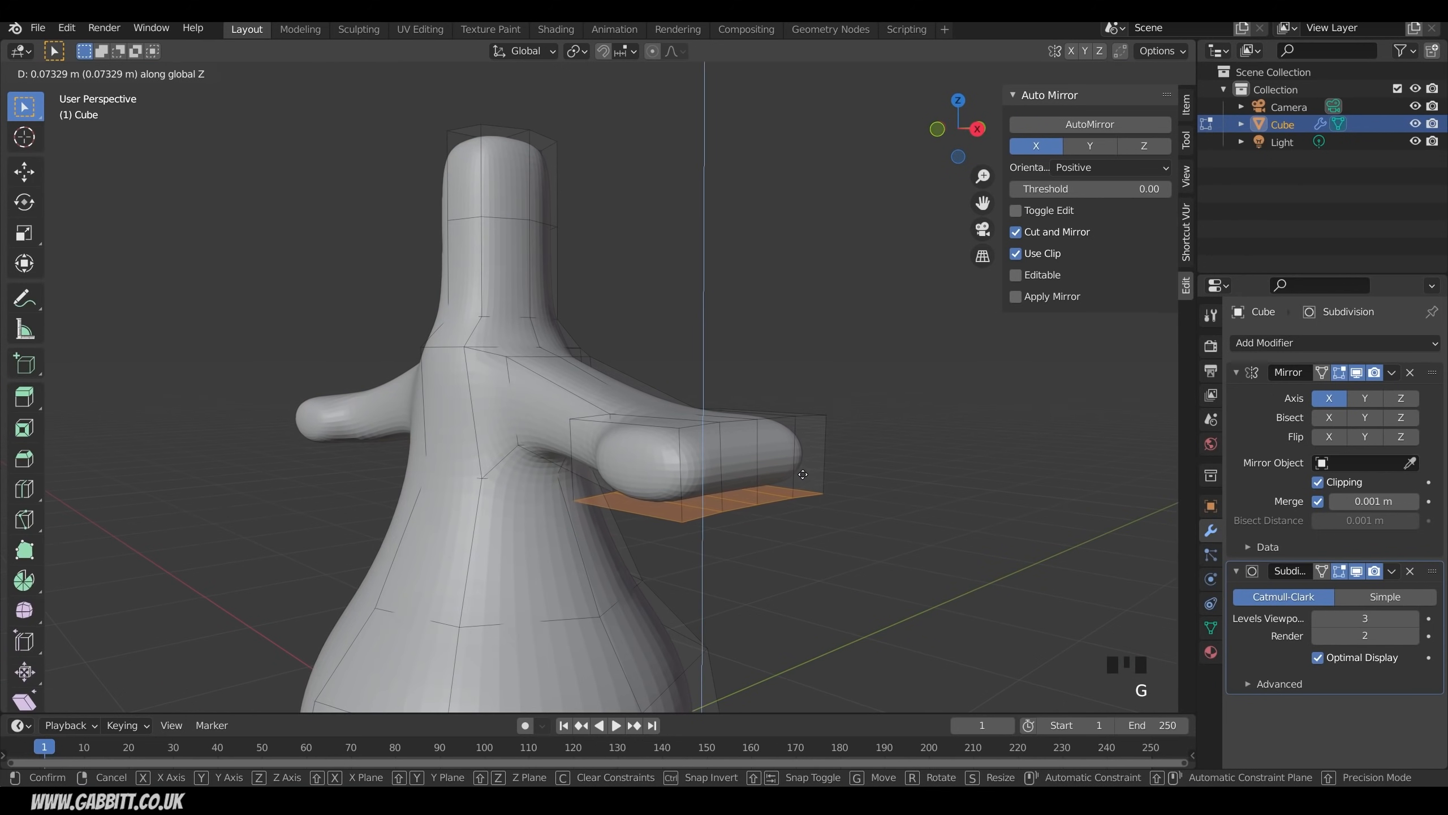
left_click(803, 468)
Step: Edge-slide the middle vertical edge on the hand's end slightly toward +Y to balance the finger widths
middle_click_drag(803, 468, 705, 523)
scroll(663, 516, "up", 1)
key("2")
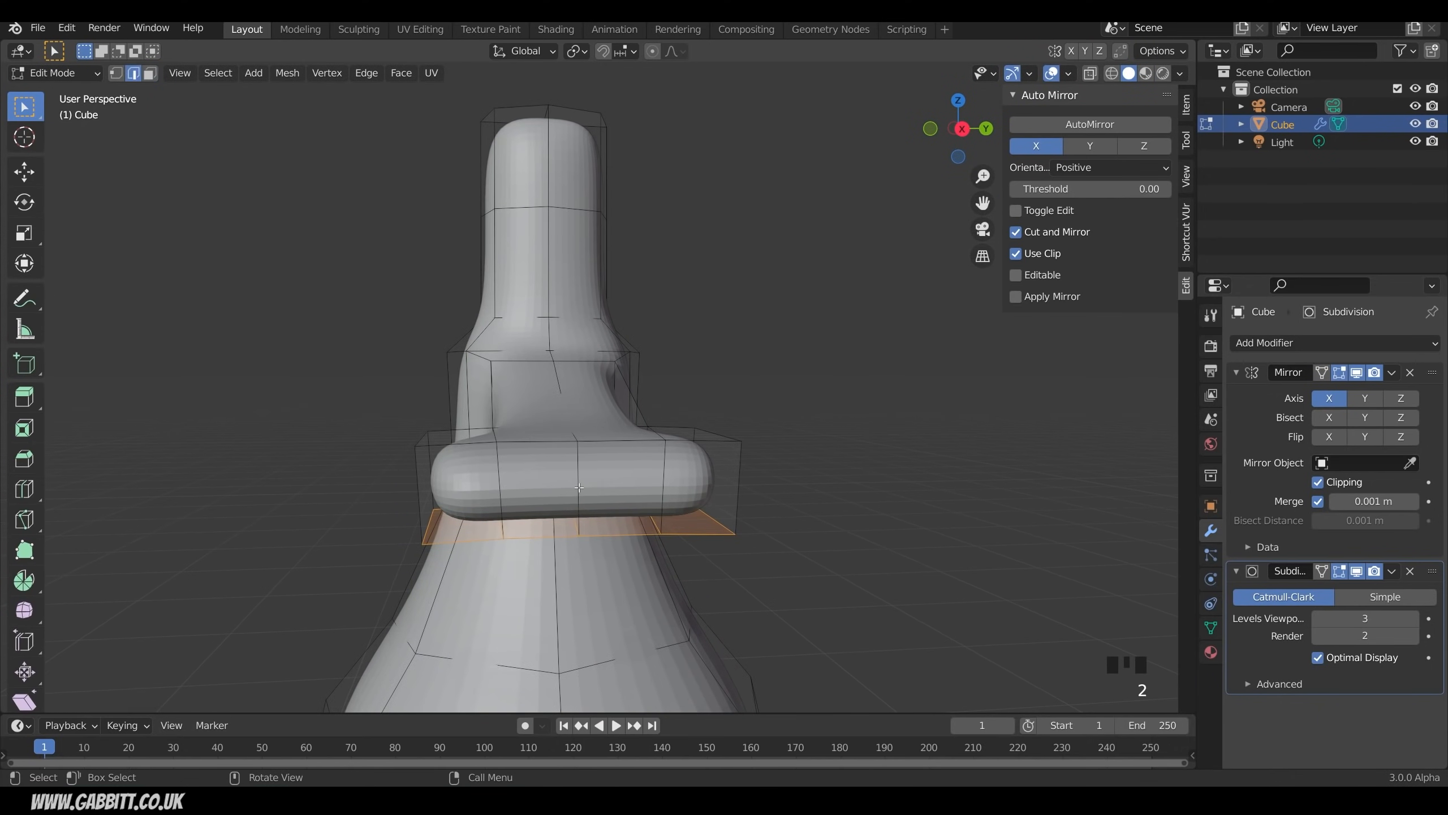
left_click(587, 487)
key("g")
key("g")
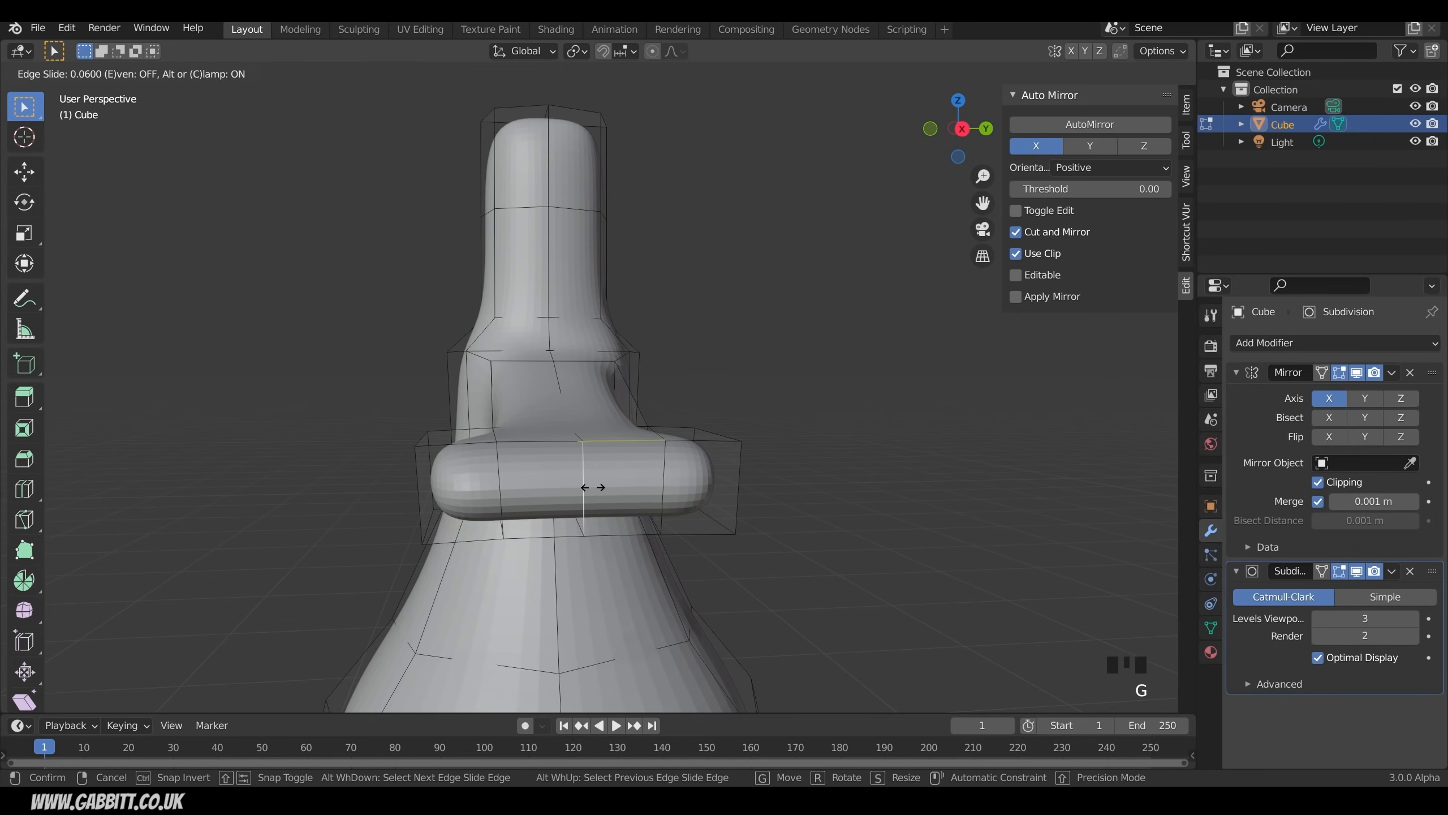
left_click(593, 487)
Step: Select the three adjacent faces on the hand's end that form the finger bases
middle_click_drag(647, 507, 707, 539)
key("3")
left_click(704, 547)
left_click(619, 561, "shift")
left_click(541, 565, "shift")
key("e")
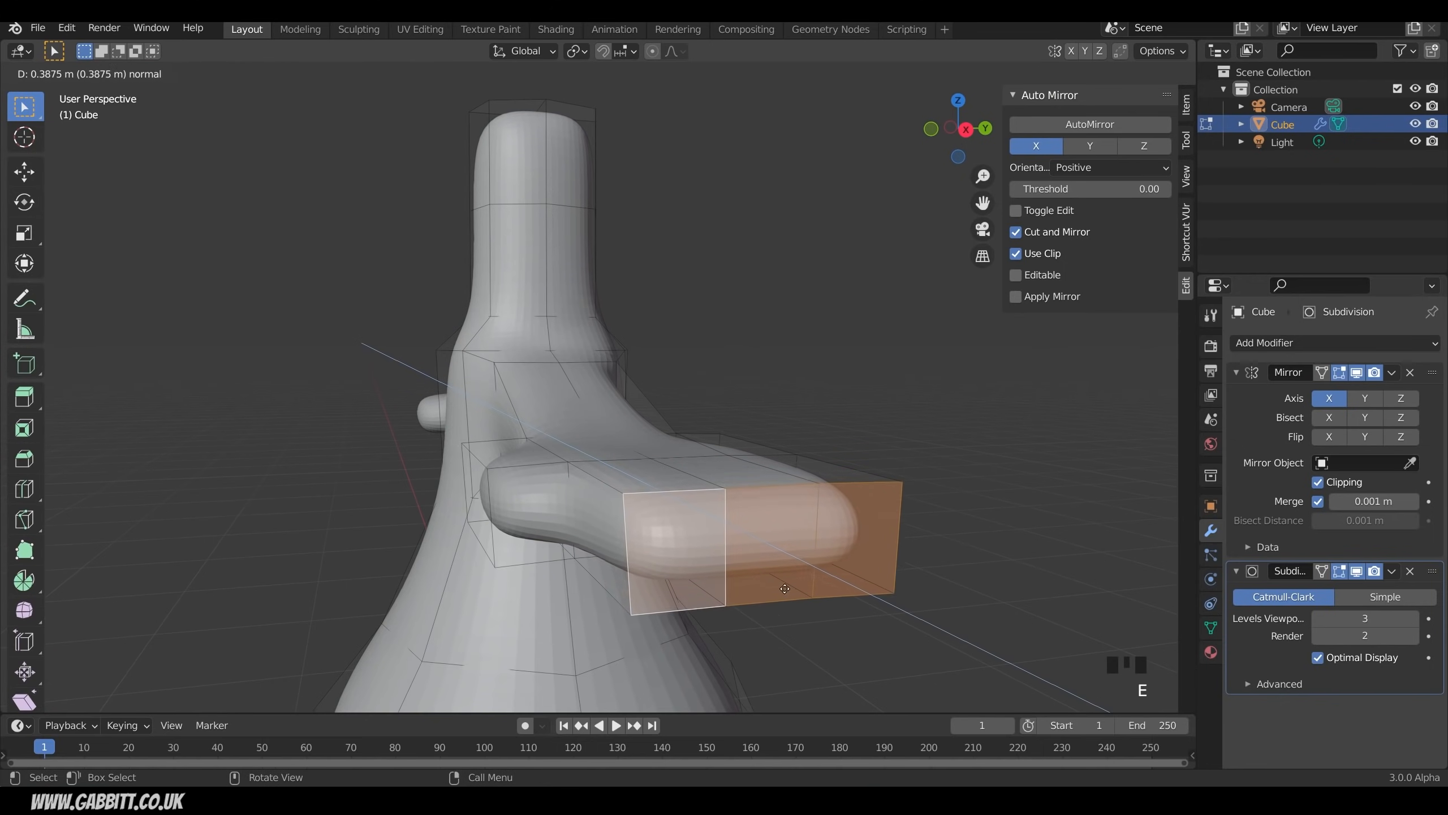
right_click(794, 592)
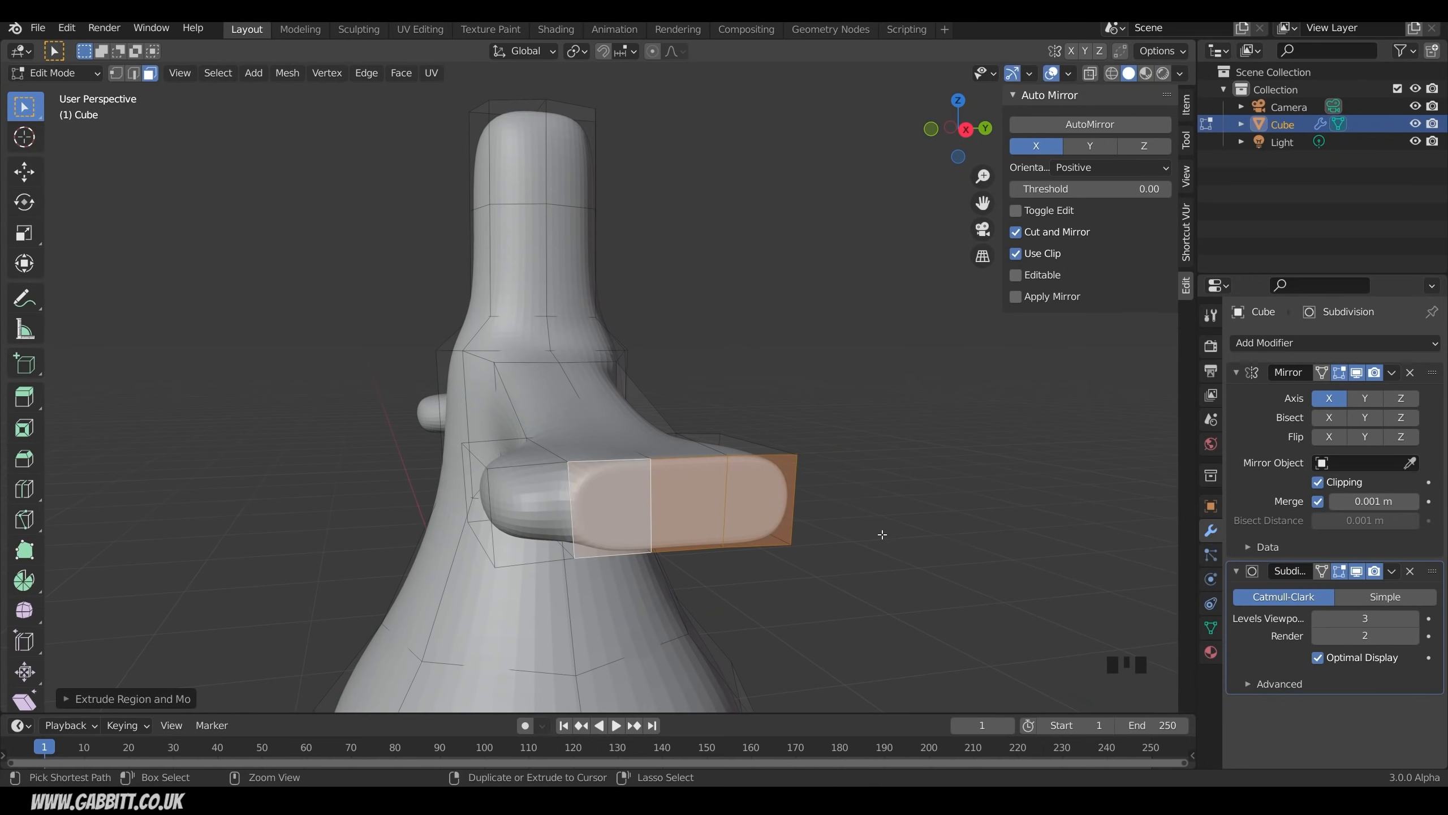
key("ctrl+z")
Step: Extrude the three selected end faces as individual faces about 0.4 m to form separate fingers
key("alt+e")
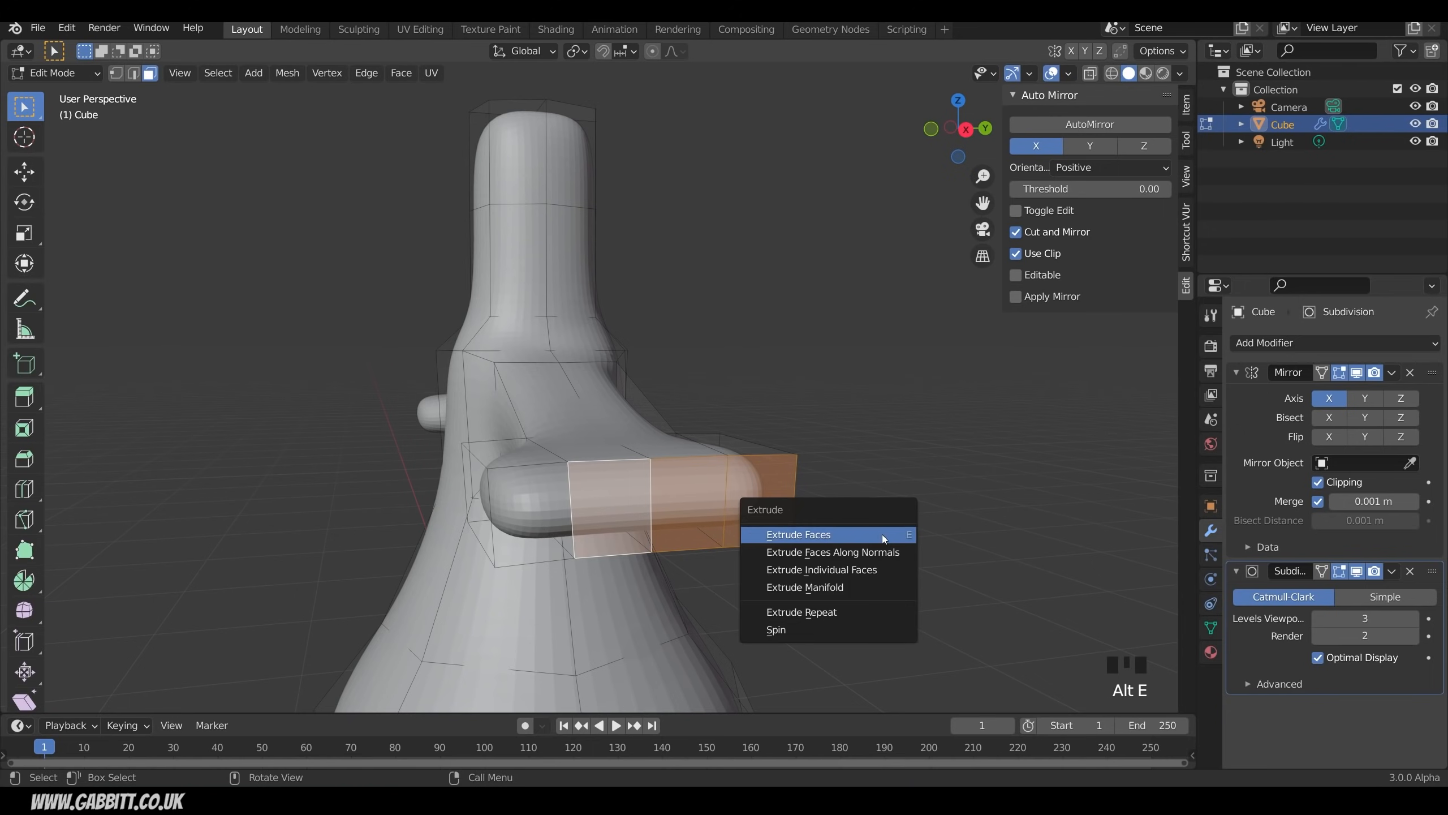
left_click(832, 572)
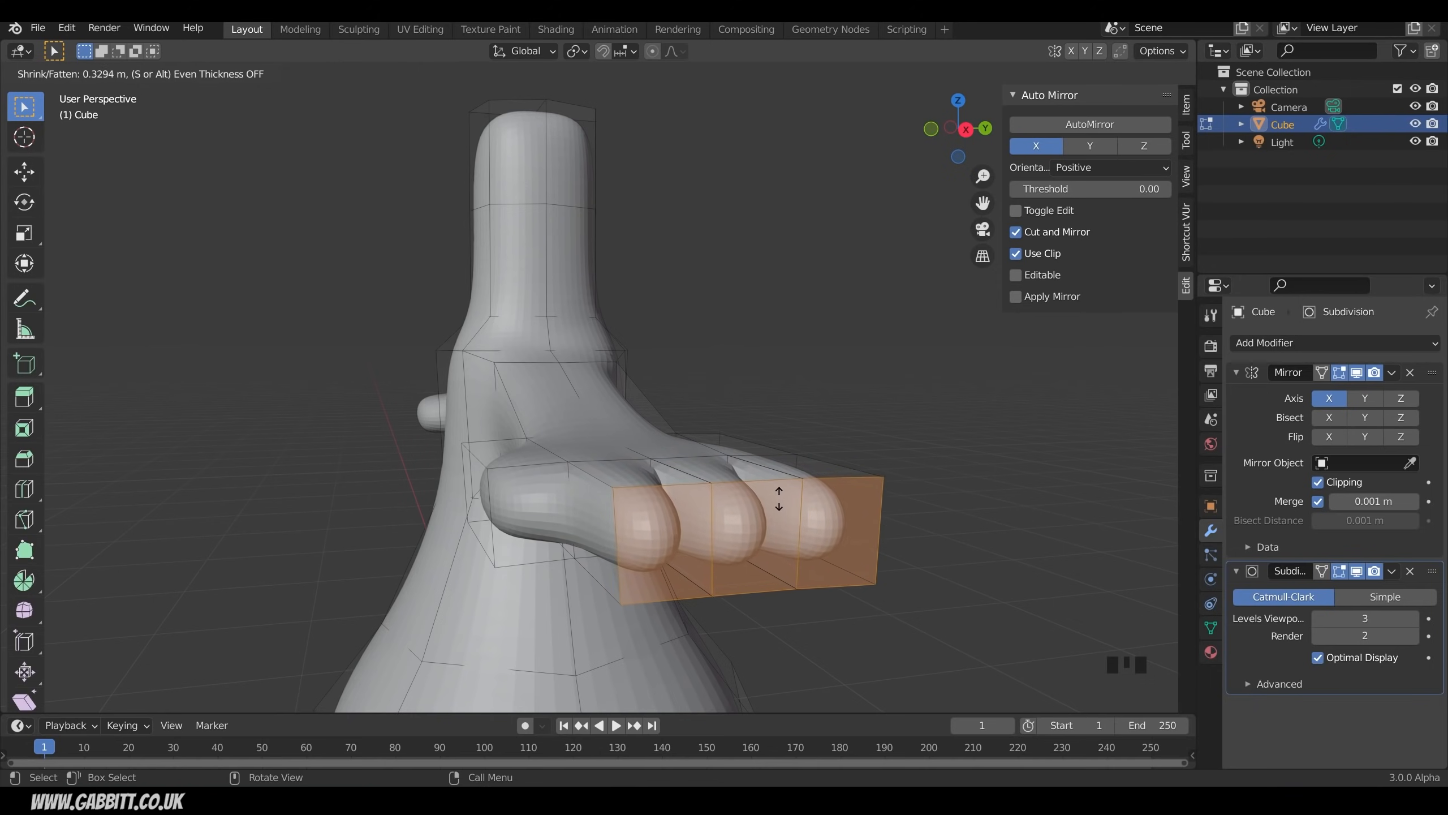
left_click(774, 485)
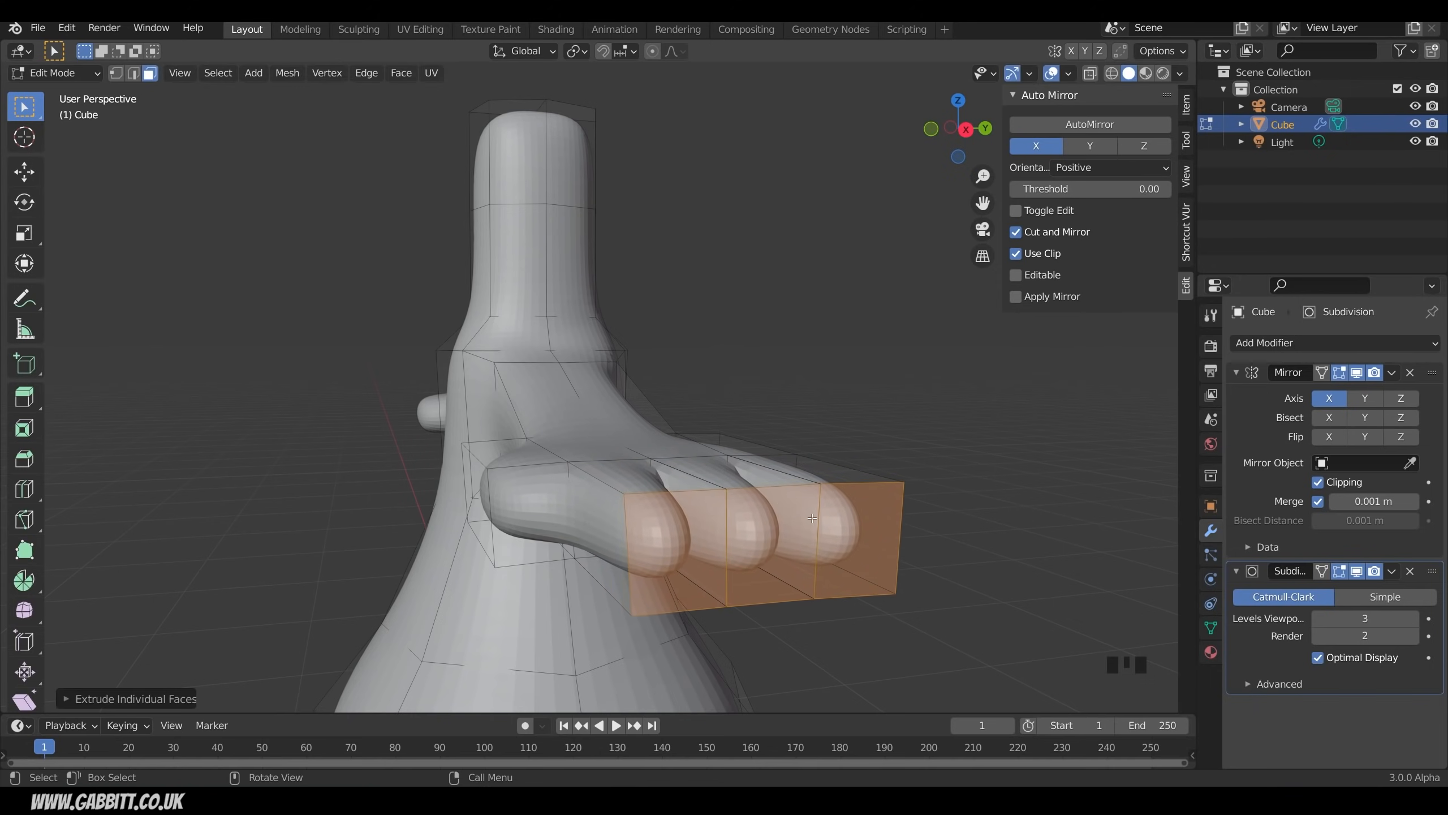
Step: Select the +Y finger's tip face and, in top view, move it outward in +Y to splay the finger
middle_click_drag(811, 518, 727, 468)
left_click(707, 549)
middle_click_drag(707, 549, 724, 534)
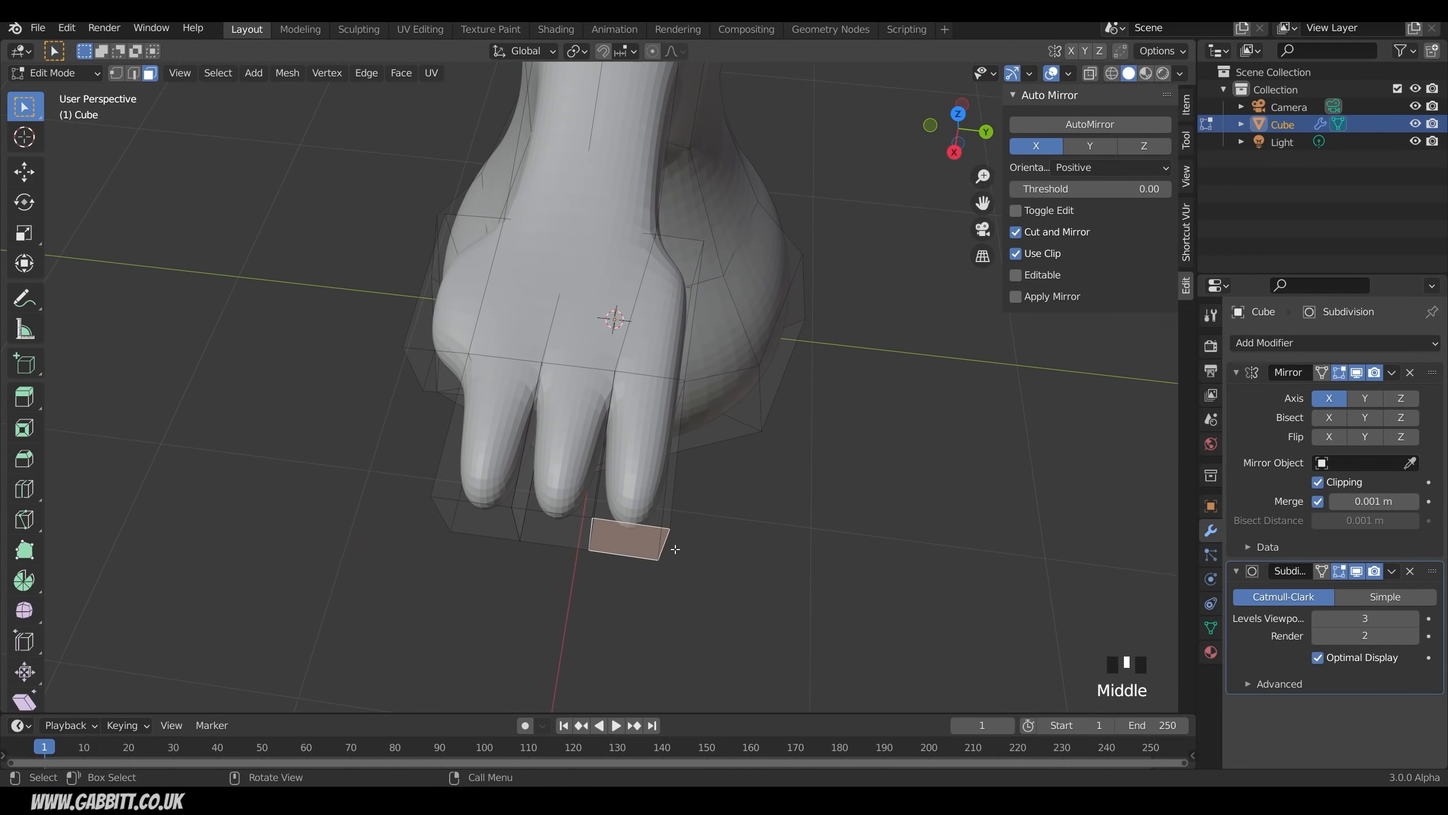
key("KP_7")
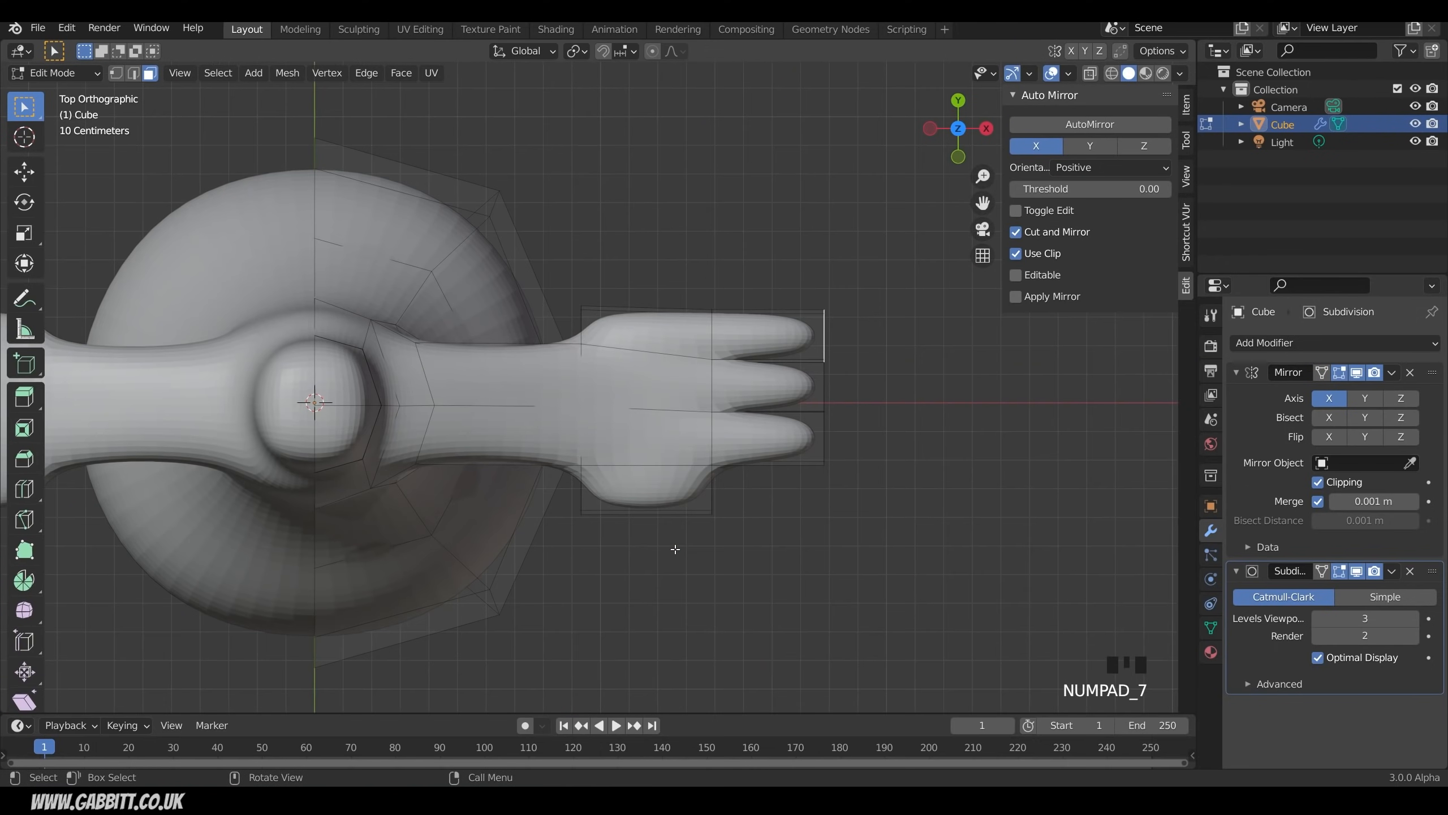
key("g")
left_click(836, 387)
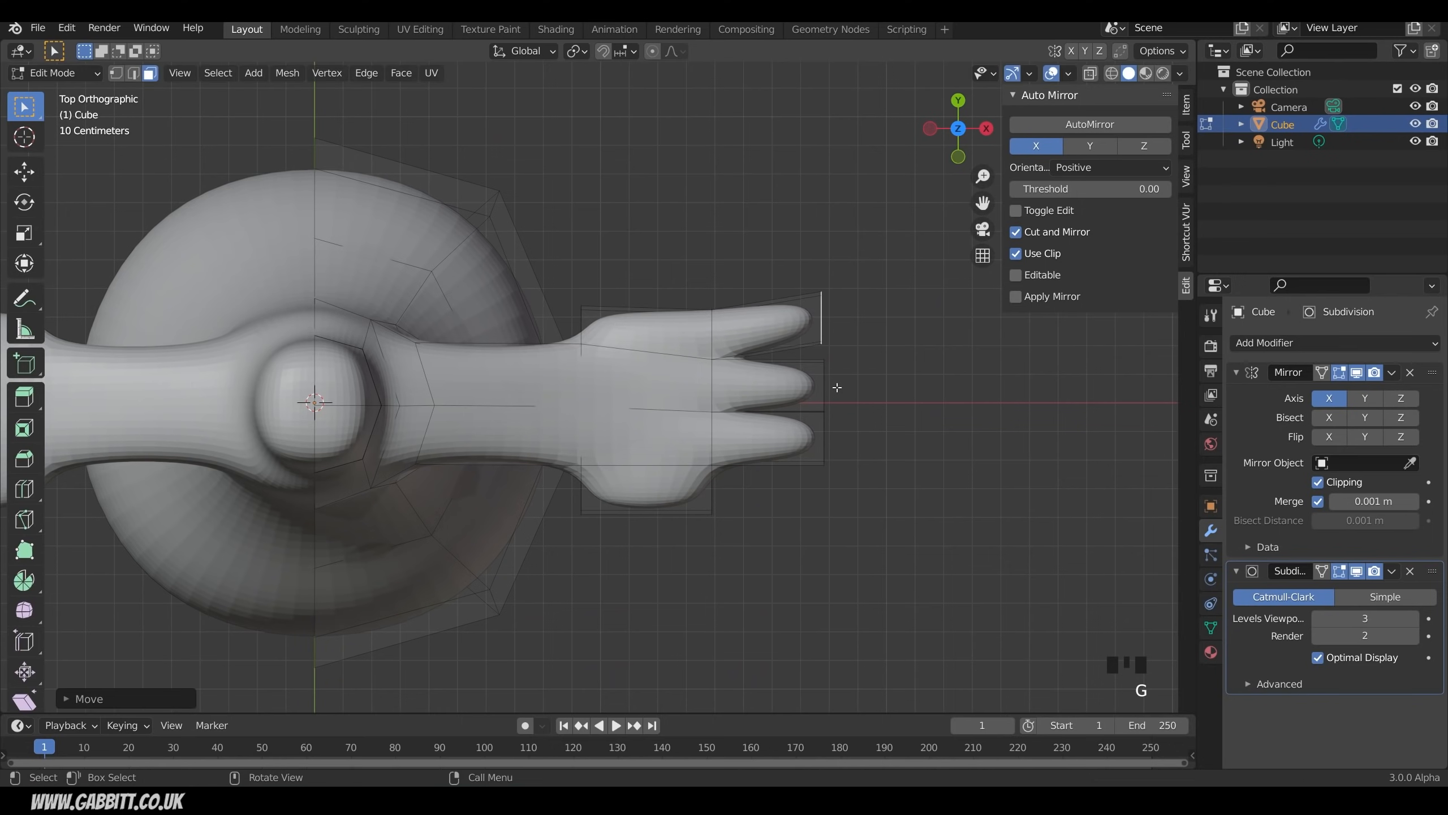
Step: Select the -Y finger's tip face and, in top view, move it outward in -Y to splay the finger
middle_click_drag(850, 442, 781, 465)
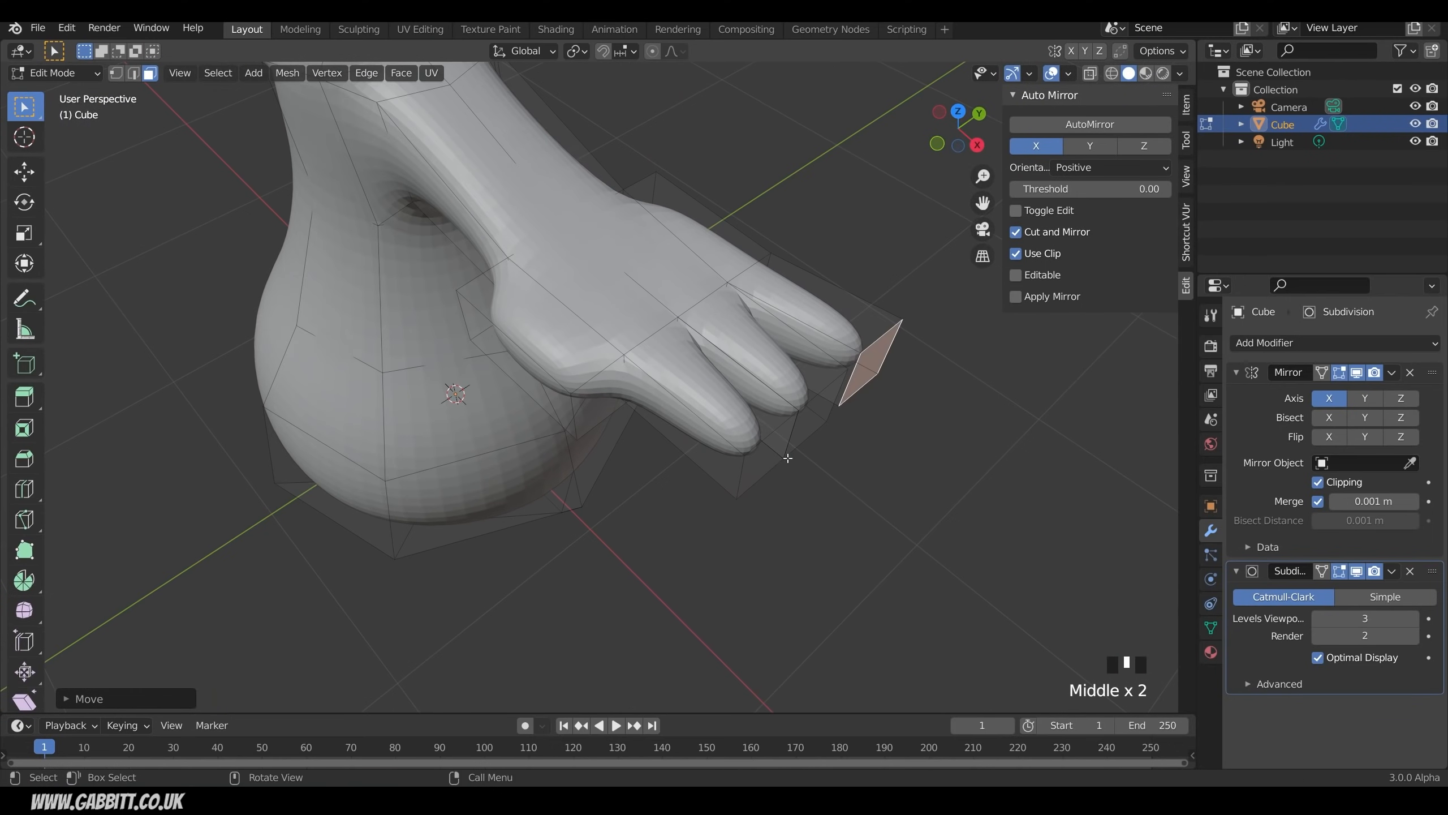
left_click(769, 459)
key("KP_7")
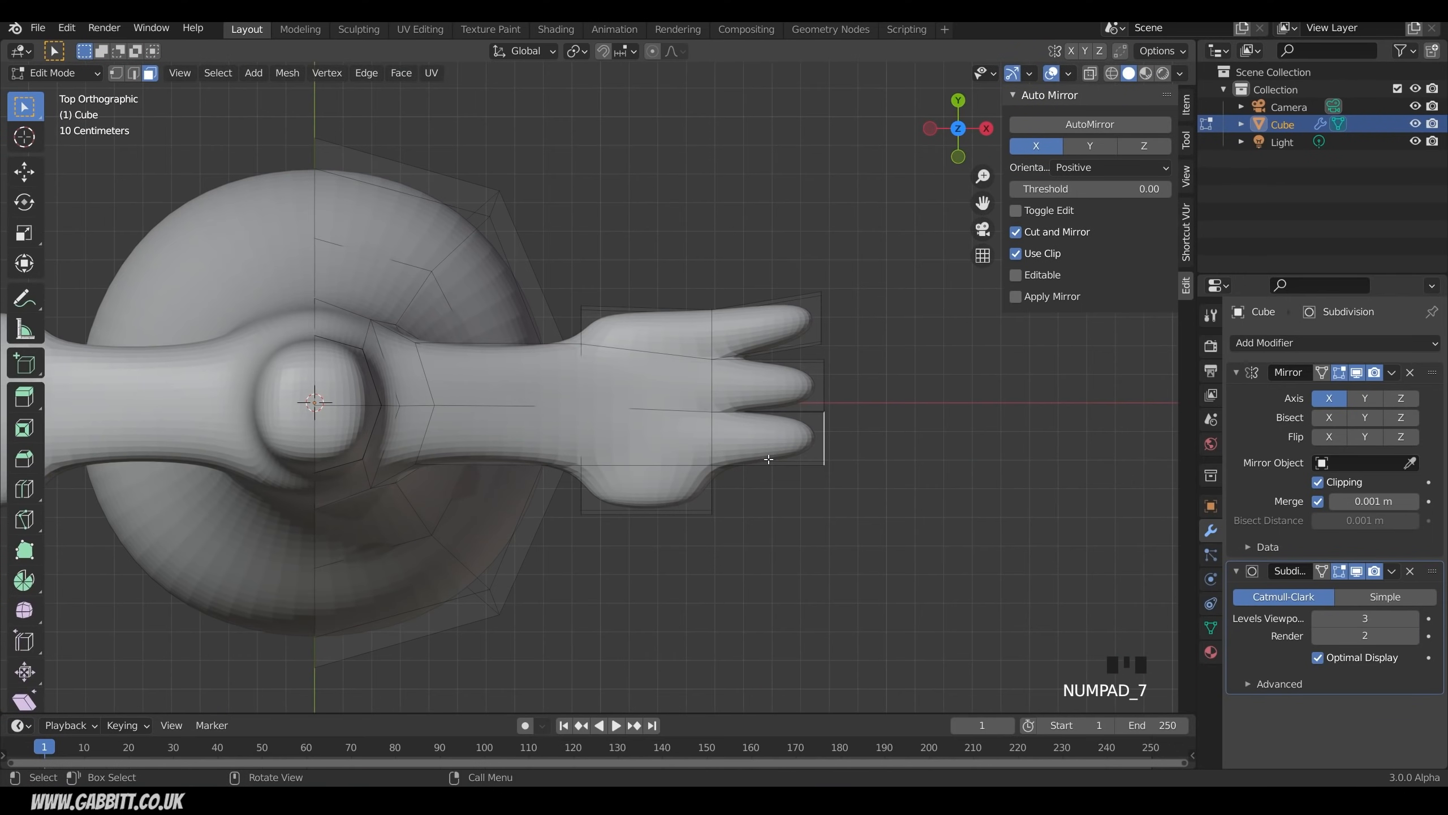
key("g")
left_click(849, 482)
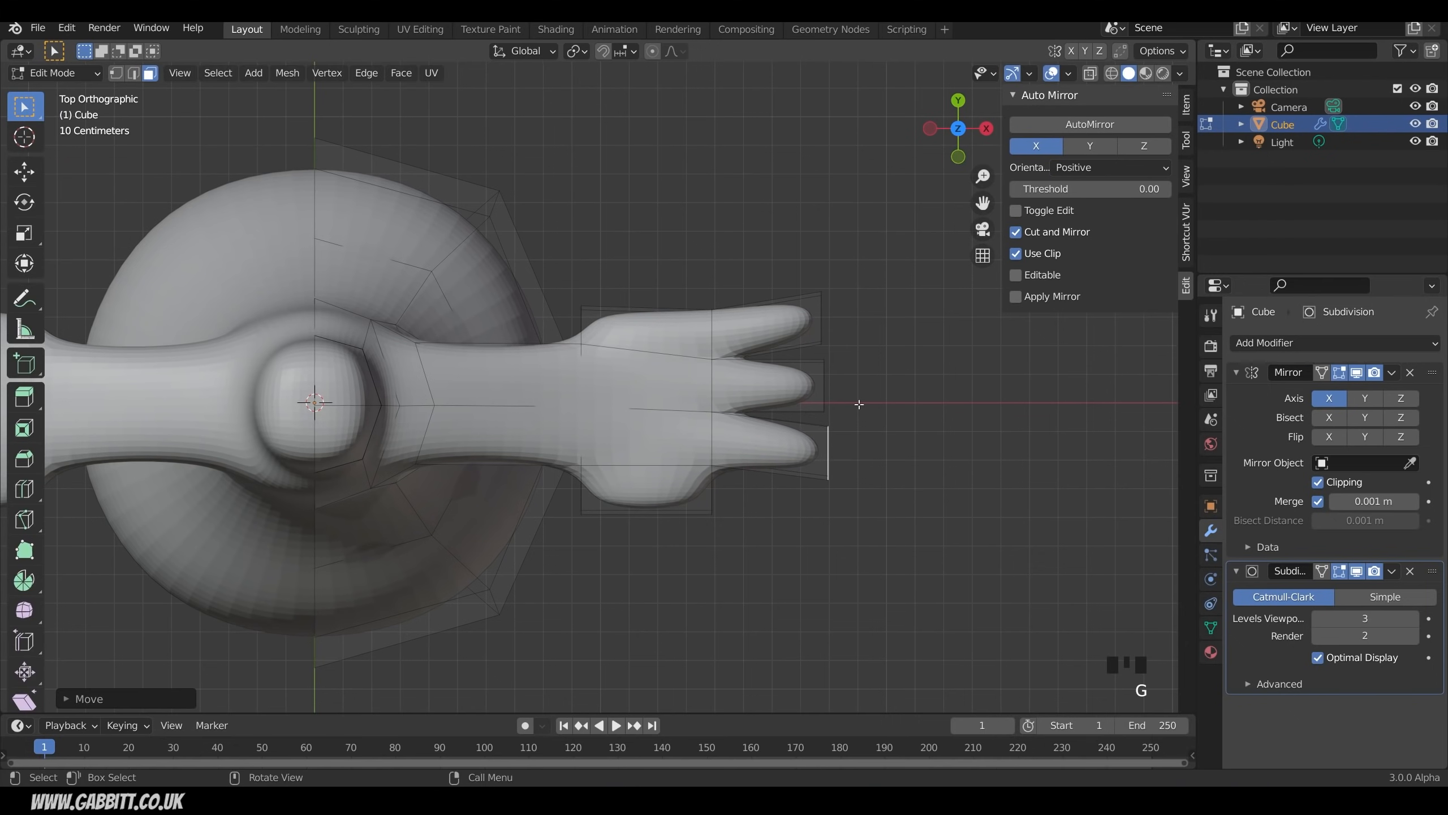
Step: Turn on X-ray and move the middle fingertip face outward along X to make that finger the longest
key("alt+z")
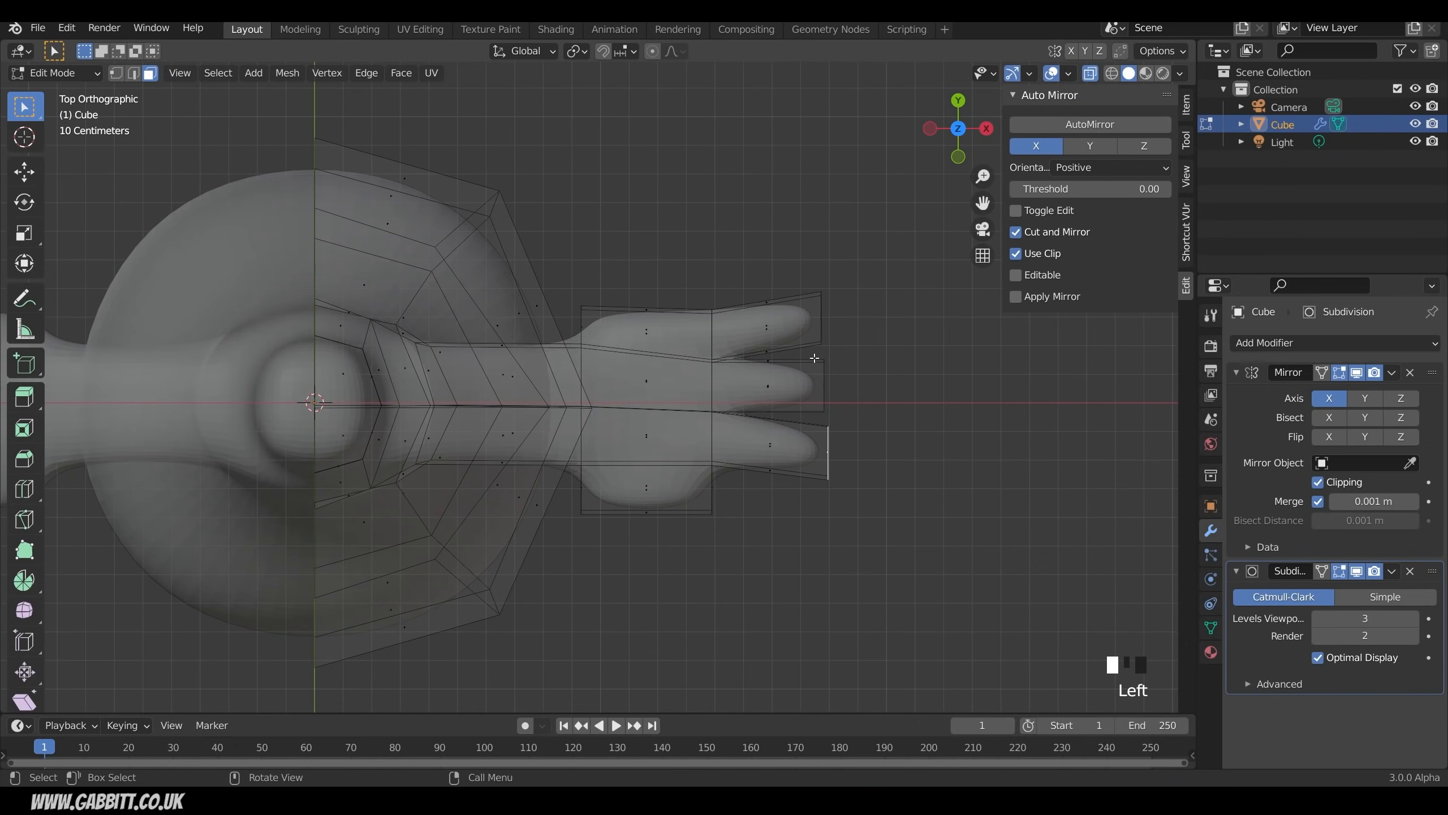
left_click(828, 380)
key("g")
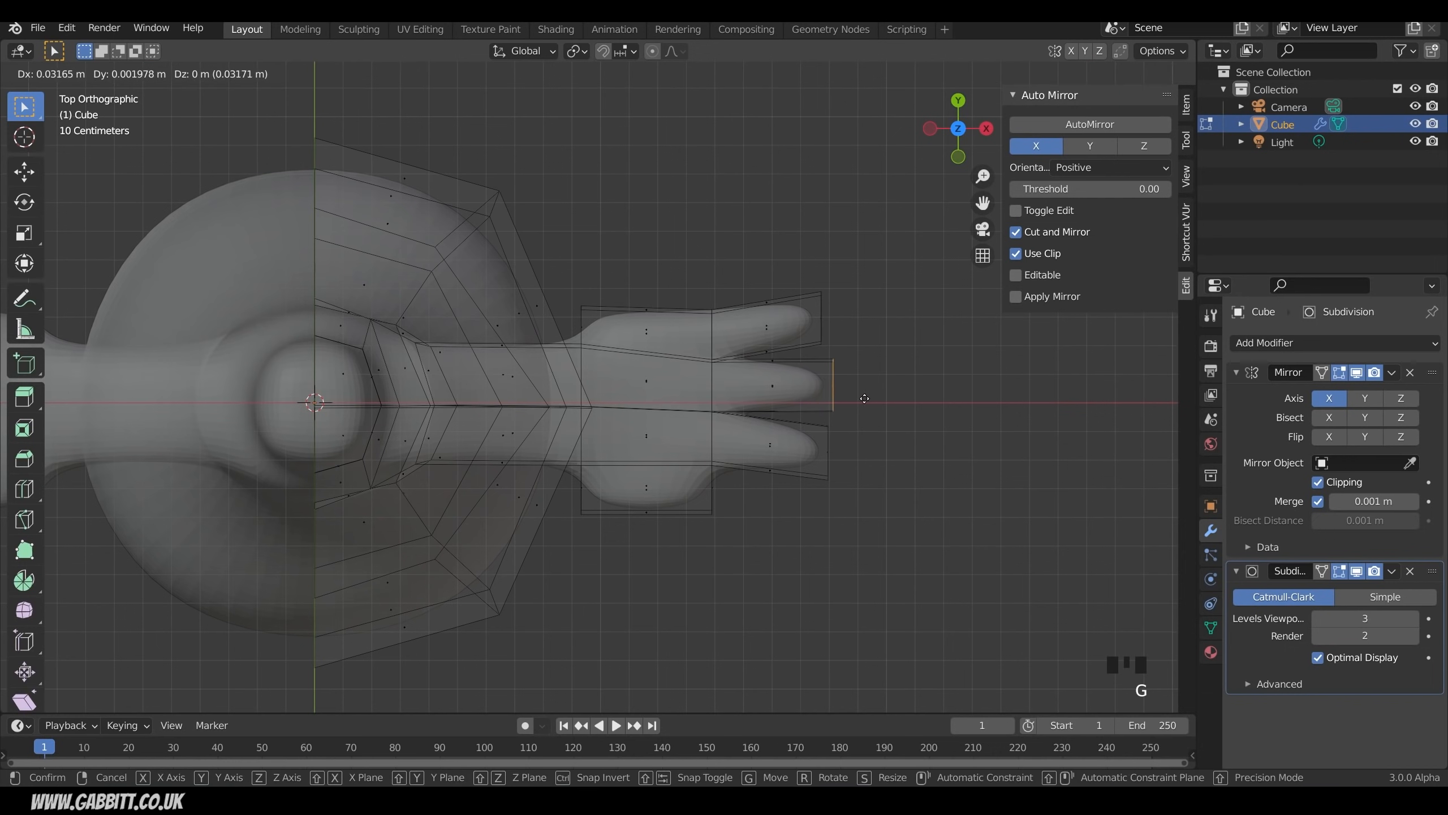
left_click(878, 398)
Step: Rotate the tip faces of the two outer fingers in top view to follow the direction of each splayed finger
left_click(834, 457)
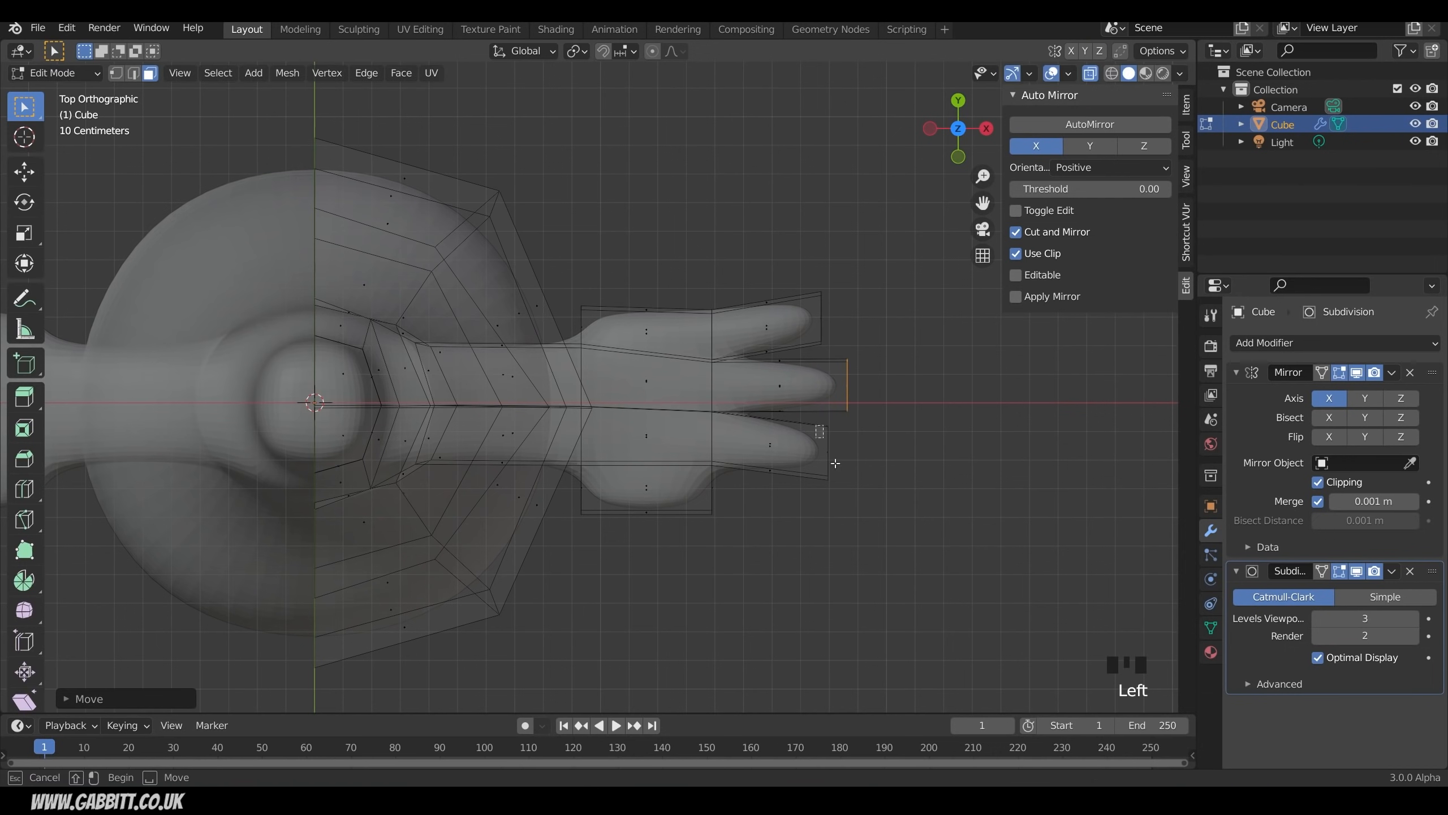
key("r")
left_click(953, 508)
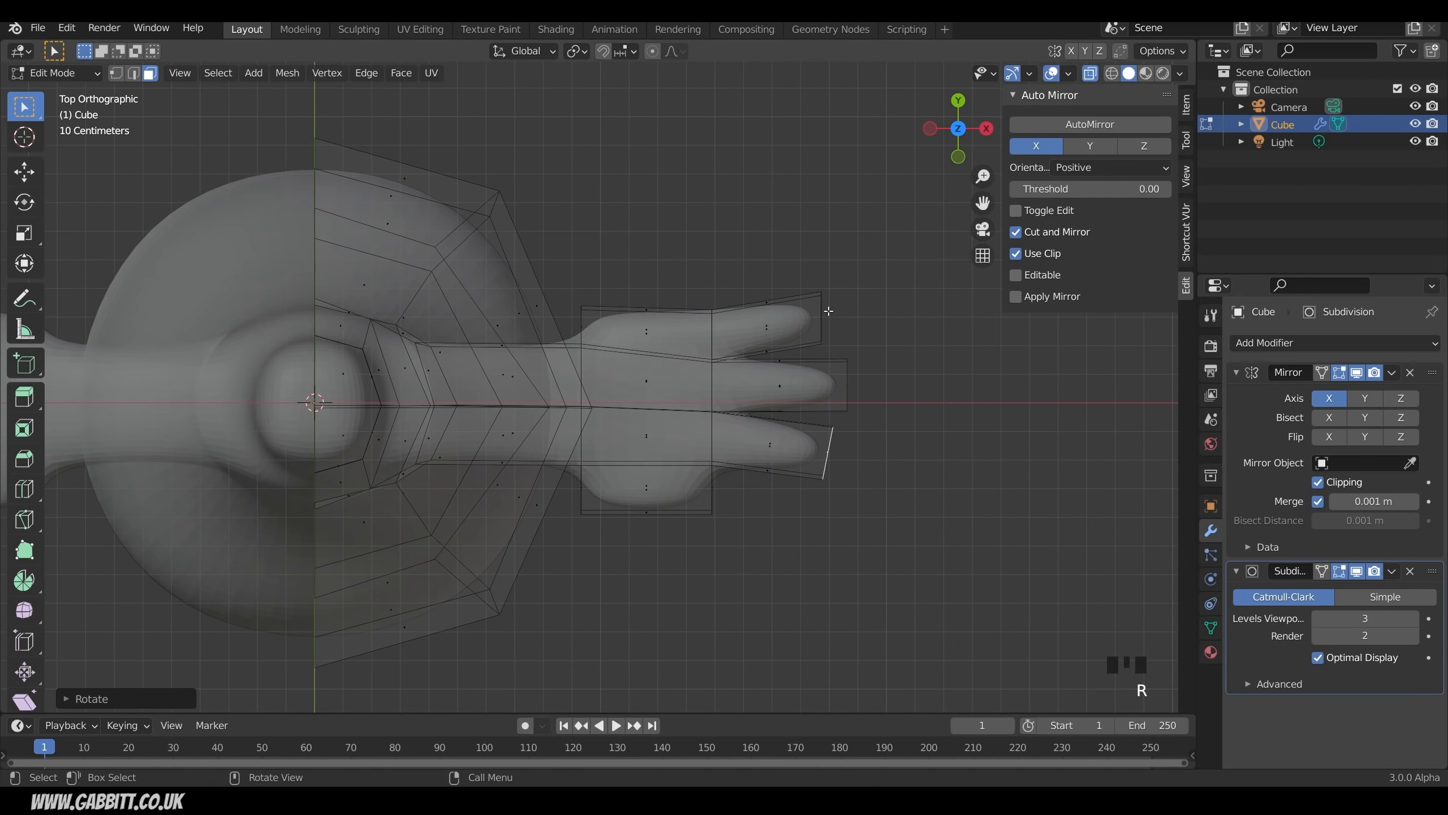
left_click_drag(800, 282, 847, 360)
key("r")
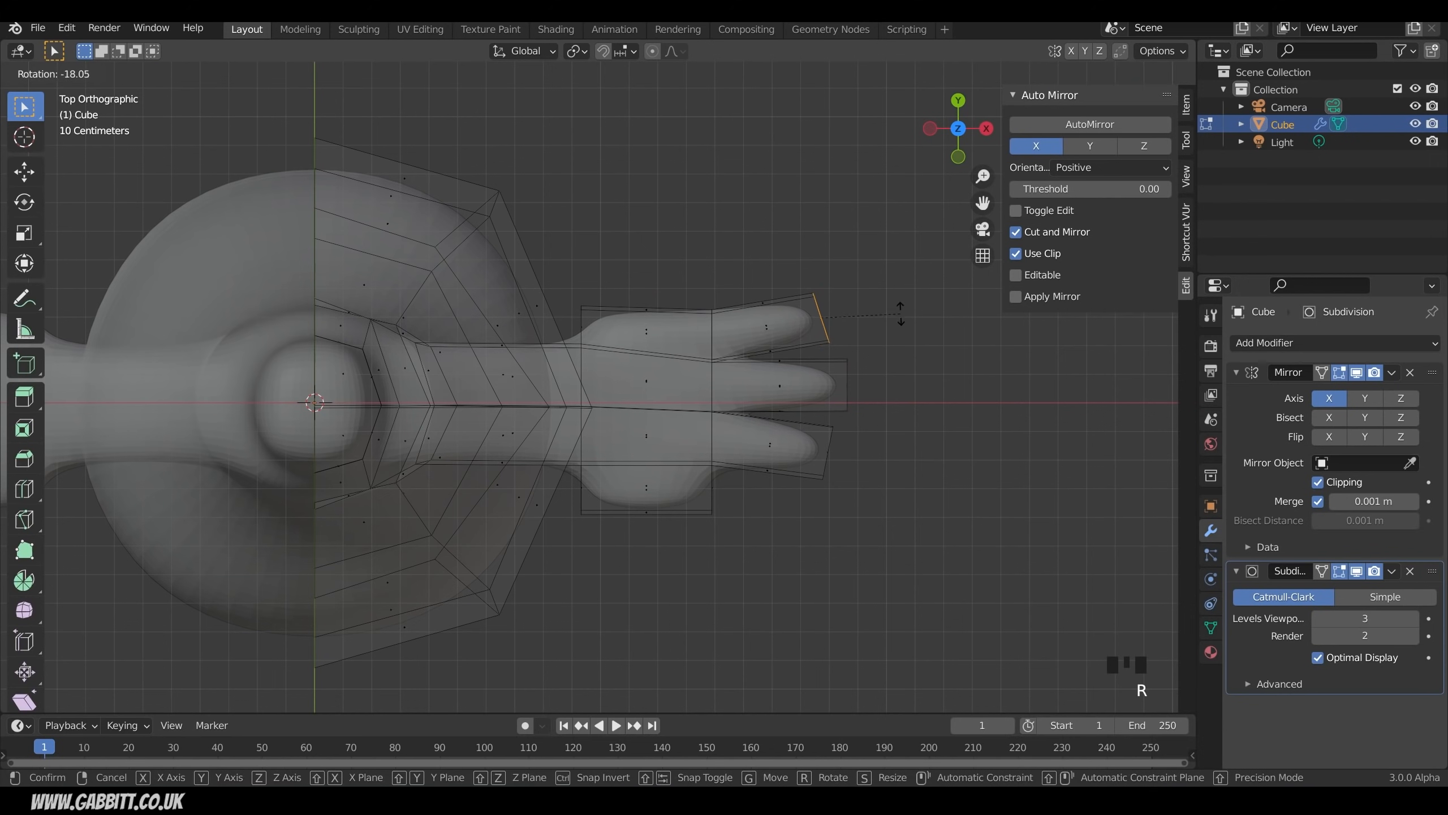
left_click(906, 319)
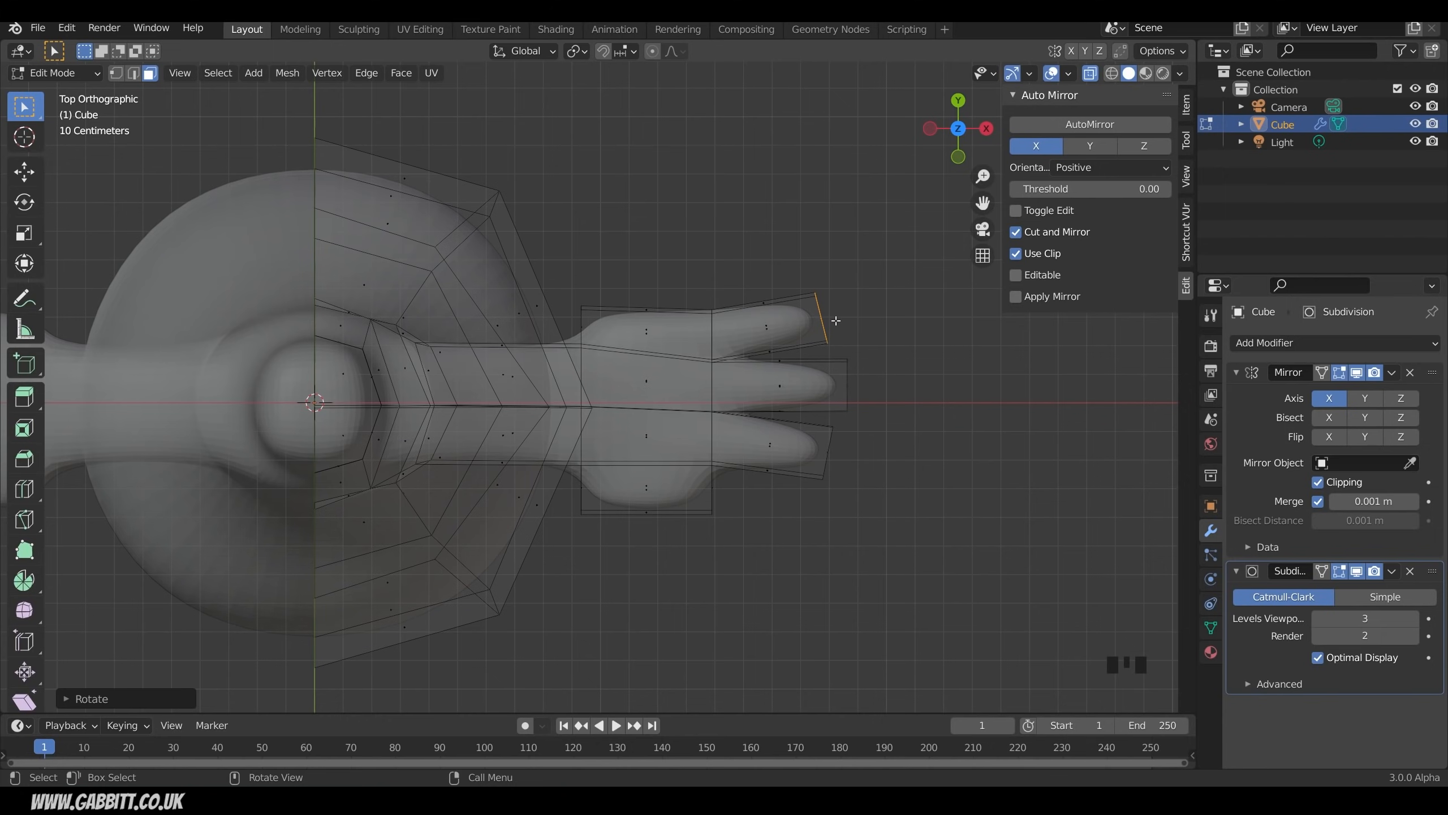
Step: Select the hand's wrist-side corner edge on the +Y side and move it about 0.10 m outward in X
key("2")
left_click(586, 311)
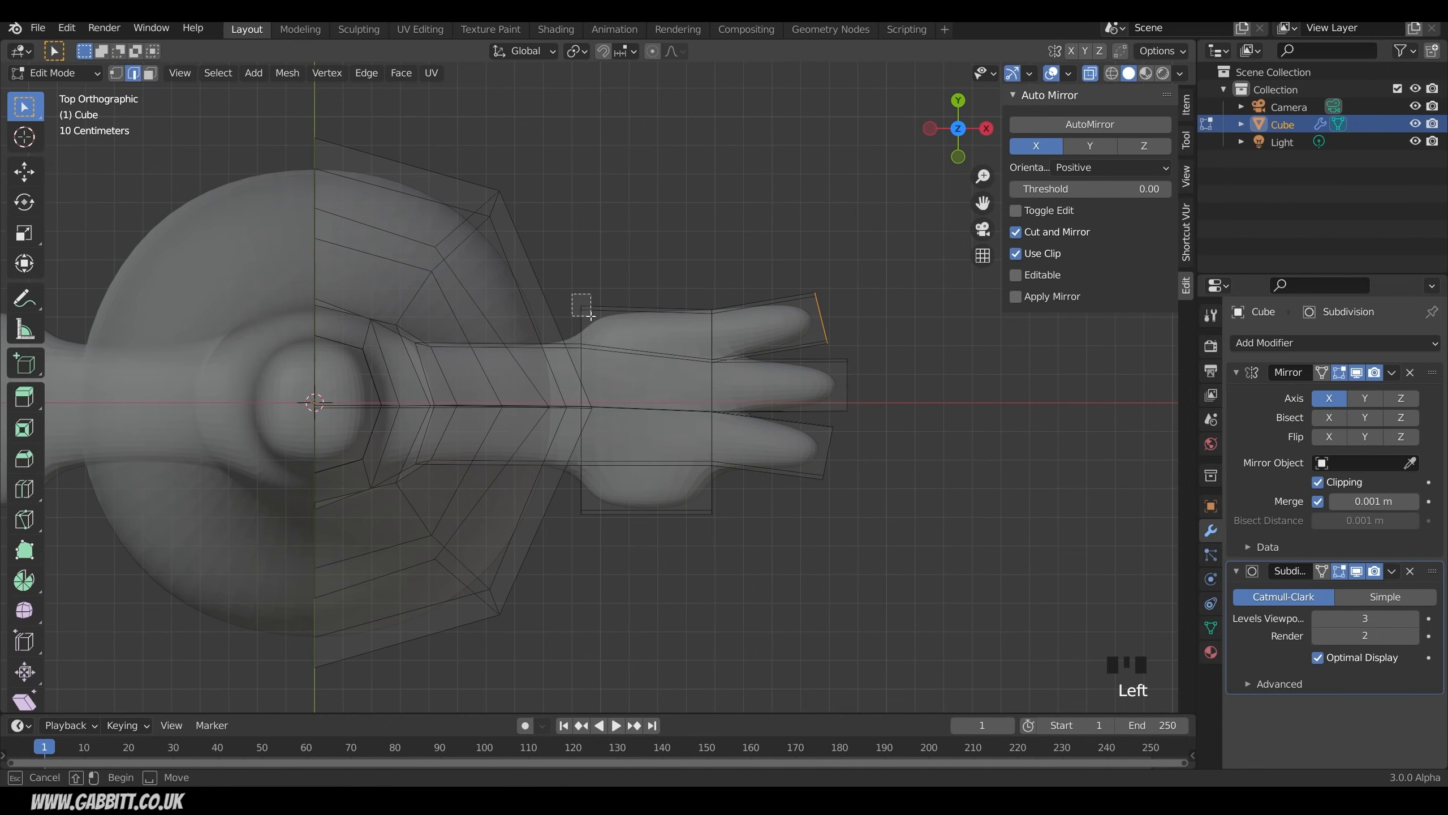
key("g")
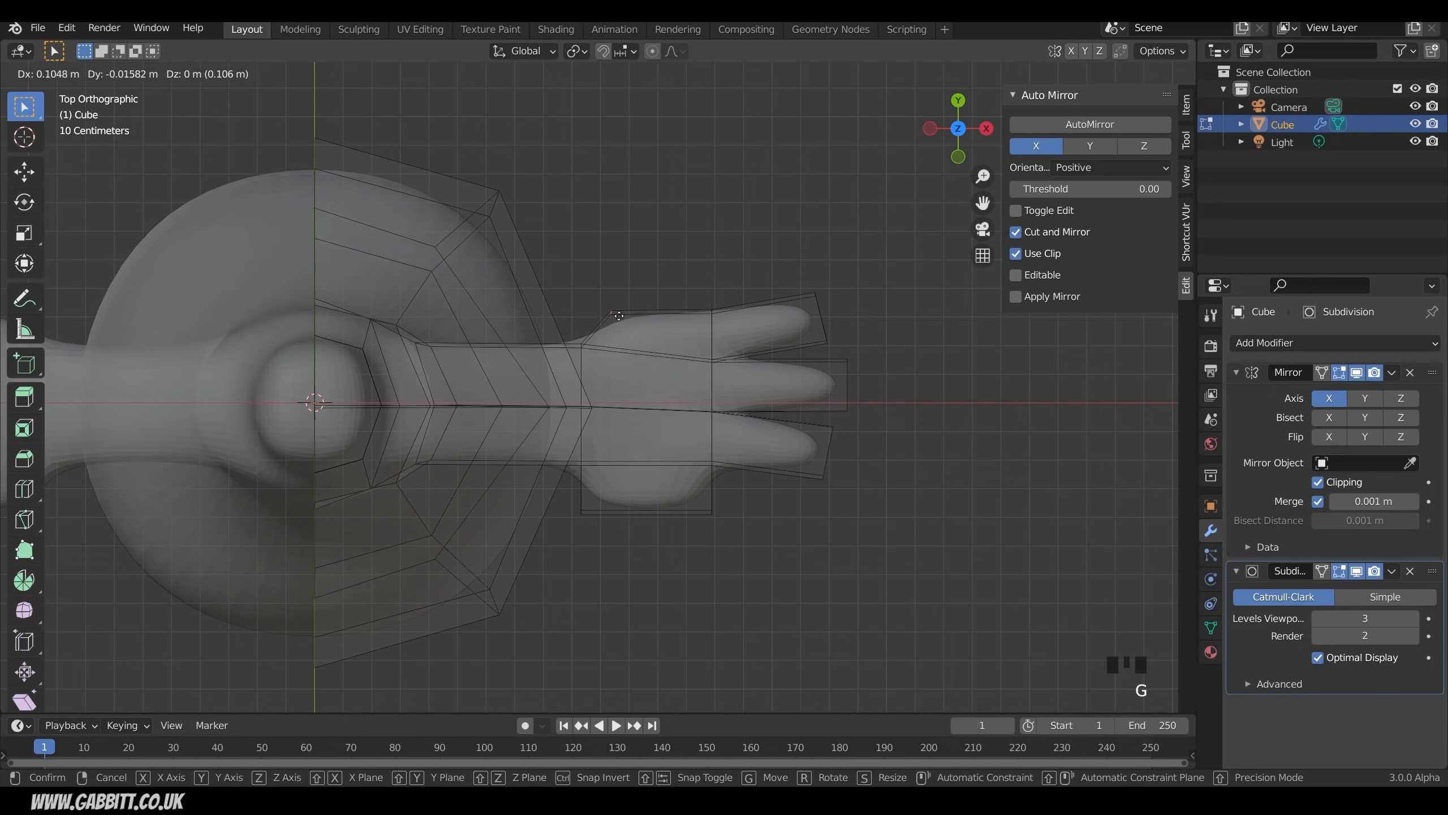
left_click(618, 318)
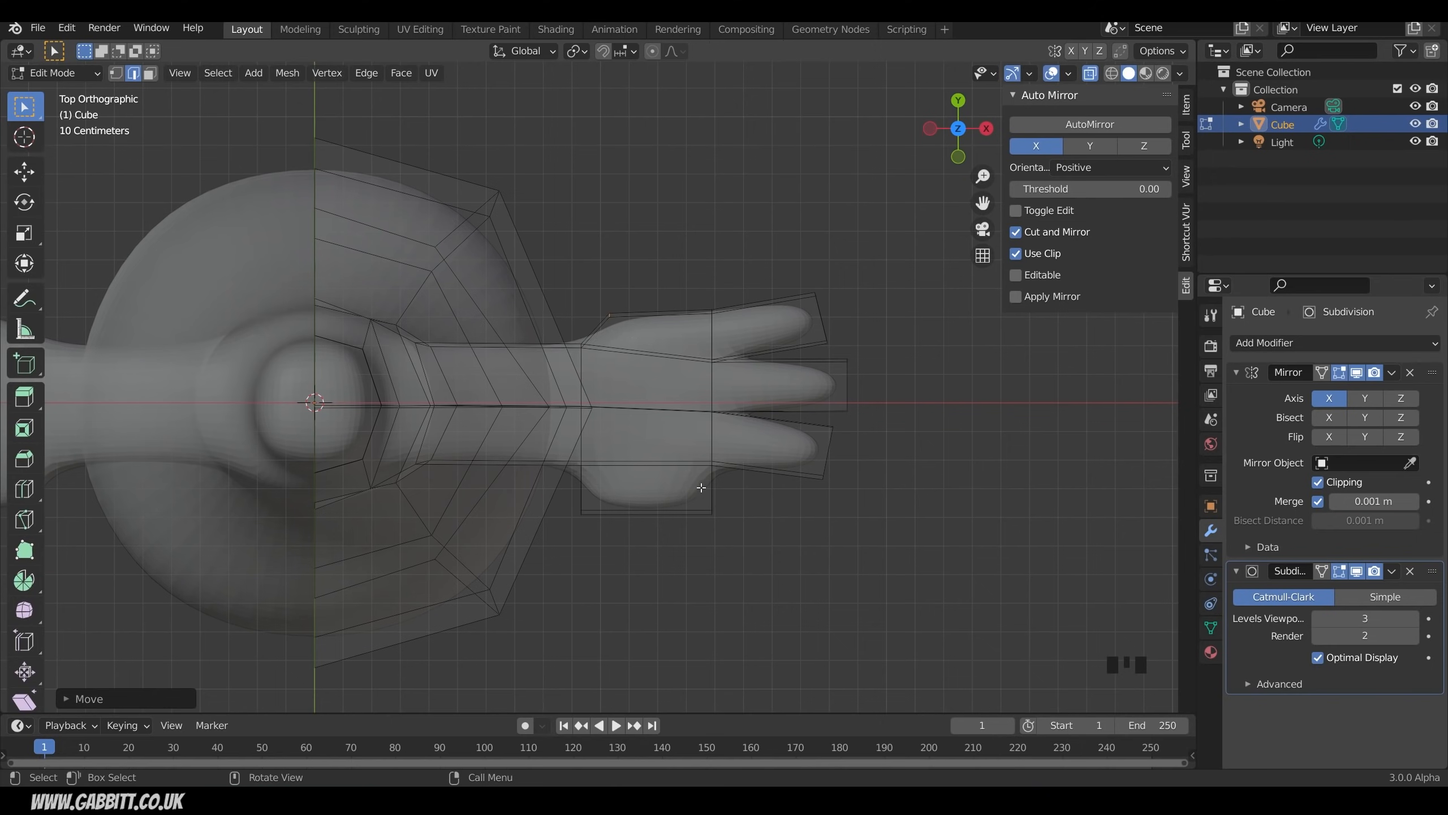
Step: Move the hand's finger-side edge on -Y about 0.06 m inward in X, and its outer corner edge slightly toward +Y
left_click(735, 518)
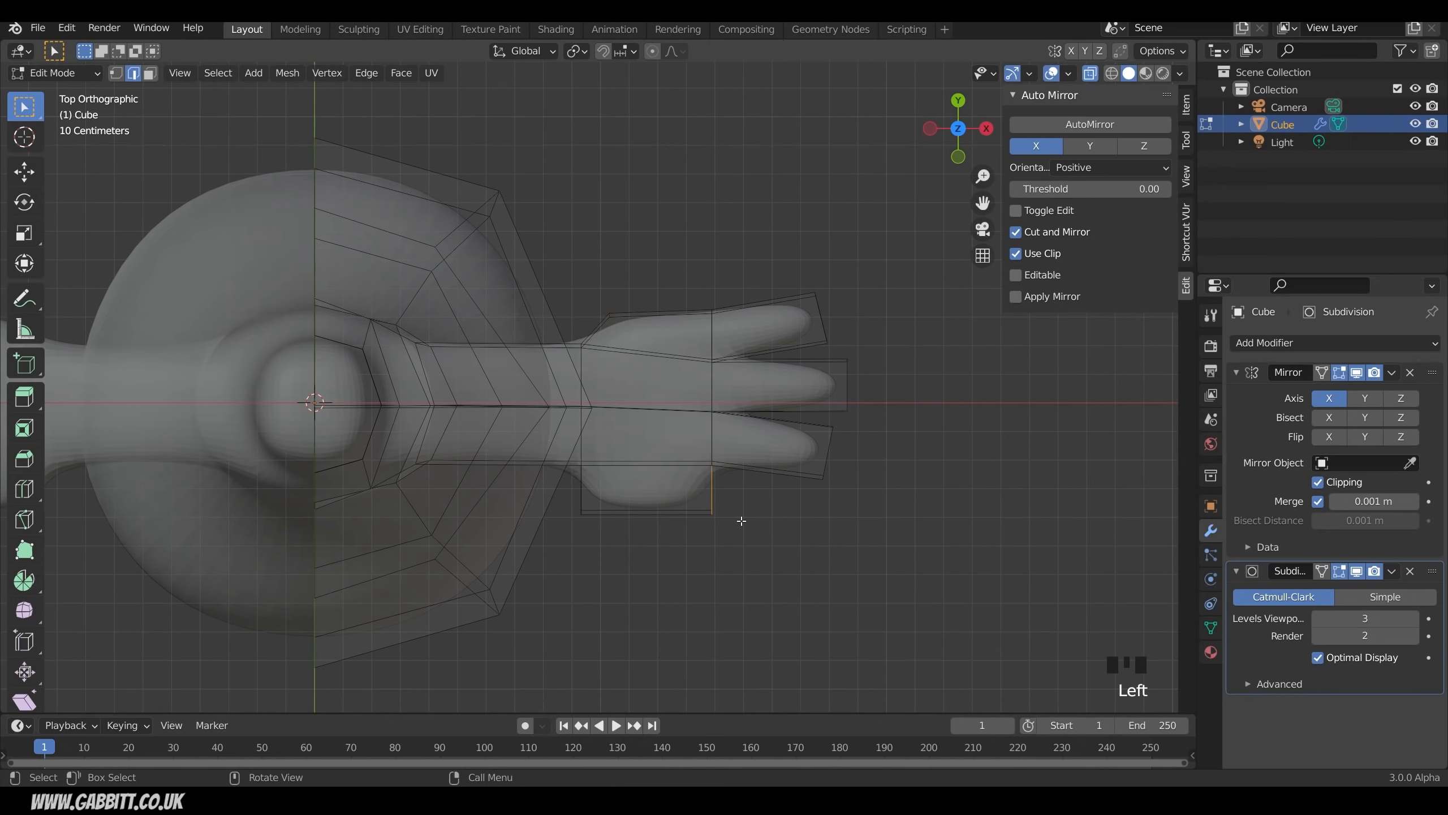
key("g")
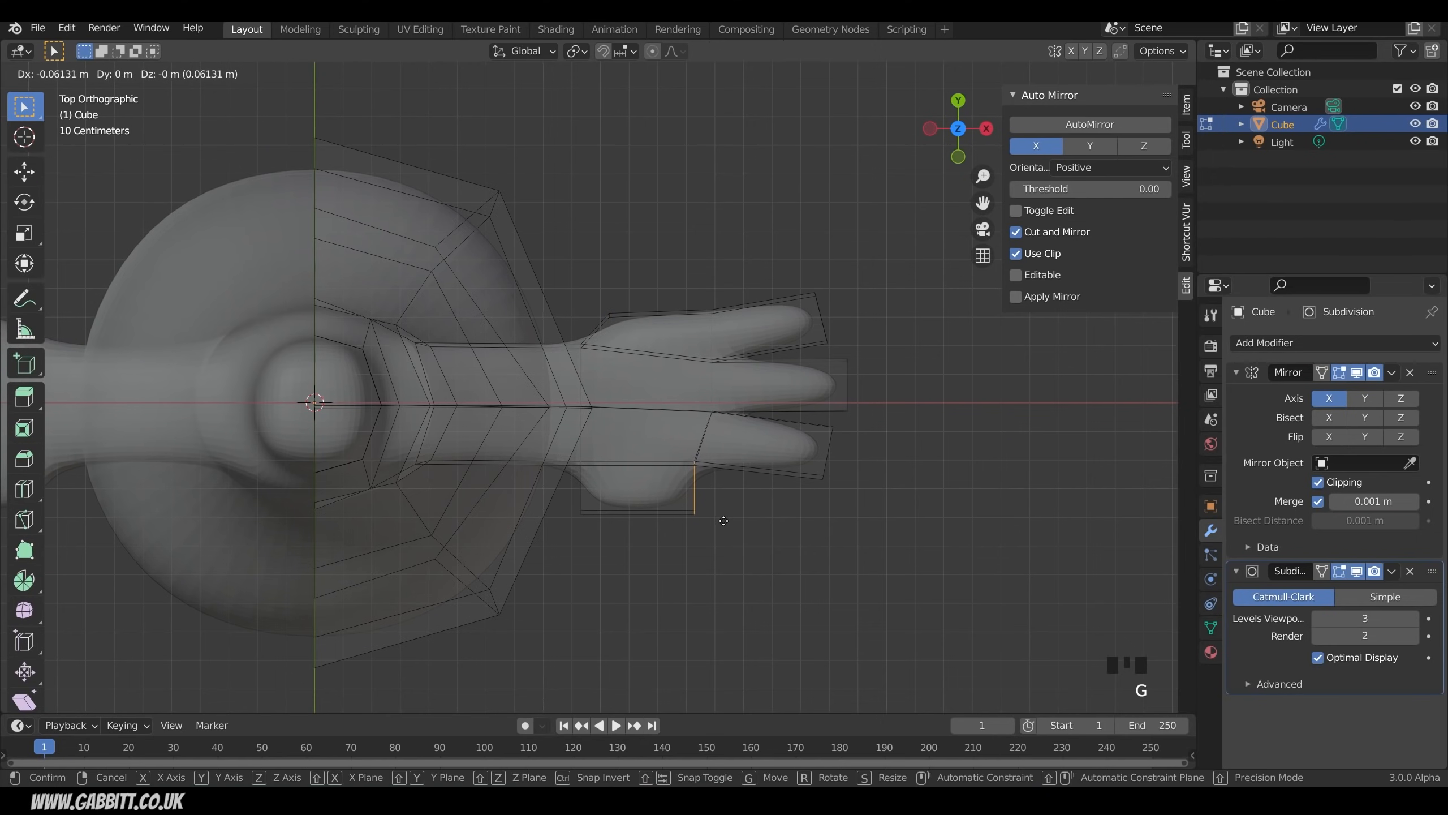
left_click(723, 520)
left_click(710, 533)
key("g")
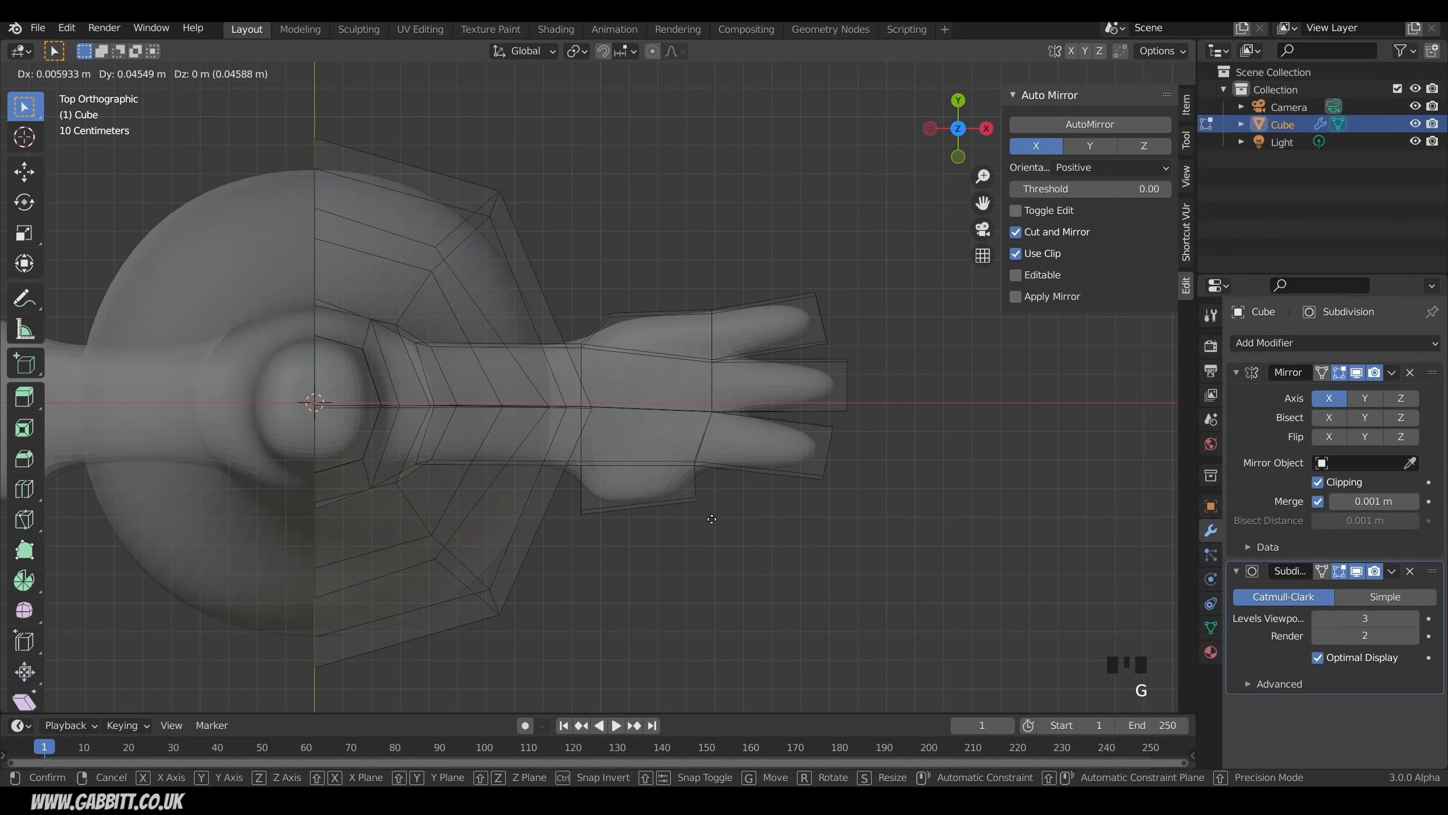
left_click(712, 507)
Step: Move the wrist-side corner edge on the hand's -Y side outward in X to slant the thumb's base face
left_click(610, 522)
key("g")
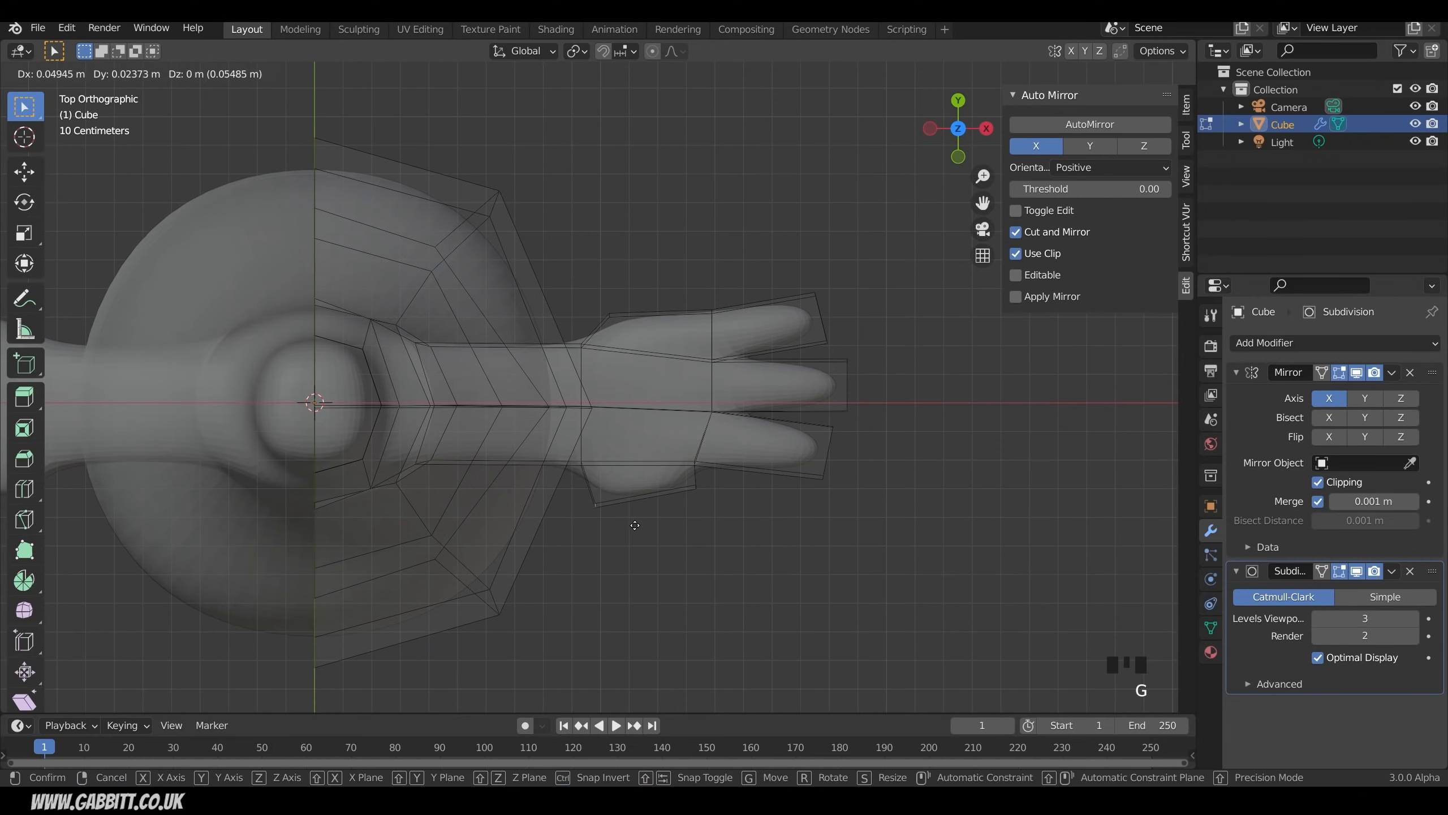
left_click(669, 528)
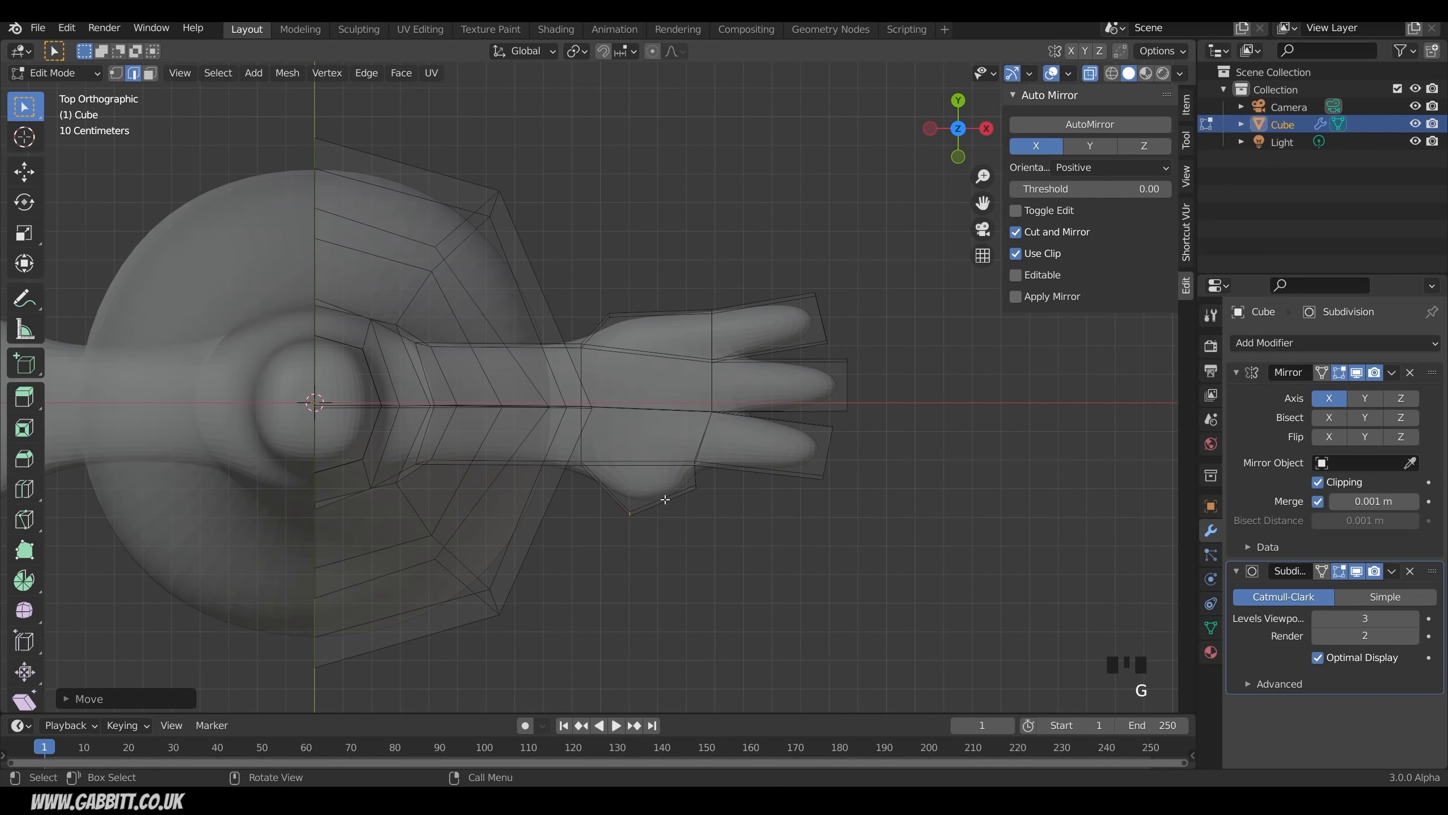
left_click(24, 298)
left_click_drag(630, 538, 639, 638)
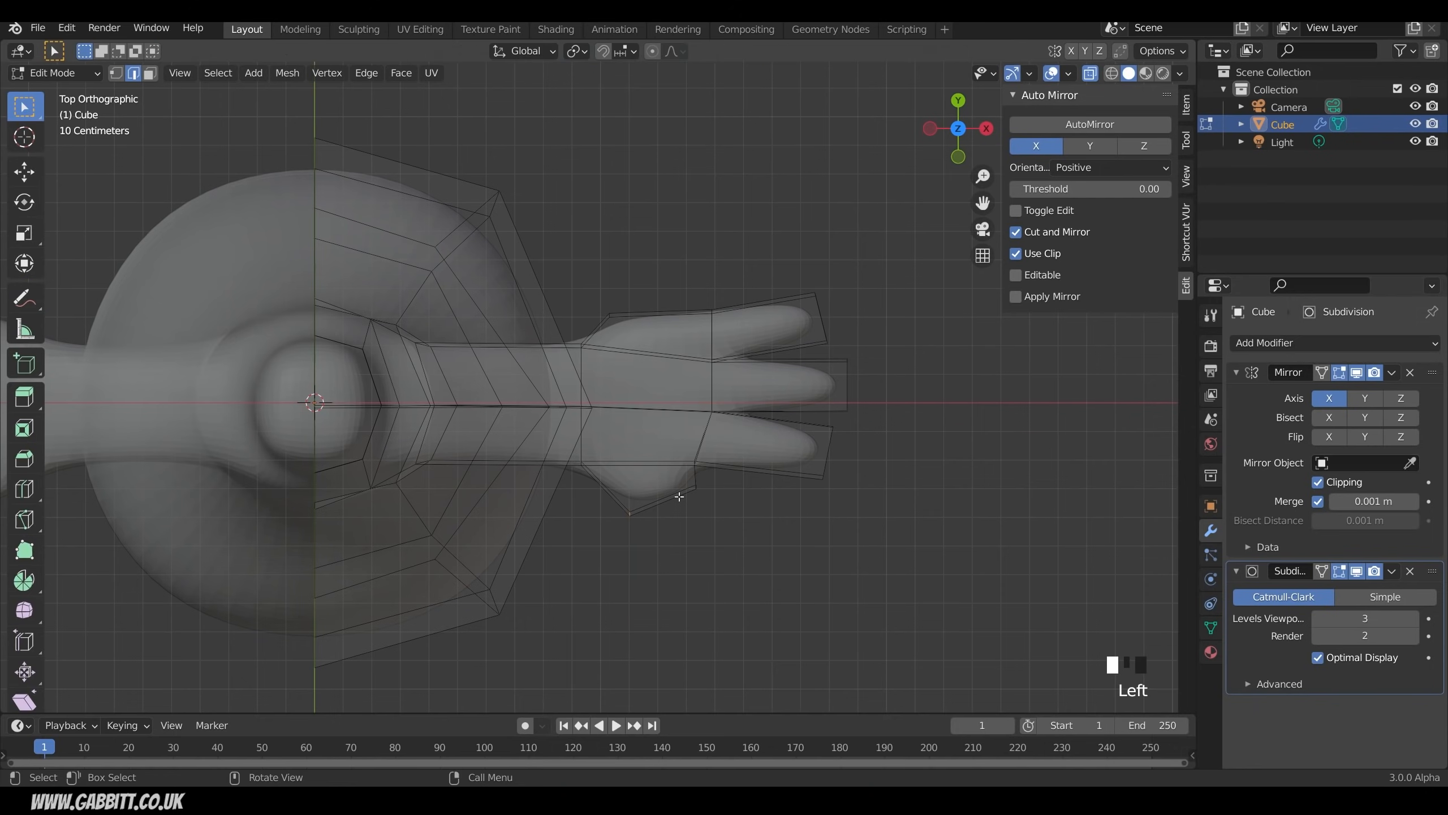
Step: Extrude the slanted -Y face of the hand into a thumb and shift its tip toward the fingers
key("e")
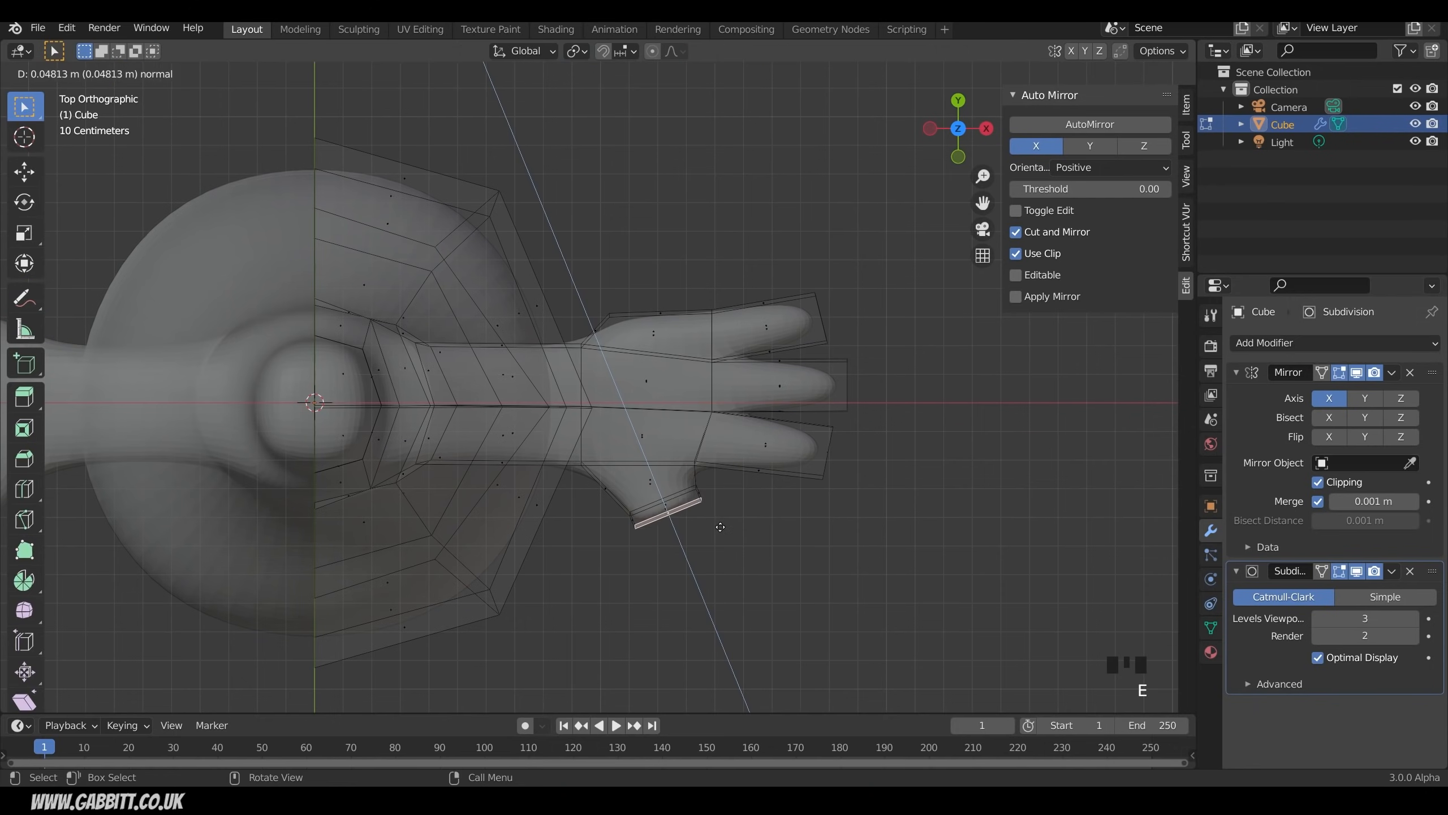
left_click(754, 563)
key("g")
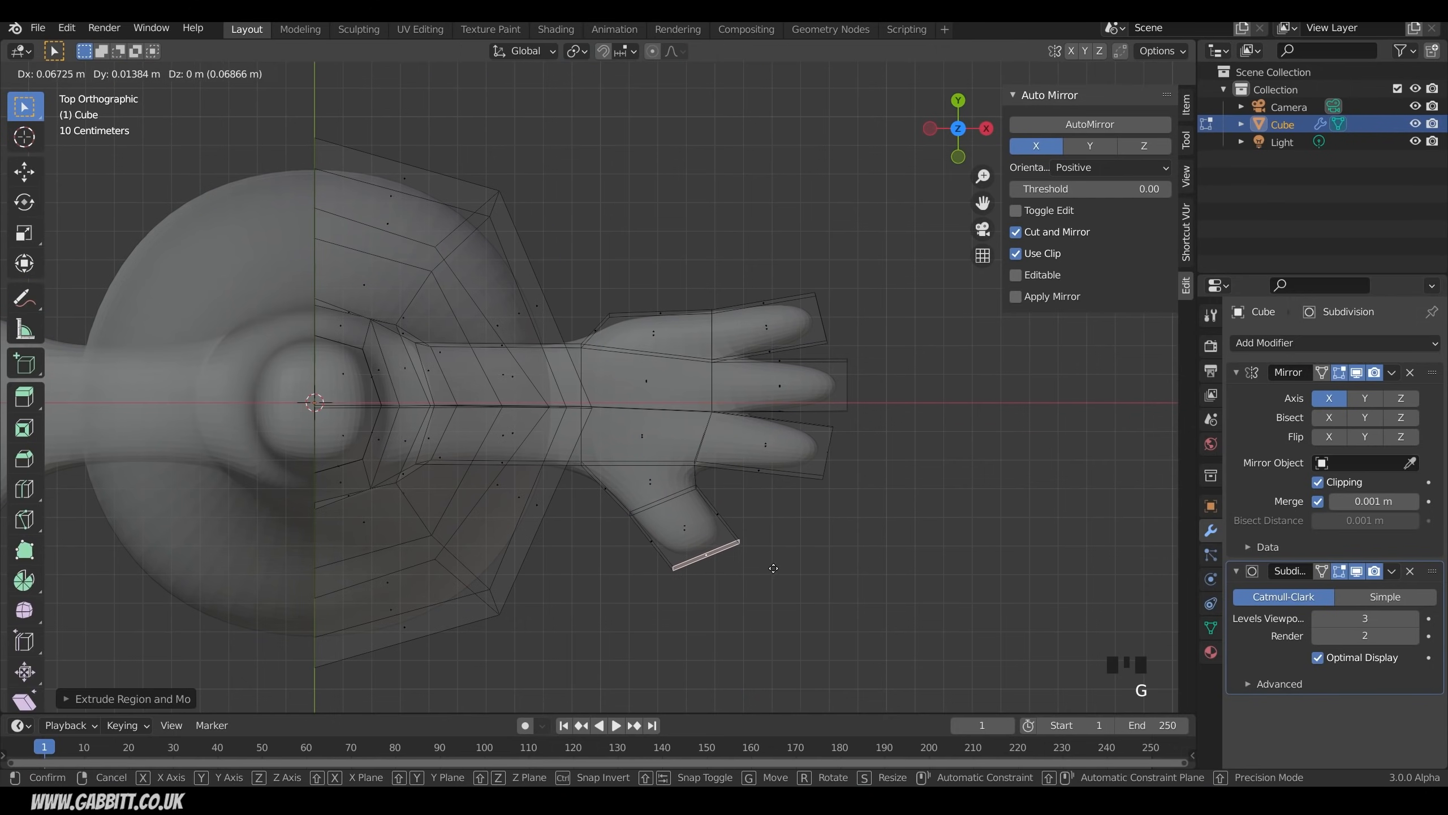
left_click(929, 565)
Step: Rotate the thumb's tip face to follow the thumb's direction and move it farther outward
key("r")
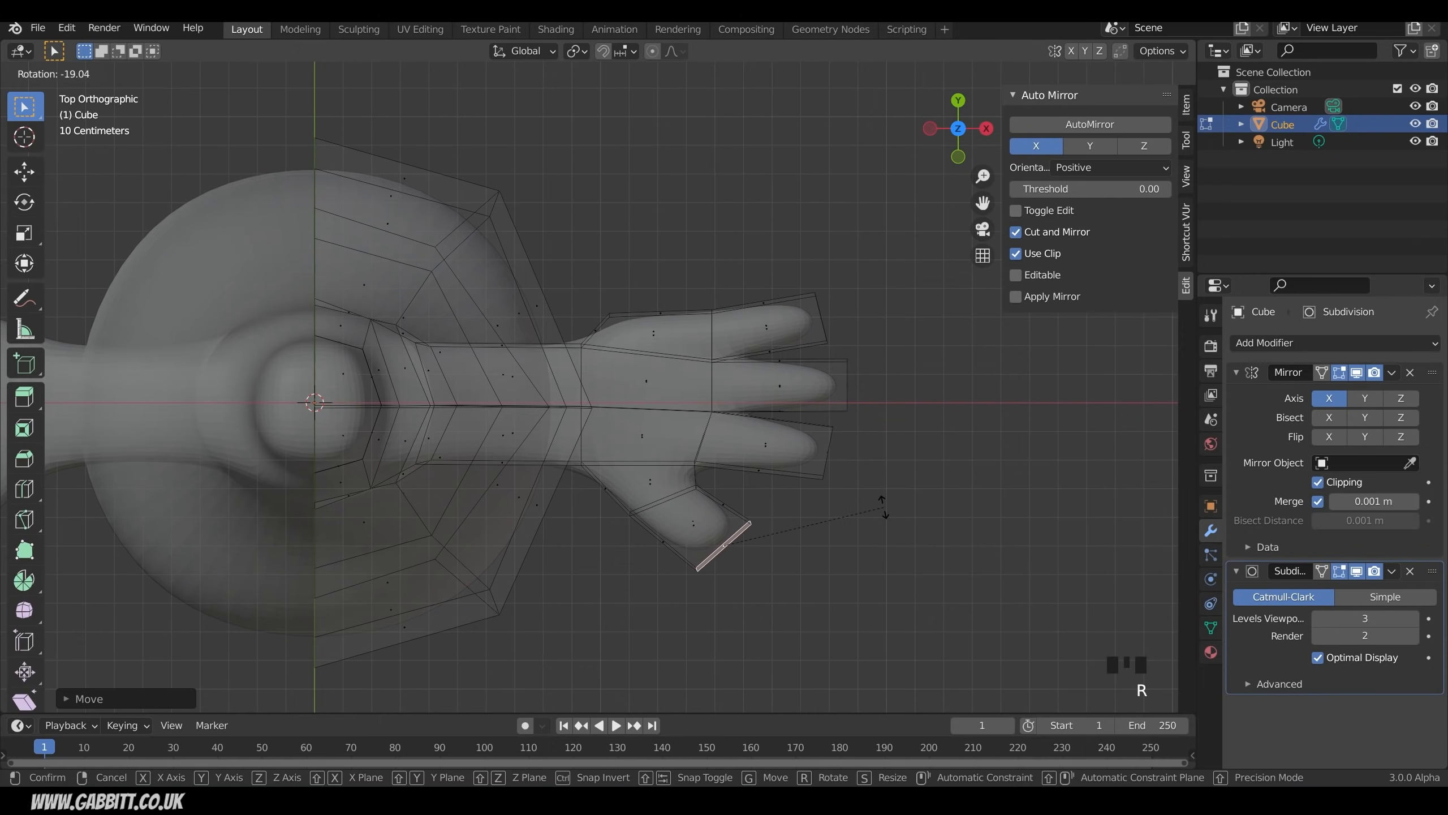
left_click(863, 500)
key("g")
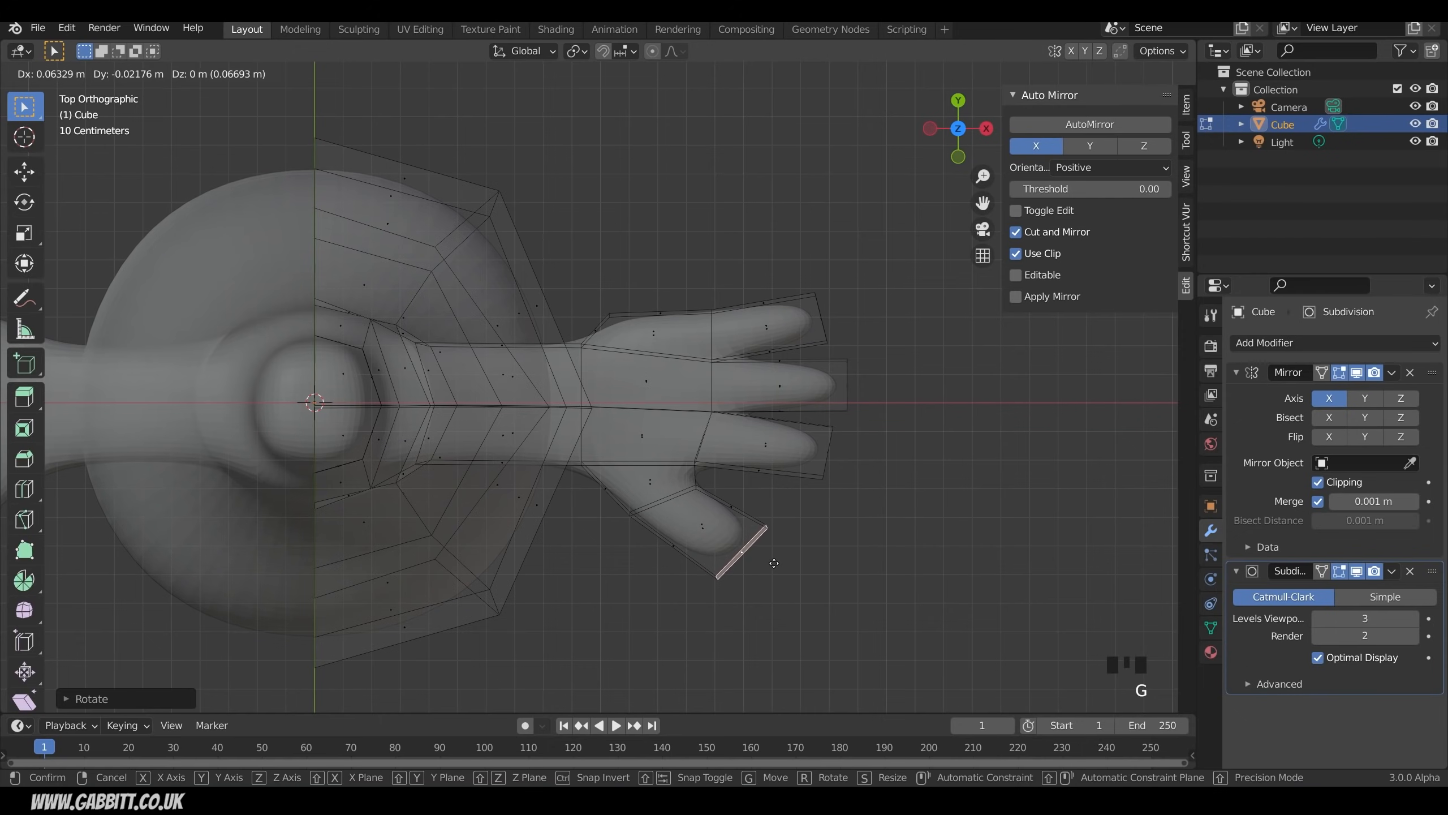
left_click(799, 599)
Step: Select the entire hand and, in front view, rotate and lower it so the arm slopes downward
middle_click_drag(798, 600, 724, 475)
scroll(774, 493, "down", 3)
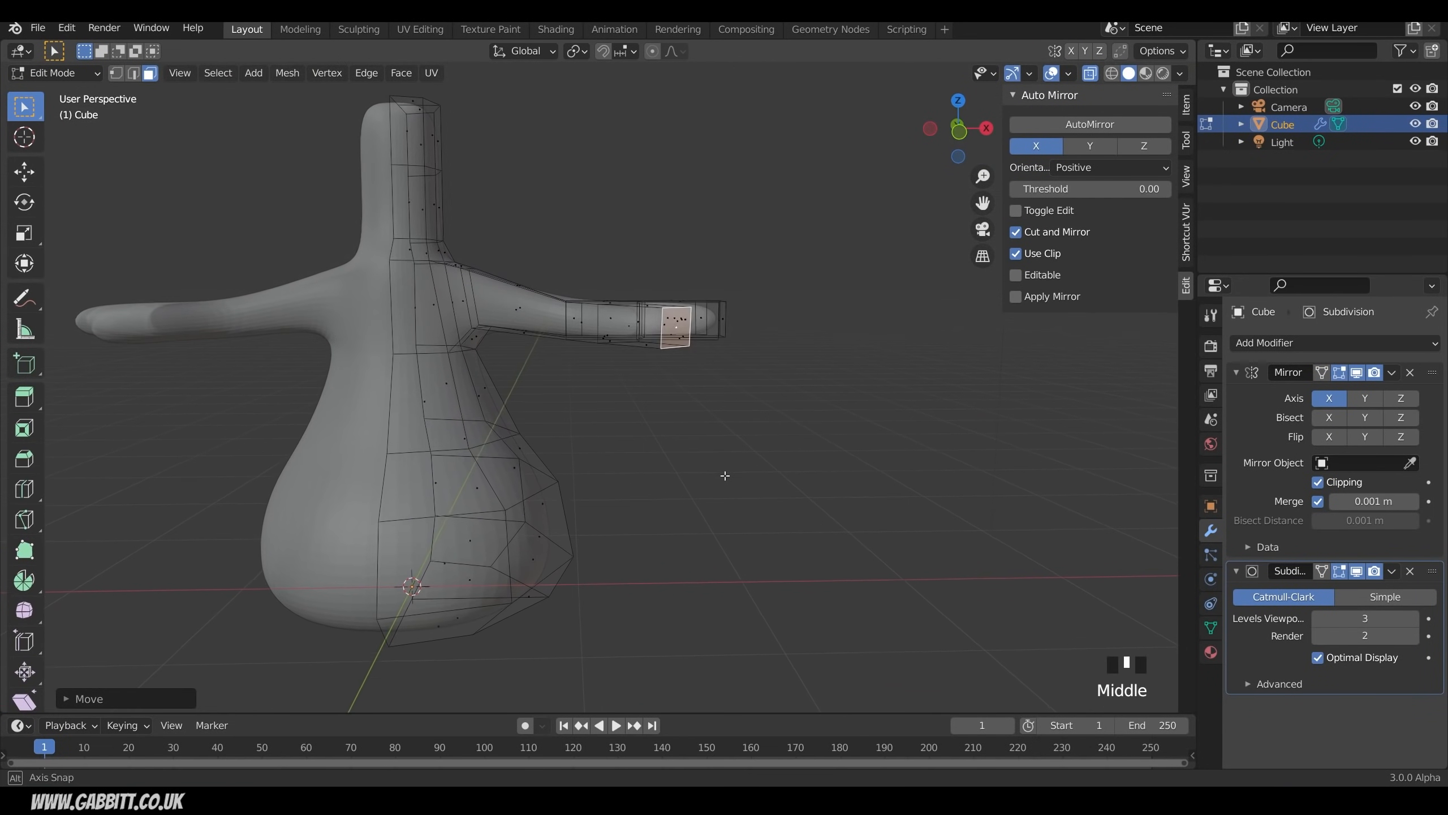
left_click_drag(550, 235, 792, 409)
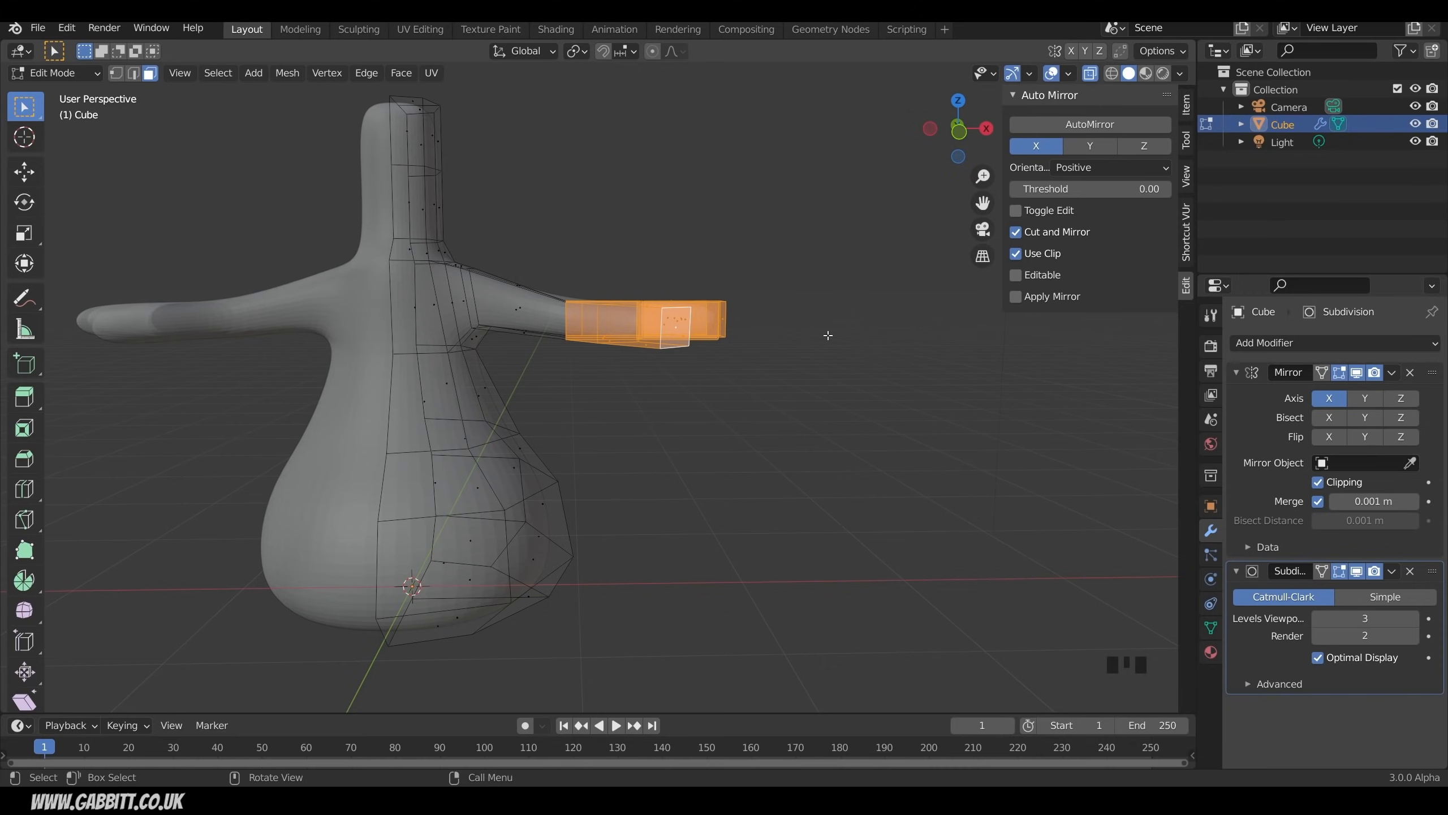
key("KP_1")
key("r")
left_click(840, 410)
key("g")
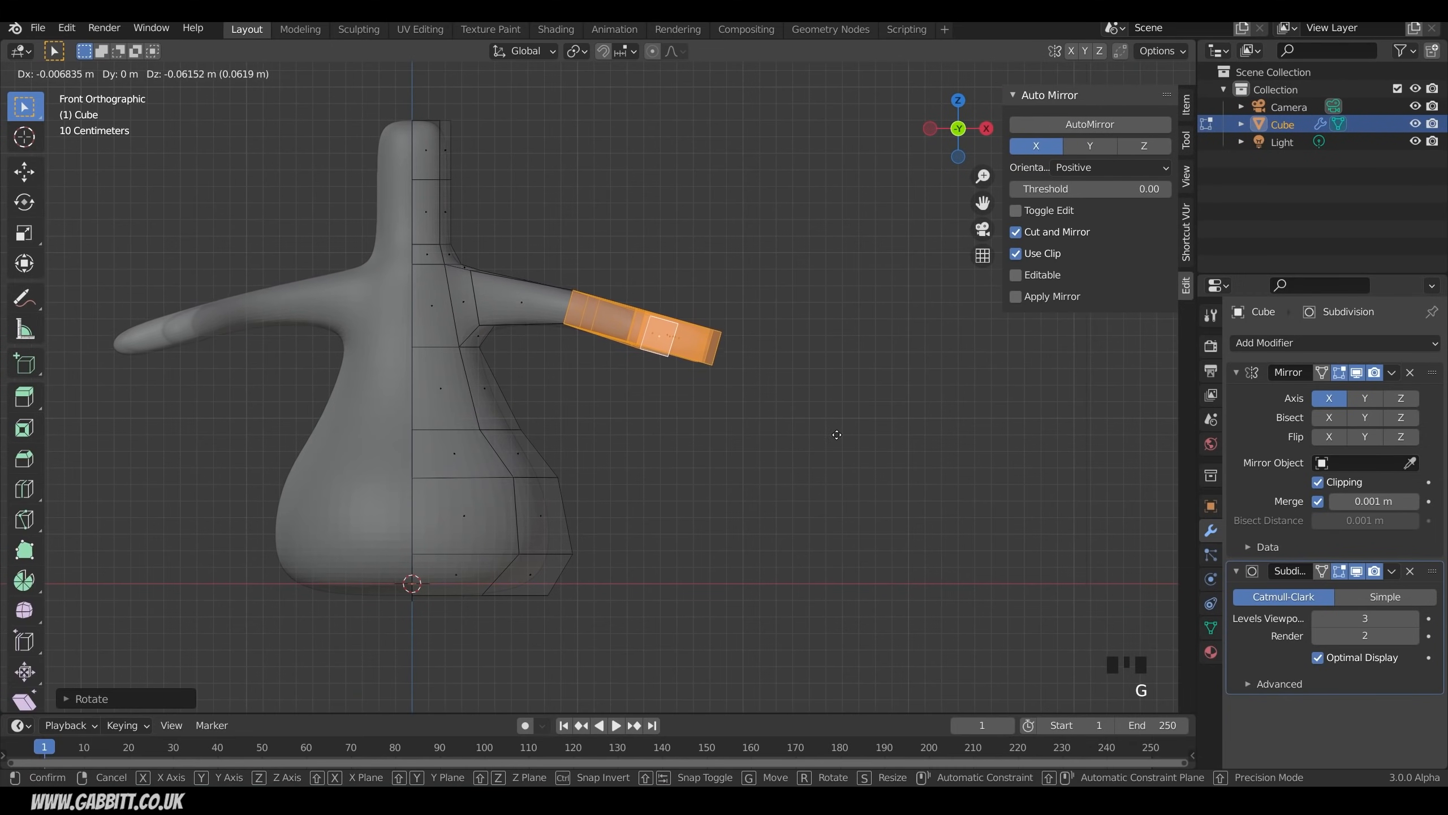
left_click(873, 426)
key("r")
left_click(872, 472)
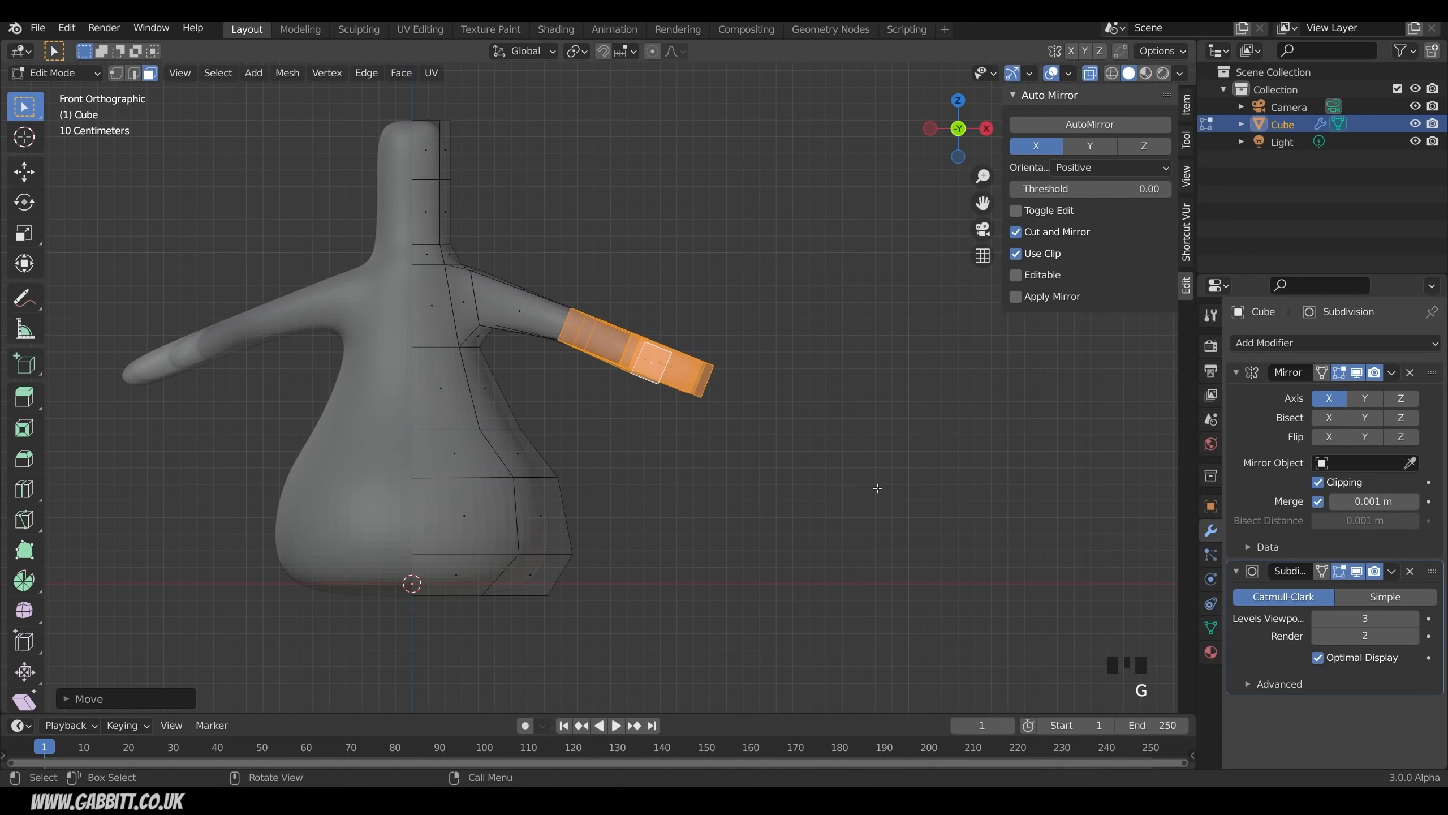
Step: Add a centred loop cut across the upper arm and scale it to about 0.77
middle_click_drag(888, 495, 824, 507)
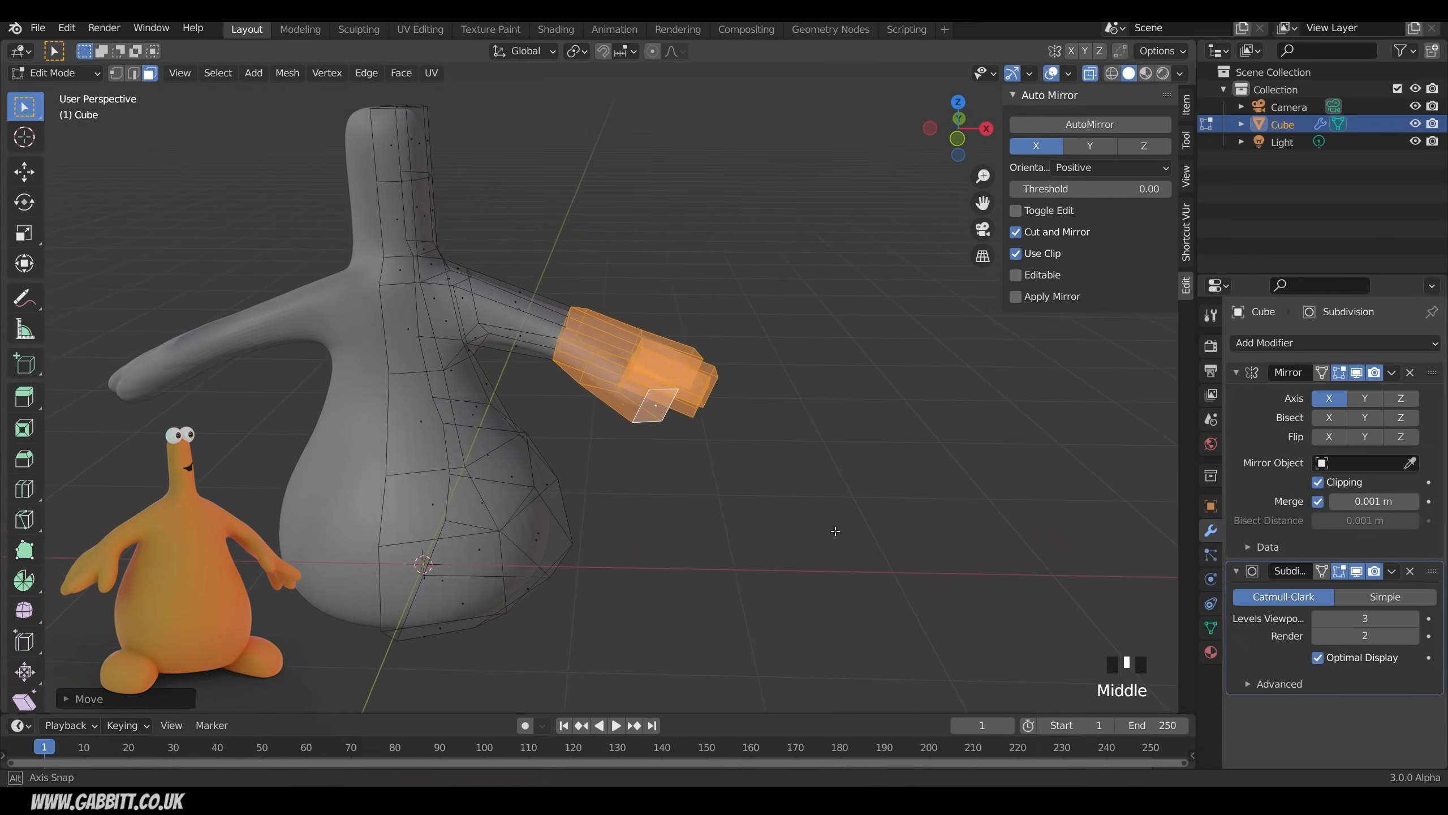
middle_click_drag(830, 524, 656, 520)
key("ctrl+r")
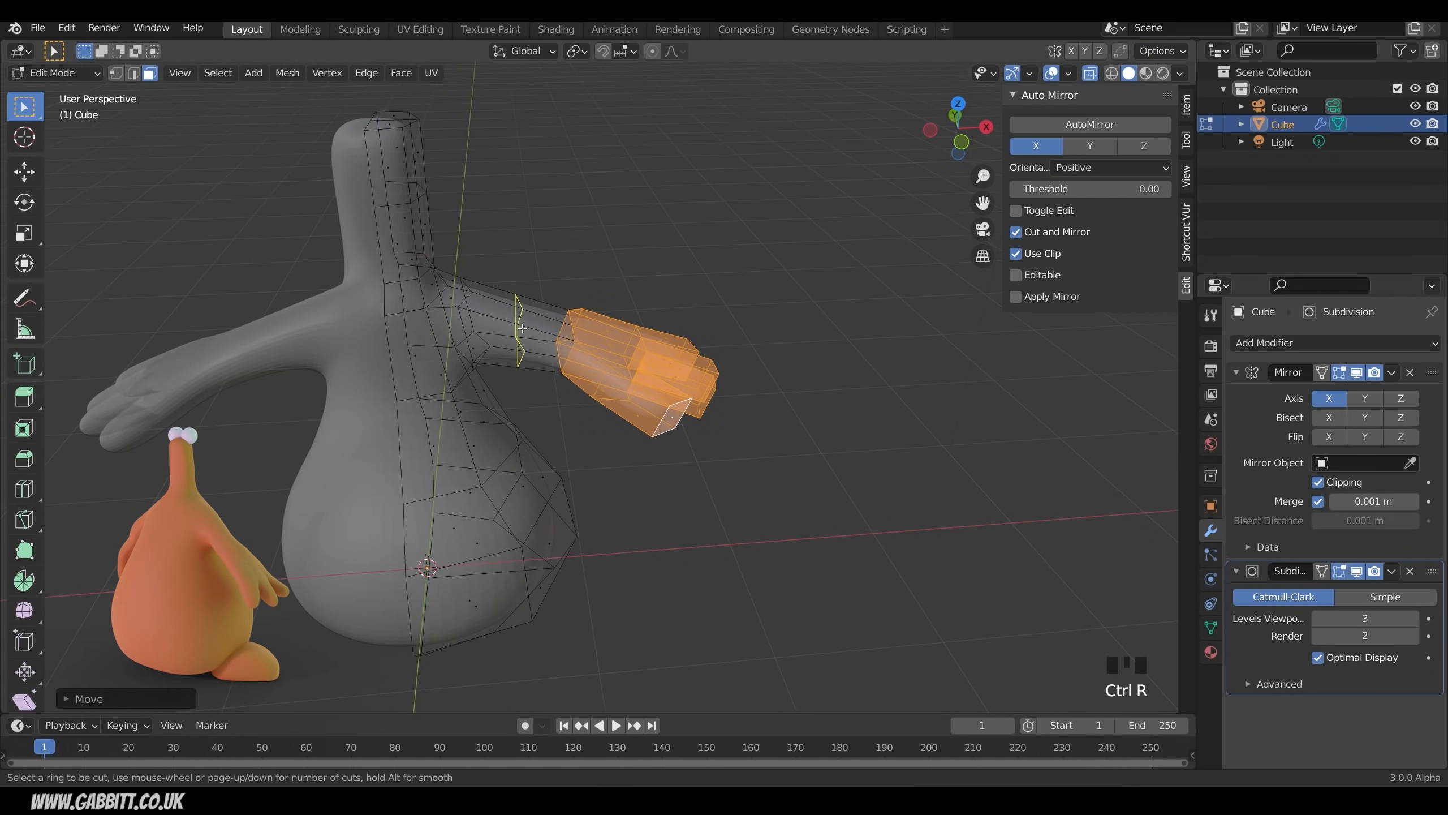
left_click(522, 328)
right_click(522, 329)
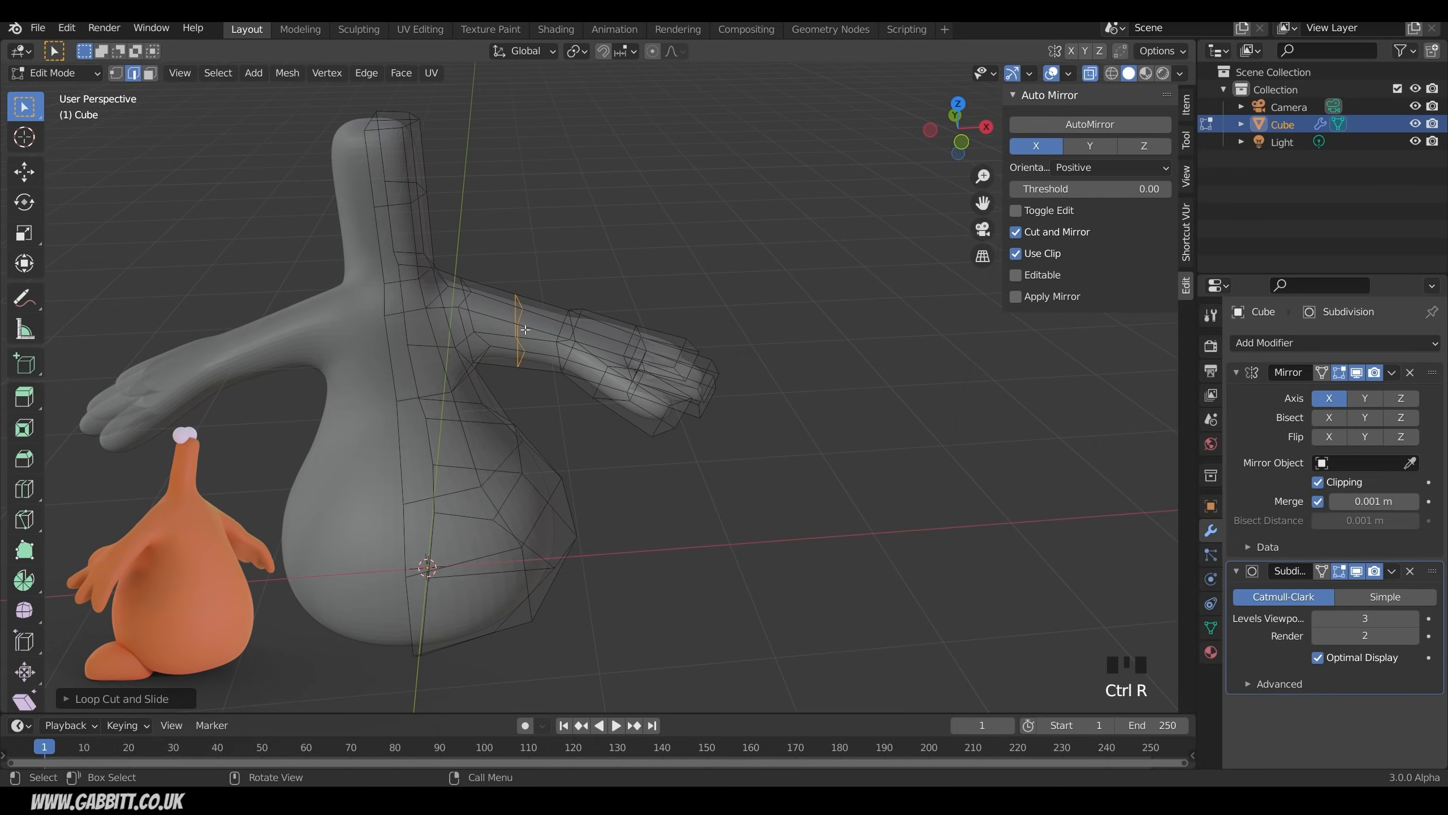
mouse_move(523, 336)
middle_mouse_down()
mouse_move(536, 414)
mouse_move(533, 345)
middle_mouse_up()
key("s")
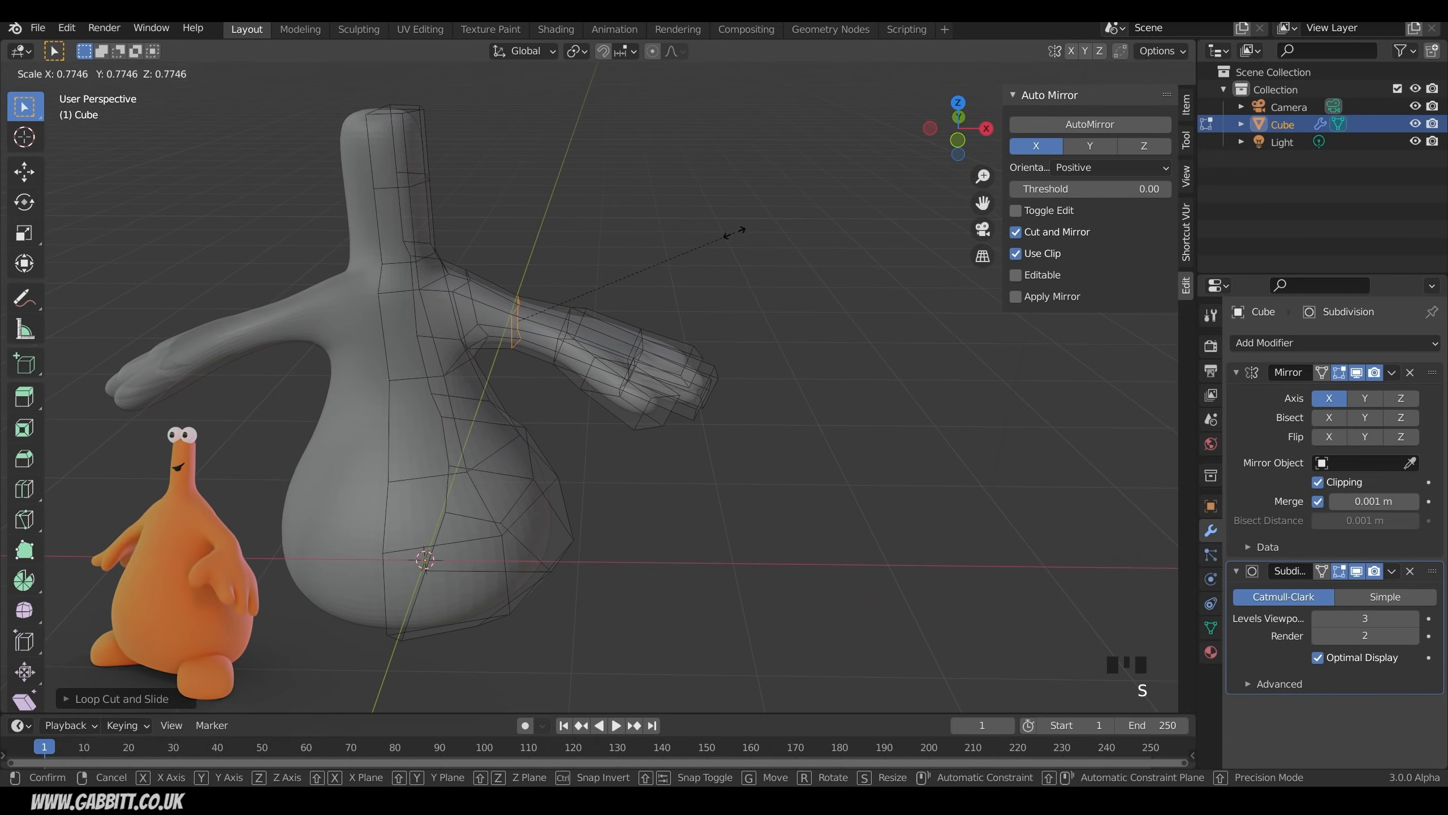
left_click(734, 232)
Step: Reposition the new upper-arm edge loop to smooth the arm's curve
middle_click_drag(733, 234, 673, 245)
key("g")
left_click(614, 304)
middle_click_drag(613, 305, 631, 362)
middle_click_drag(630, 362, 696, 393, "shift")
middle_click_drag(696, 394, 860, 395)
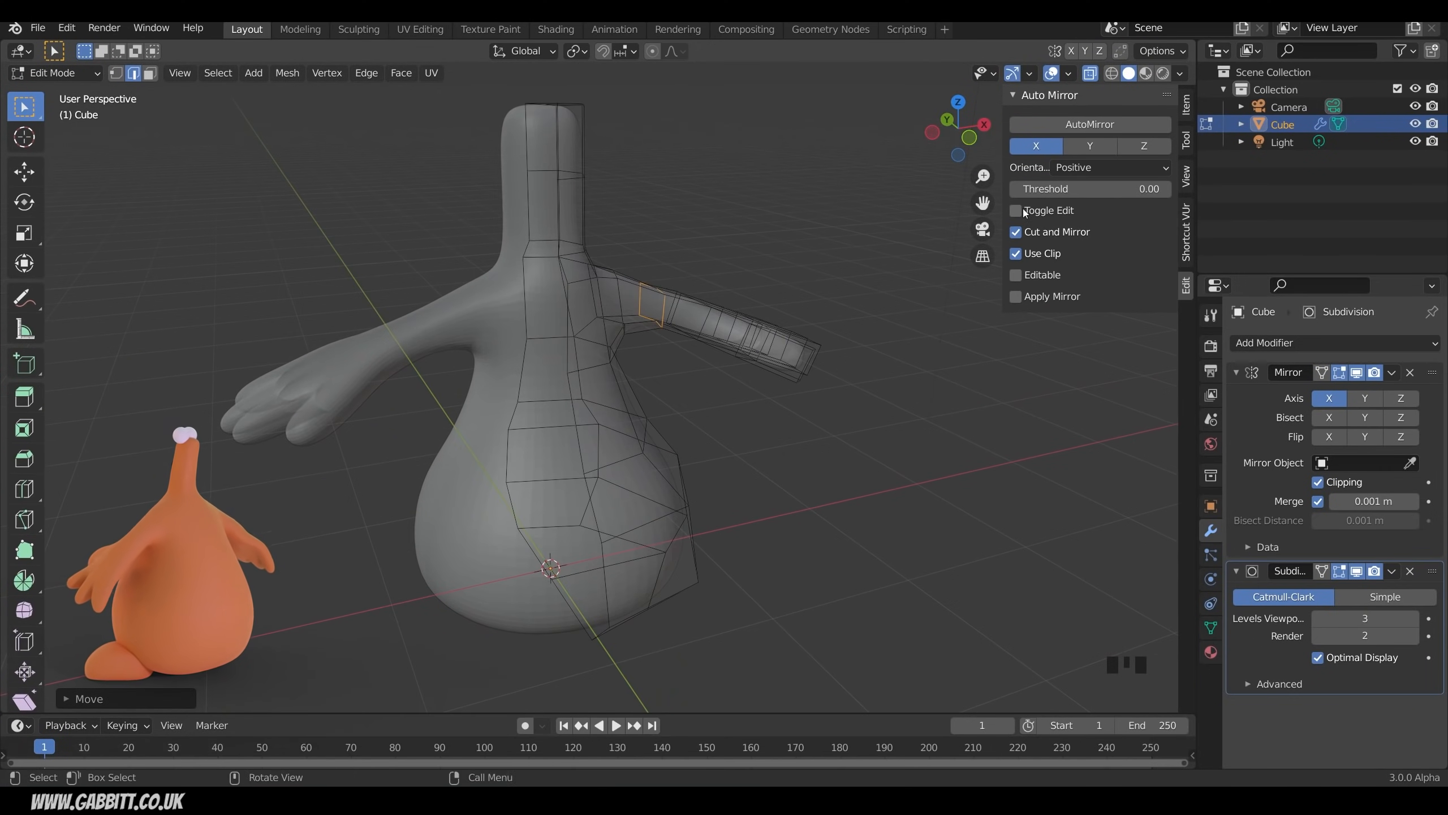
Step: Turn off X-ray, select the finger next to the +Y outer finger with its adjoining palm faces, and raise them about 0.05 m in Z
left_click(1090, 73)
middle_click_drag(570, 399, 640, 344)
key("3")
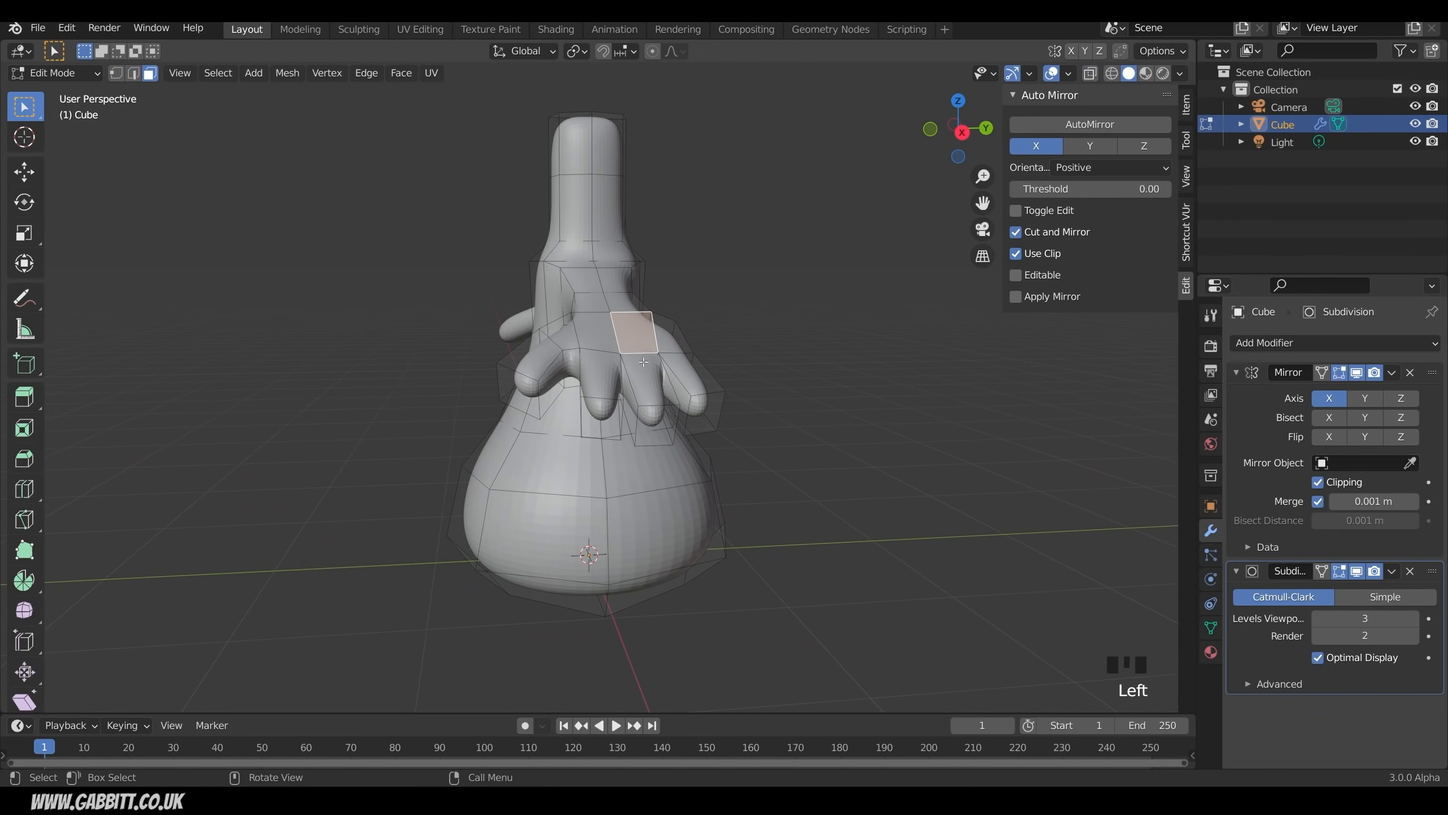
middle_click_drag(654, 427, 648, 331)
left_click(633, 250, "shift")
middle_click_drag(628, 280, 671, 281)
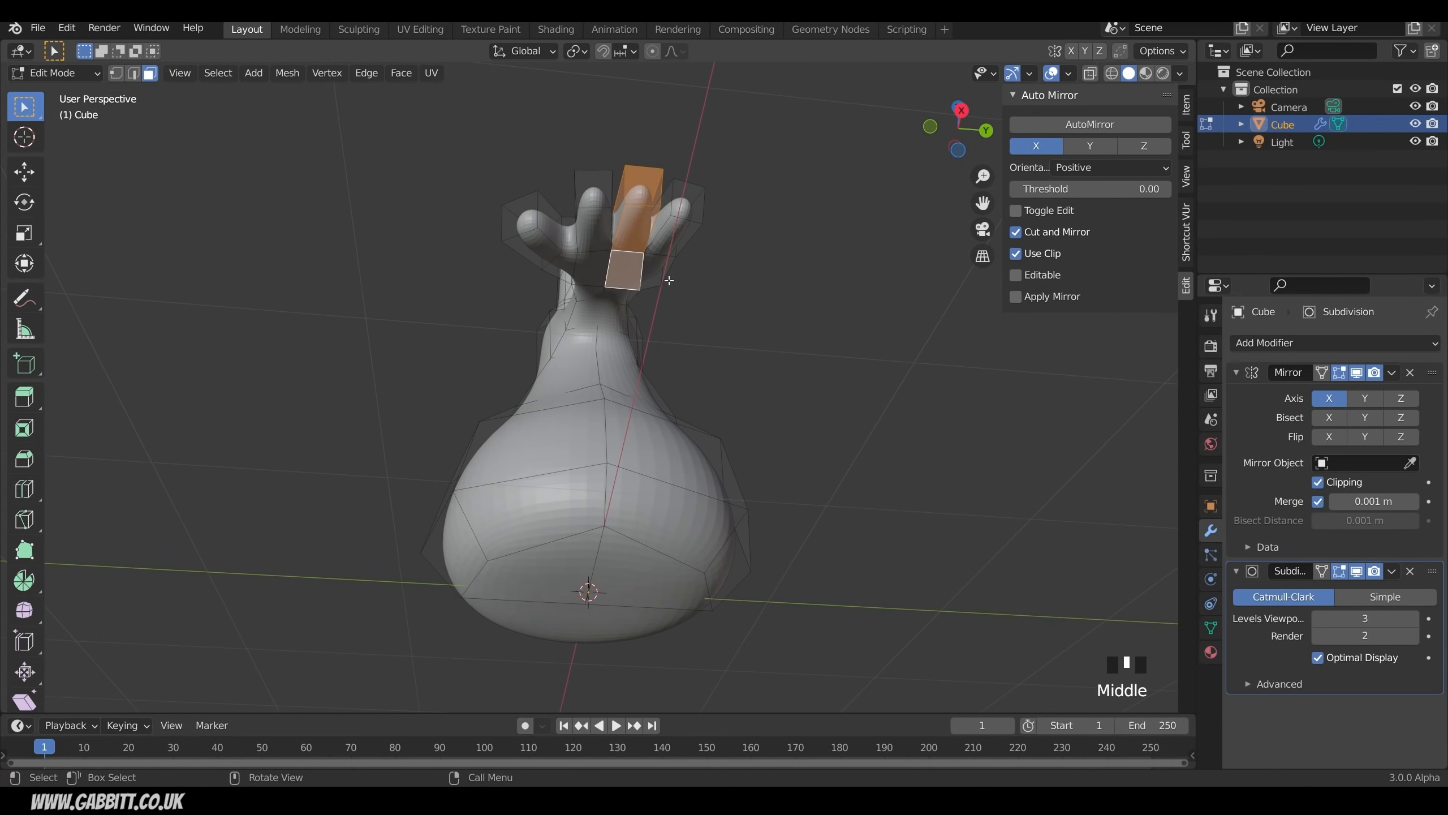
key("g")
key("z")
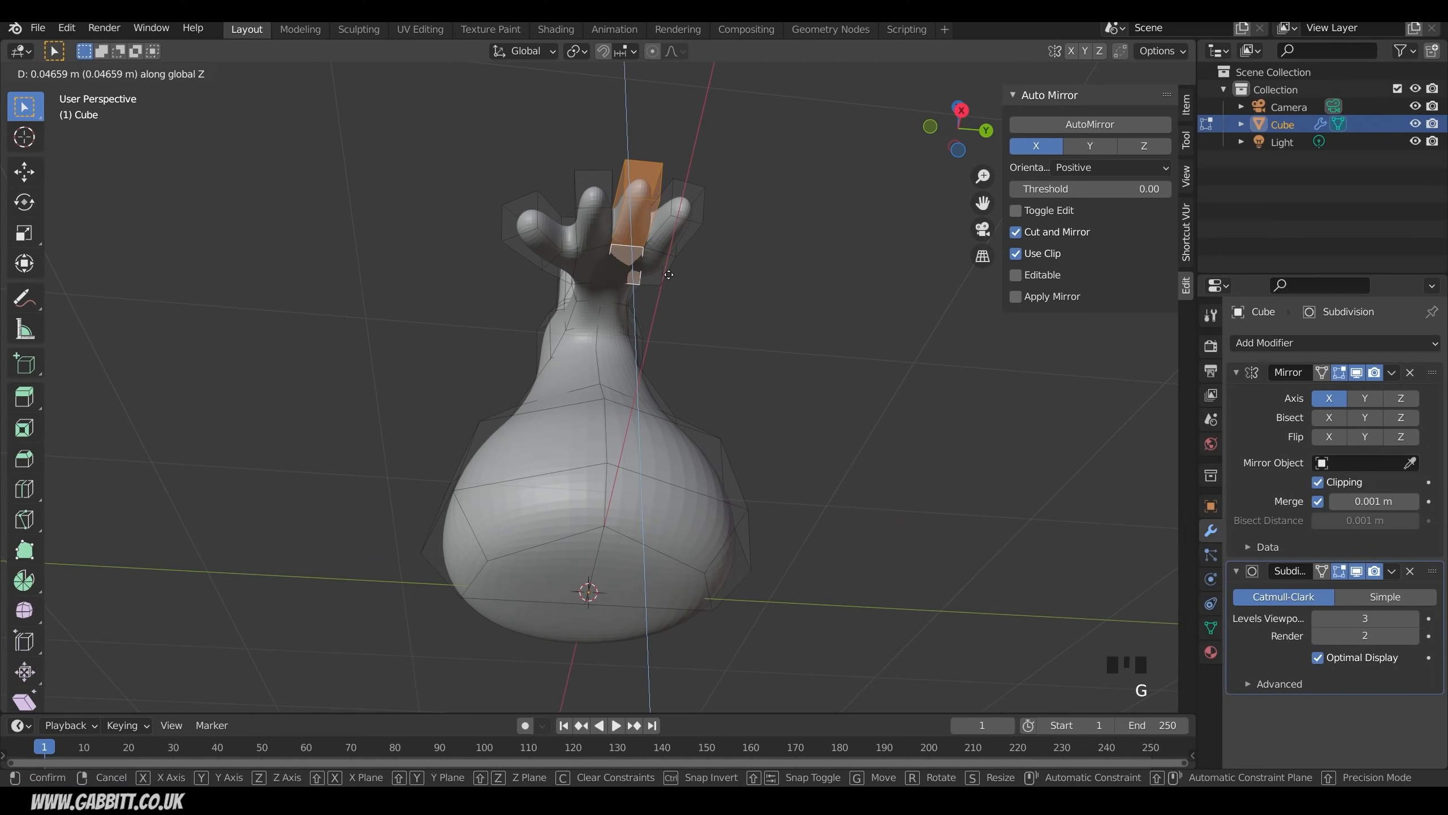
left_click(668, 274)
Step: Switch to edge selection and nudge a single edge on the arm to refine its shape
middle_click_drag(669, 274, 654, 386)
key("2")
left_click(501, 313)
key("g")
left_click(502, 317)
Step: Select the edge loops at the shoulder and upper arm and smooth their vertices
scroll(668, 403, "up", 2)
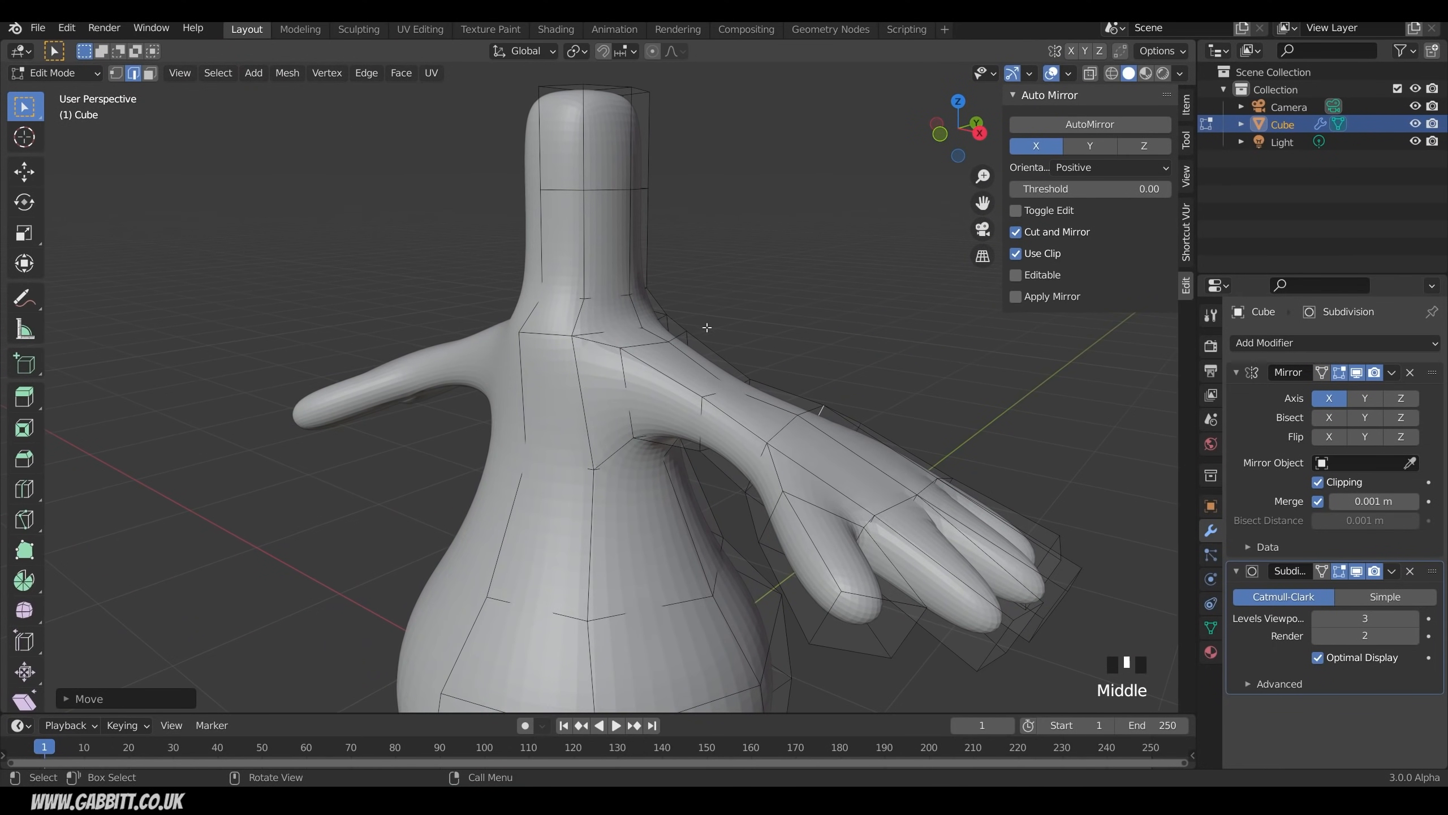
middle_click_drag(674, 398, 631, 390)
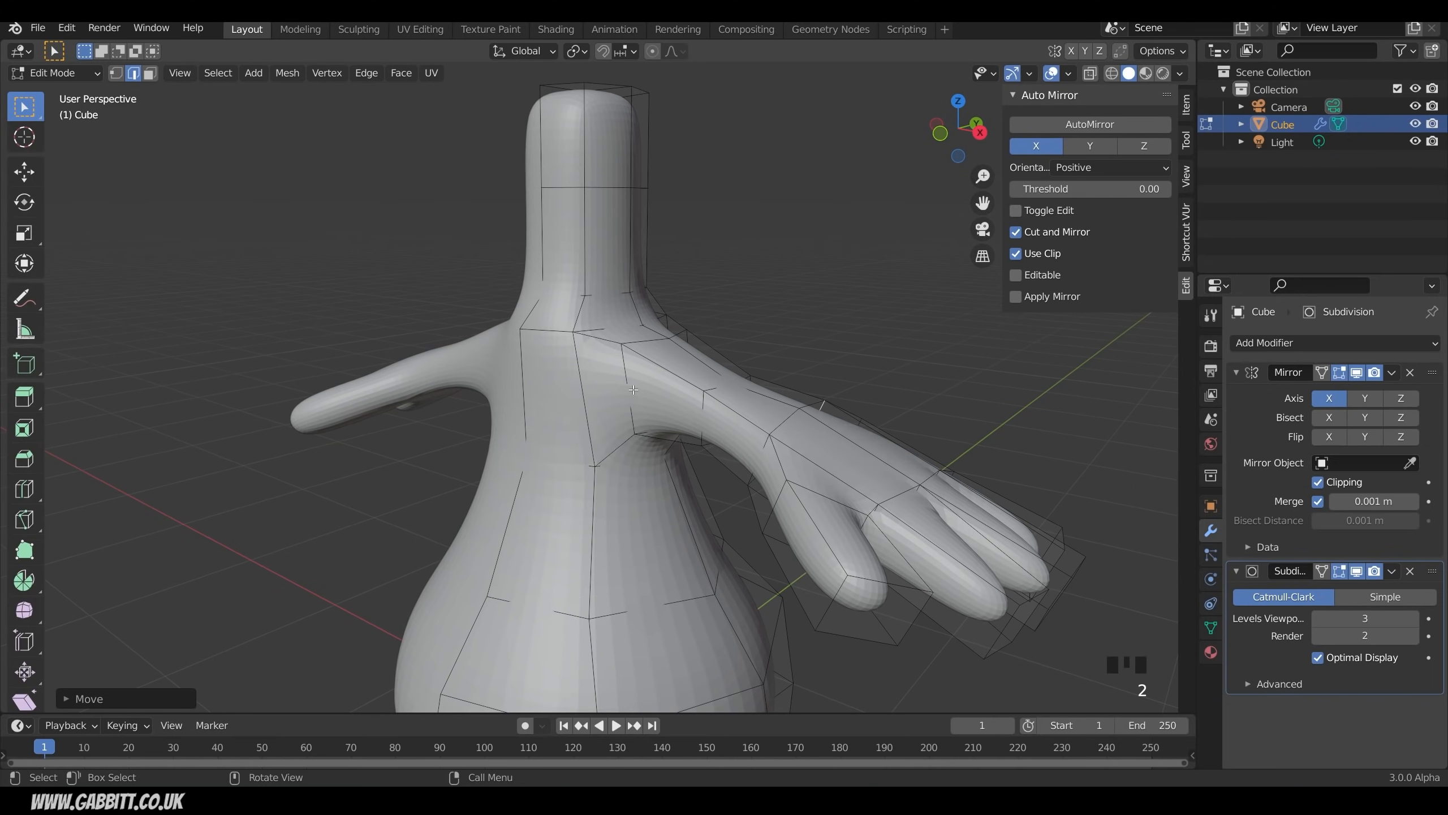
left_click(630, 389, "alt")
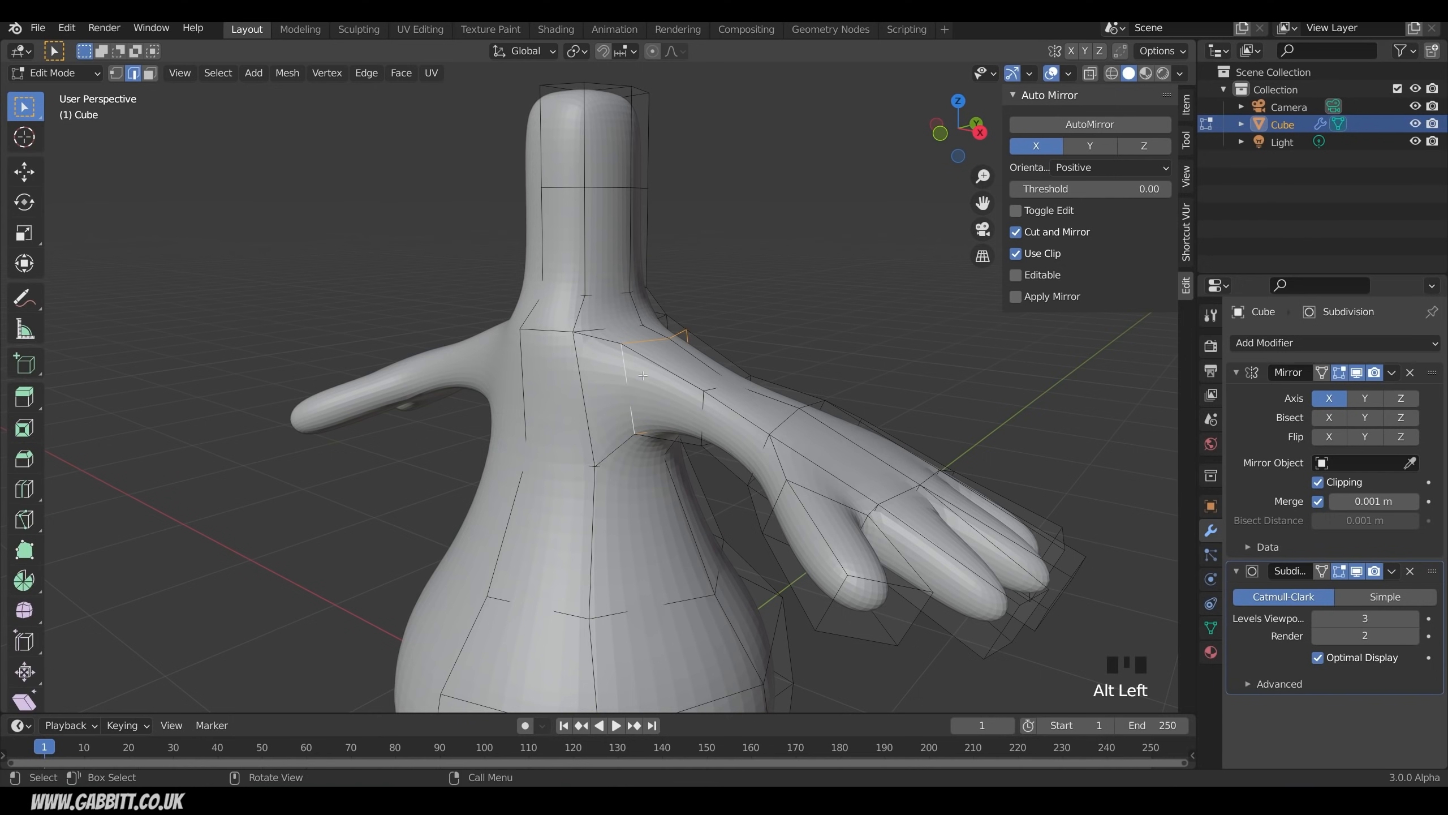
left_click(701, 411, "alt+shift")
key("ctrl+v")
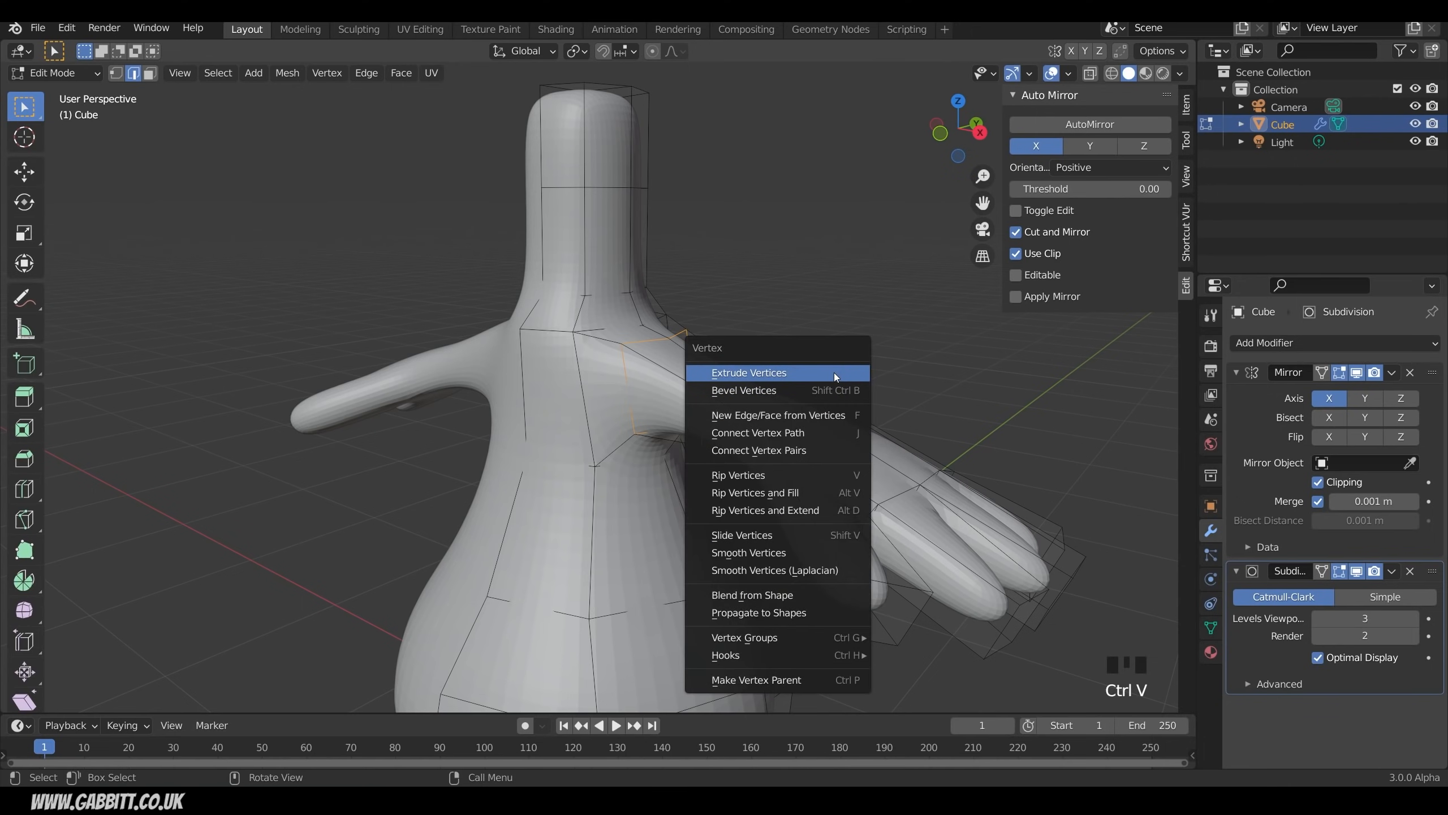
left_click(796, 547)
Step: Move the smoothed shoulder and upper-arm loops inward toward the body
middle_click_drag(703, 480, 777, 446)
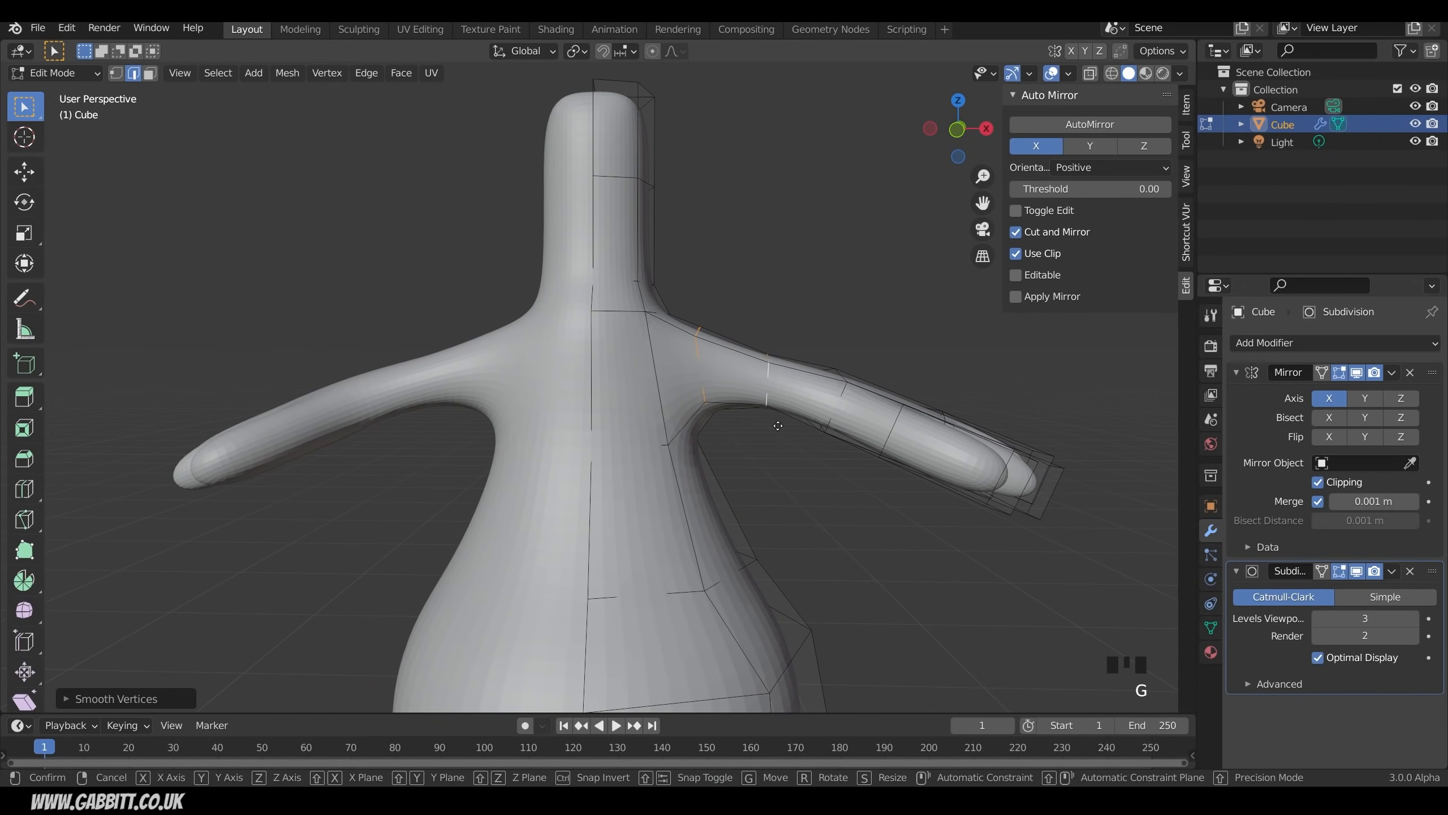
key("g")
left_click(758, 425)
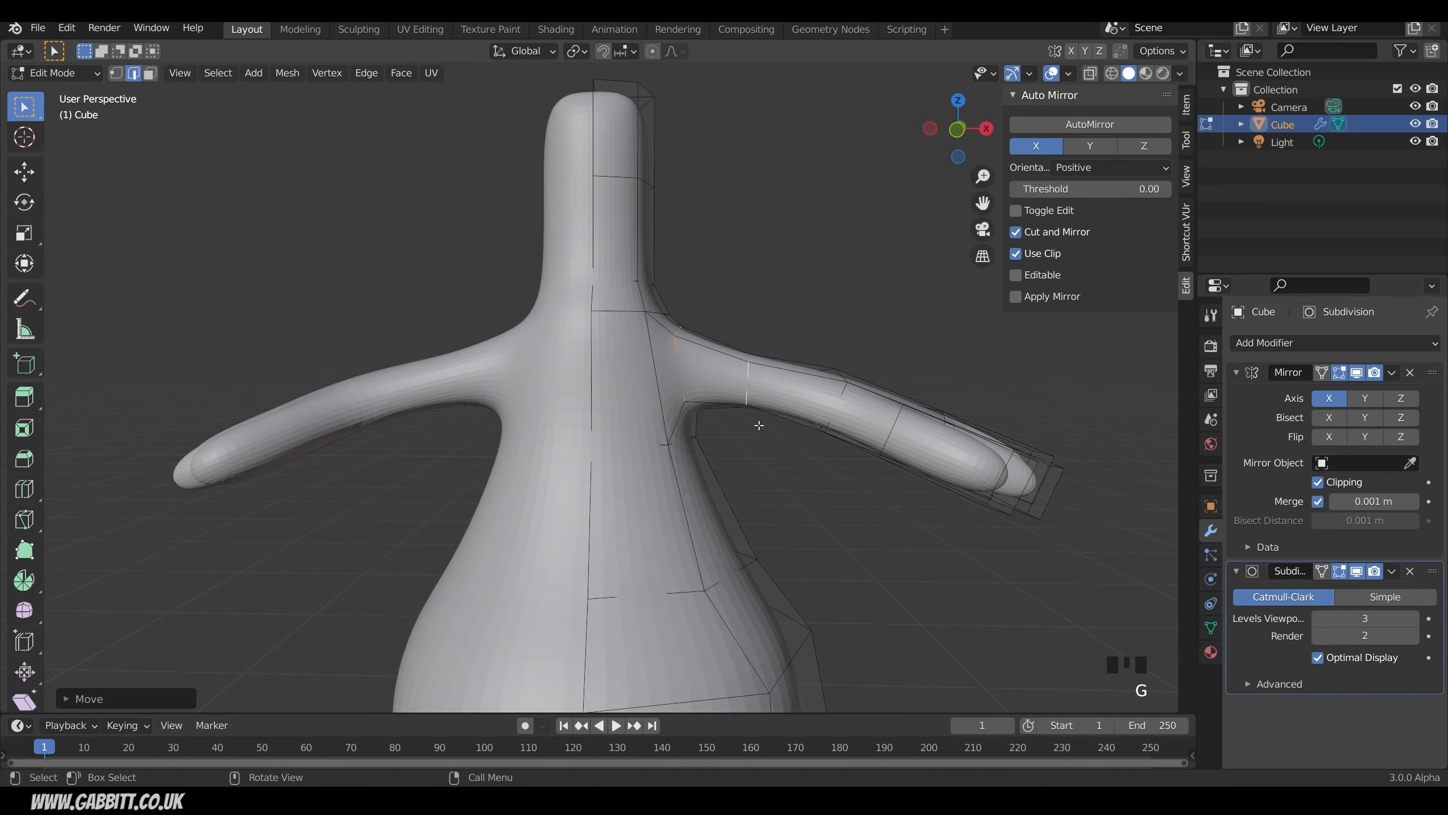
Step: Select the side edge beneath the armpit, briefly displaying the Subdivision cage on the smoothed surface to check it
middle_click_drag(687, 442, 645, 445)
left_click(682, 438, "alt")
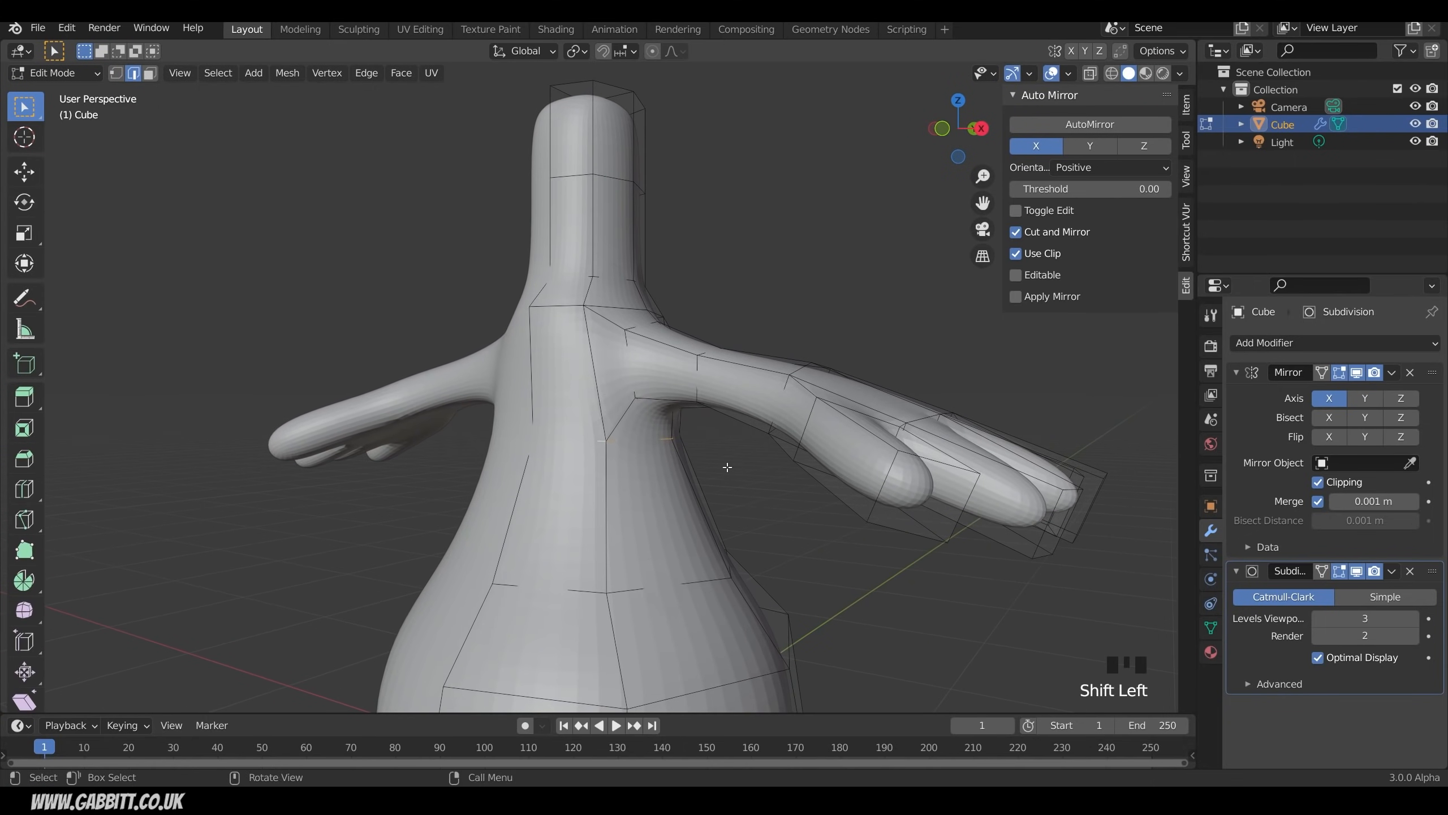
middle_click_drag(726, 466, 578, 437)
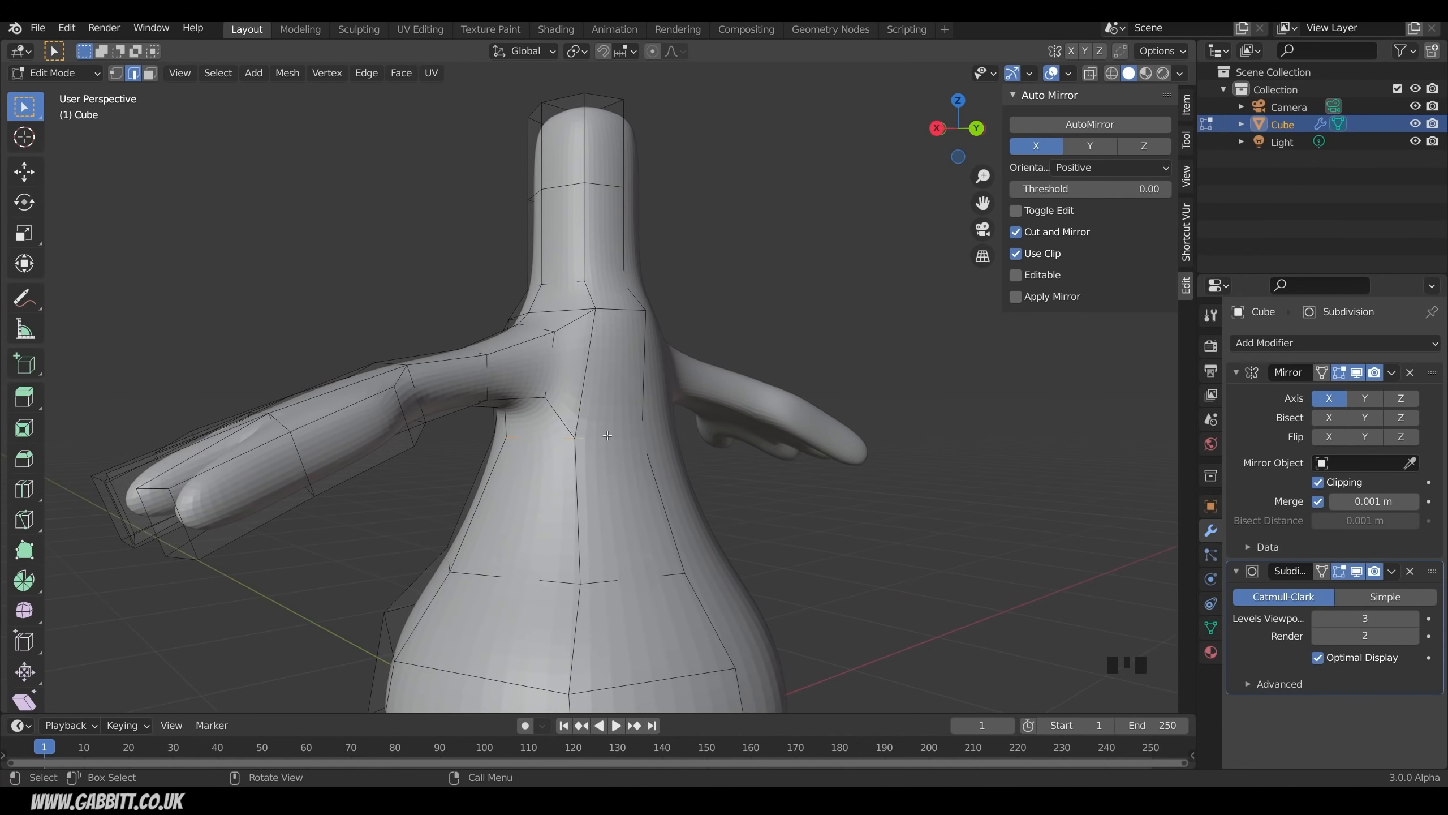
left_click(1323, 570)
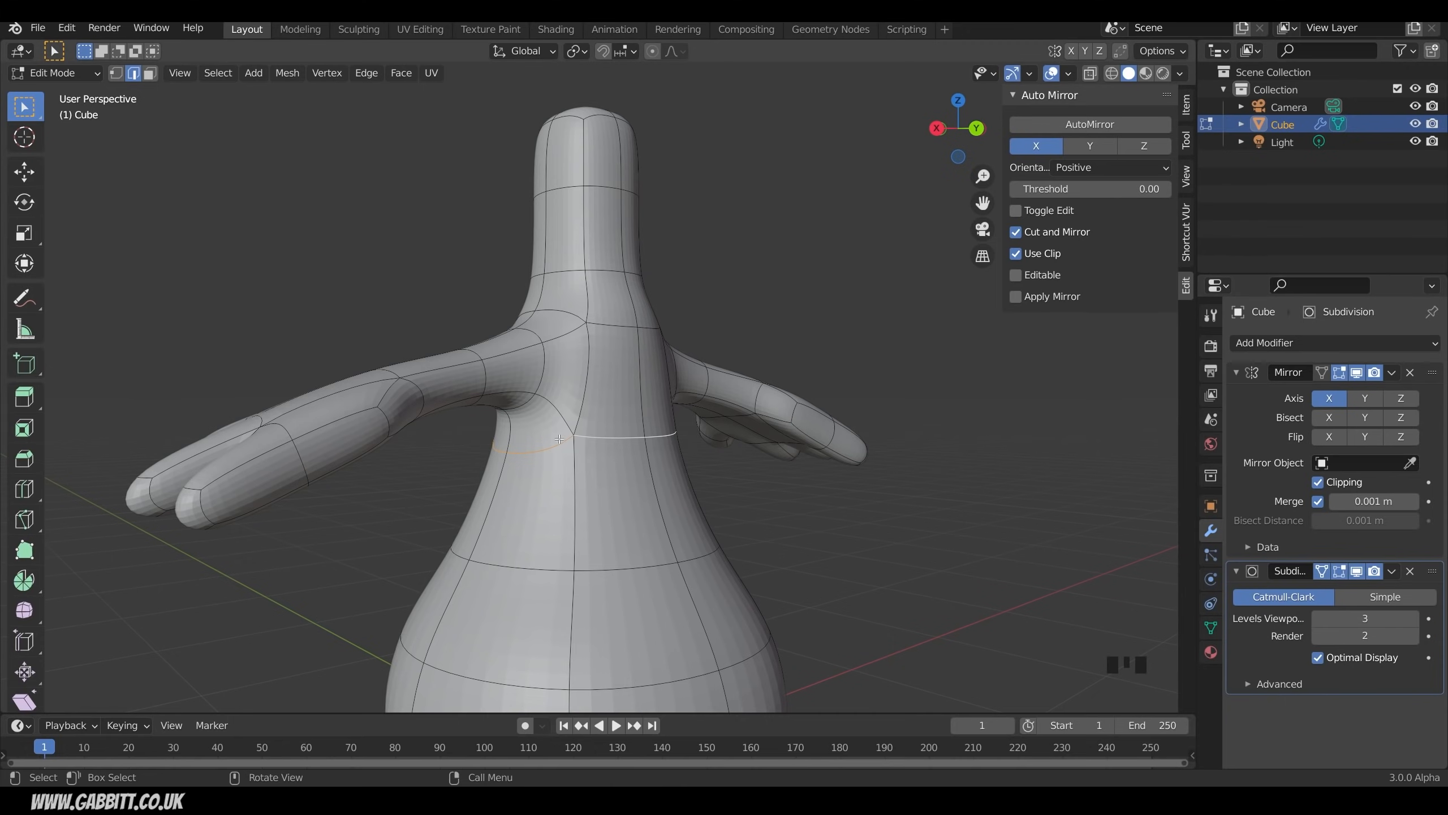
left_click(1321, 571)
Step: Raise the selected underarm edge slightly and pull it inward along X to tighten the armpit
middle_click_drag(496, 477, 698, 468)
key("g")
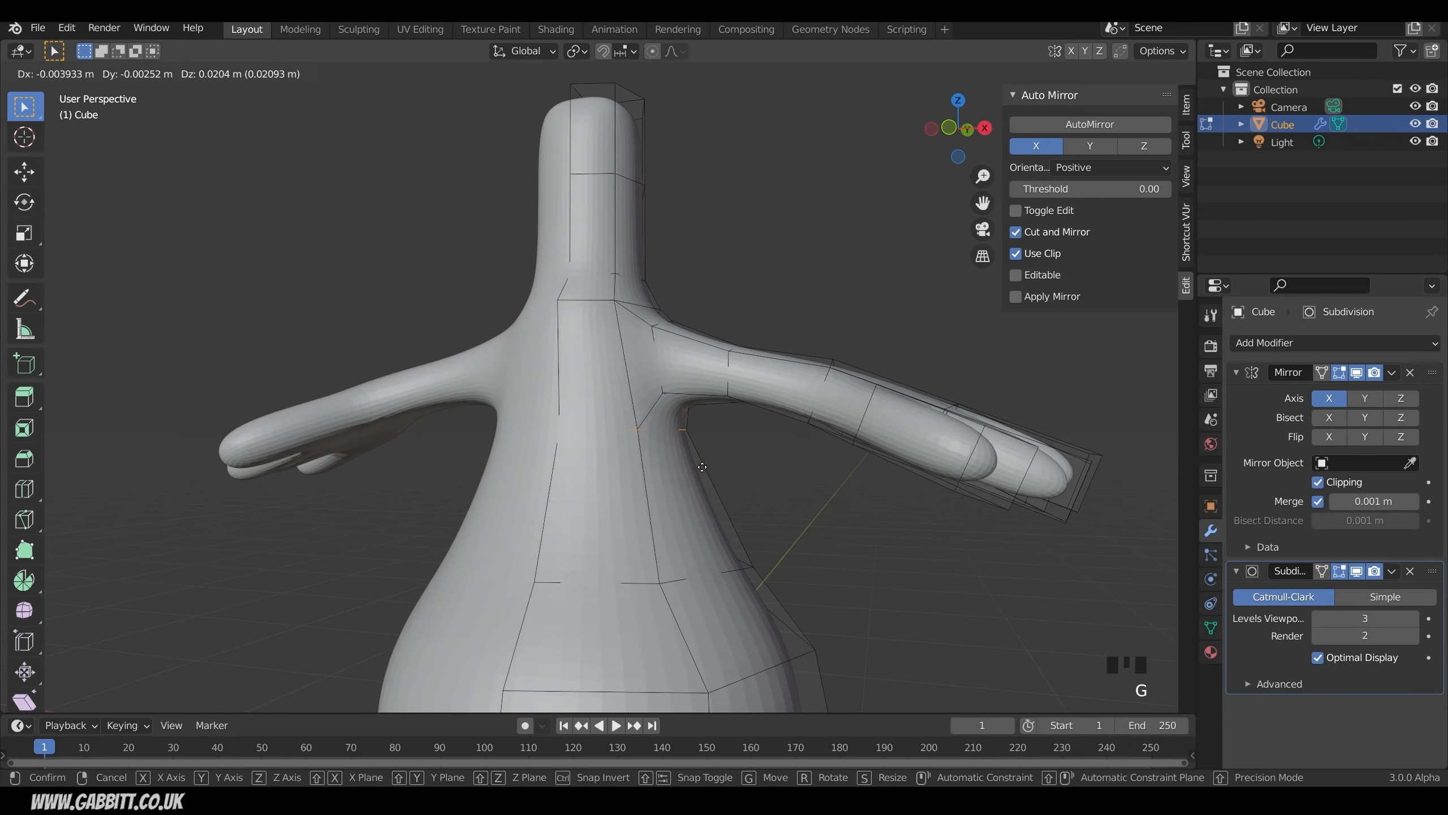
left_click(702, 466)
middle_click_drag(702, 465, 779, 457)
key("g")
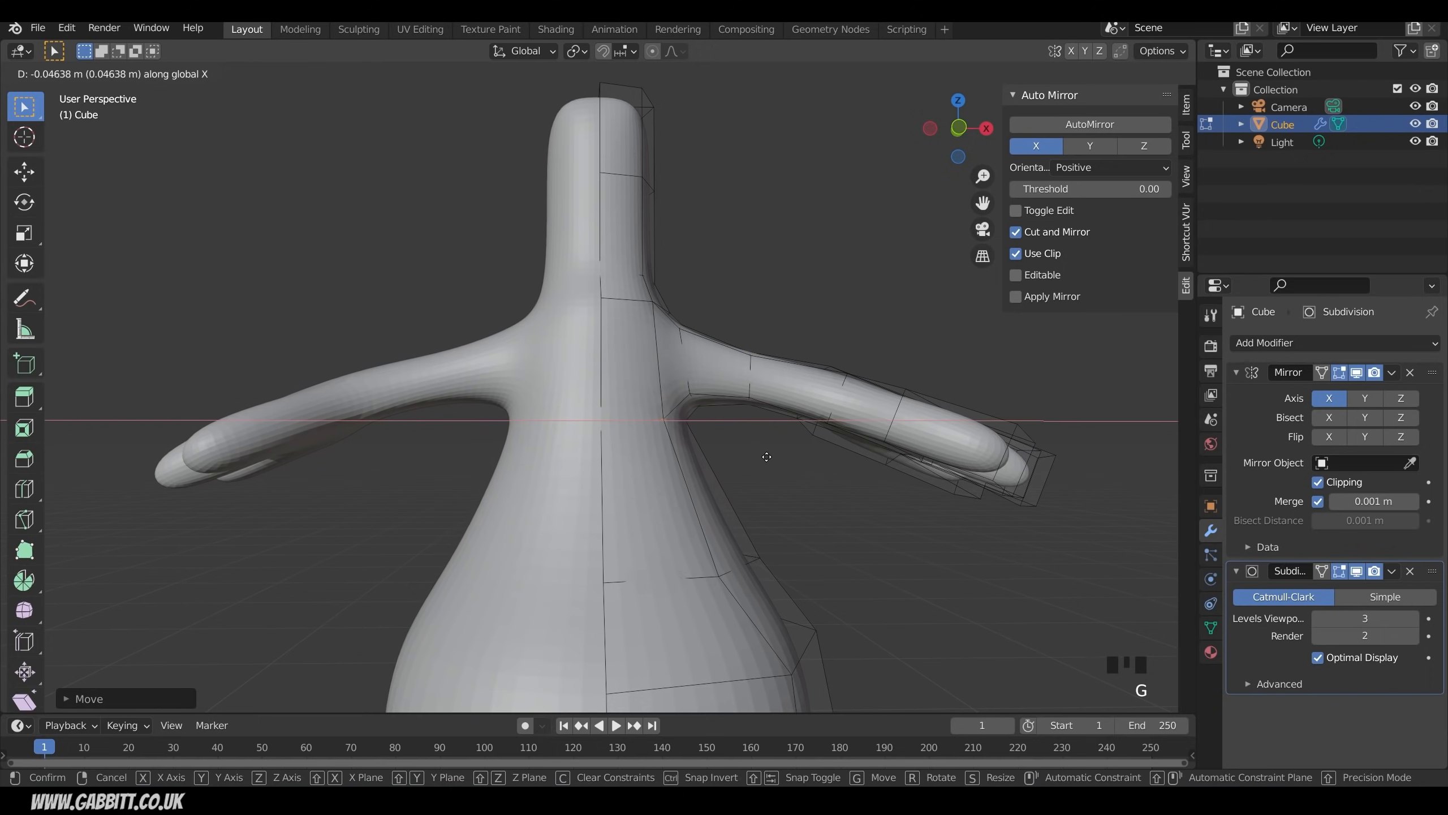
left_click(751, 454)
key("g")
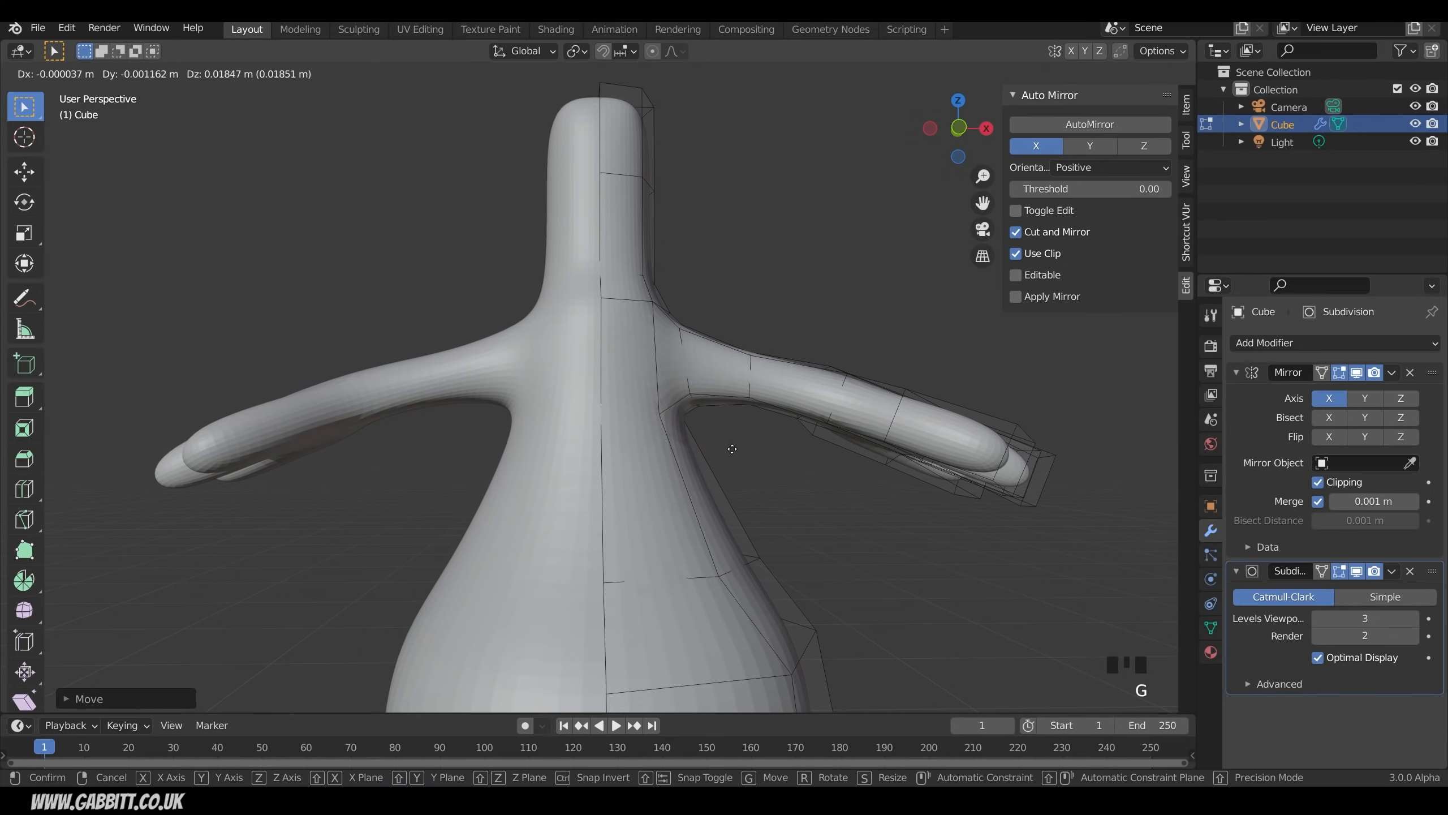
left_click(731, 446)
Step: Select the edge loop across the upper belly and move it to refine the body's taper
middle_click_drag(730, 444, 708, 473)
scroll(764, 513, "down", 2)
left_click(707, 473, "alt")
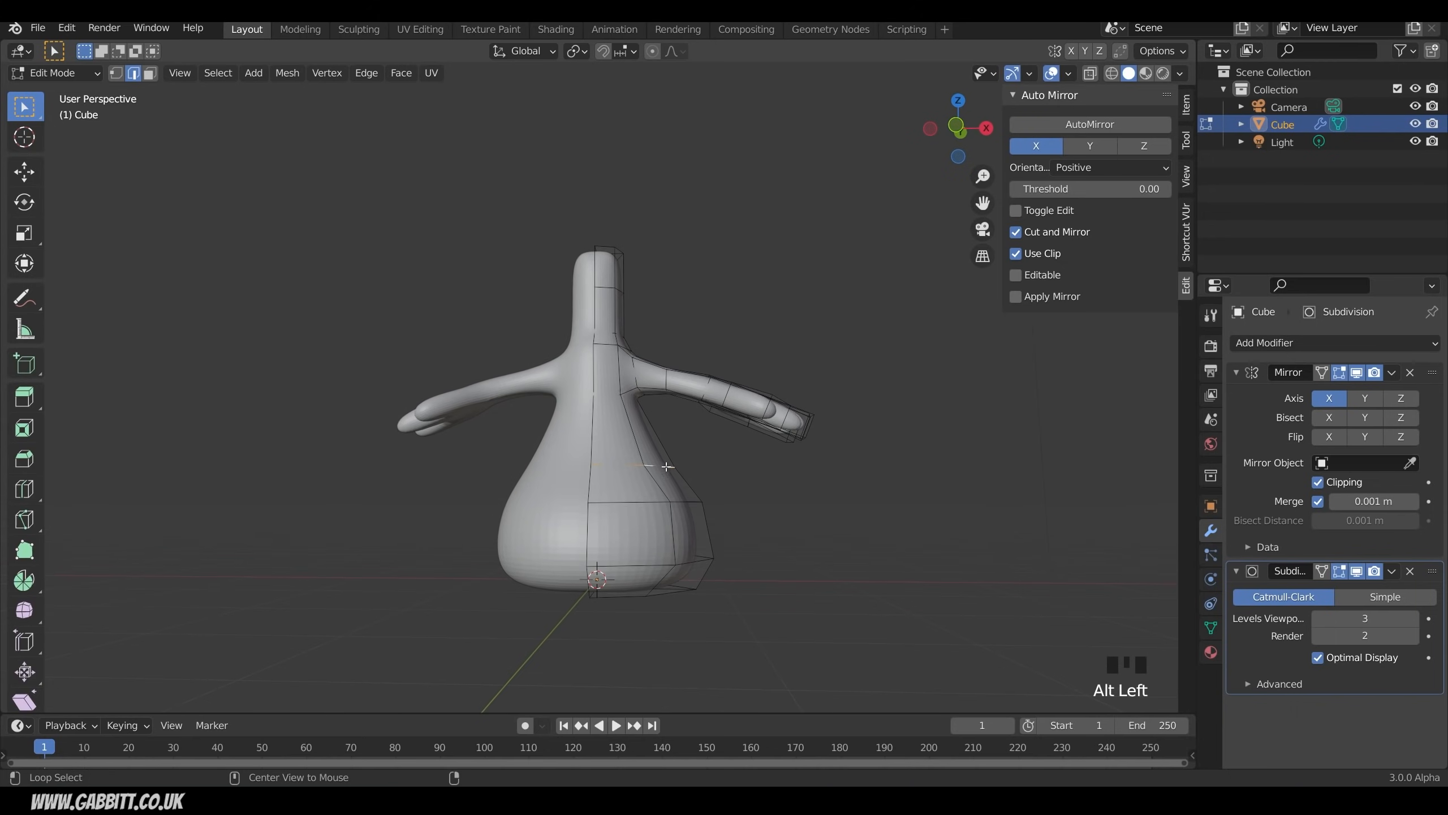
scroll(699, 478, "up", 1)
key("g")
left_click(699, 466)
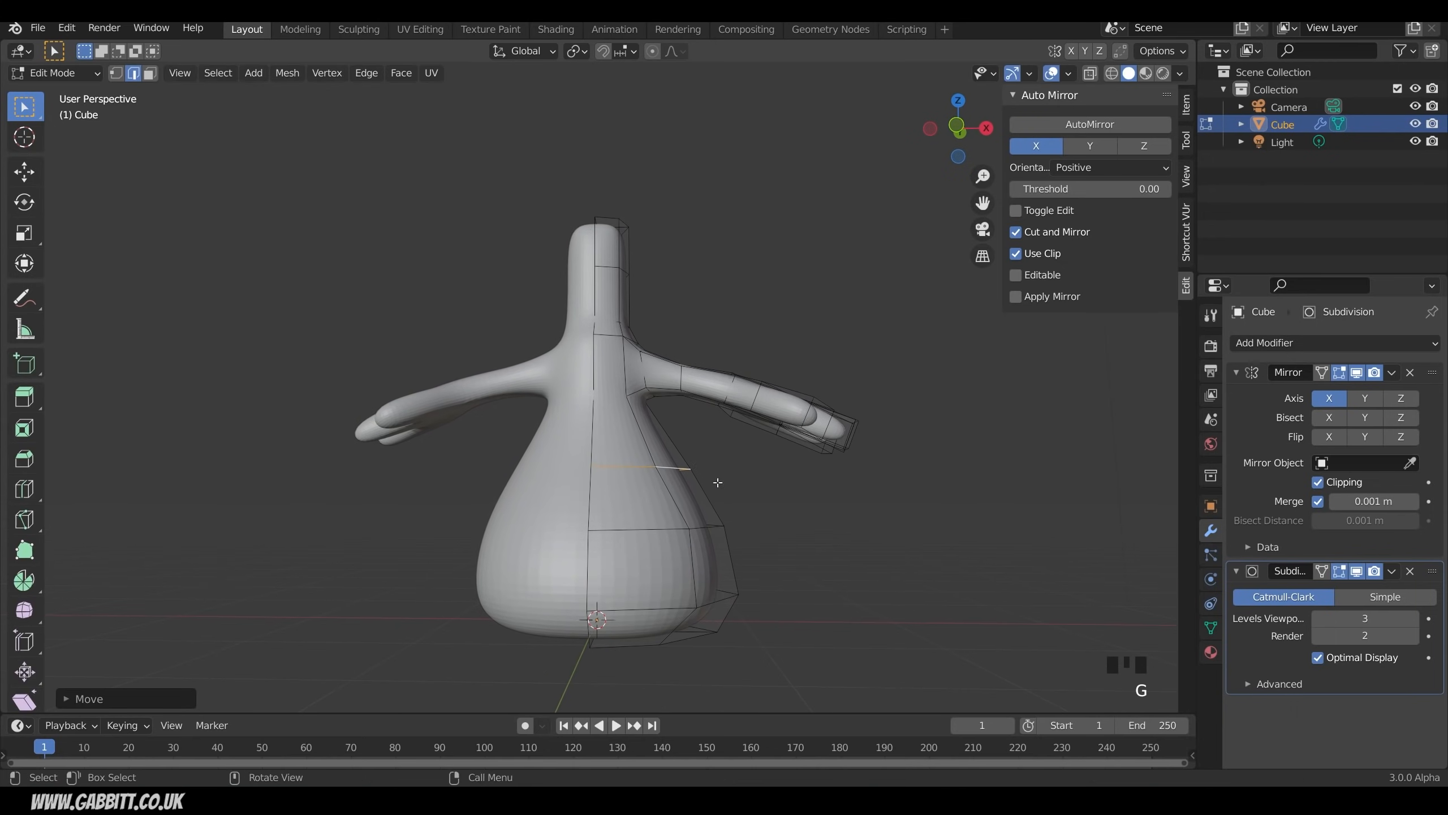
Step: Move the edges at the back of the shoulders in toward the body to flatten the upper back
middle_click_drag(698, 466, 604, 531)
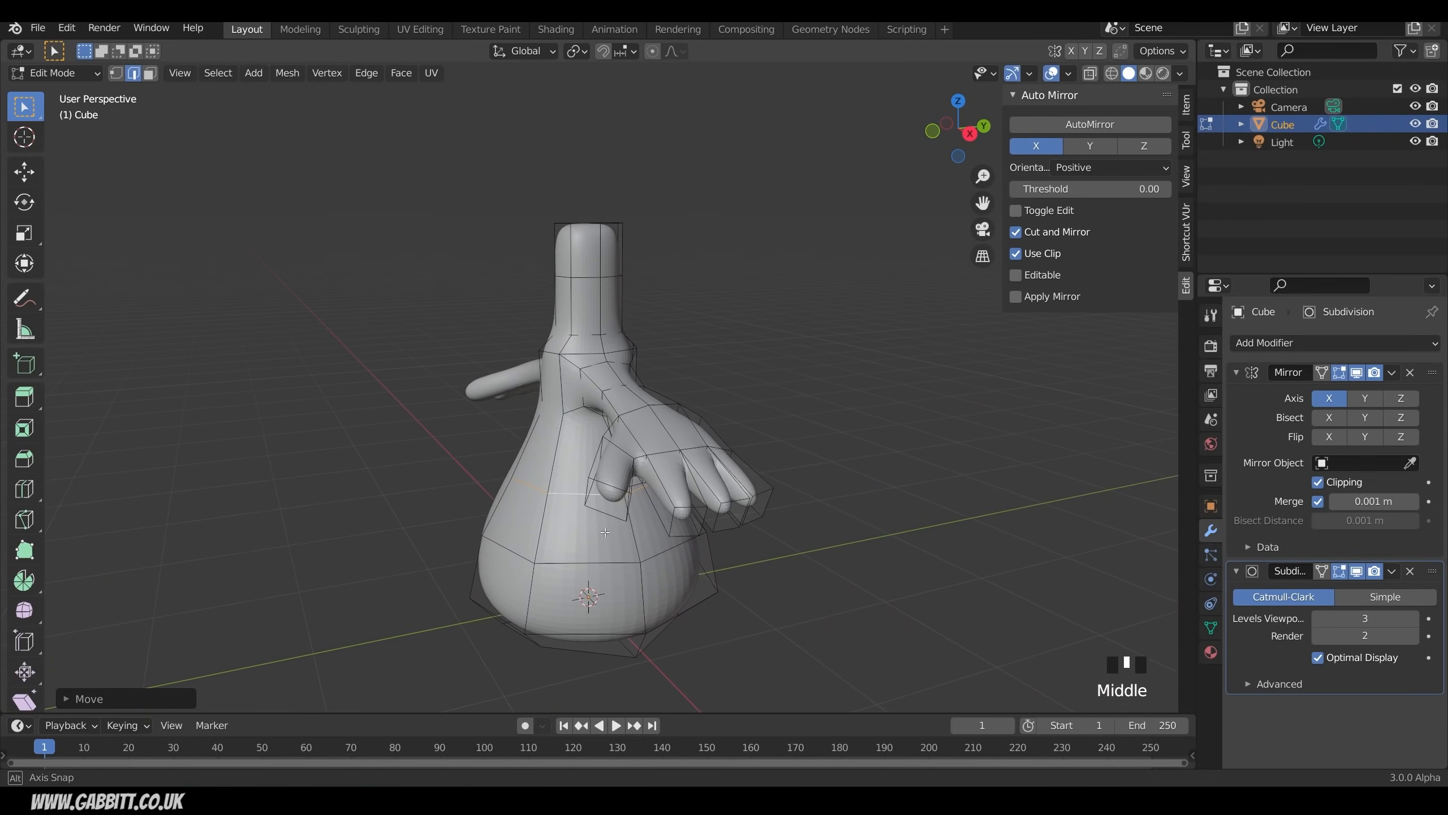
middle_click_drag(550, 354, 629, 360)
key("g")
left_click(626, 373)
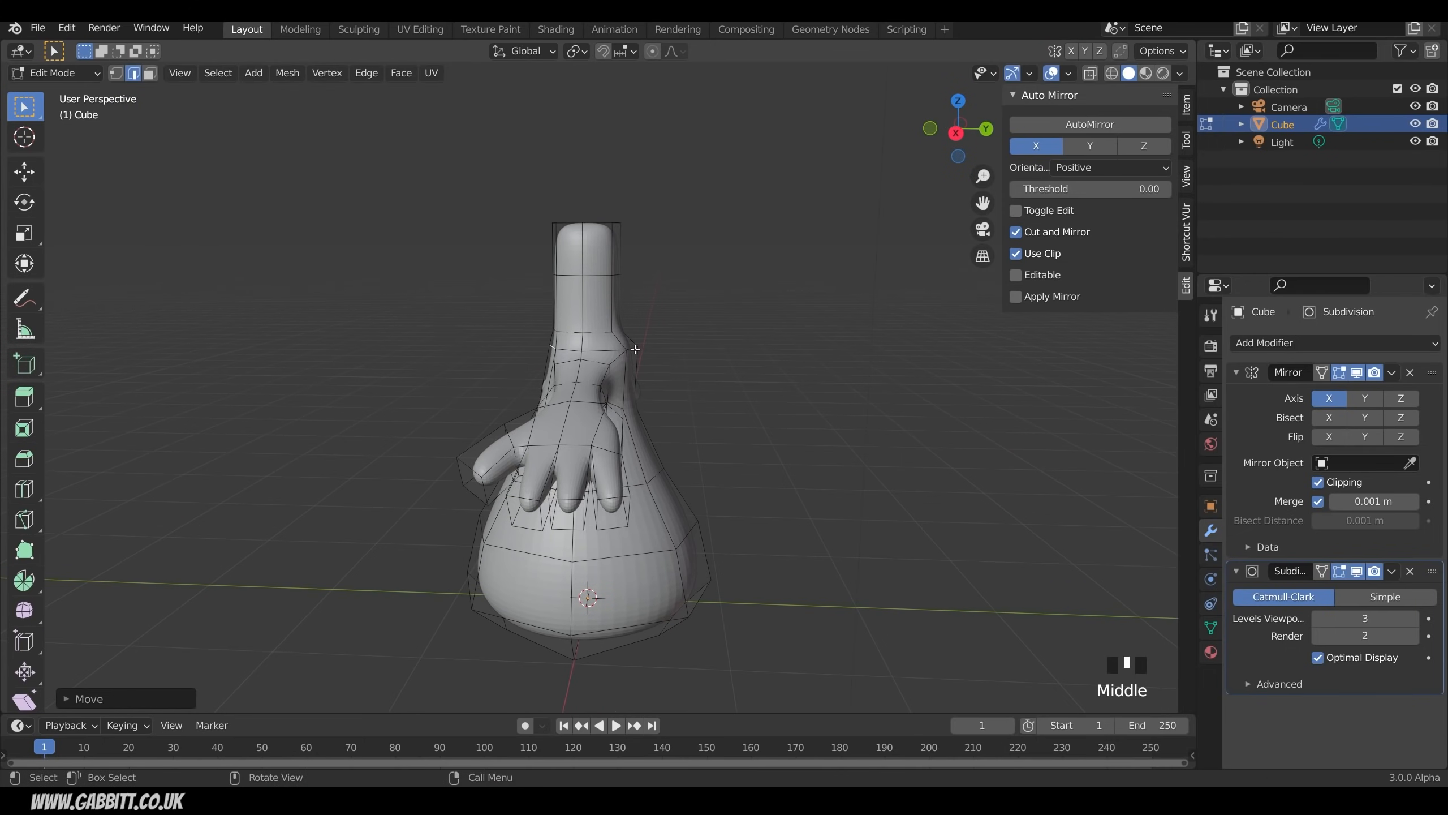
left_click(635, 349)
key("g")
left_click(709, 347)
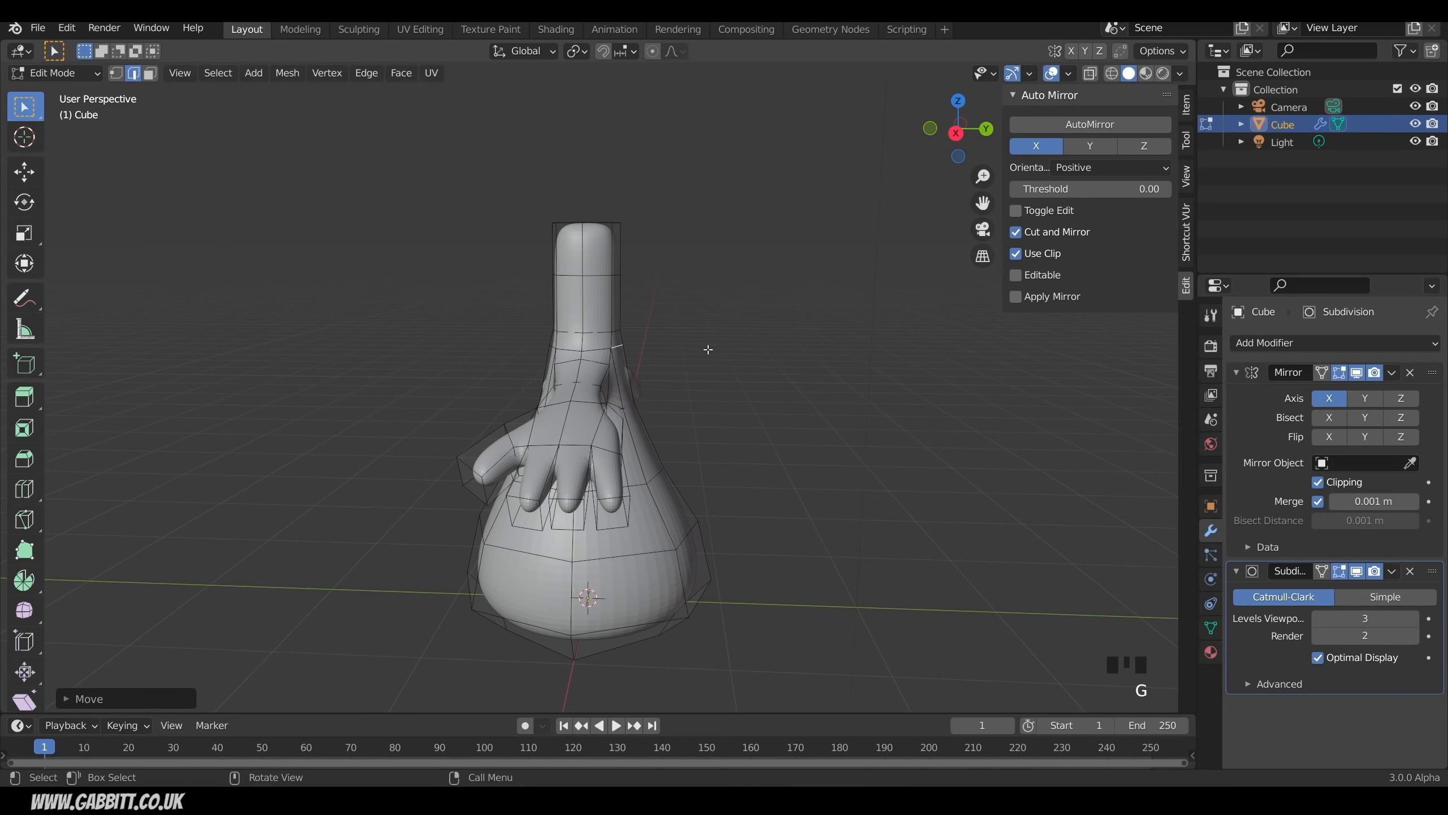
middle_click_drag(709, 347, 842, 372)
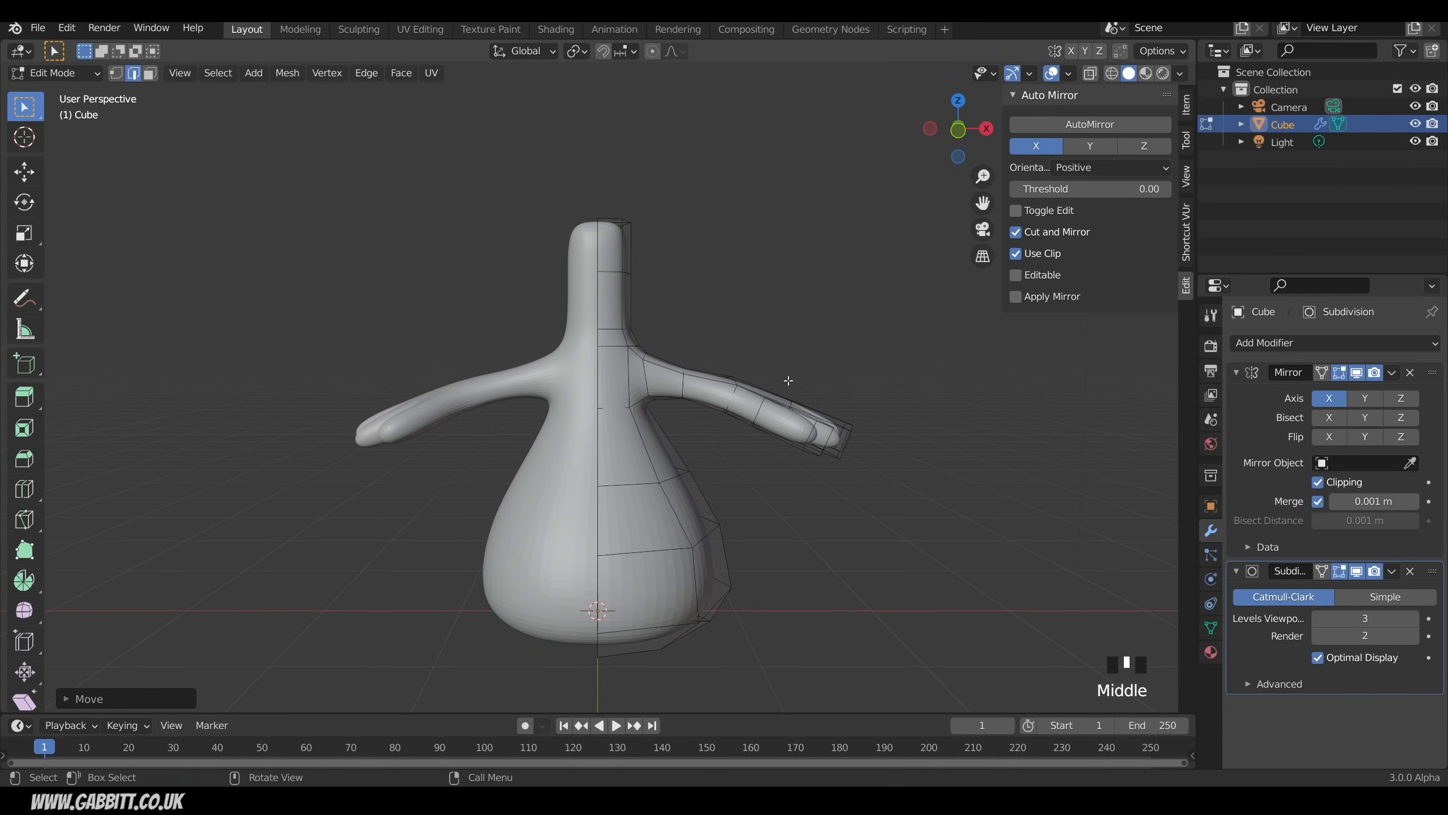
Step: Select all the neck faces with X-ray on in front view, scale them down with Z locked, and reposition them
middle_click_drag(586, 207, 673, 315)
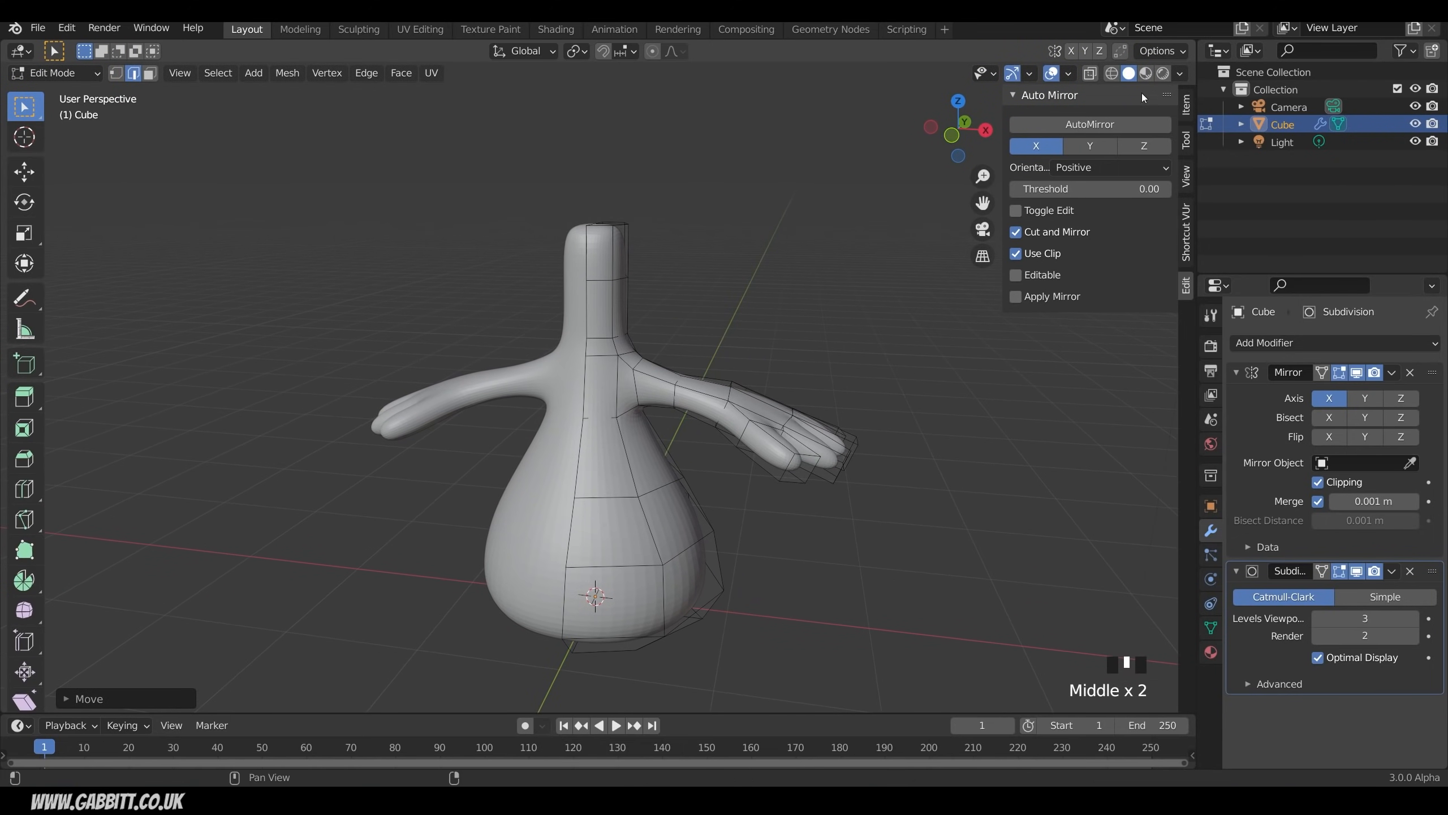
left_click(1089, 75)
key("KP_1")
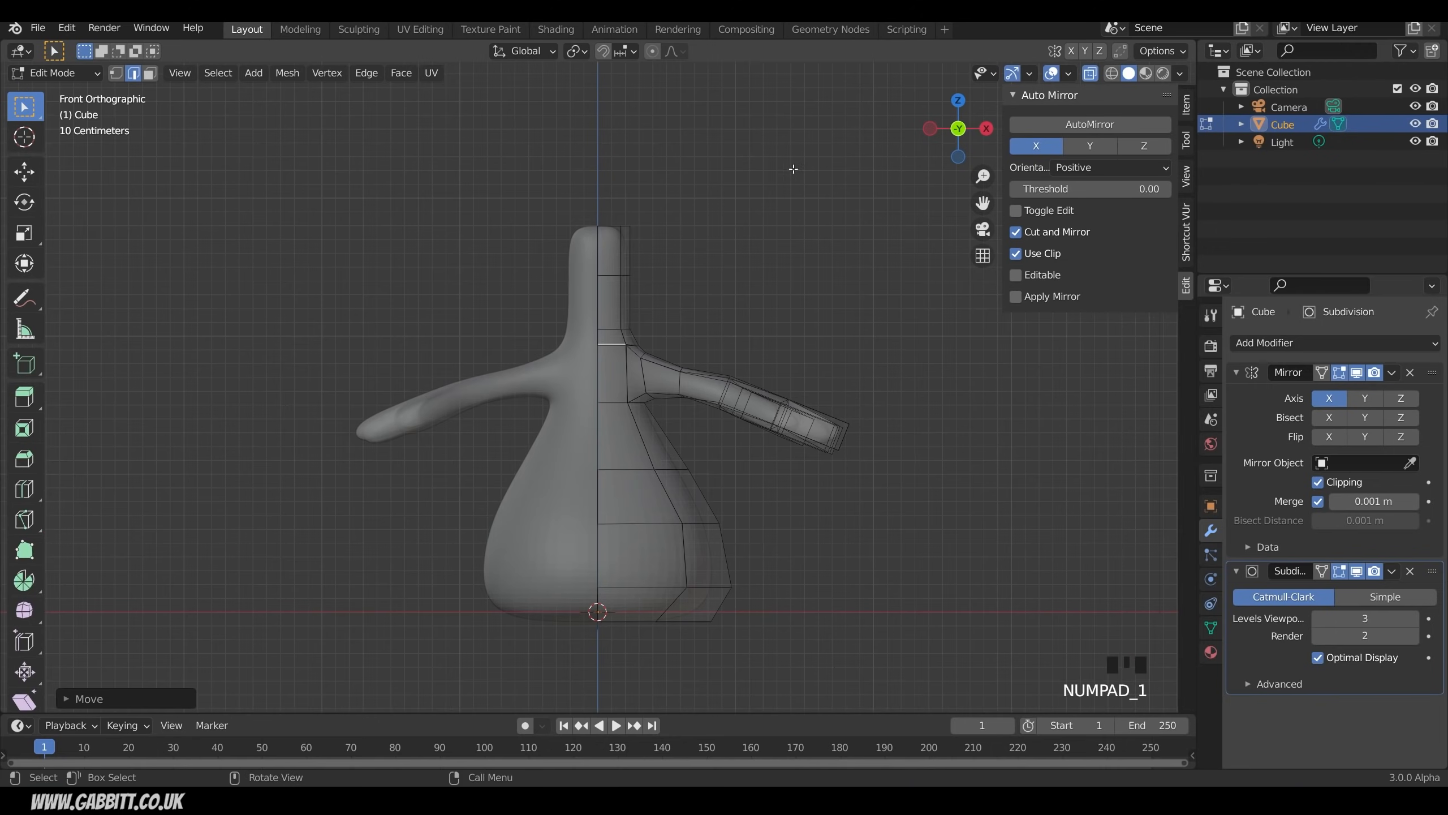
left_click_drag(558, 184, 687, 339)
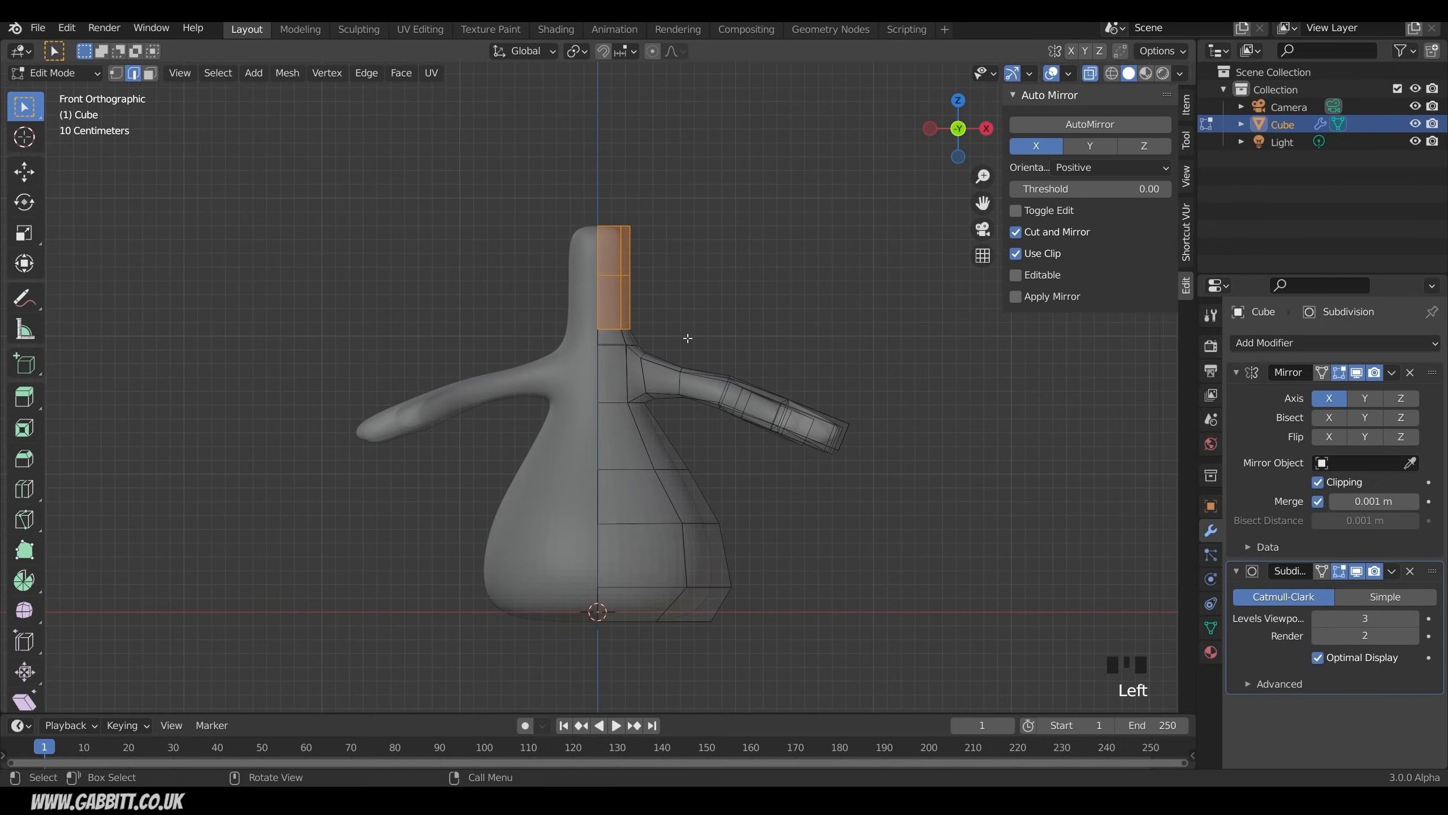
left_click(151, 74)
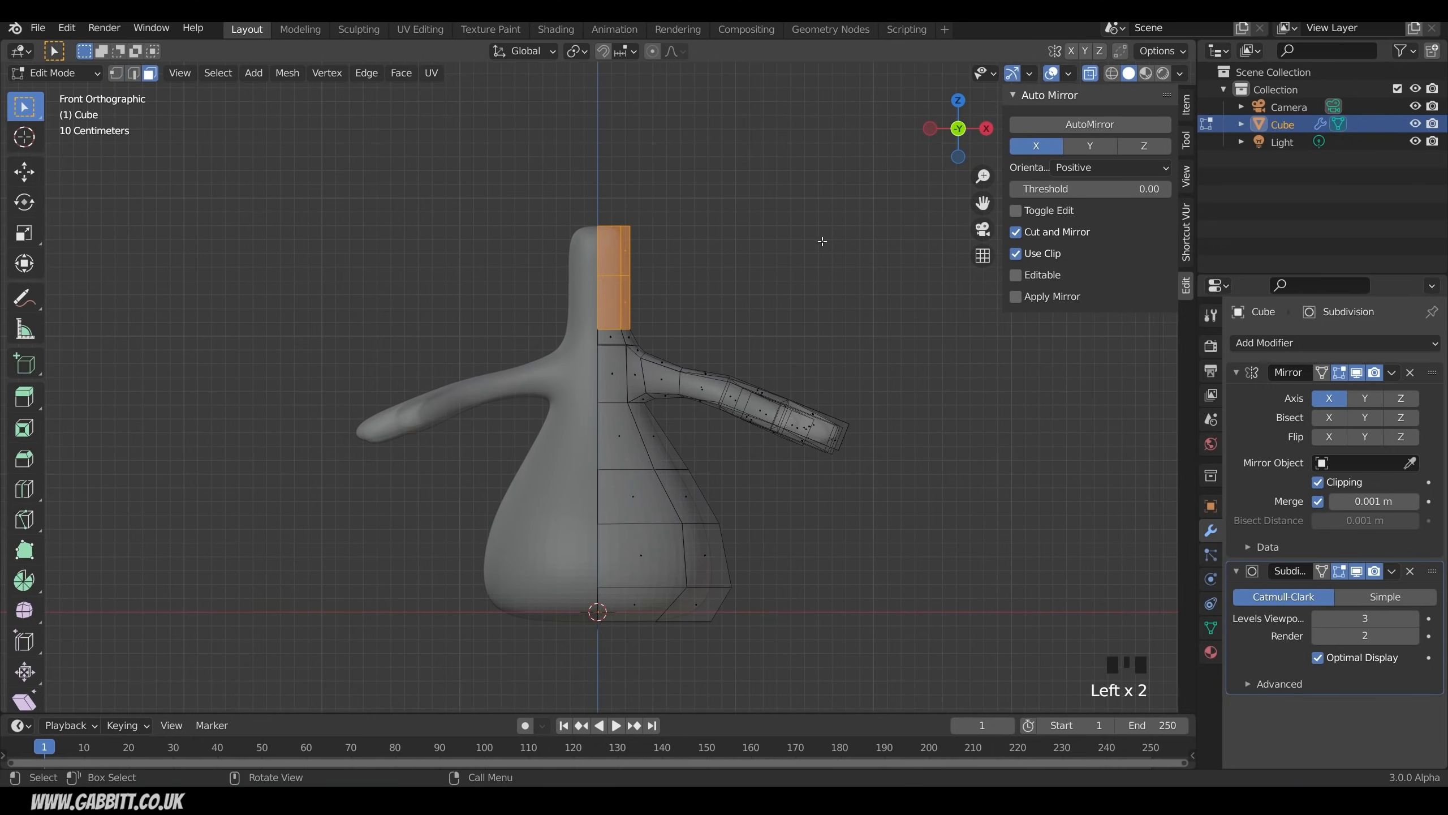
key("s")
key("shift+z")
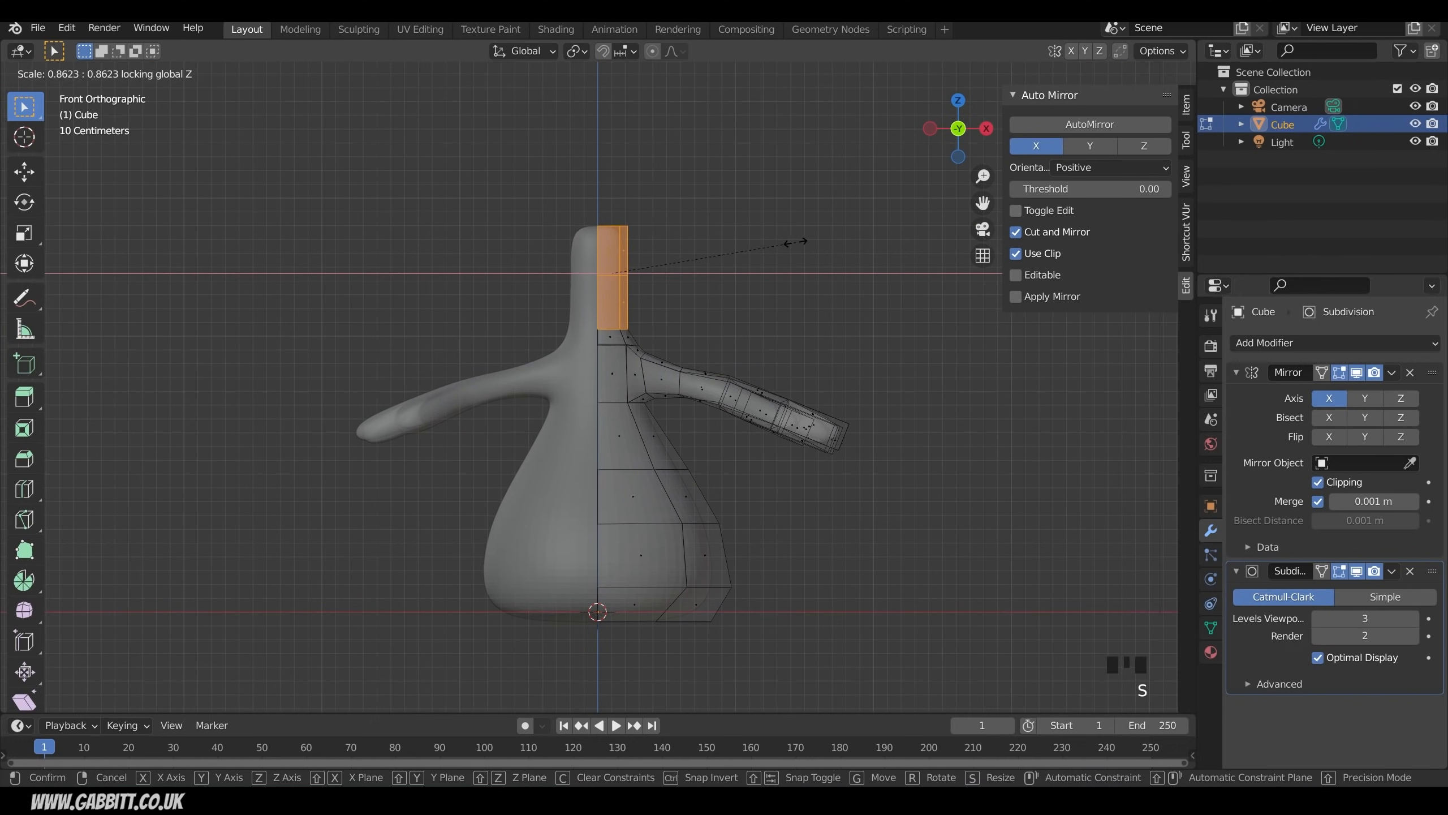
left_click(709, 251)
key("g")
left_click(705, 260)
Step: Select the edge loop at the base of the neck and resize it to blend the neck into the shoulders
middle_click_drag(705, 261, 702, 412)
scroll(664, 344, "up", 2)
key("2")
left_click(603, 347, "alt")
key("s")
left_click(744, 297)
left_click(603, 348, "alt")
key("s")
left_click(857, 358)
Step: Fine-tune the position and size of the neck-base loop, then extend the selection with neighbouring edges and rescale it
key("g")
left_click(733, 345)
key("s")
left_click(825, 335)
key("g")
left_click(810, 336)
left_click(637, 336, "ctrl")
key("s")
left_click(659, 331)
Step: Add a centred loop cut around the upper part of the neck
scroll(639, 320, "up", 3)
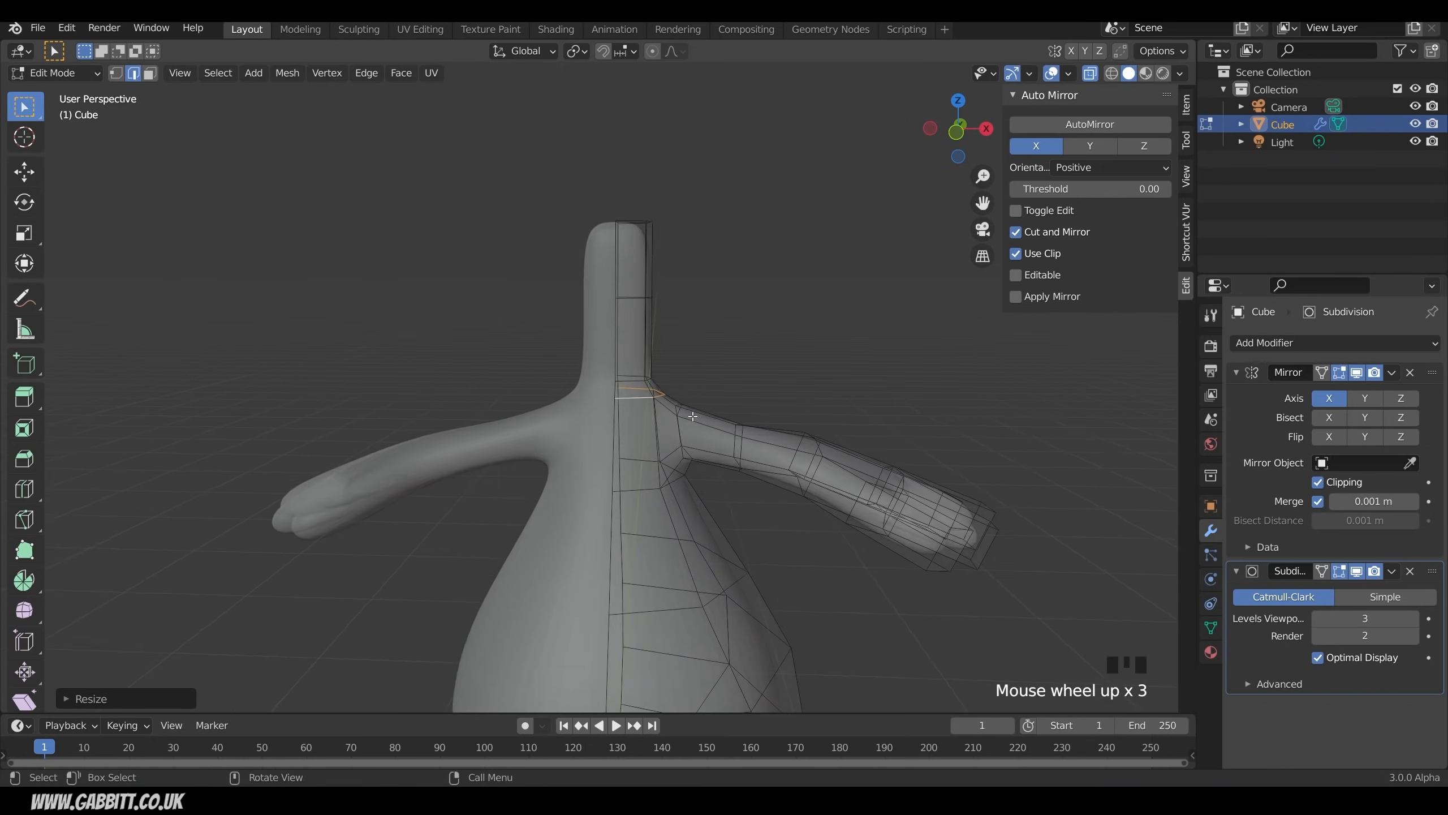
middle_click_drag(641, 302, 662, 298)
key("ctrl+r")
left_click(649, 277)
right_click(648, 277)
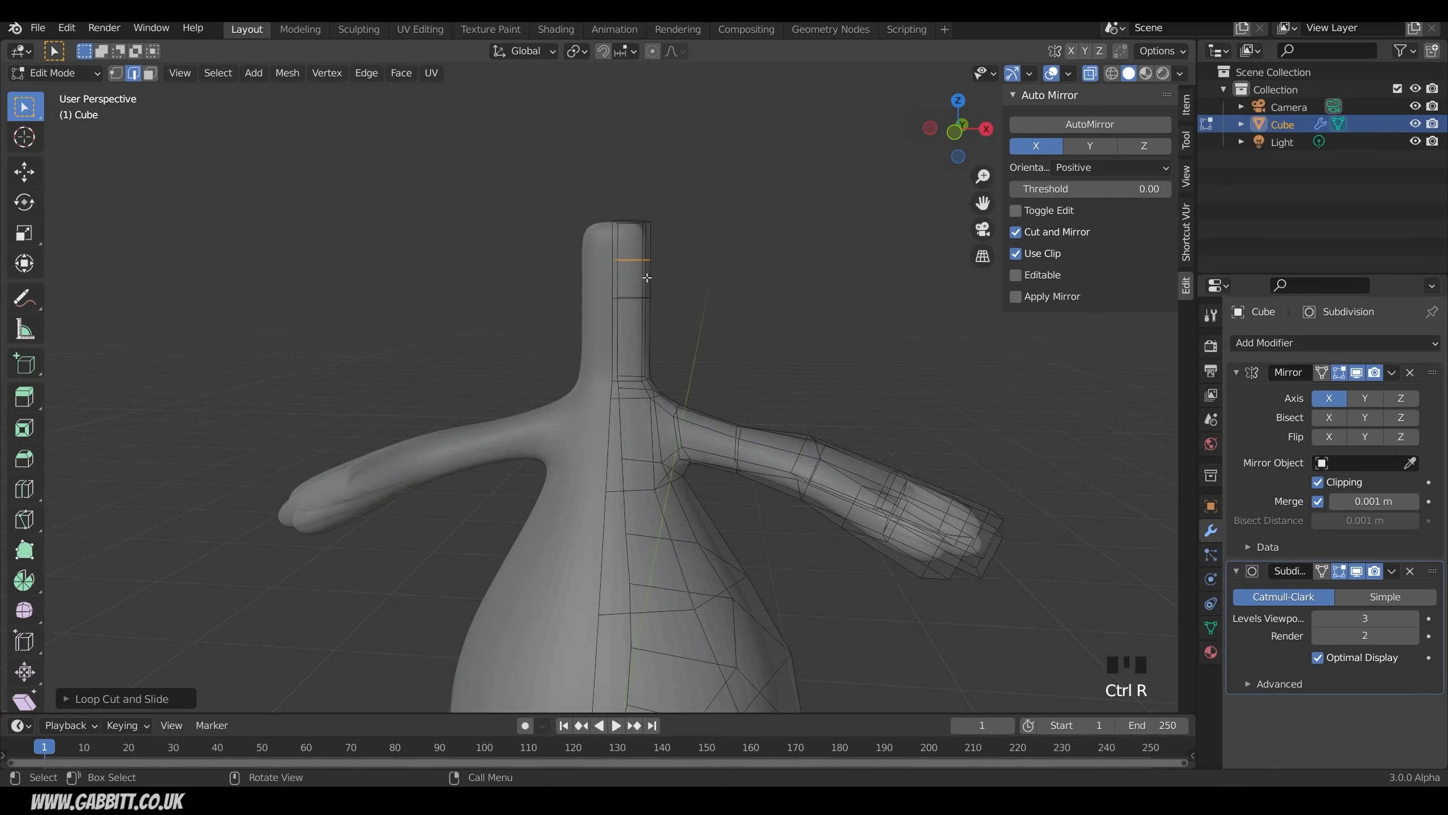
Step: Try scaling the new upper-neck loop and undo the change
key("s")
left_click(892, 283)
middle_click_drag(756, 342, 709, 443)
scroll(630, 385, "down", 4)
key("ctrl+z")
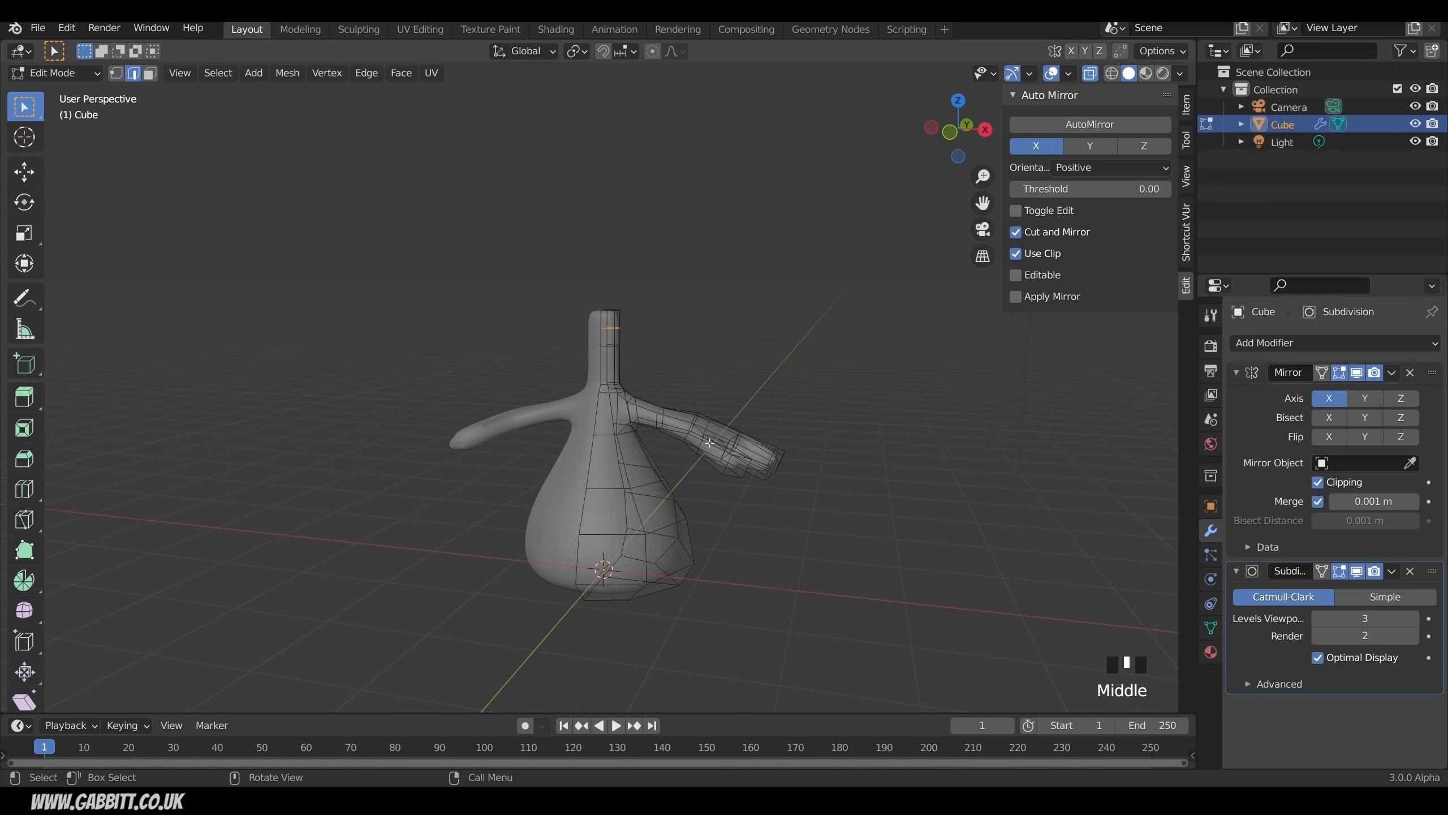
Step: Turn off X-ray, select the lowest ring of body faces, and scale it to about 0.86 with Z locked
left_click(1089, 75)
mouse_move(712, 485)
middle_mouse_down()
mouse_move(656, 557)
mouse_move(659, 585)
mouse_move(830, 572)
mouse_move(844, 501)
mouse_move(709, 527)
middle_mouse_up()
key("3")
left_click(697, 532, "alt")
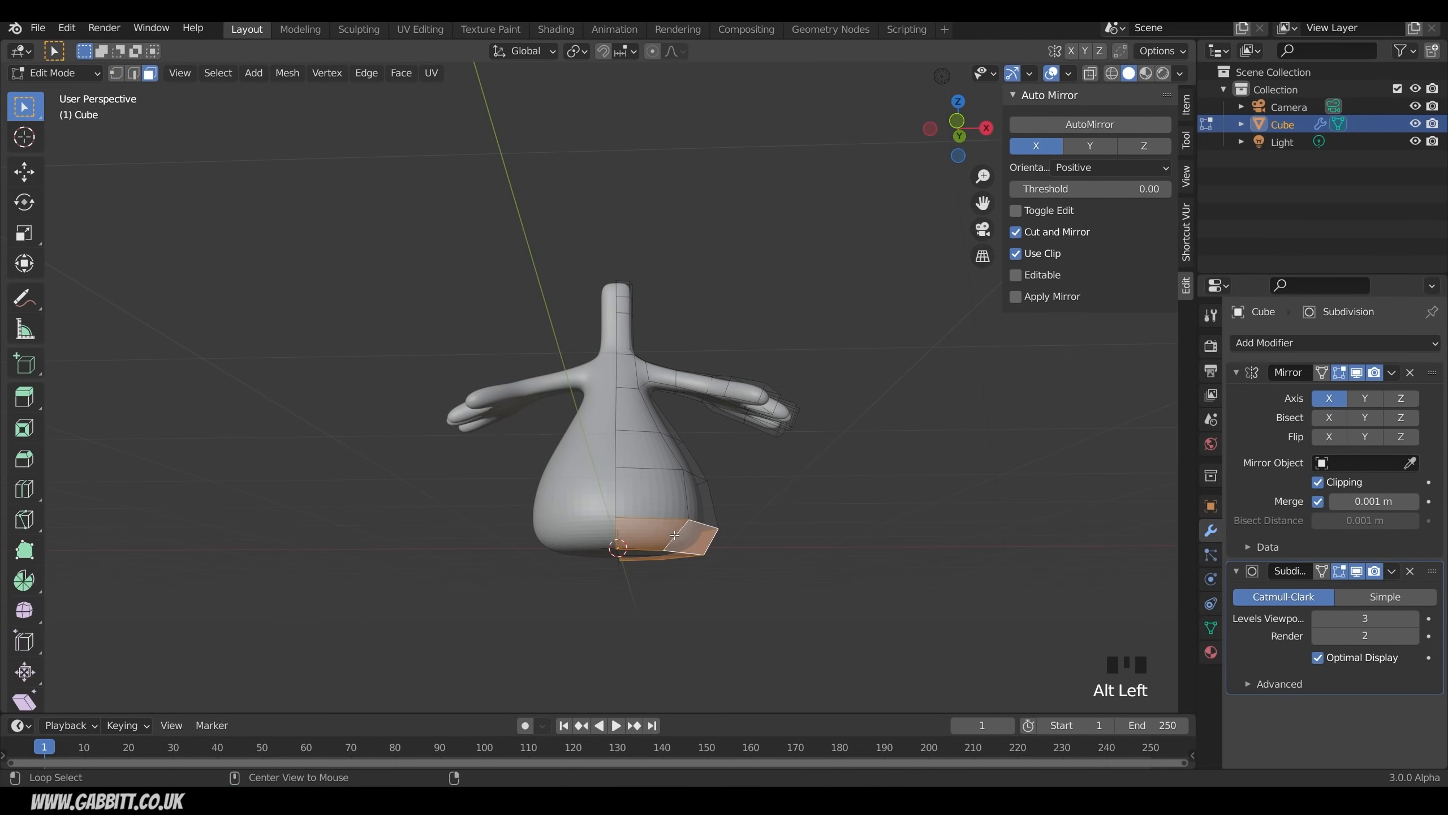
key("s")
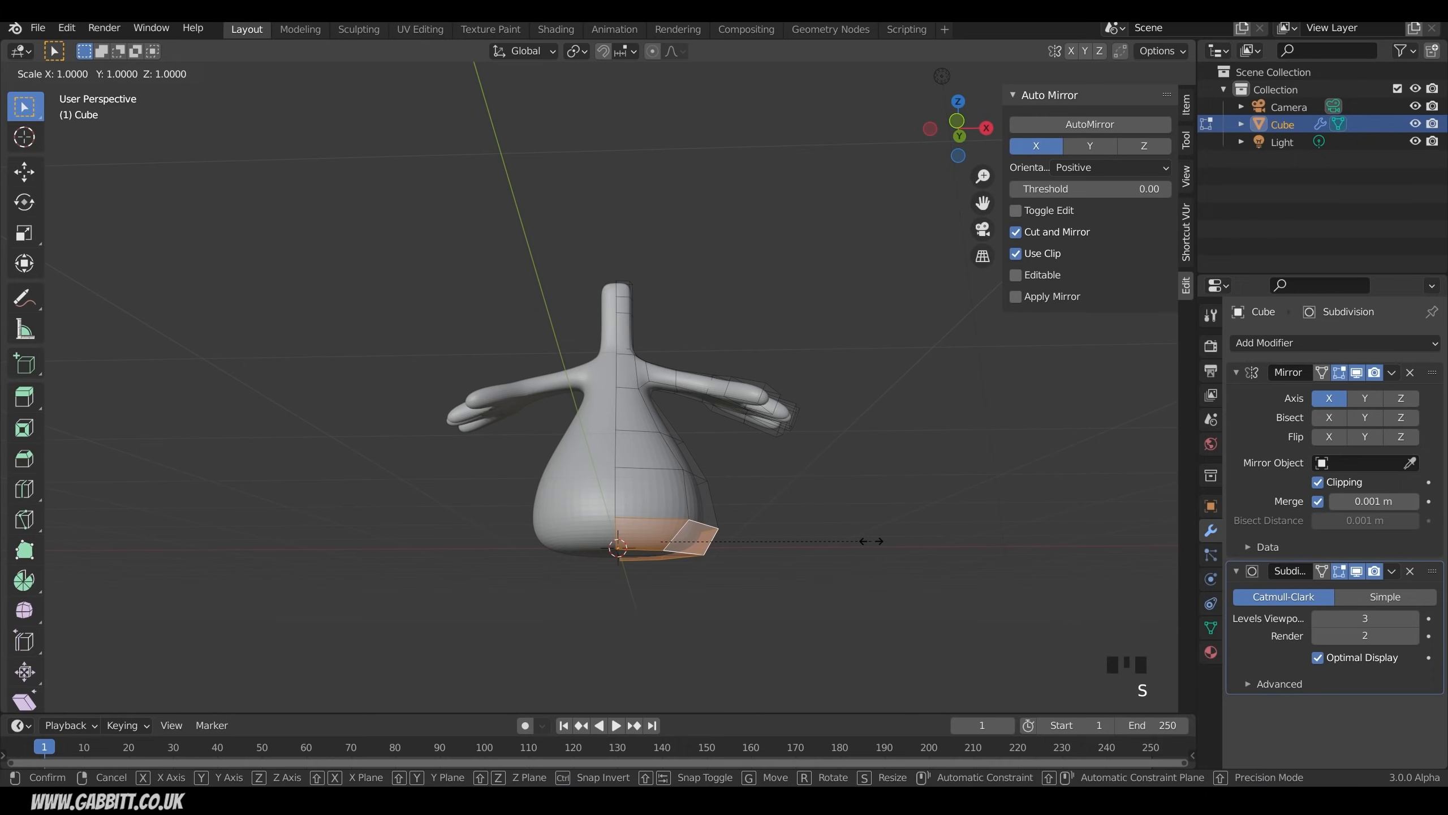
key("shift+z")
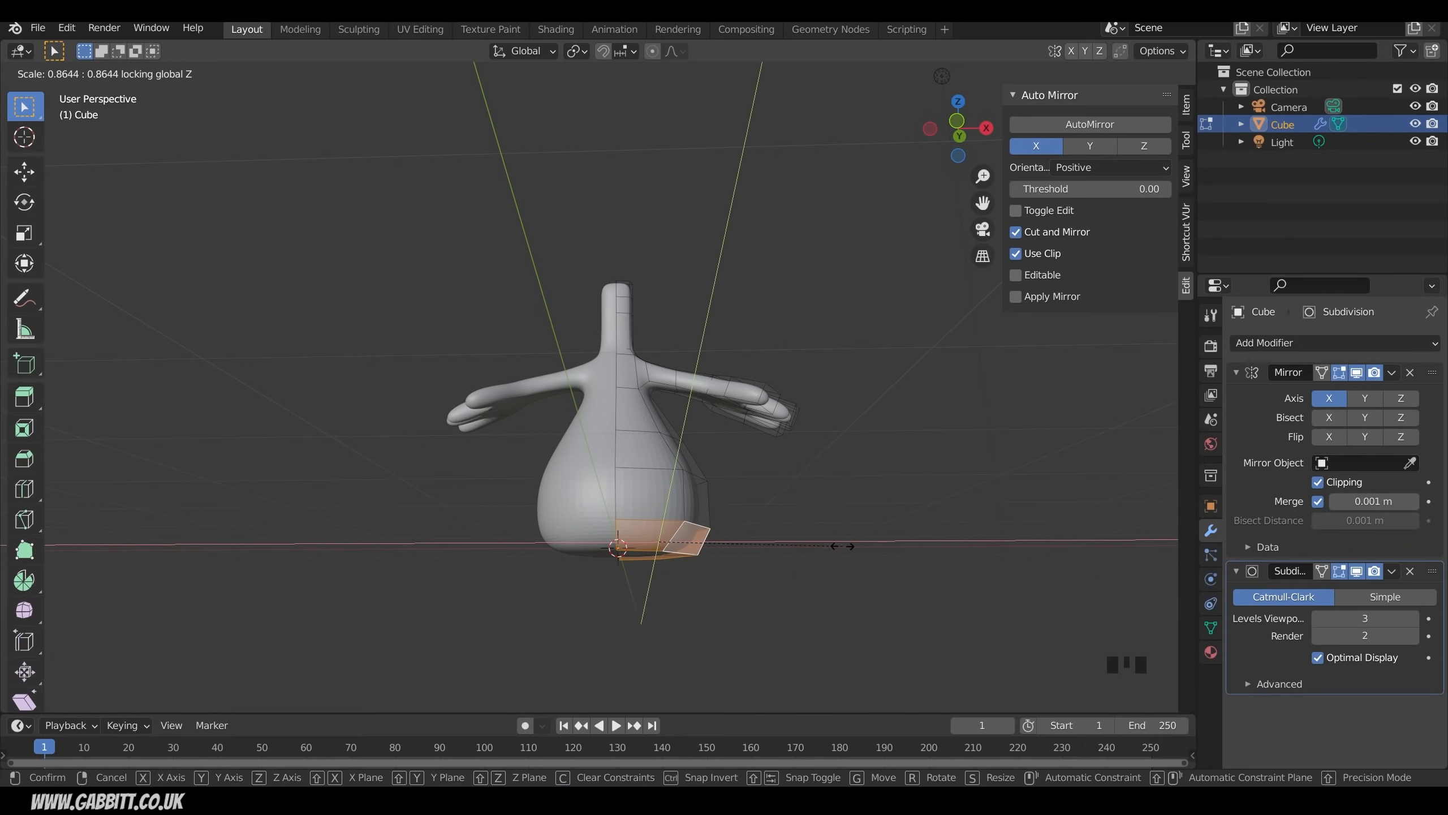
left_click(841, 546)
Step: Resize the underside faces of the body and shift them along X
middle_click_drag(841, 546, 776, 599)
key("s")
left_click(812, 558)
key("g")
key("x")
left_click(803, 572)
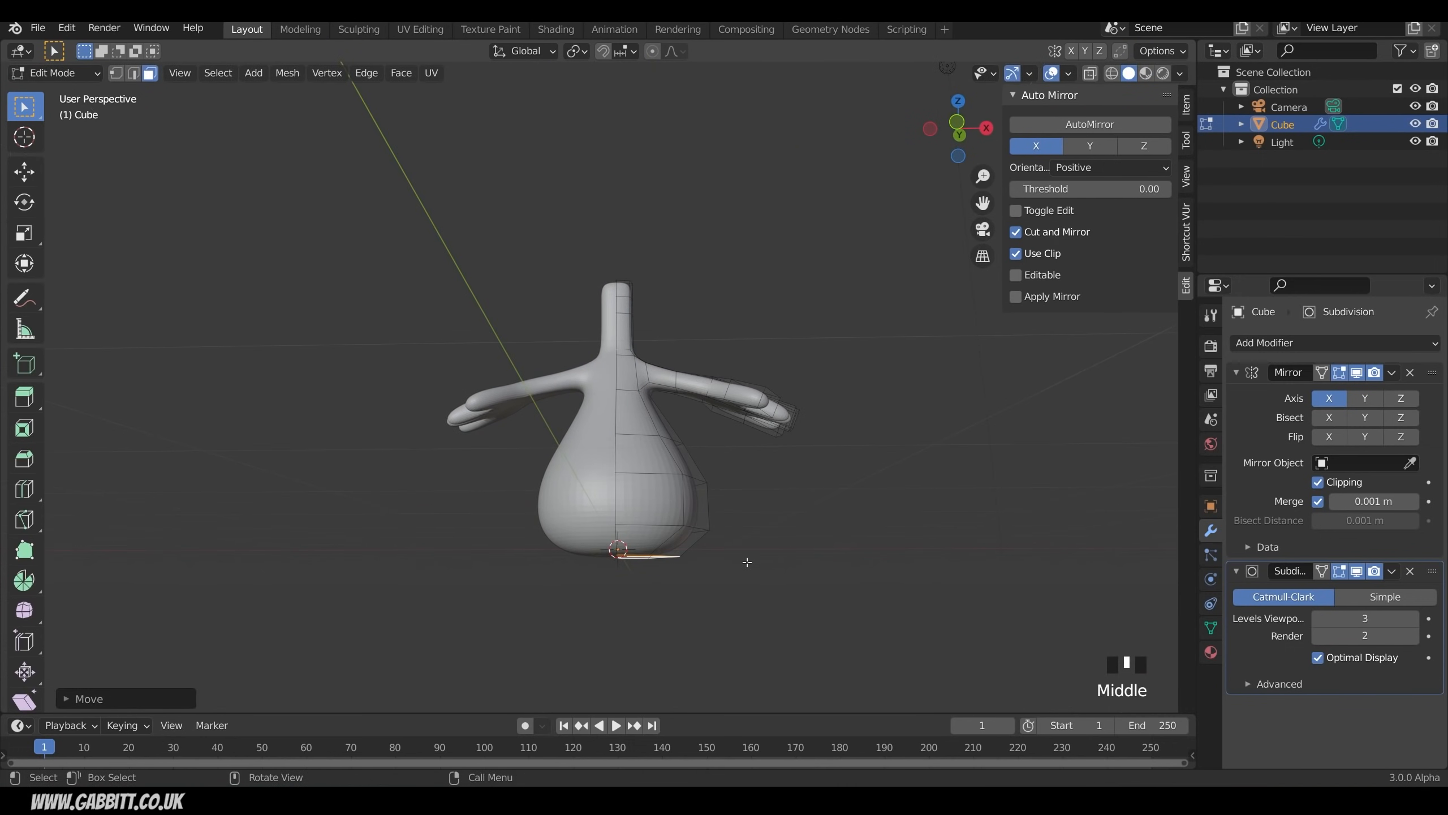
Step: Move the lower side vertices of the body slightly inward along X
key("1")
key("g")
key("x")
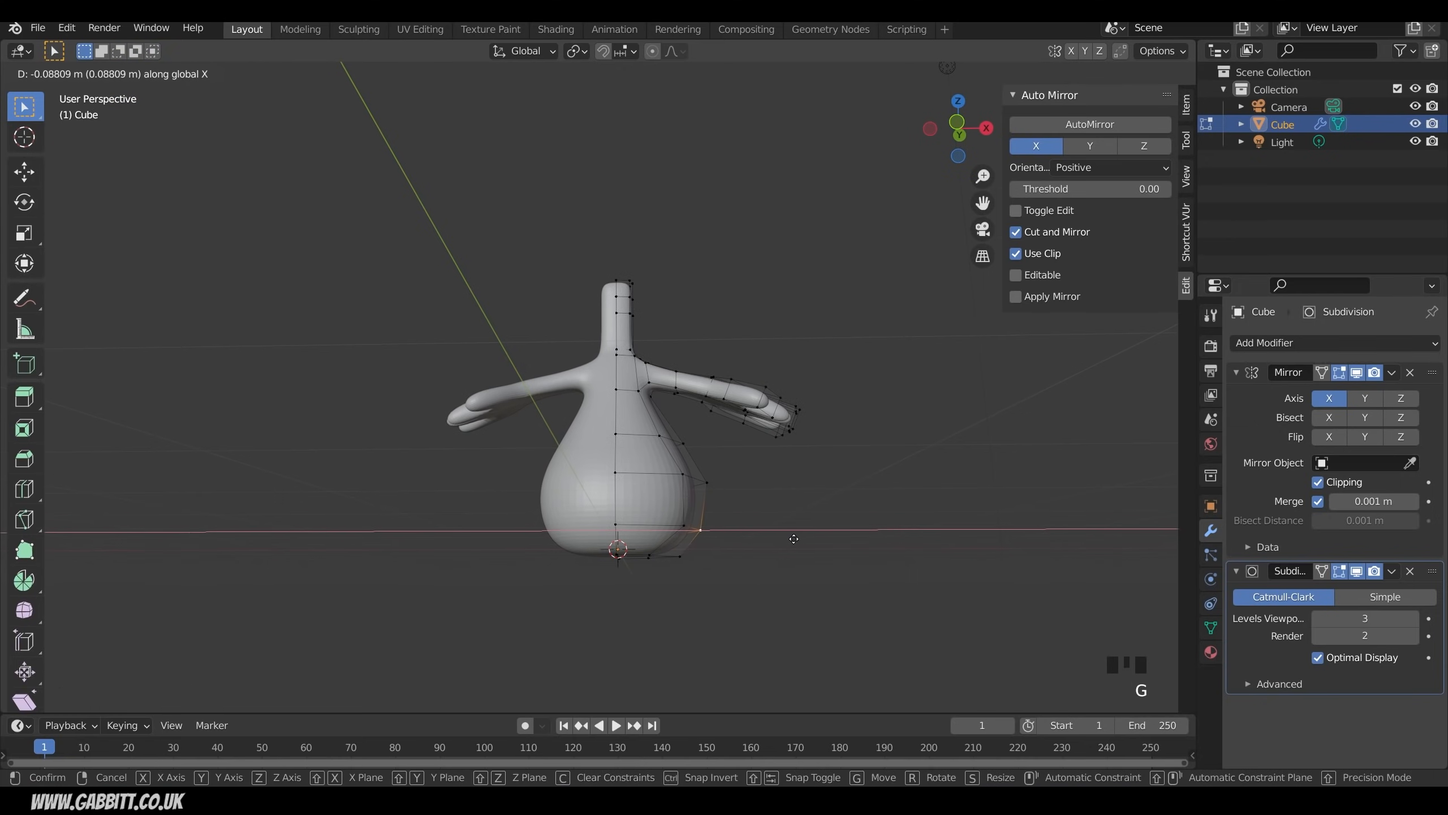
left_click(797, 539)
mouse_move(798, 542)
middle_mouse_down()
mouse_move(832, 551)
mouse_move(770, 553)
mouse_move(878, 567)
mouse_move(832, 547)
mouse_move(900, 513)
mouse_move(748, 473)
mouse_move(732, 564)
mouse_move(798, 570)
middle_mouse_up()
Step: Select the neck's outer vertices through the mesh in front view and move them inward along X by about 0.034 m
scroll(748, 473, "up", 2)
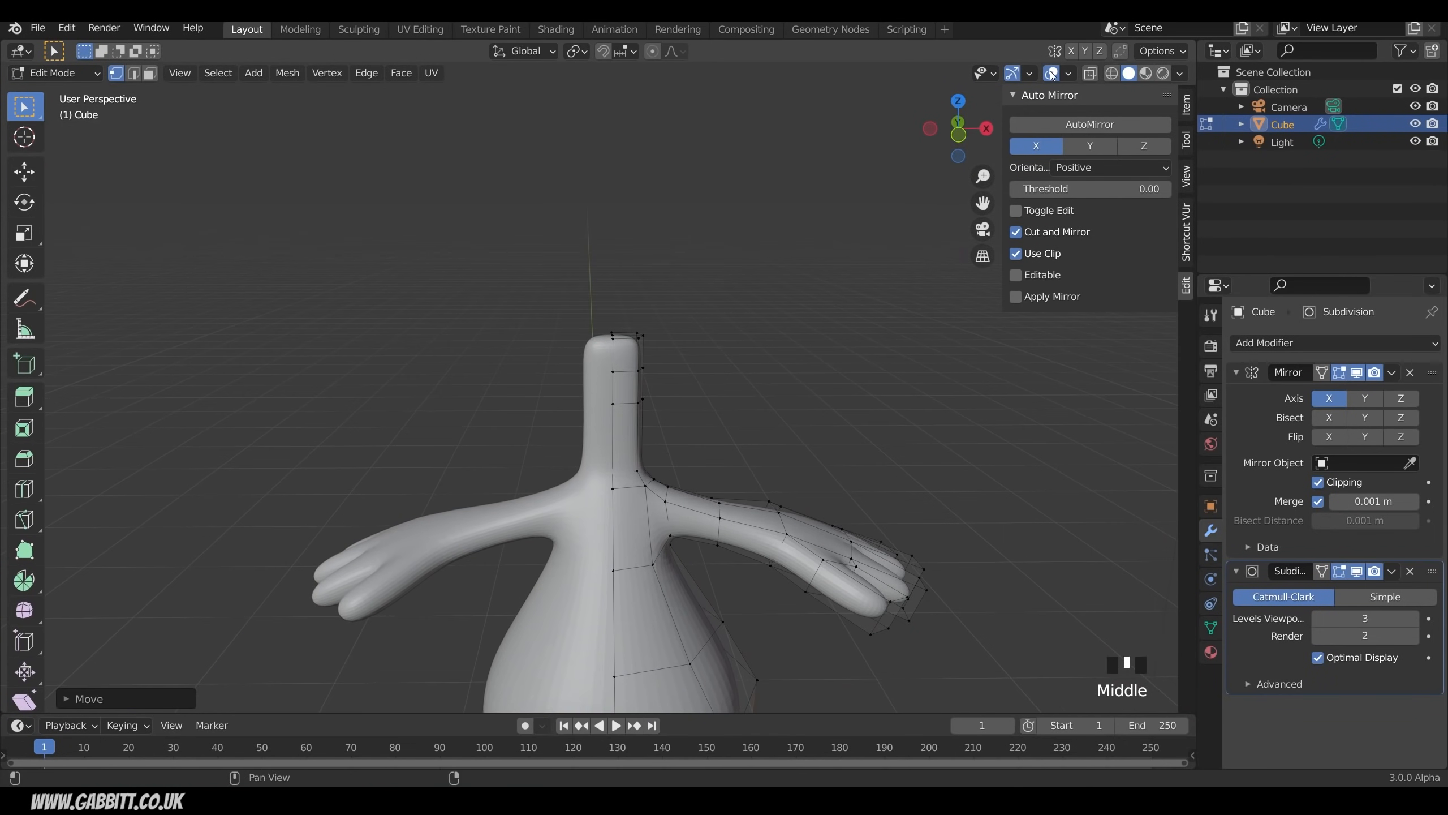
left_click(1090, 75)
key("KP_1")
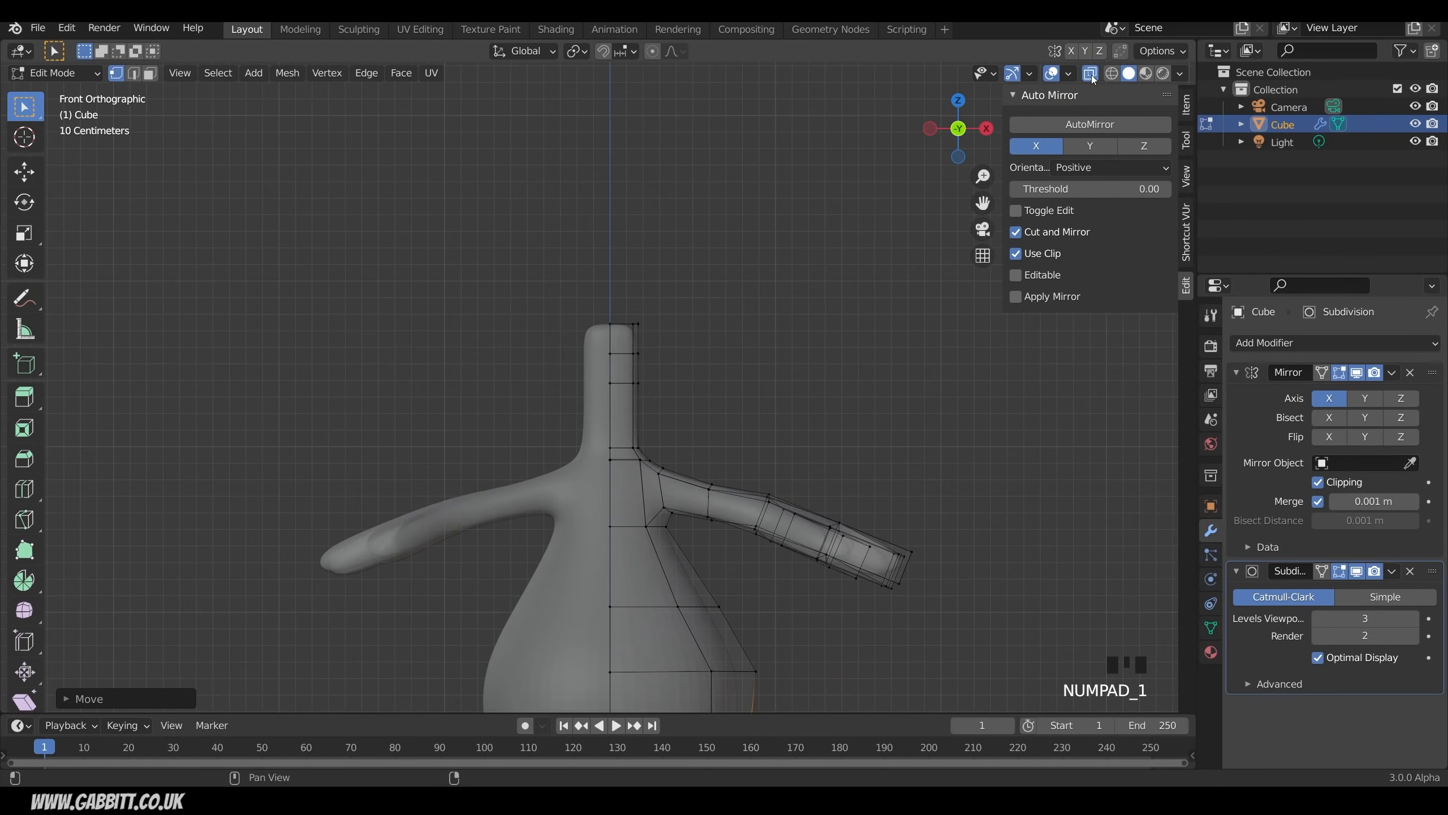
left_click_drag(624, 294, 672, 455)
key("g")
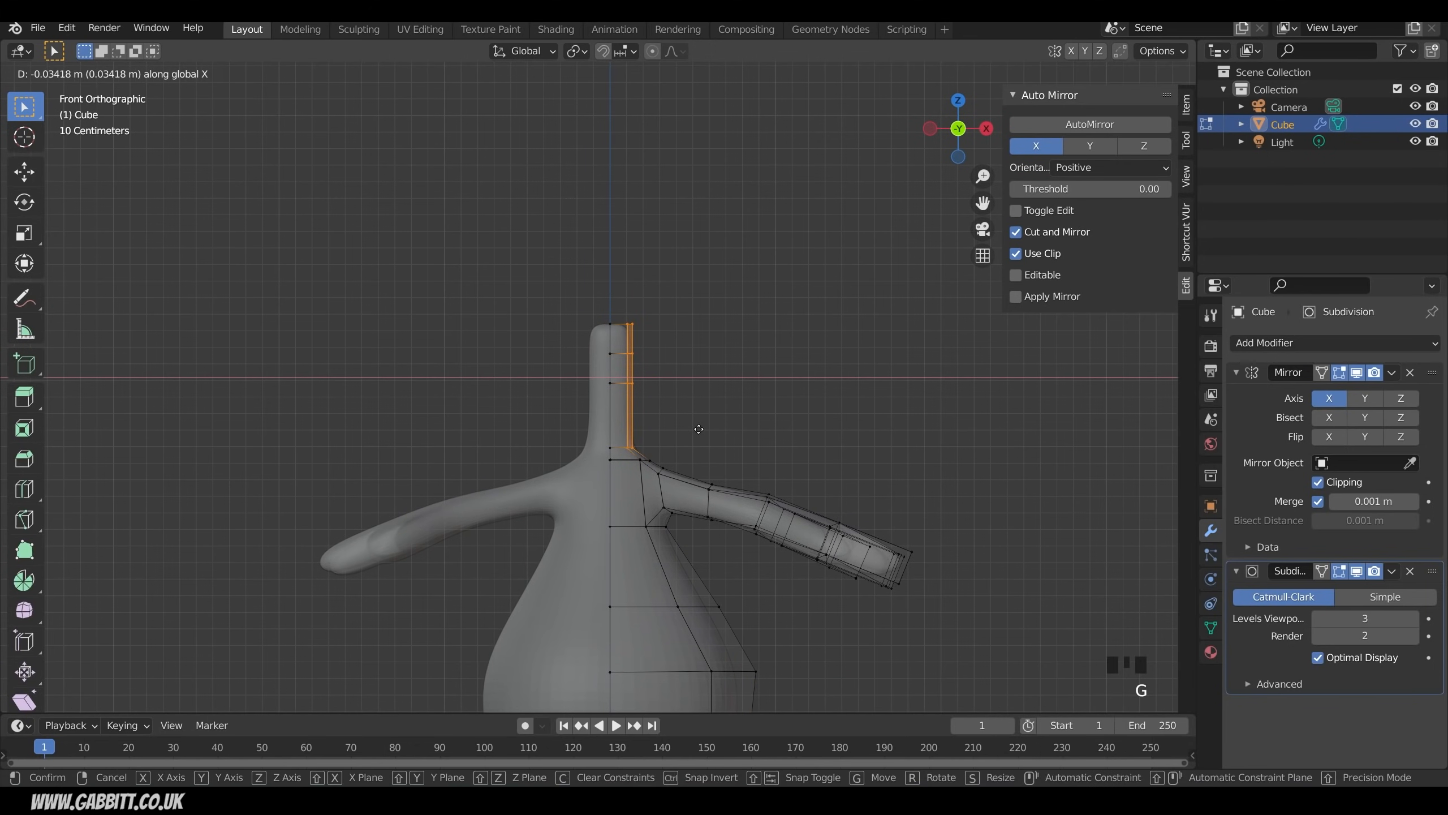
left_click(698, 429)
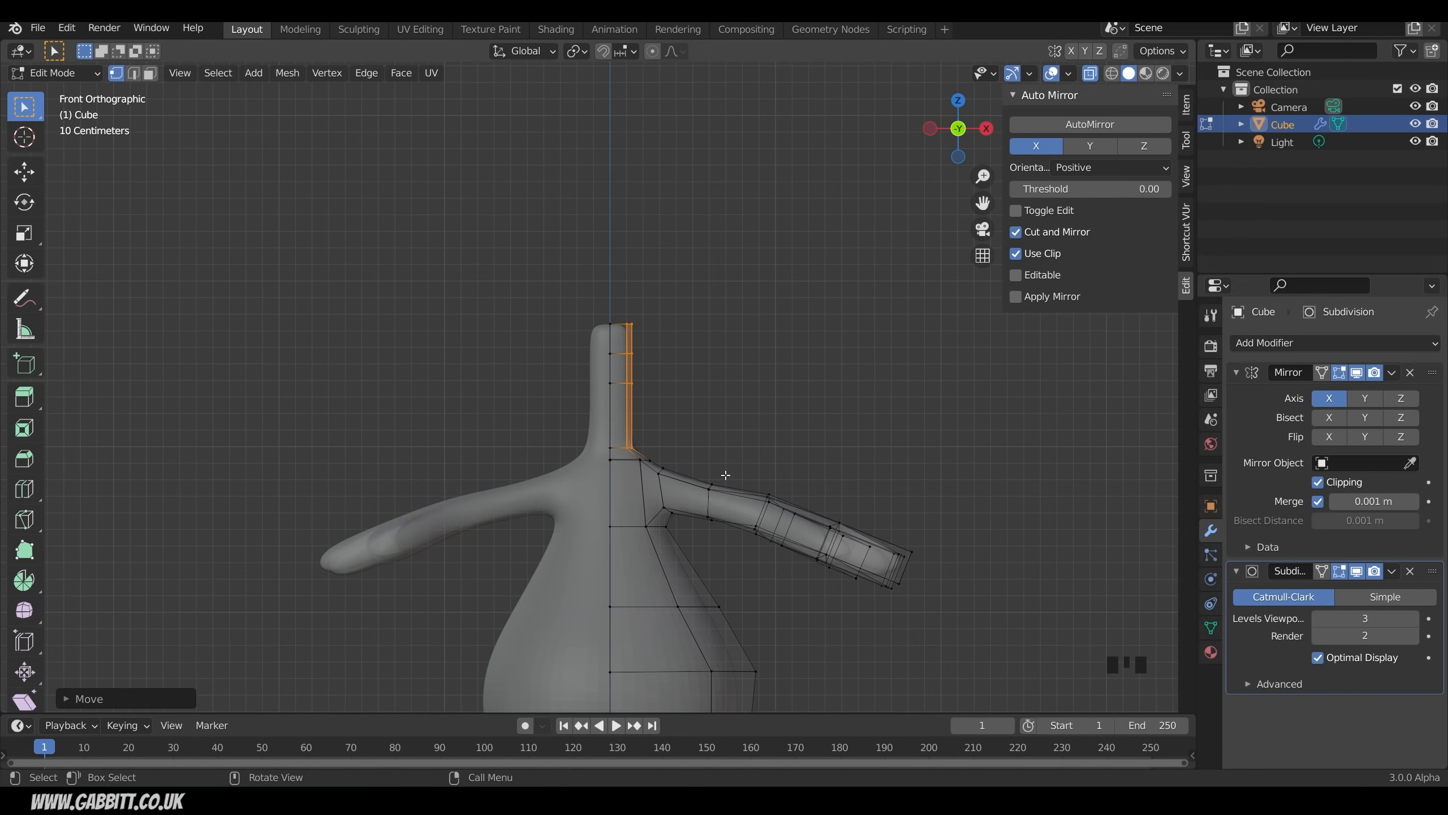
Step: Return to Object Mode and turn off X-ray to show the whole creature solid
middle_click_drag(689, 459, 802, 505)
key("Tab")
scroll(788, 533, "down", 4)
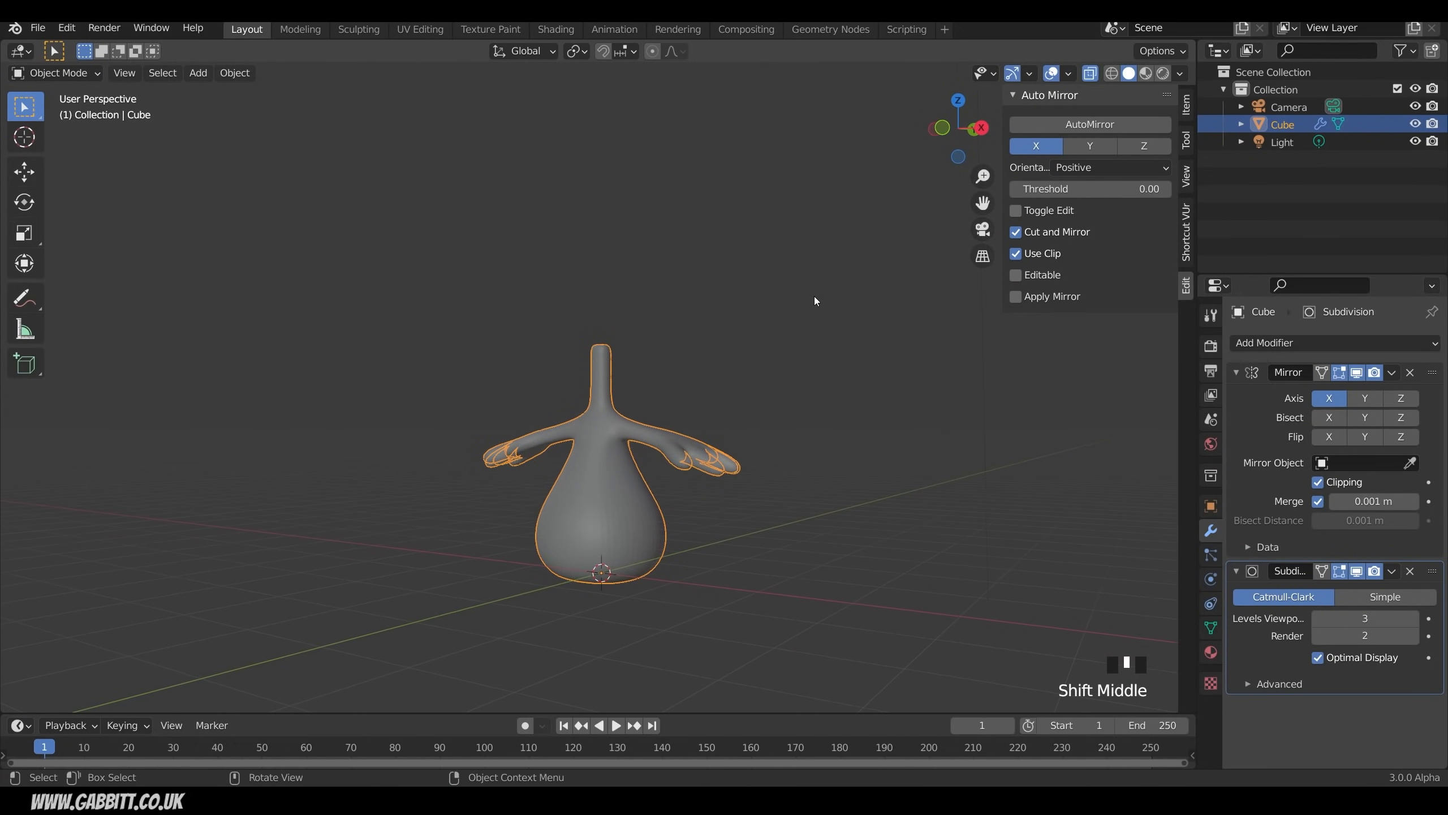
left_click(1090, 73)
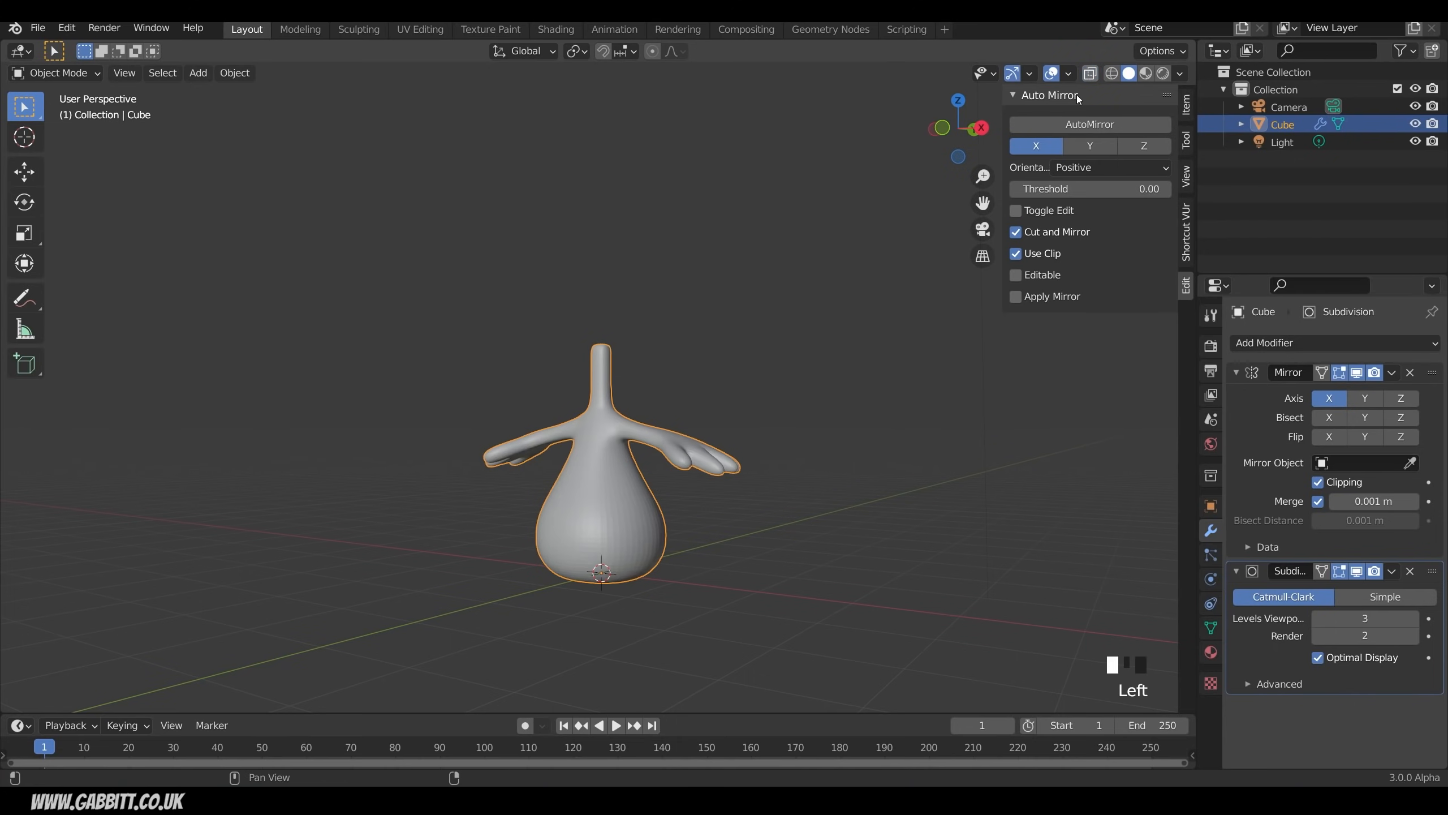
Step: Place the 3D cursor on the tip of the neck and add a UV sphere there
middle_click_drag(621, 402, 646, 392)
scroll(646, 391, "up", 5)
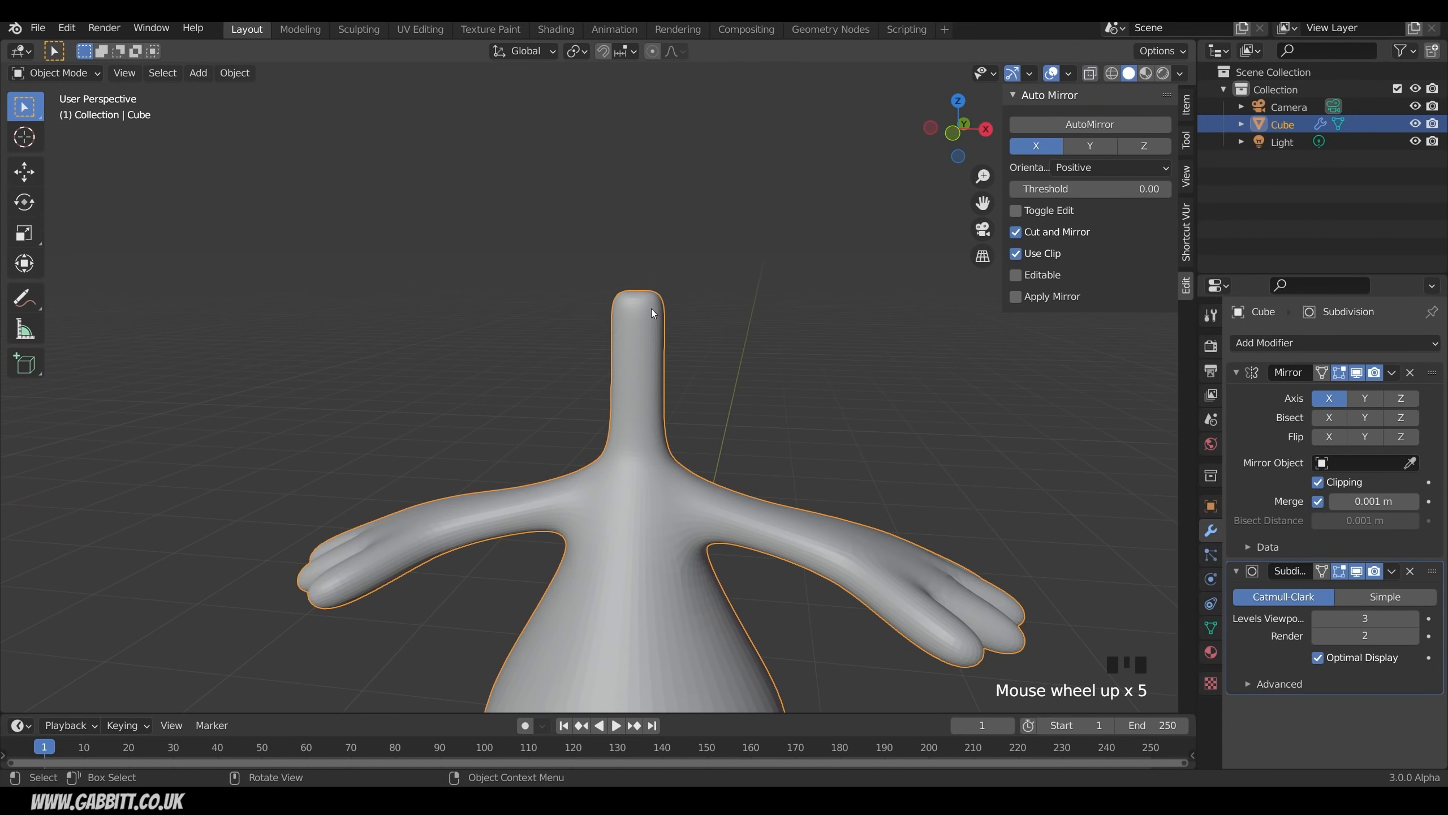
right_click(646, 304, "shift")
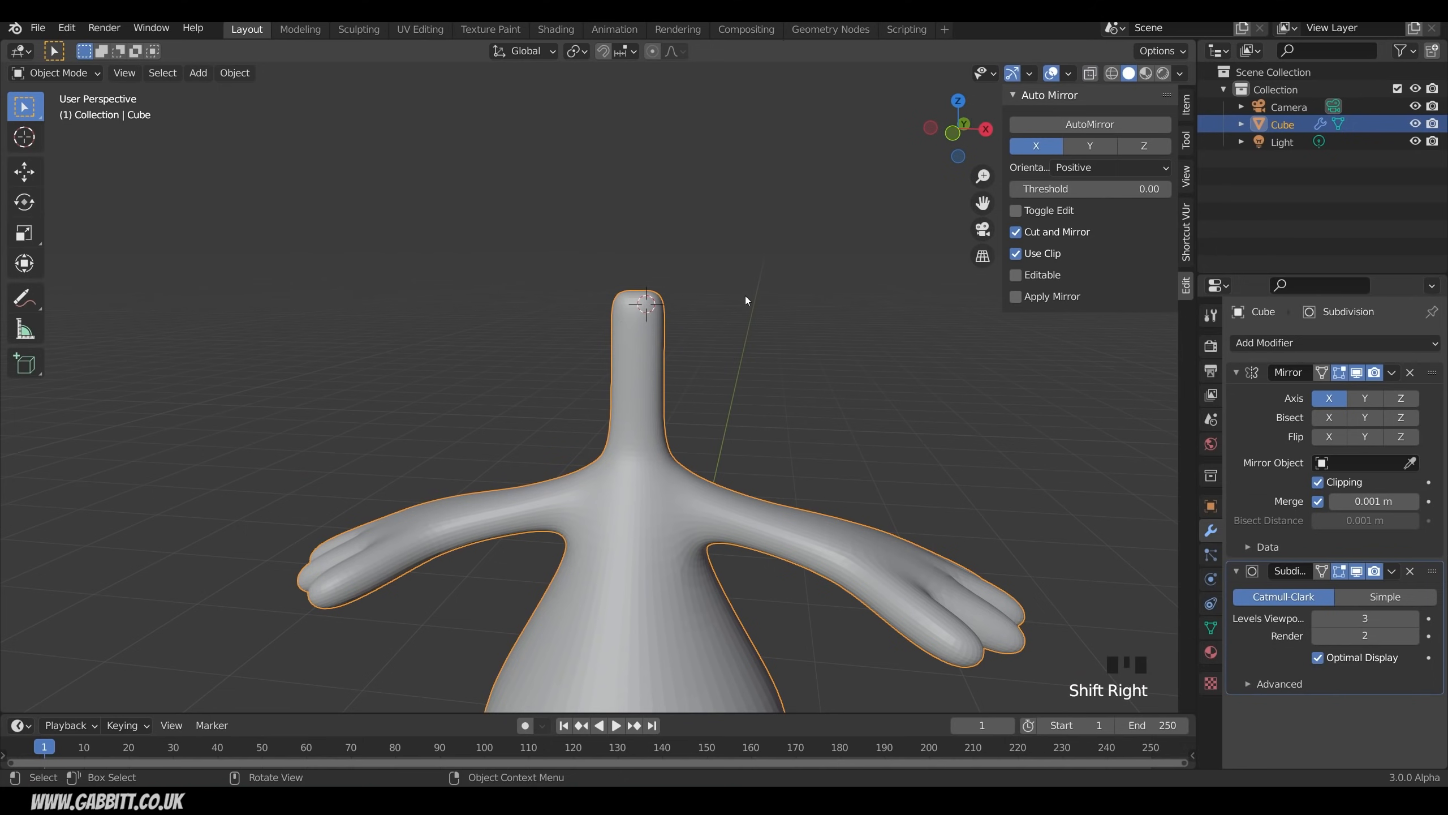
key("shift+a")
mouse_move(748, 295)
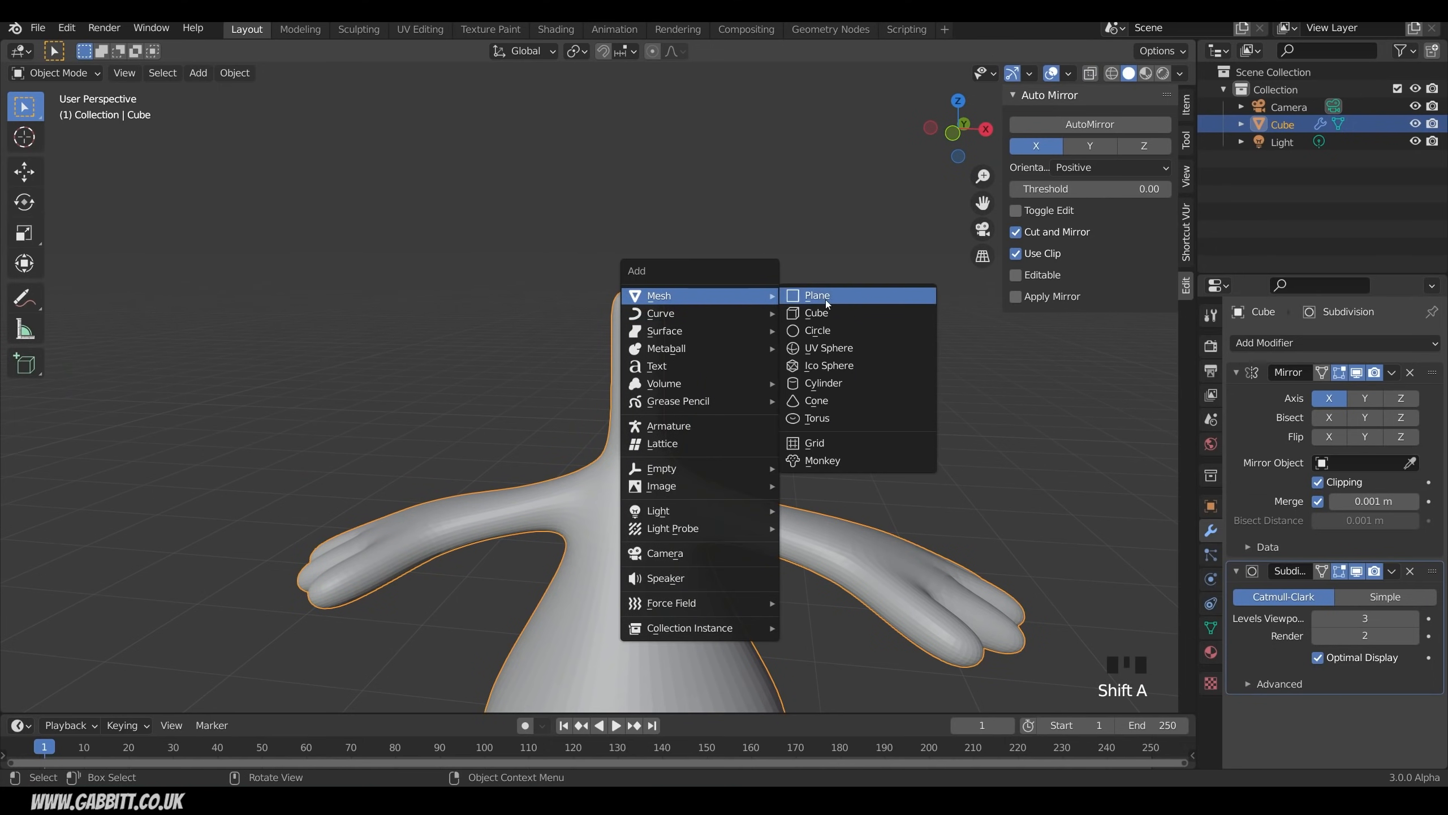
left_click(826, 352)
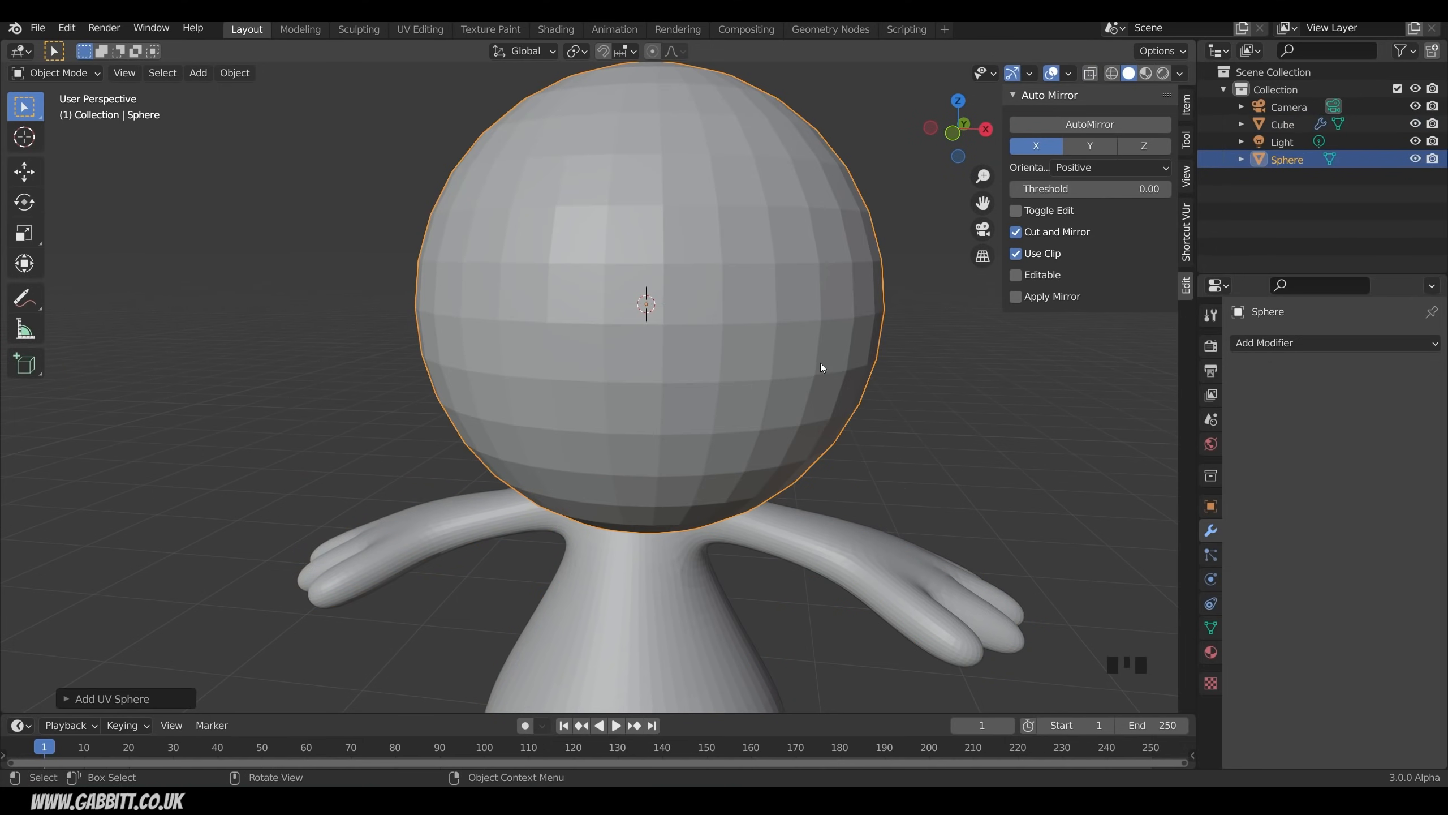
Step: Rotate the sphere 90 degrees about X and scale it down to roughly the neck's width
type("rx90")
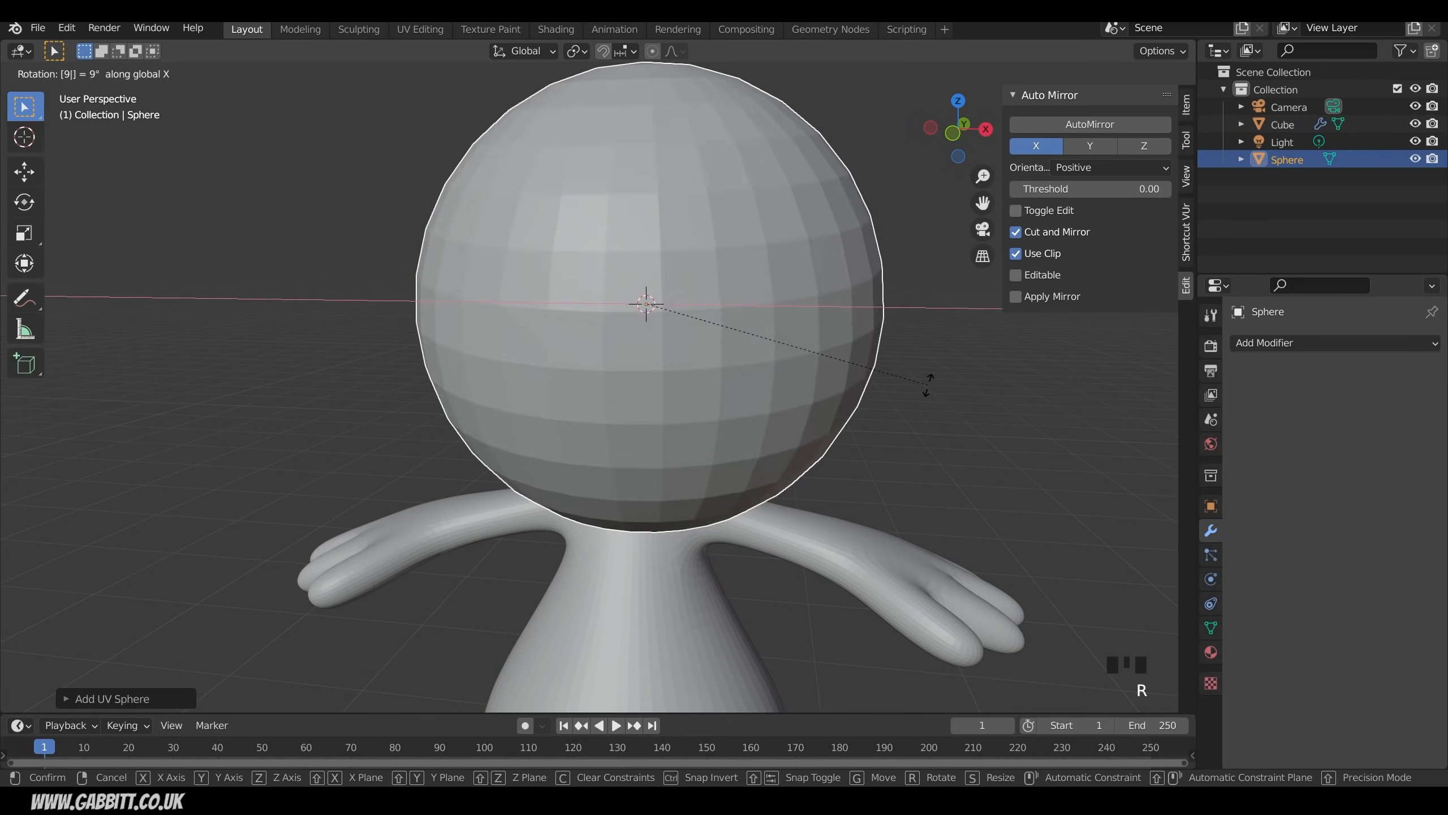
key("Return")
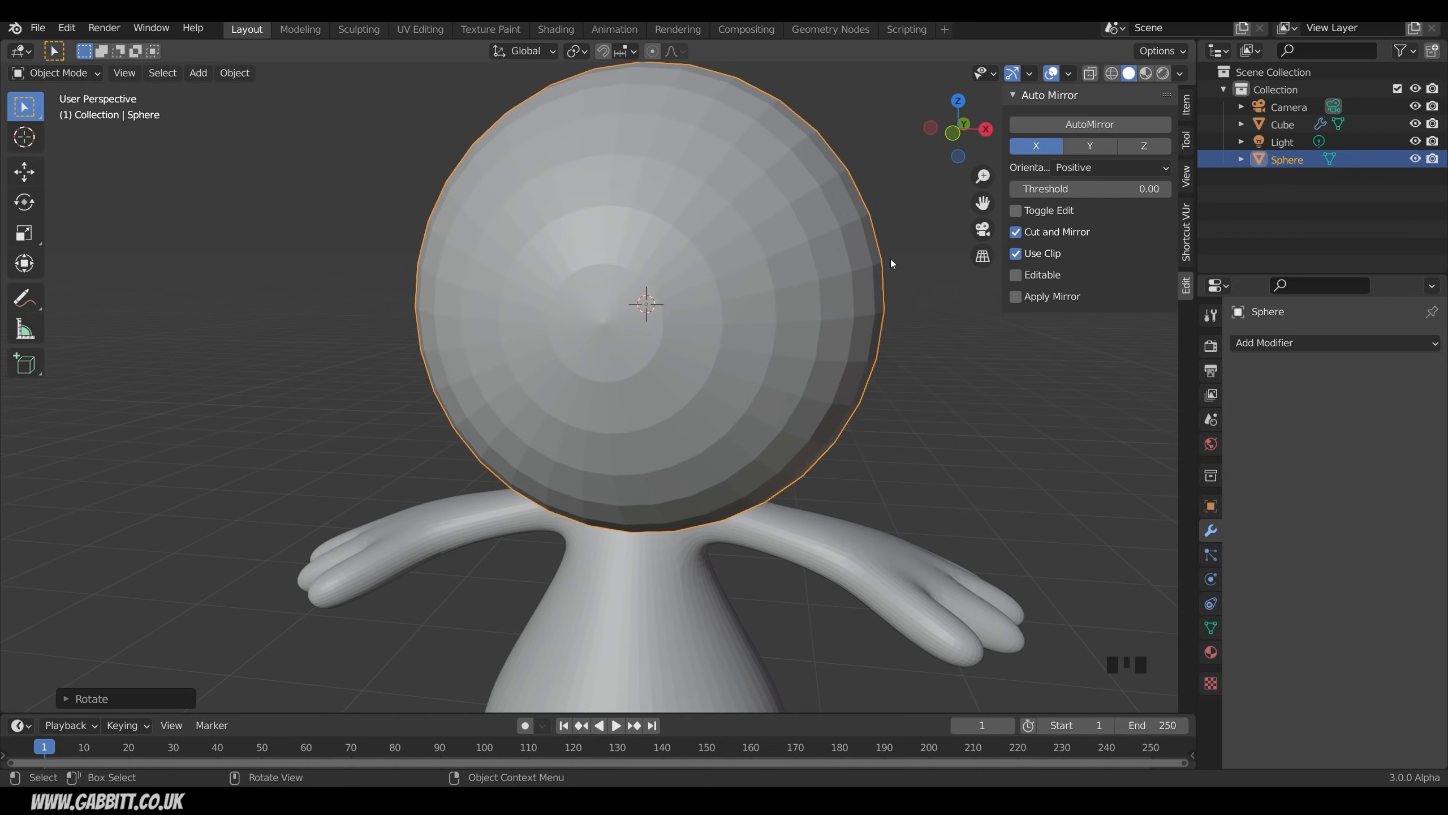
key("s")
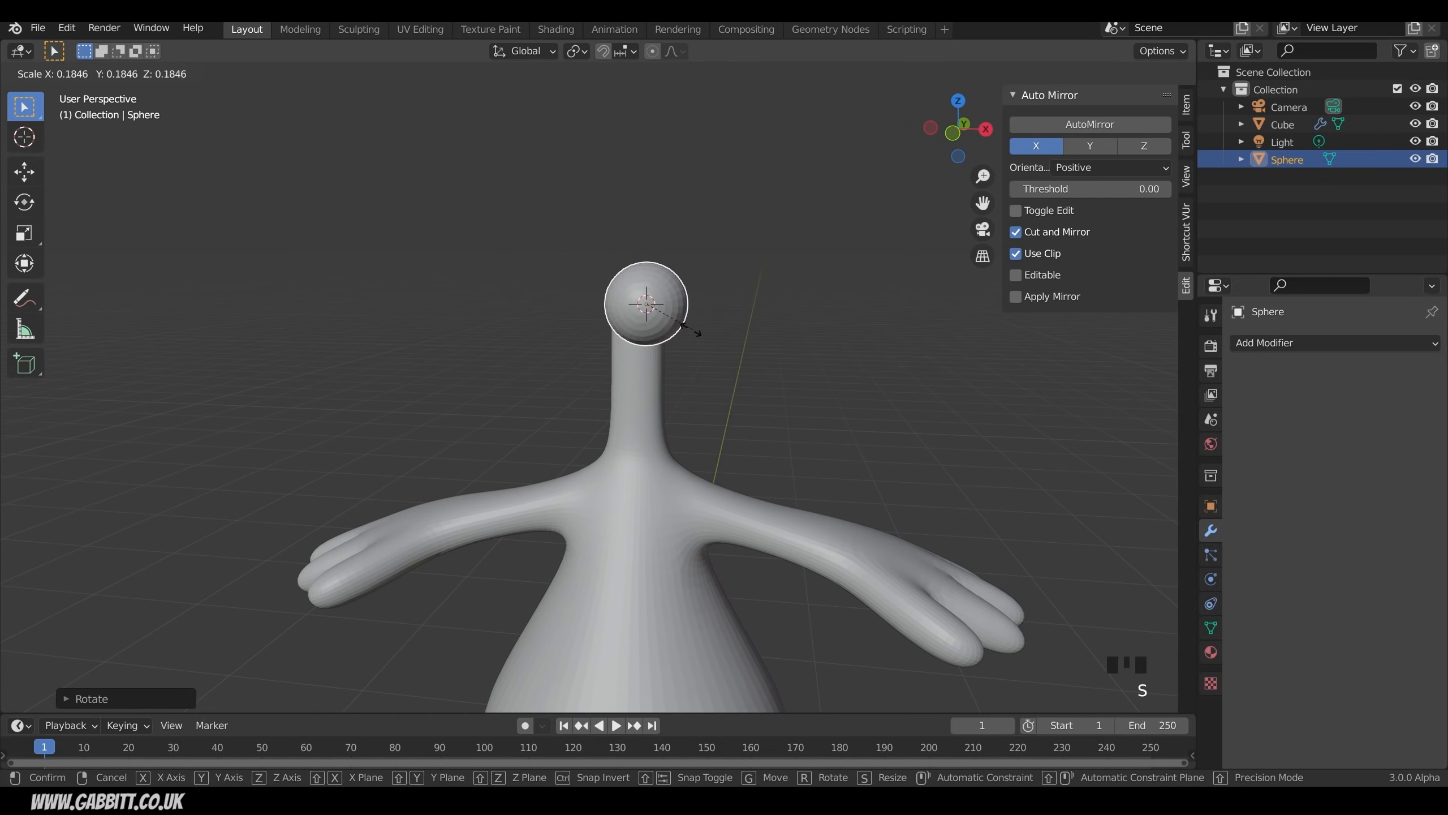
left_click(699, 311)
Step: Fine-tune the sphere's size and position at the side of the neck tip
middle_click_drag(701, 309, 721, 349)
key("s")
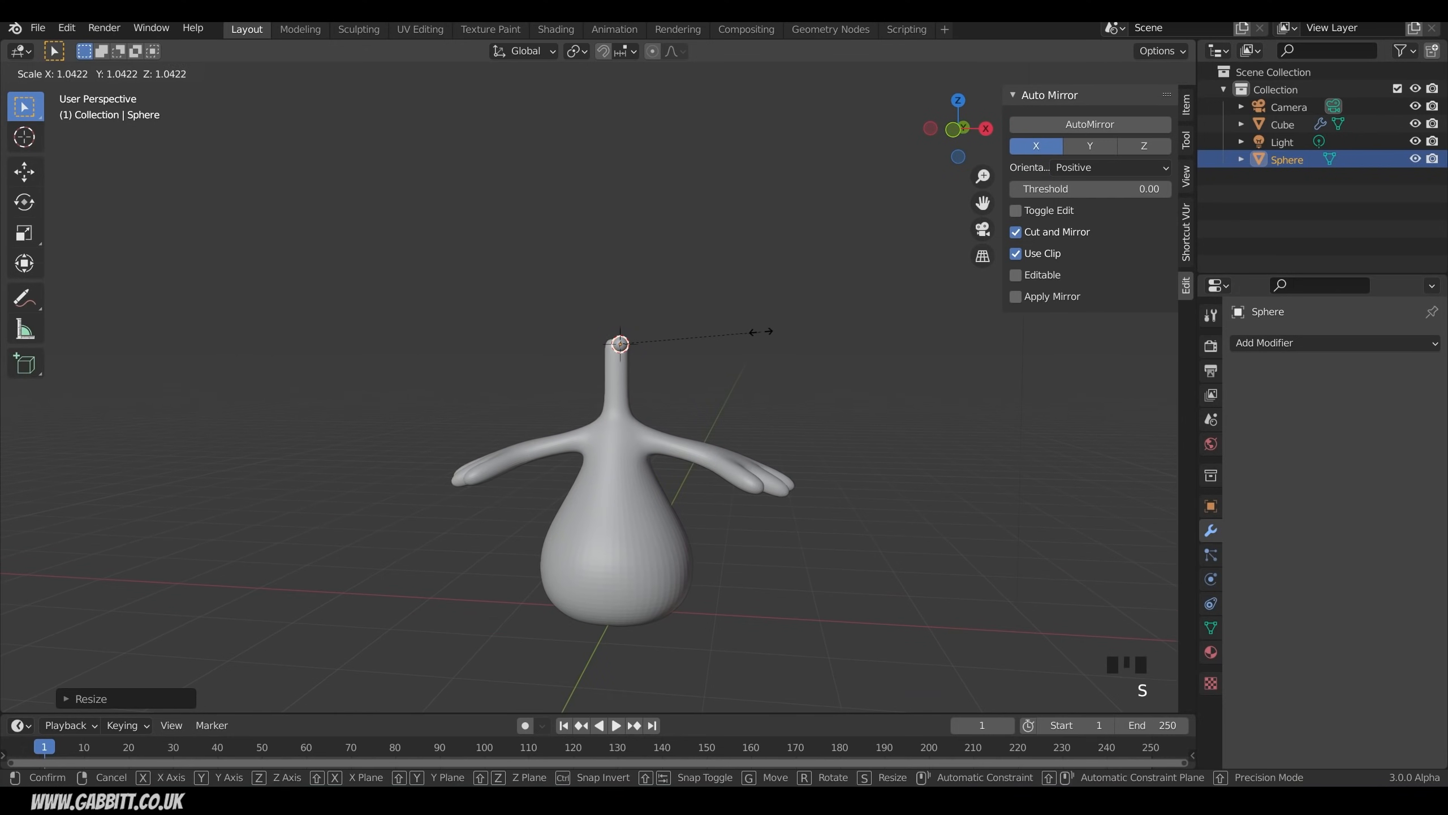
left_click(767, 341)
key("g")
left_click(765, 339)
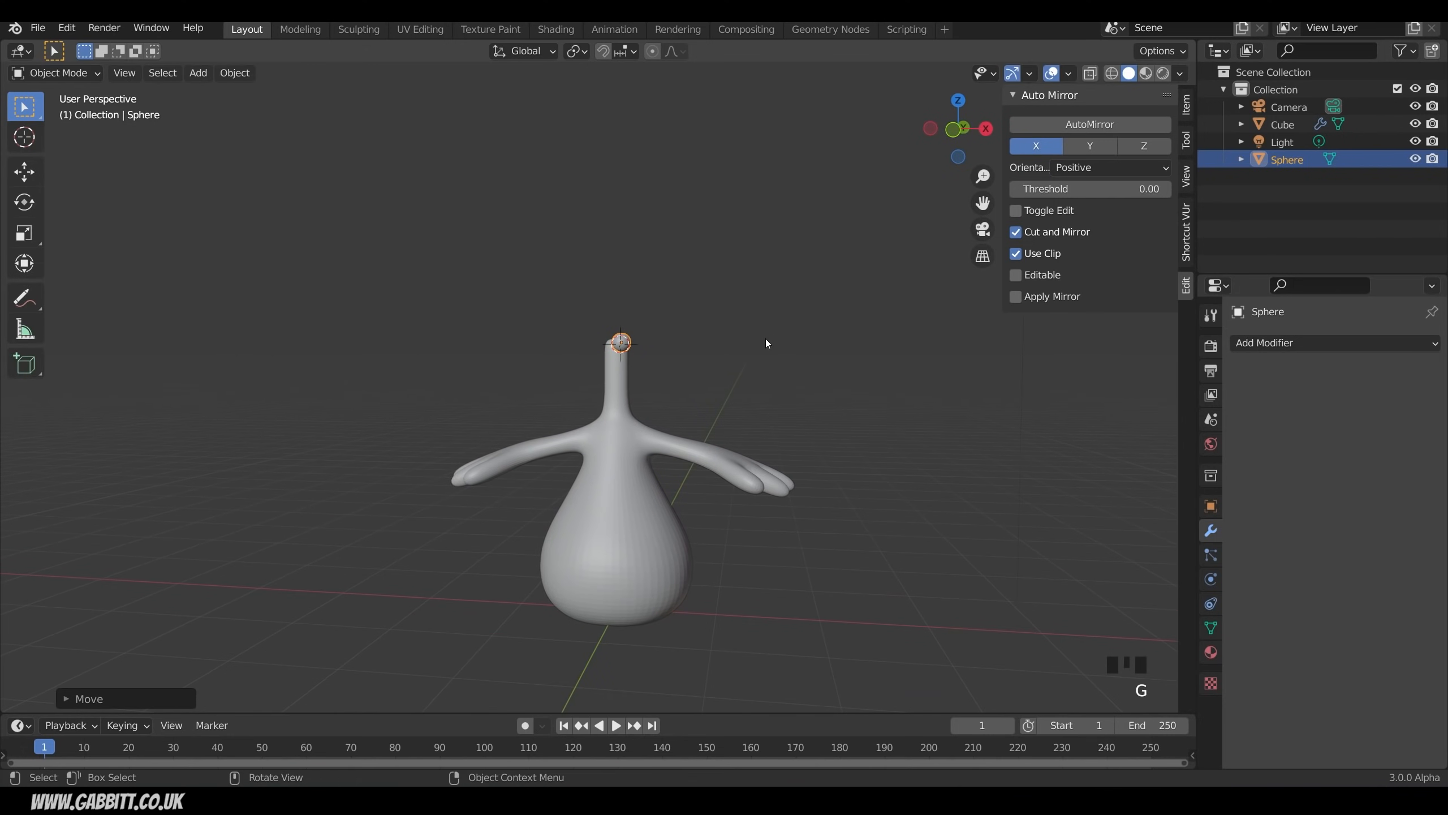
scroll(745, 370, "up", 5)
middle_click_drag(750, 374, 675, 352, "shift")
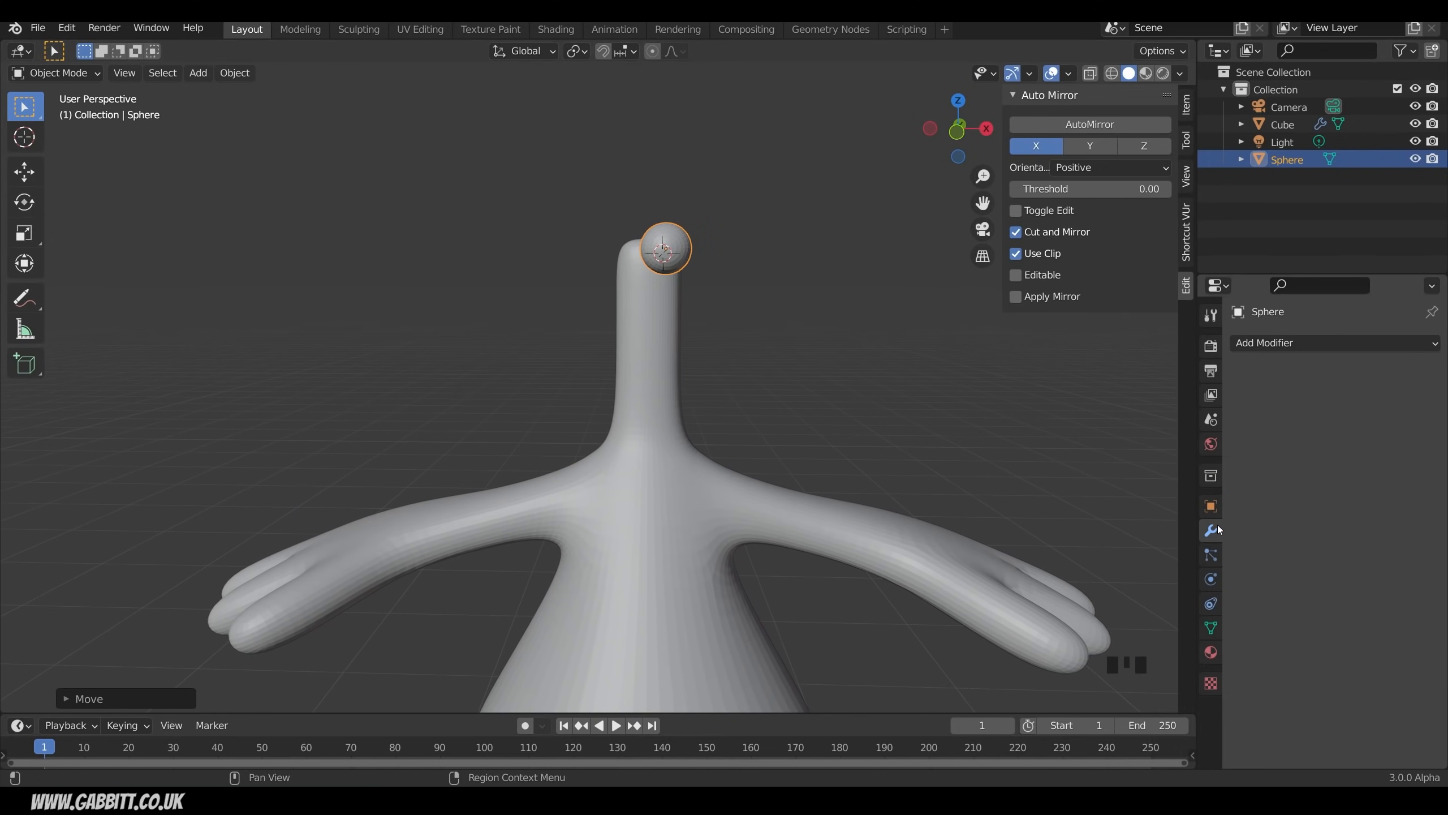
Step: Add a Mirror modifier to the sphere, using the creature's body as the mirror object, to make a second eye
left_click(1294, 343)
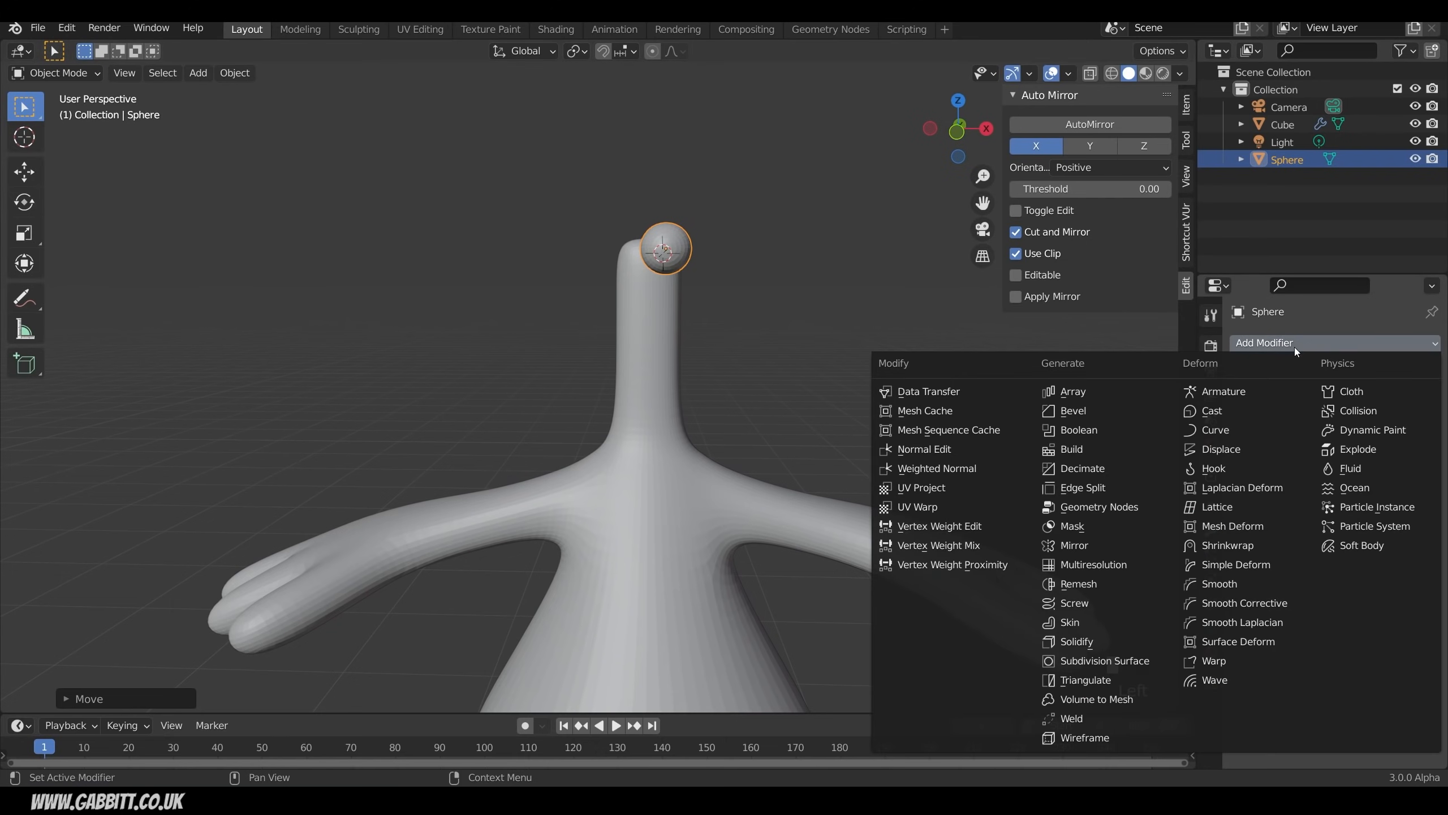
left_click(1076, 545)
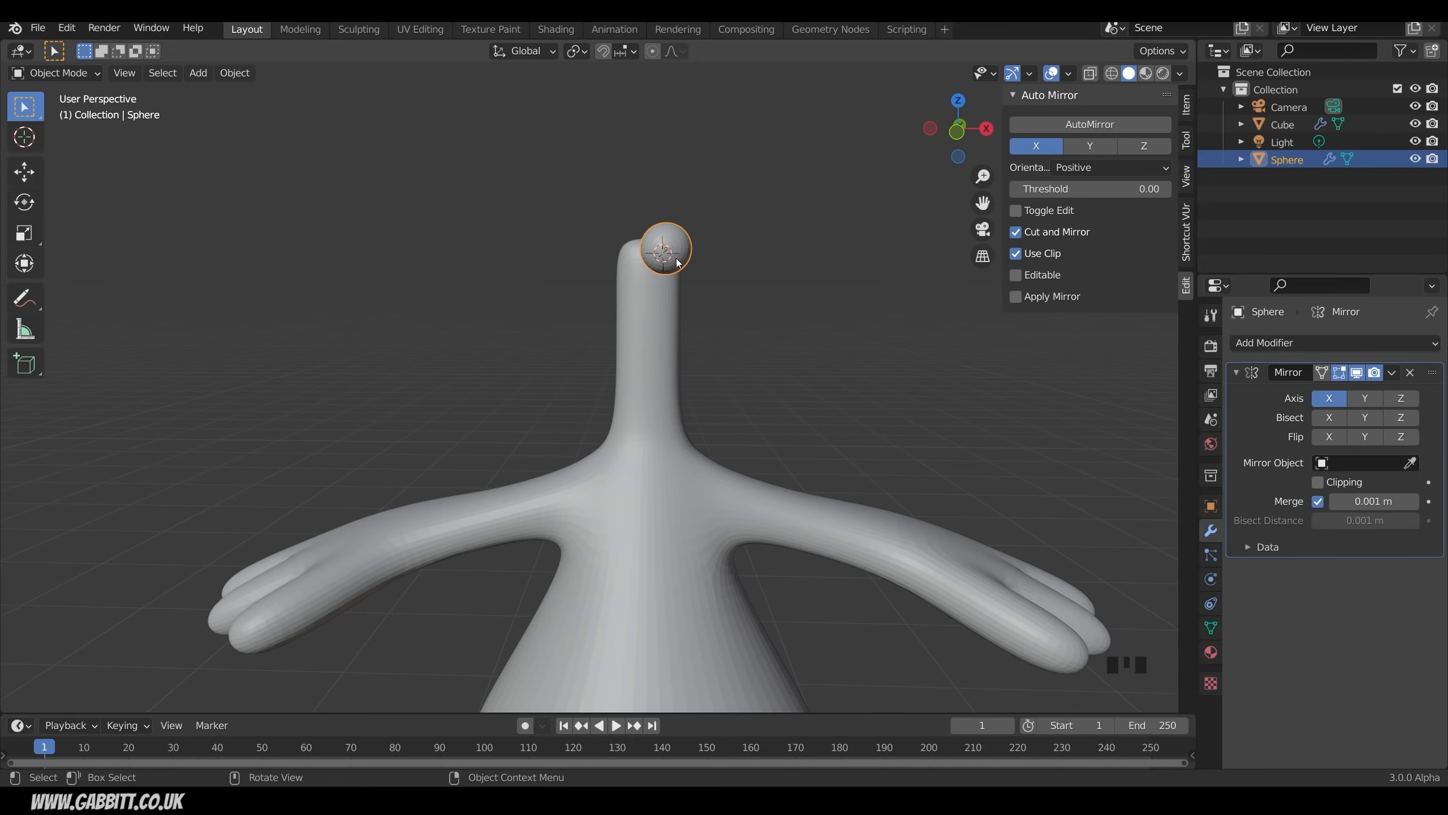
mouse_move(667, 252)
middle_mouse_down()
mouse_move(690, 253)
mouse_move(661, 274)
middle_mouse_up()
scroll(657, 282, "up", 4)
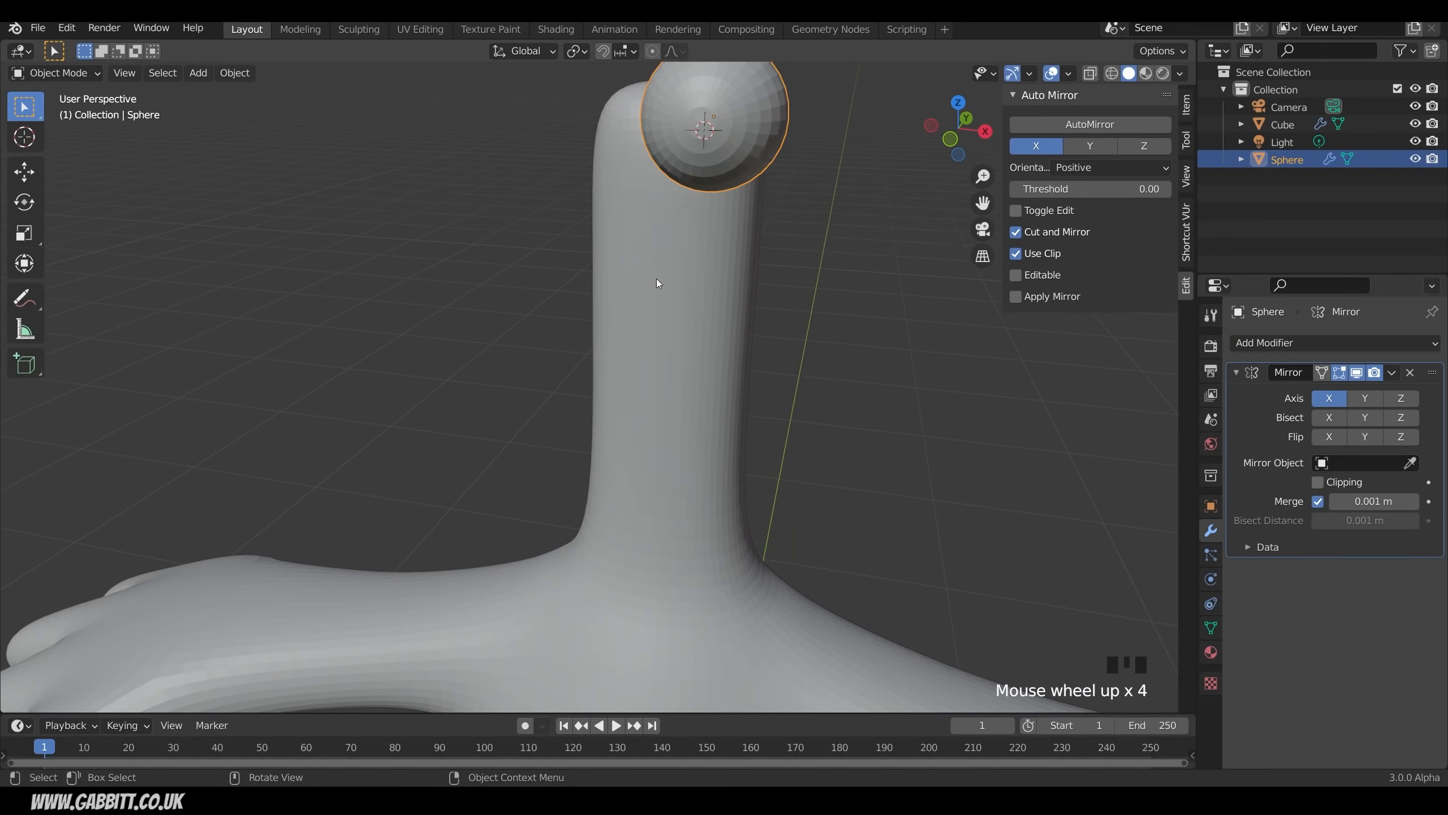
middle_click_drag(705, 143, 673, 213)
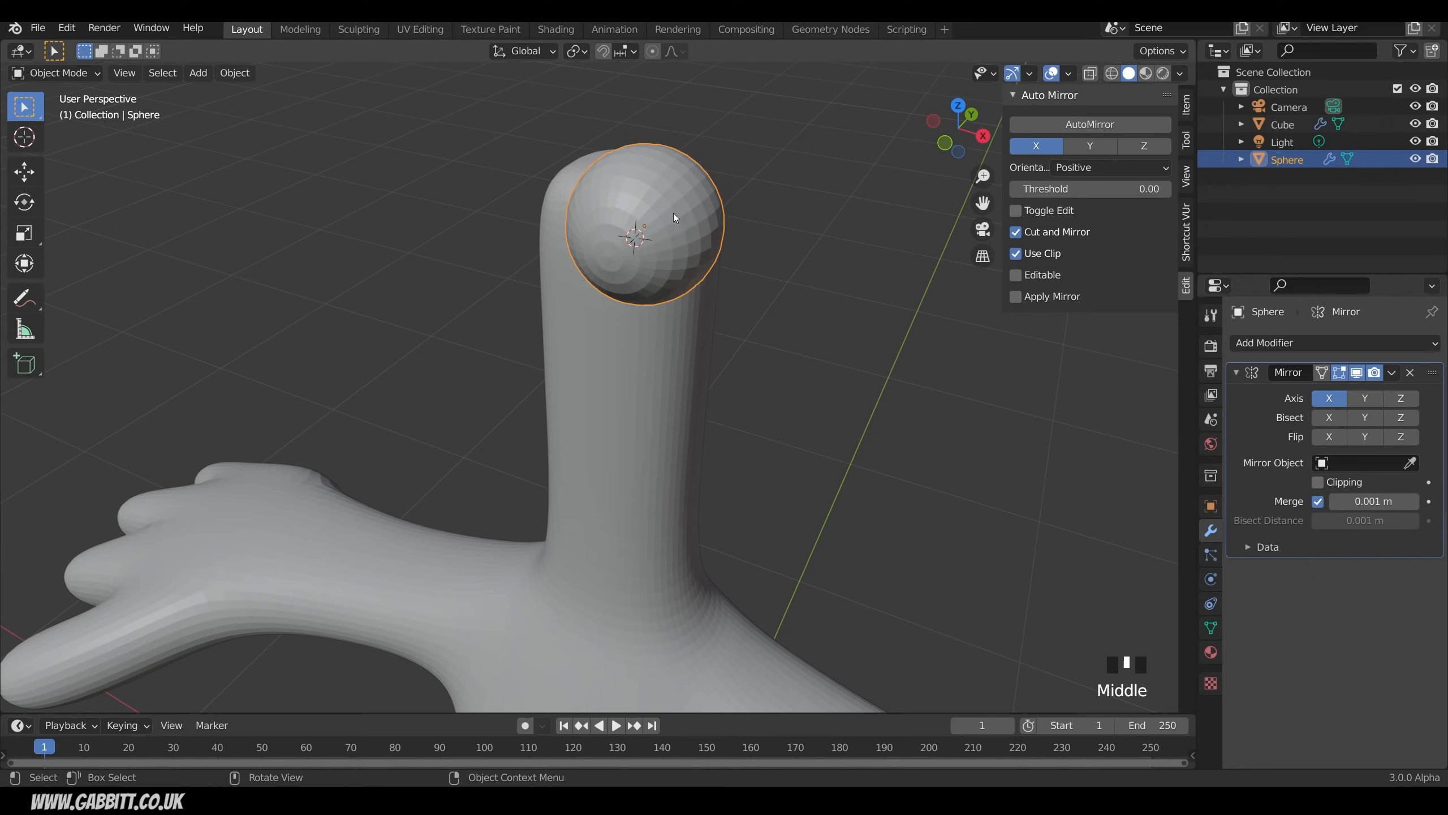
left_click(1409, 463)
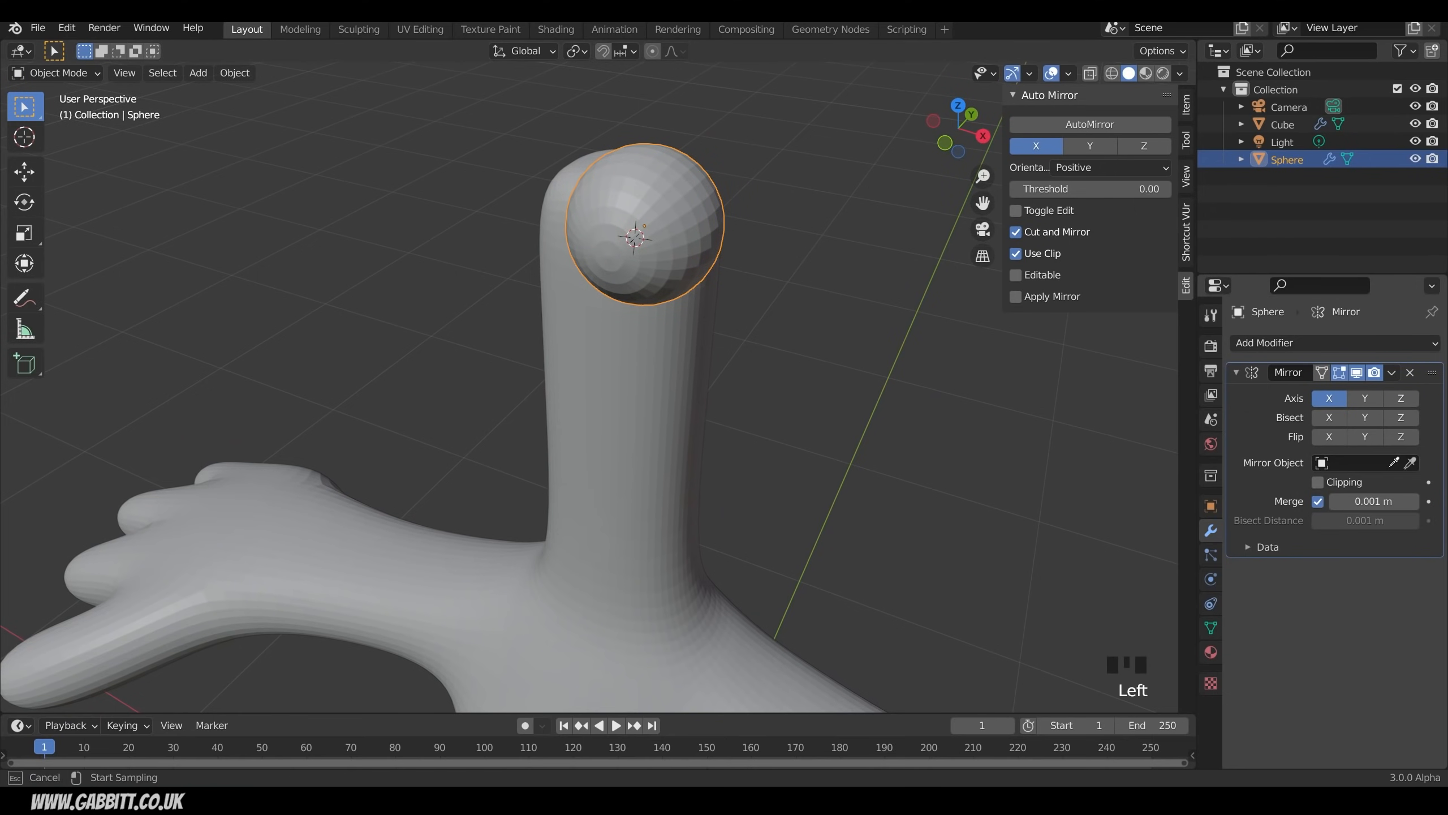
left_click(667, 423)
middle_click_drag(704, 388, 728, 348)
scroll(710, 427, "down", 5)
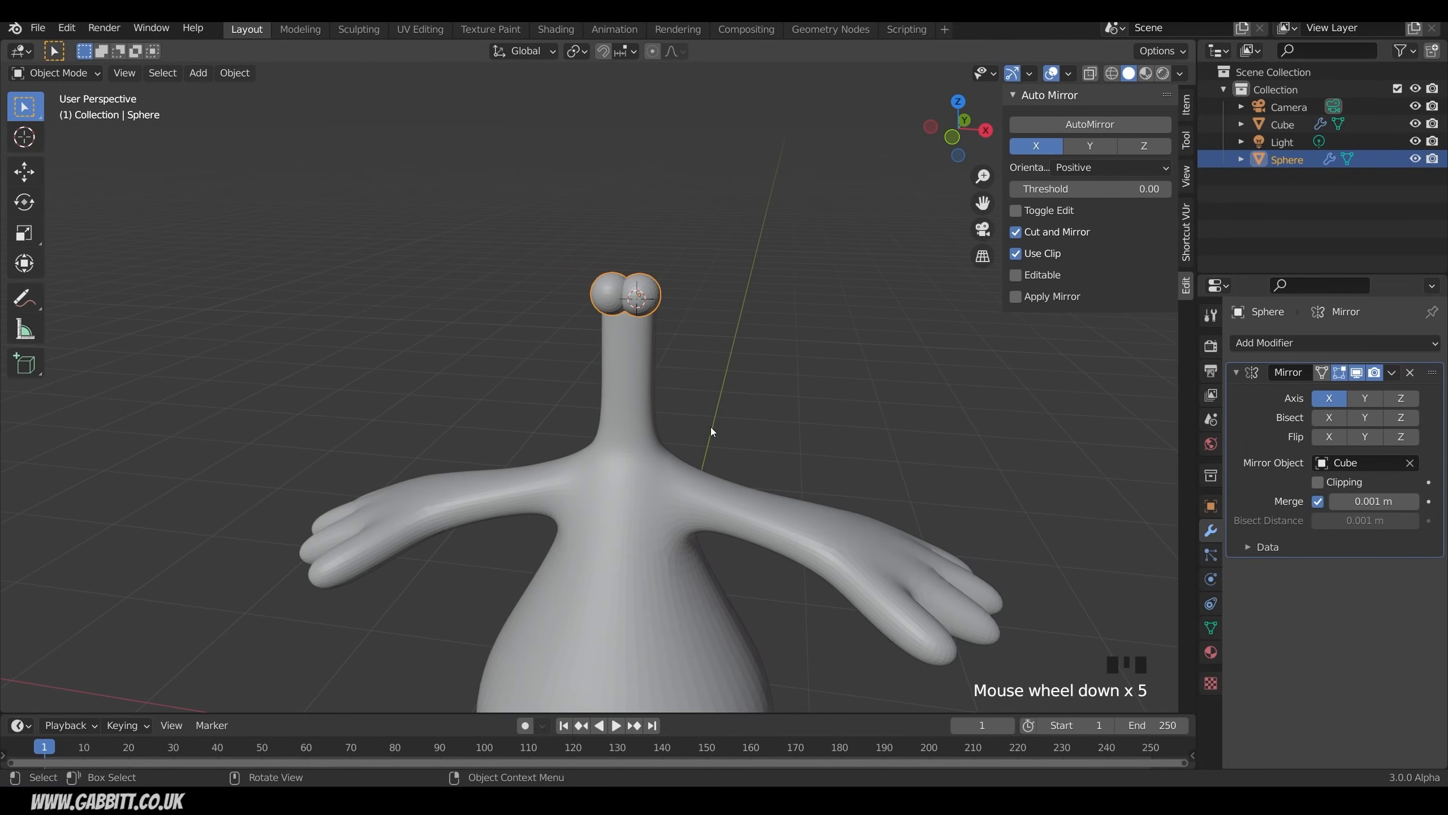
middle_click_drag(711, 431, 647, 522)
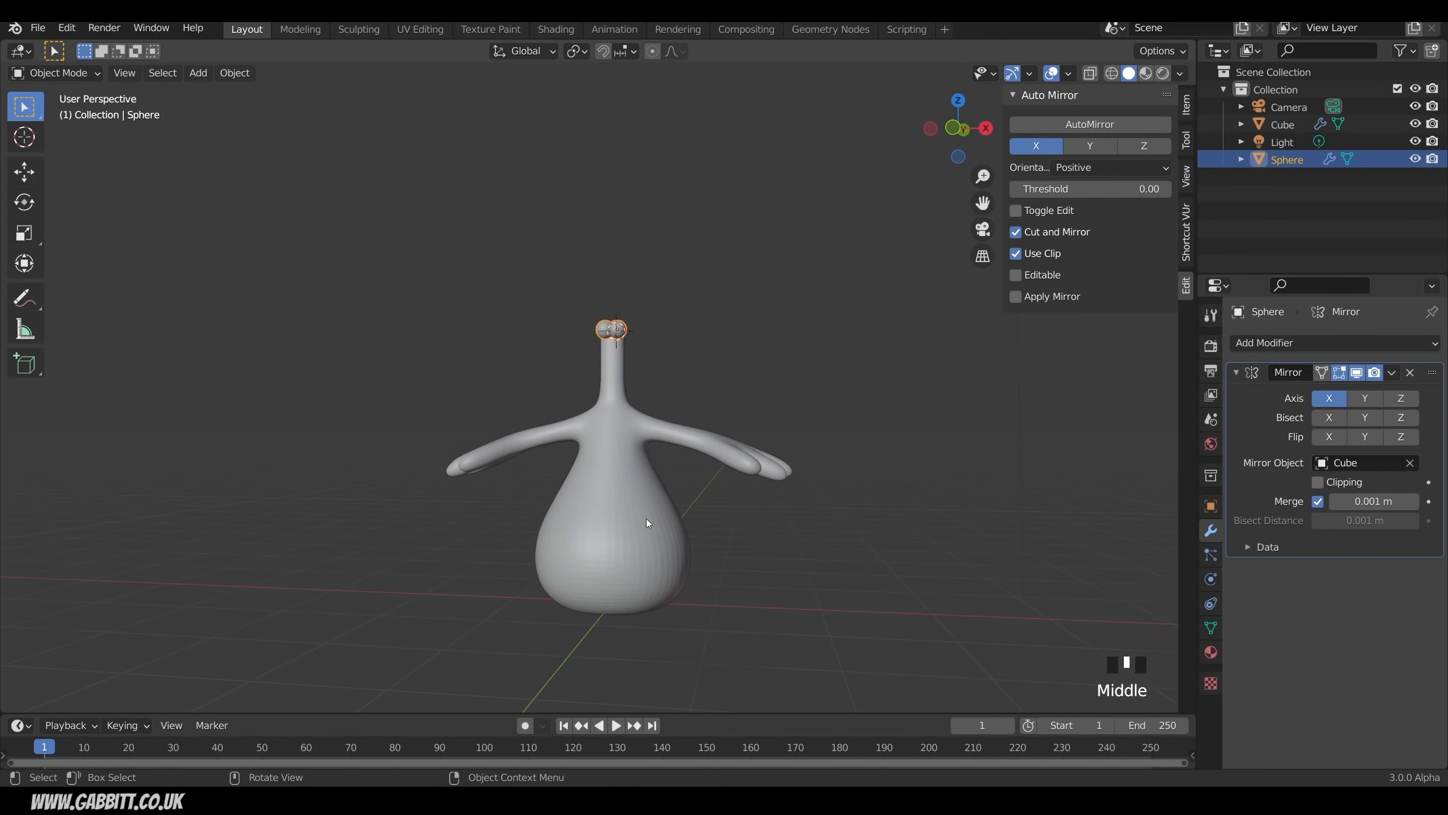
Step: Move the mirrored eye spheres slightly apart at the neck tip and deselect them
scroll(640, 366, "up", 4)
middle_click_drag(672, 304, 665, 425, "shift")
scroll(684, 399, "up", 4)
key("g")
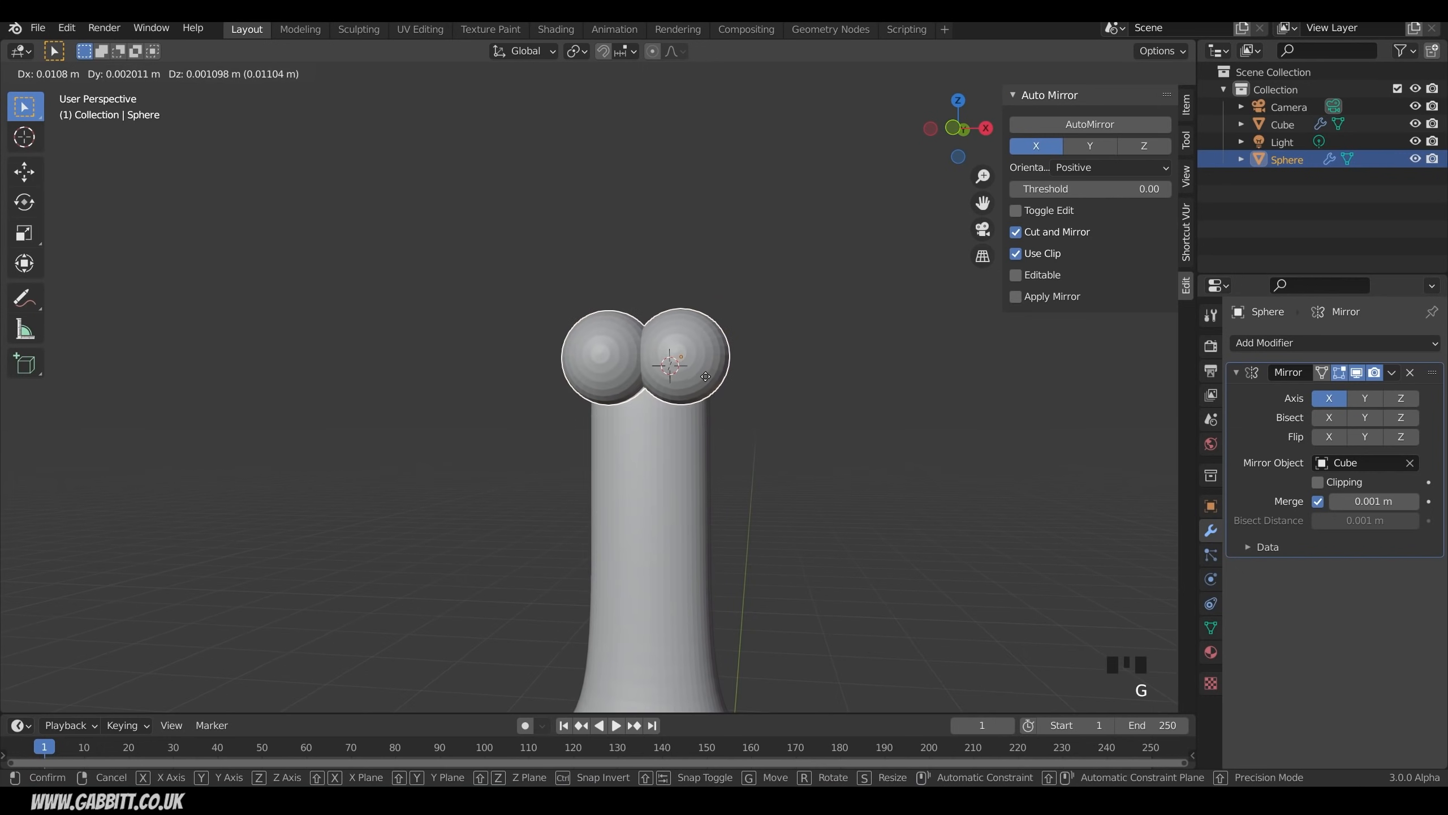
left_click(704, 374)
middle_click_drag(705, 374, 569, 492)
scroll(551, 480, "down", 5)
middle_click_drag(650, 553, 797, 474, "shift")
left_click(837, 388)
scroll(834, 484, "down", 3)
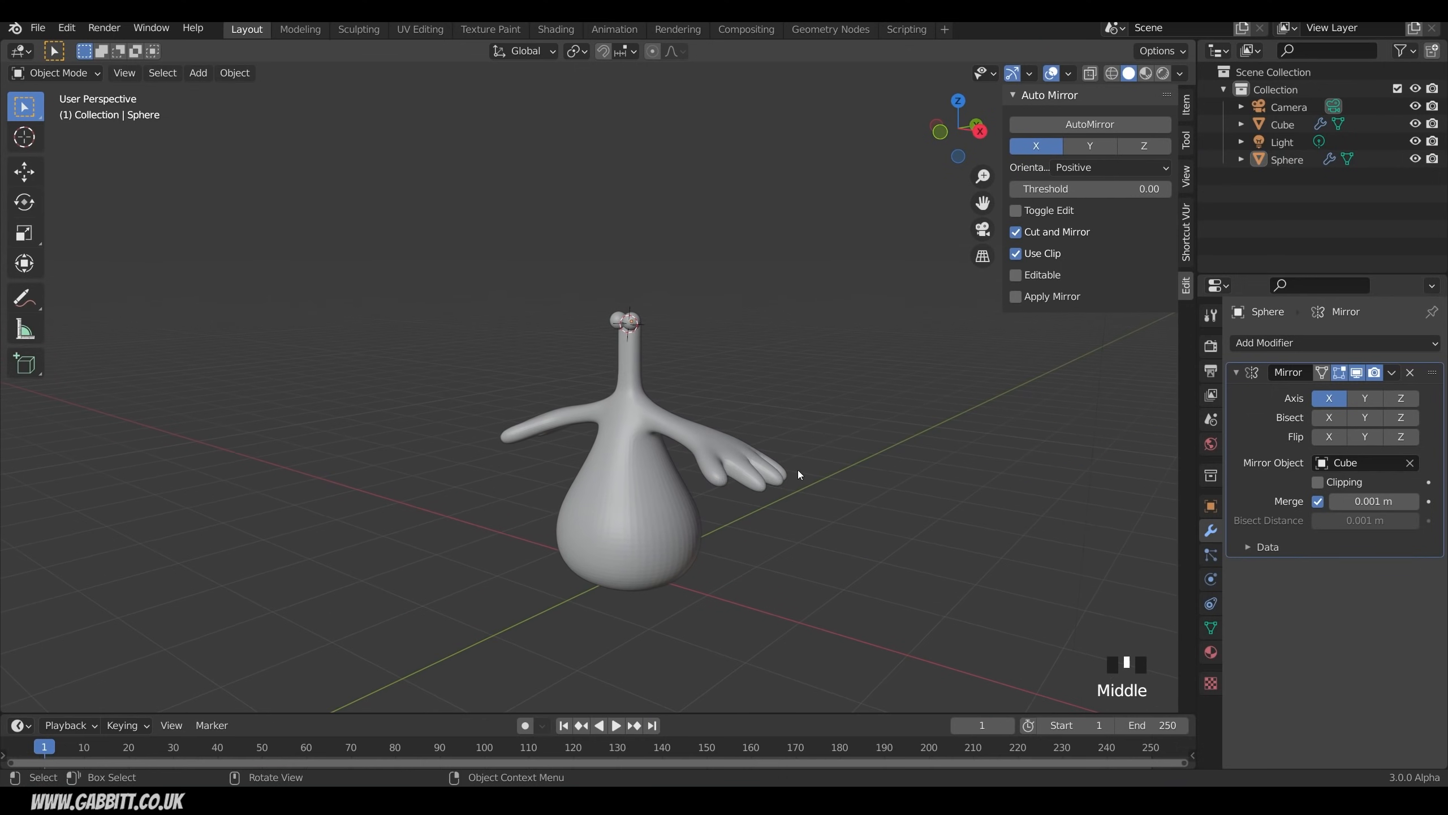
Step: Move the 3D cursor away from the eyes and scale the eye spheres up slightly
right_click(739, 630, "shift")
mouse_move(720, 543)
middle_mouse_down()
mouse_move(799, 532)
mouse_move(776, 516)
mouse_move(717, 521)
mouse_move(740, 537)
middle_mouse_up()
left_click(634, 321)
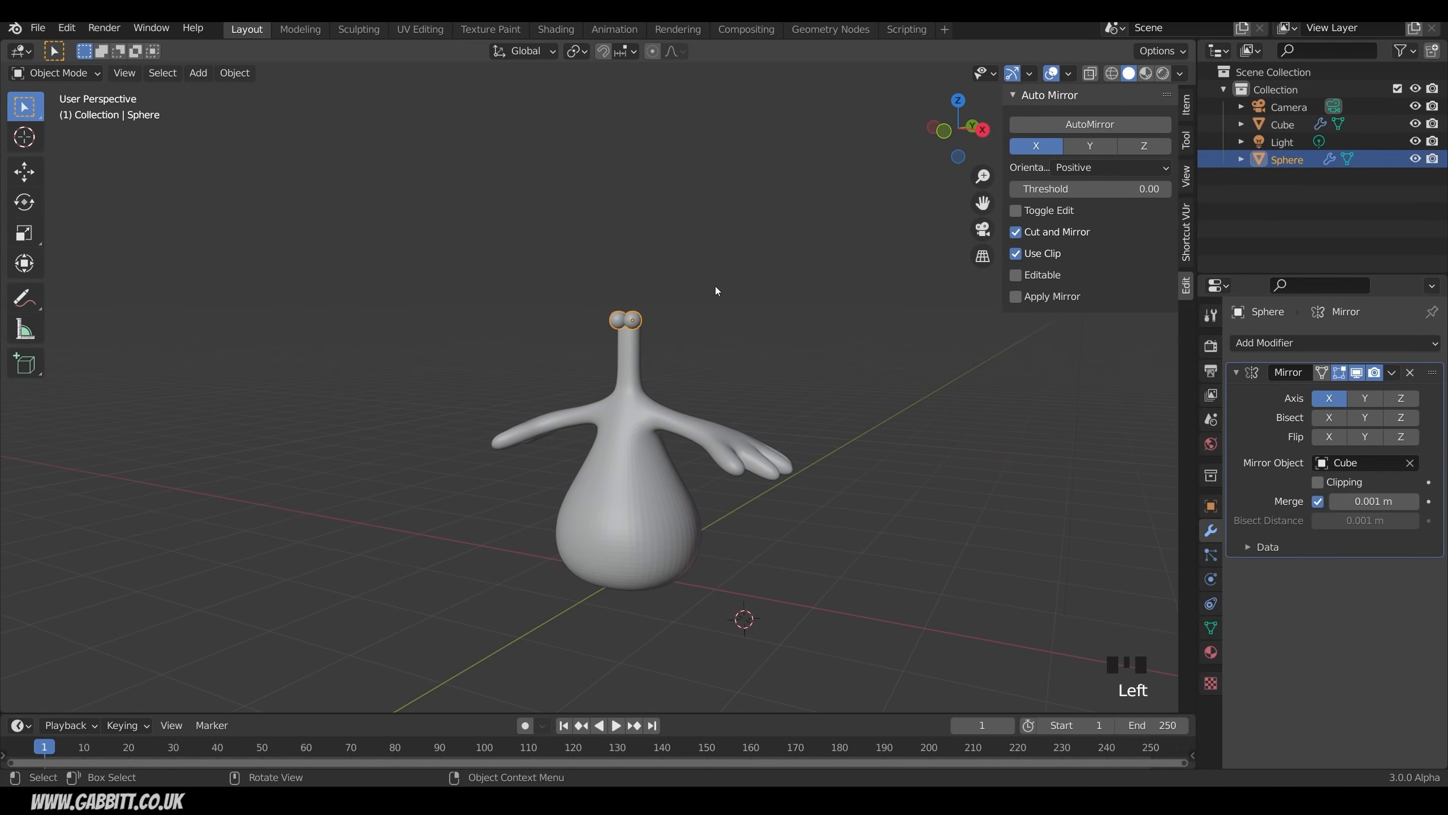
key("s")
left_click(727, 290)
middle_click_drag(728, 290, 755, 326)
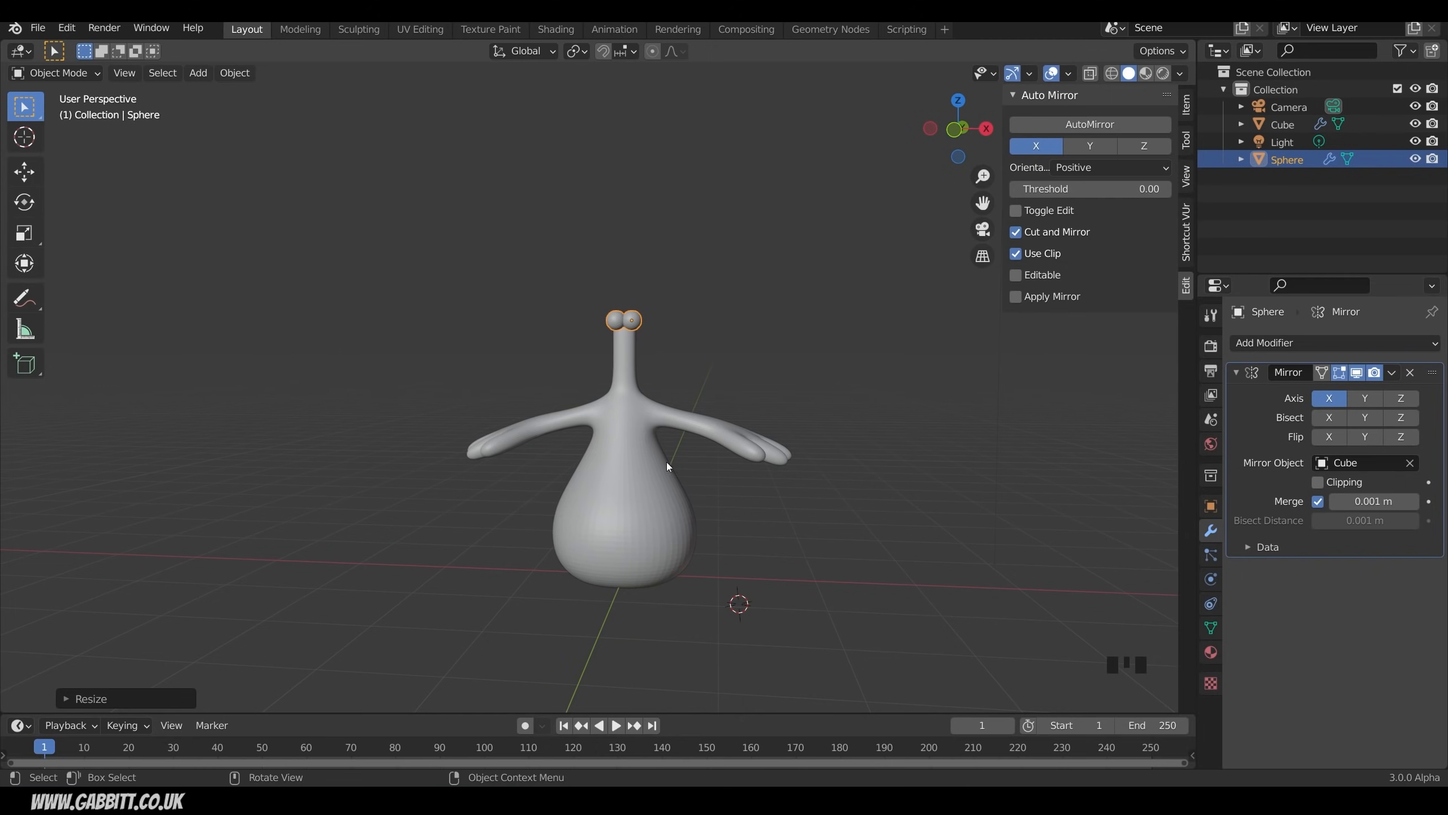
Step: Place the 3D cursor at the body's lower edge, add a cube there and scale it to about a third of its size
mouse_move(676, 589)
middle_mouse_down()
mouse_move(683, 555)
mouse_move(673, 591)
middle_mouse_up()
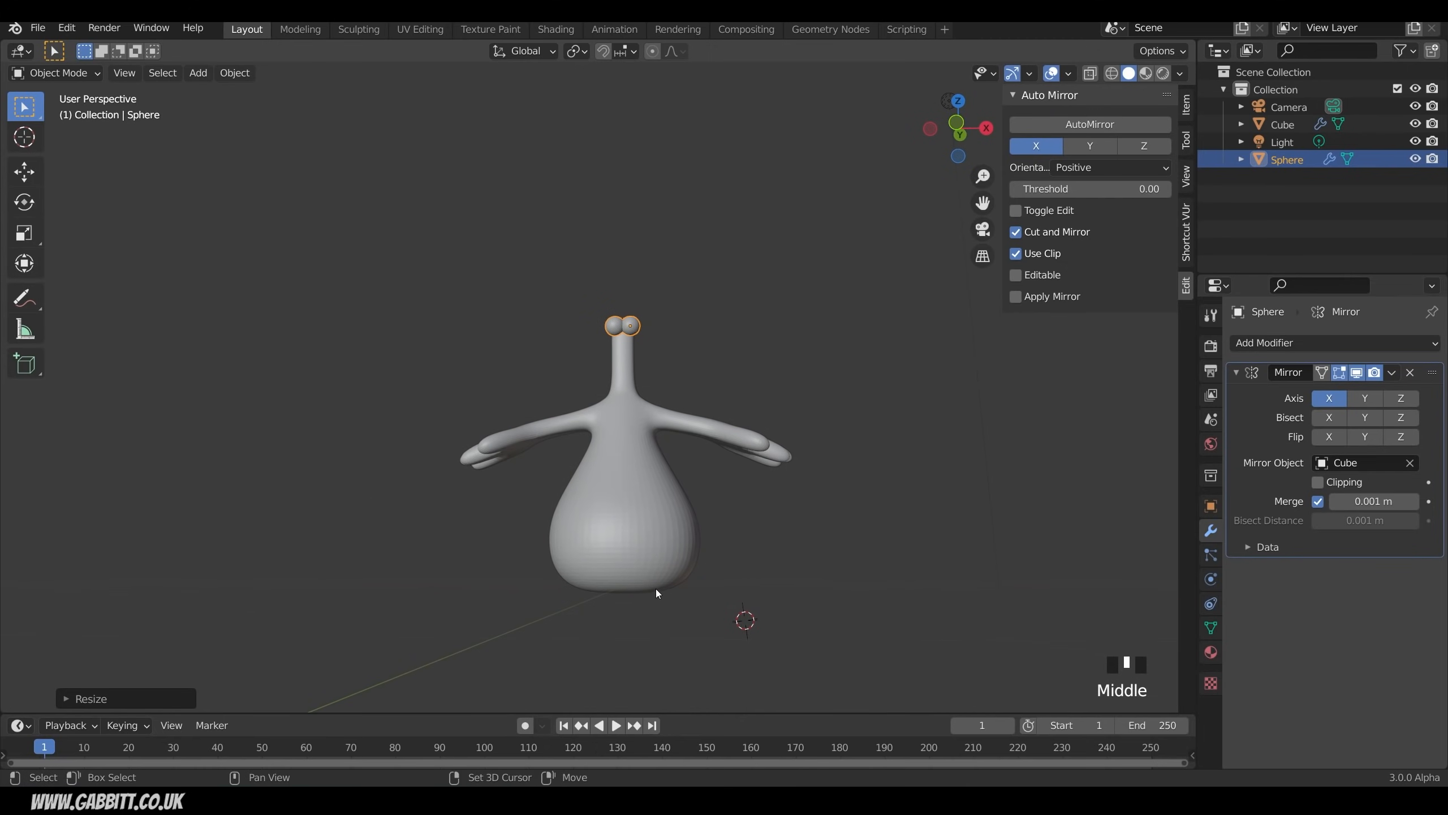
right_click(656, 589, "shift")
key("shift+a")
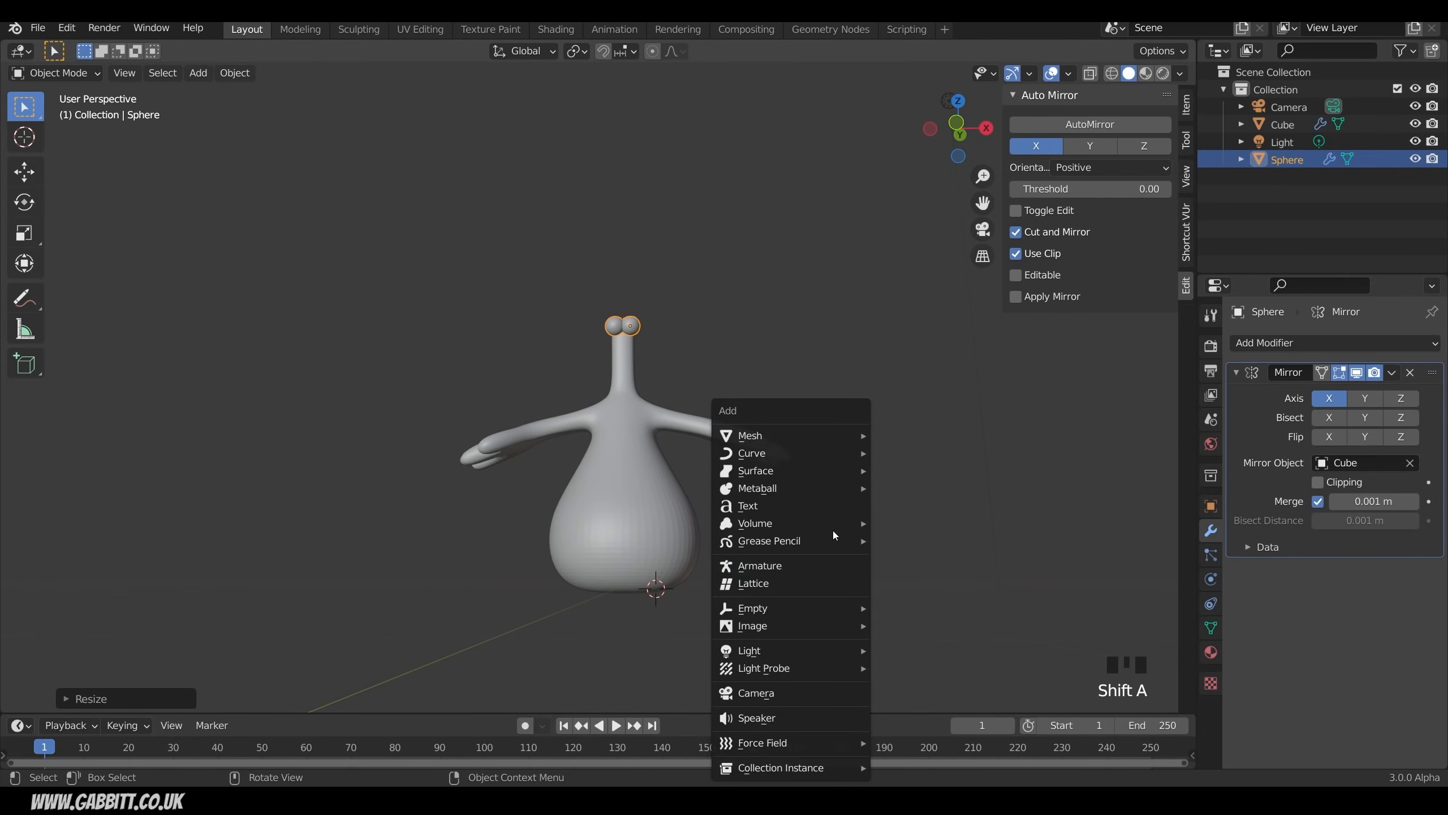
mouse_move(821, 434)
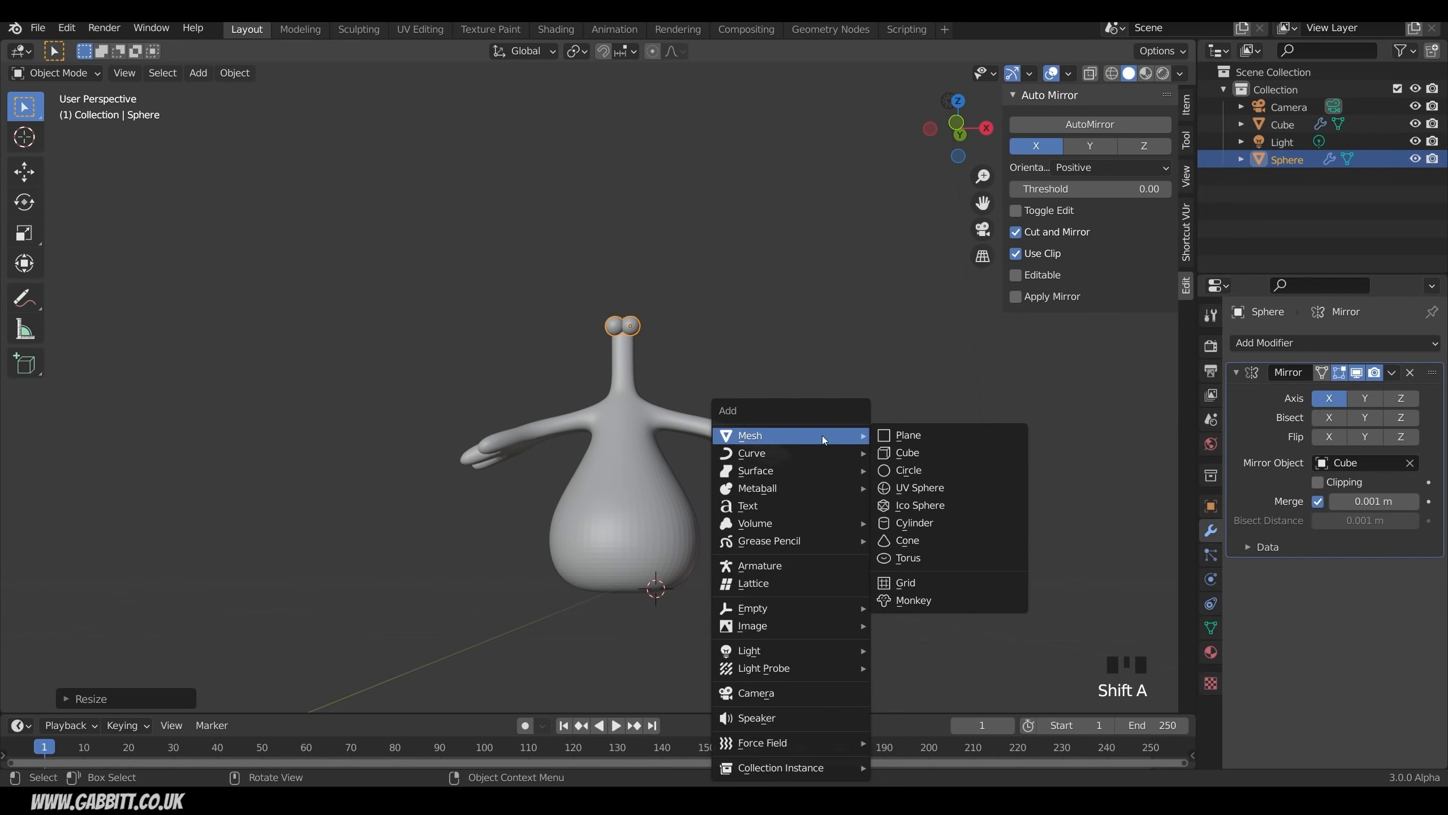
left_click(916, 454)
key("s")
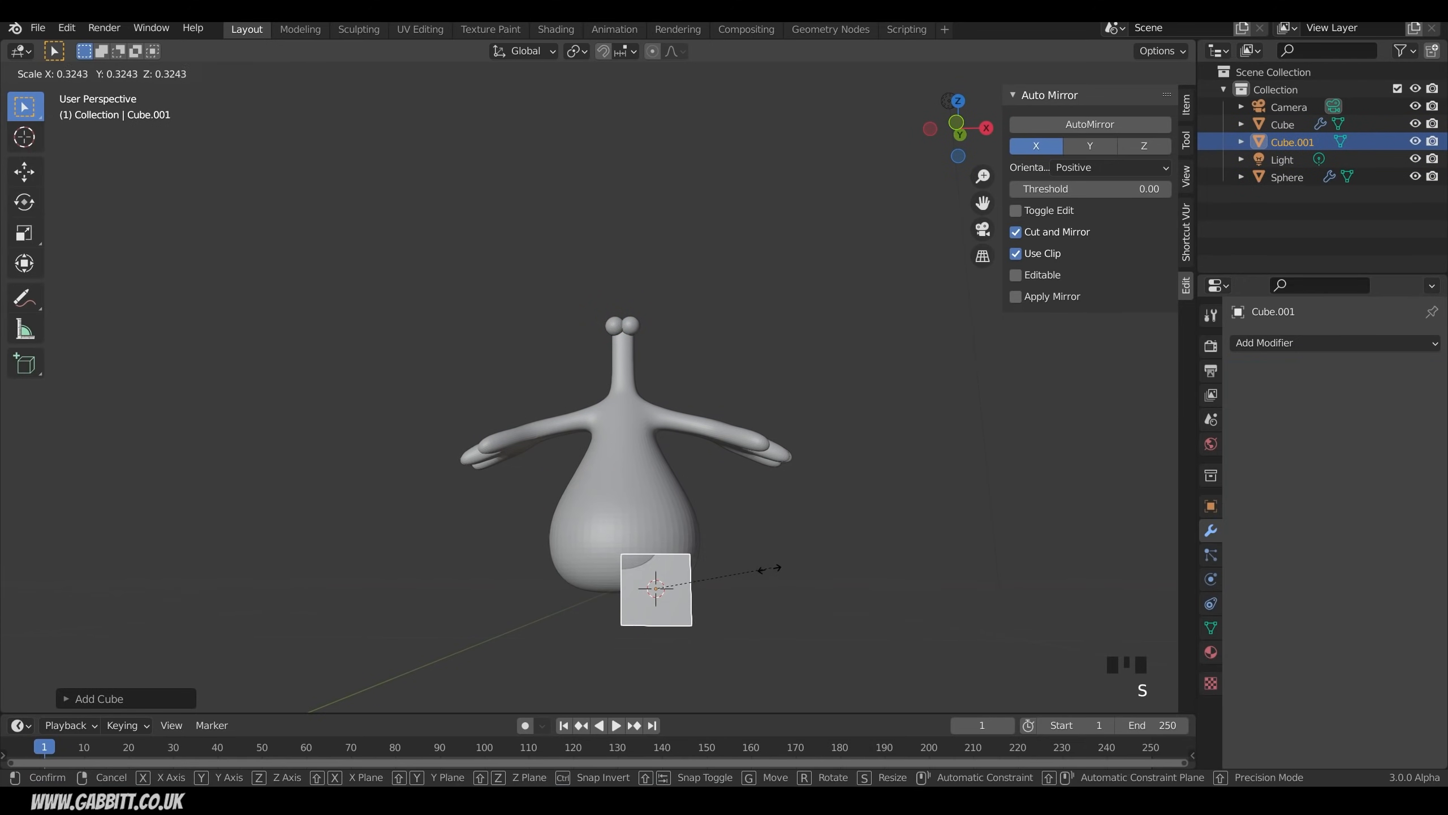
left_click(770, 586)
middle_click_drag(770, 585, 817, 571)
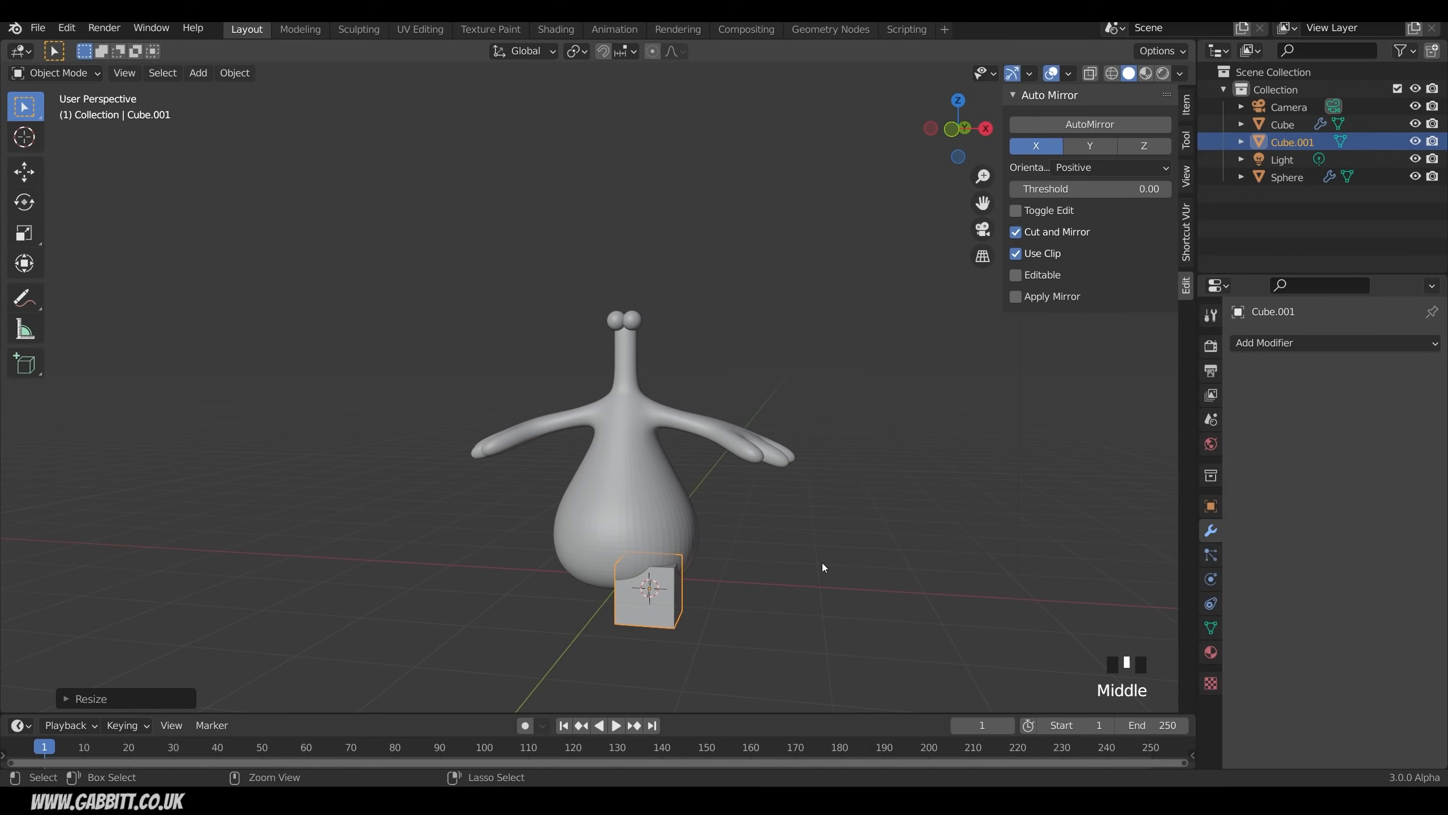
Step: Give the cube a level 3 subdivision surface and extrude its front face forward into a foot
key("ctrl+3")
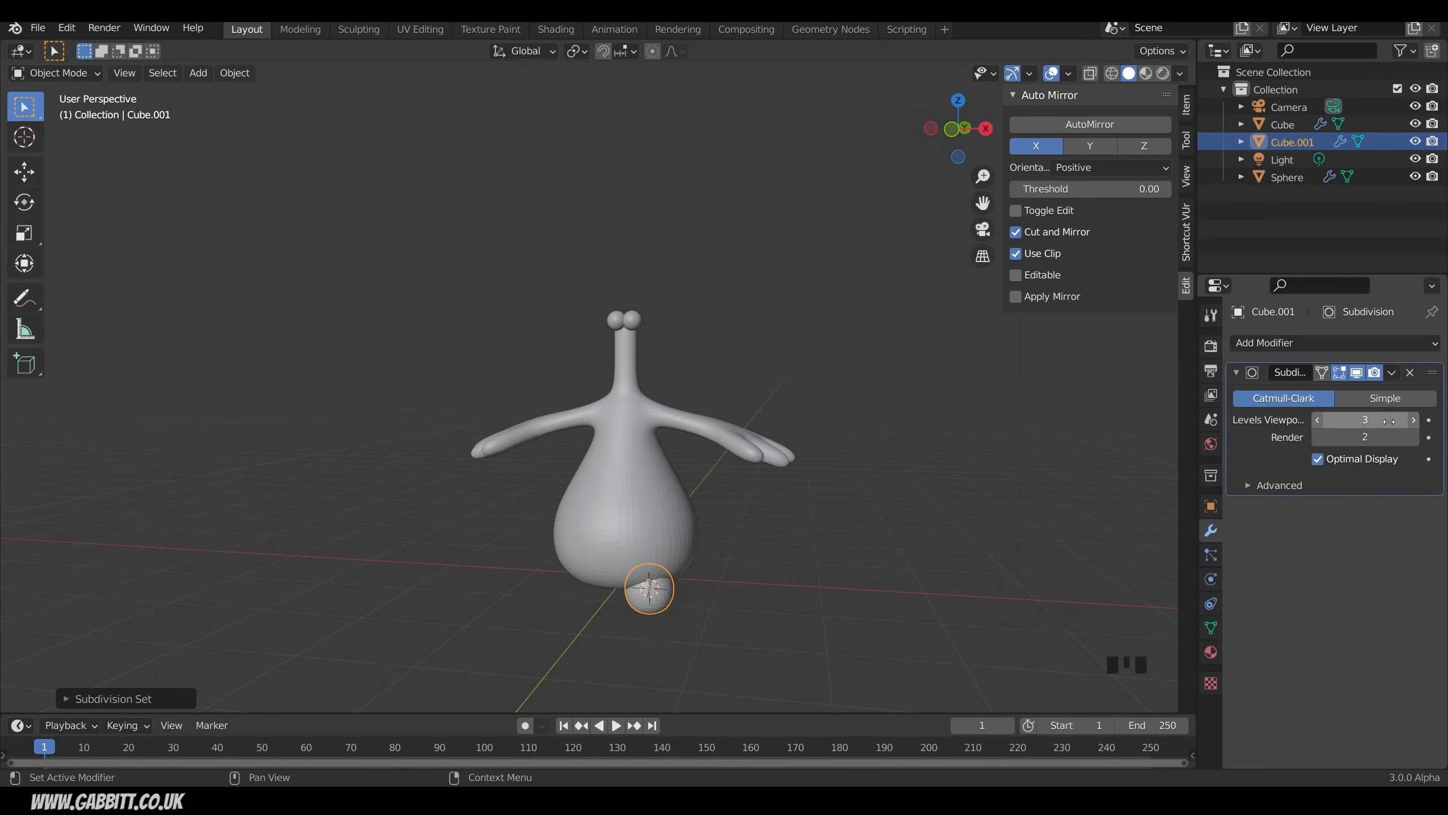
key("Tab")
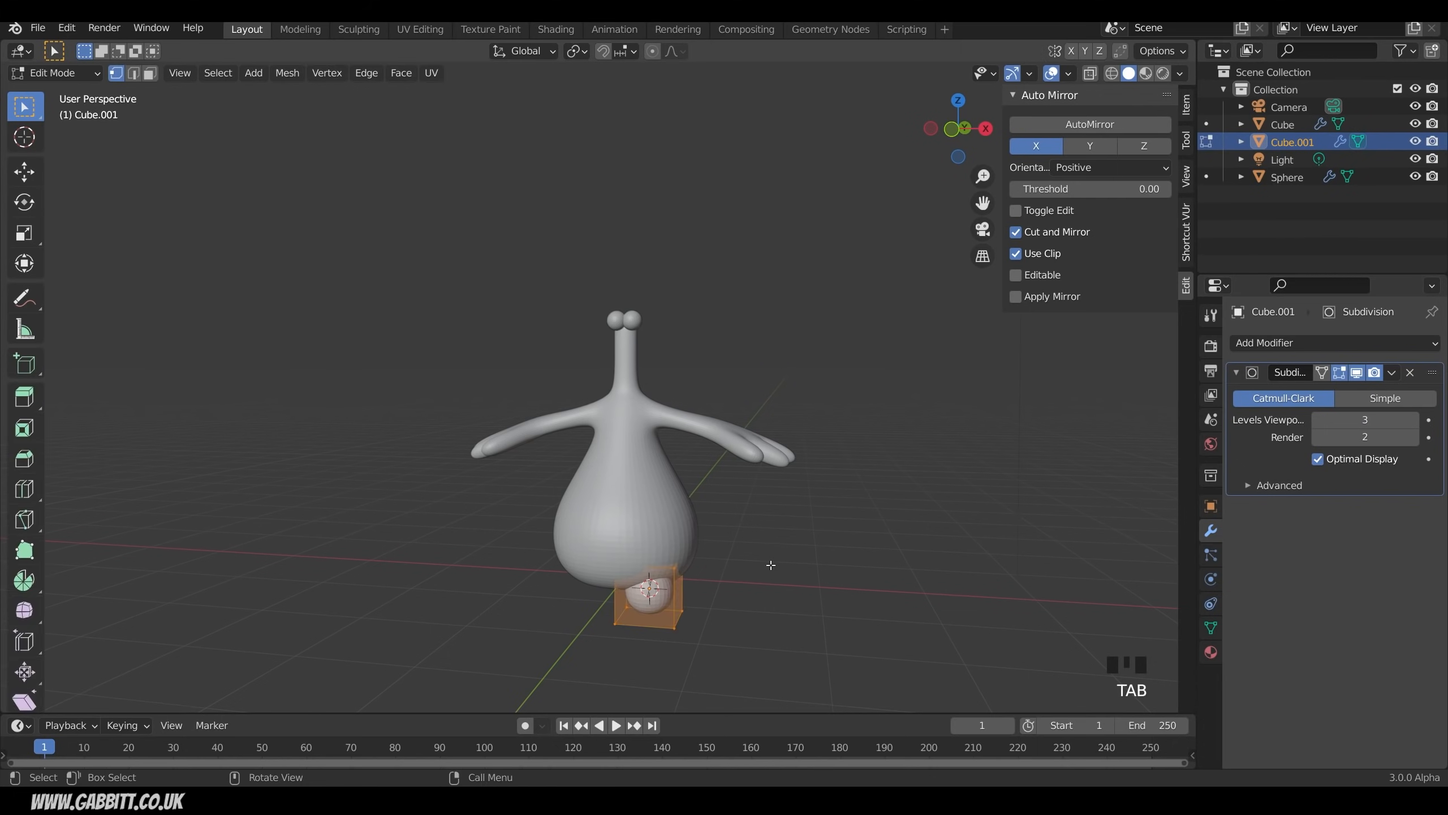
key("3")
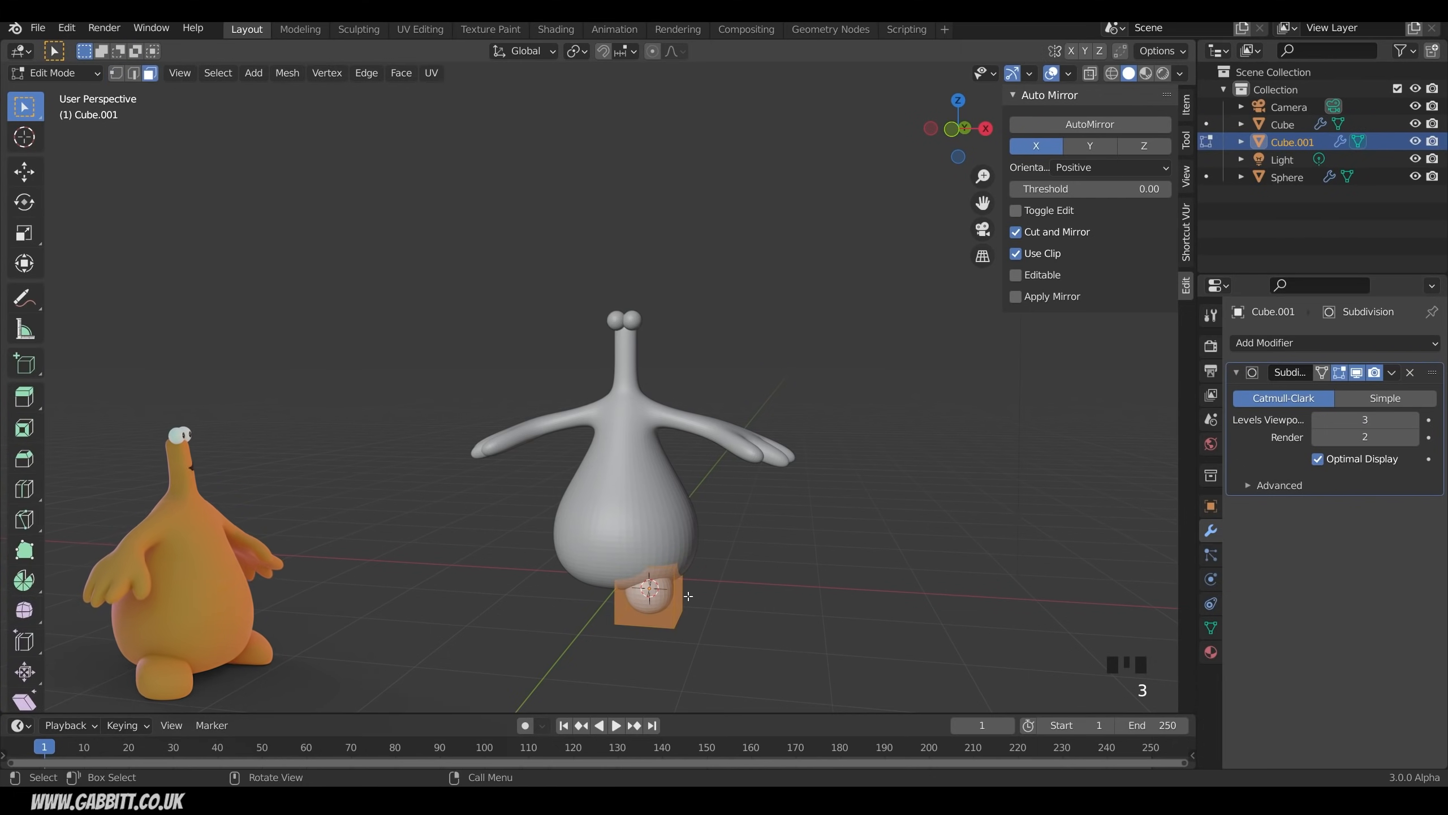
left_click(662, 604)
middle_click_drag(662, 604, 617, 578)
key("e")
left_click(620, 569)
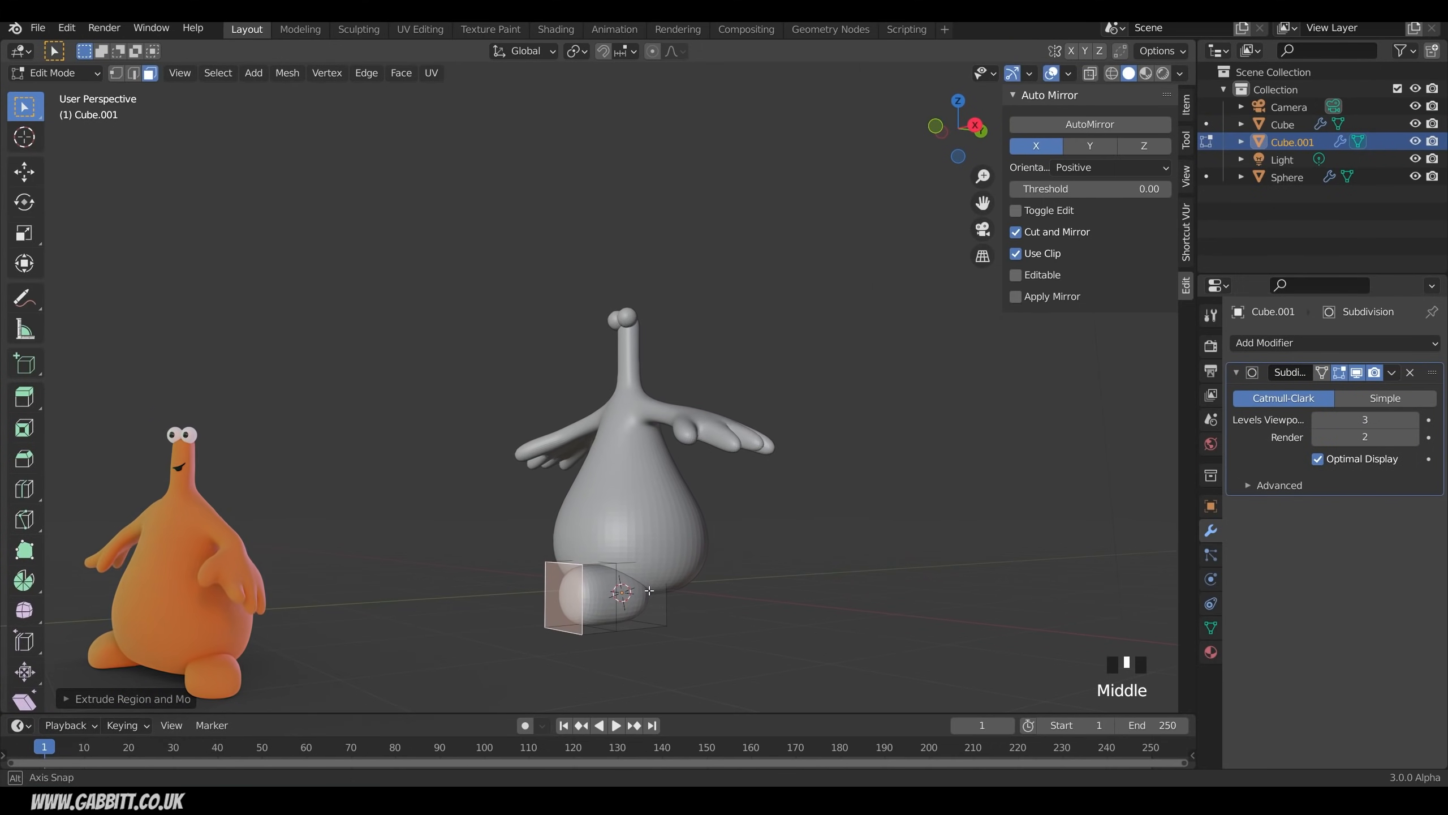
Step: Add a horizontal loop cut near the foot's base to flatten the sole, and select the foot's upper front edge
key("ctrl+r")
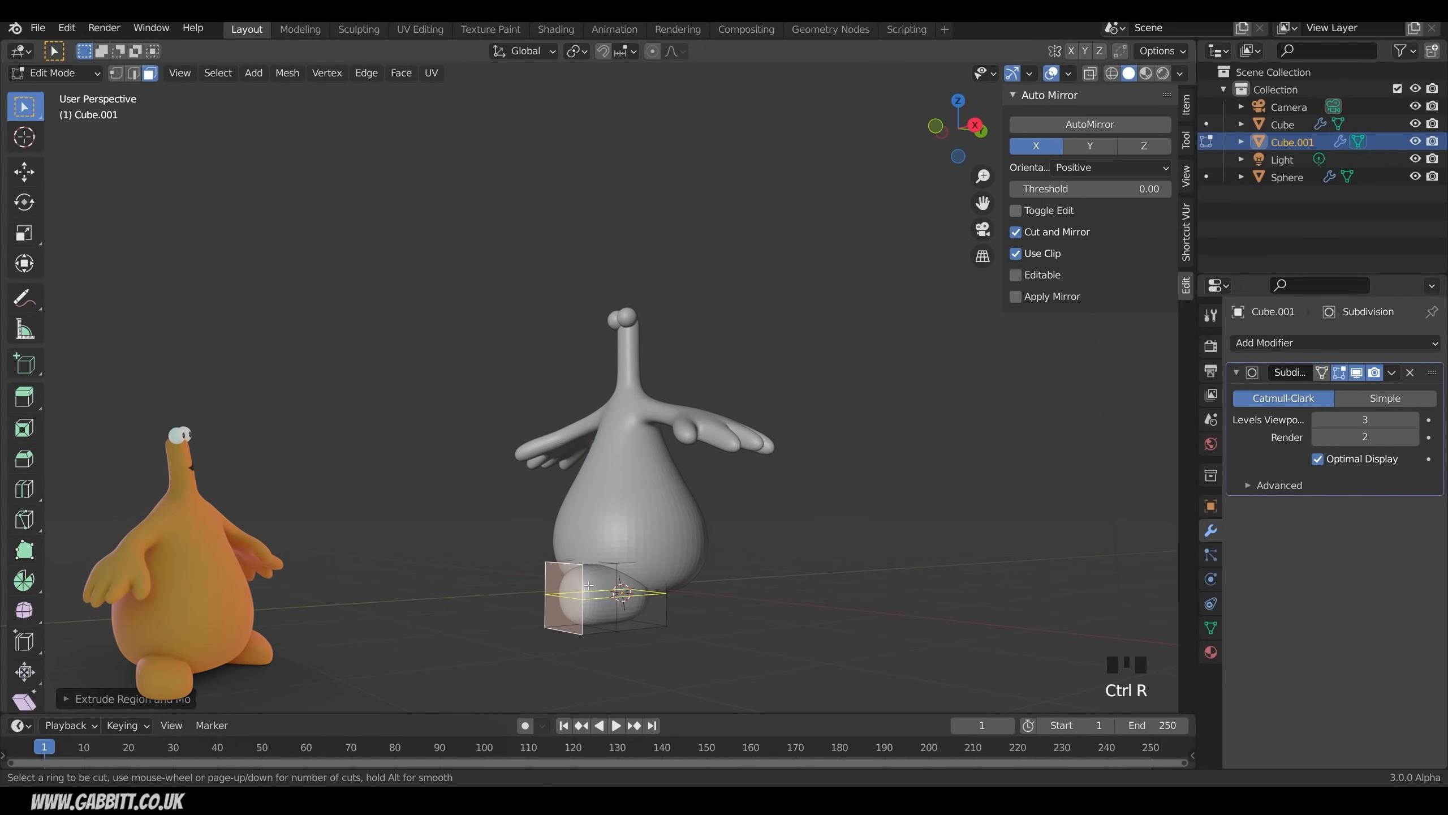
left_click(587, 584)
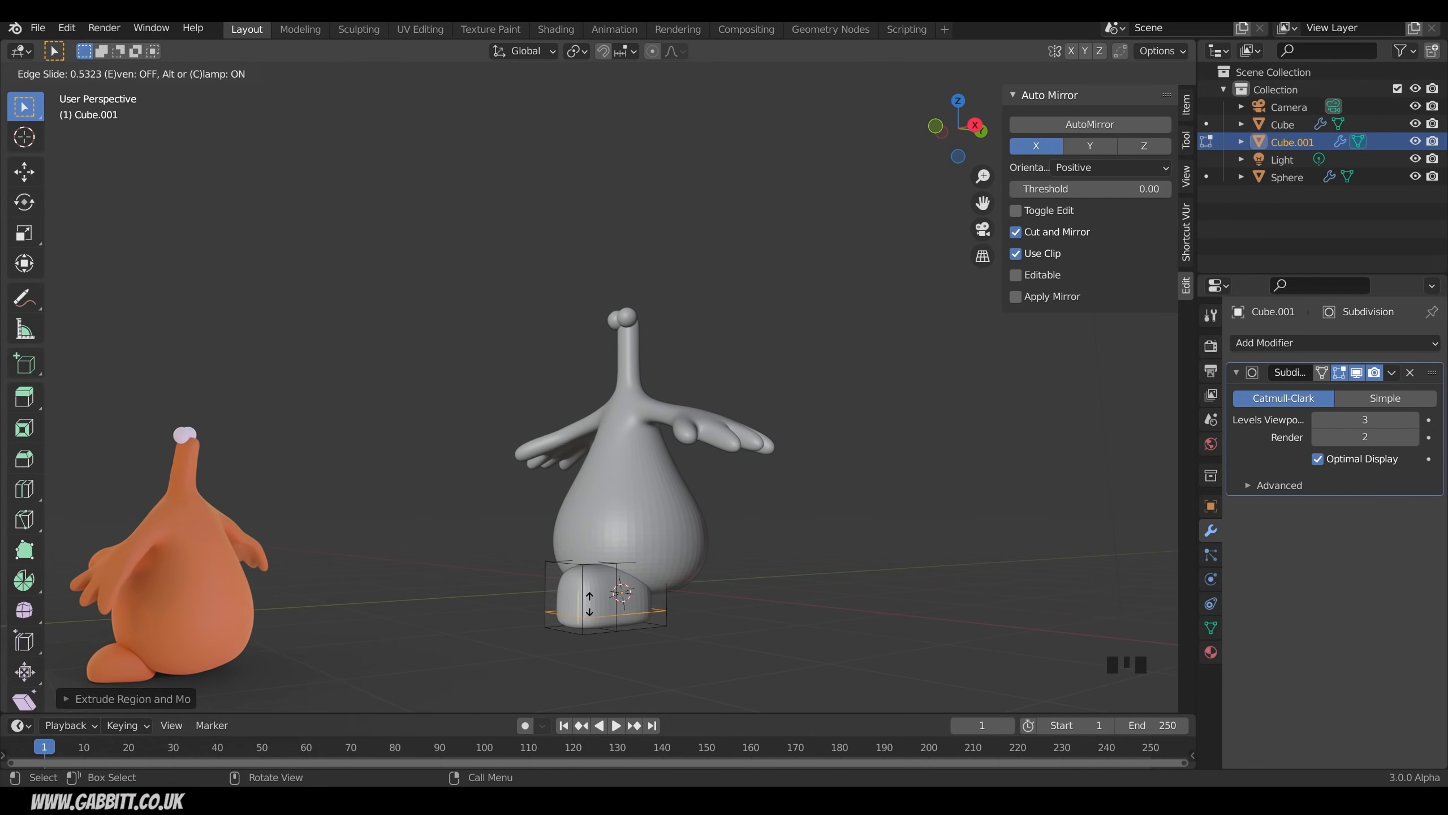
left_click(589, 603)
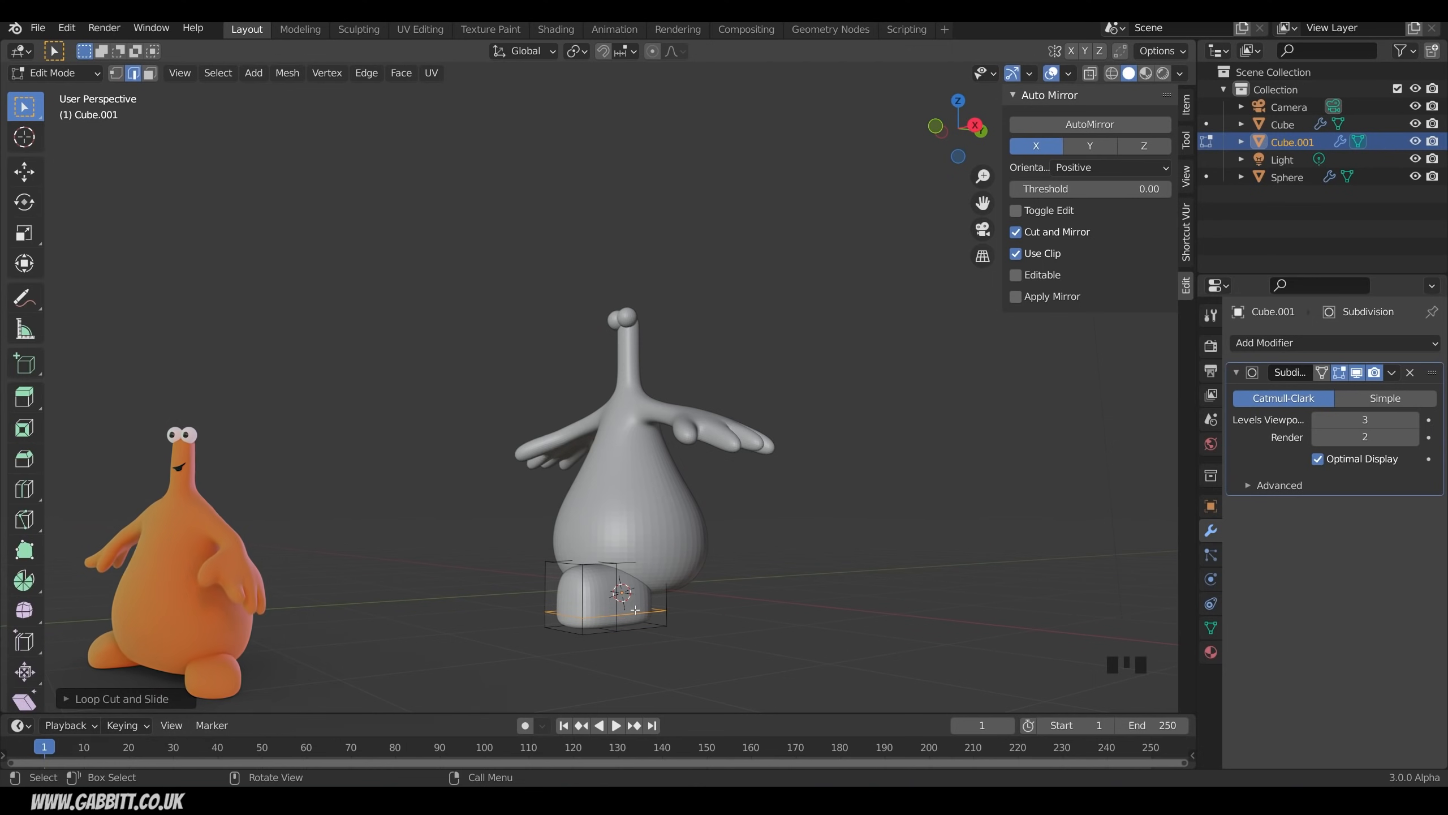
left_click(570, 565)
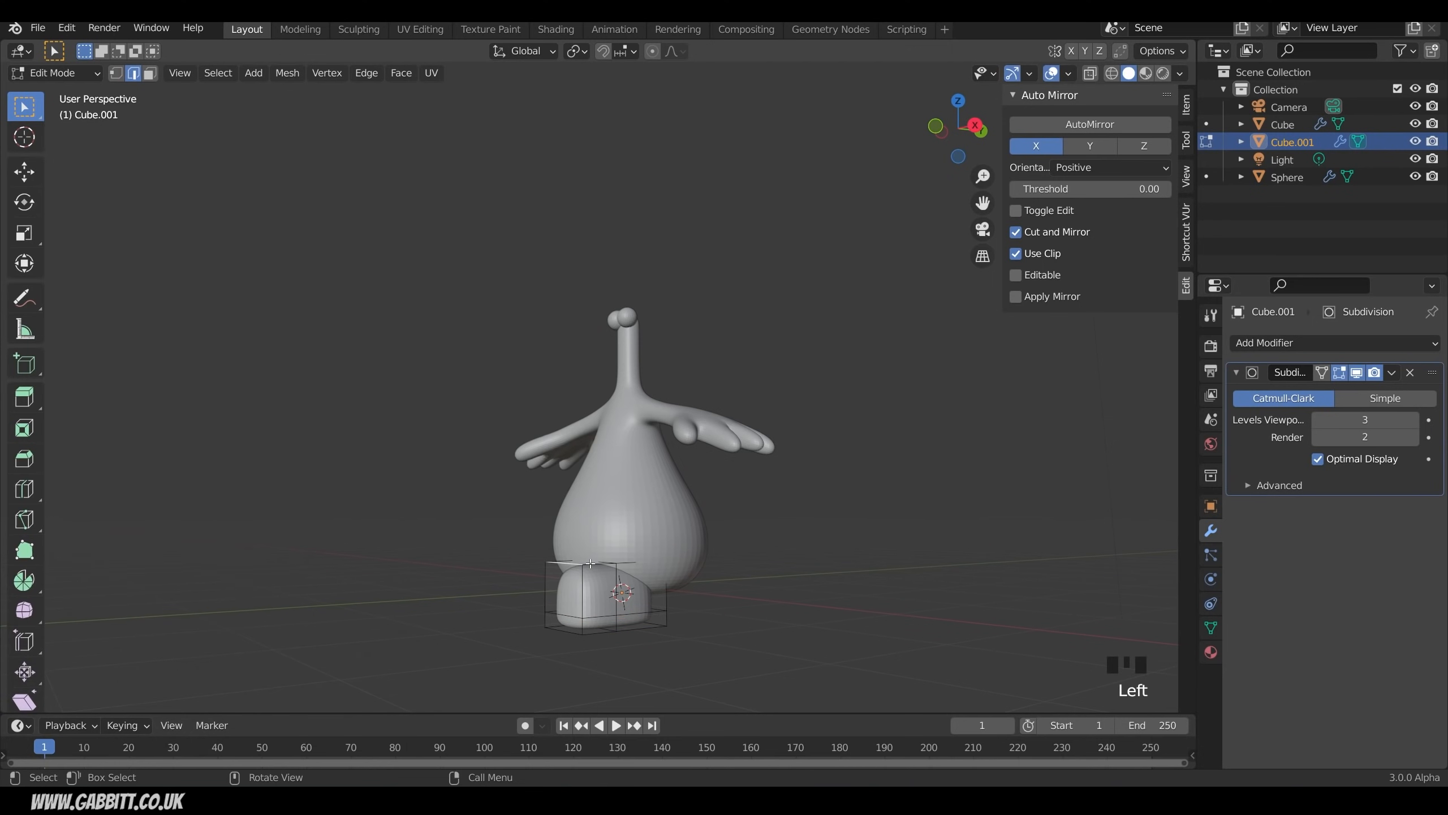
key("g")
key("z")
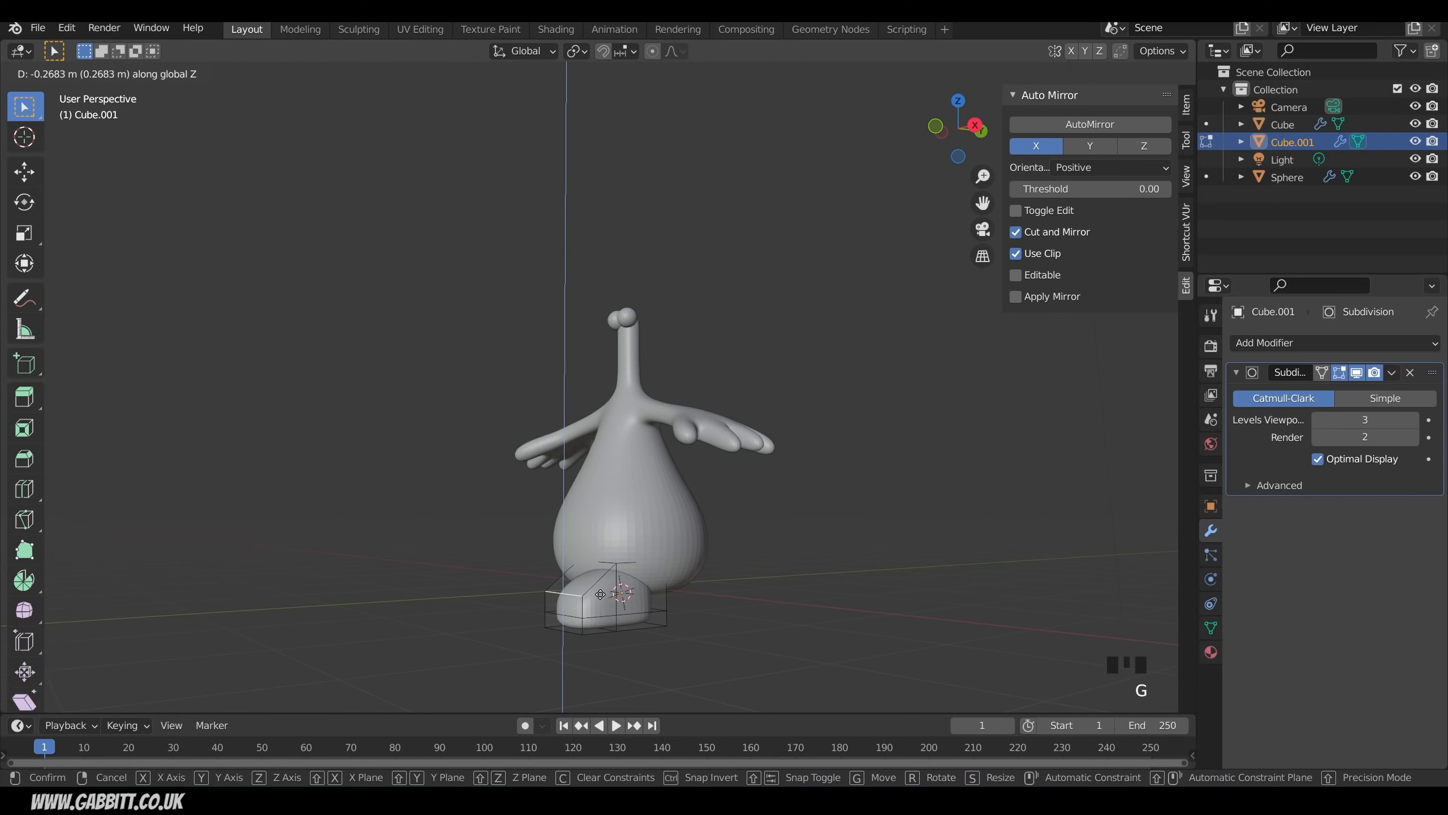
right_click(601, 595)
Step: Edge-slide the foot's upper front edge to adjust the shape of the toe
key("g")
key("g")
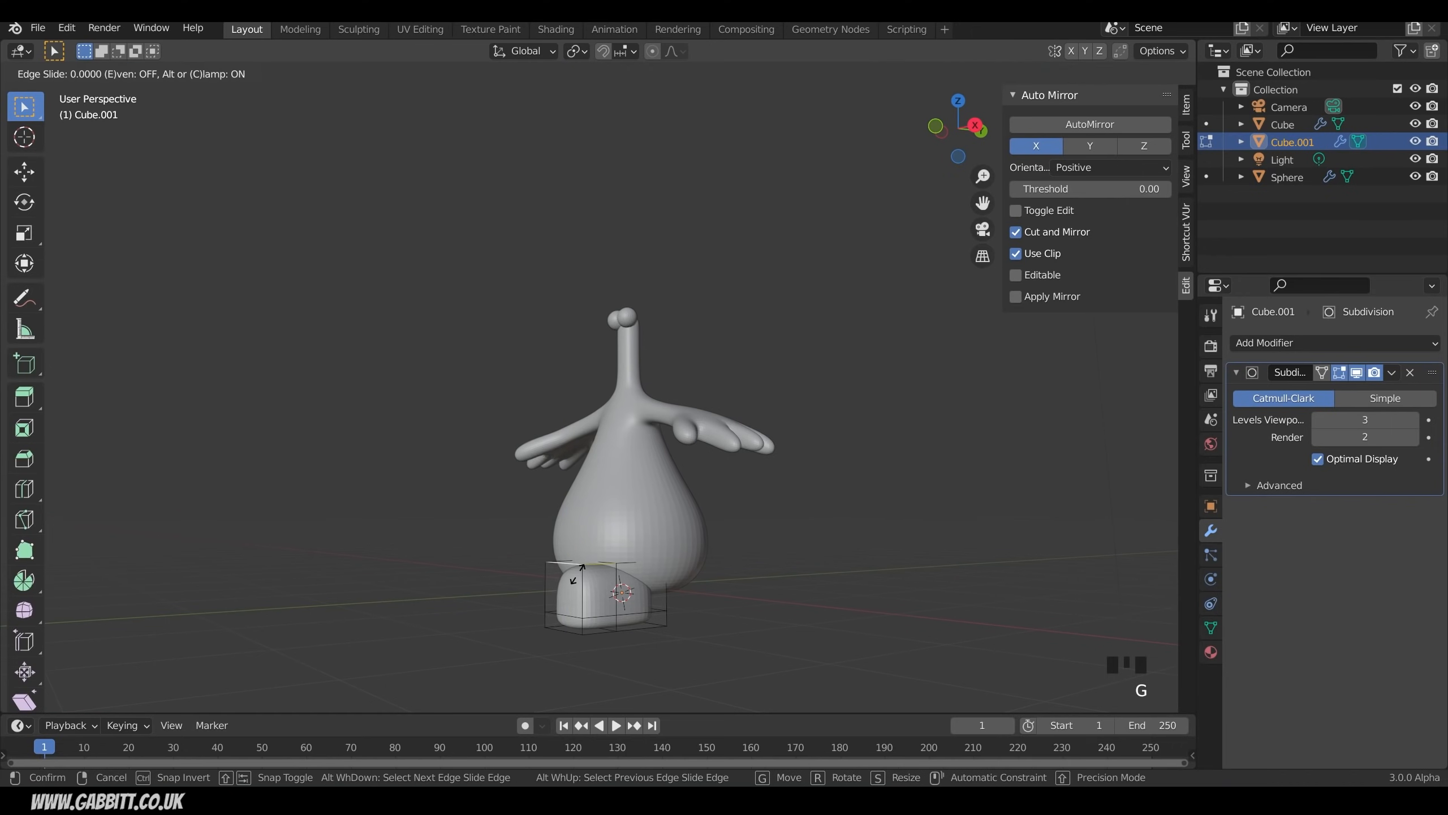
left_click(582, 599)
Step: Return to Object Mode and add a Mirror modifier to the foot
middle_click_drag(583, 599, 772, 596)
key("Tab")
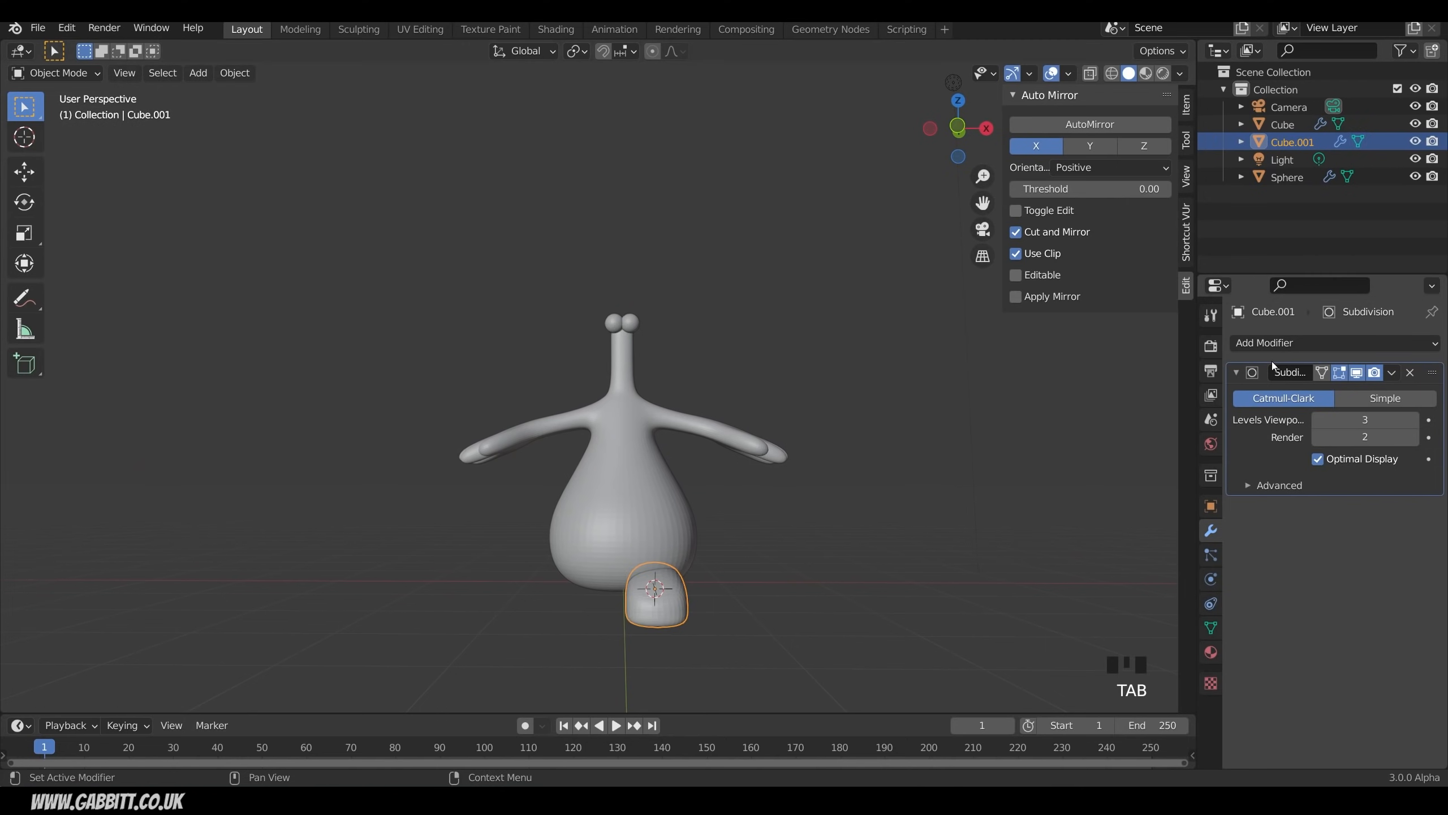
left_click(1275, 344)
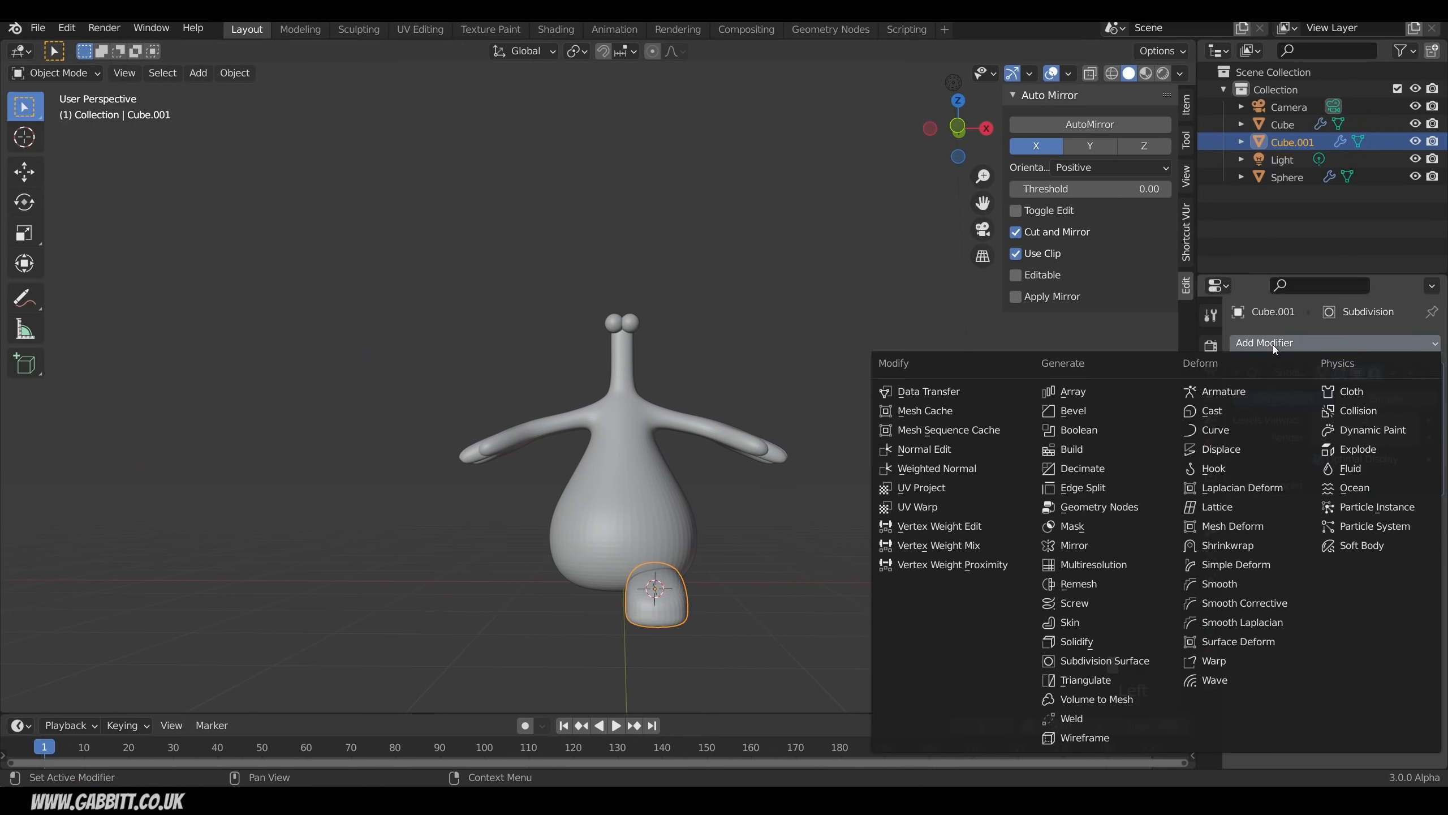
left_click(1078, 545)
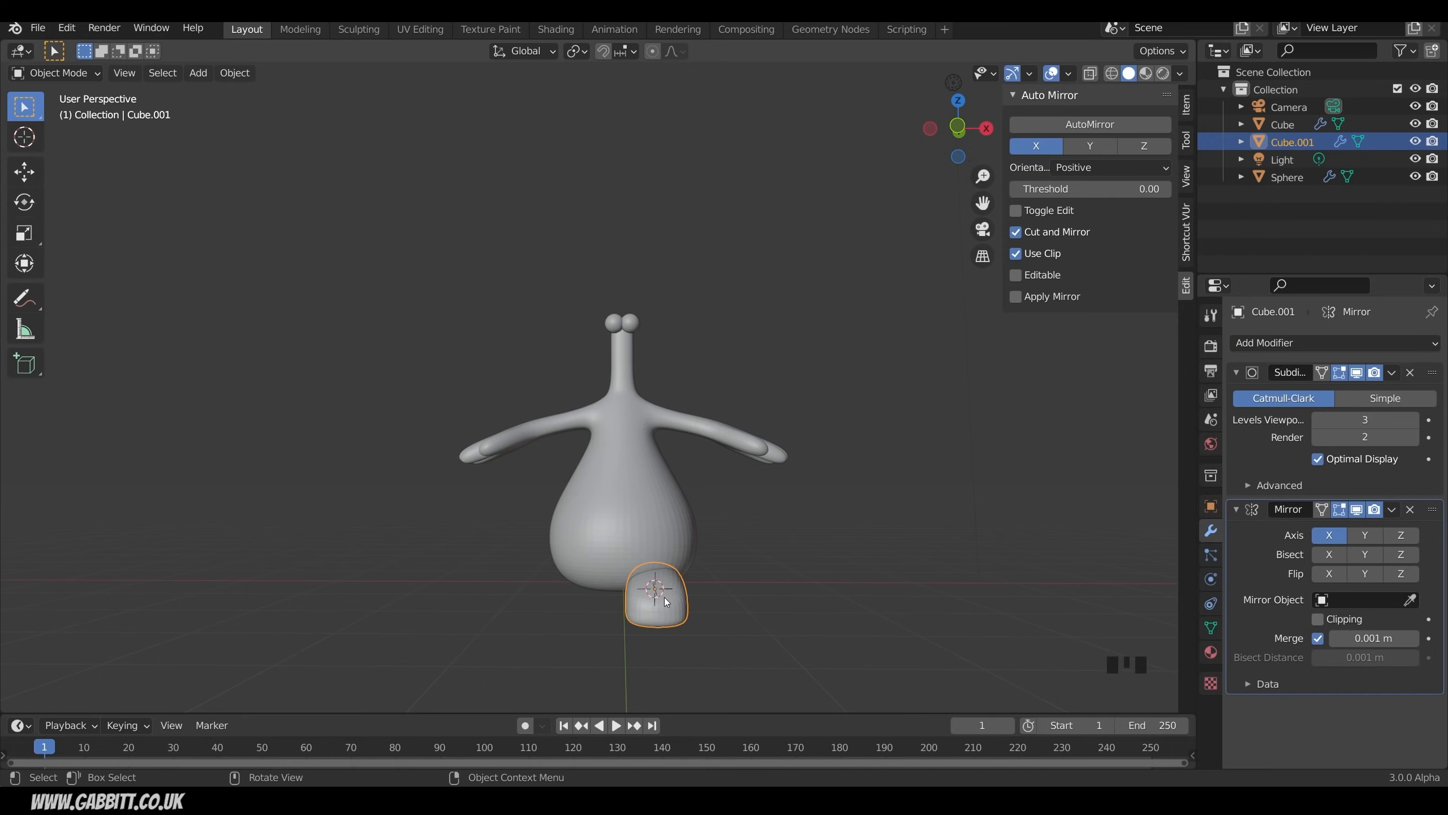
key("Tab")
key("a")
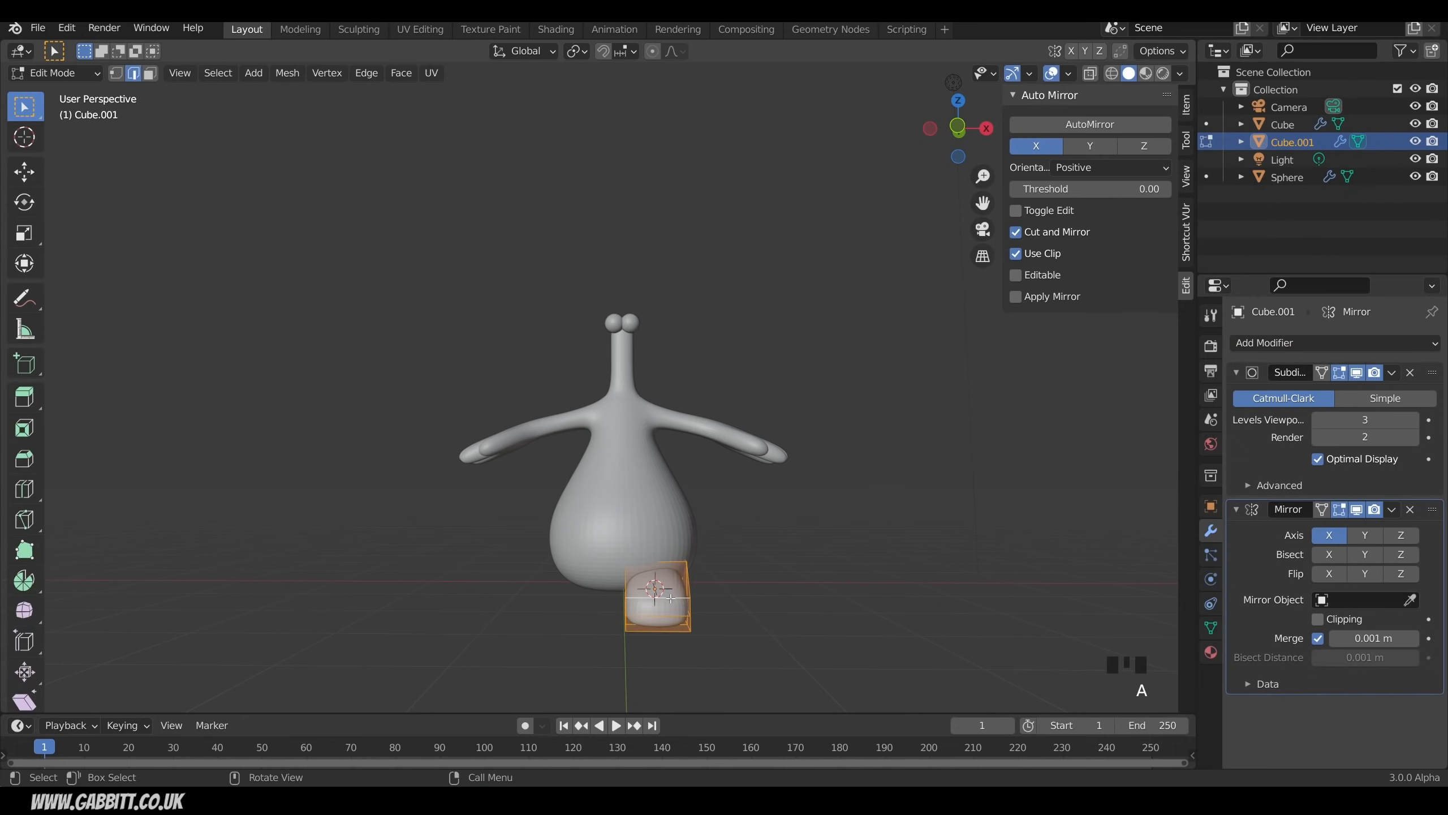
key("g")
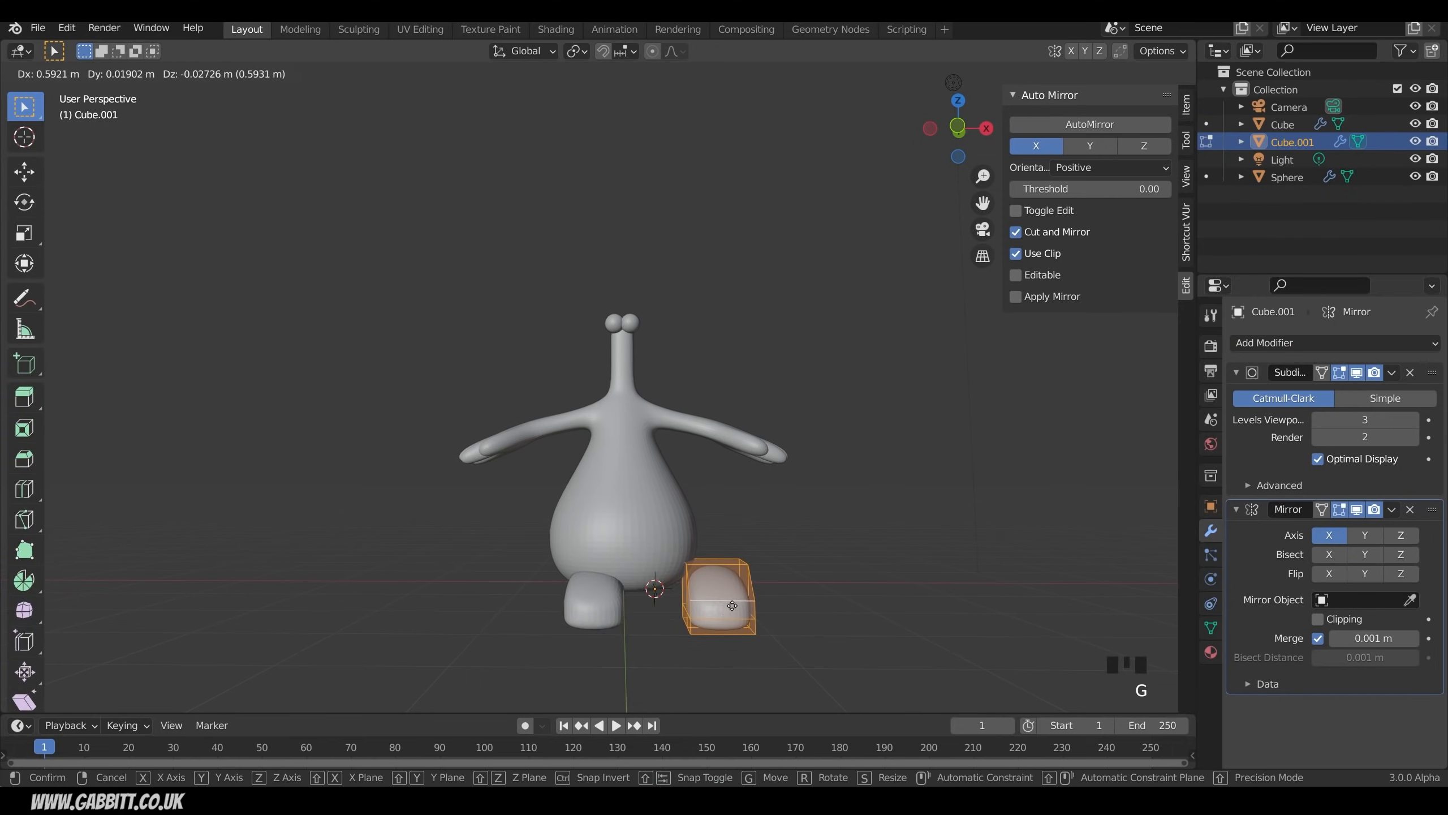
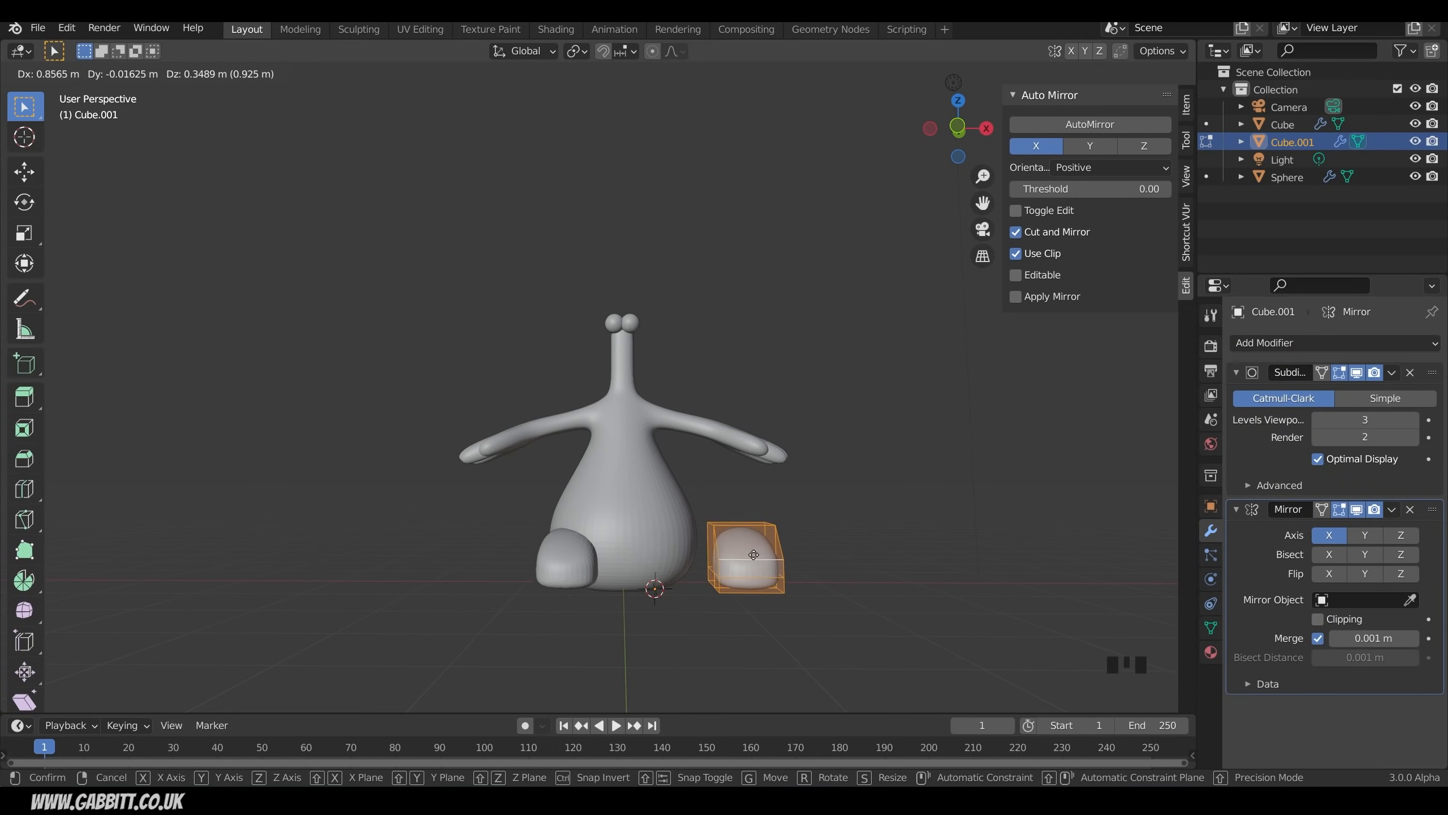
right_click(733, 586)
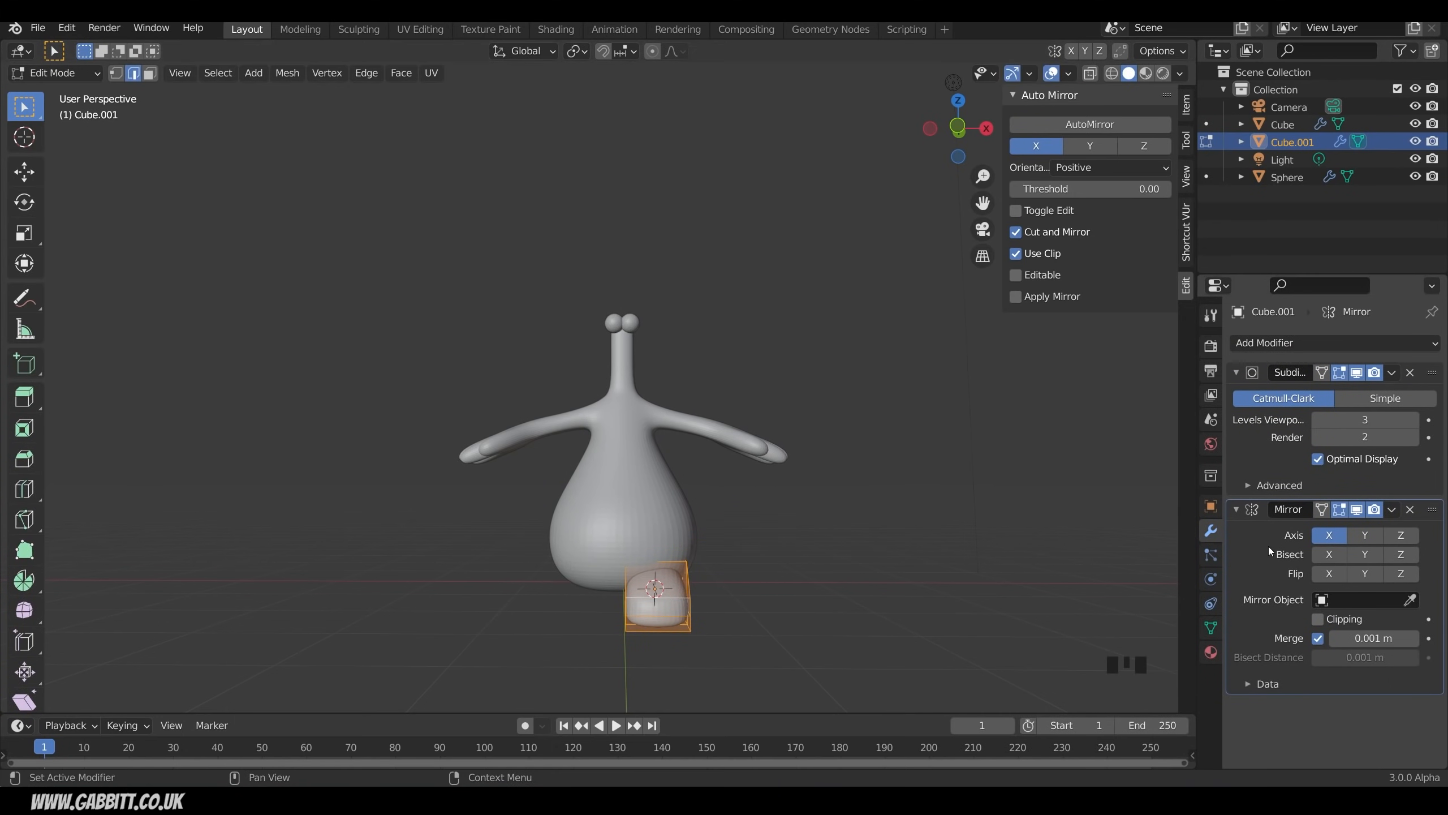
key("Tab")
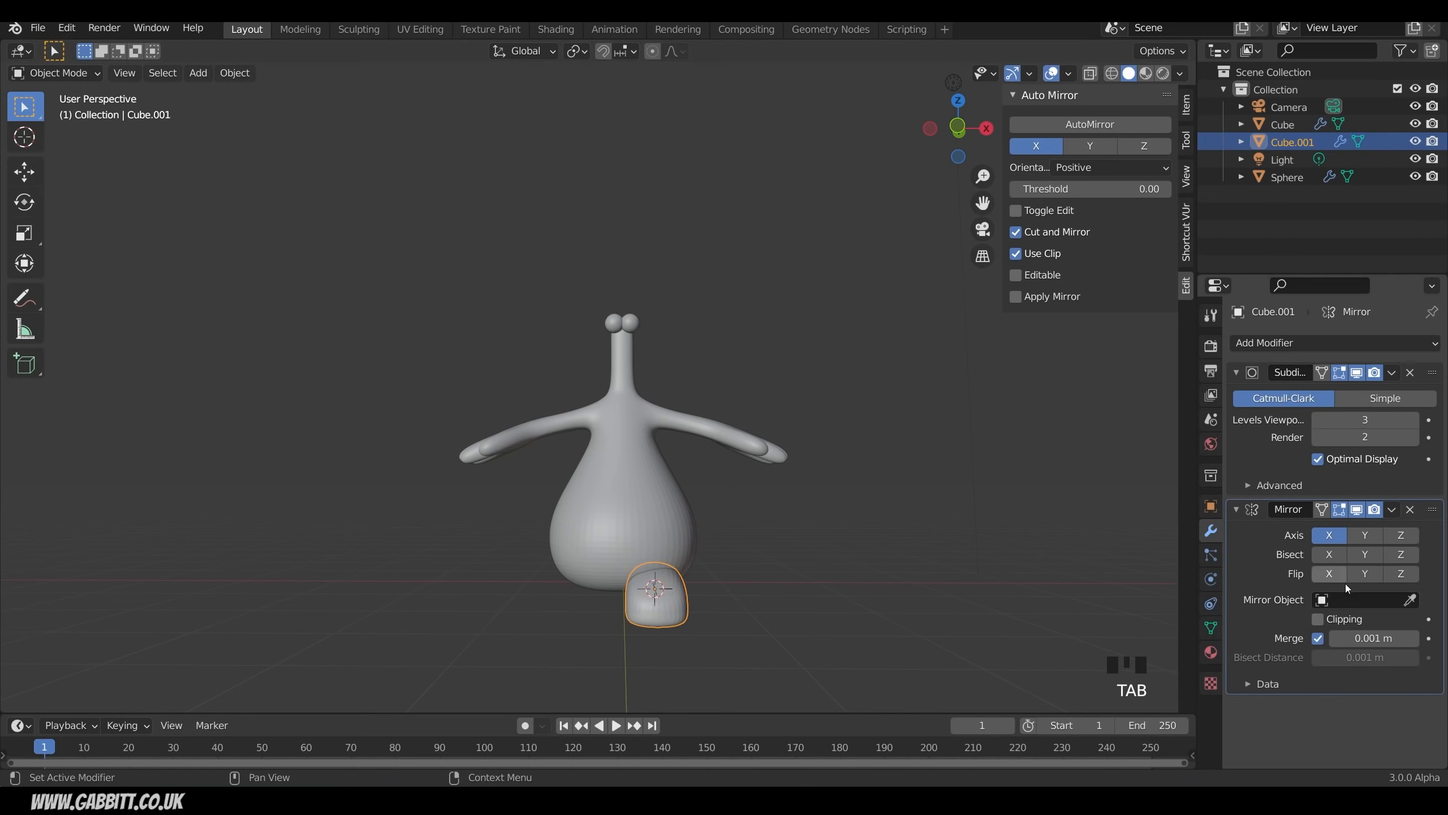
Step: Set the creature's body, Cube, as the mirror object of the foot's Mirror modifier
left_click(1410, 600)
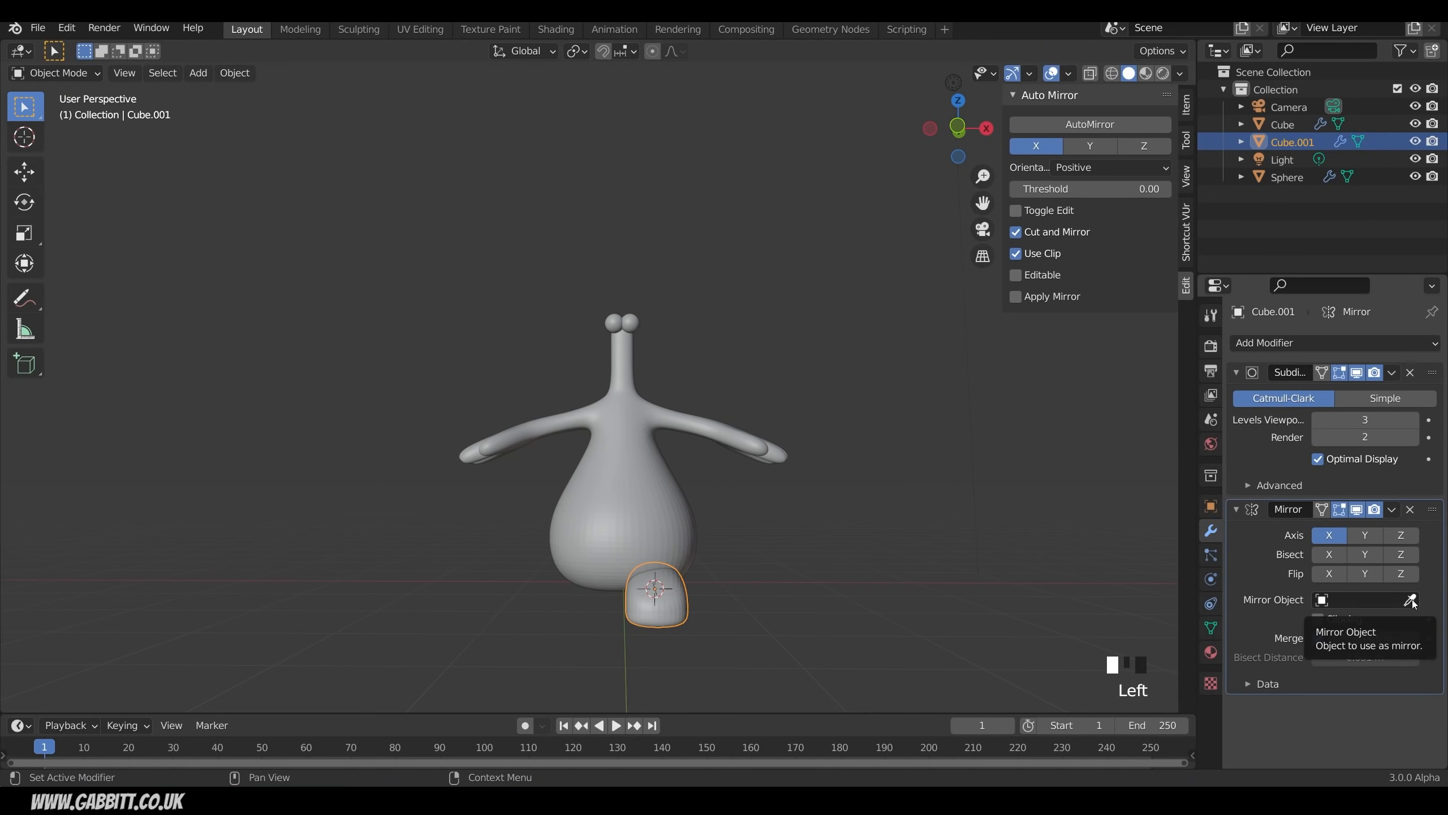
left_click(614, 500)
middle_click_drag(686, 578, 593, 614)
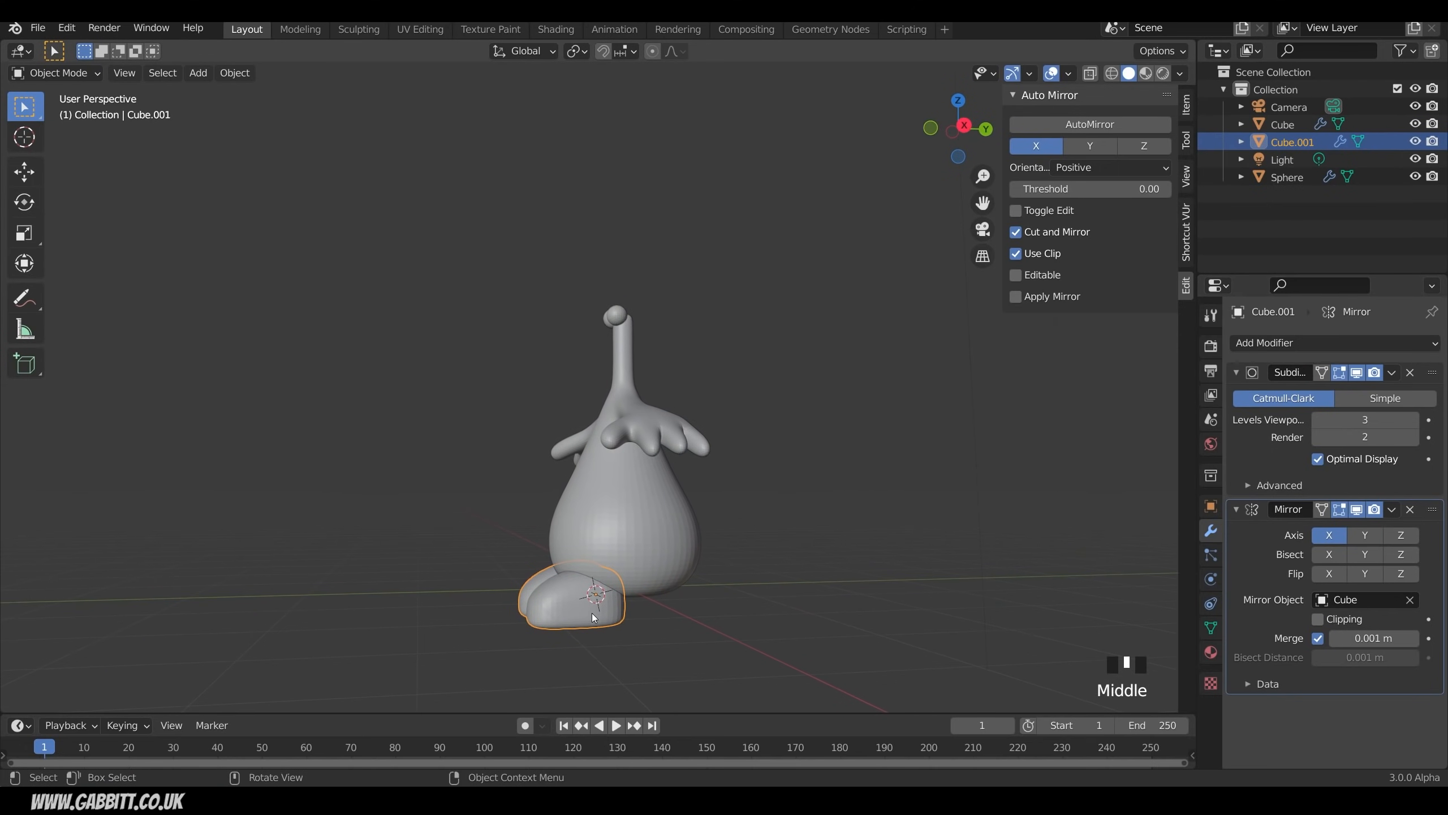
Step: Move the feet up and back beneath the body in the right side view
key("KP_3")
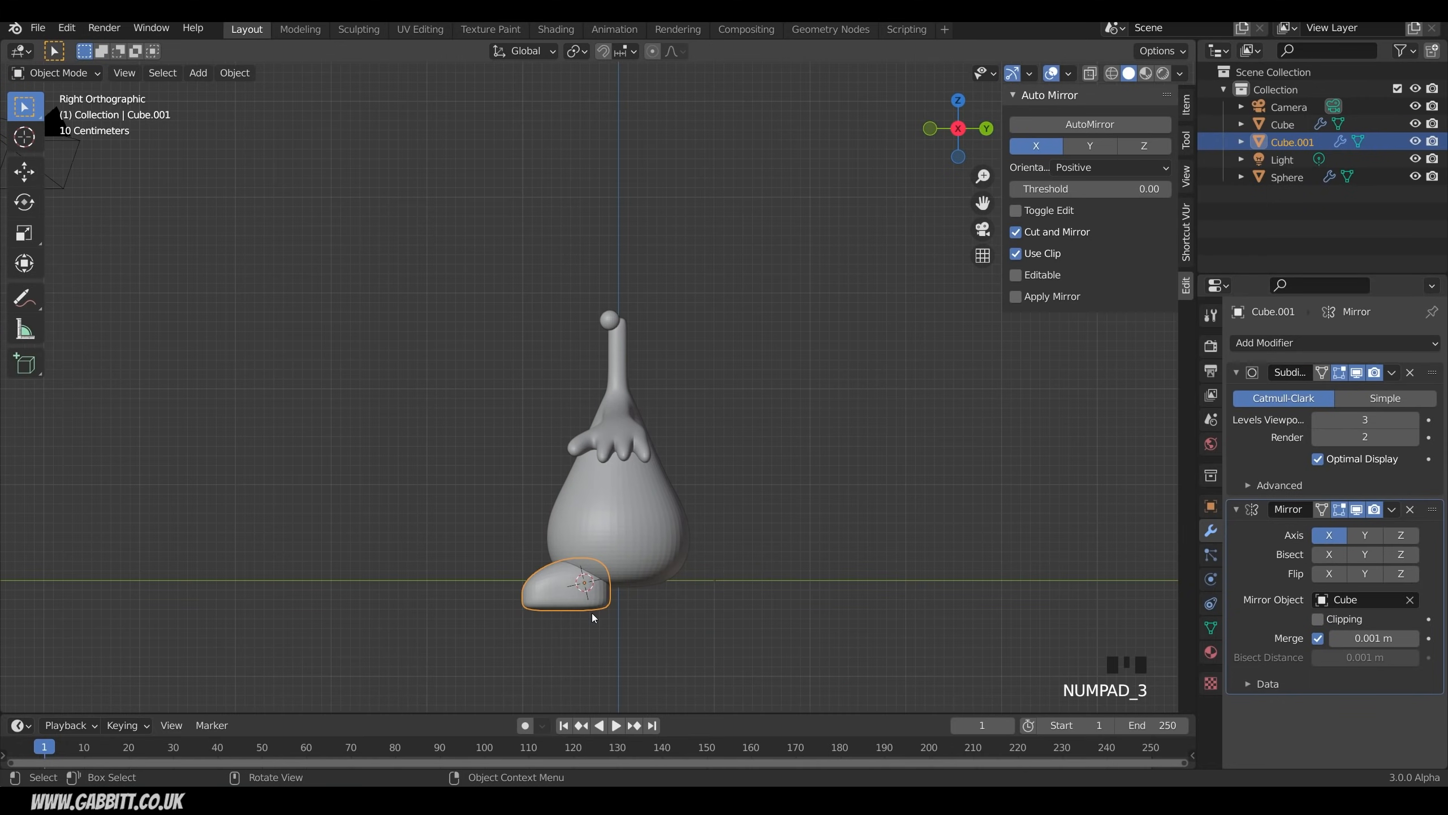
key("g")
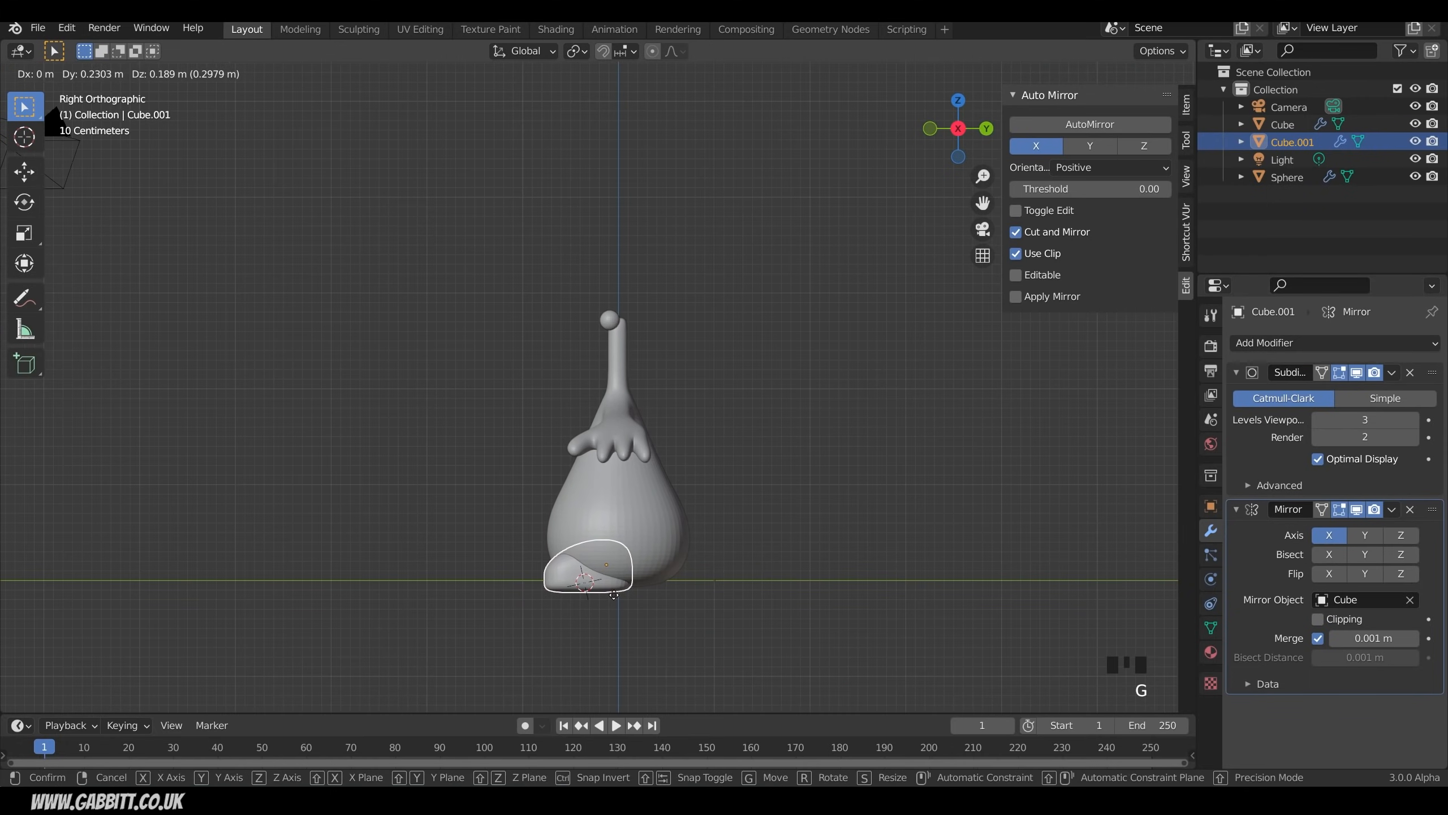
left_click(610, 597)
middle_click_drag(609, 598, 662, 598)
Step: Spread the feet apart in the front view and rotate them about Z so the toes point outward
key("KP_1")
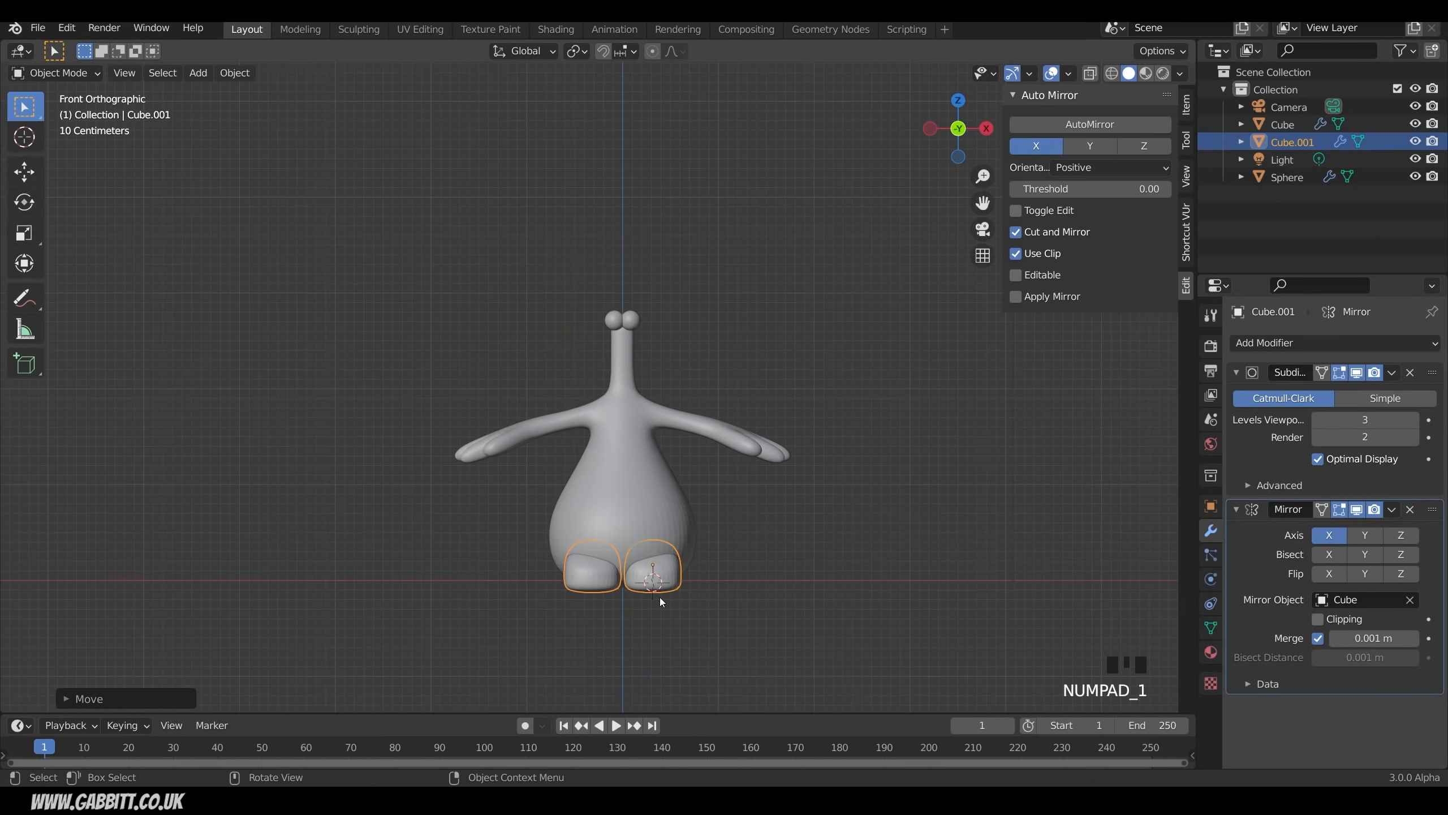
key("g")
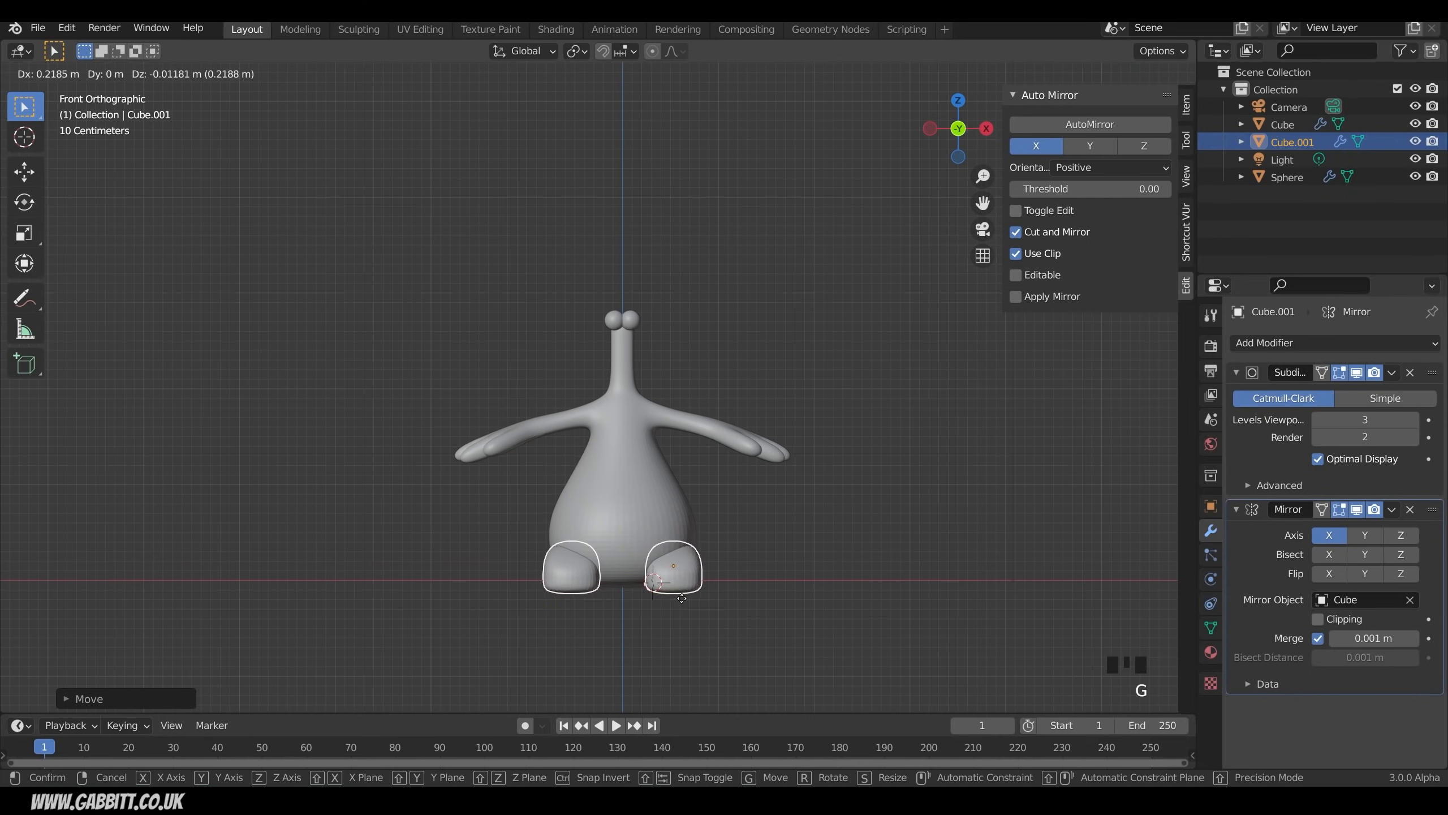
left_click(683, 602)
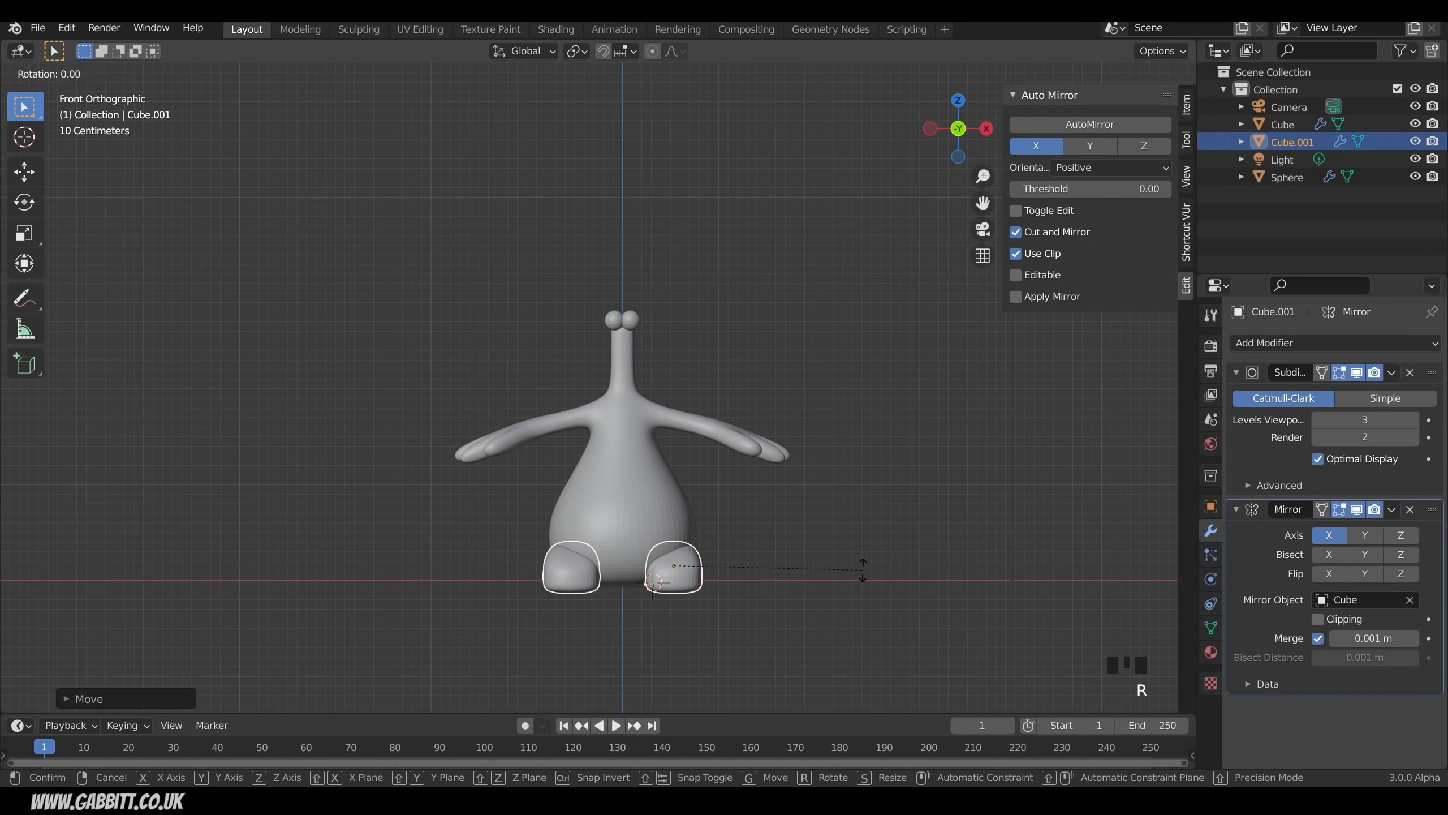
key("r")
key("z")
left_click(874, 692)
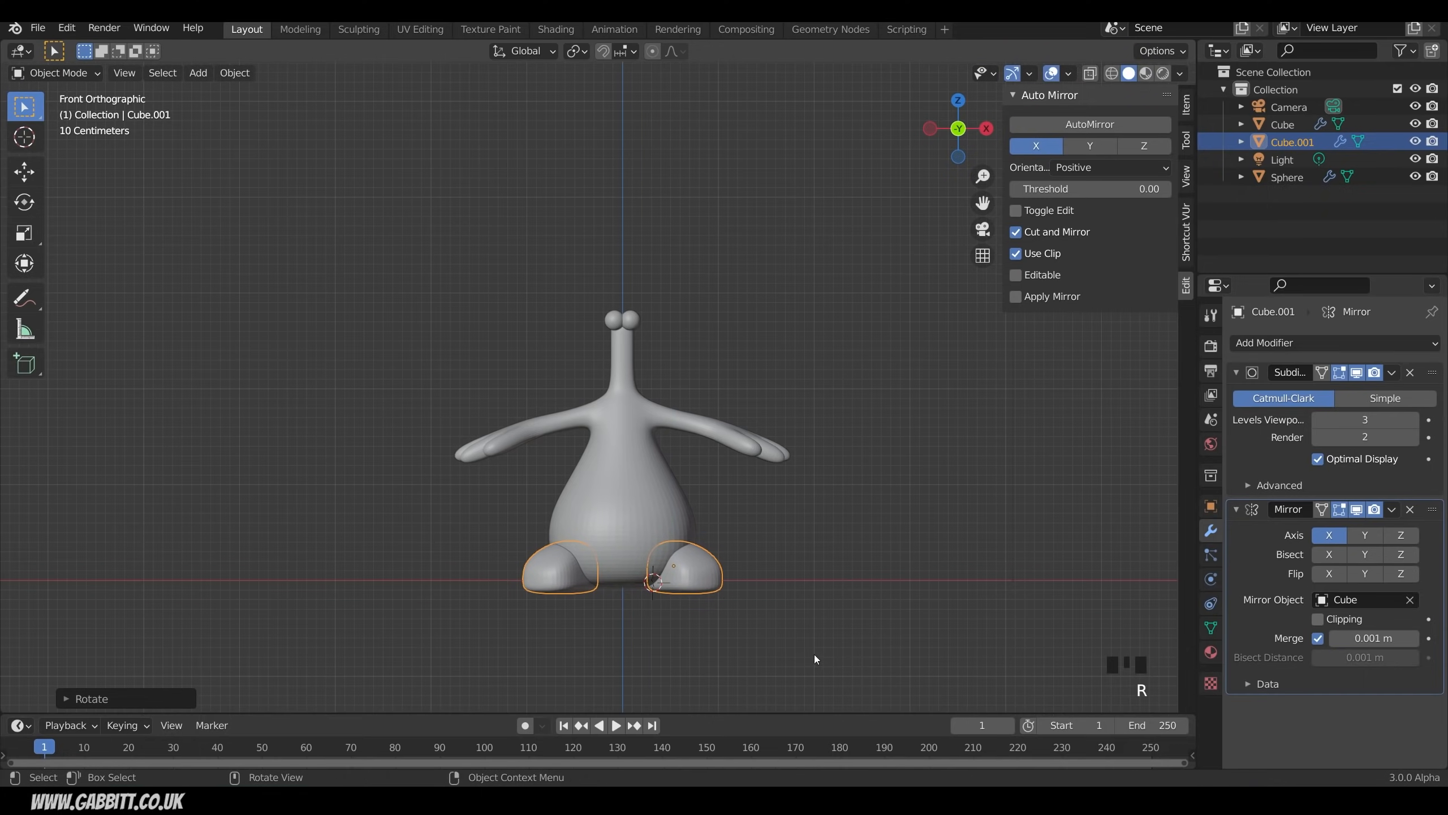
middle_click_drag(811, 660, 569, 543)
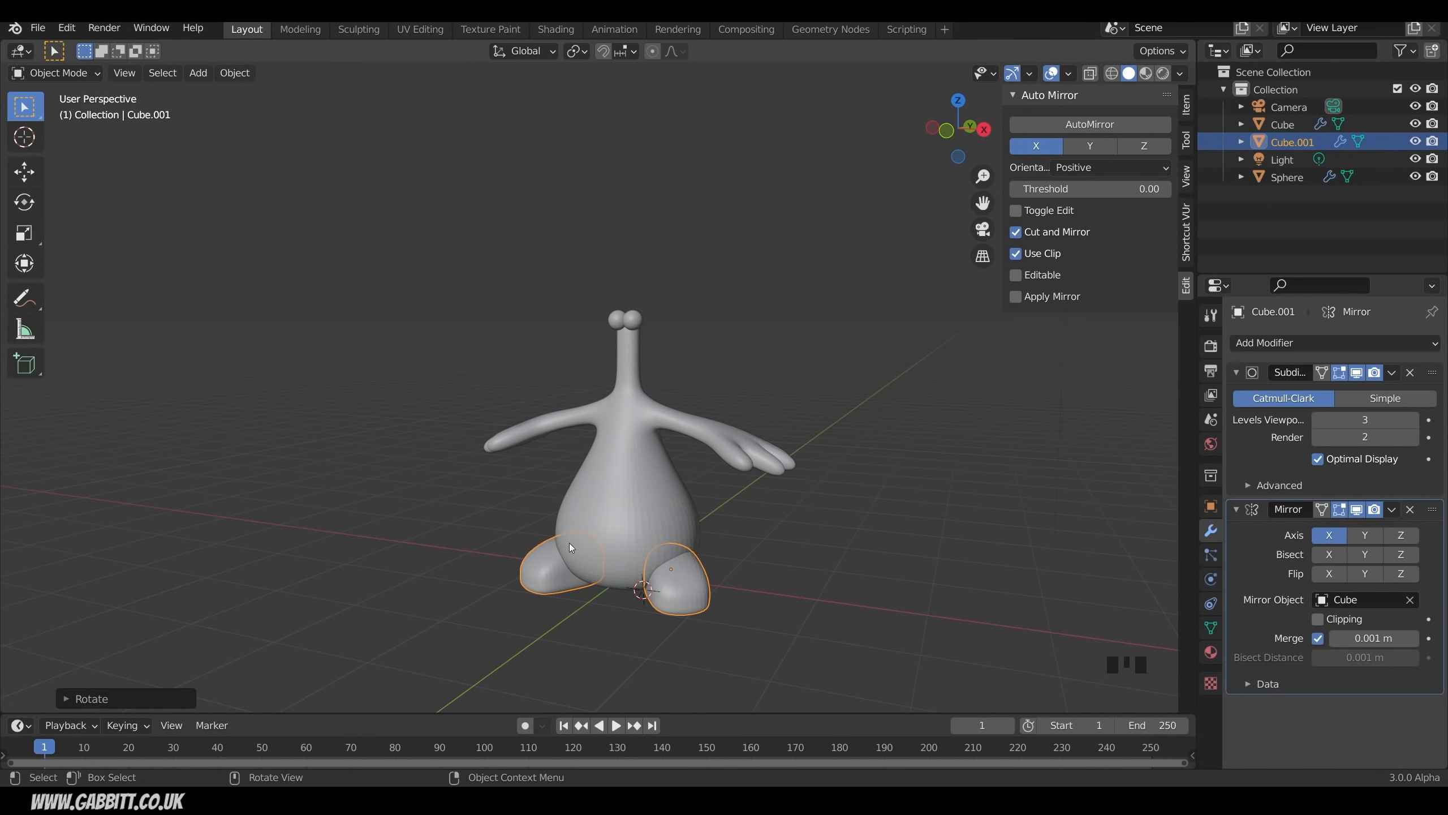
Step: Place the 3D cursor at the front base of the neck, add a plane there and rotate it 90° about X
middle_click_drag(569, 543, 657, 427)
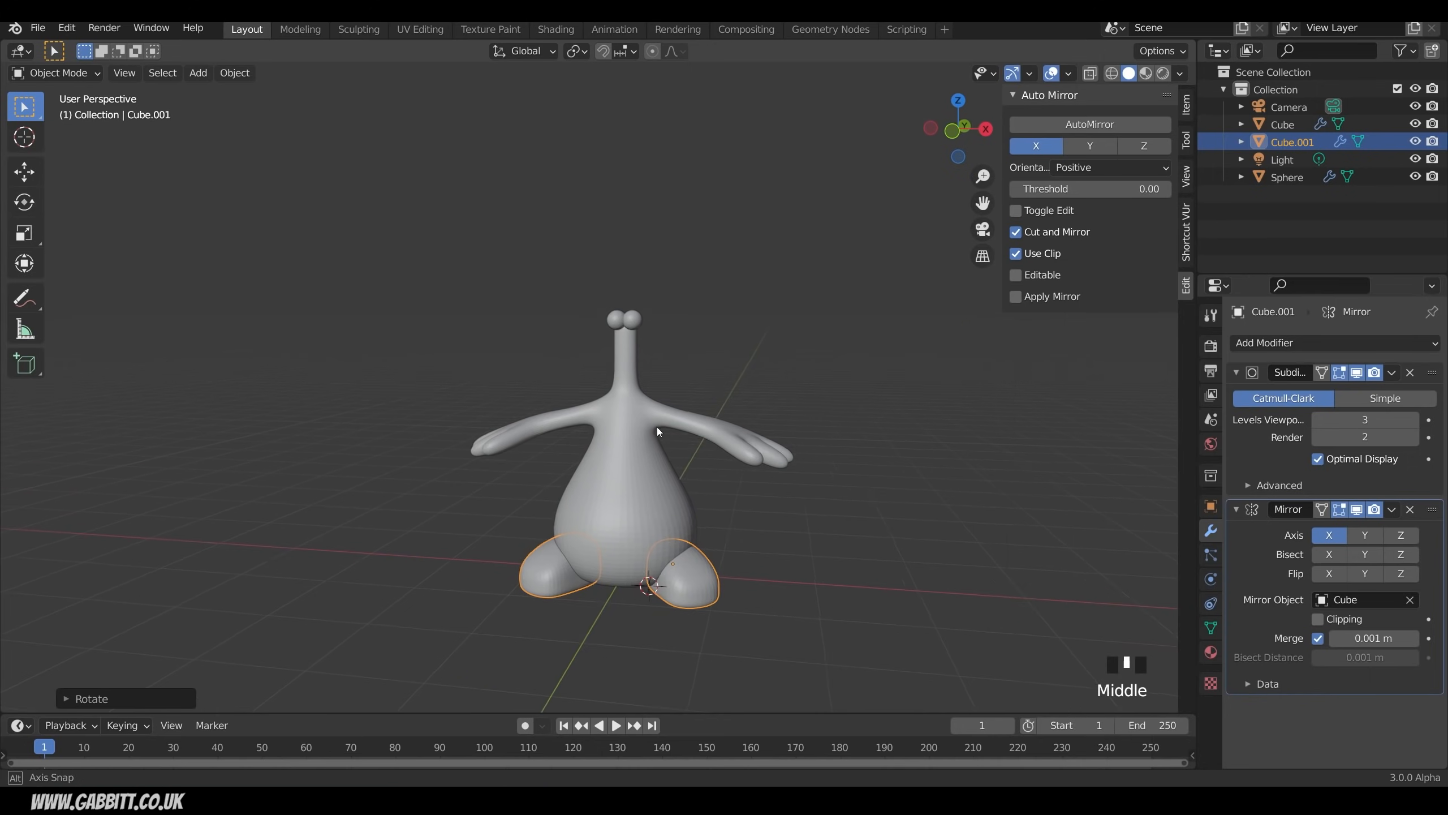
right_click(623, 383, "shift")
key("shift+a")
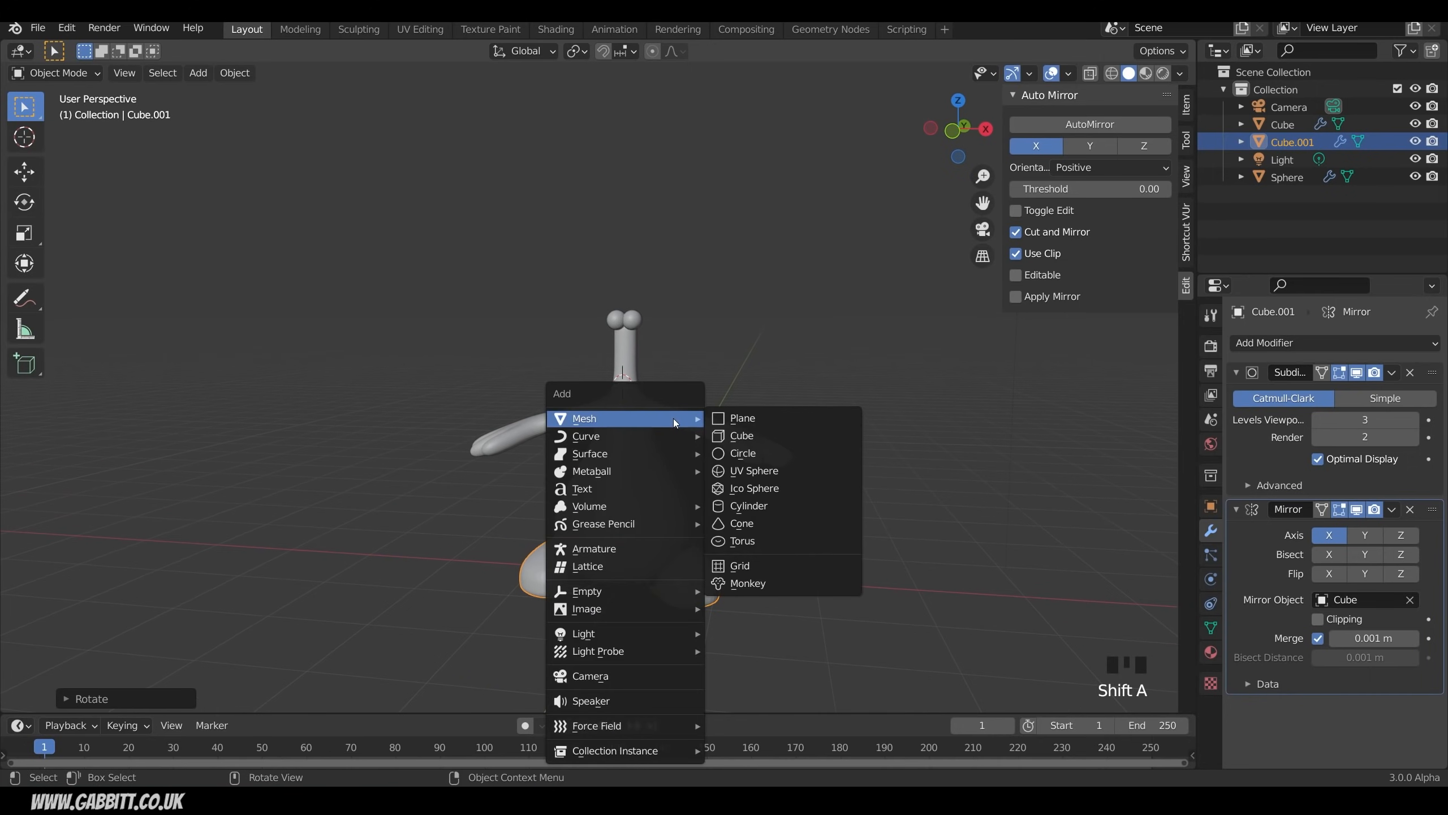
left_click(737, 415)
type("r")
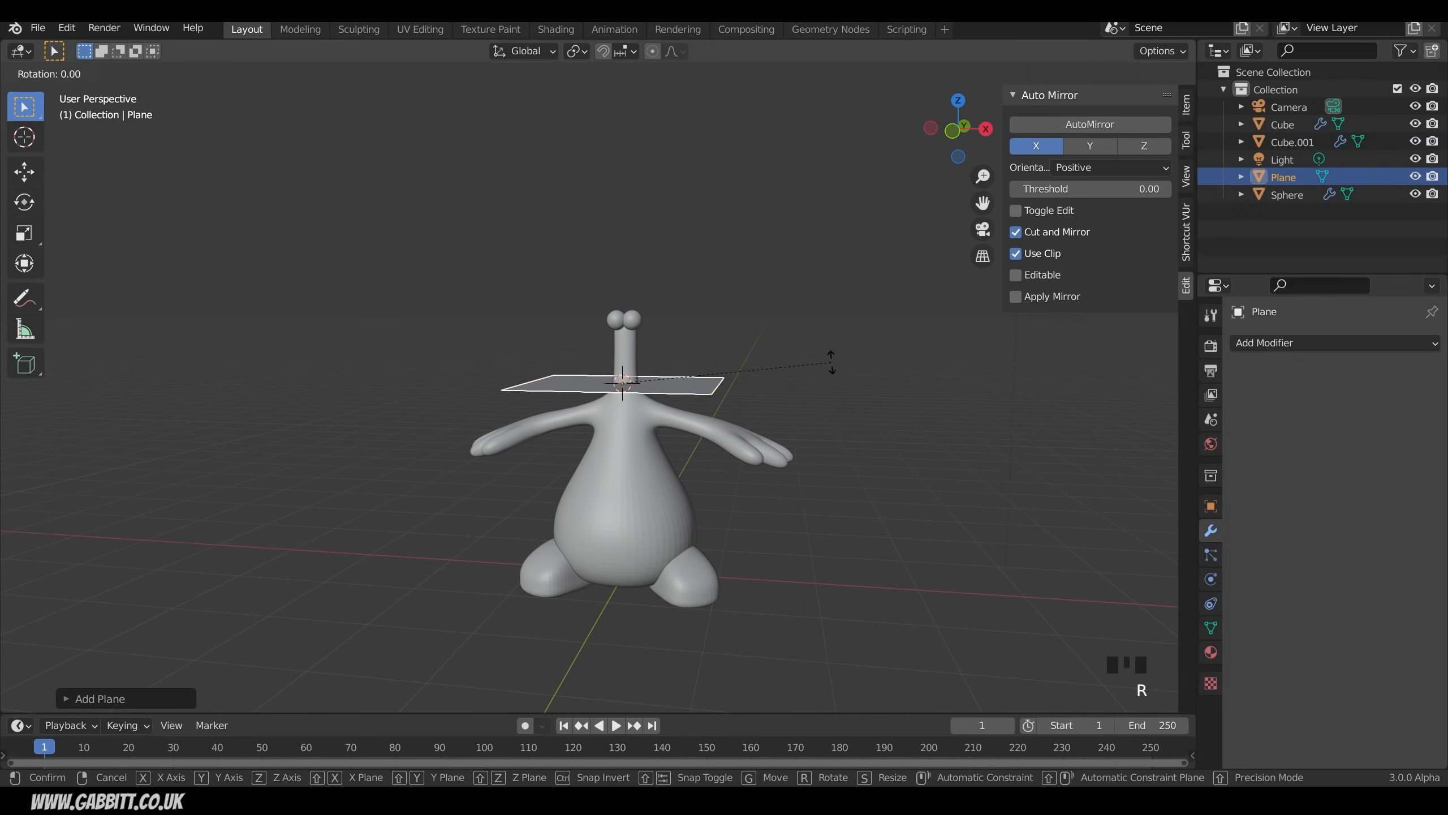
type("x90")
key("Return")
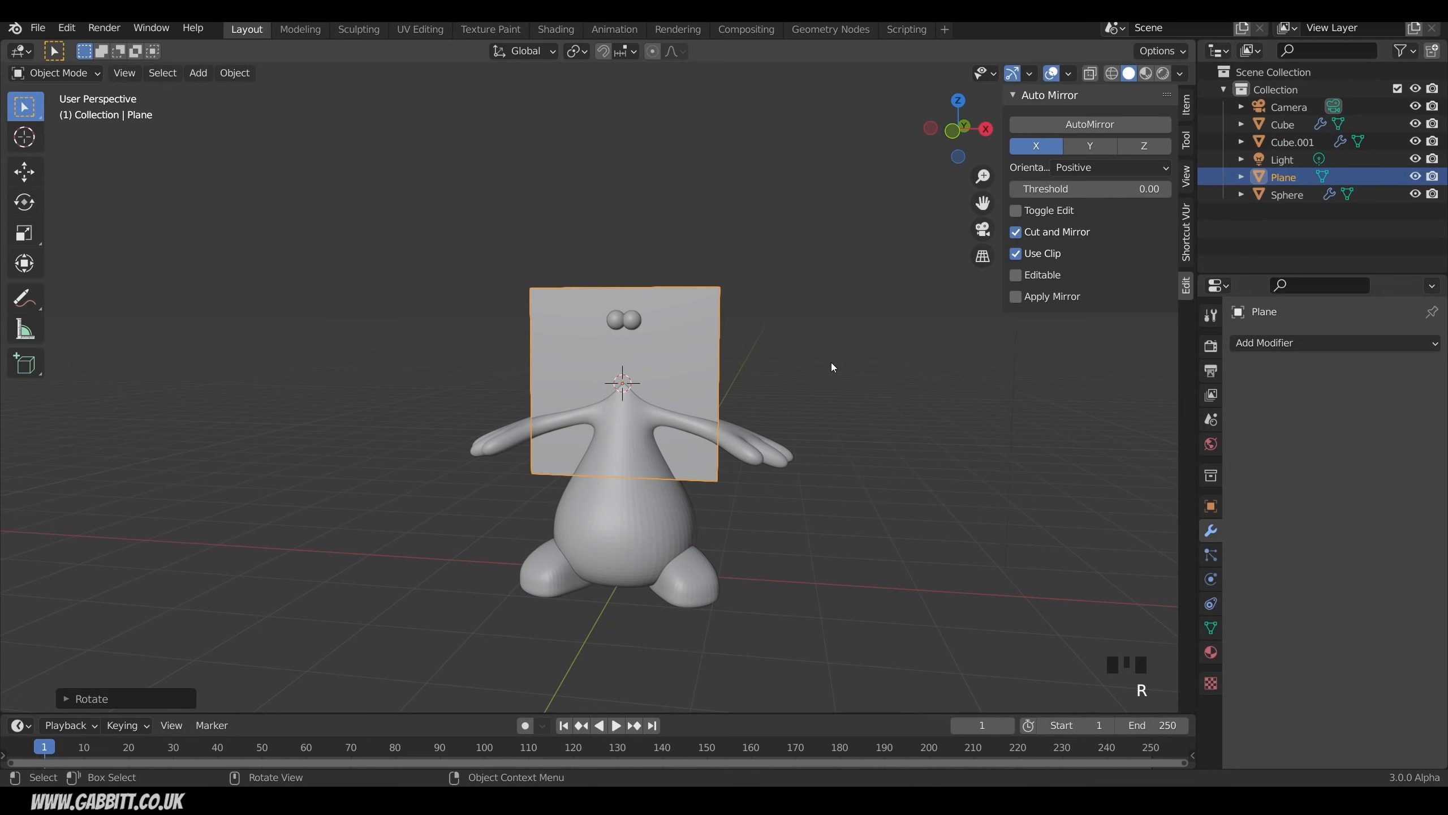
Step: Shrink the plane to a small square and position it just in front of the neck
middle_click_drag(831, 362, 751, 373)
key("s")
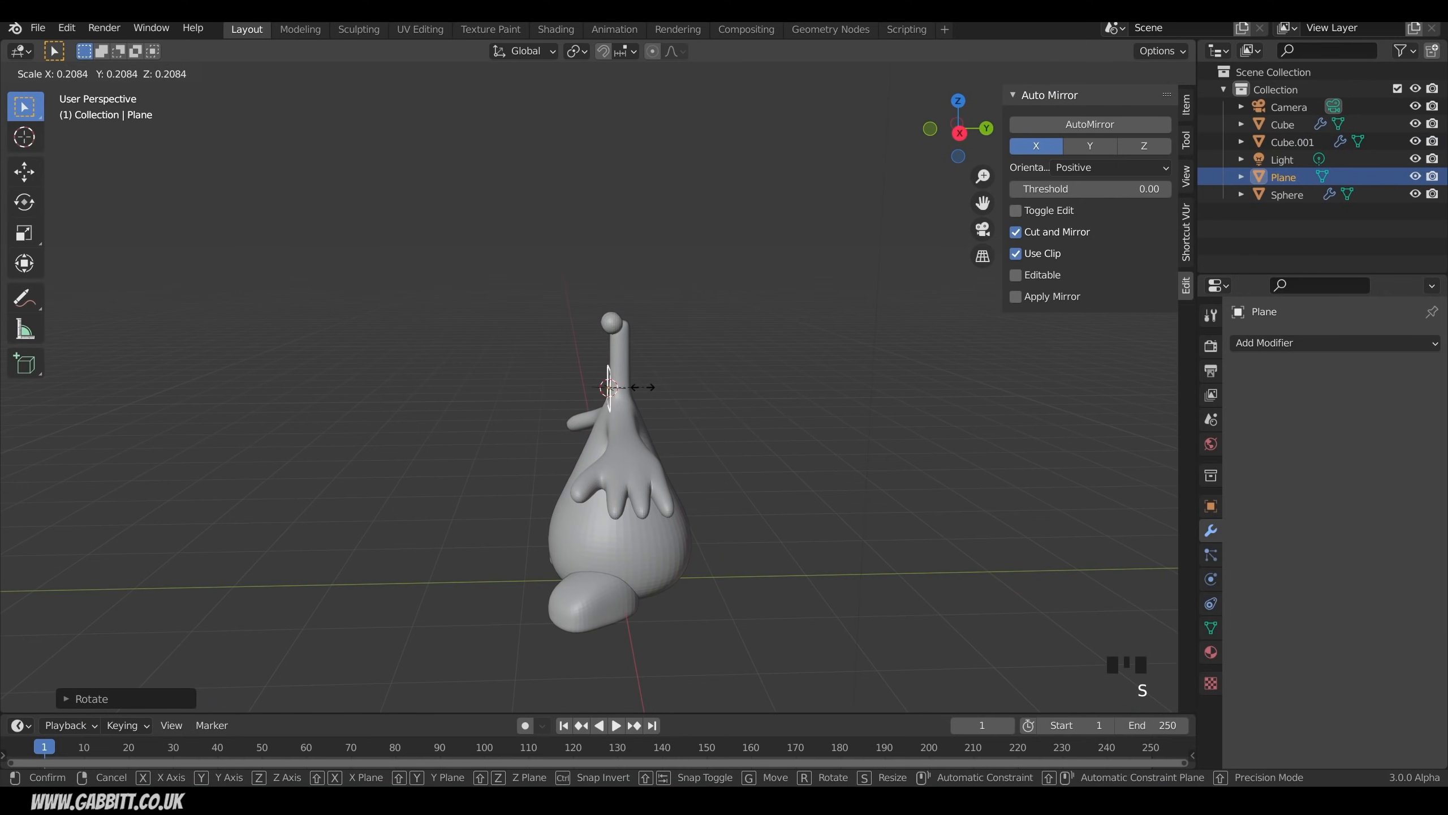
left_click(633, 392)
key("g")
left_click(634, 392)
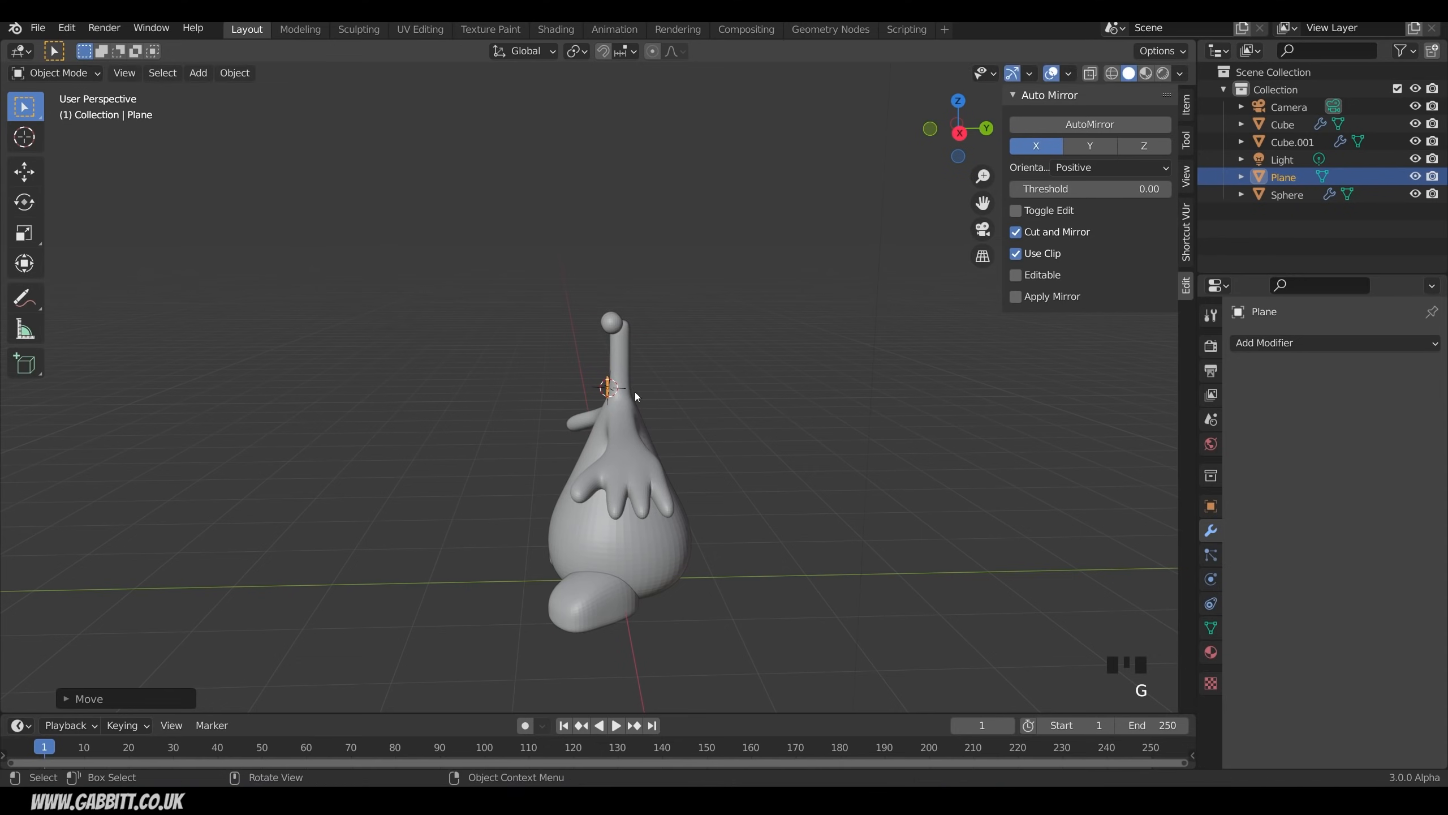
key("KP_Decimal")
scroll(599, 396, "down", 5)
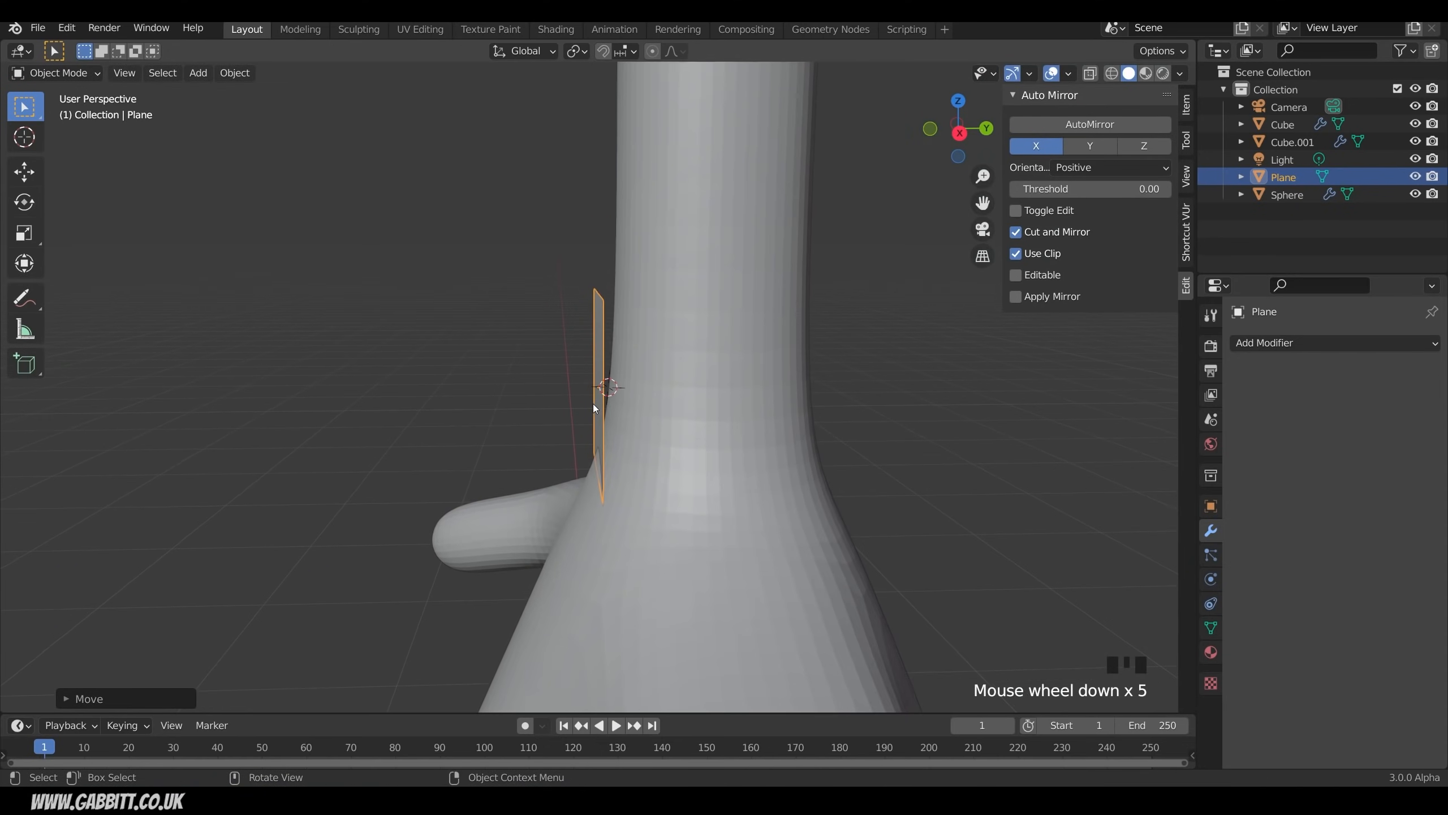
middle_click_drag(593, 403, 792, 369)
key("s")
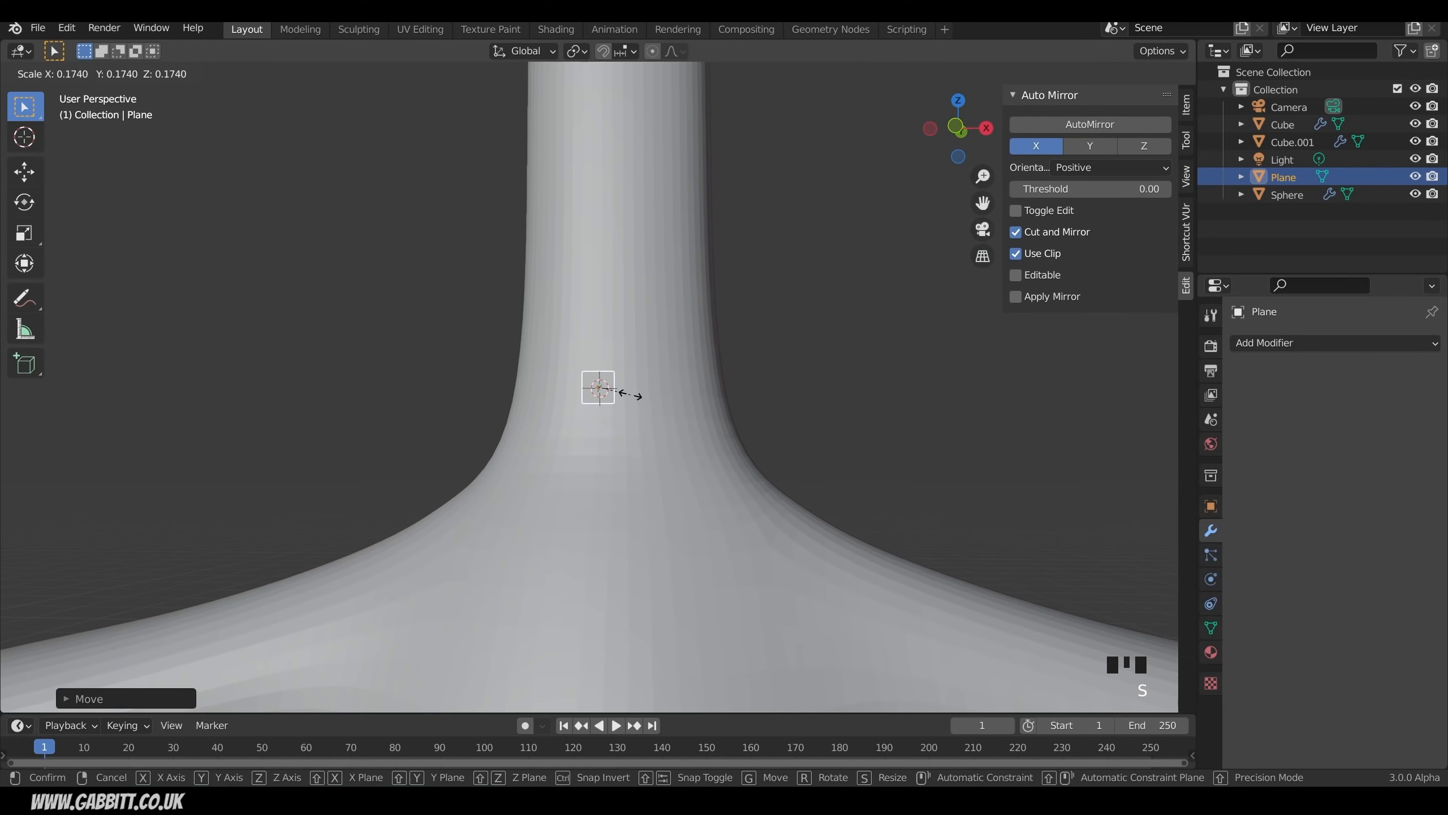
left_click(629, 395)
Step: In Edit Mode, move the plane's face sideways along negative X, away from the 3D cursor, to start the mouth
middle_click_drag(629, 395, 598, 424)
scroll(655, 398, "up", 5)
key("Tab")
key("g")
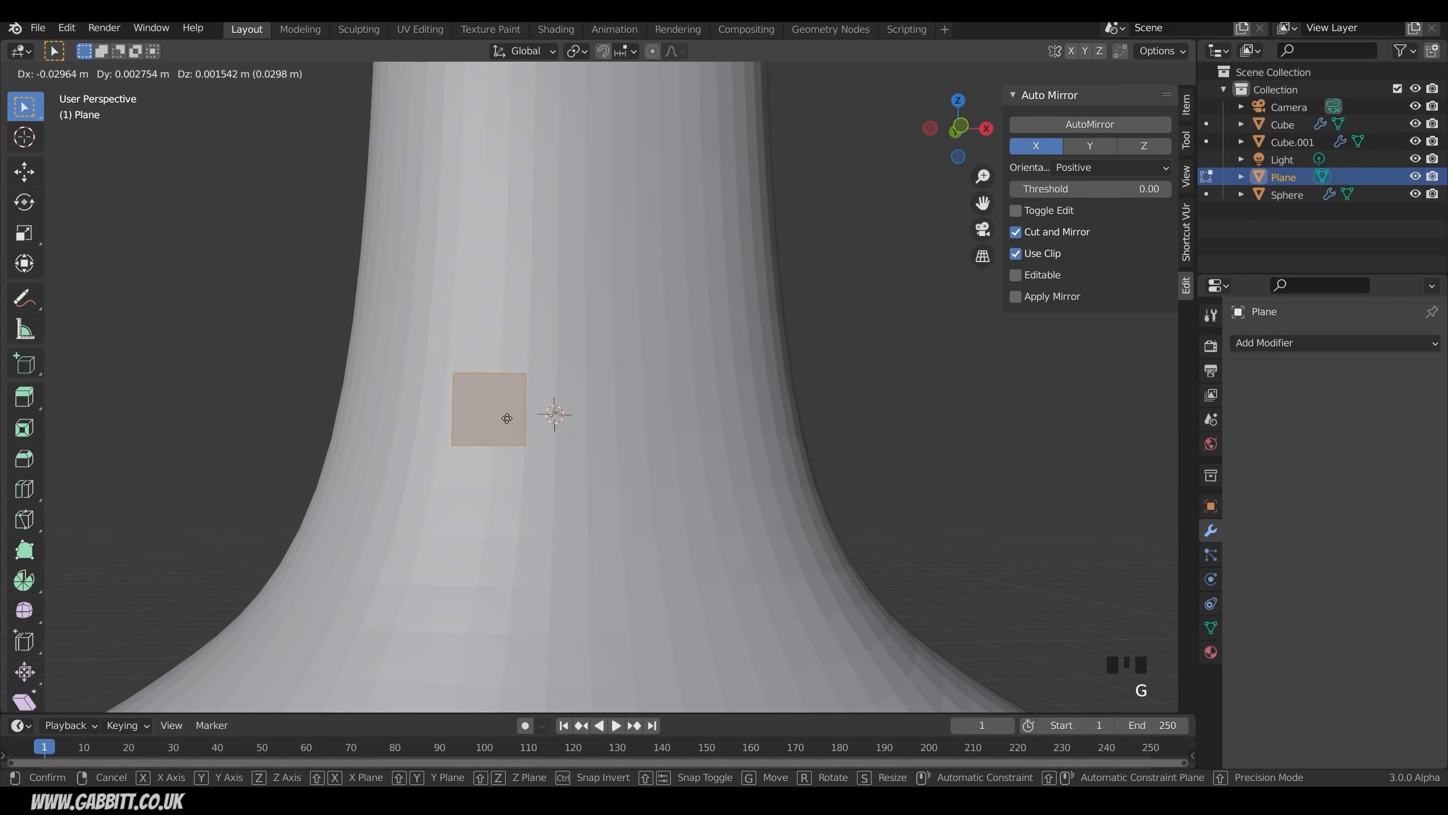
left_click(506, 413)
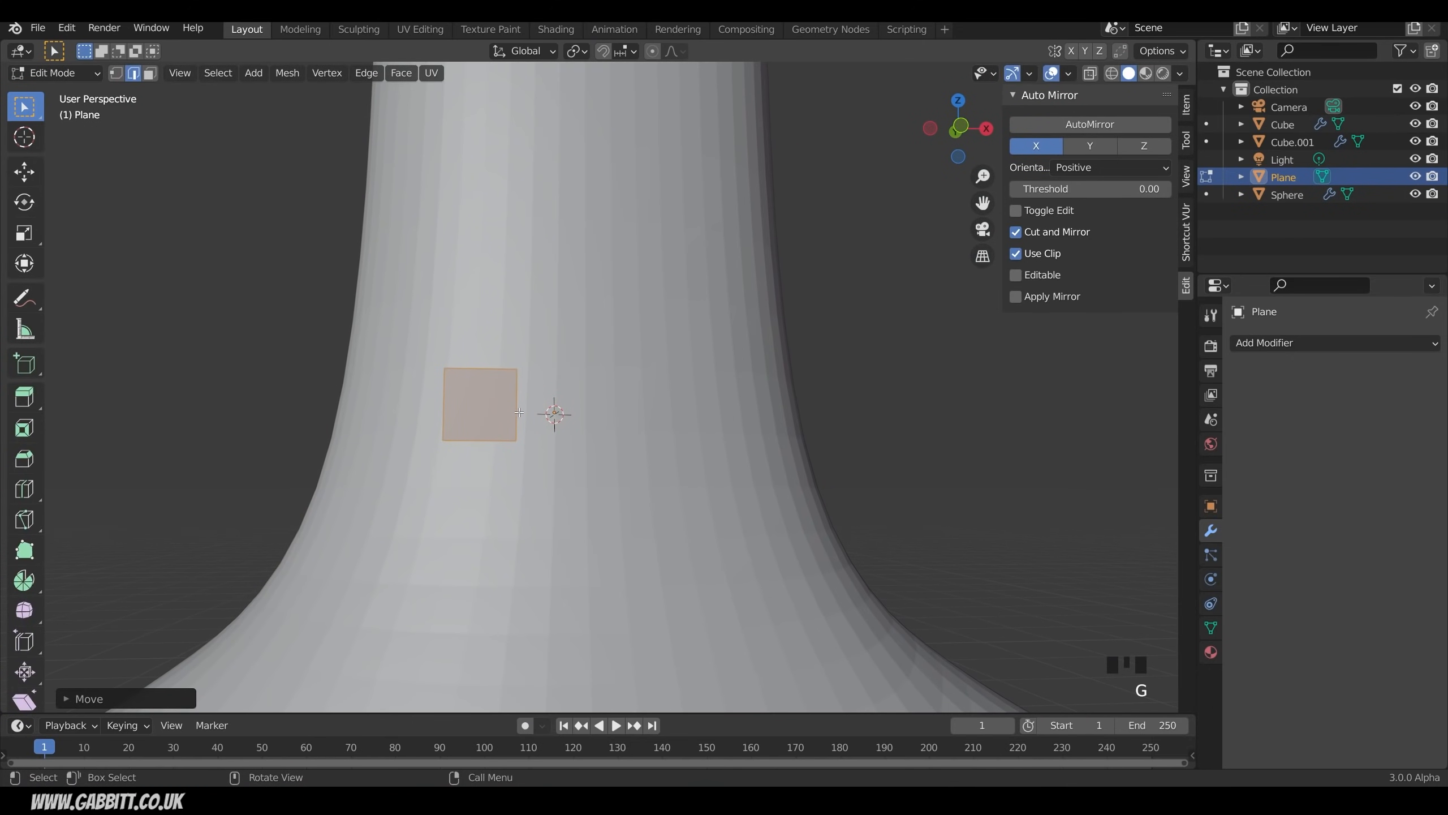
Step: Lower the plane's inner edge and extrude it across the neck into a five-segment mouth strip that curves upward
left_click(538, 414)
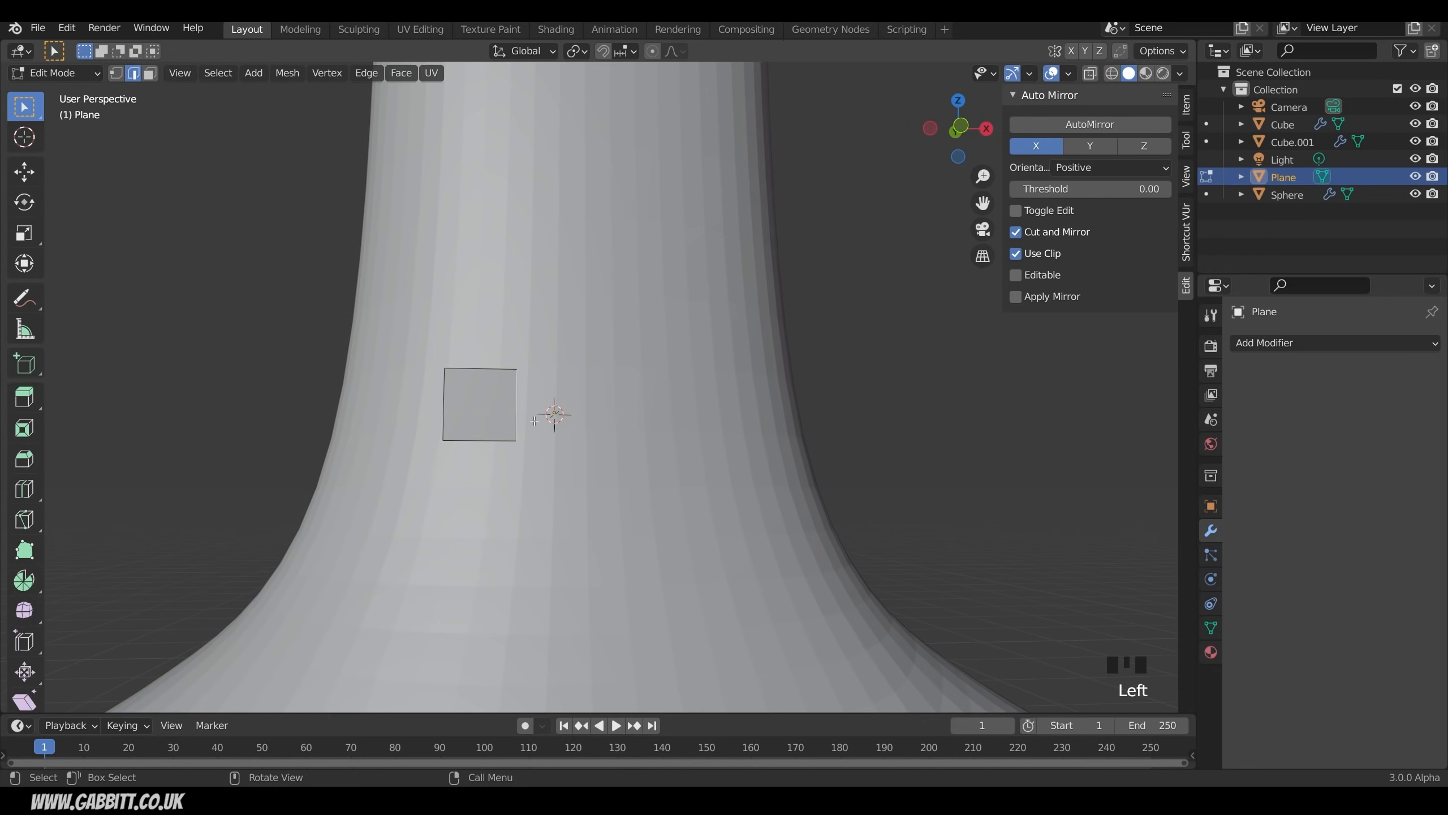
key("g")
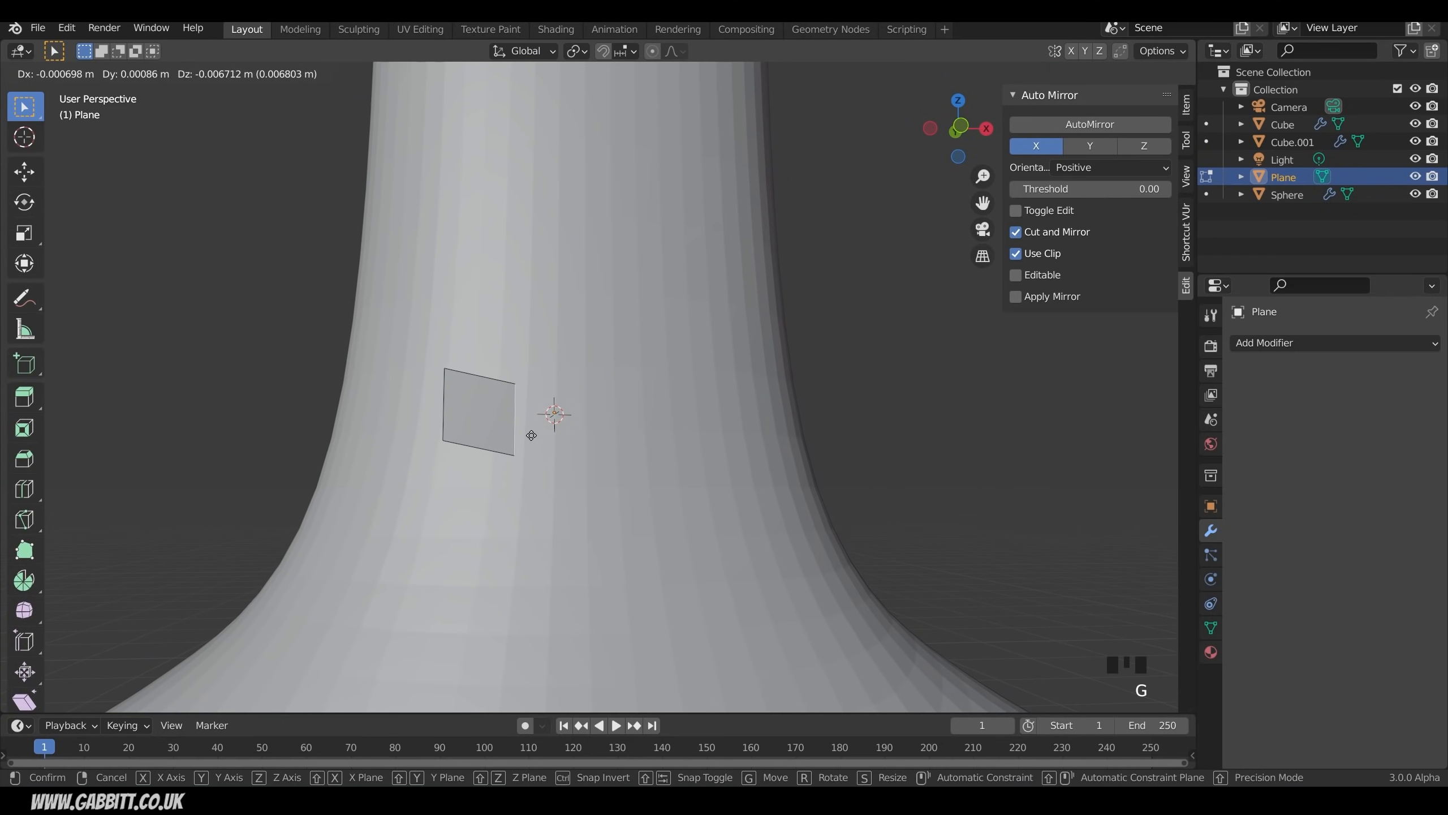
key("e")
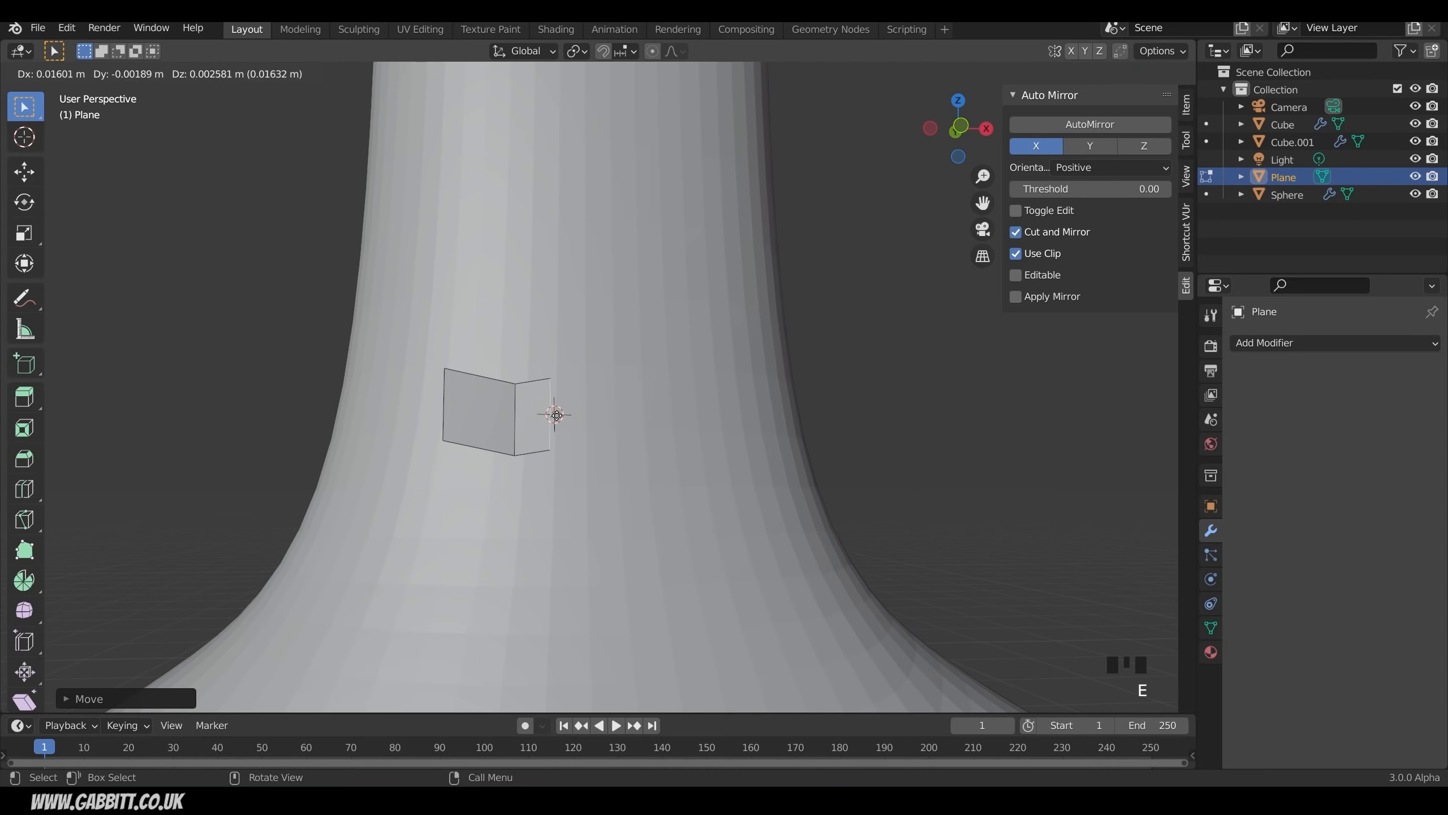
left_click(596, 421)
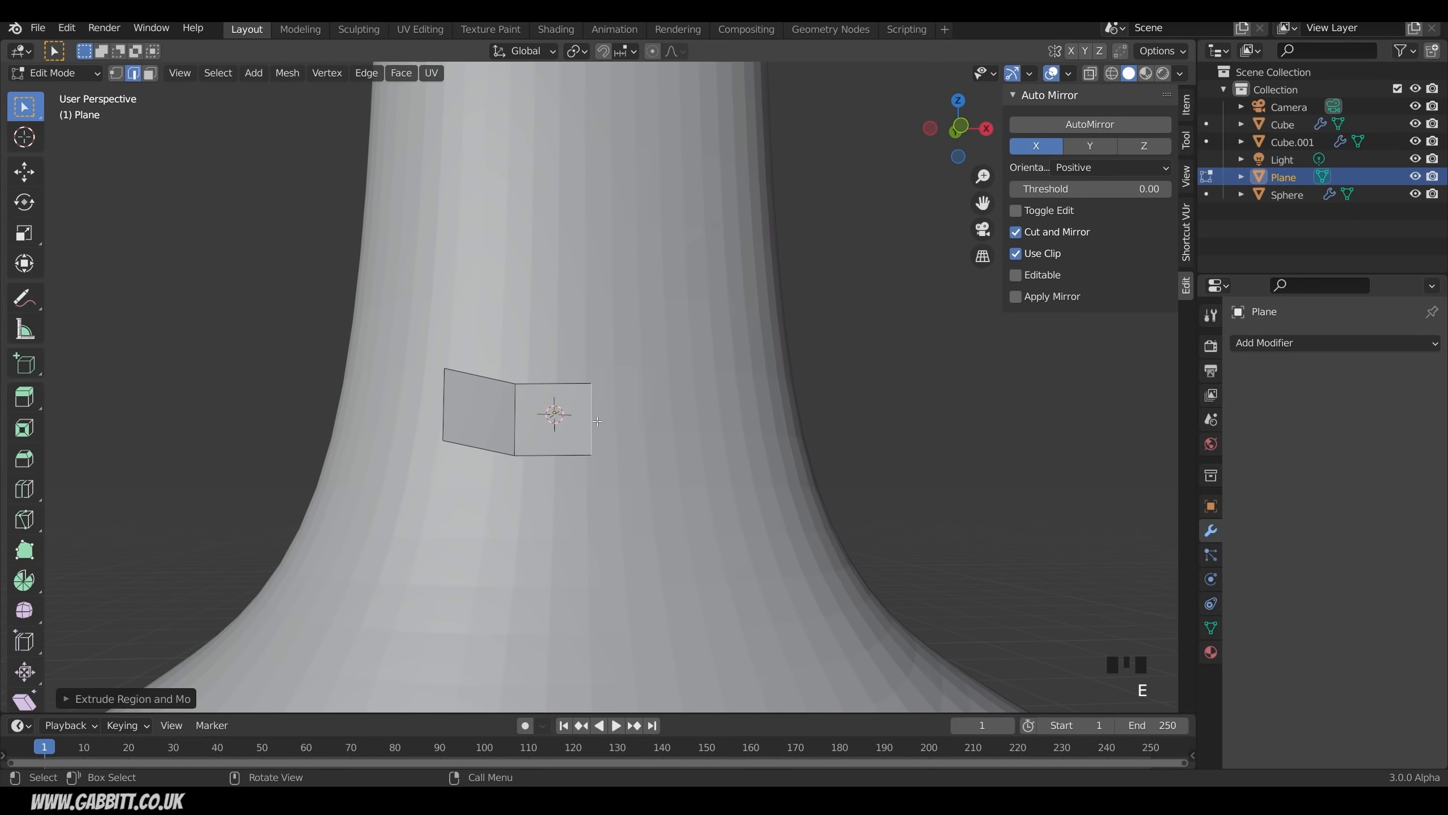
right_click(659, 401, "ctrl")
right_click(709, 368, "ctrl")
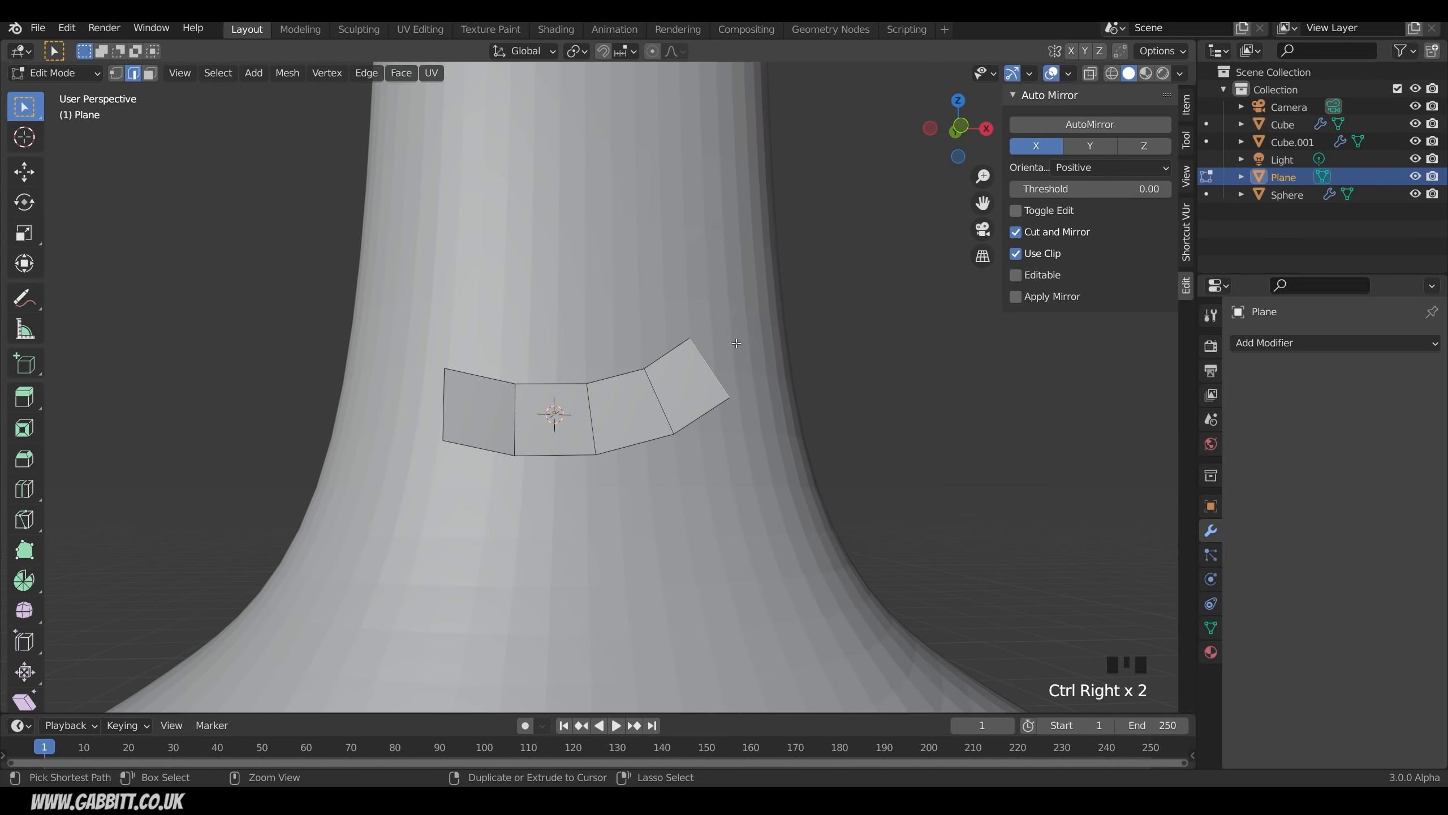
Step: Edge-slide the mouth strip's lower edge loop upward to make the strip narrower
scroll(737, 399, "down", 15)
middle_click_drag(737, 410, 571, 443)
scroll(652, 441, "up", 12)
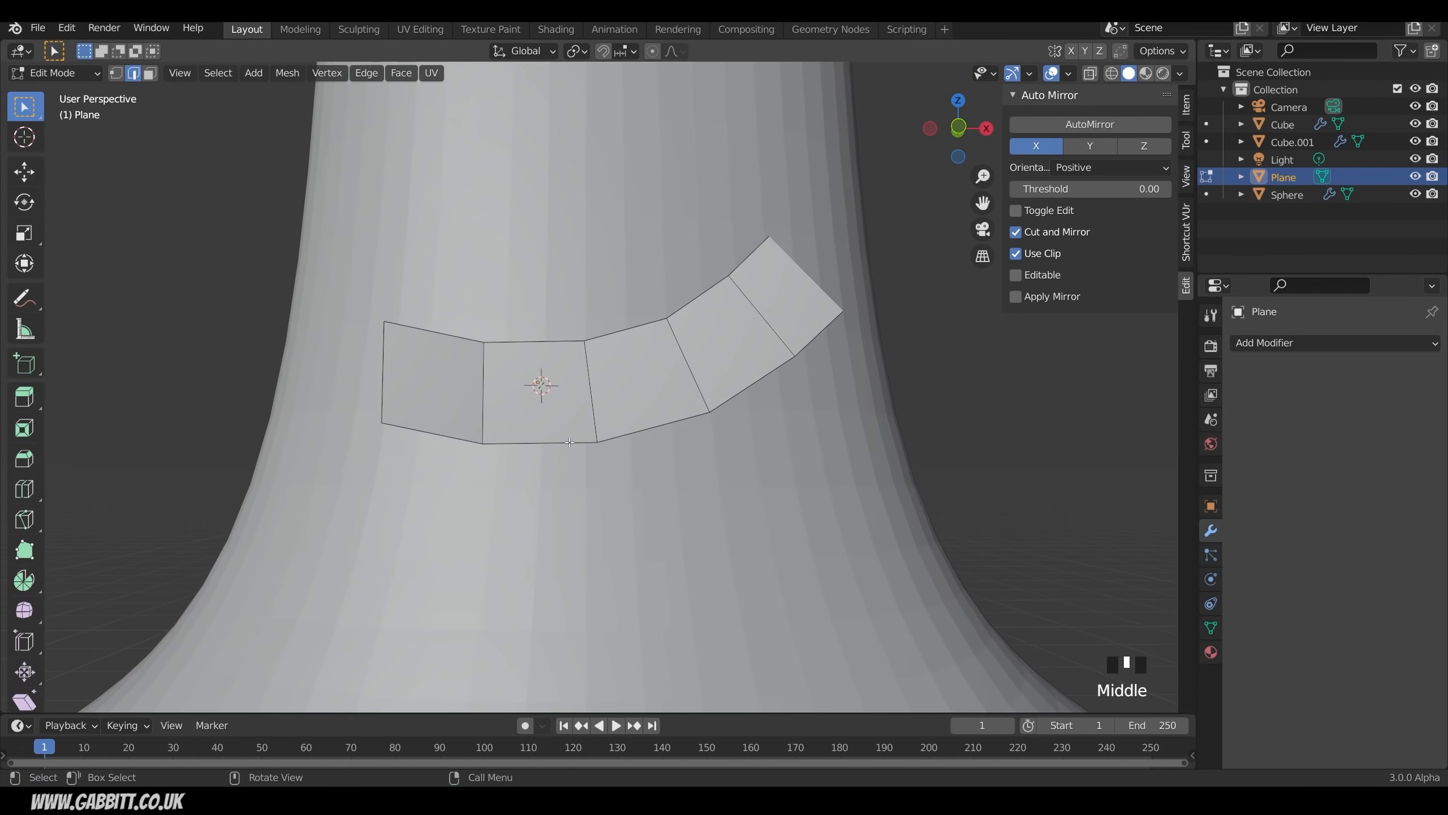
left_click(567, 443, "alt")
key("g")
key("g")
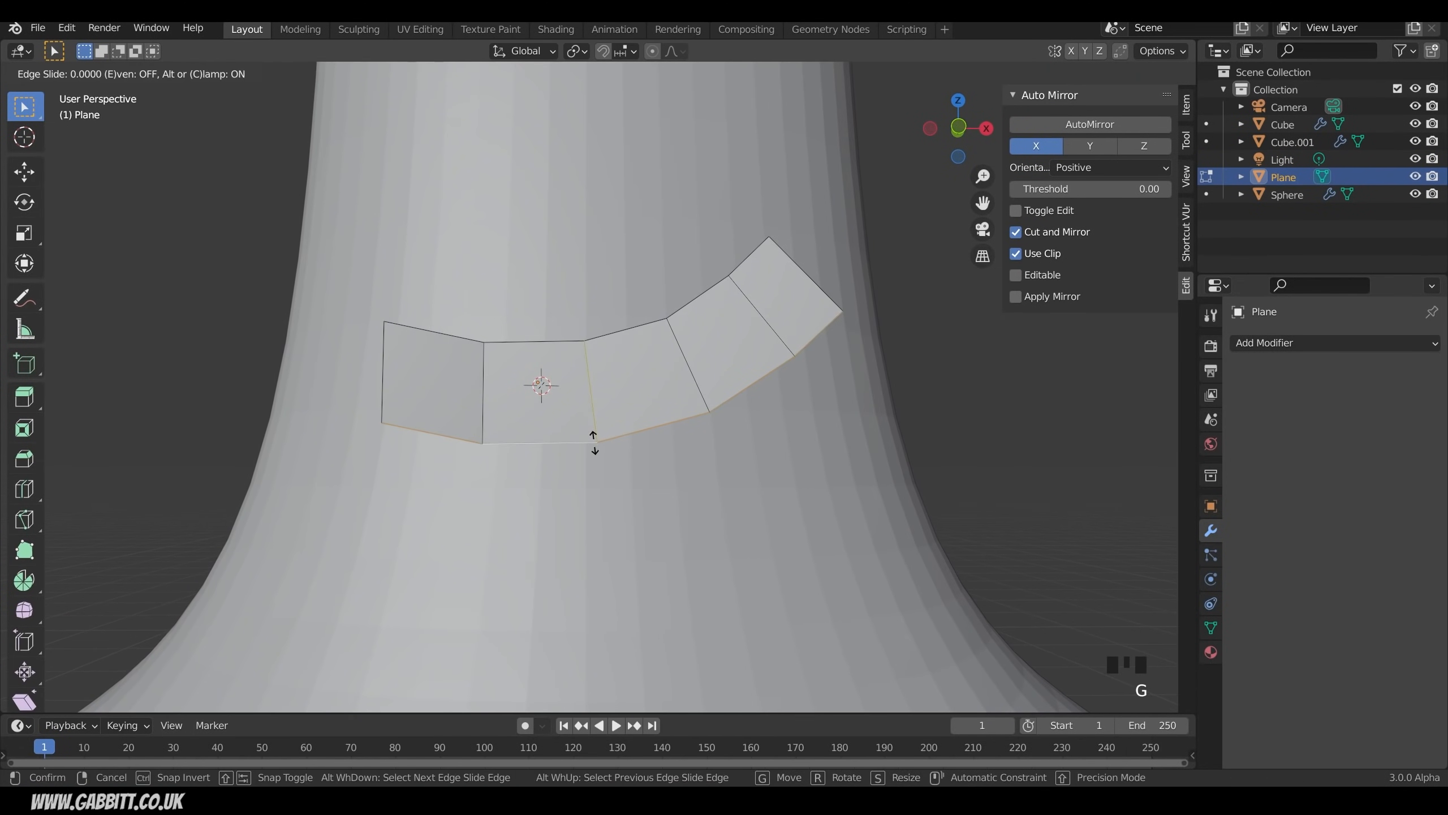
left_click(592, 420)
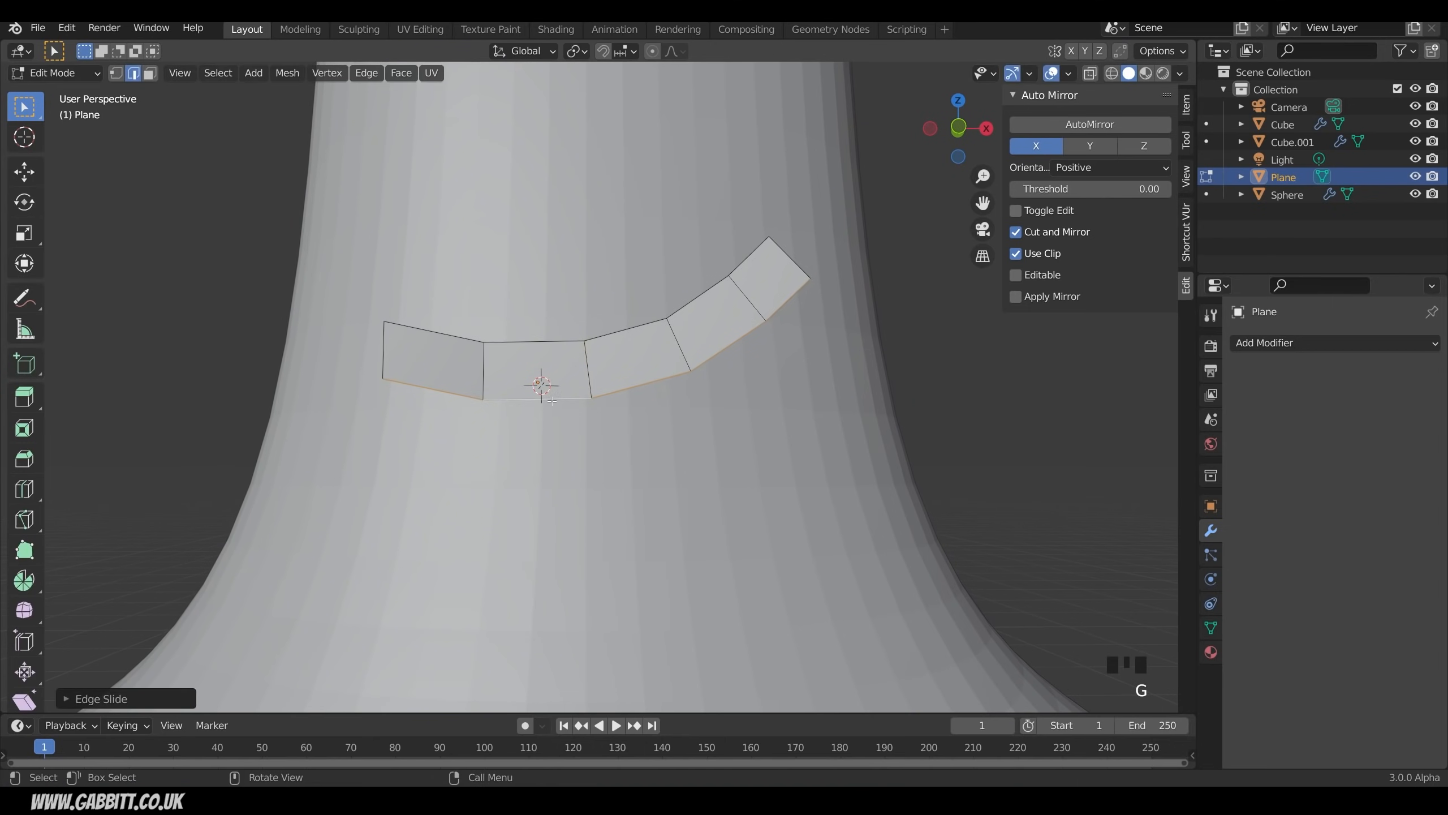
Step: Extrude the lower edges of the mouth strip's second and third segments downward to form teeth
left_click(573, 399)
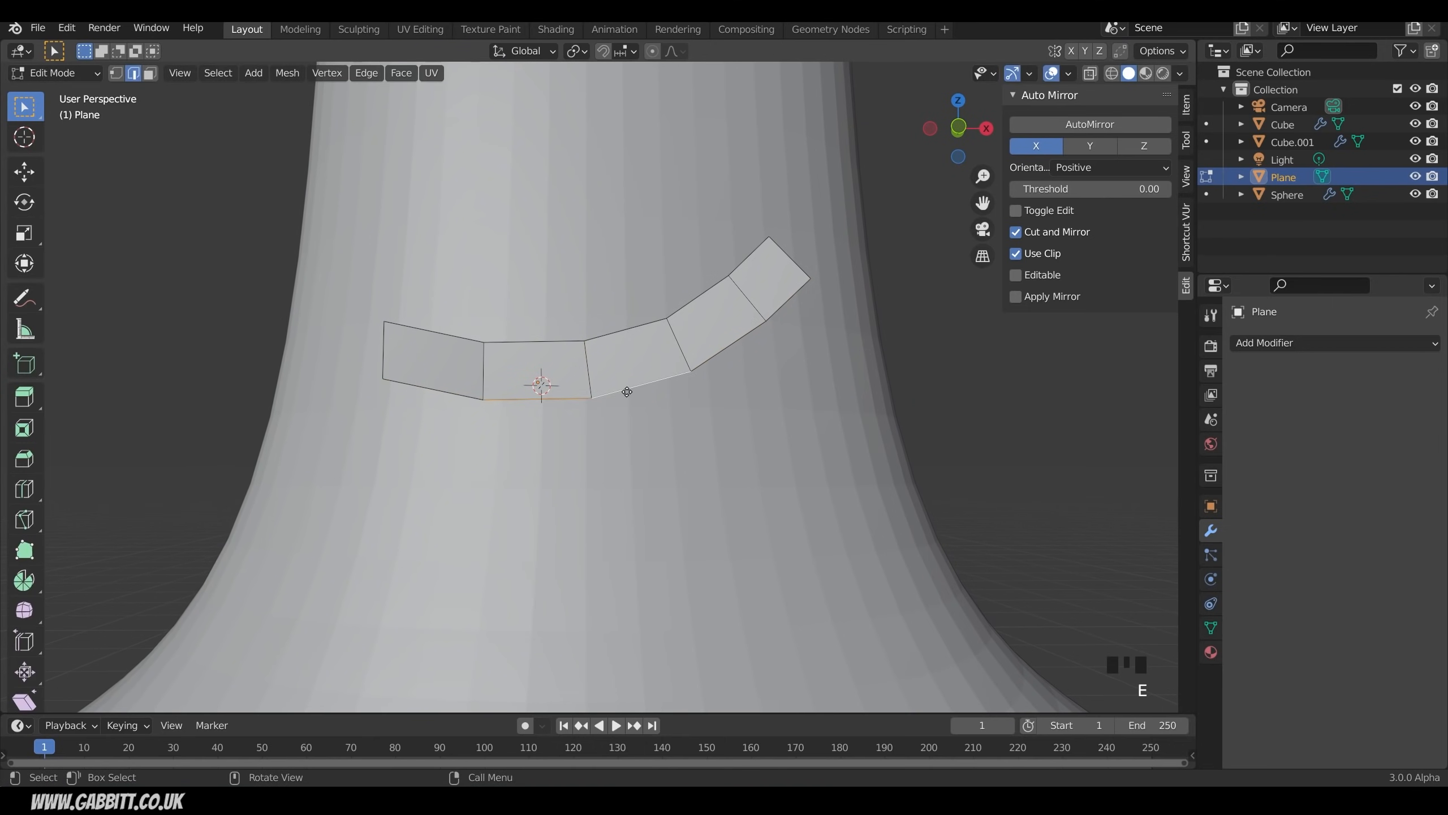
left_click(633, 462)
scroll(650, 467, "down", 6)
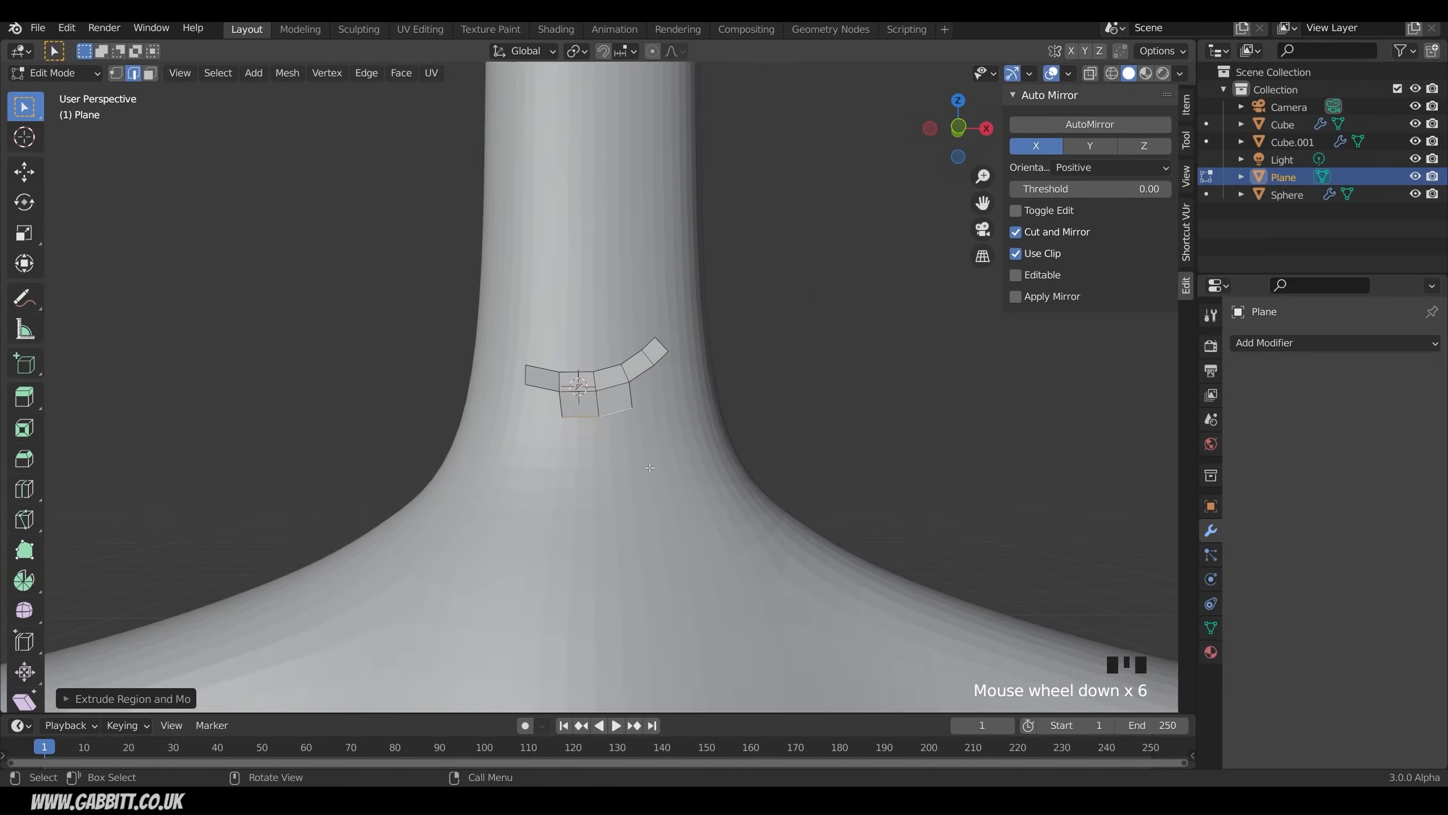
mouse_move(650, 467)
middle_mouse_down()
mouse_move(592, 382)
mouse_move(634, 488)
middle_mouse_up()
scroll(634, 488, "up", 7)
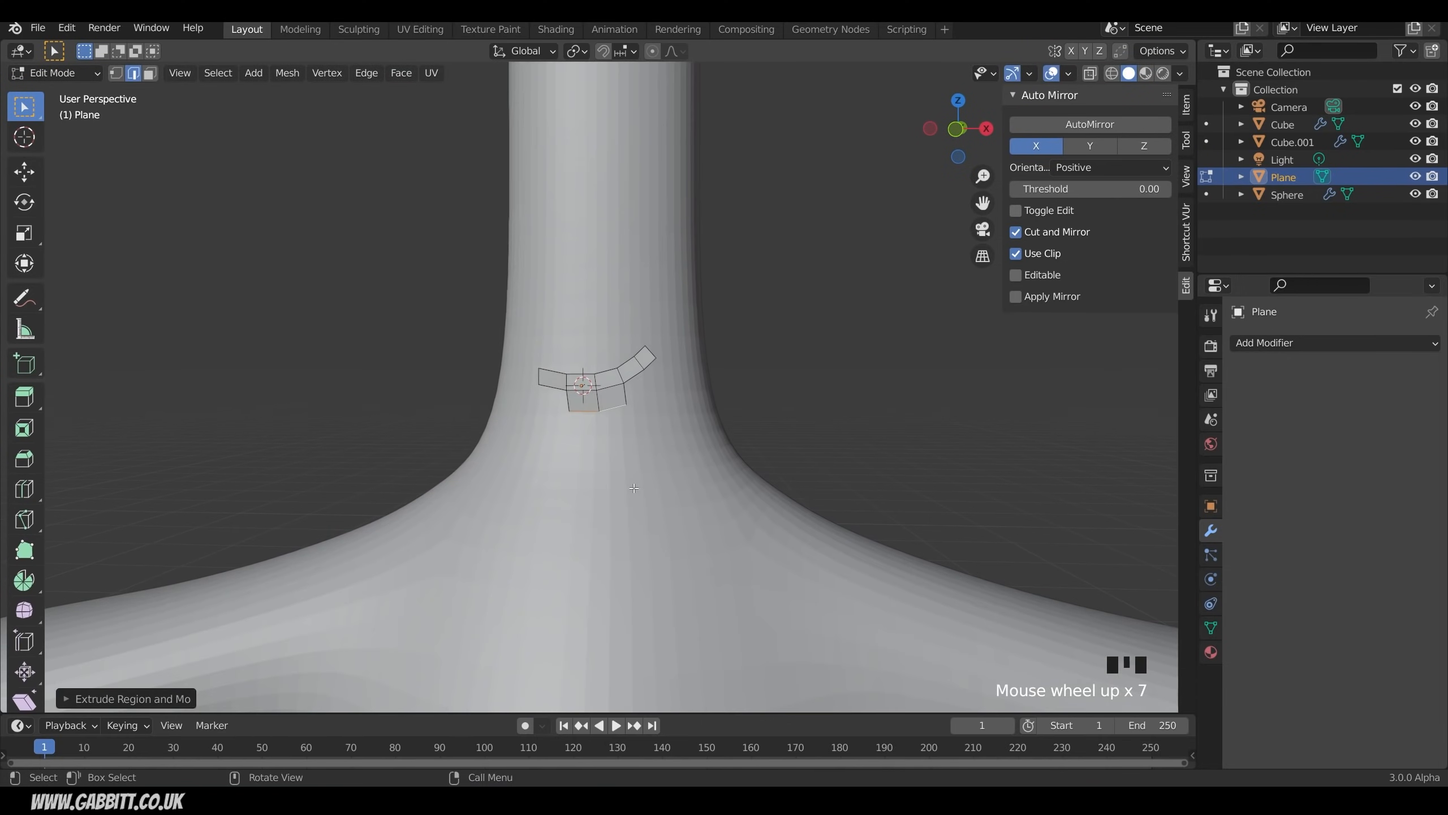
Step: In Object Mode, scale, rotate and reposition the mouth against the neck, turning it about the Z axis to follow the surface
key("Tab")
scroll(653, 435, "down", 6)
middle_click_drag(654, 438, 746, 439)
scroll(622, 436, "up", 9)
key("s")
left_click(713, 416)
key("r")
left_click(667, 421)
key("g")
left_click(649, 423)
key("r")
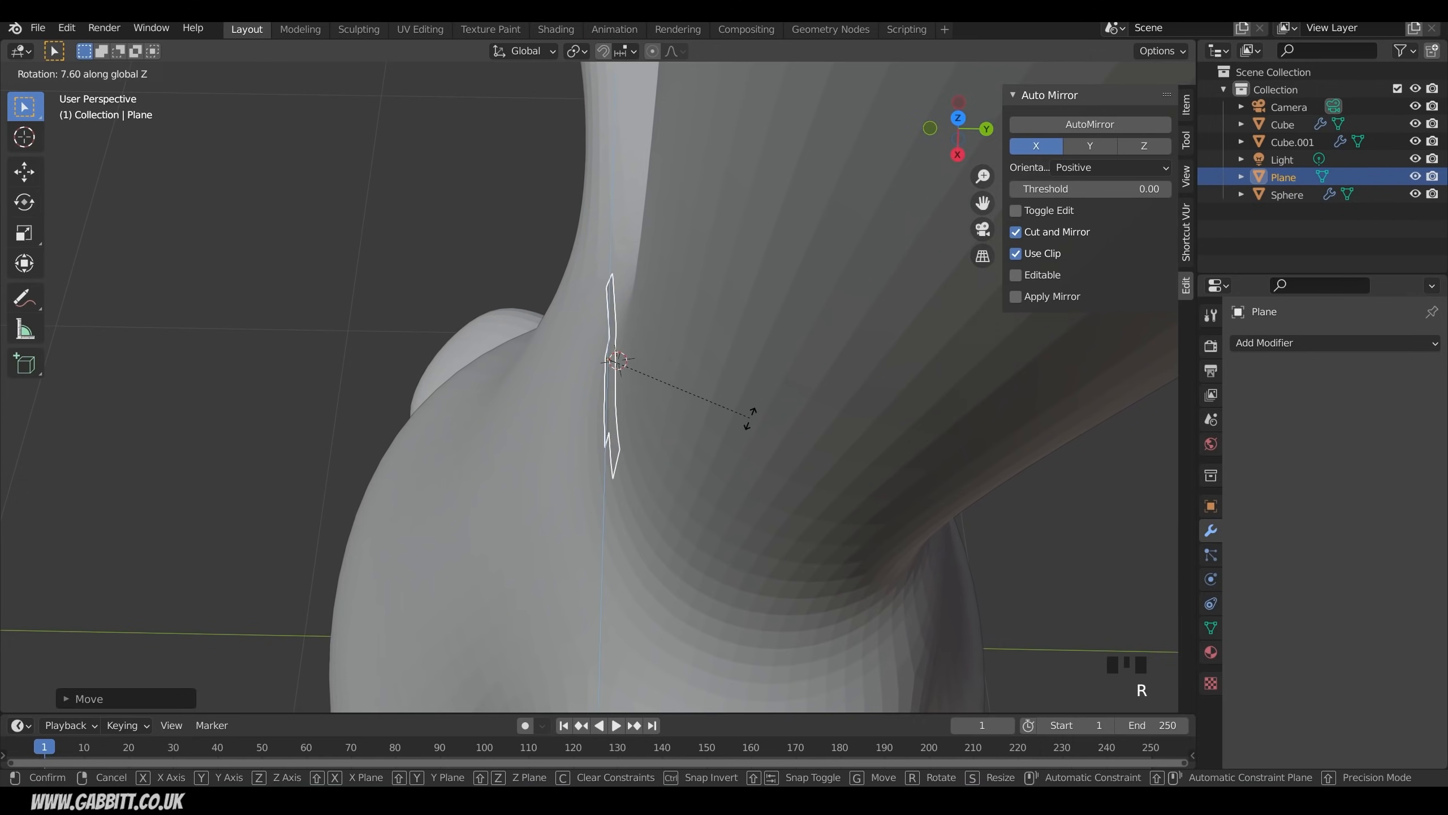
left_click(643, 451)
Step: In Edit Mode, move the end edge of the mouth plane toward the neck surface with proportional editing and a reduced influence radius
mouse_move(643, 451)
middle_mouse_down()
mouse_move(683, 444)
mouse_move(639, 433)
middle_mouse_up()
key("Tab")
left_click(660, 451)
key("g")
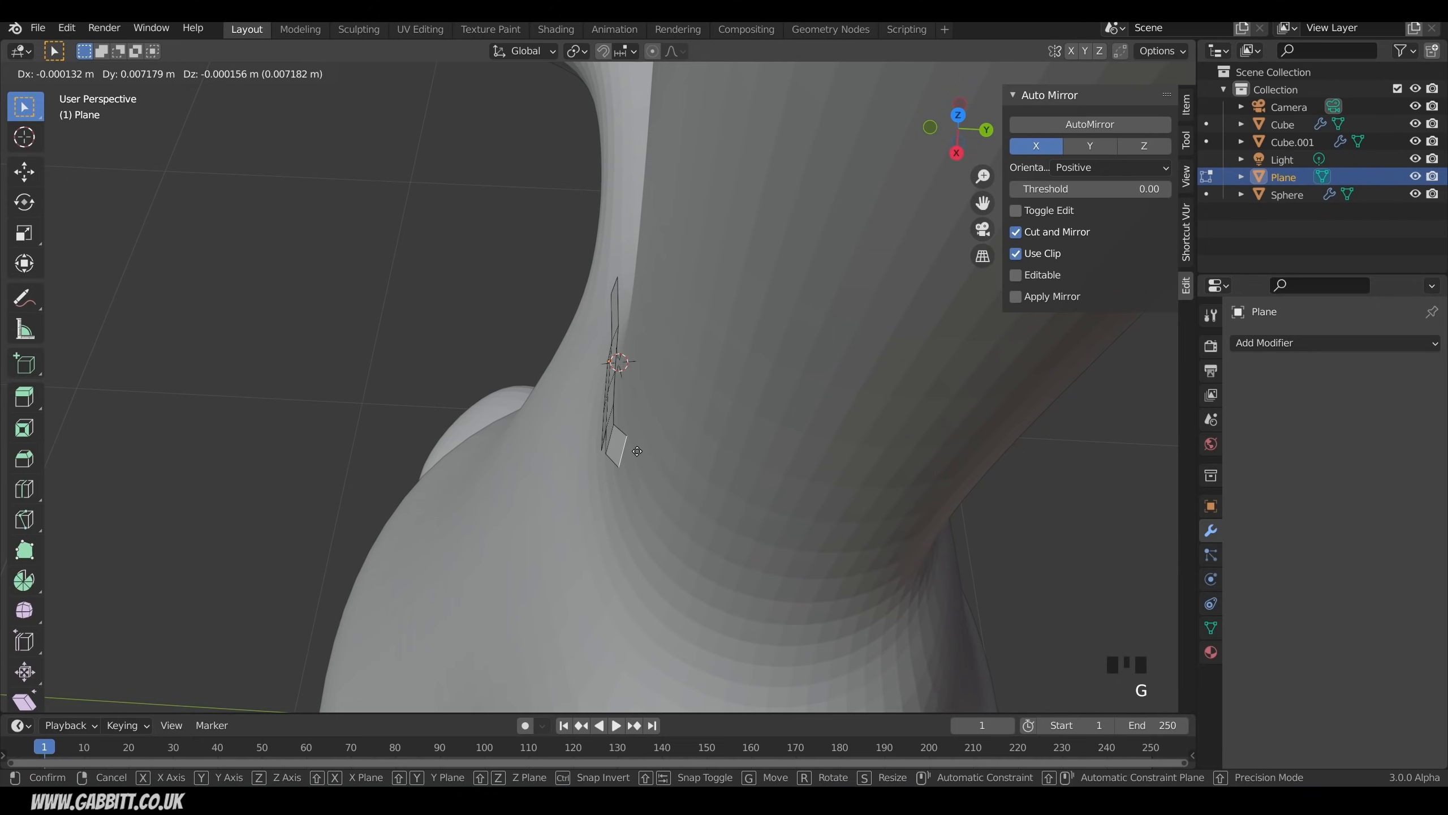
right_click(637, 451)
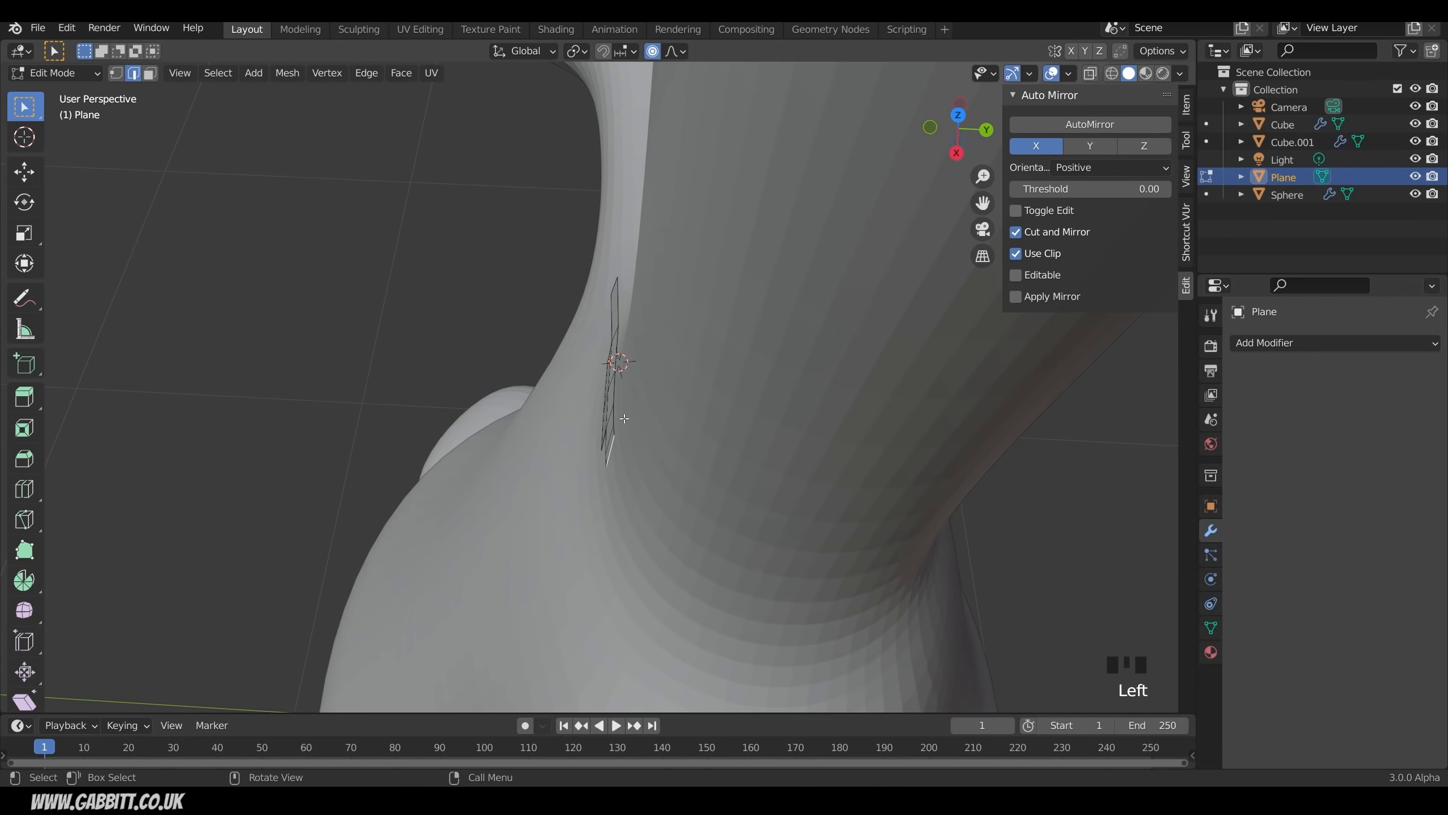
key("g")
scroll(621, 438, "up", 3)
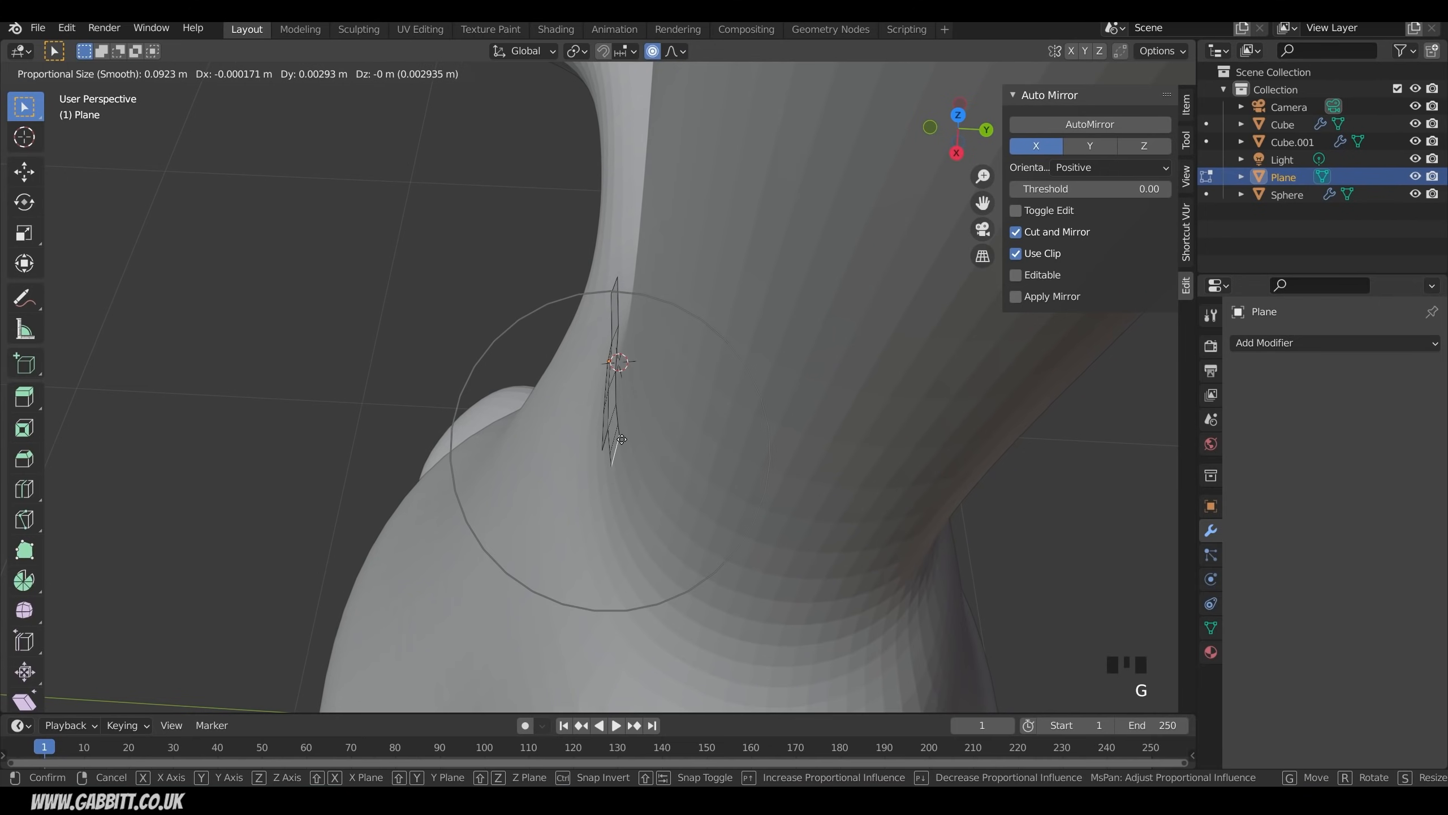
scroll(622, 439, "up", 3)
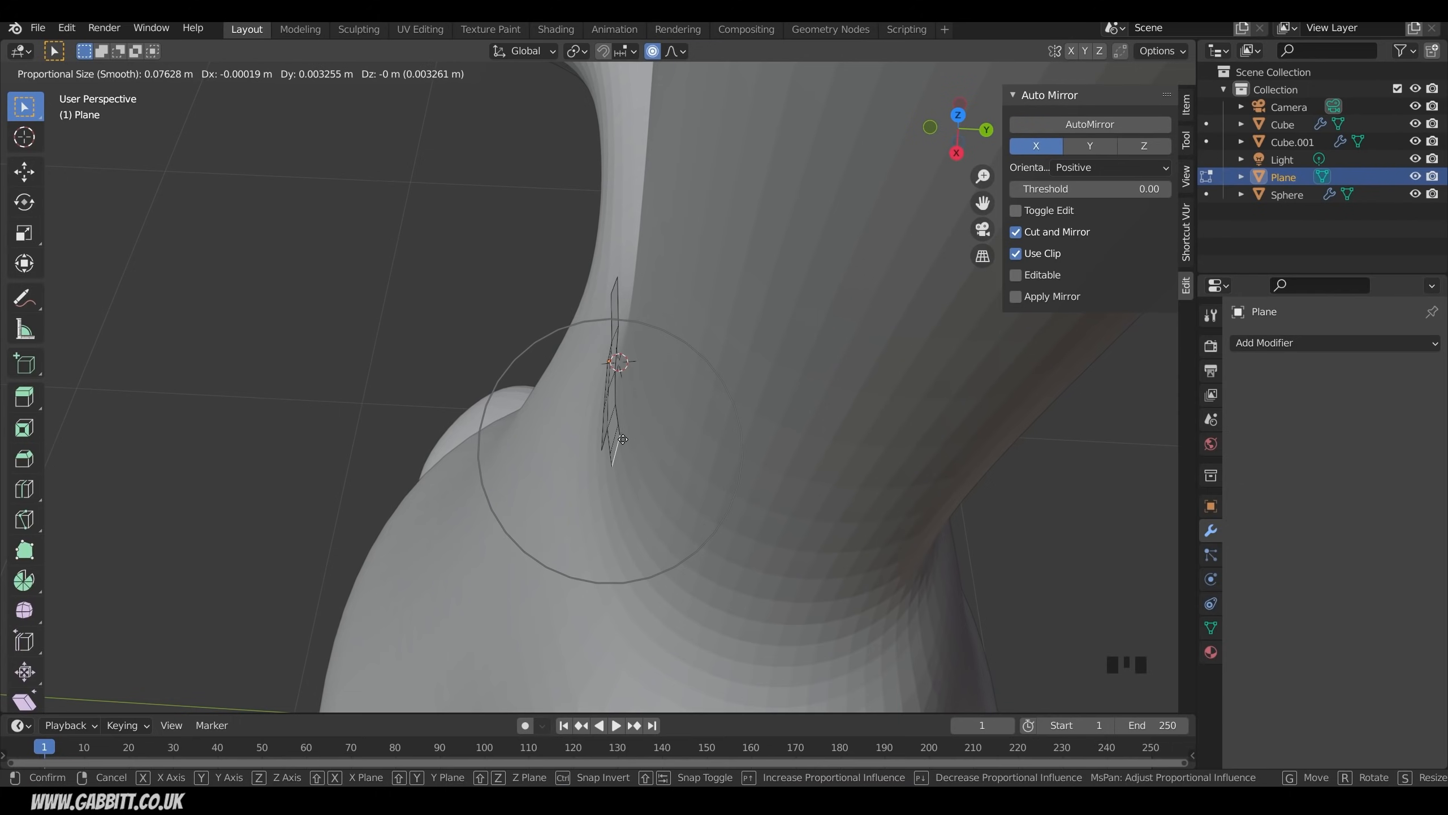
left_click(625, 436)
Step: Move the mouth's opposite end edge toward the neck with proportional editing, and return to Object Mode
middle_click_drag(584, 340, 642, 457)
left_click(589, 463)
key("g")
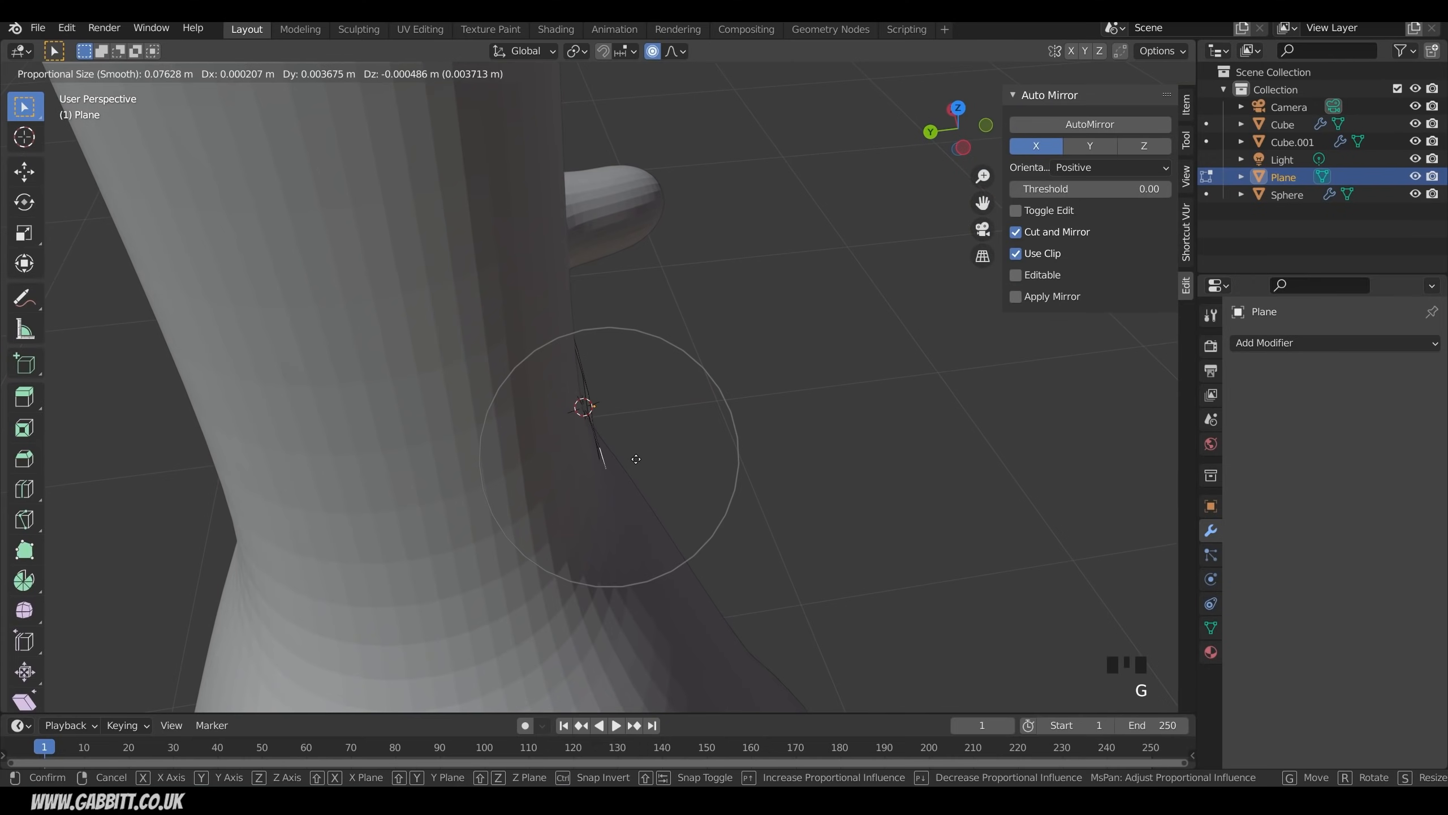
scroll(635, 458, "up", 5)
left_click(631, 459)
middle_click_drag(630, 473, 601, 337)
scroll(641, 417, "down", 4)
scroll(641, 417, "down", 4)
scroll(614, 366, "up", 1, "shift")
key("Tab")
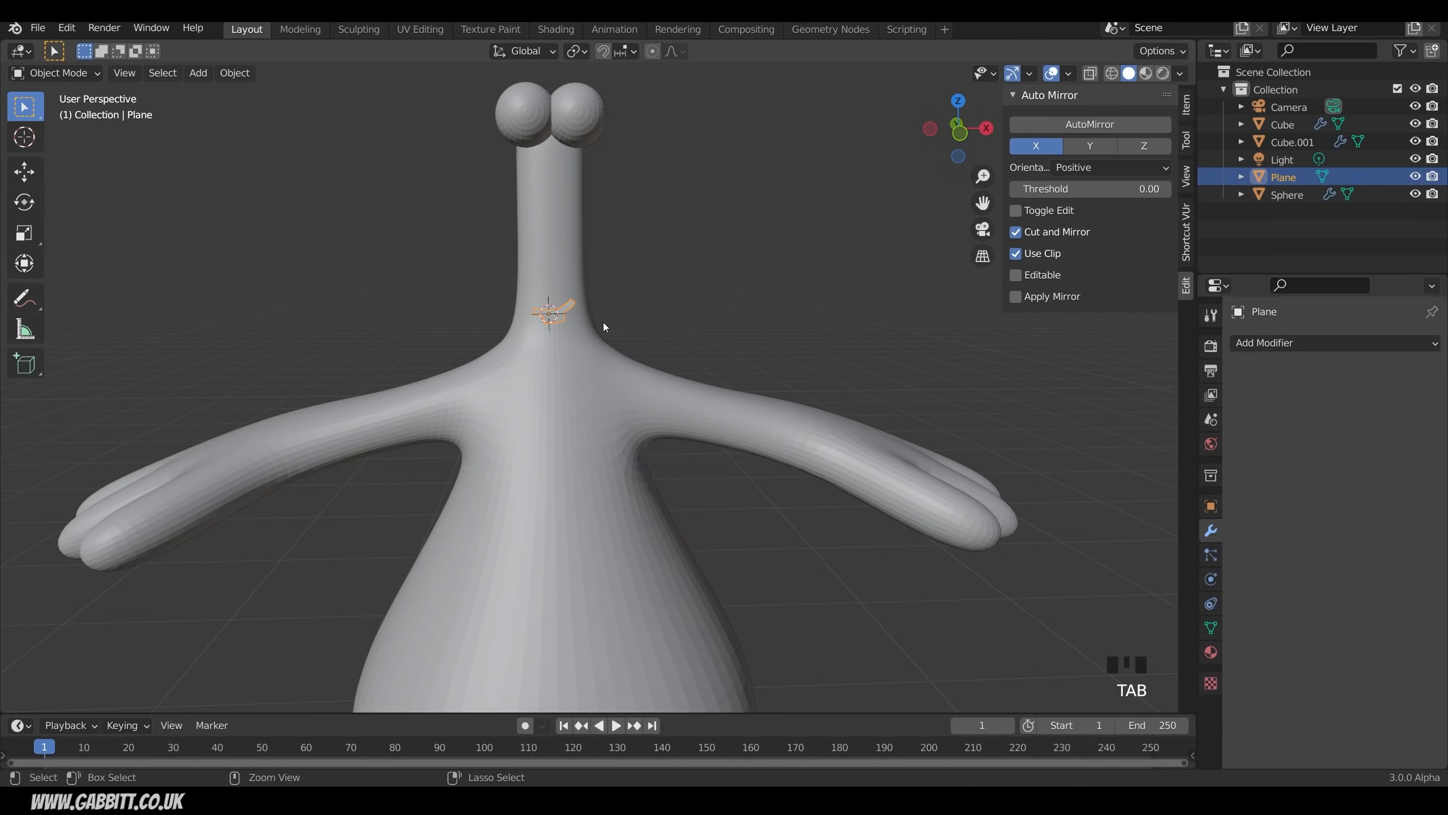
Step: Add a level 2 Subdivision Surface modifier to the mouth
key("ctrl+2")
scroll(606, 338, "up", 7)
middle_click_drag(602, 332, 430, 479, "shift")
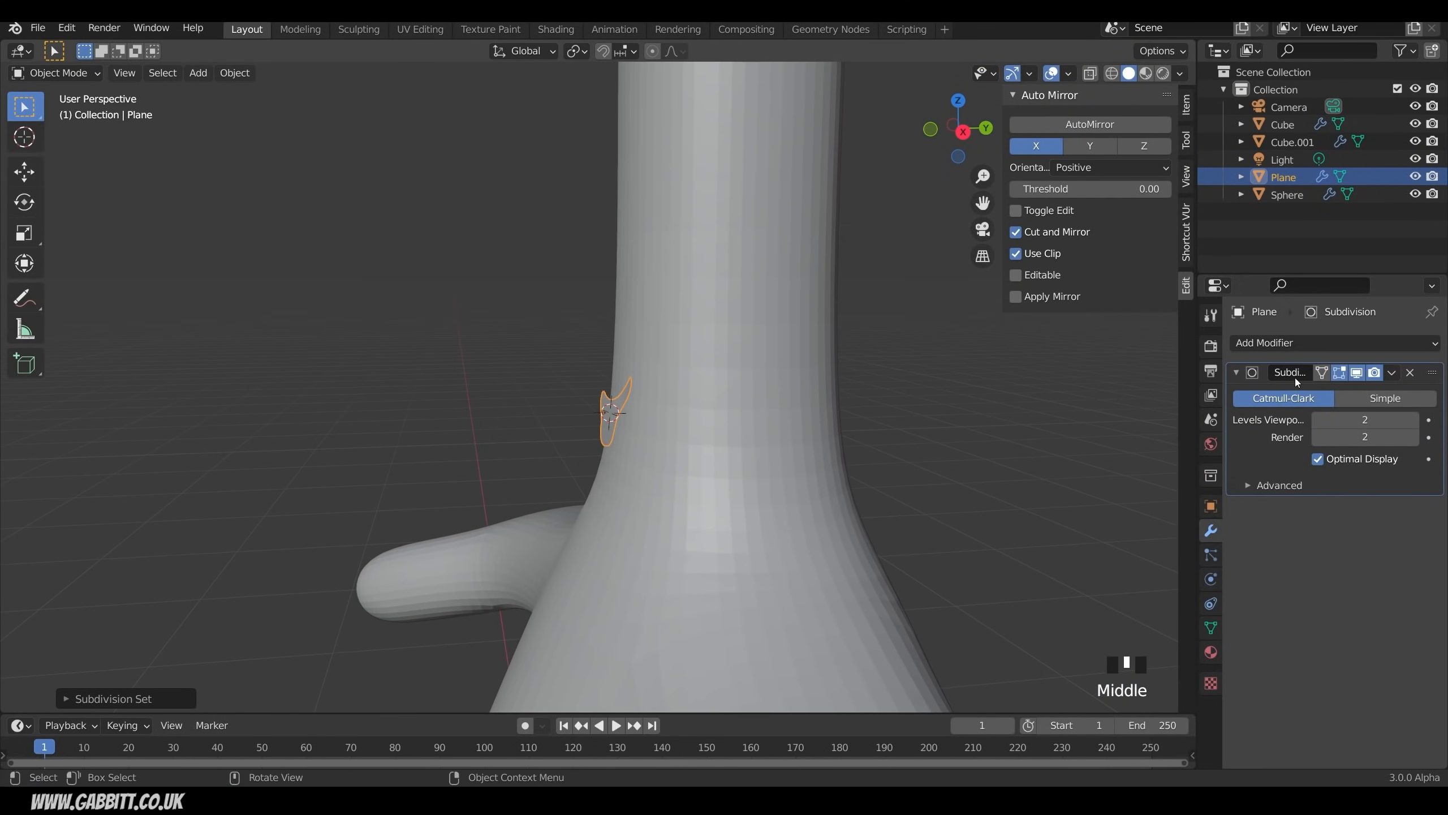
Step: Add a Shrinkwrap modifier to the mouth with the body Cube as its target
left_click(1360, 342)
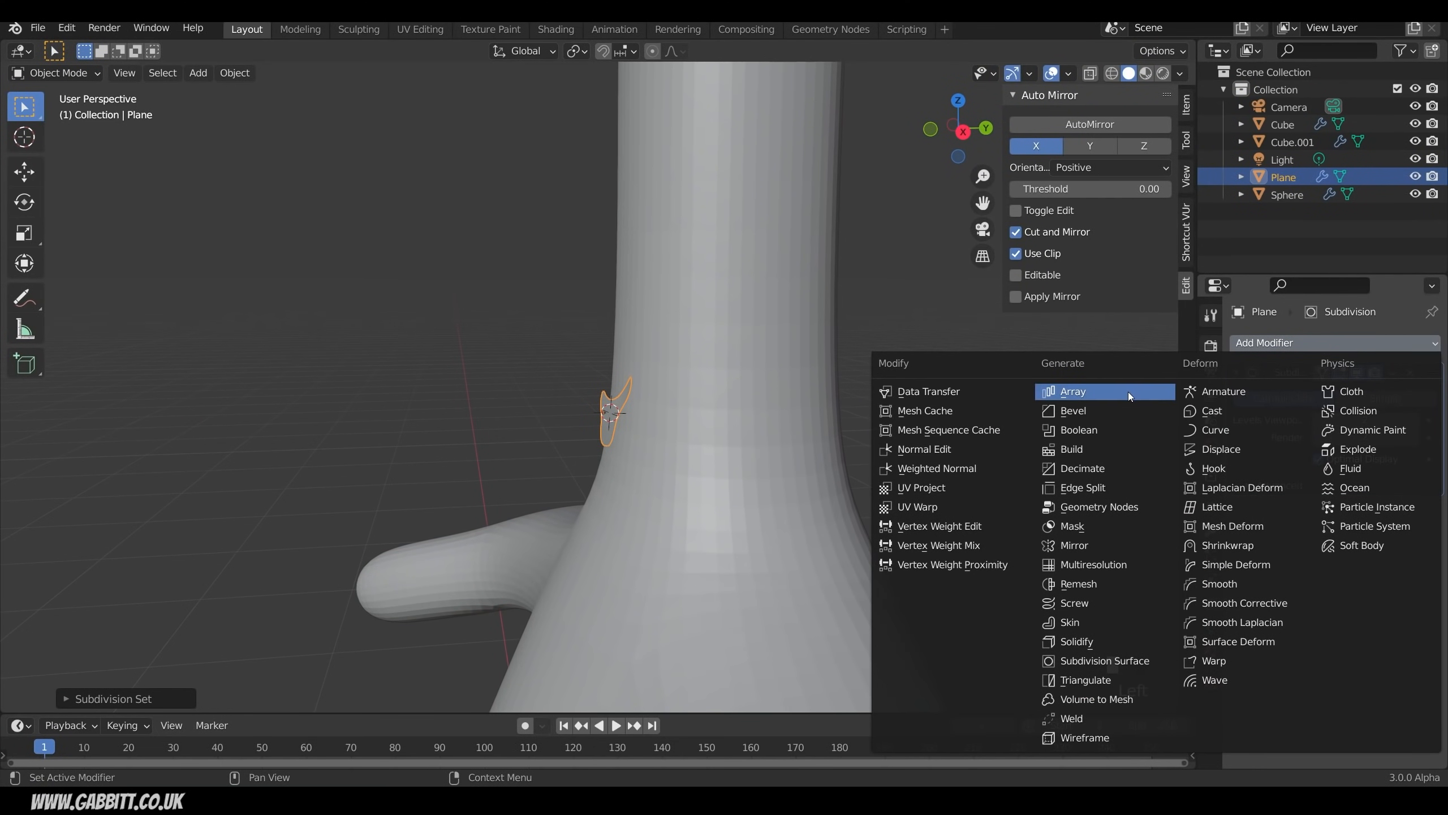
left_click(1233, 546)
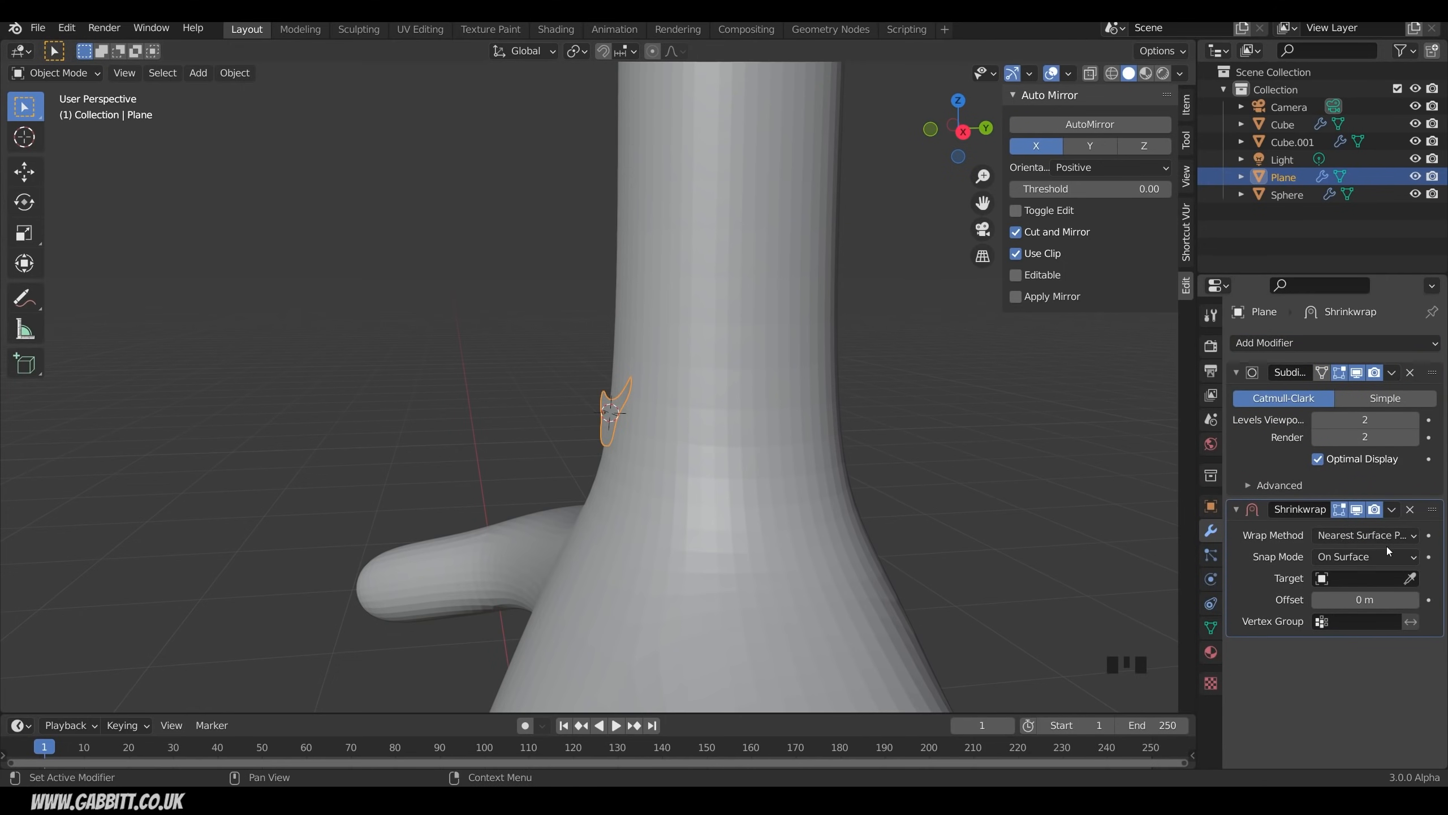
left_click(1410, 579)
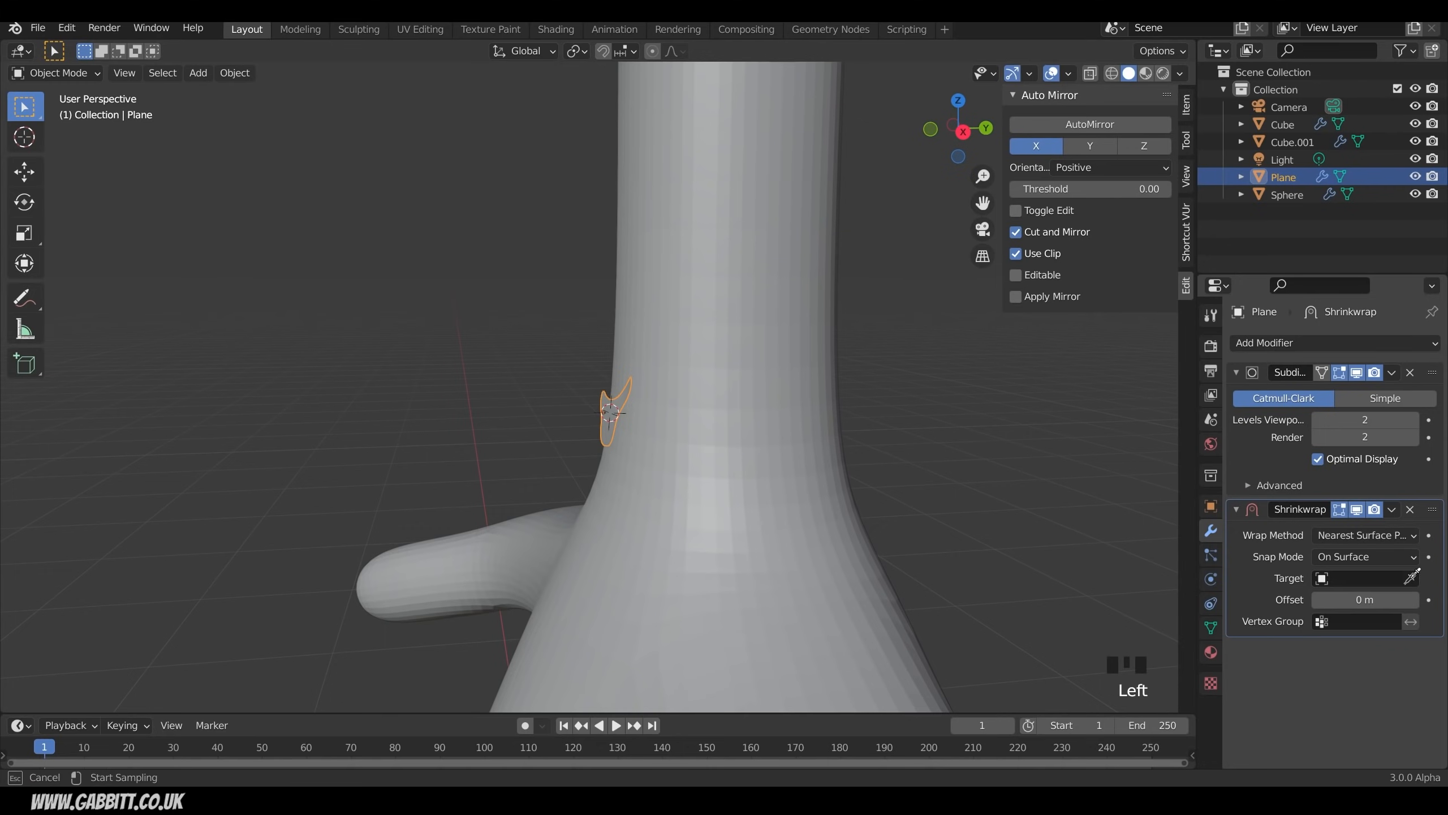
left_click(696, 351)
middle_click_drag(690, 349, 855, 473)
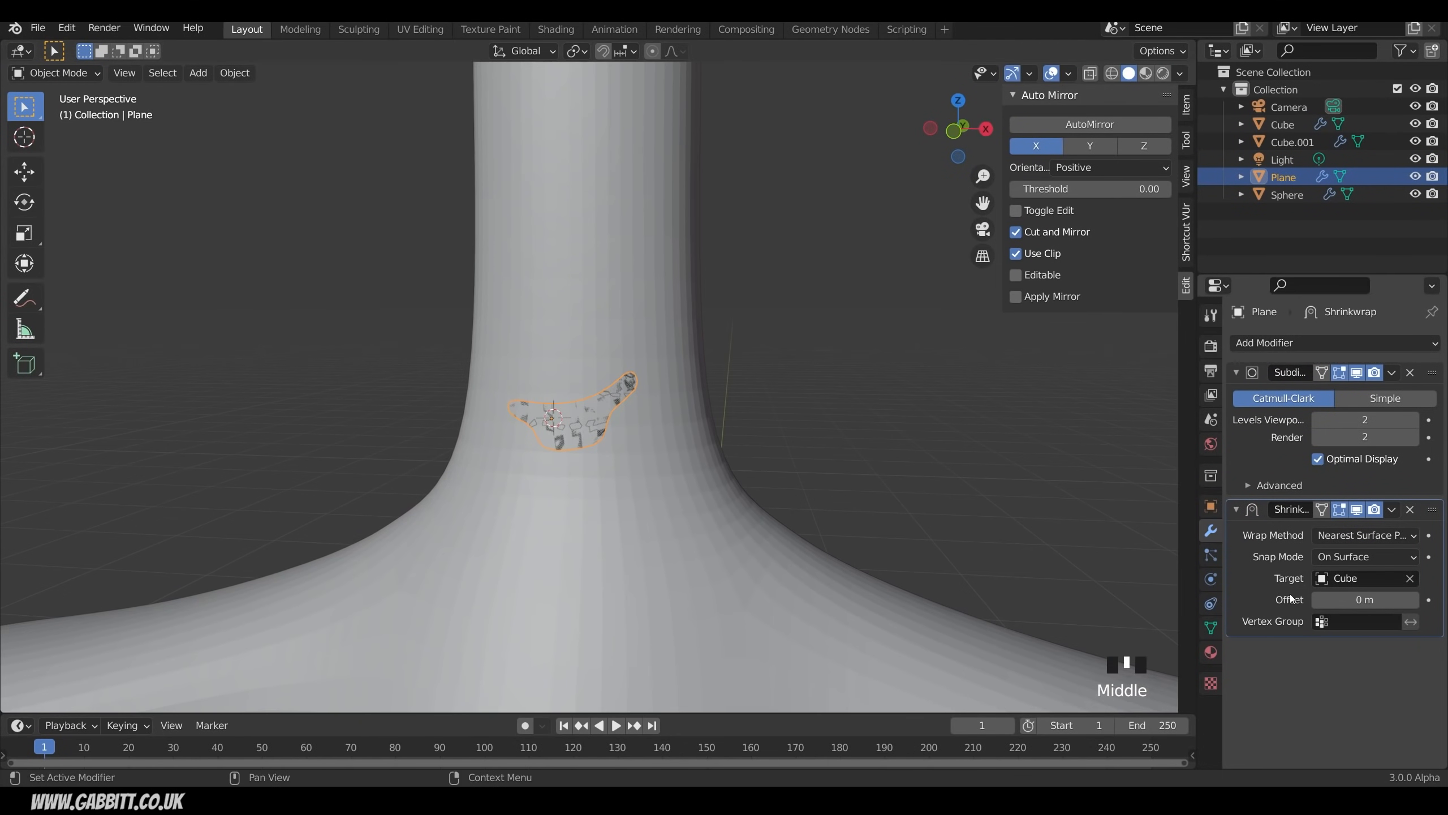
Step: Try Shrinkwrap offsets of 0.01 m and 0.001 m on the mouth and compare the gap to the neck
left_click(1414, 600)
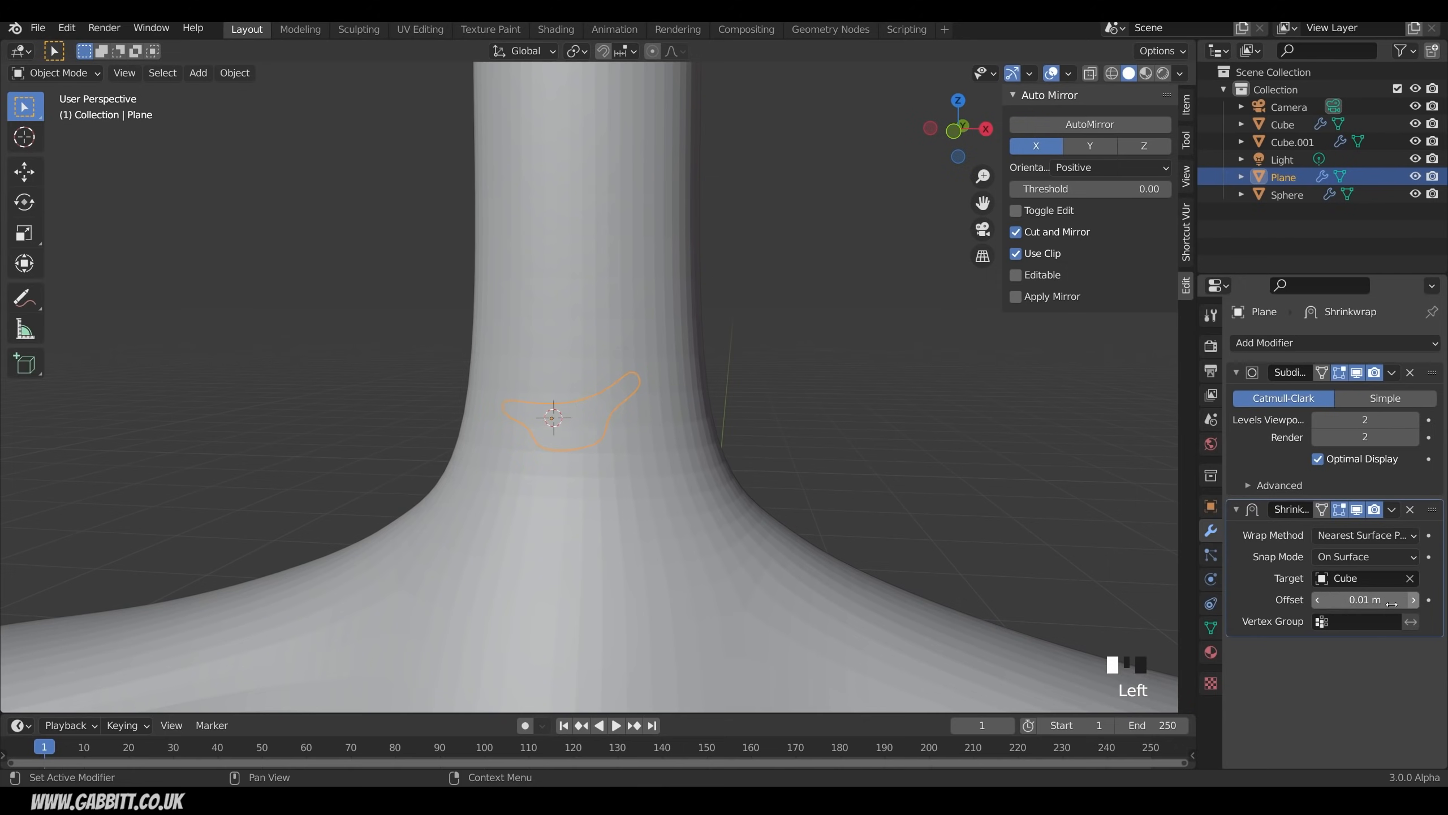
middle_click_drag(491, 453, 530, 471)
left_click(1366, 599)
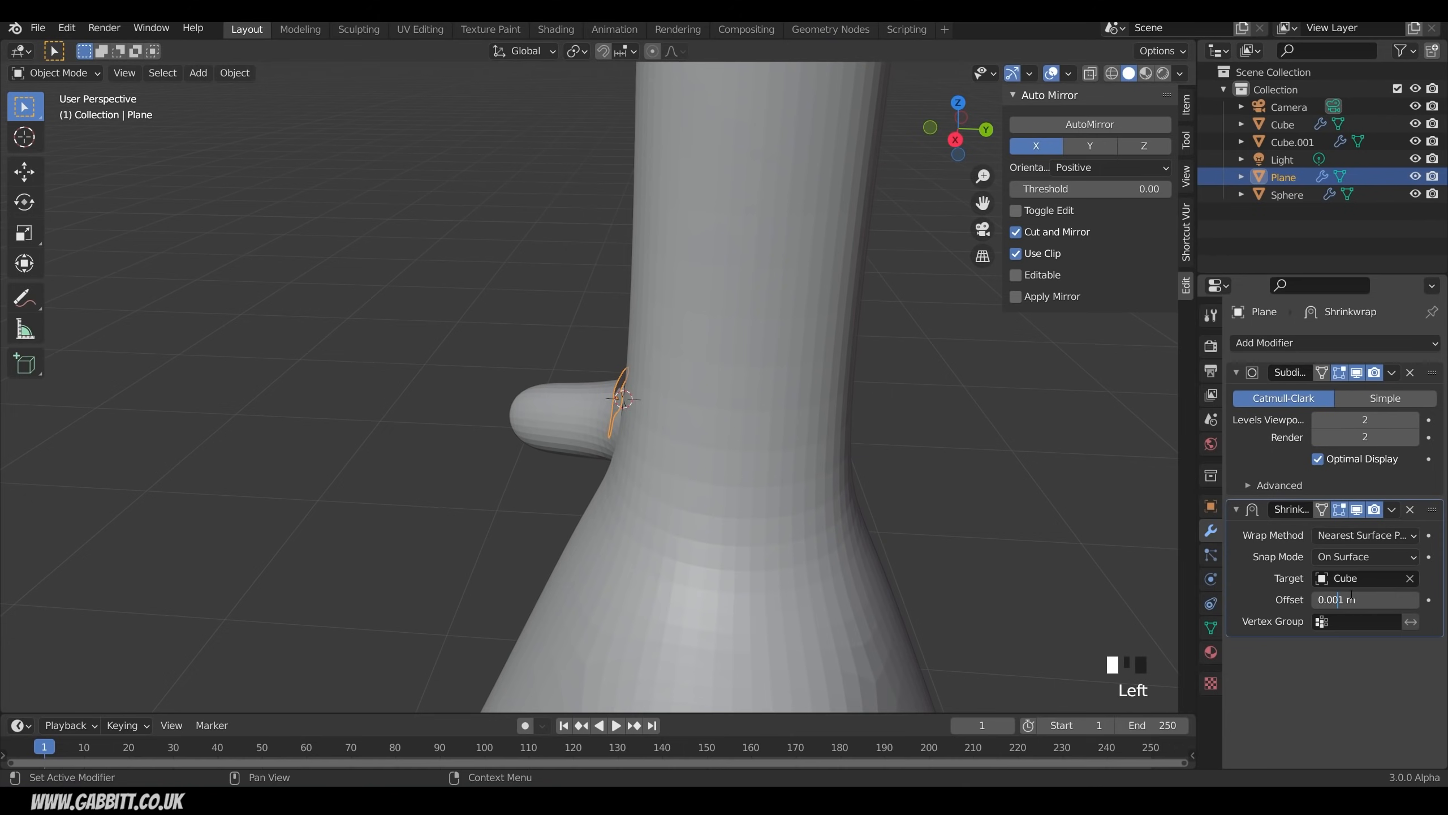
key("Return")
middle_click_drag(888, 465, 1023, 437)
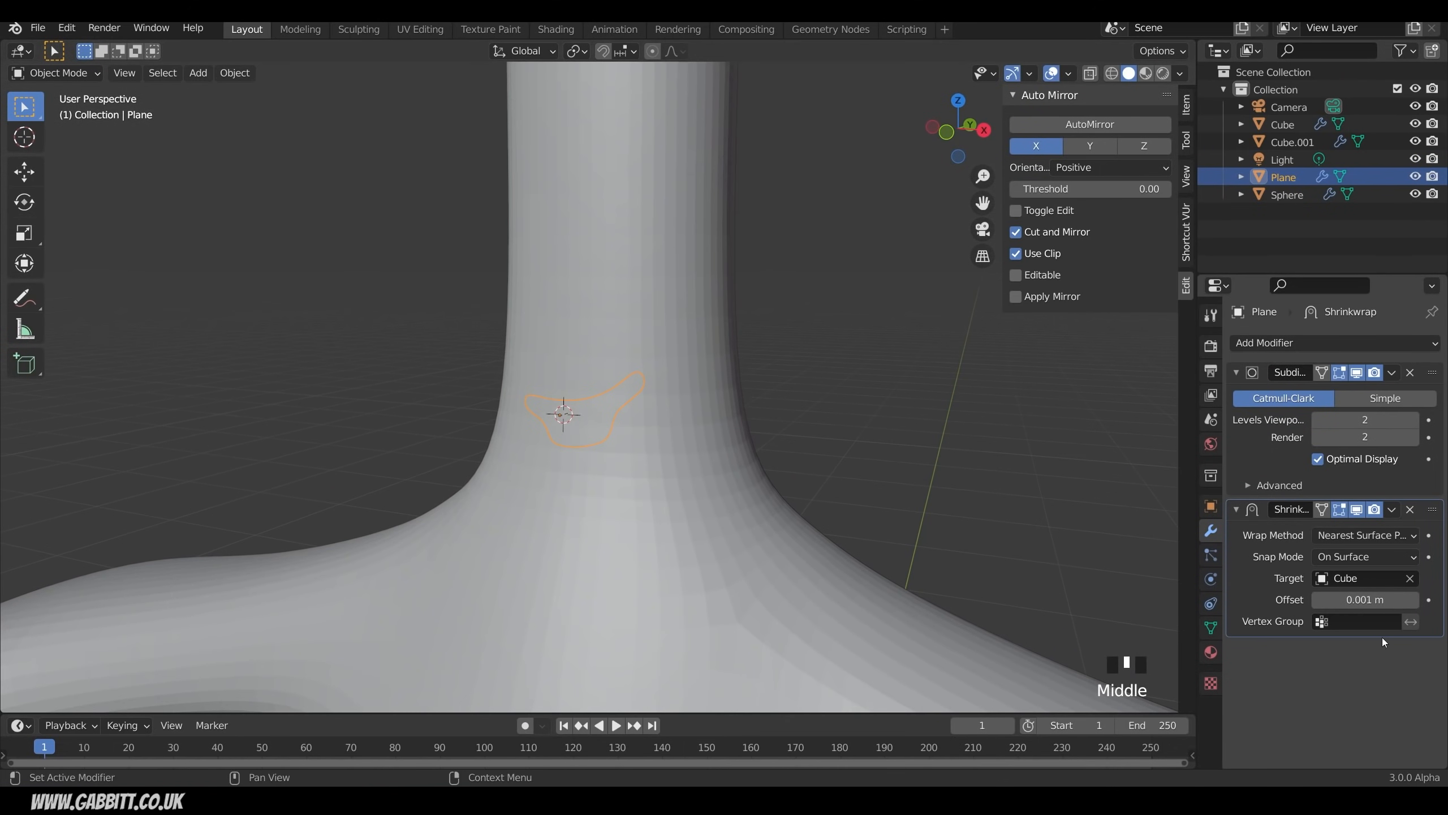
Step: Set the mouth's Shrinkwrap offset to 0.003 m and check its fit against the neck from the side
left_click(1358, 600)
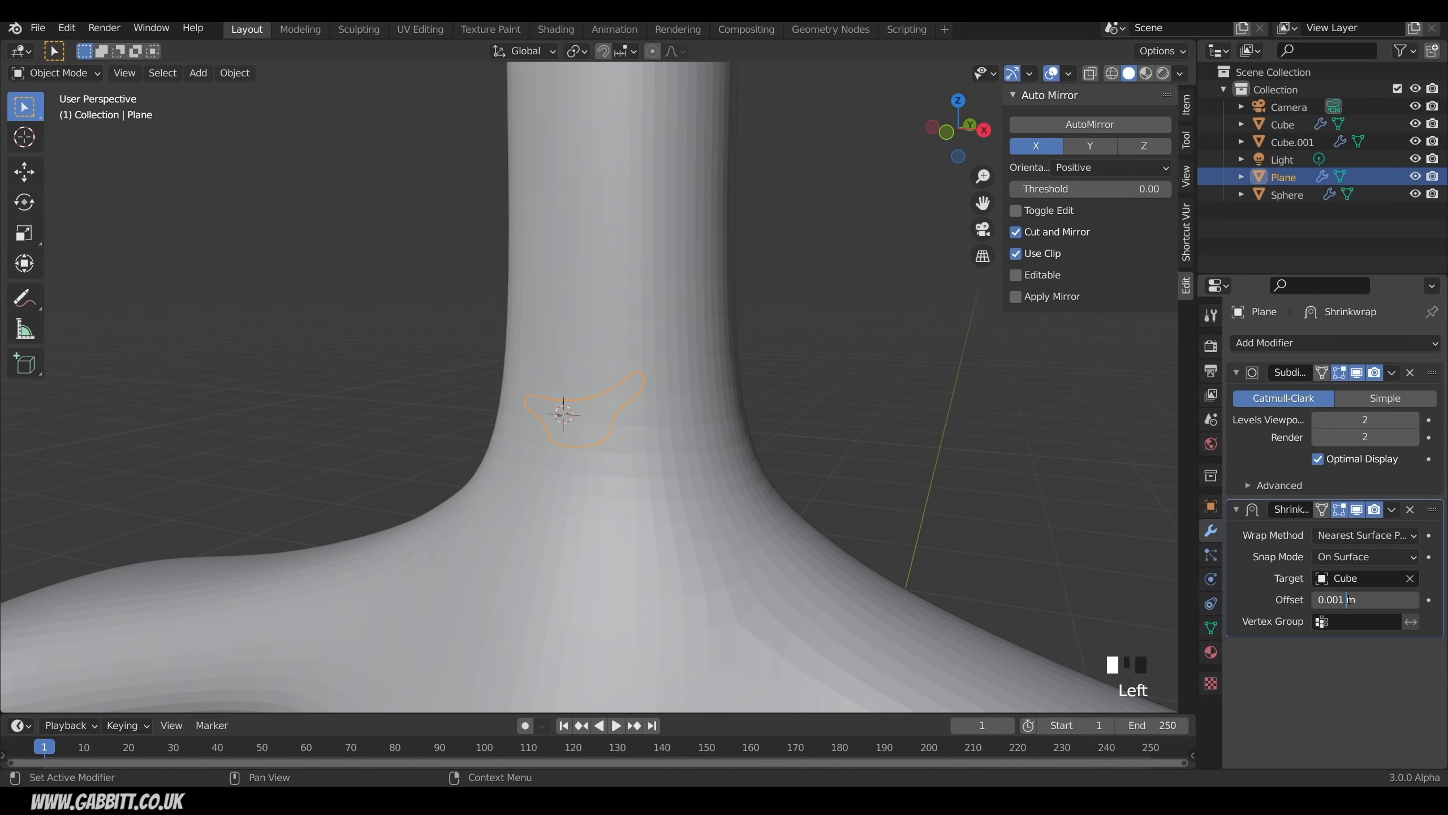
key("BackSpace")
key("BackSpace")
type("3")
key("Return")
middle_click_drag(610, 502, 480, 540)
middle_click_drag(592, 439, 577, 383)
scroll(669, 442, "up", 4)
middle_click_drag(670, 440, 664, 469)
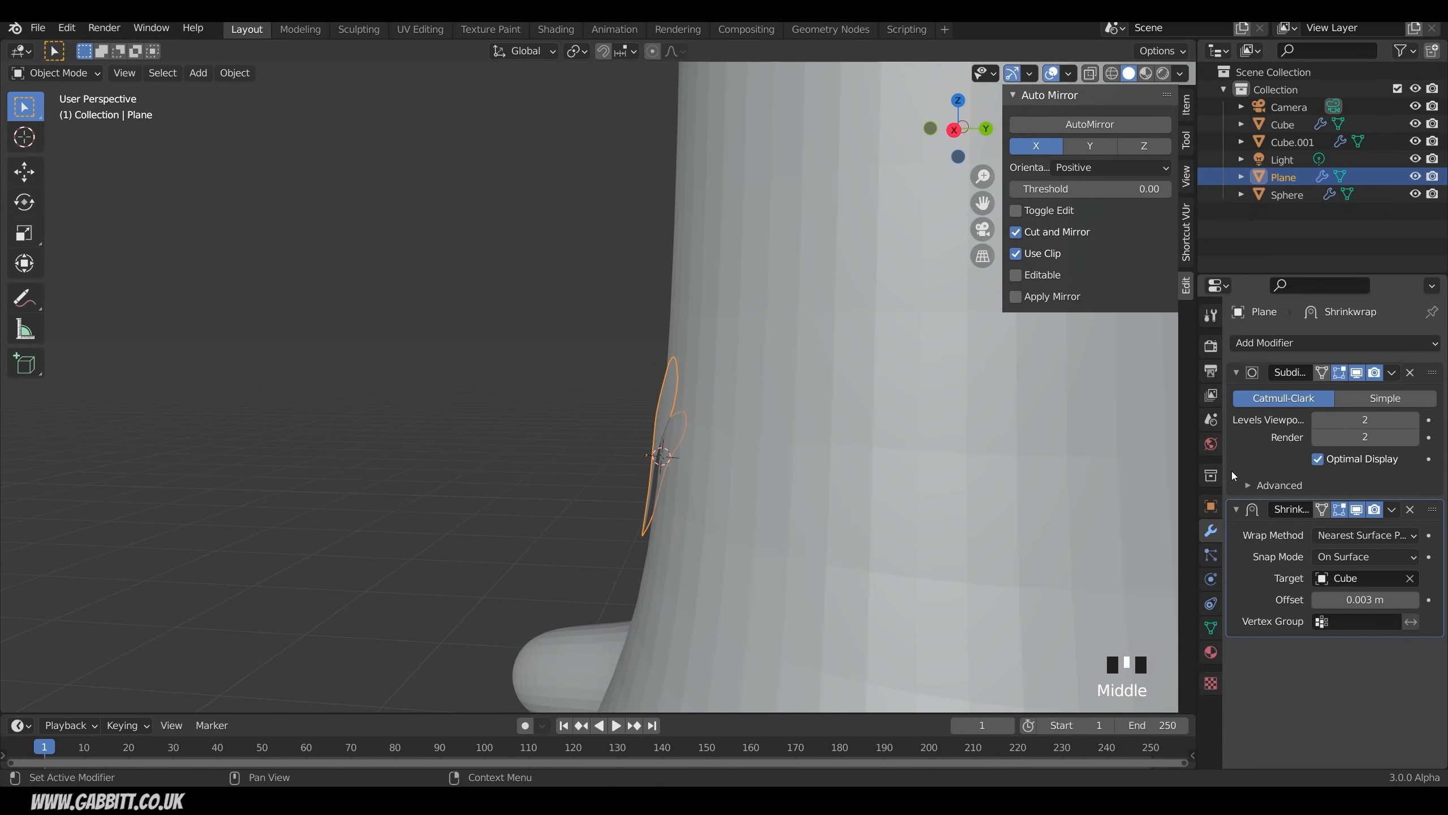
Step: Add a Solidify modifier to the mouth and raise its thickness to 0.21 m
left_click(1281, 343)
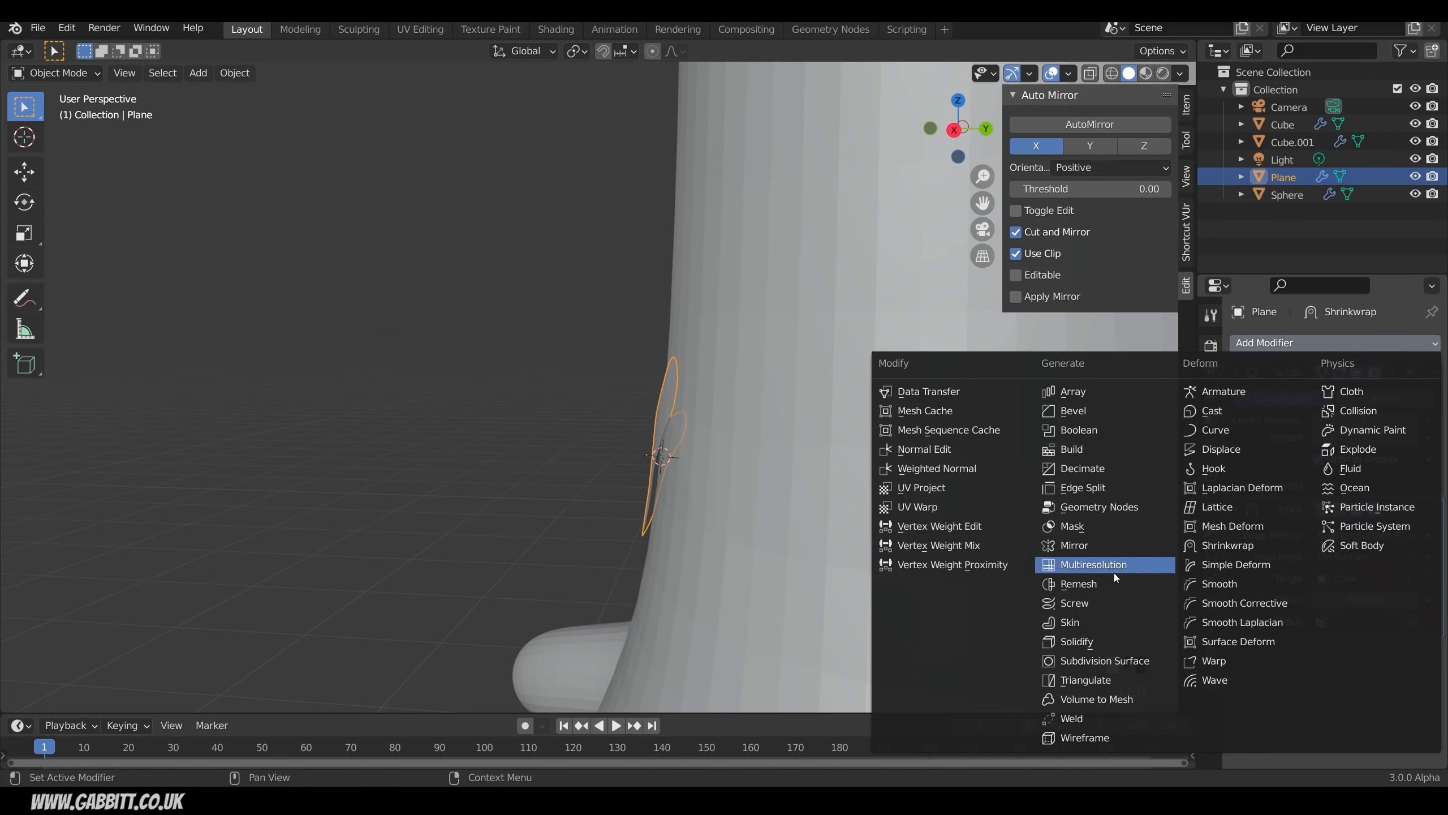
left_click(1101, 639)
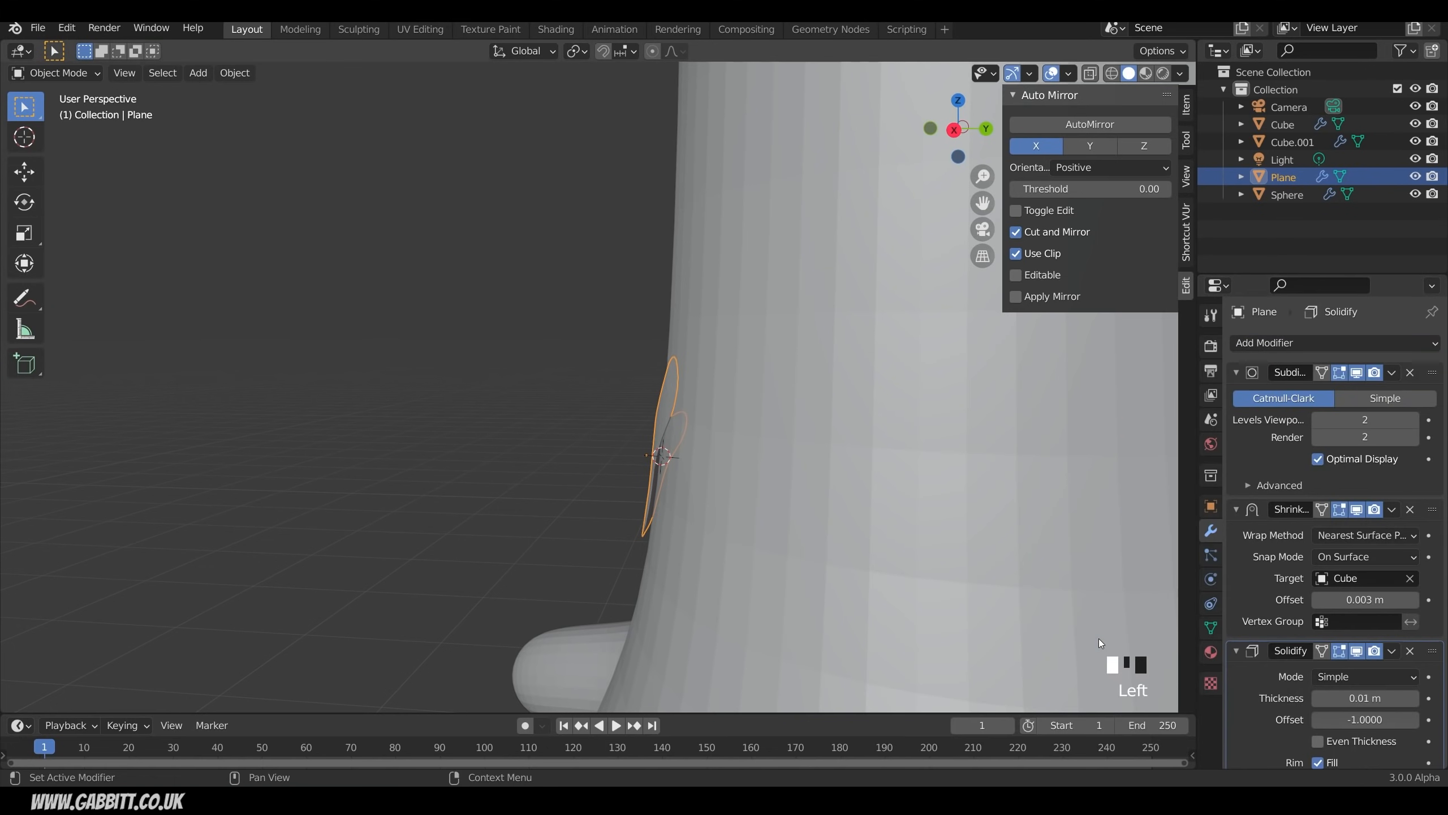
left_click(1414, 698)
left_click(1414, 698)
left_click(1414, 698)
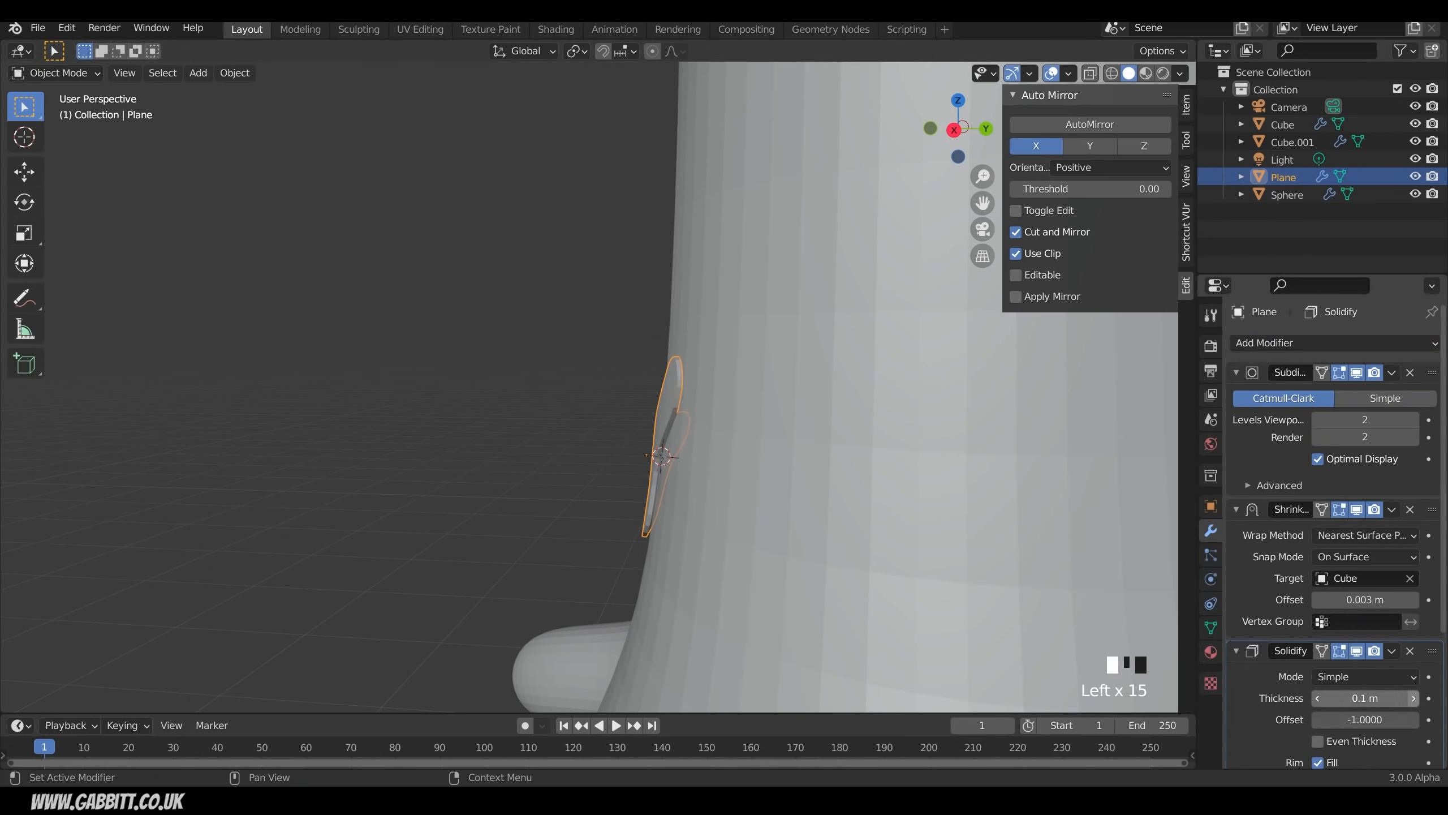
left_click(1414, 698)
left_click(1414, 698)
left_click(1414, 698)
left_click(1415, 698)
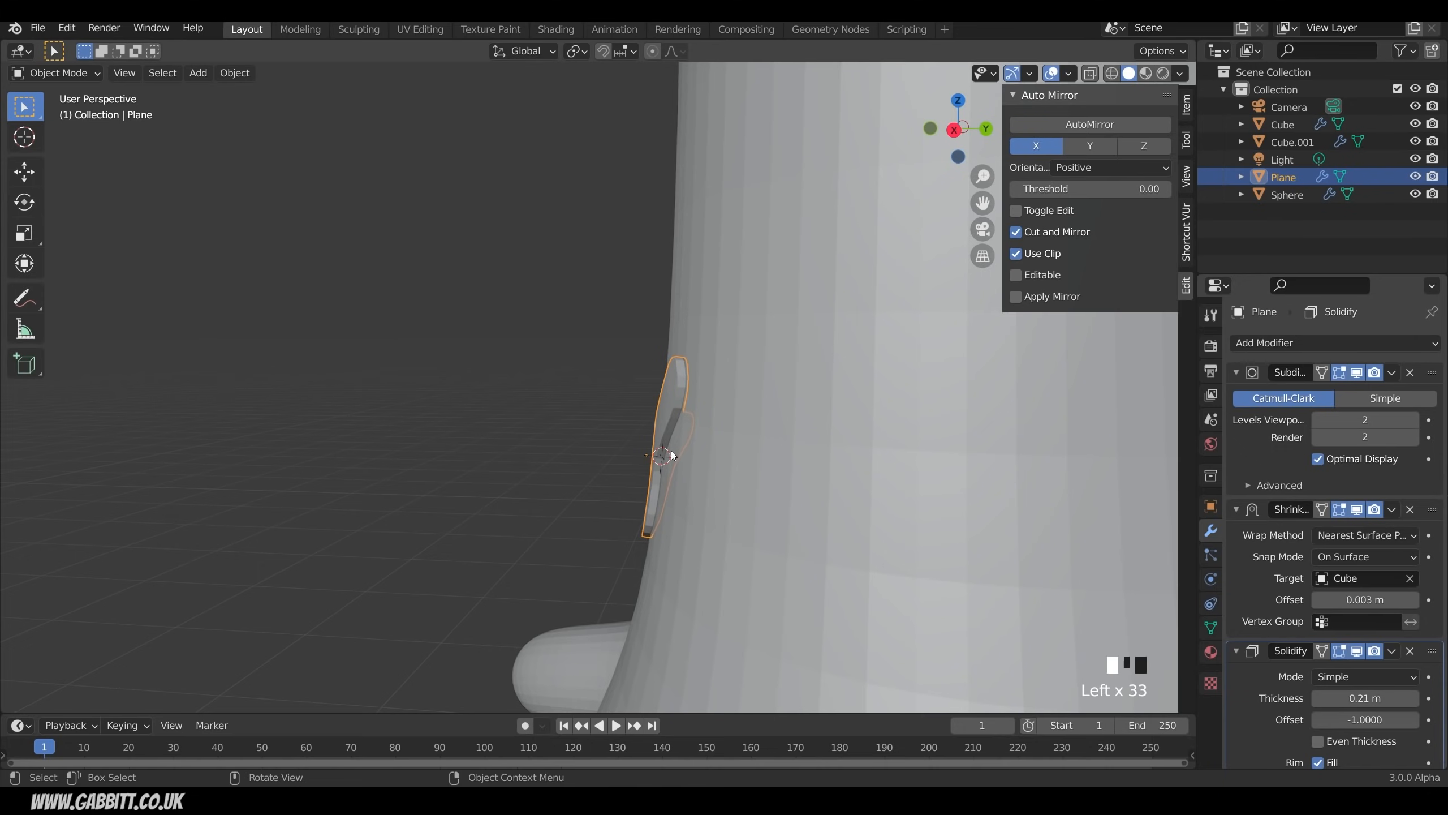
Step: Scale the whole mouth up slightly in Object Mode while facing the front of the neck
middle_click_drag(669, 453, 796, 474)
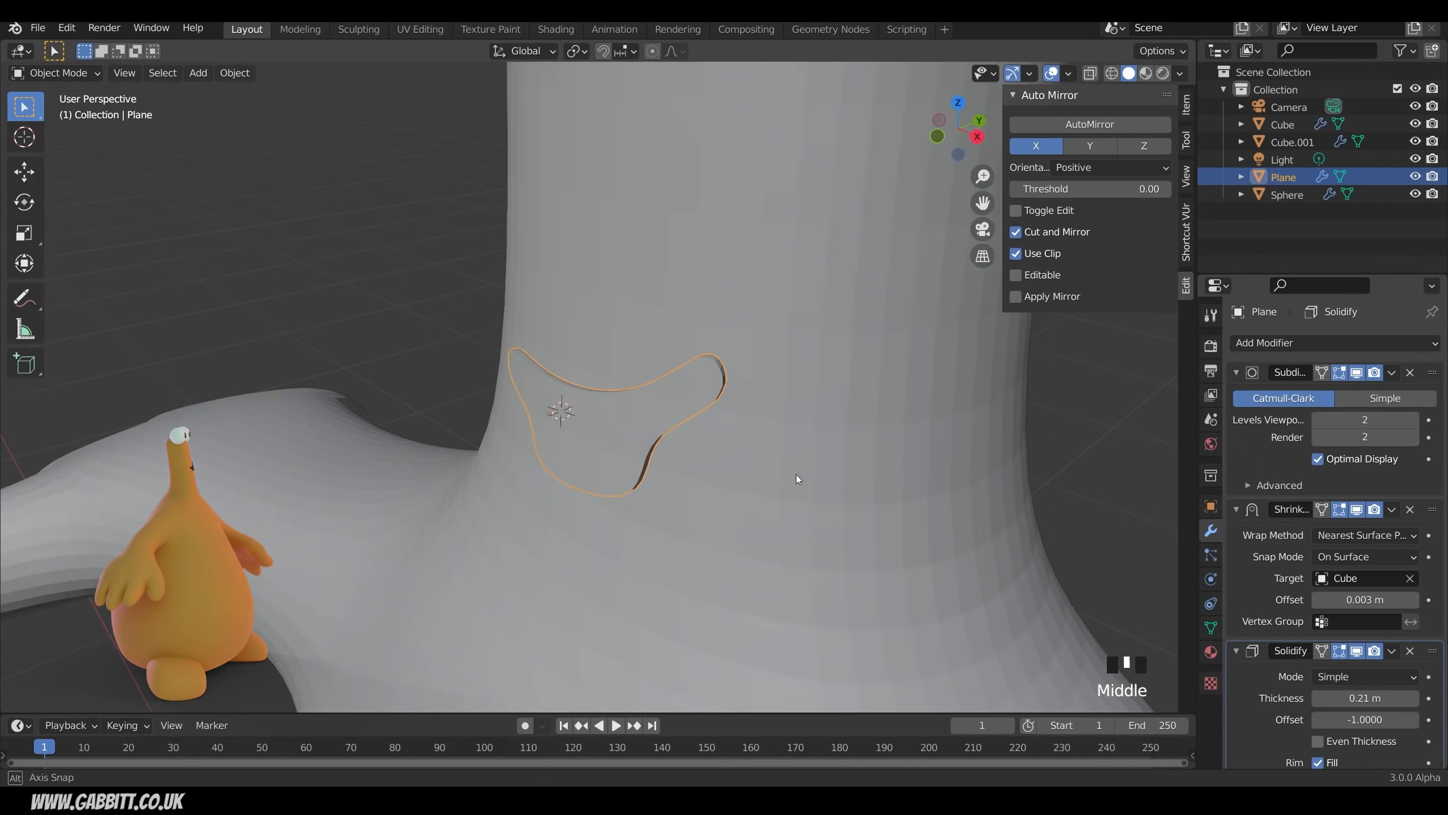
scroll(778, 442, "down", 14)
middle_click_drag(658, 453, 660, 383)
scroll(686, 435, "up", 12)
scroll(660, 383, "down", 2)
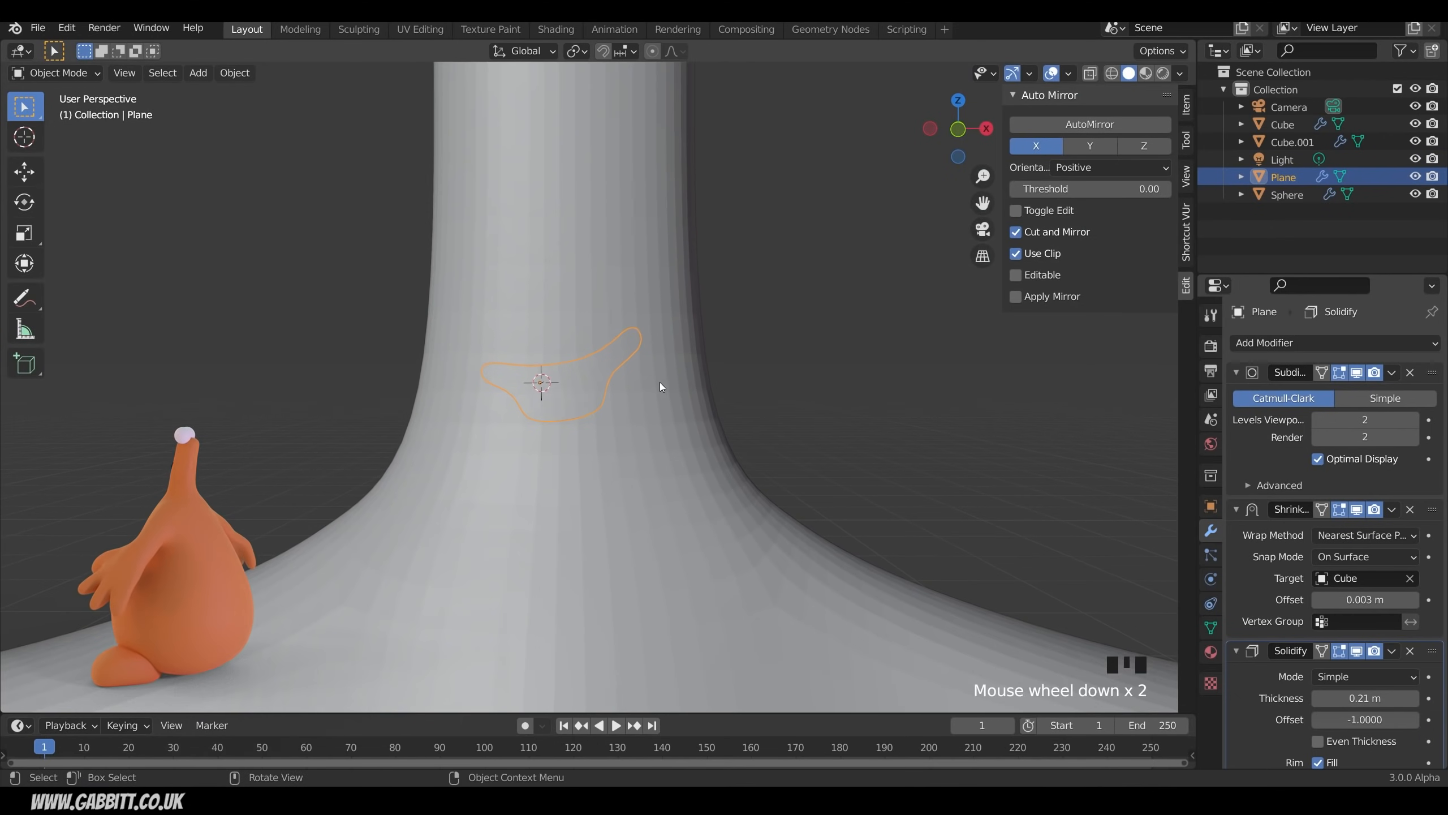
key("s")
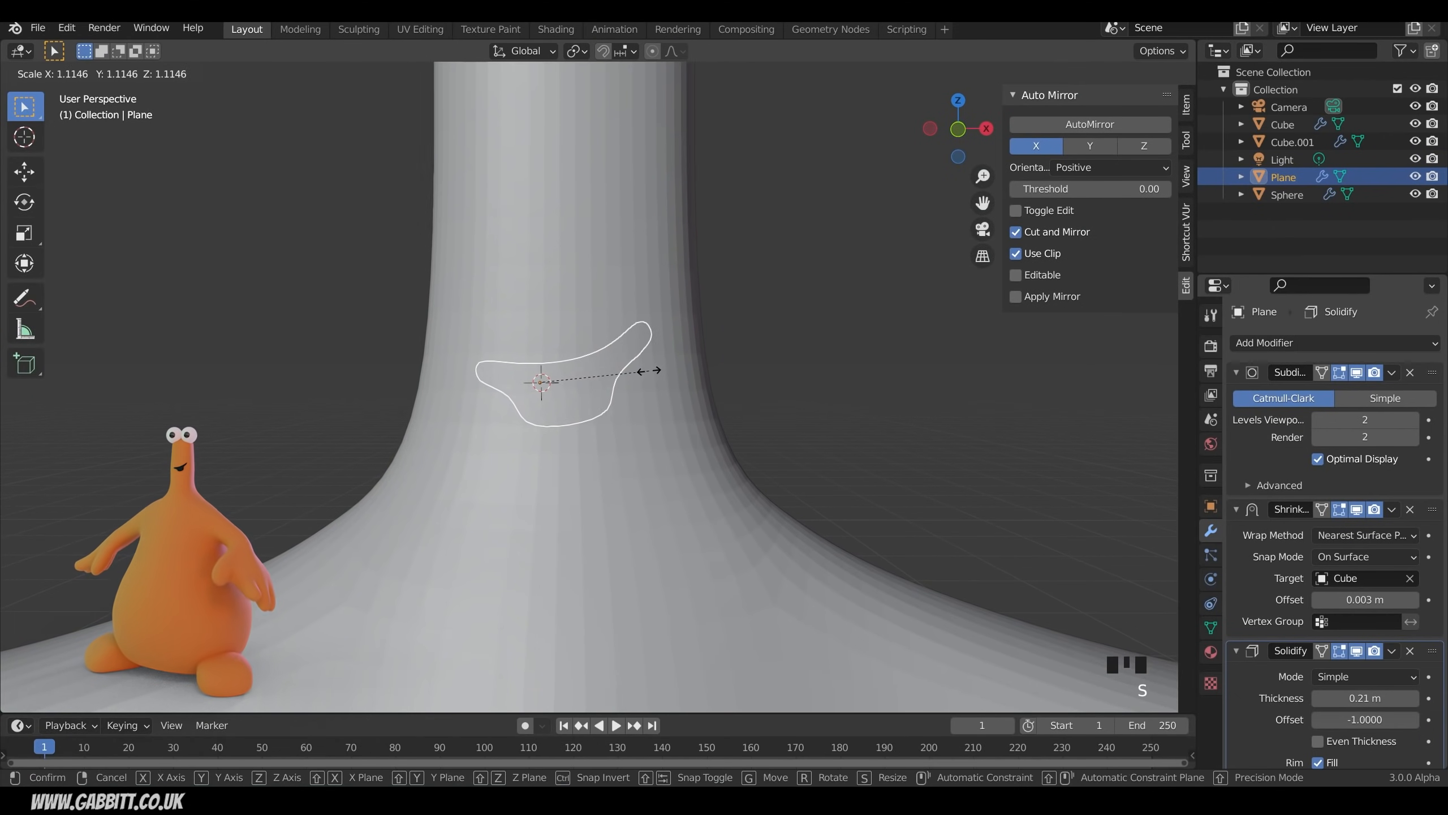
left_click(658, 368)
Step: In Edit Mode, turn off proportional editing and edge-slide the mouth strip's lower edge path upward to thin the strip
middle_click_drag(715, 385, 659, 380)
key("Tab")
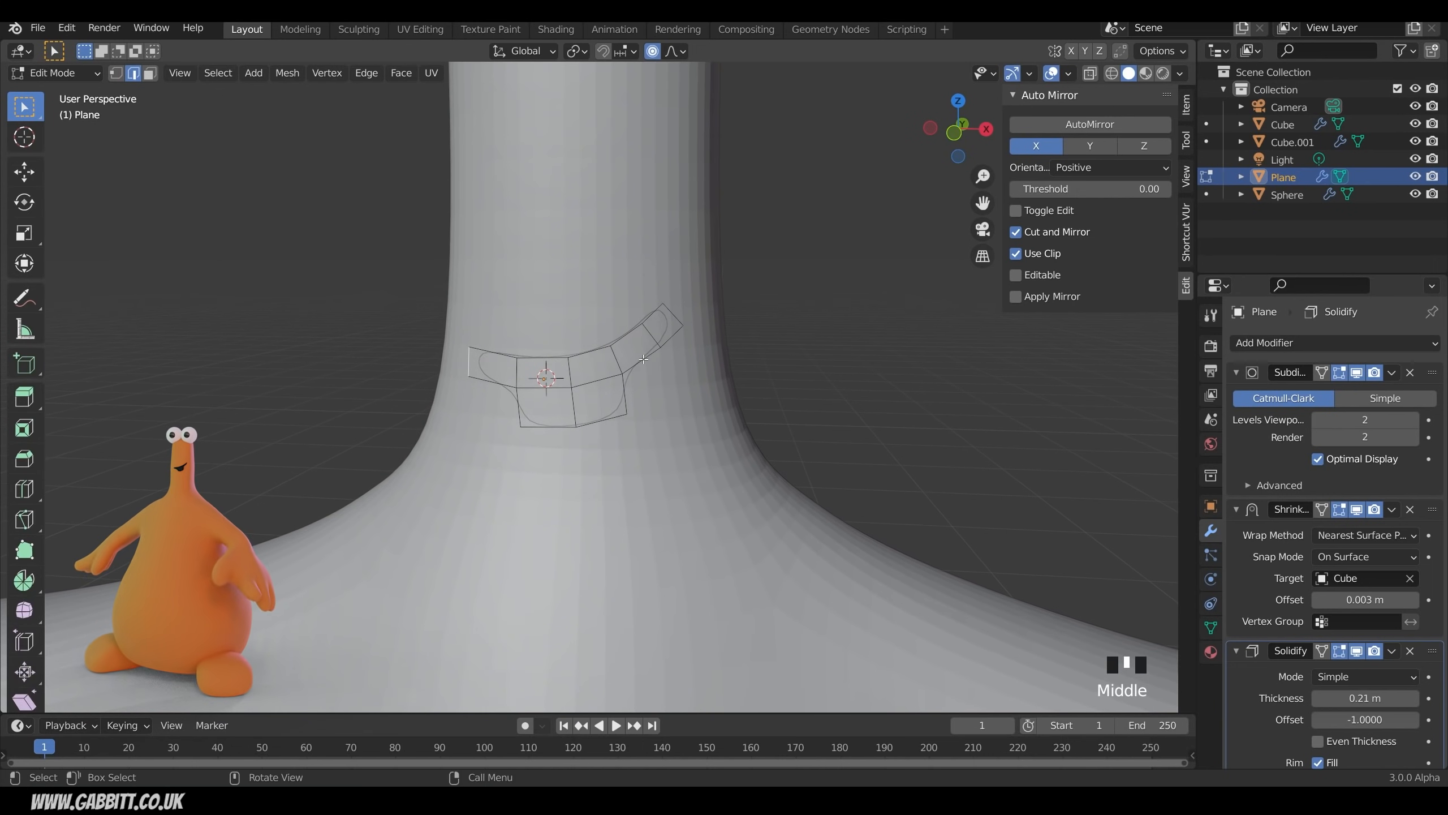
left_click(647, 358)
left_click(594, 380, "ctrl")
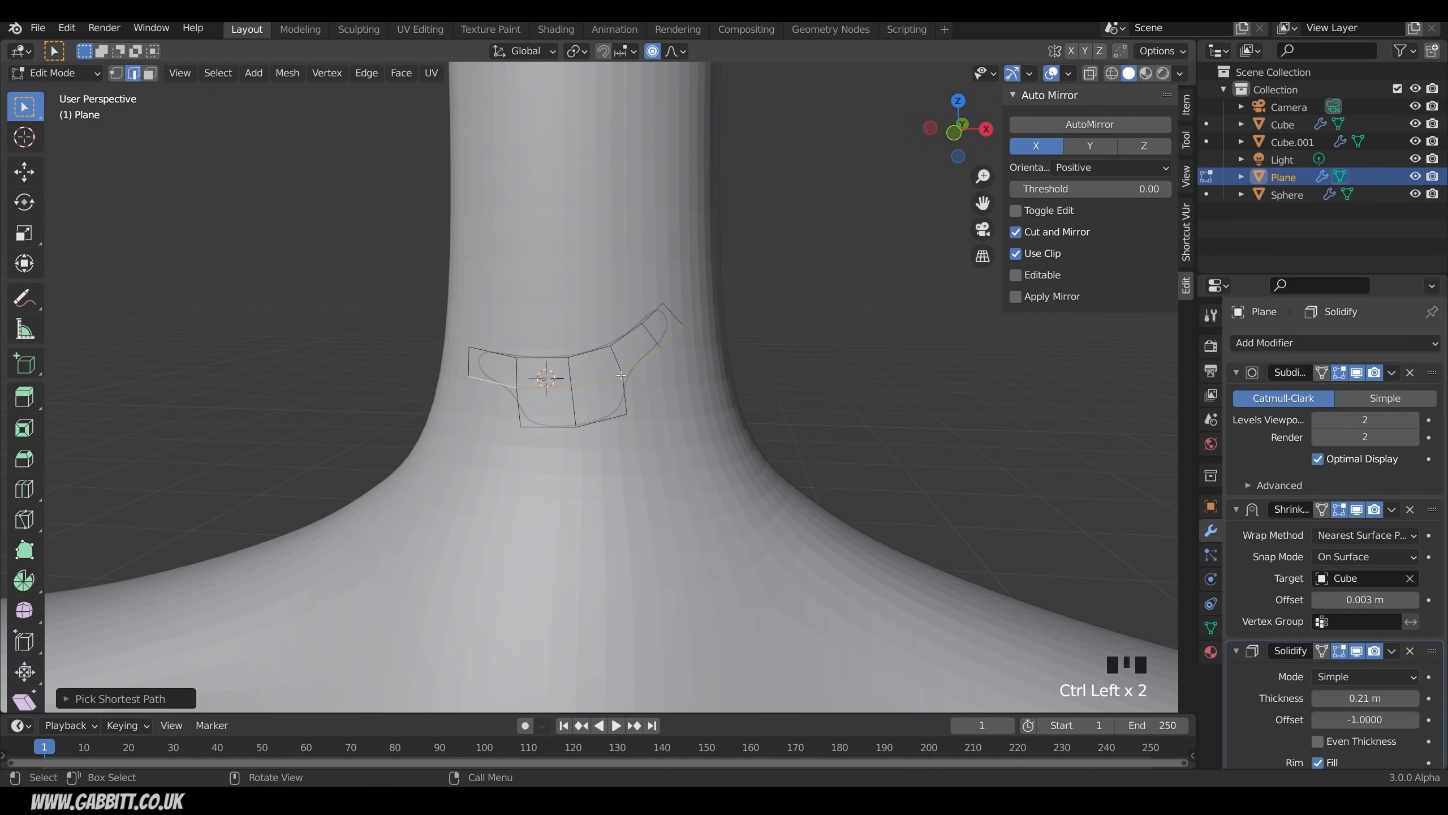
key("g")
right_click(621, 376)
key("g")
key("g")
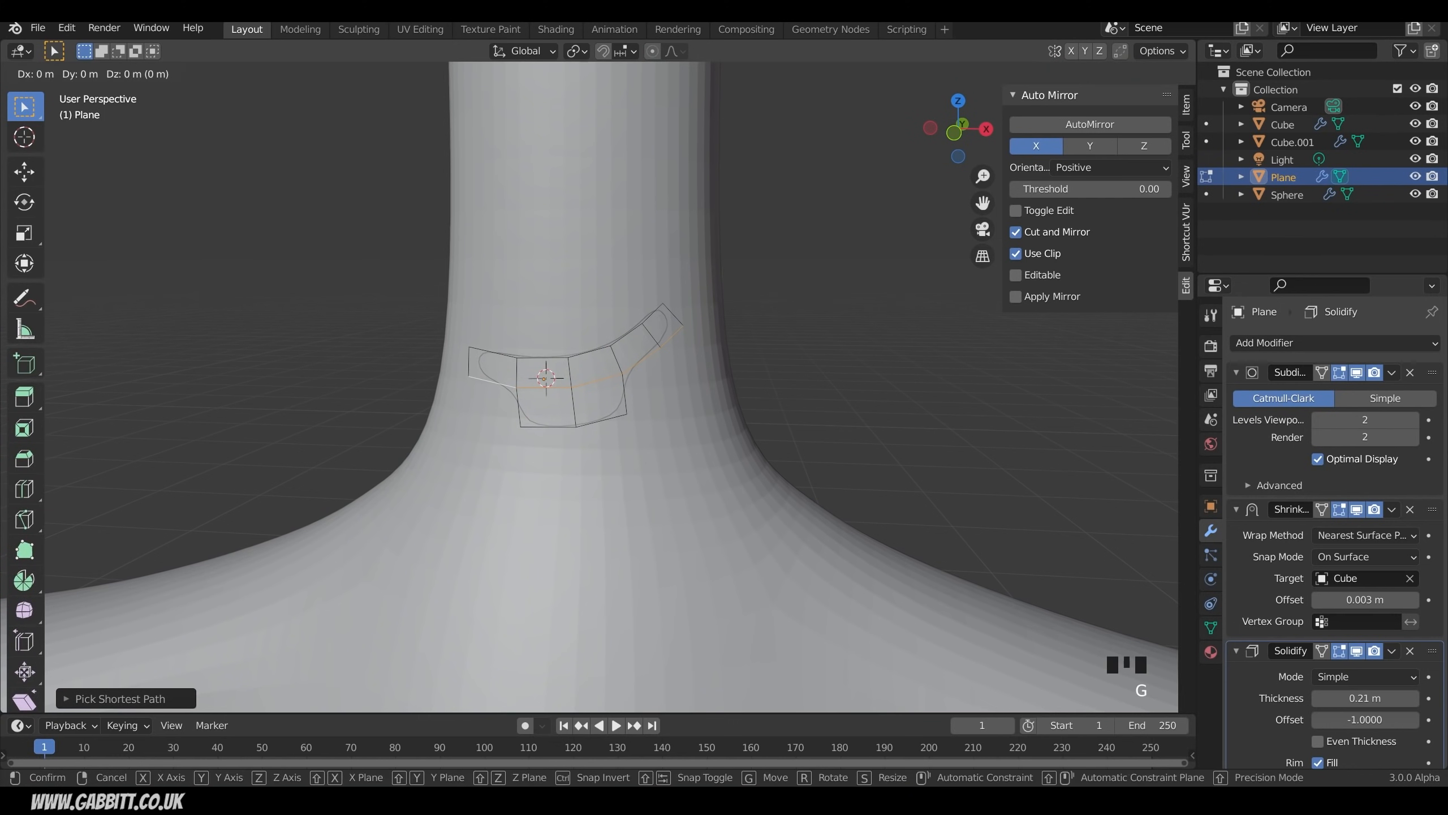
left_click(661, 279)
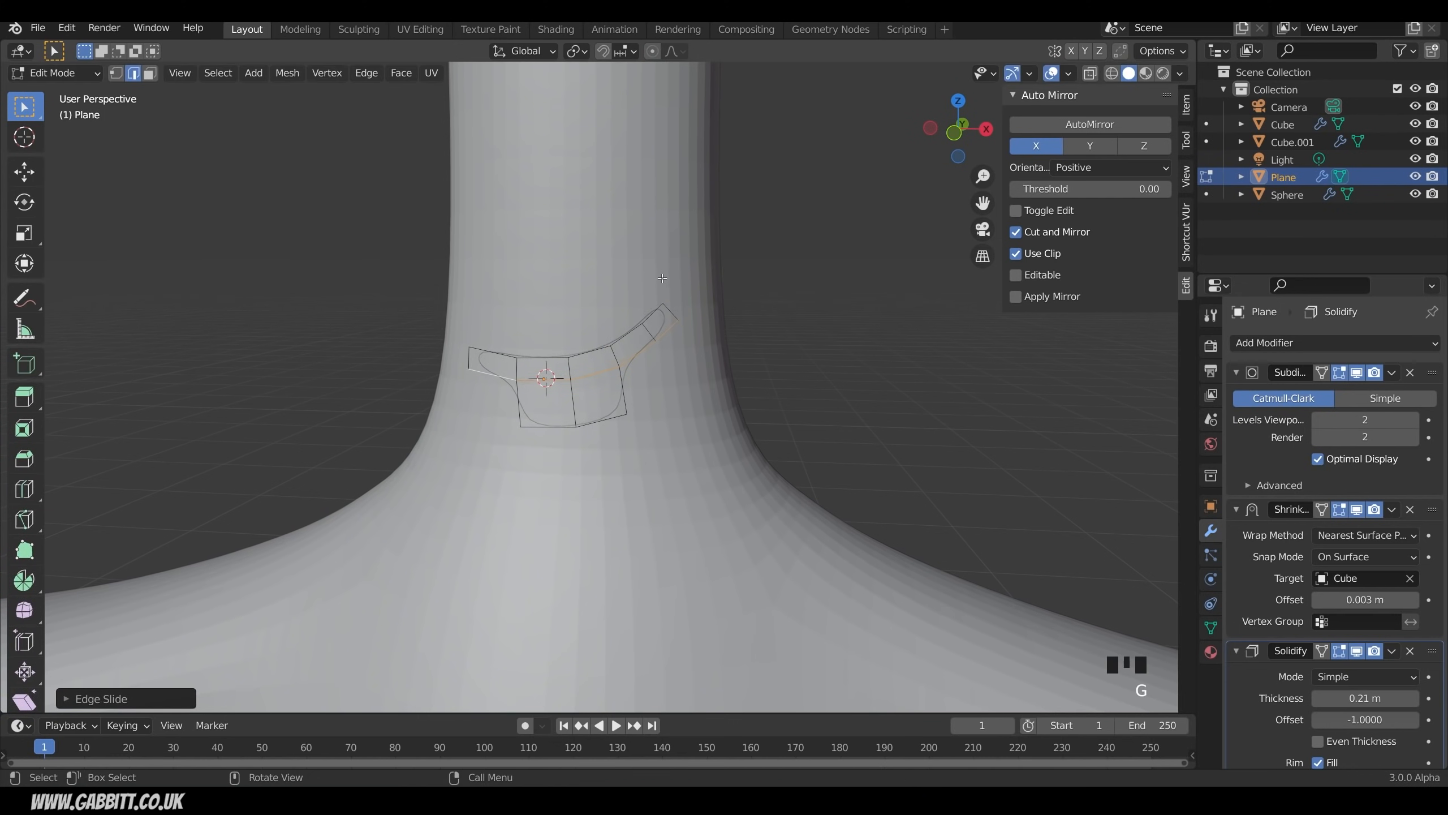
Step: Add a loop cut across the end segment at each end of the mouth strip to sharpen its corners
middle_click_drag(671, 297, 655, 311)
key("ctrl+r")
left_click(666, 327)
left_click(665, 328)
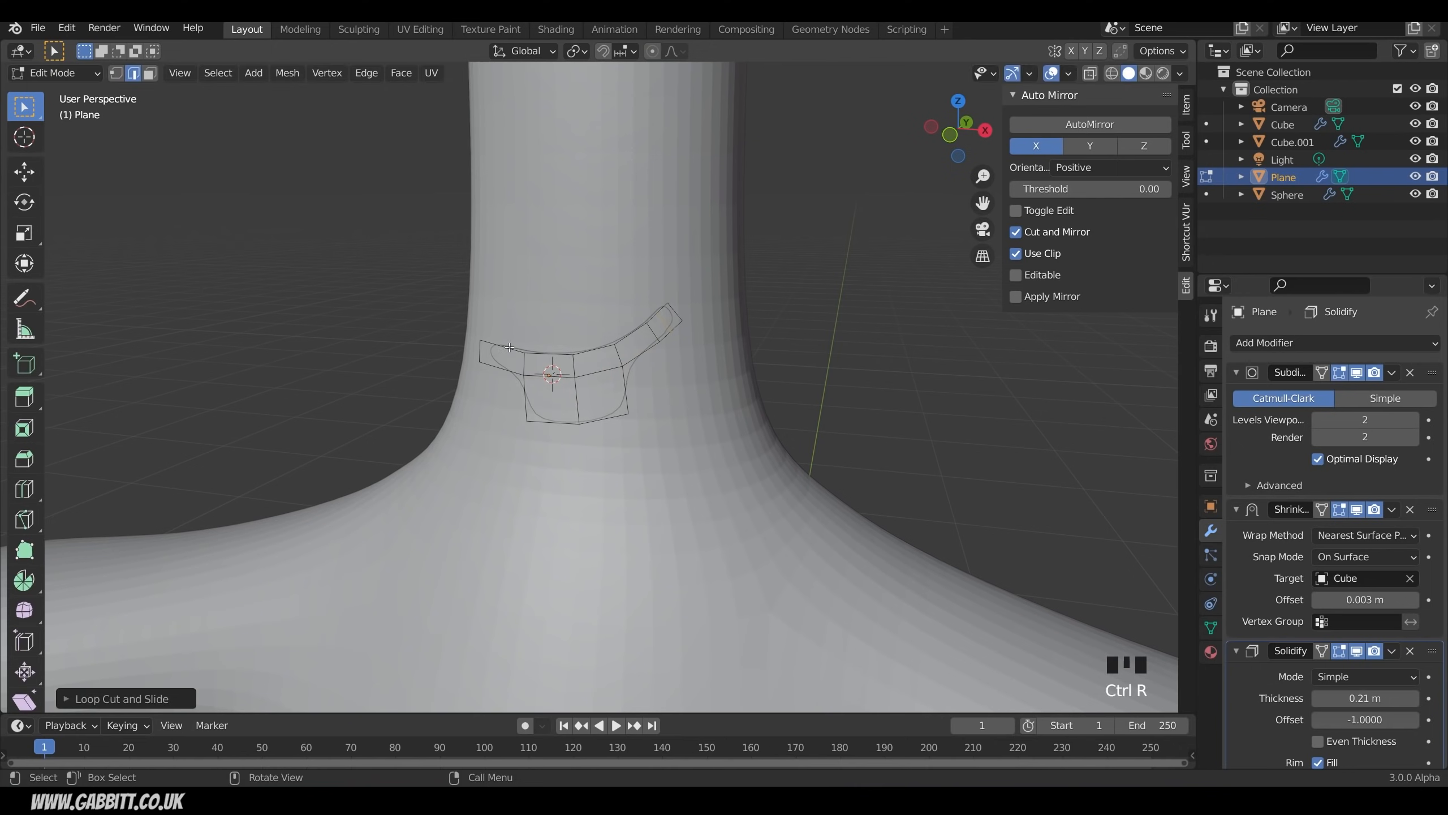
key("ctrl+r")
left_click(505, 348)
left_click(491, 349)
Step: Move the two outer lower corner vertices of the mouth's extruded lower part inward to taper it, and leave Edit Mode
middle_click_drag(494, 353, 550, 445)
key("1")
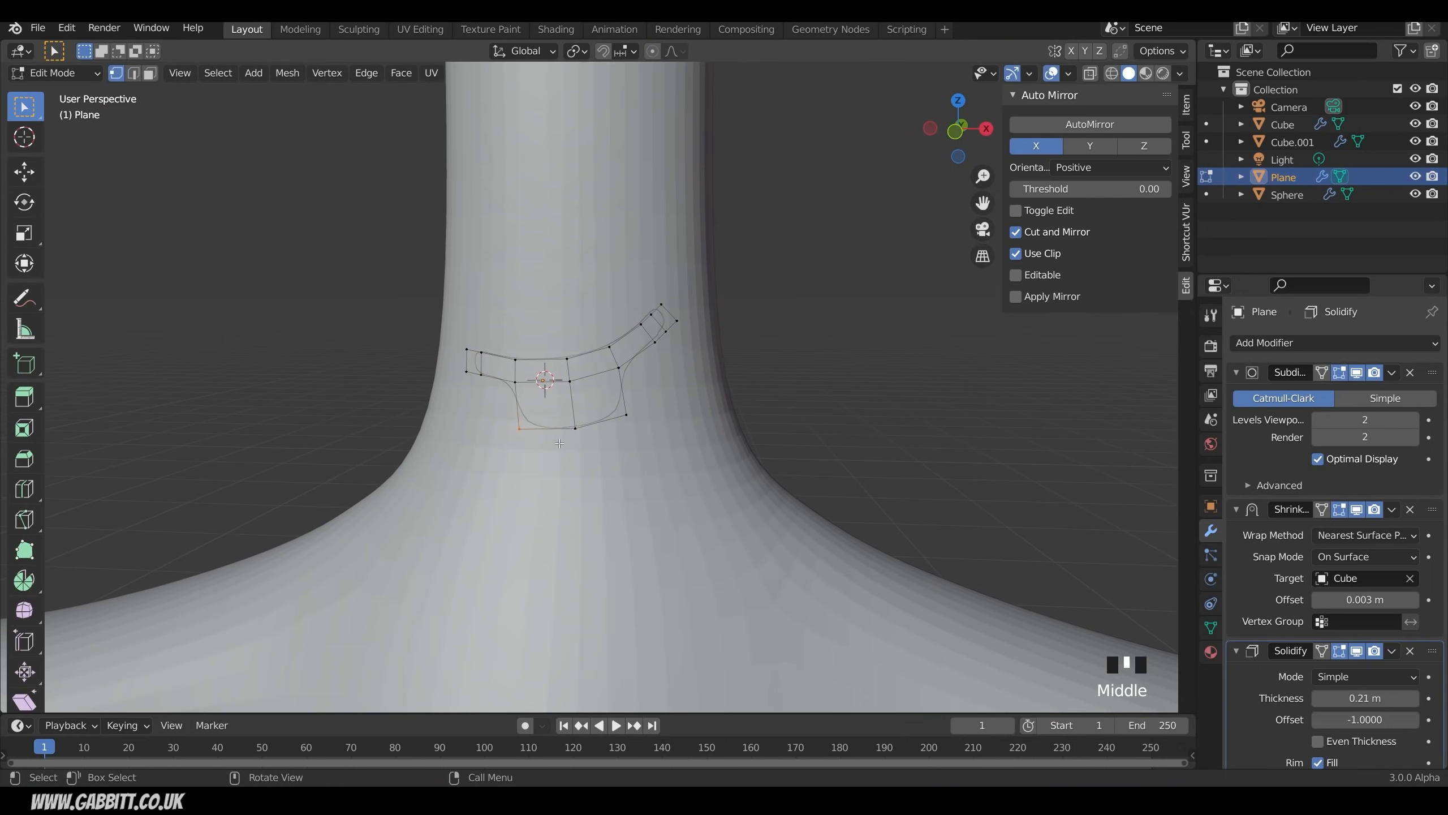
key("g")
left_click(570, 425)
left_click_drag(613, 399, 650, 432)
key("g")
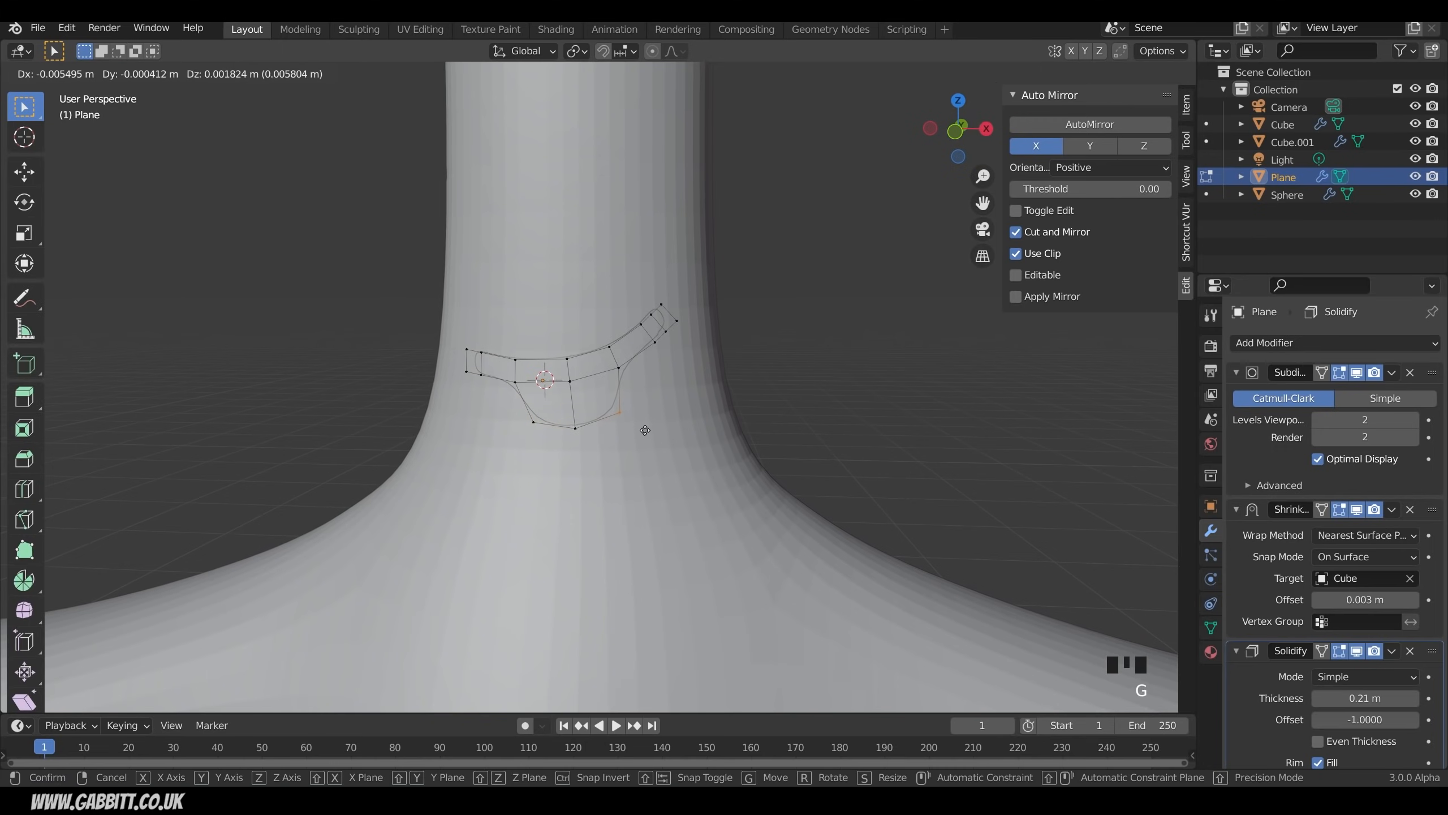
left_click(658, 430)
scroll(696, 410, "down", 5)
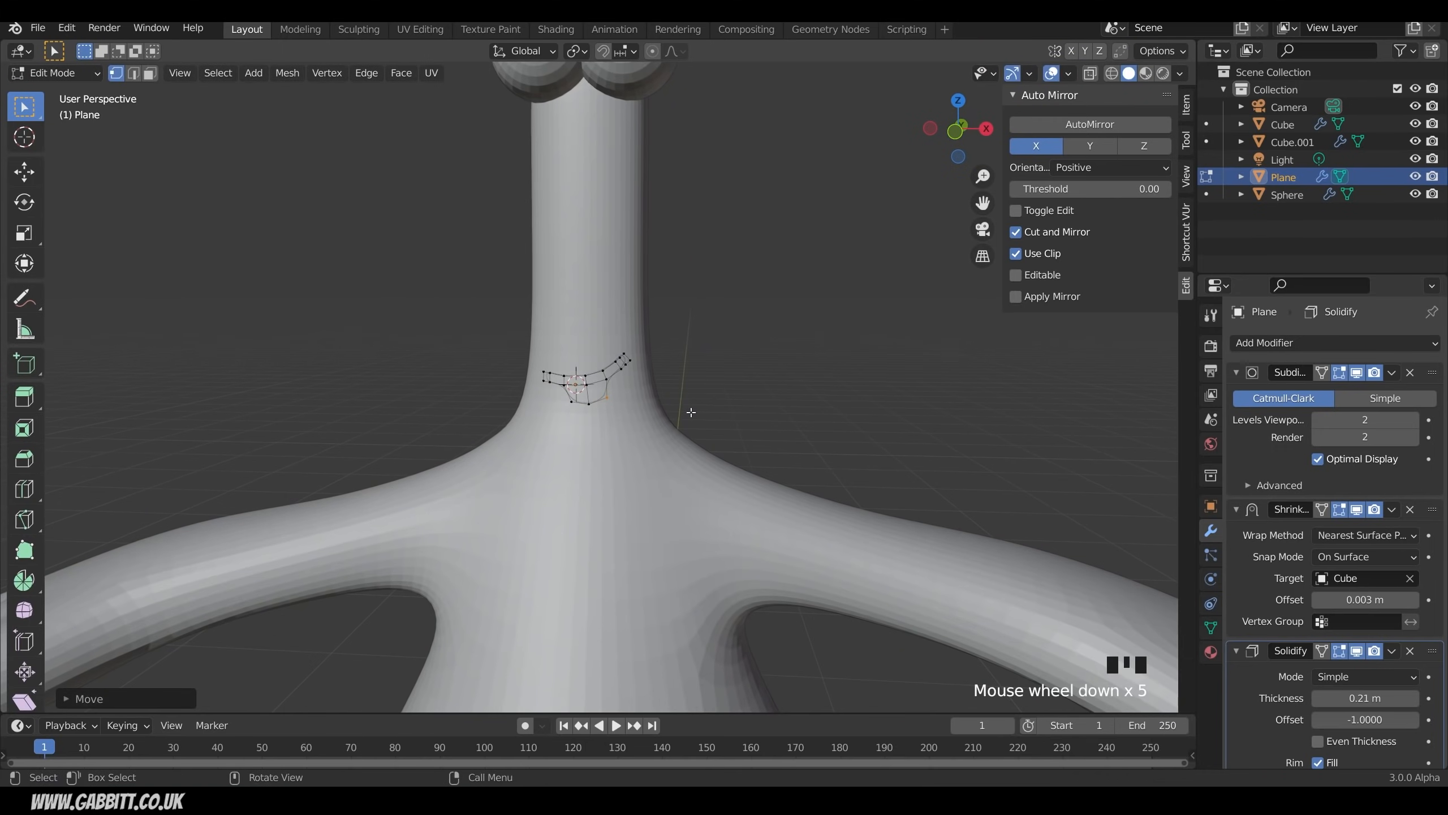
key("Tab")
Step: Switch to the Shading workspace and apply Shade Smooth to the creature's body and feet
scroll(744, 418, "down", 4)
middle_click_drag(744, 423, 710, 398)
scroll(672, 348, "down", 2)
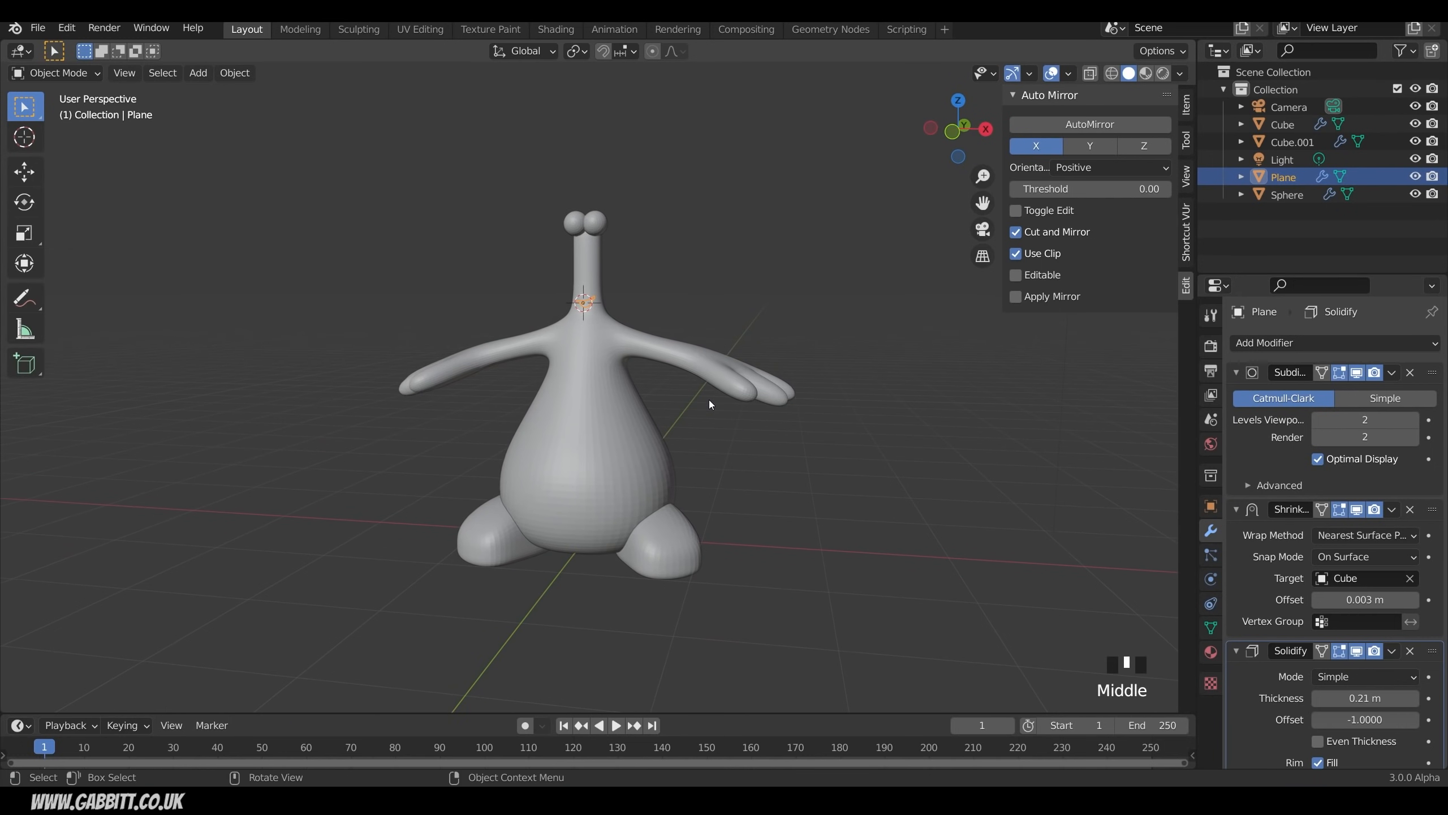
left_click(556, 29)
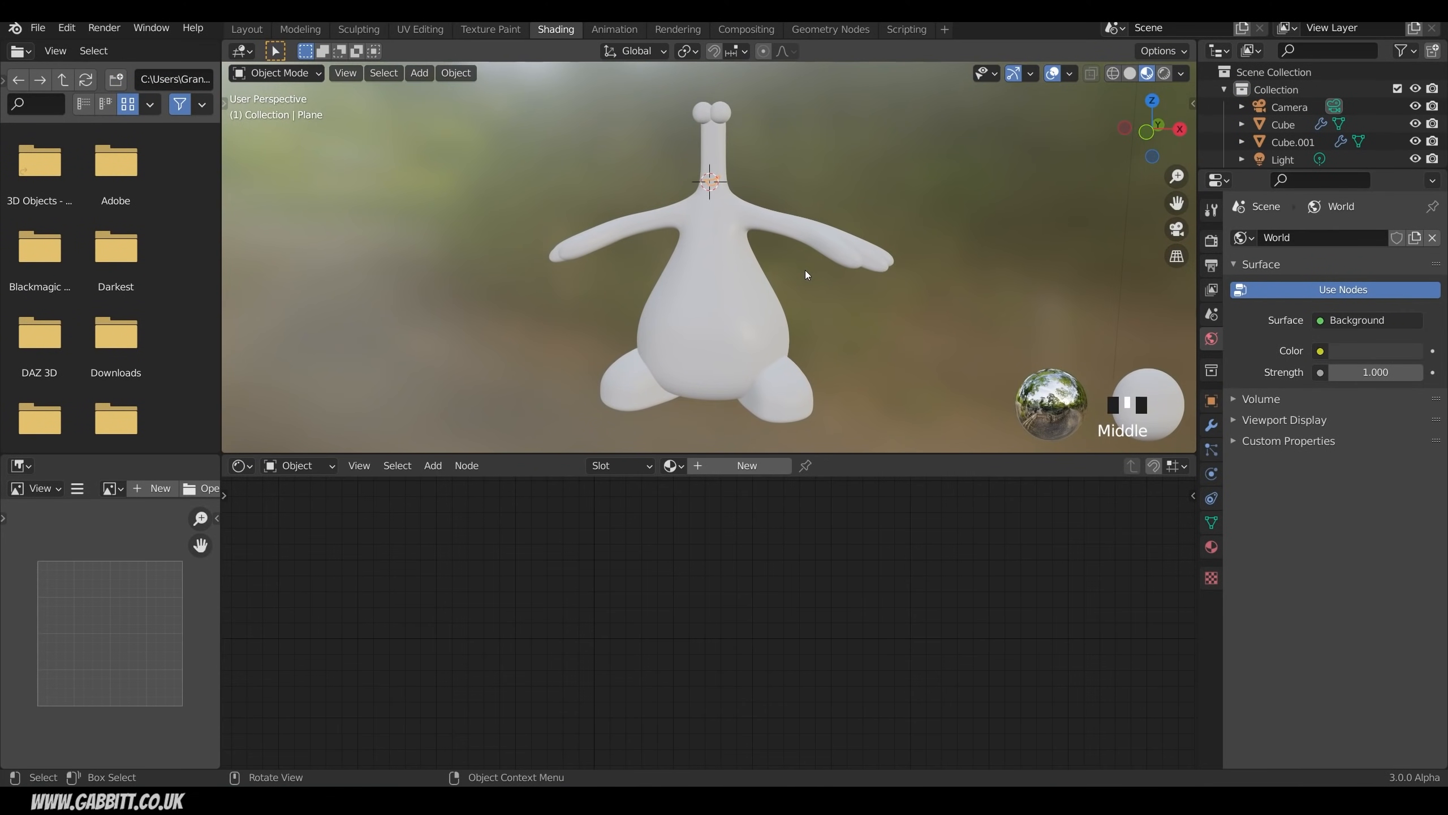
left_click(739, 338)
right_click(737, 337)
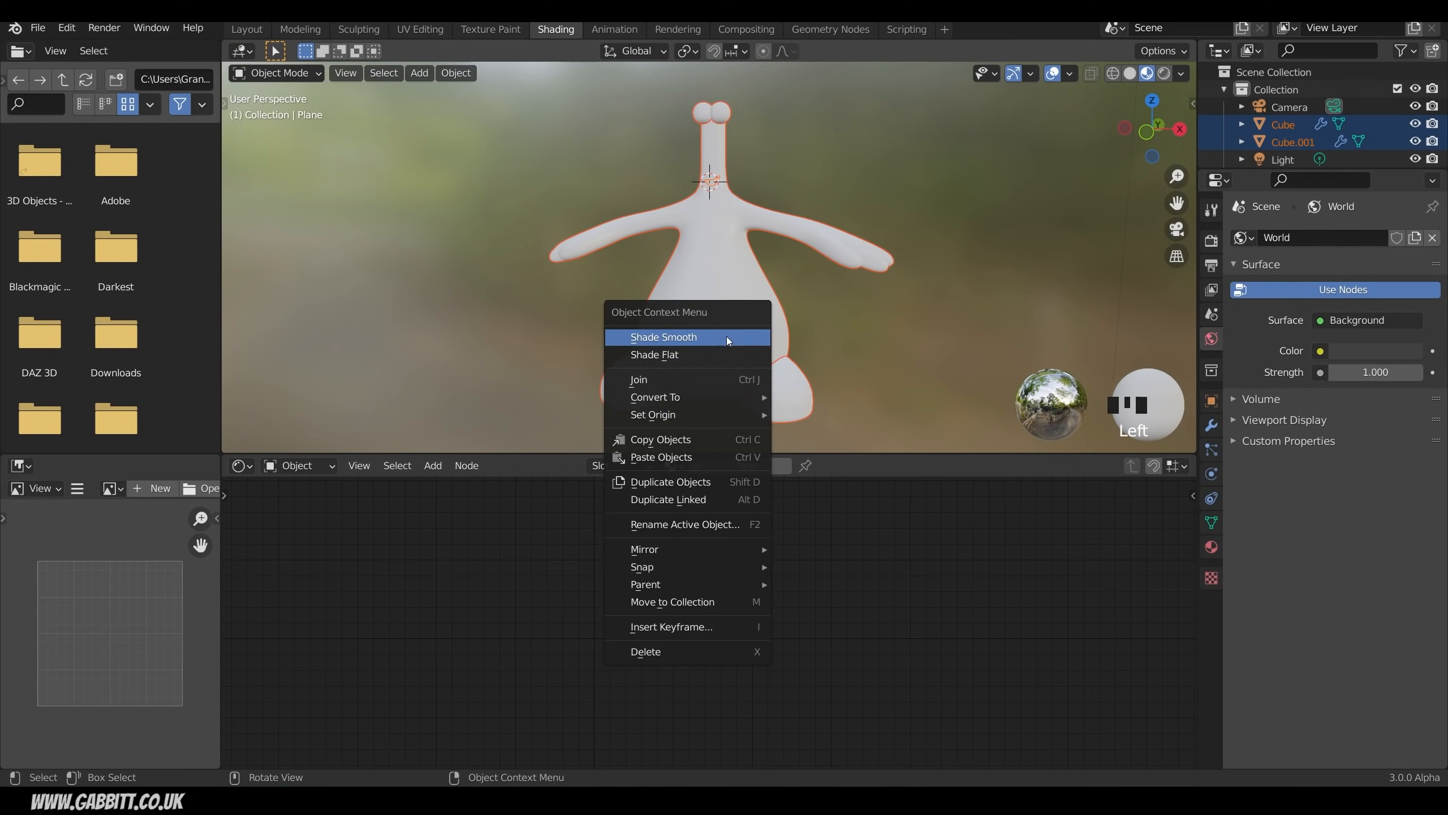
middle_click_drag(830, 340, 821, 348)
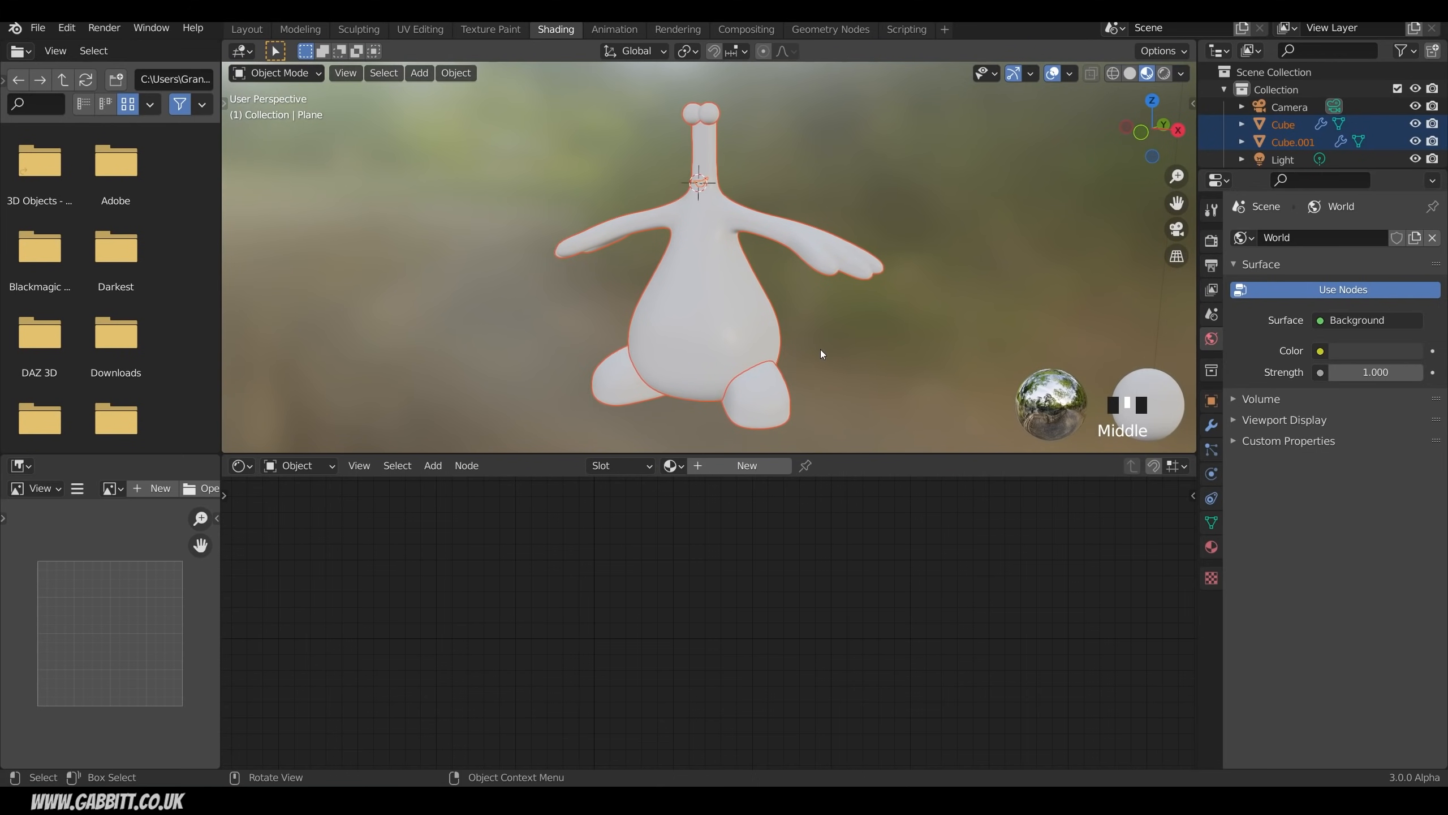
Step: Add a plane, scale it up into a large floor, and clear its location to place it at the world origin
key("shift+a")
mouse_move(775, 348)
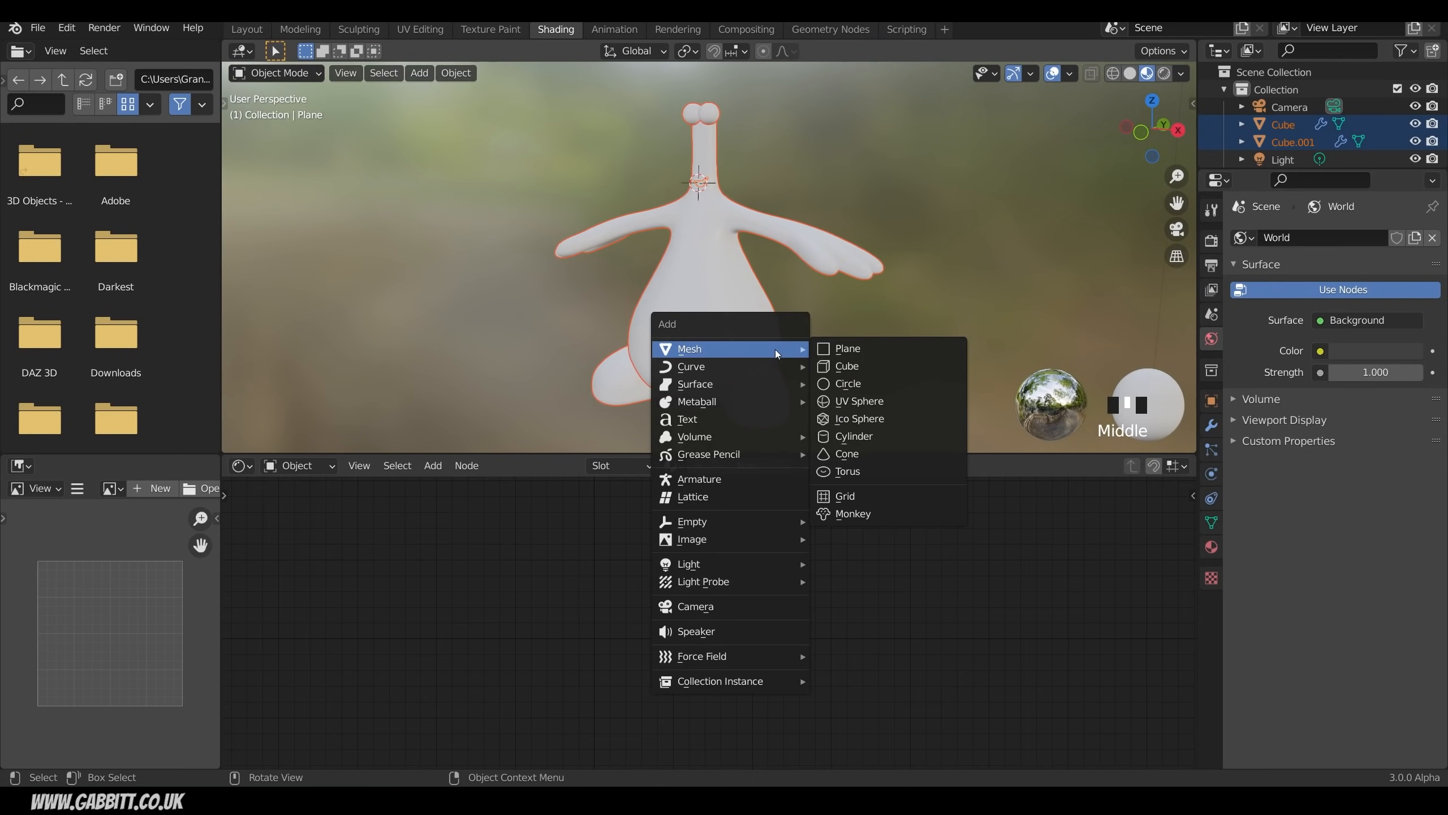
left_click(843, 346)
key("s")
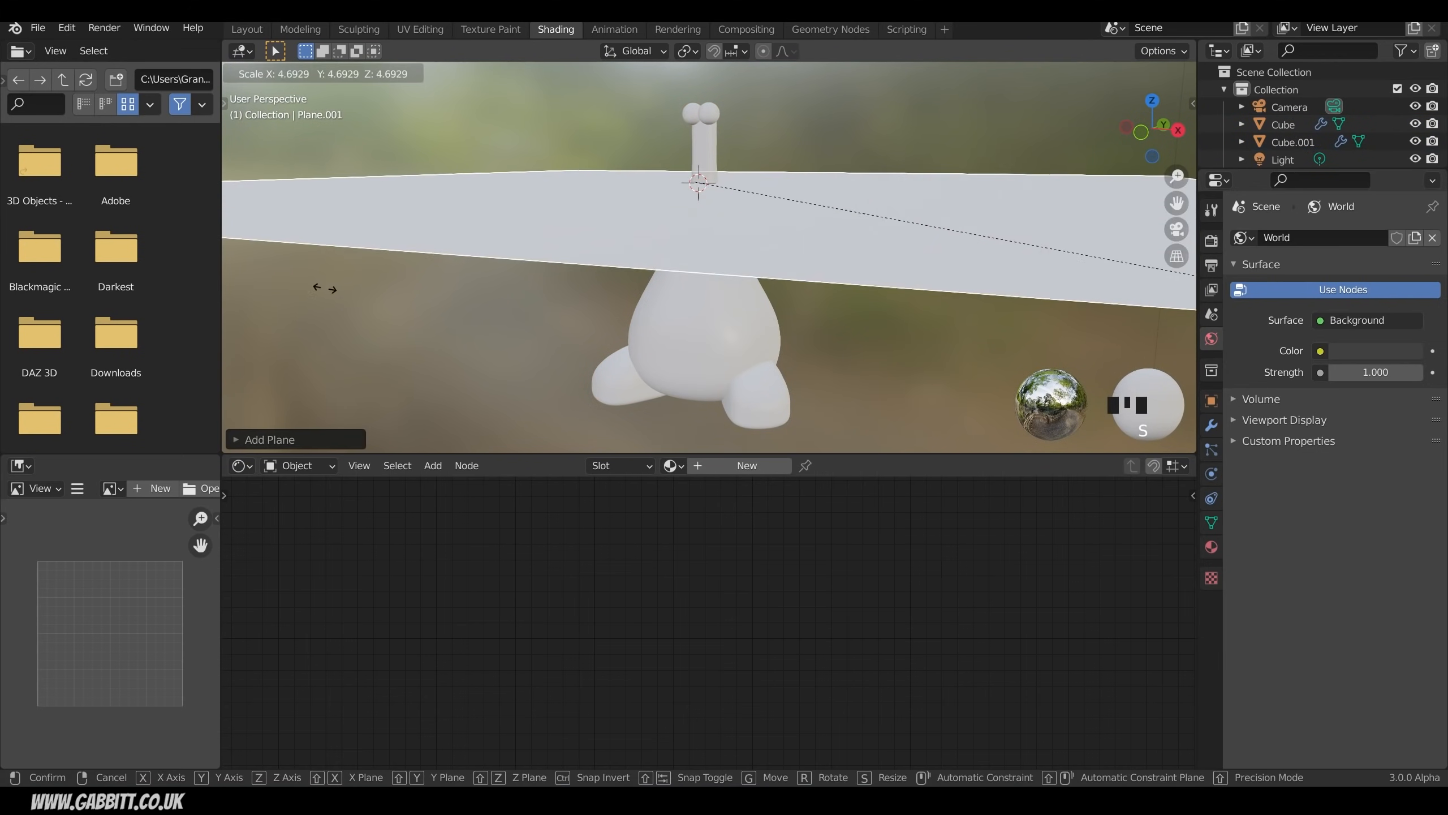
left_click(597, 292)
key("alt+g")
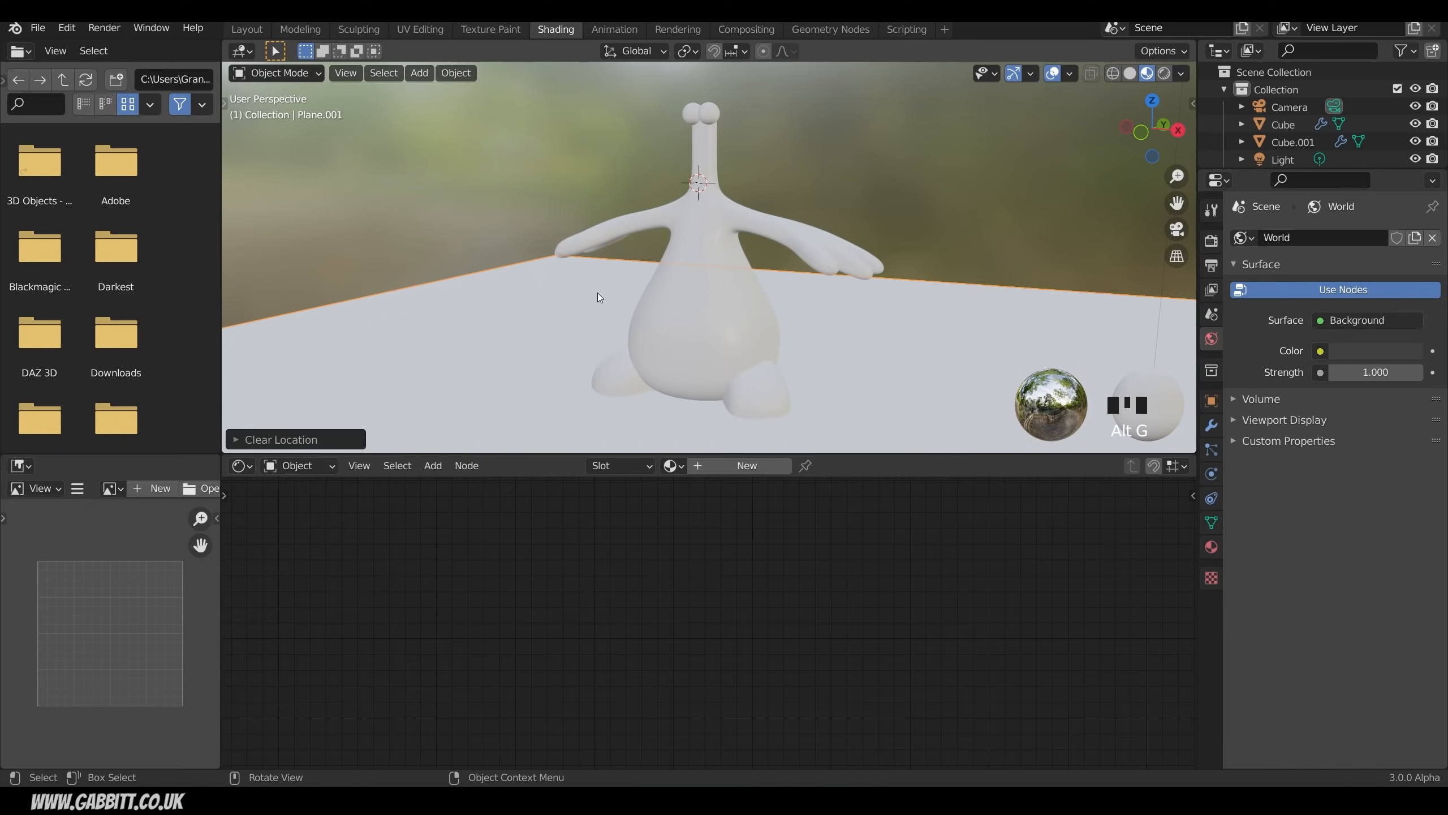
Step: In front view, raise the creature's body and feet together along Z by about 0.077 m to stand on the floor
middle_click_drag(574, 342, 615, 296)
left_click(646, 374)
left_click(707, 374, "shift")
middle_click_drag(750, 308, 792, 326)
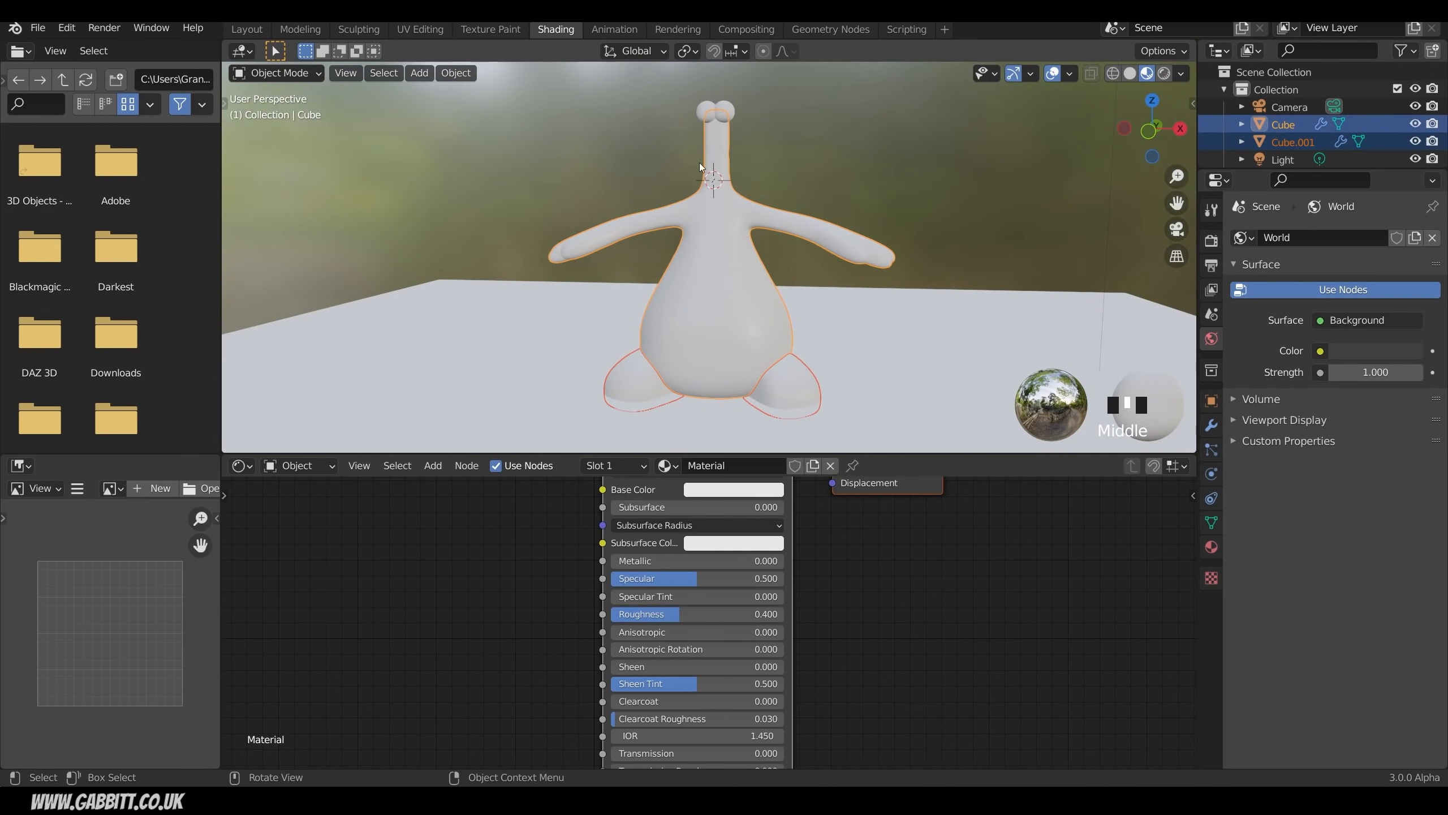
key("KP_1")
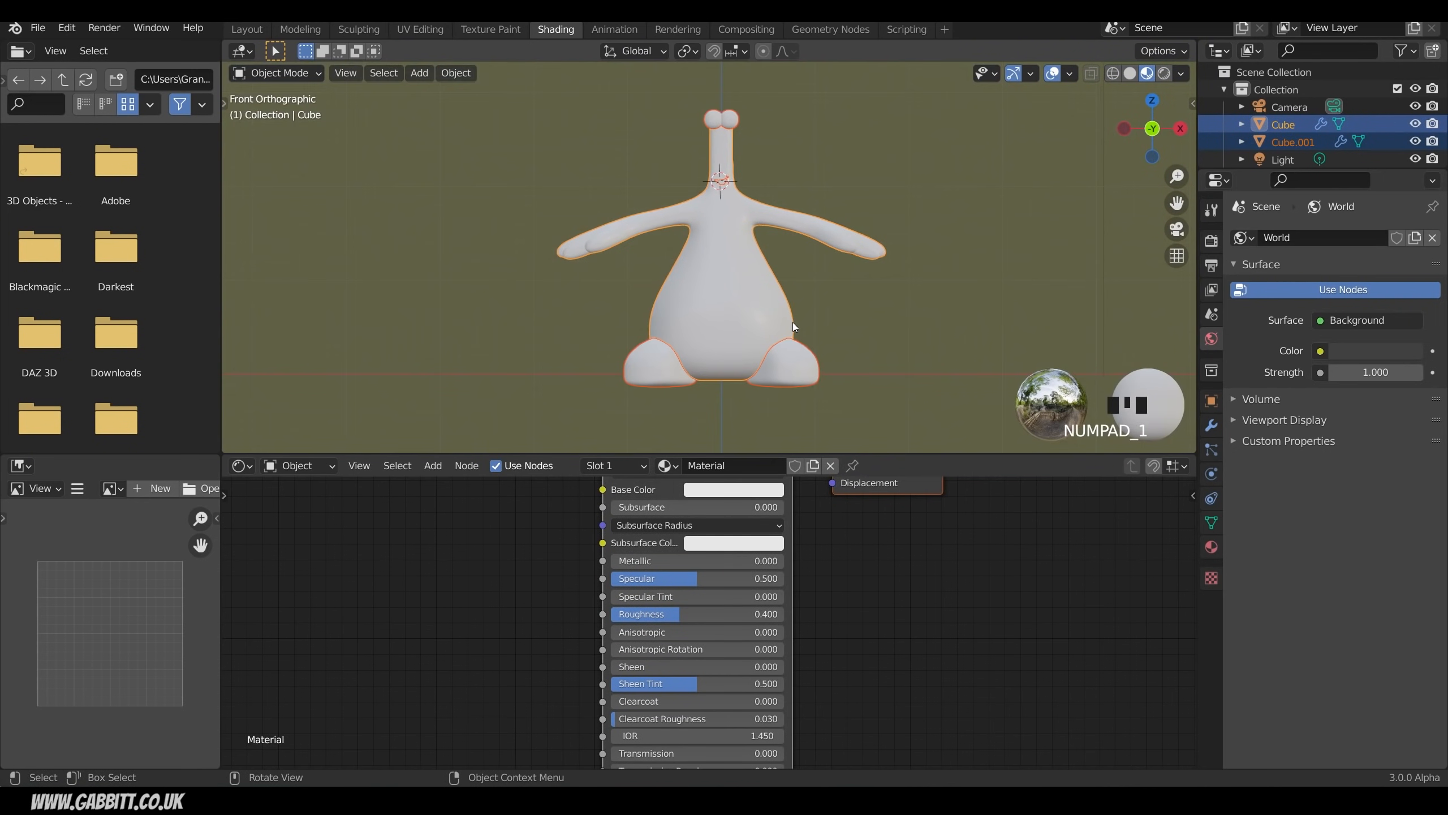
key("g")
key("z")
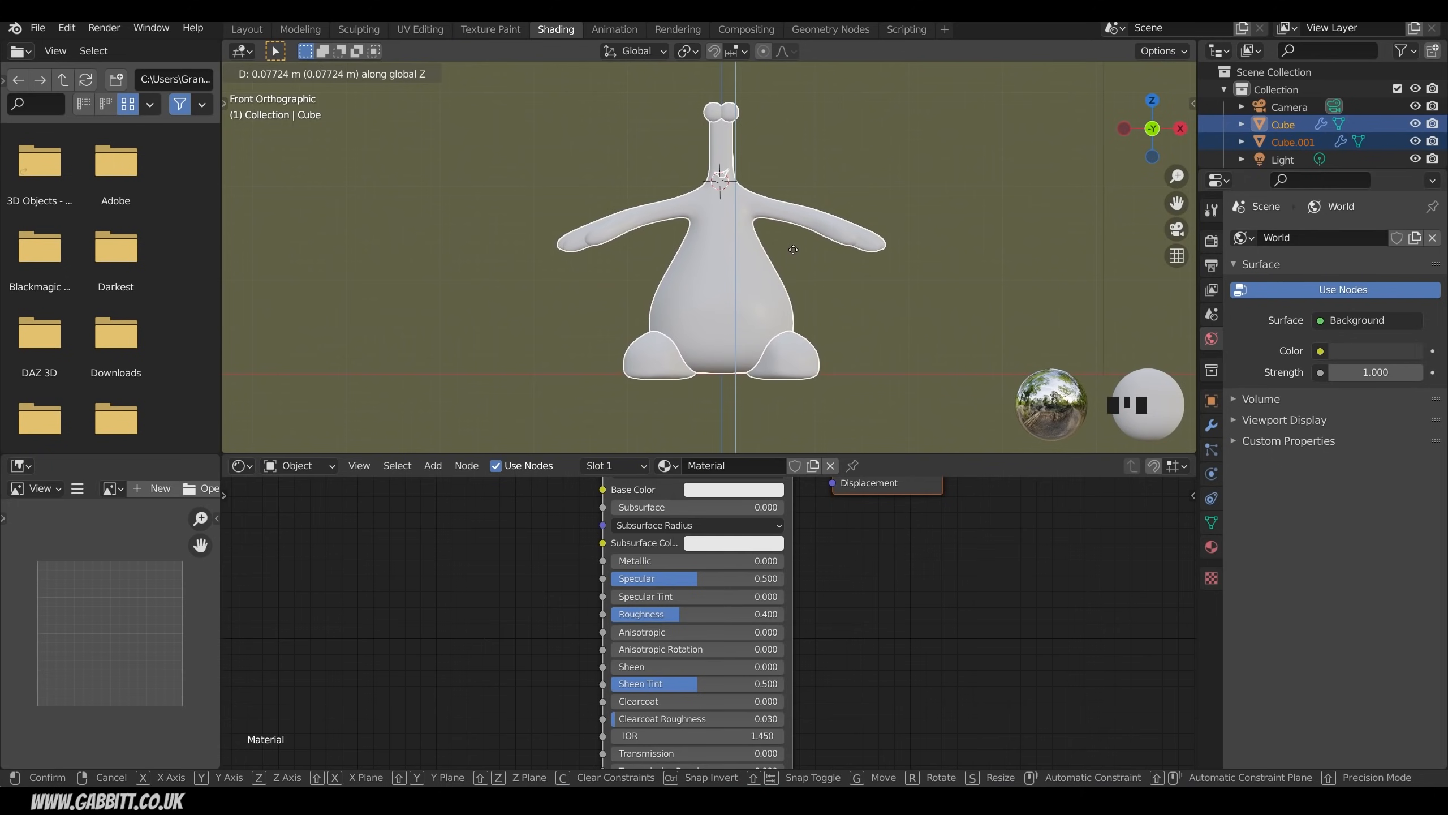
left_click(794, 249)
Step: Give the mouth a new material with a black base color and a roughness of 1.000
middle_click_drag(793, 249, 698, 211)
scroll(747, 270, "up", 5)
left_click(697, 210)
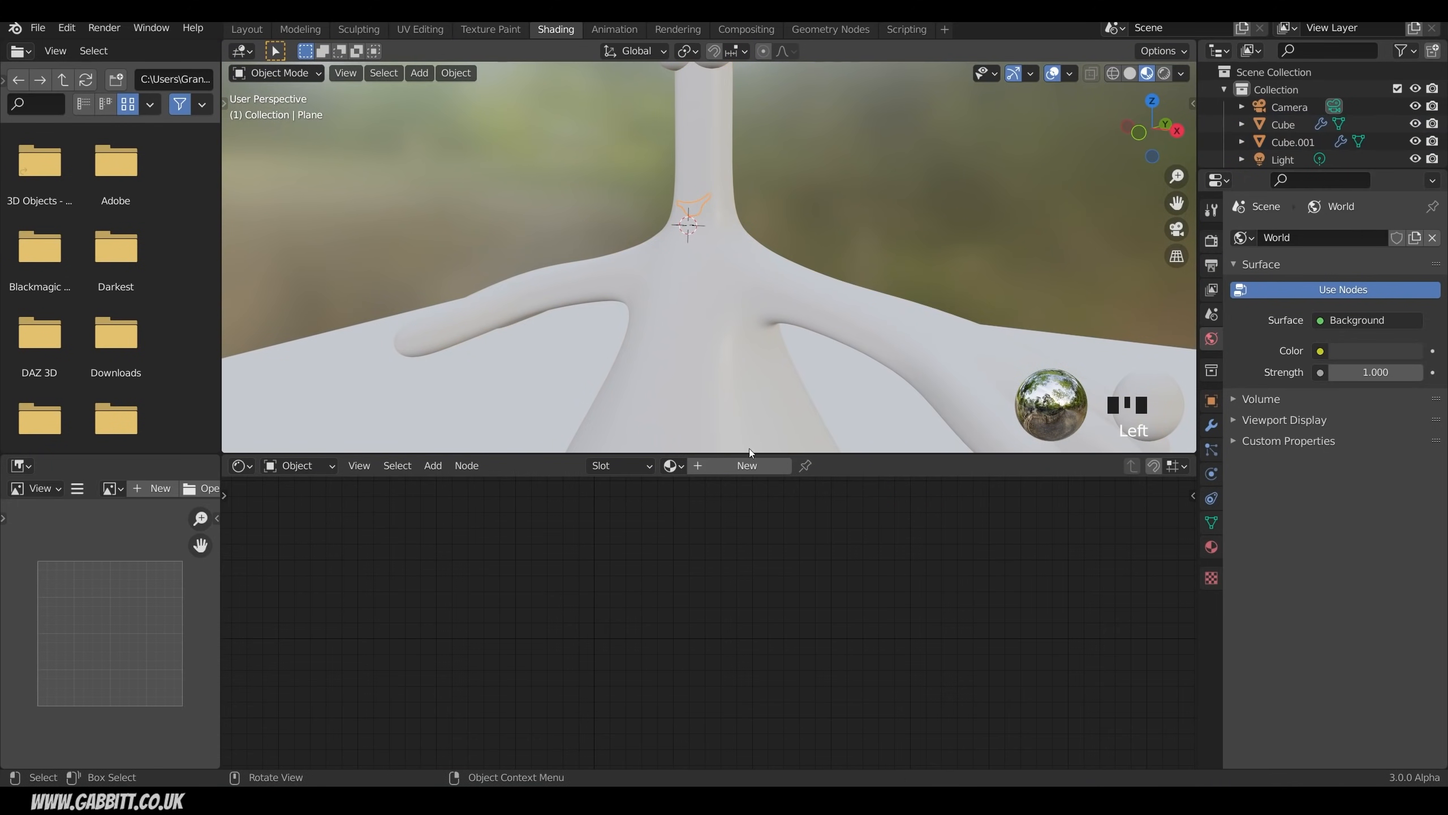
left_click(743, 464)
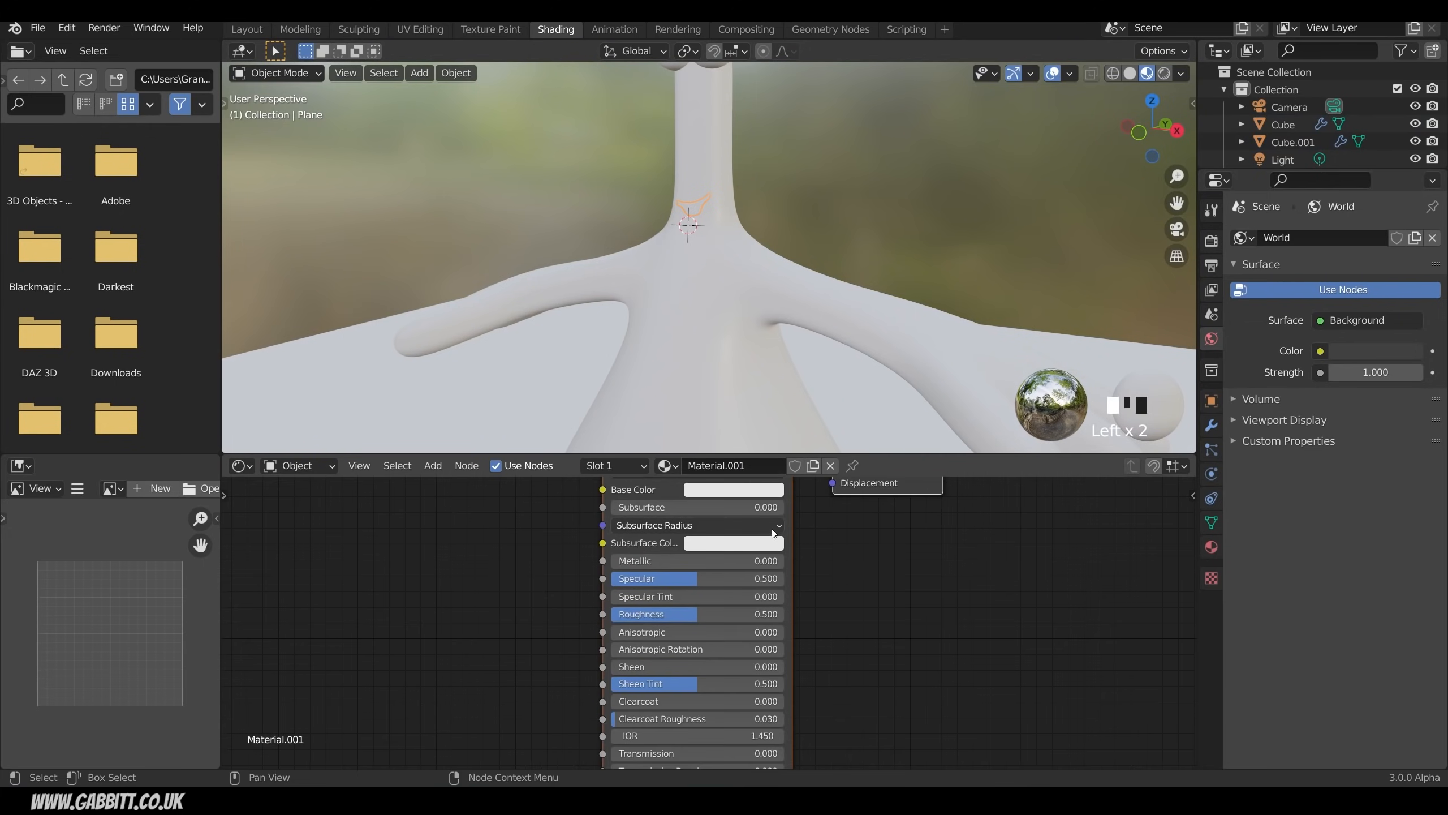
middle_click_drag(774, 533, 758, 622)
left_click(722, 572)
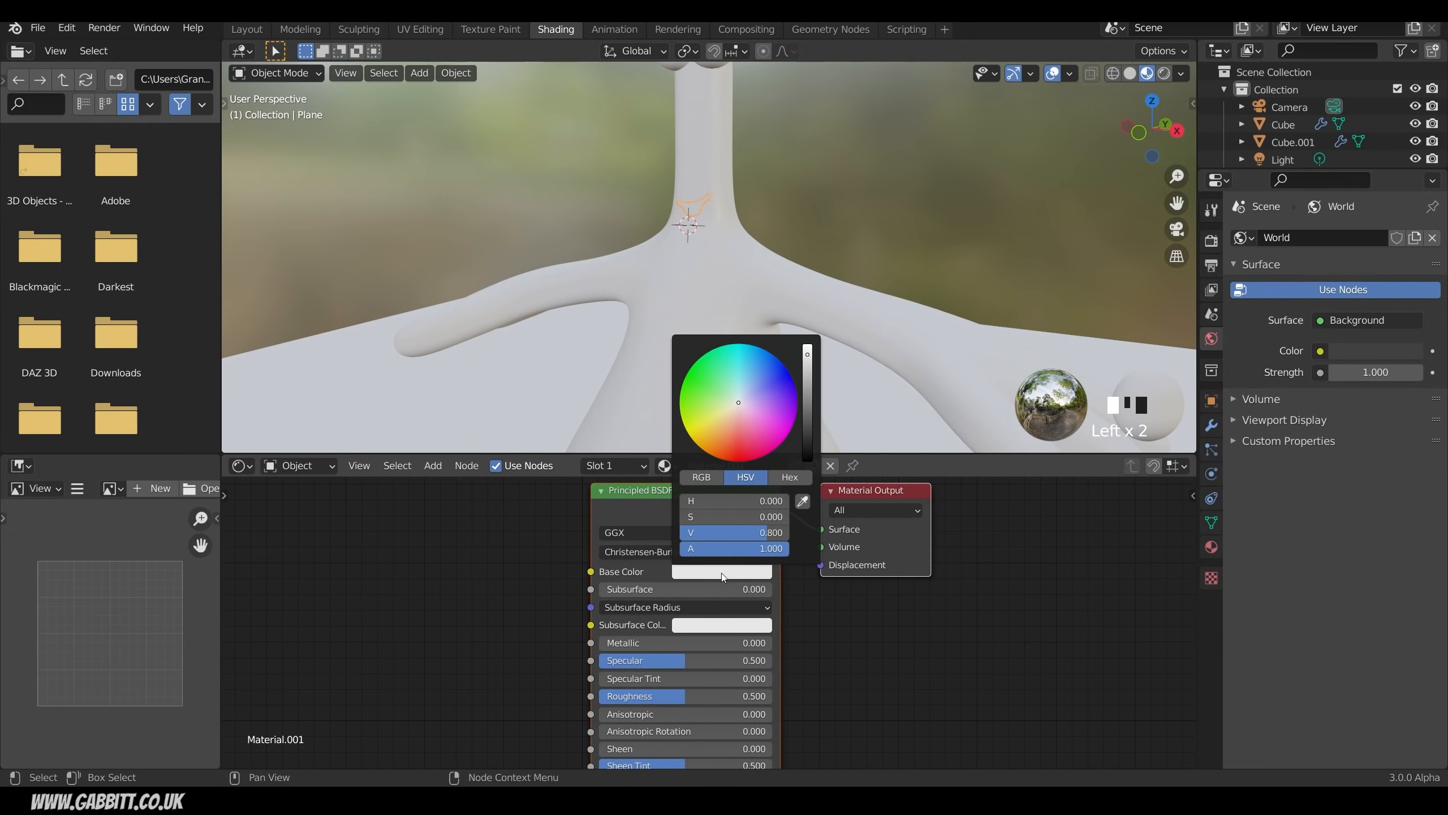
left_click_drag(808, 367, 808, 459)
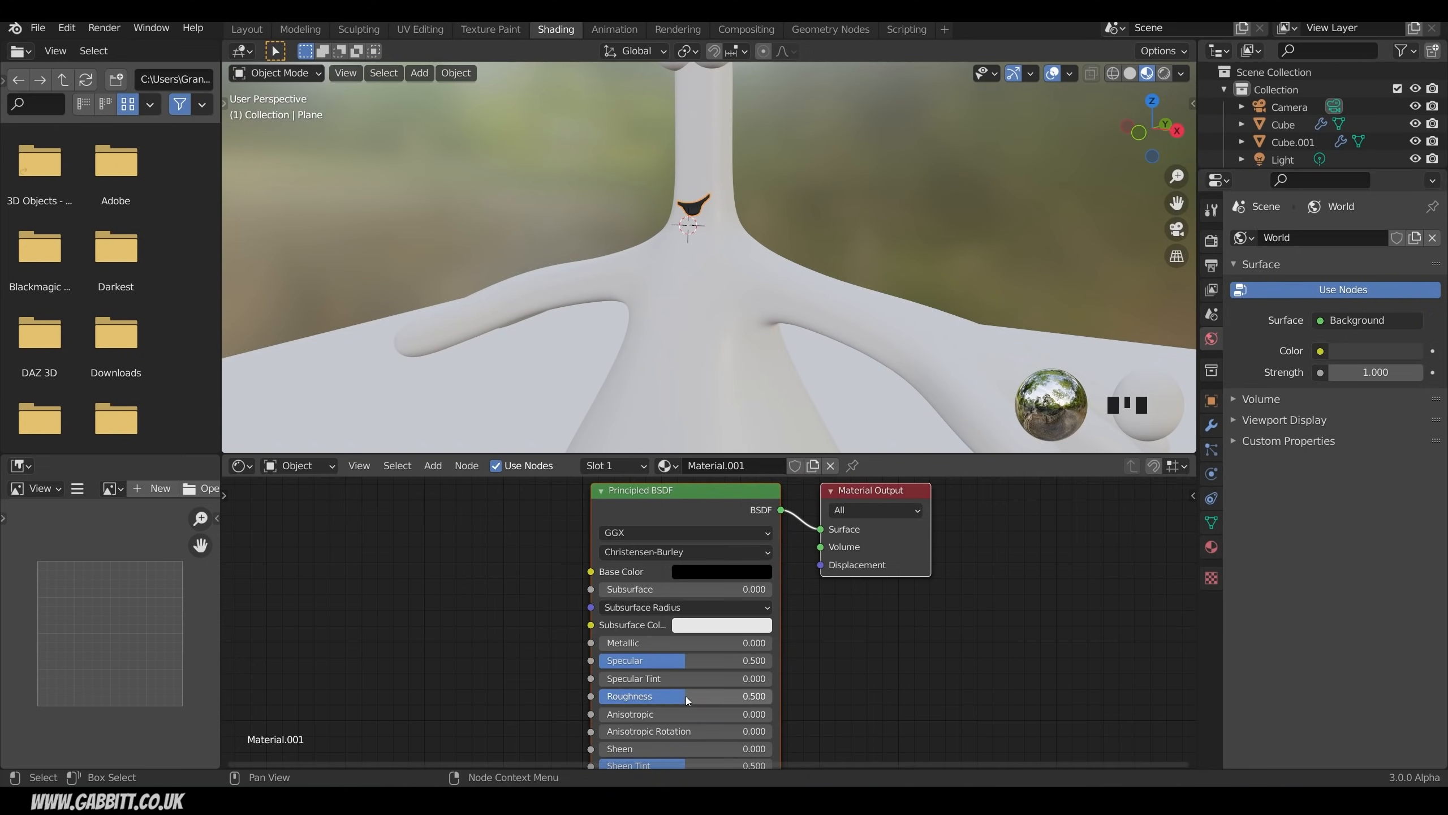
middle_click_drag(701, 369, 733, 329)
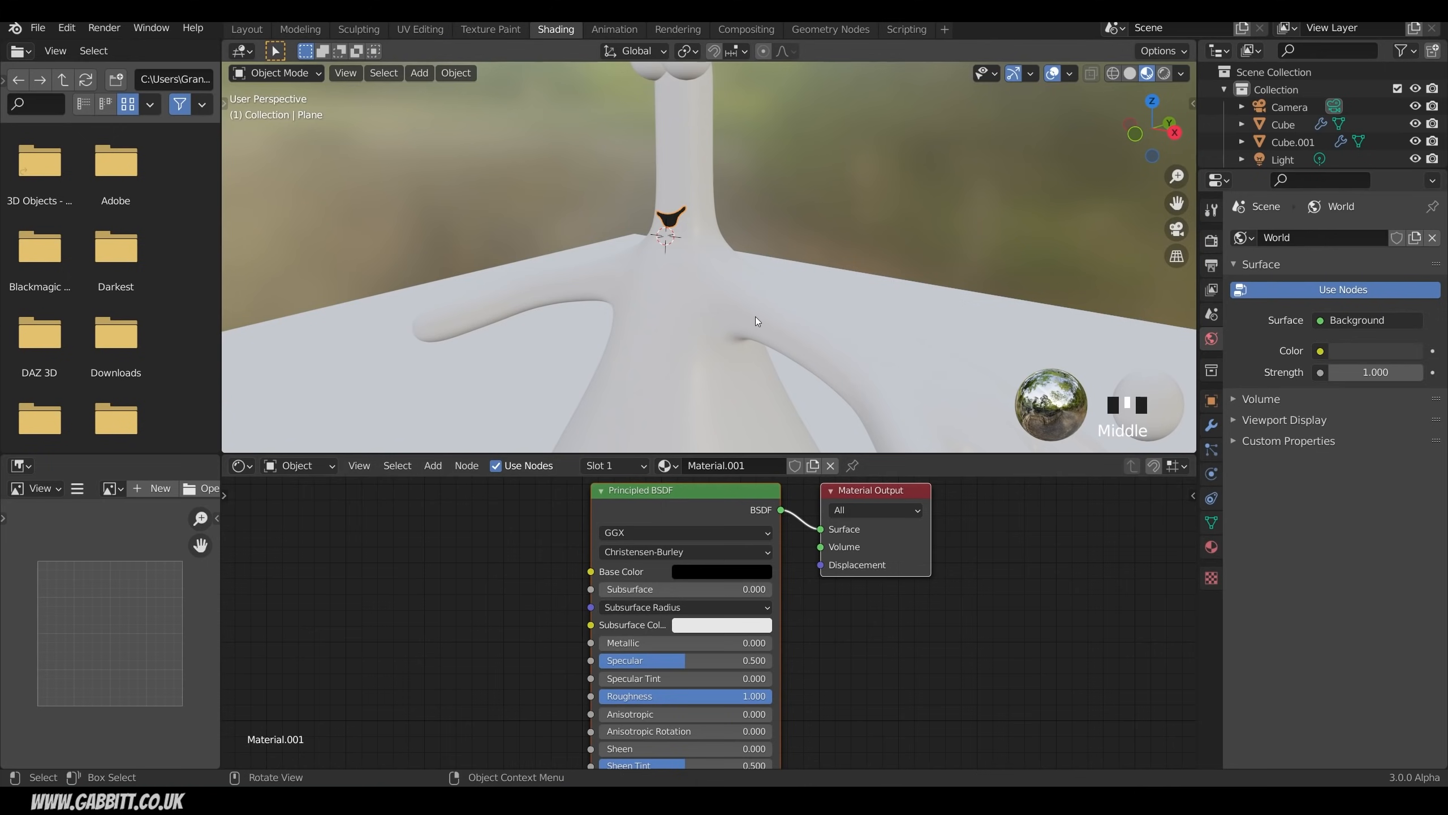
Step: Give the body a separate material with a turquoise base color (H 0.518, S 0.836, V 0.800) and a roughness of about 0.66
scroll(755, 317, "down", 4)
left_click(738, 267)
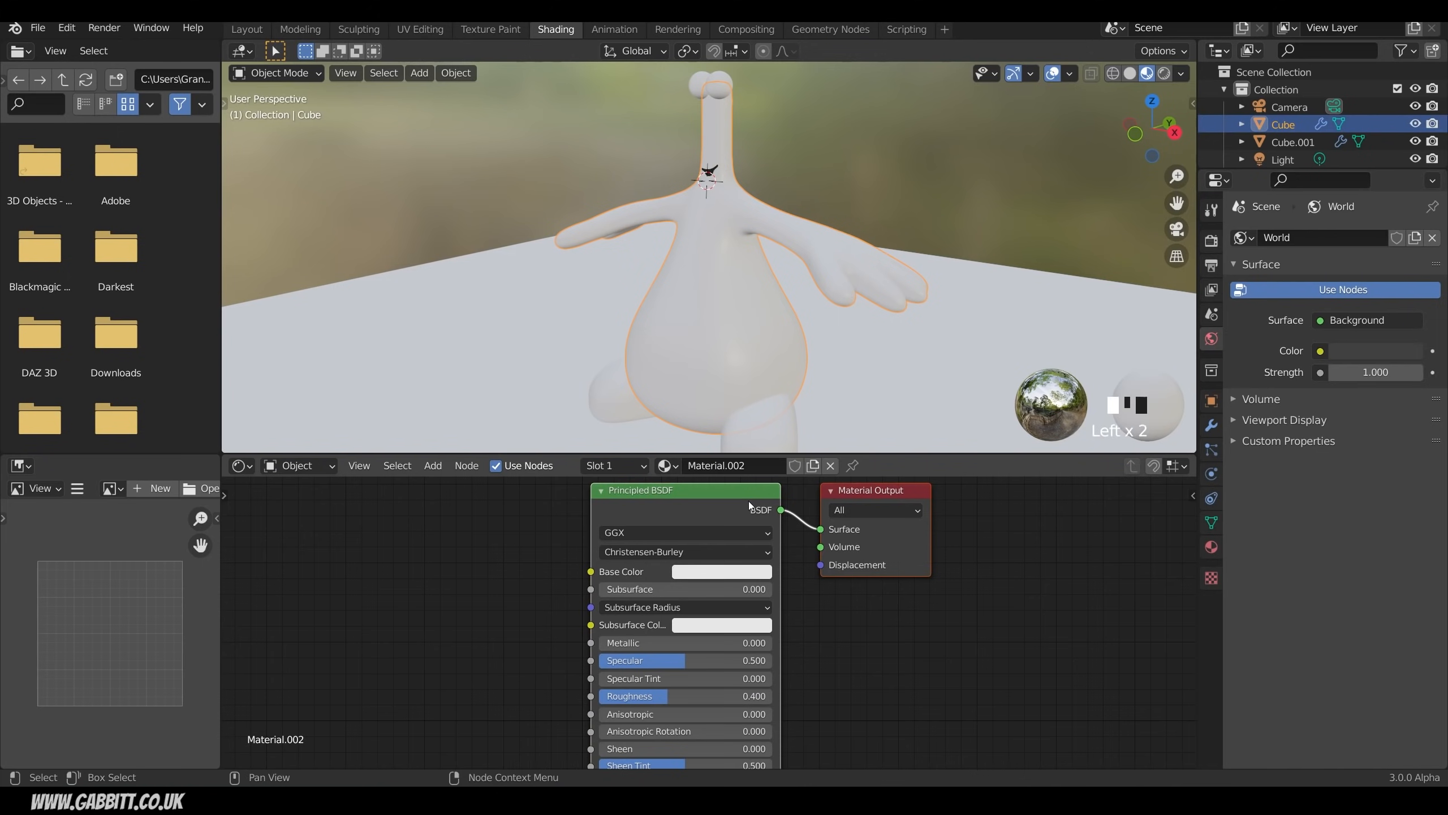
left_click(735, 571)
left_click_drag(756, 424, 749, 362)
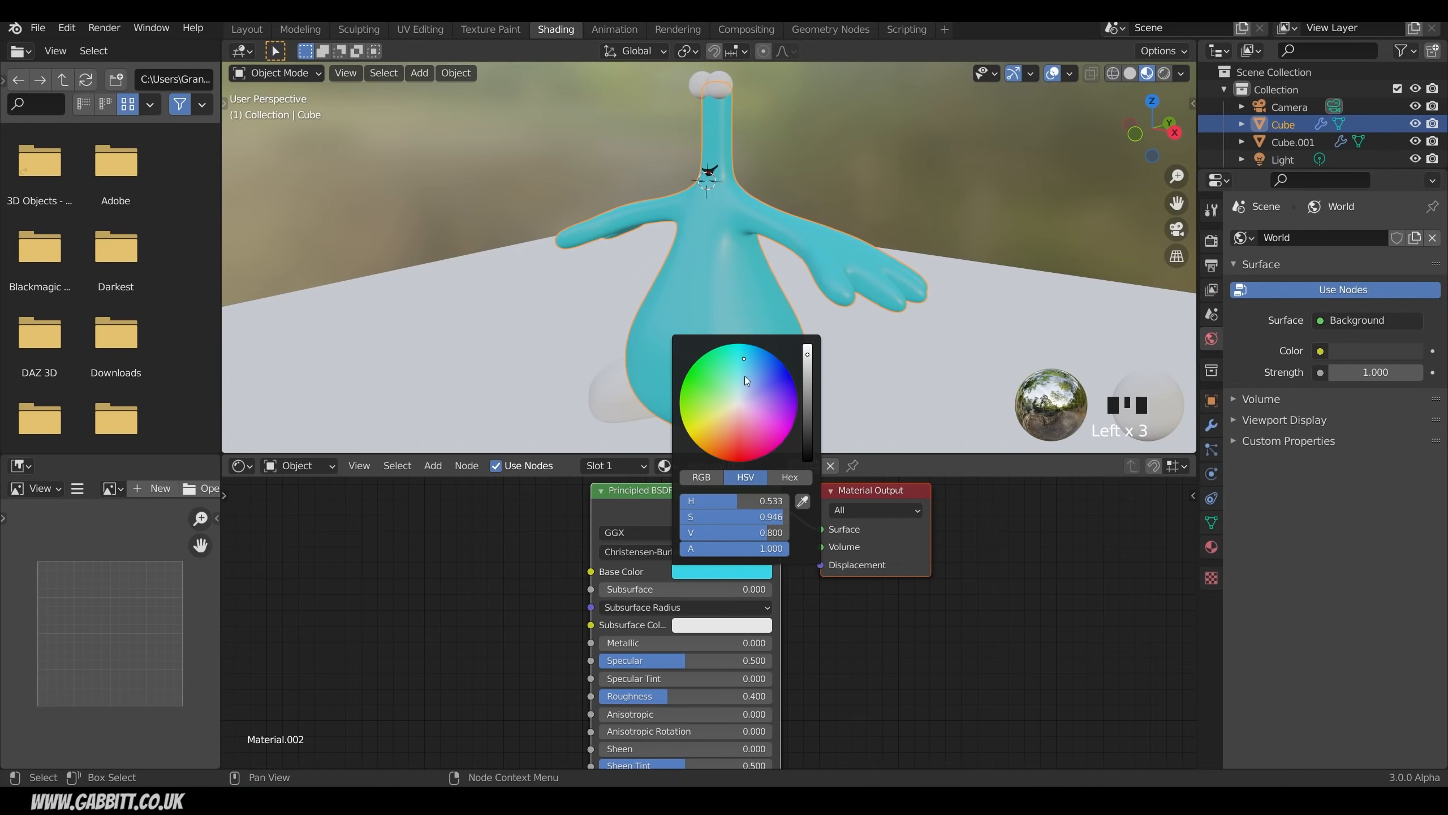
left_click_drag(747, 382, 741, 382)
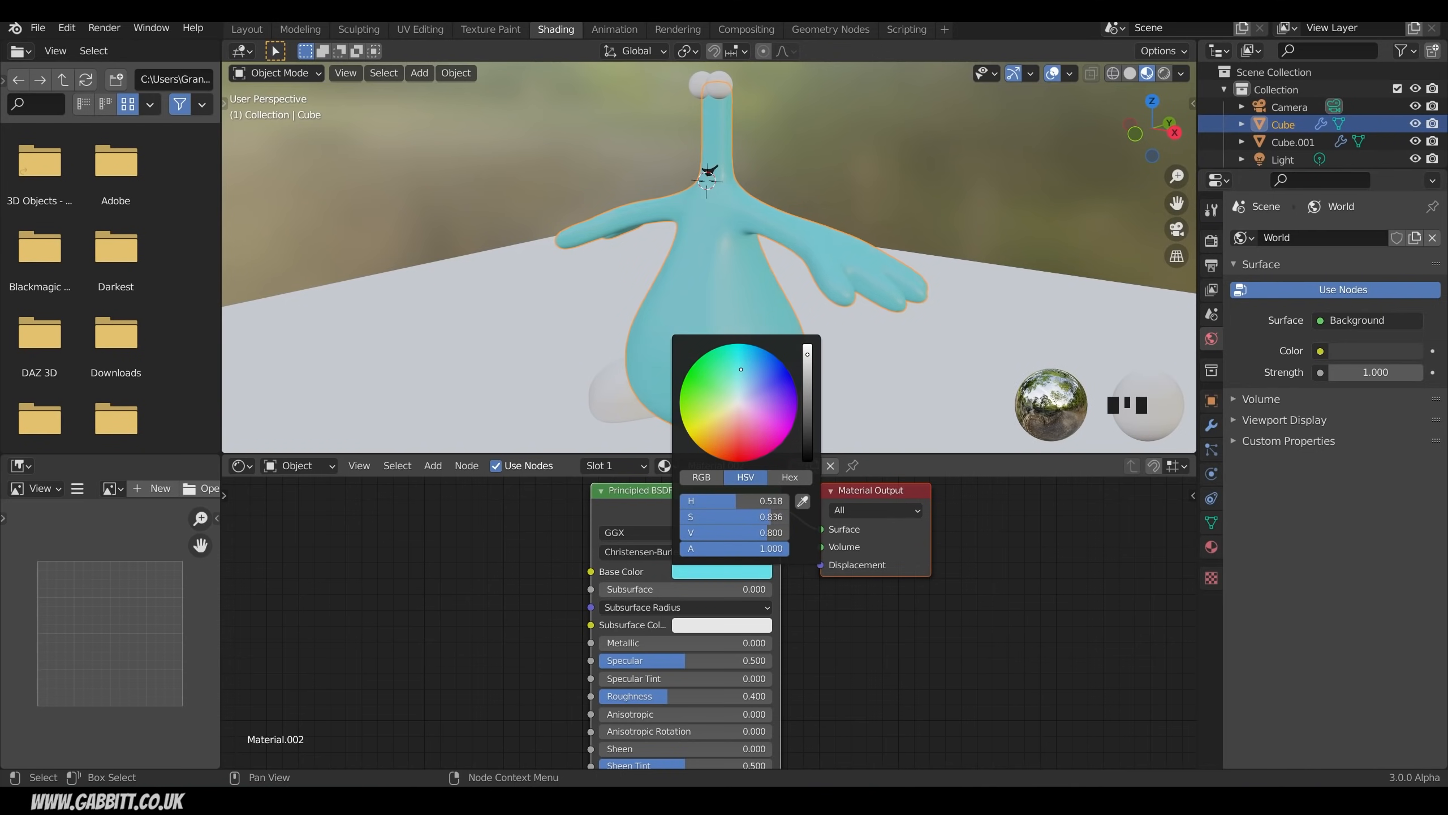
left_click_drag(684, 696, 693, 696)
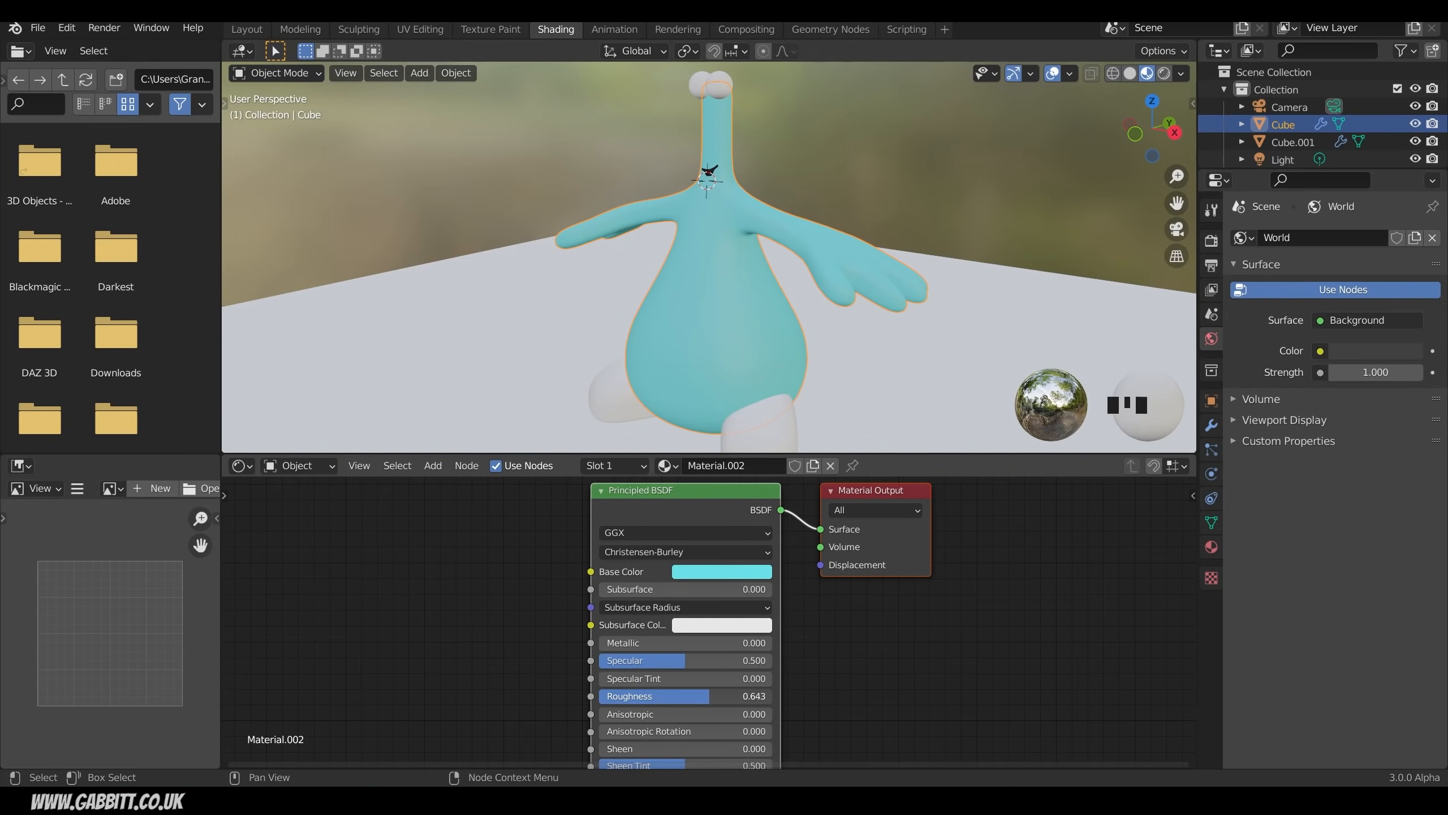
Step: Link the body's turquoise material to the feet, with the body as the active object
middle_click_drag(768, 322, 800, 423)
left_click(800, 423)
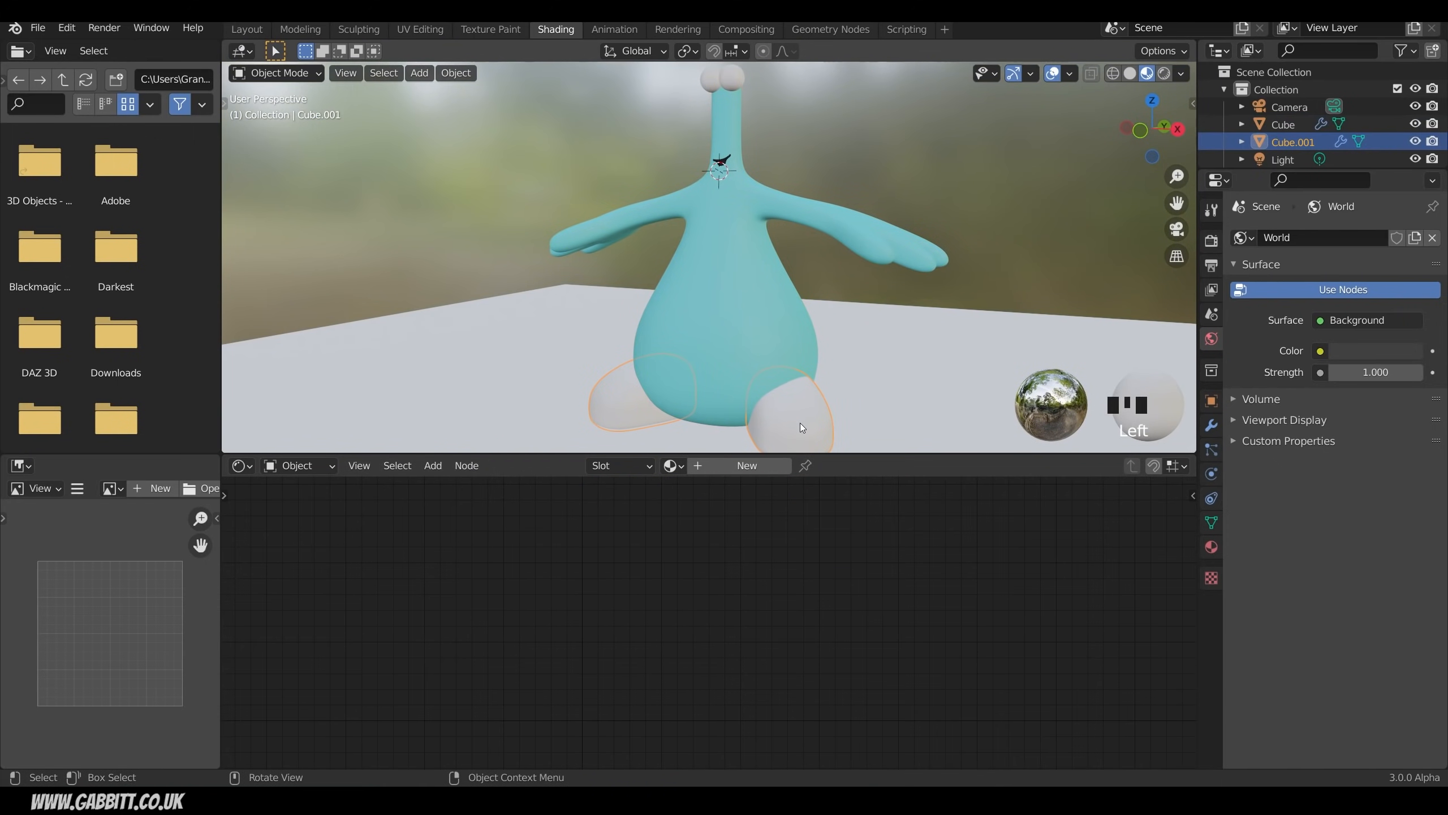
left_click(749, 264, "shift")
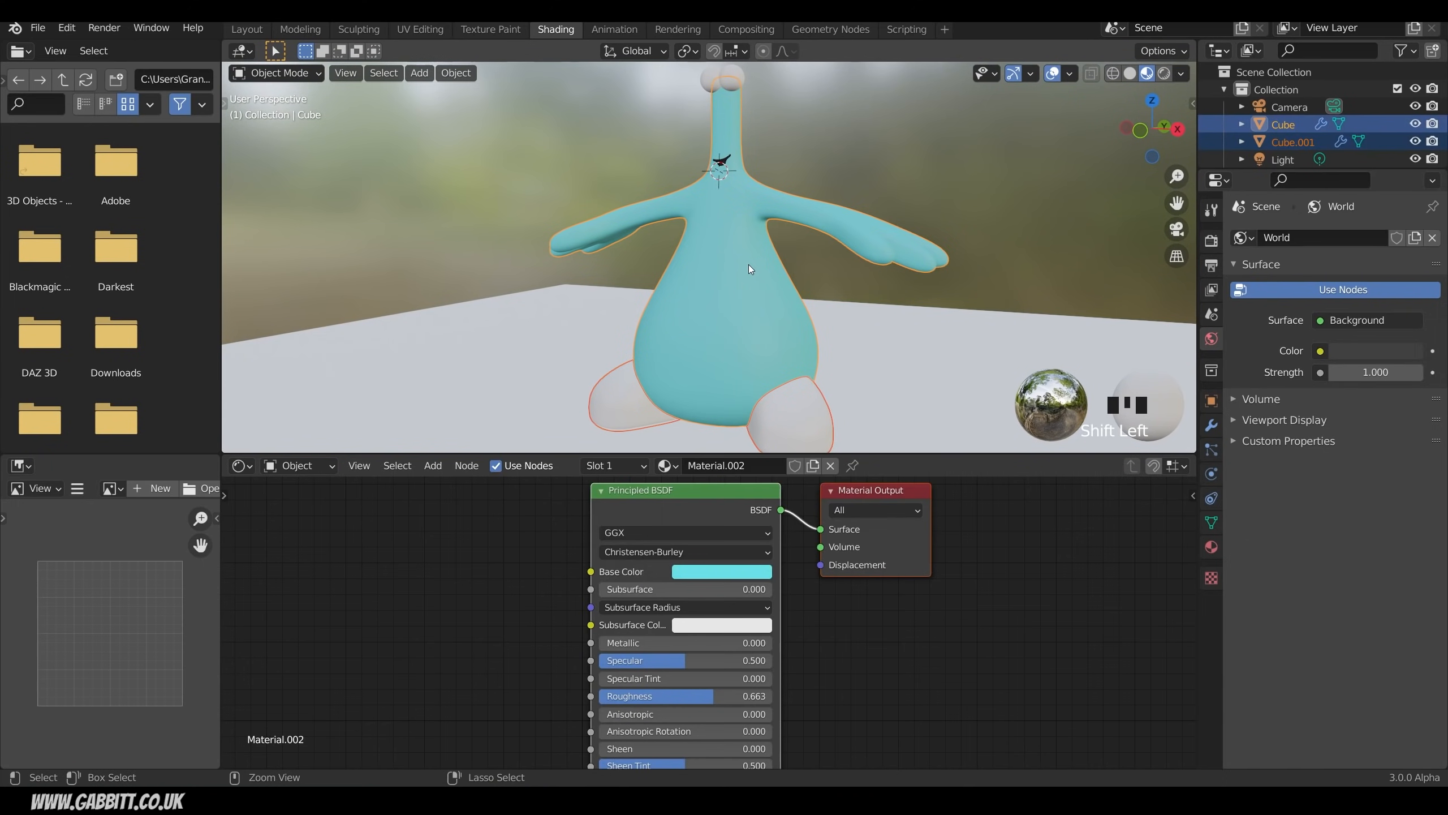
key("ctrl+l")
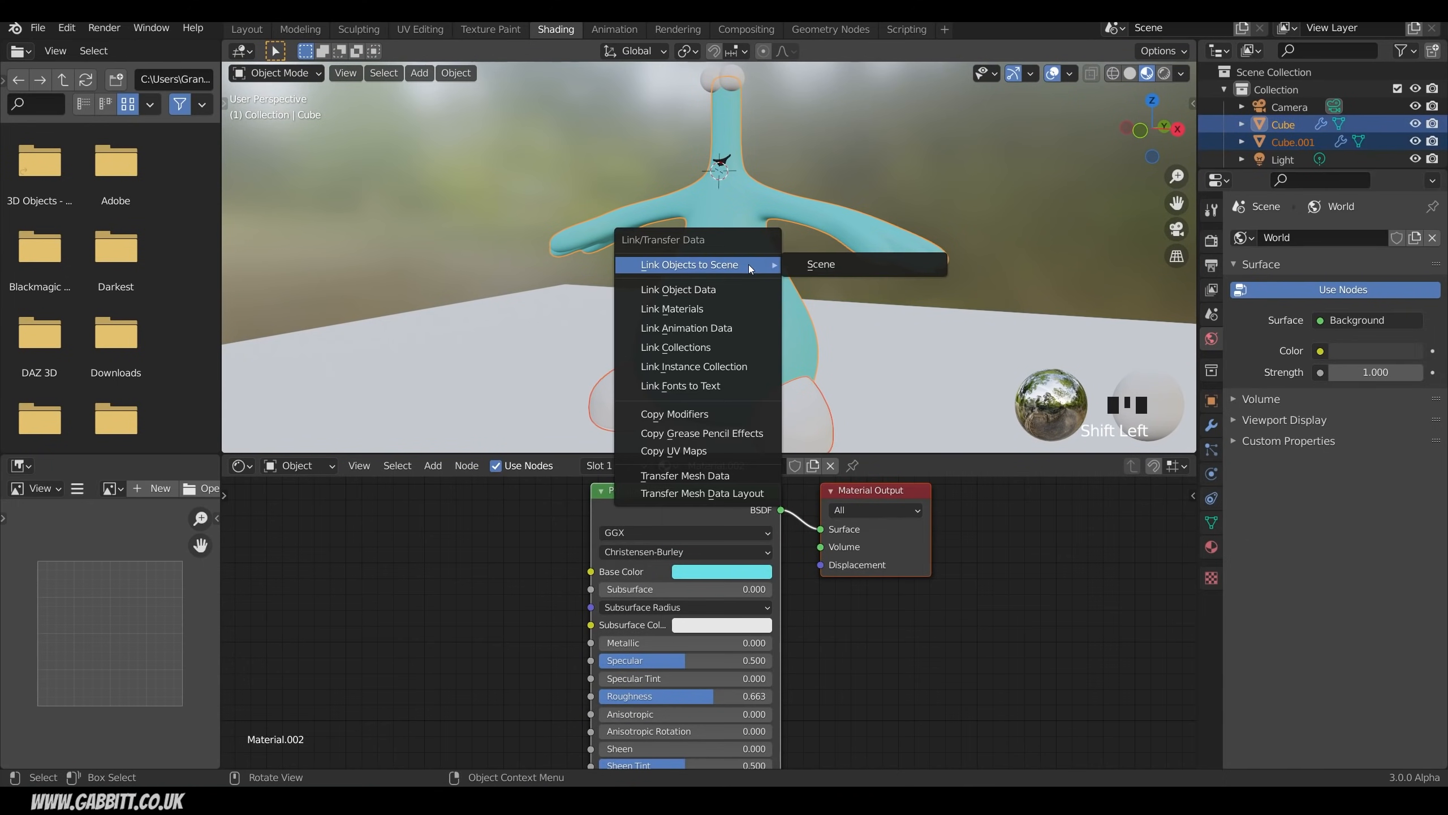
left_click(680, 313)
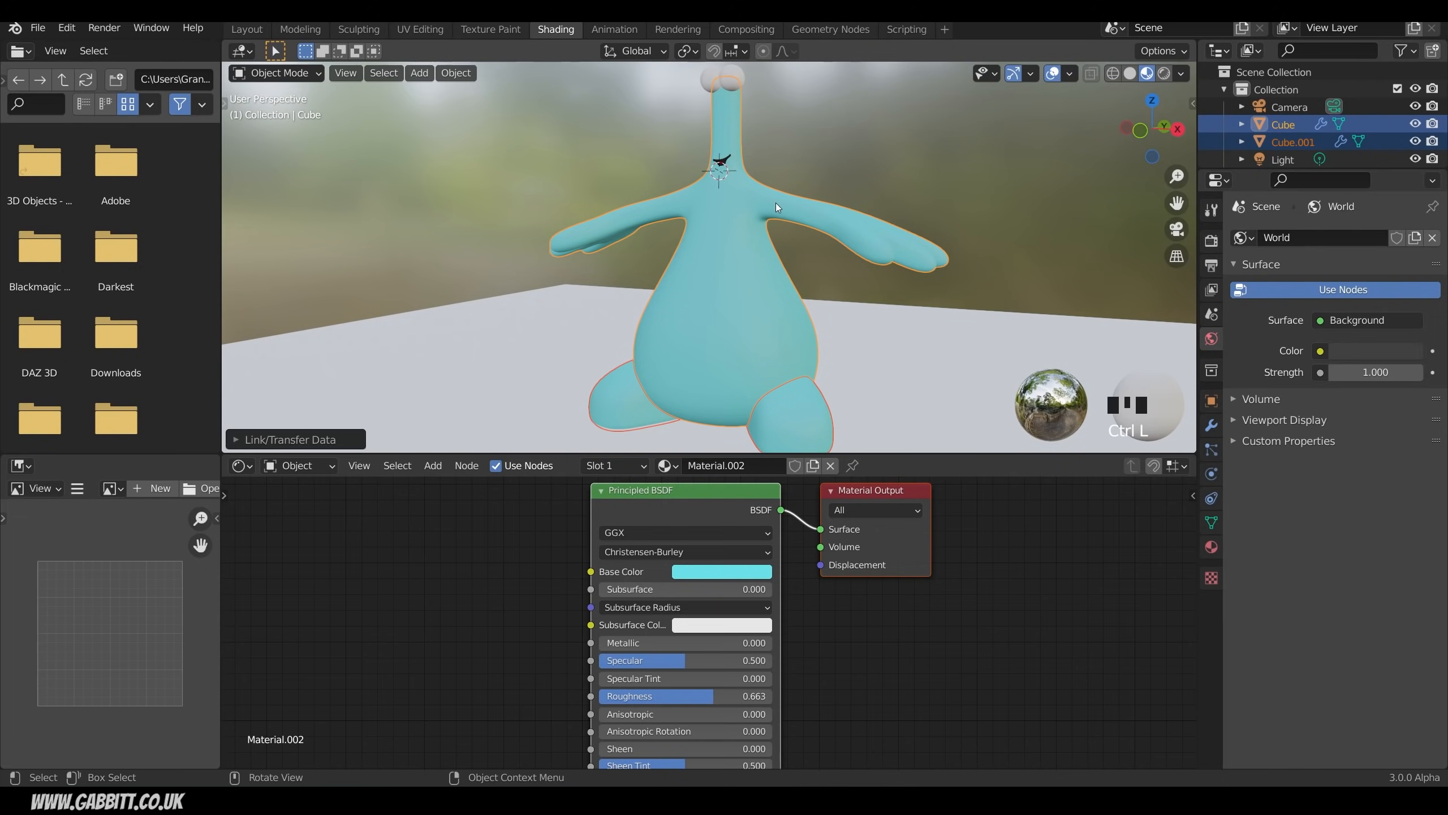
middle_click_drag(776, 202, 620, 347)
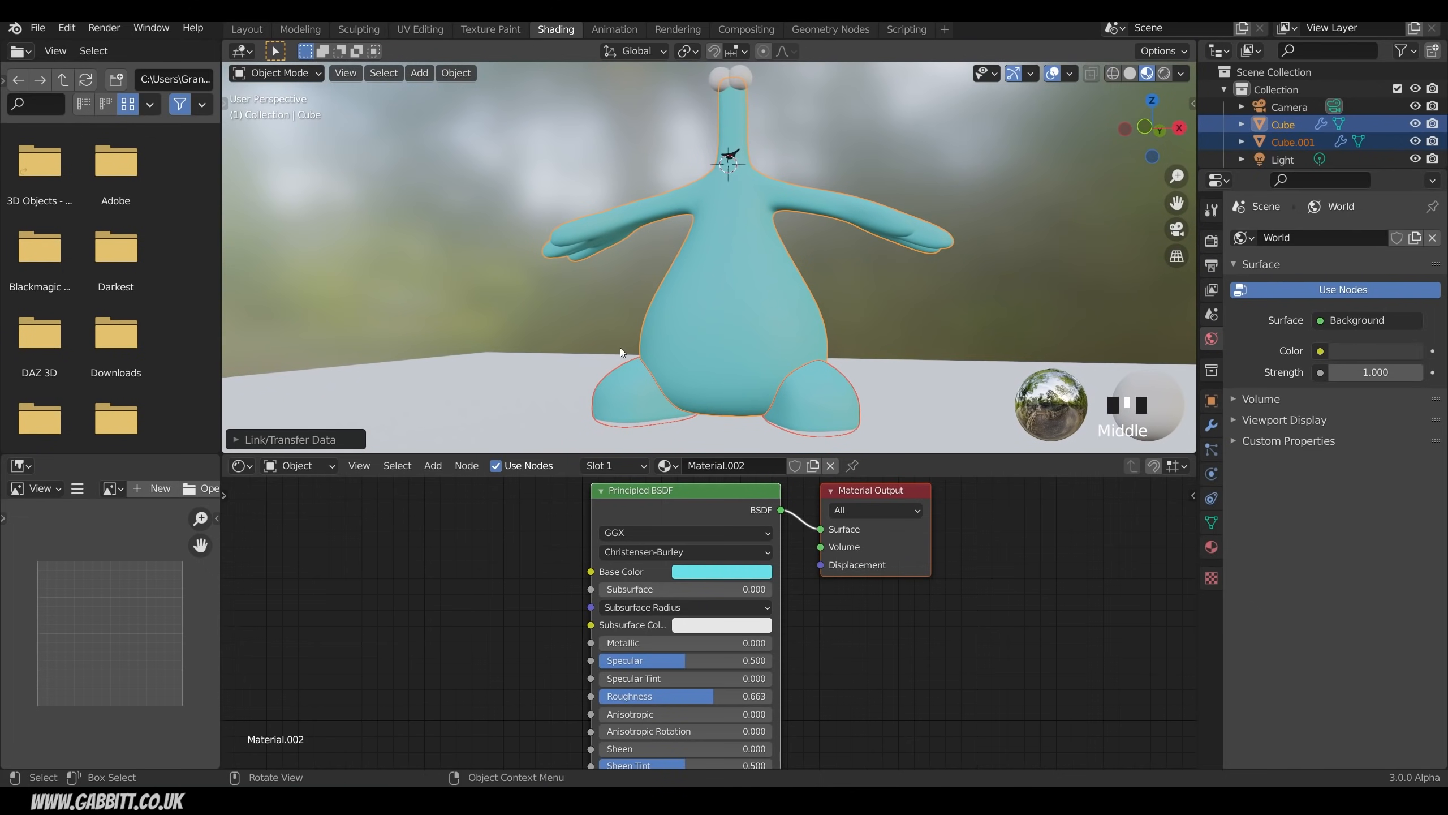
Step: Create a new material on the mirrored eye sphere
middle_click_drag(737, 360, 761, 177)
left_click(762, 174)
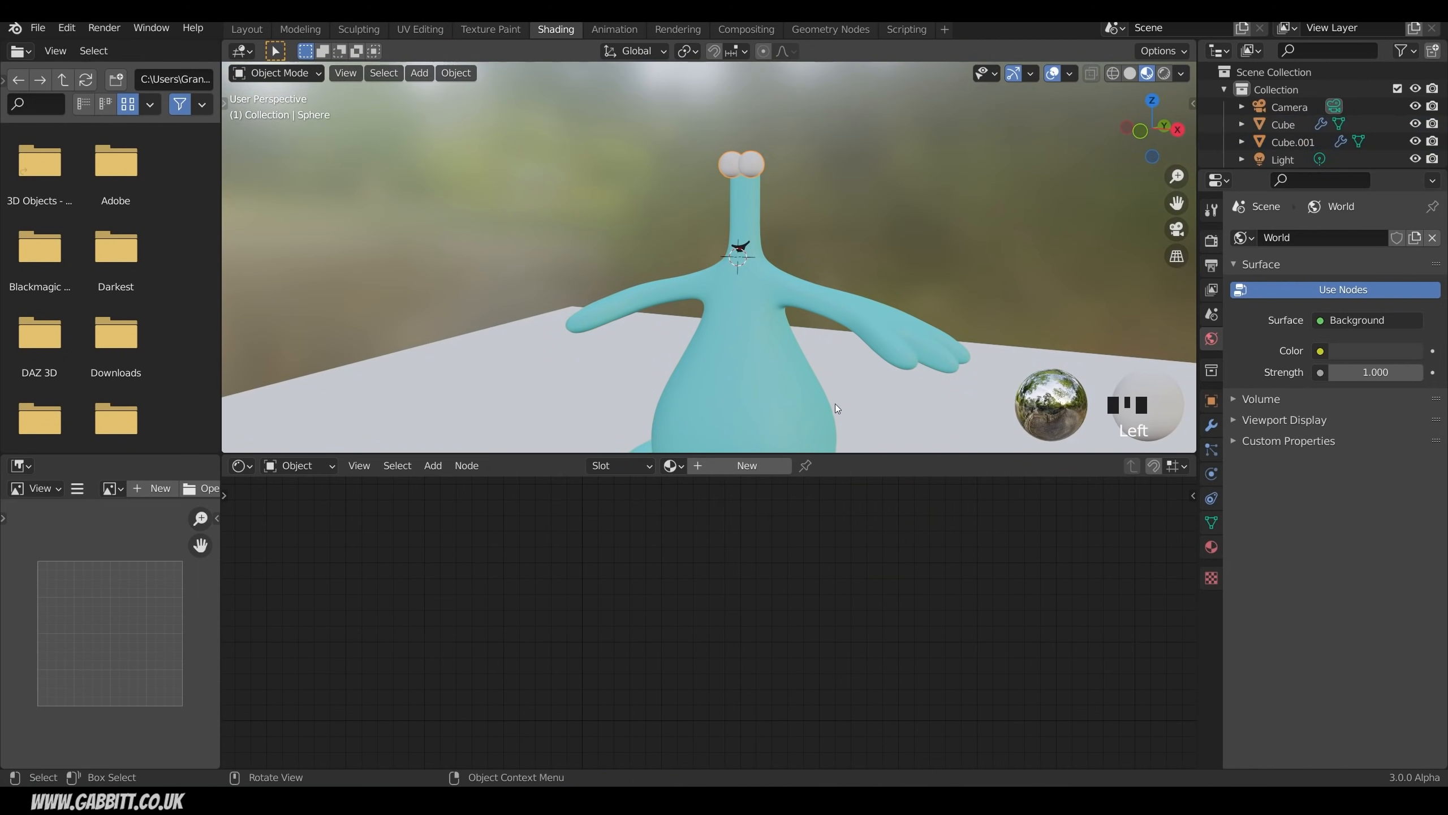
left_click(767, 465)
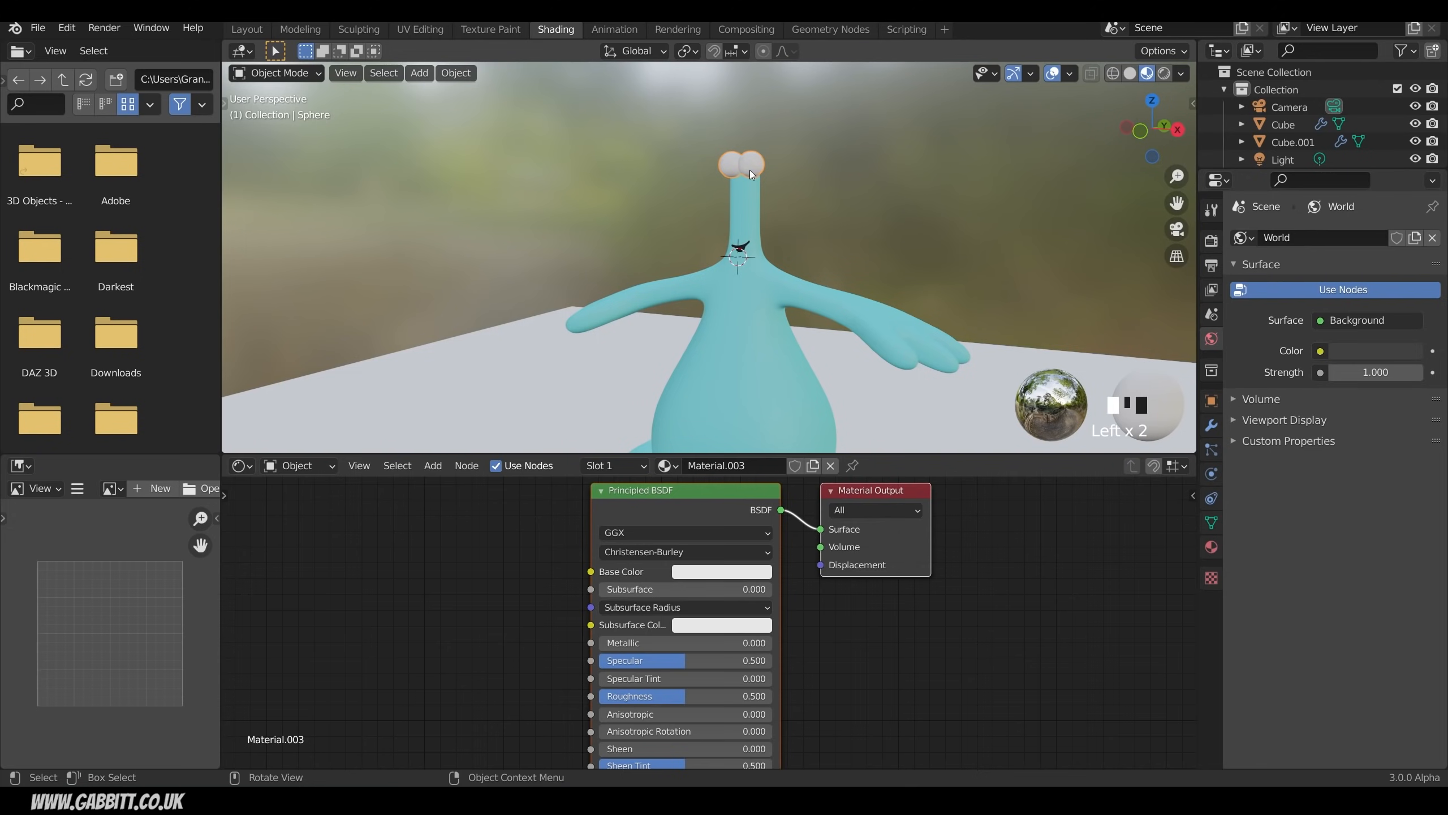
Step: In Edit Mode with face selection, select the circle of faces around the eye sphere's front pole as the pupil
key("KP_Decimal")
middle_click_drag(756, 207, 794, 256)
key("Tab")
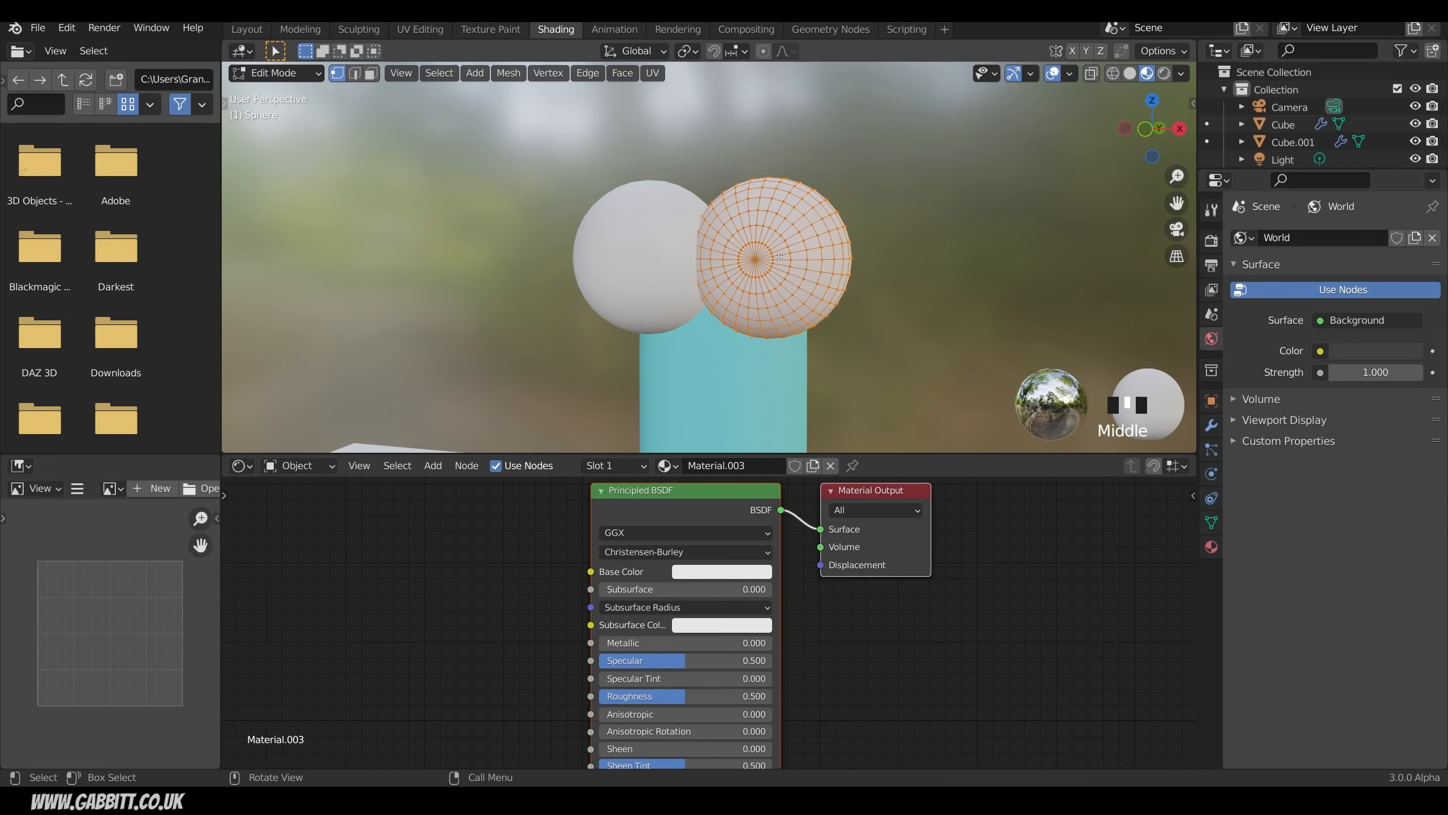
key("alt+a")
key("3")
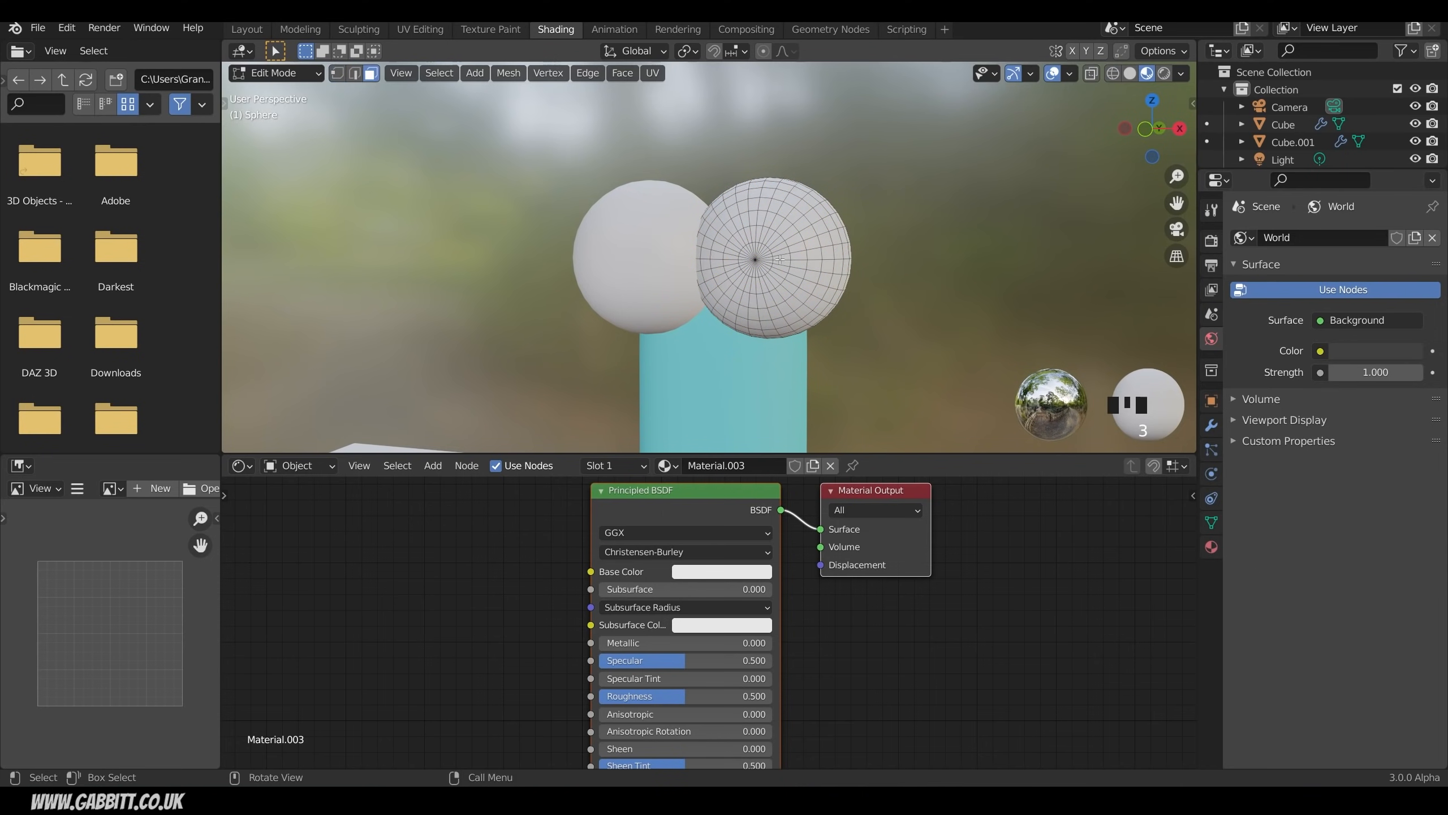
middle_click_drag(780, 259, 773, 231)
key("ctrl+z")
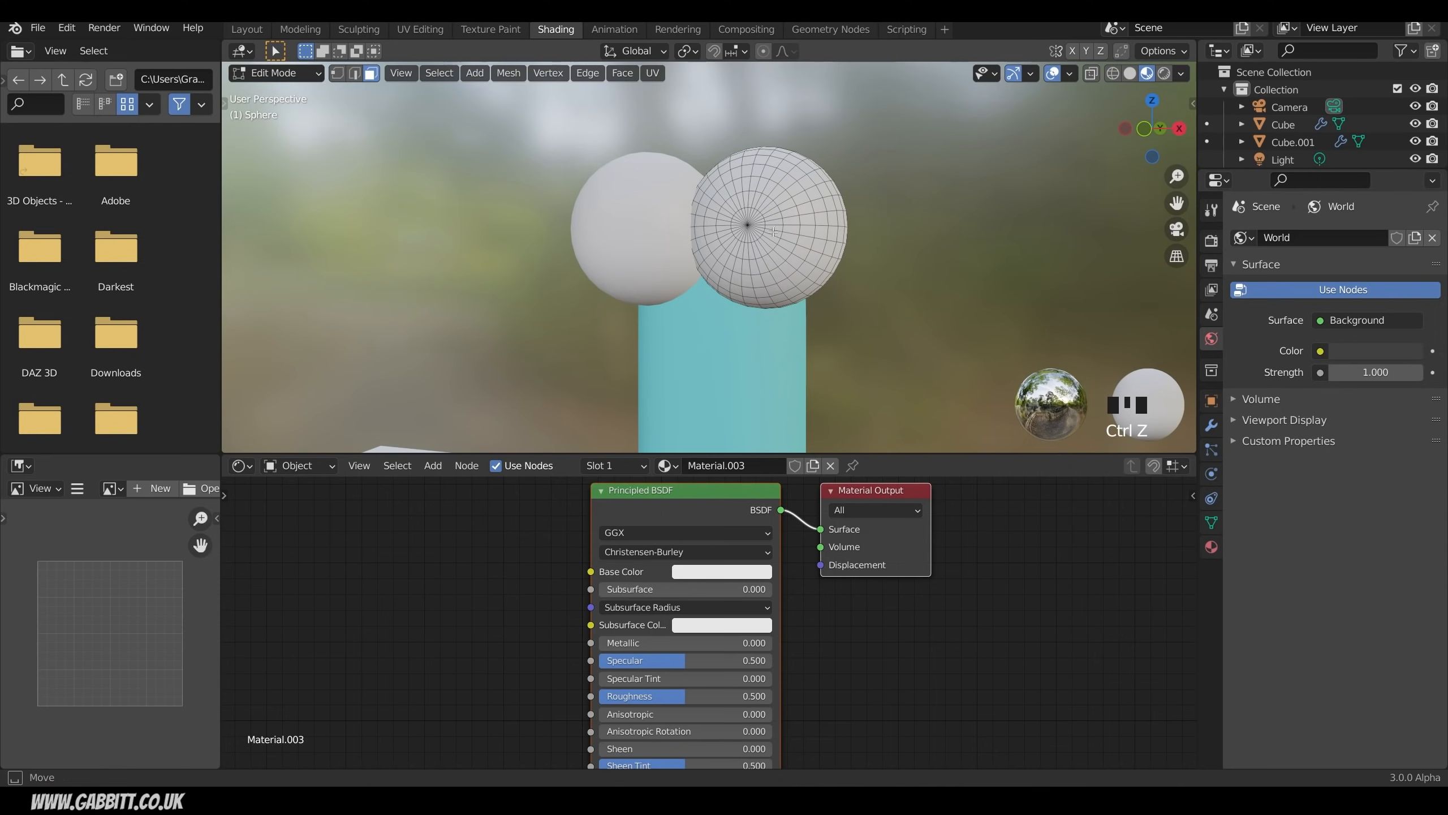
mouse_move(752, 246)
right_mouse_down("ctrl")
mouse_move(731, 243)
mouse_move(725, 211)
mouse_move(767, 200)
right_mouse_up("ctrl")
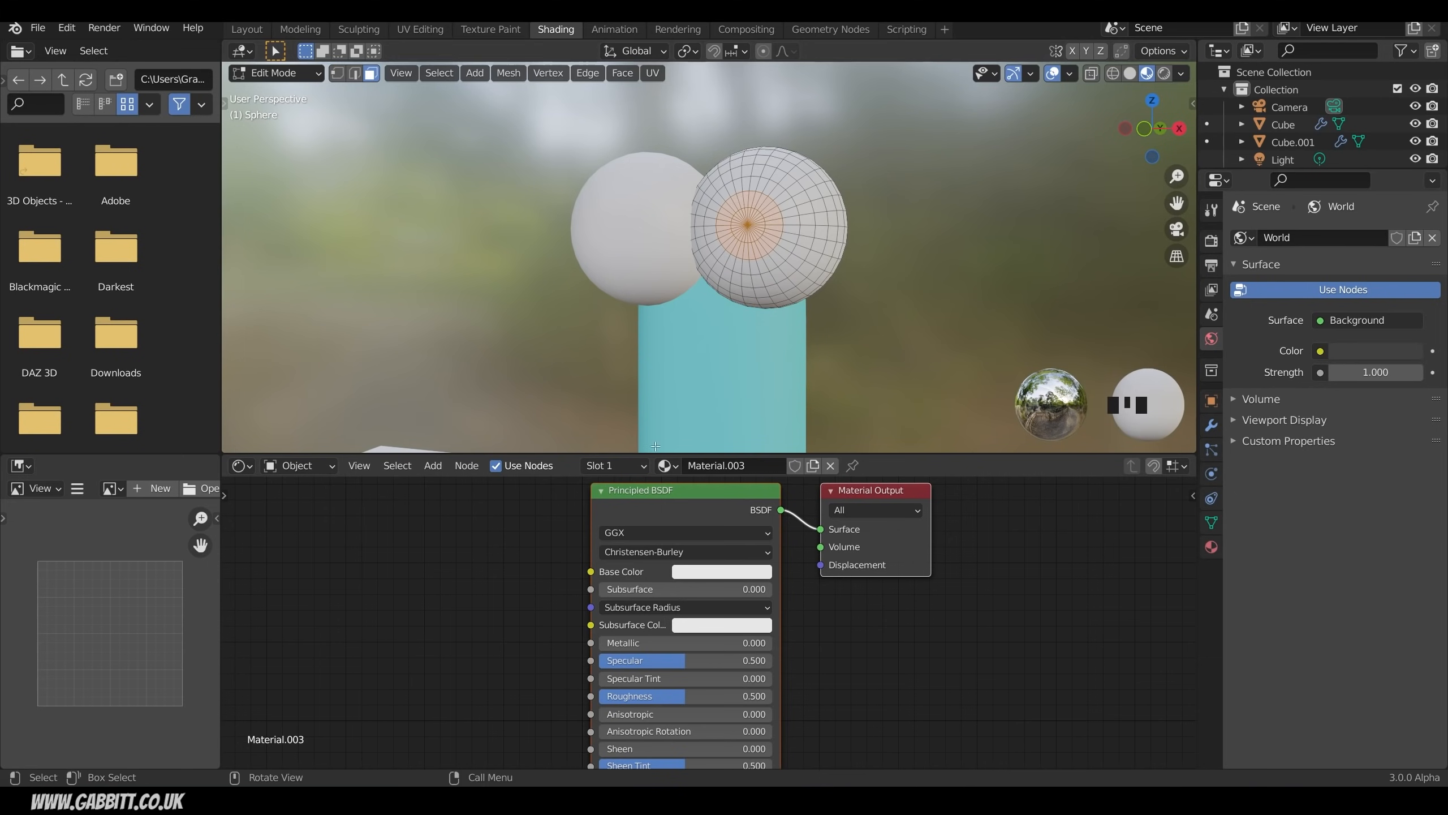
Step: Add a second material slot to the eye, assign it to the selected pupil faces, and create a new material in it
left_click(643, 465)
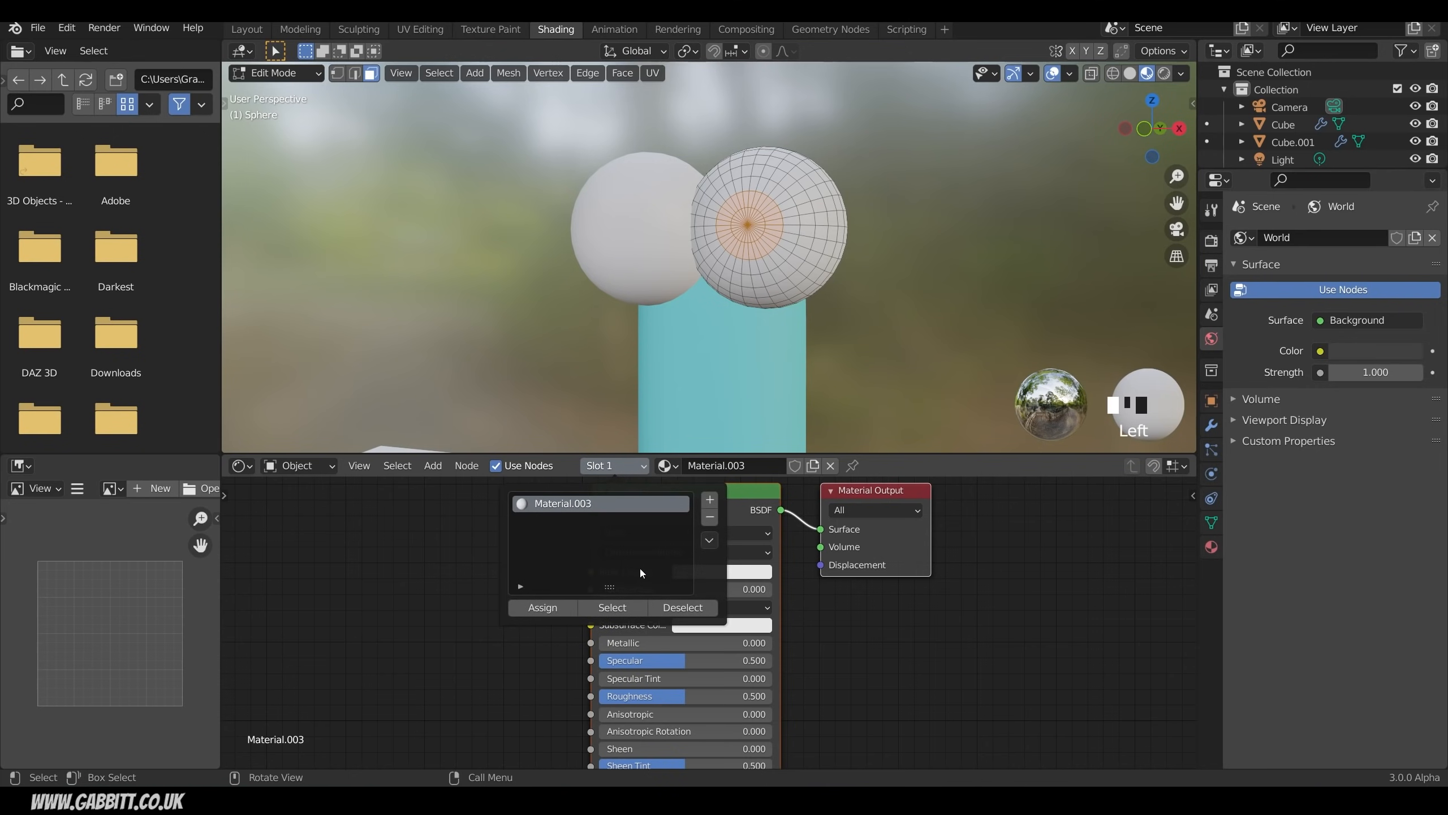
left_click(708, 507)
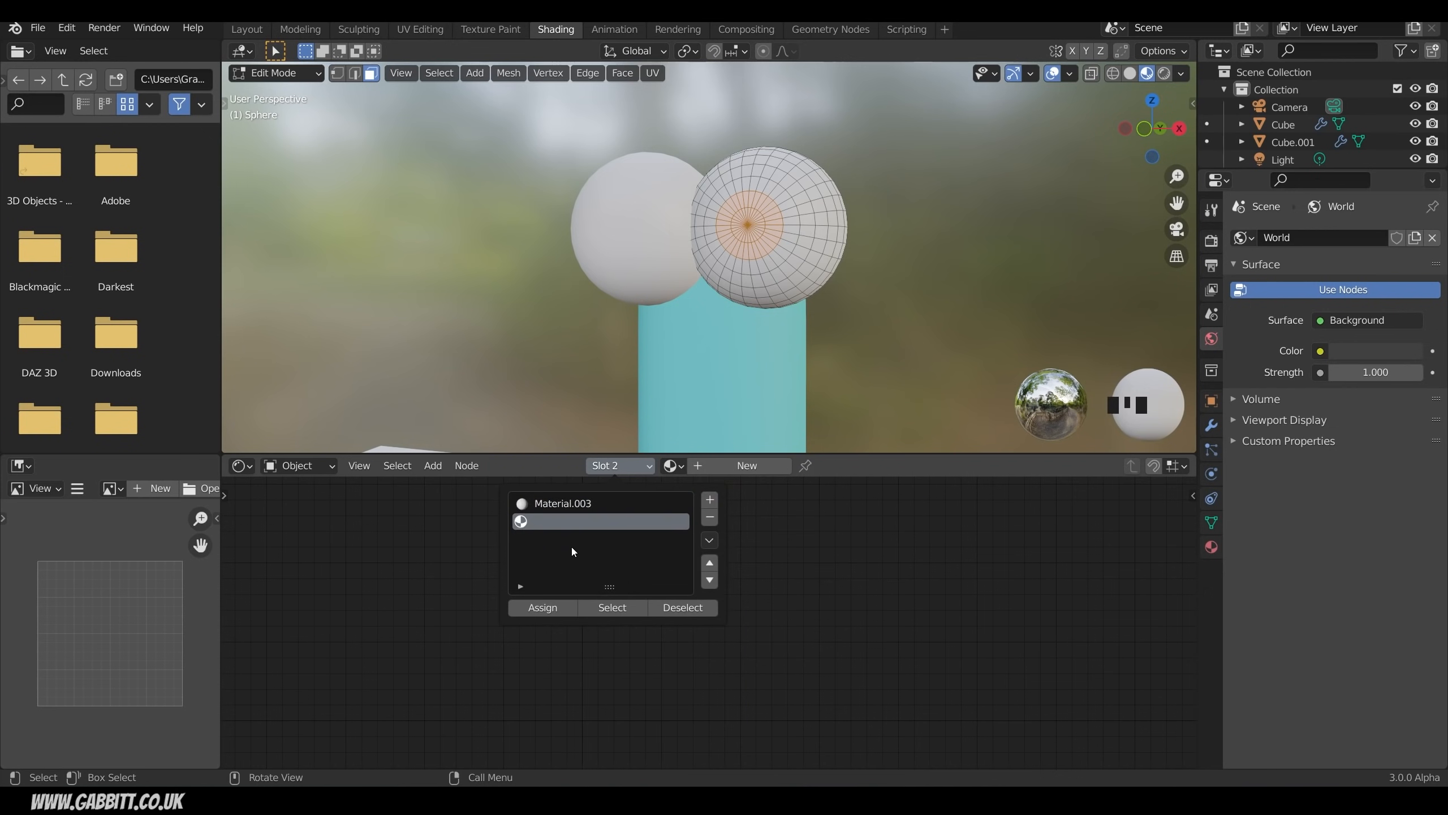
left_click(556, 608)
left_click(724, 467)
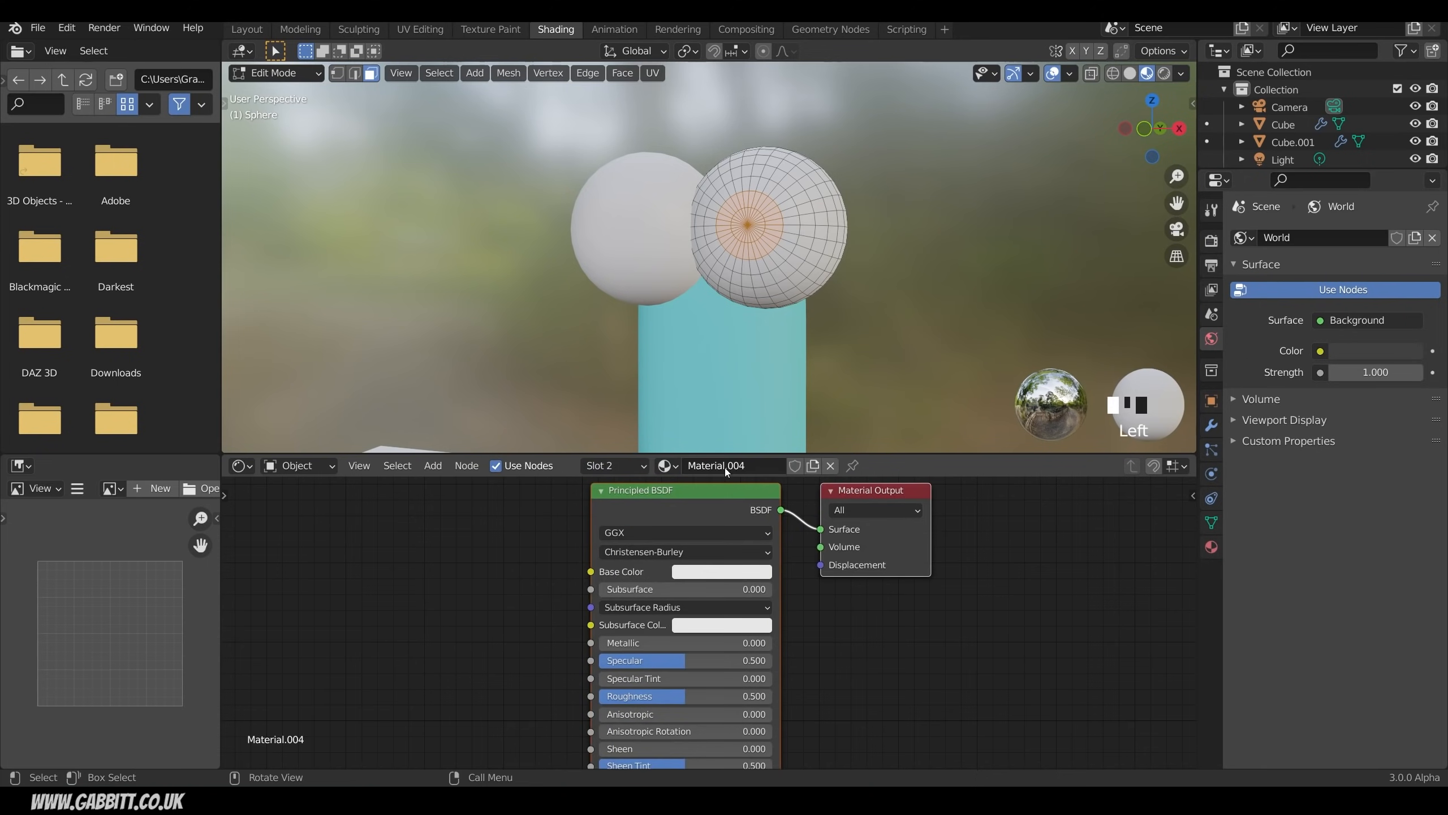
Step: Set the pupil material's base color to black and its roughness to 0.000
left_click(719, 571)
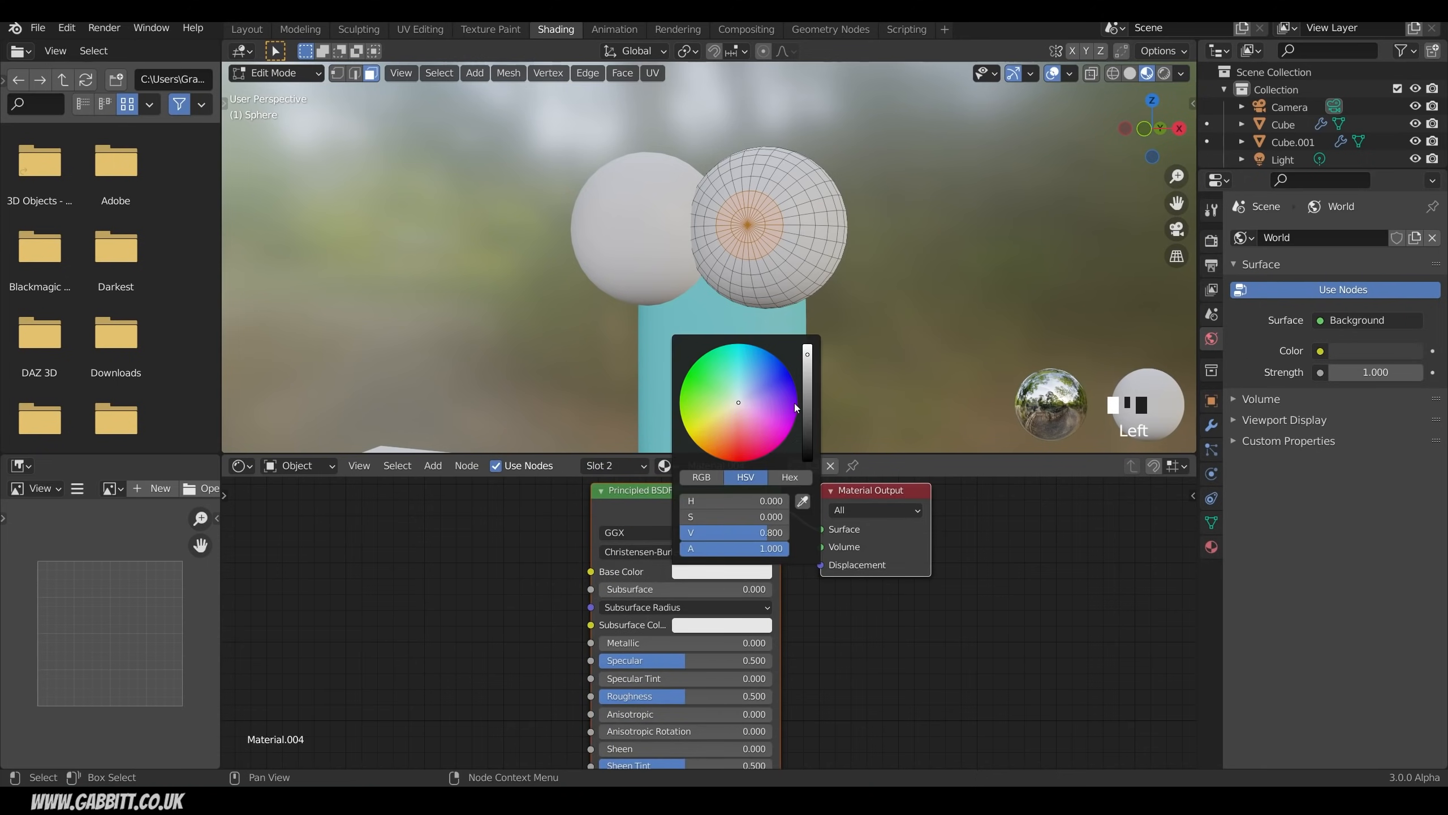
left_click(807, 456)
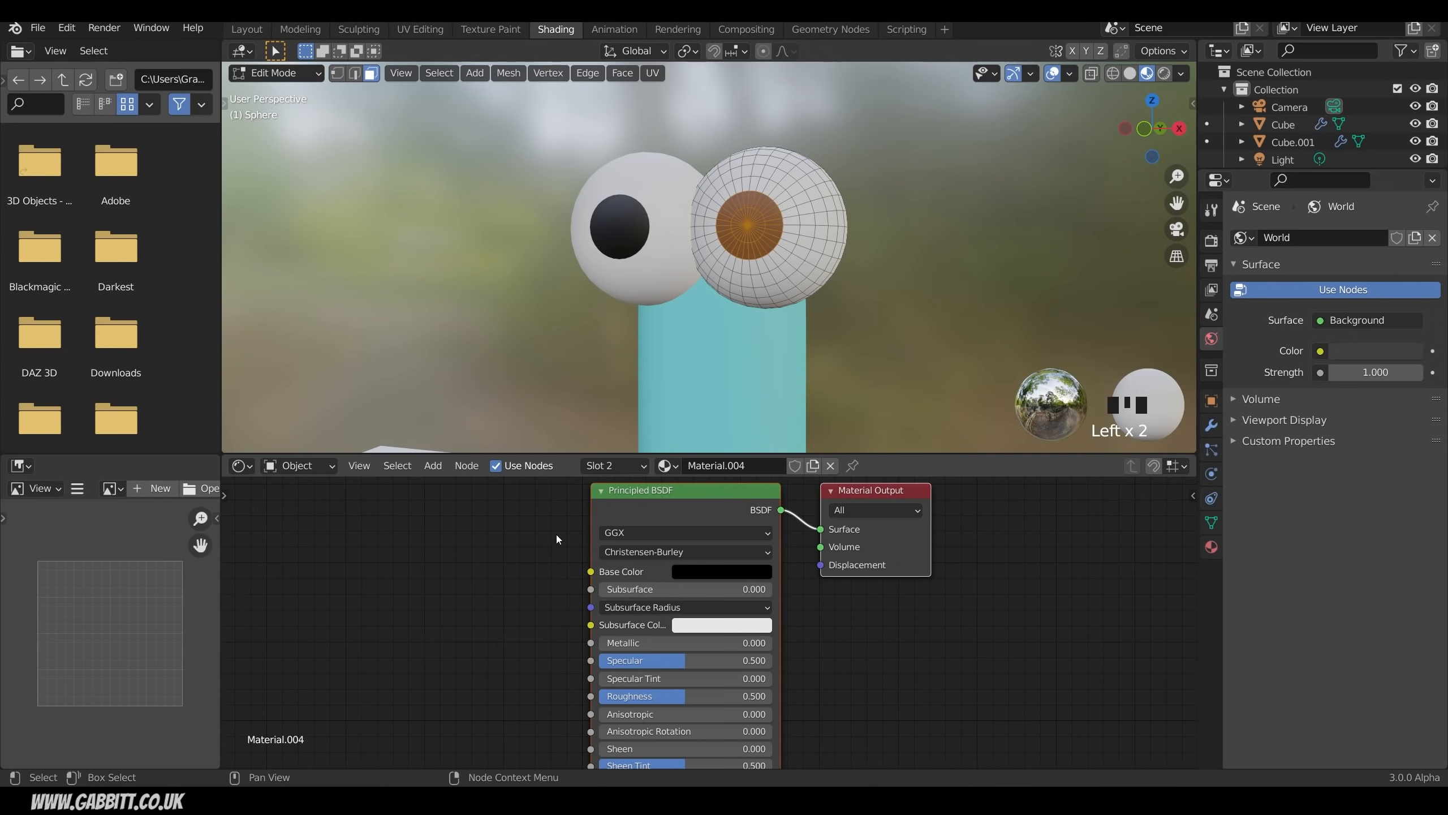
left_click(666, 465)
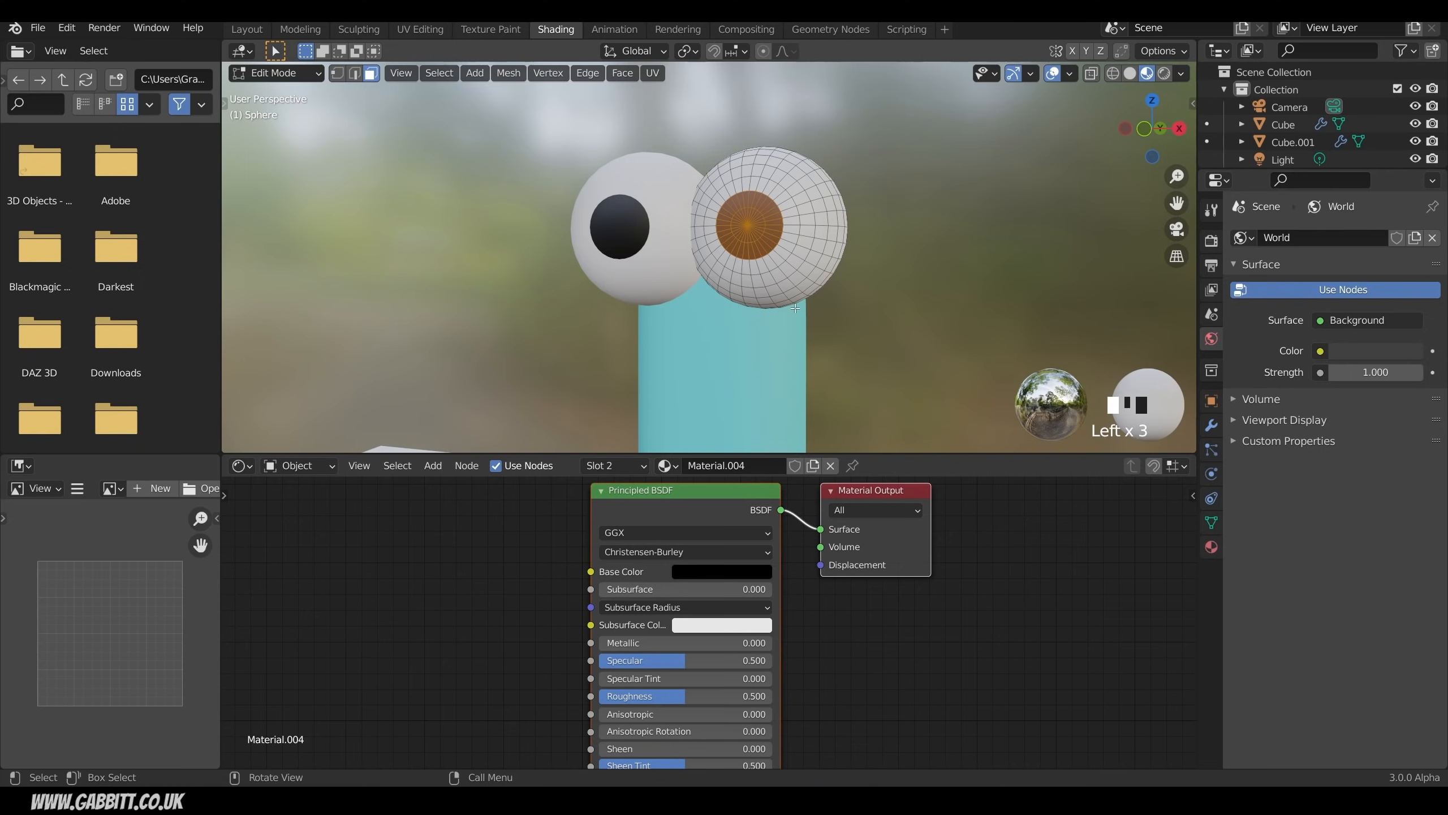
left_click_drag(701, 695, 610, 696)
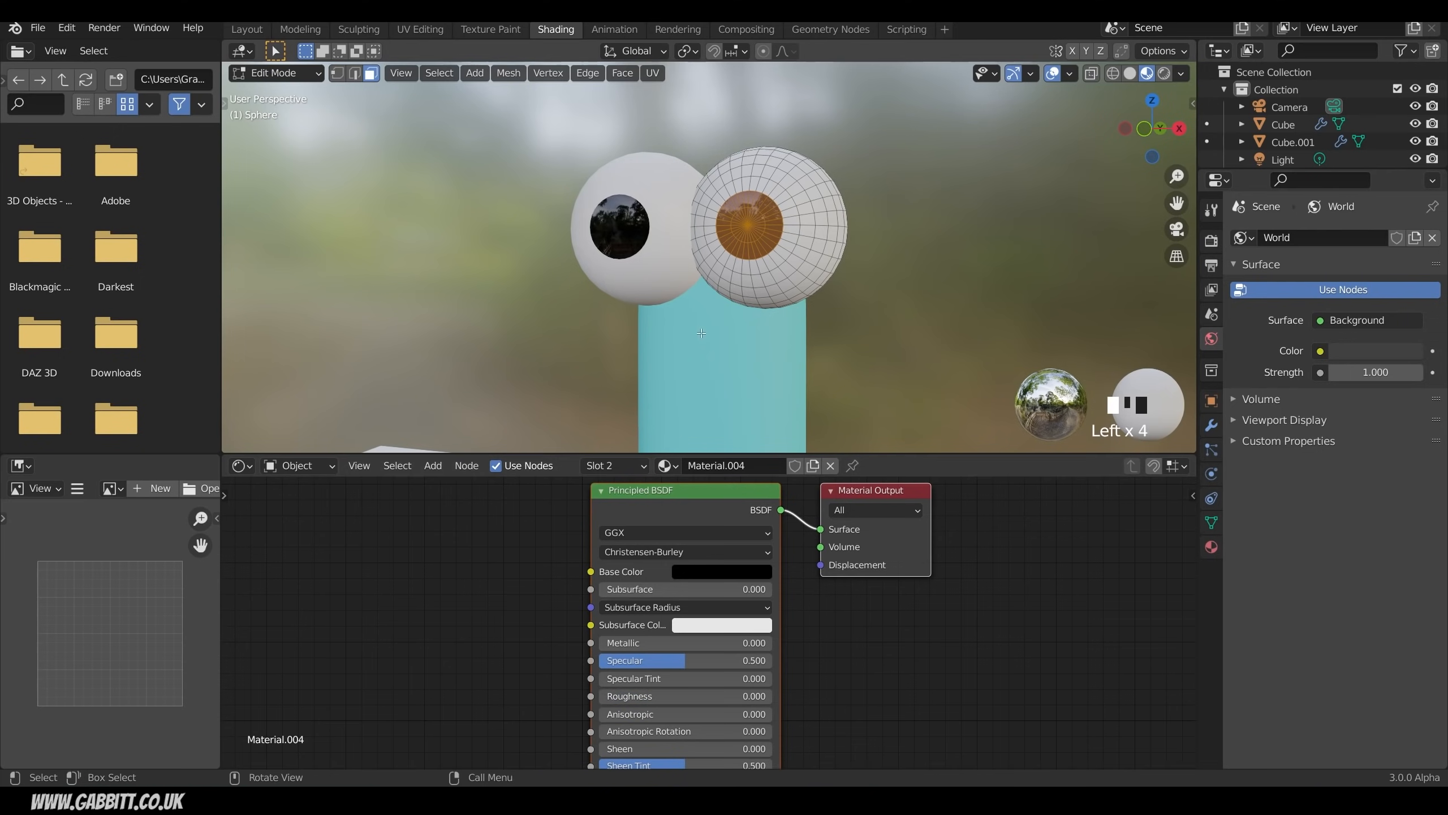
Step: Set the roughness of the white eyeball material in Slot 1 to 0.000
left_click(638, 465)
left_click(587, 503)
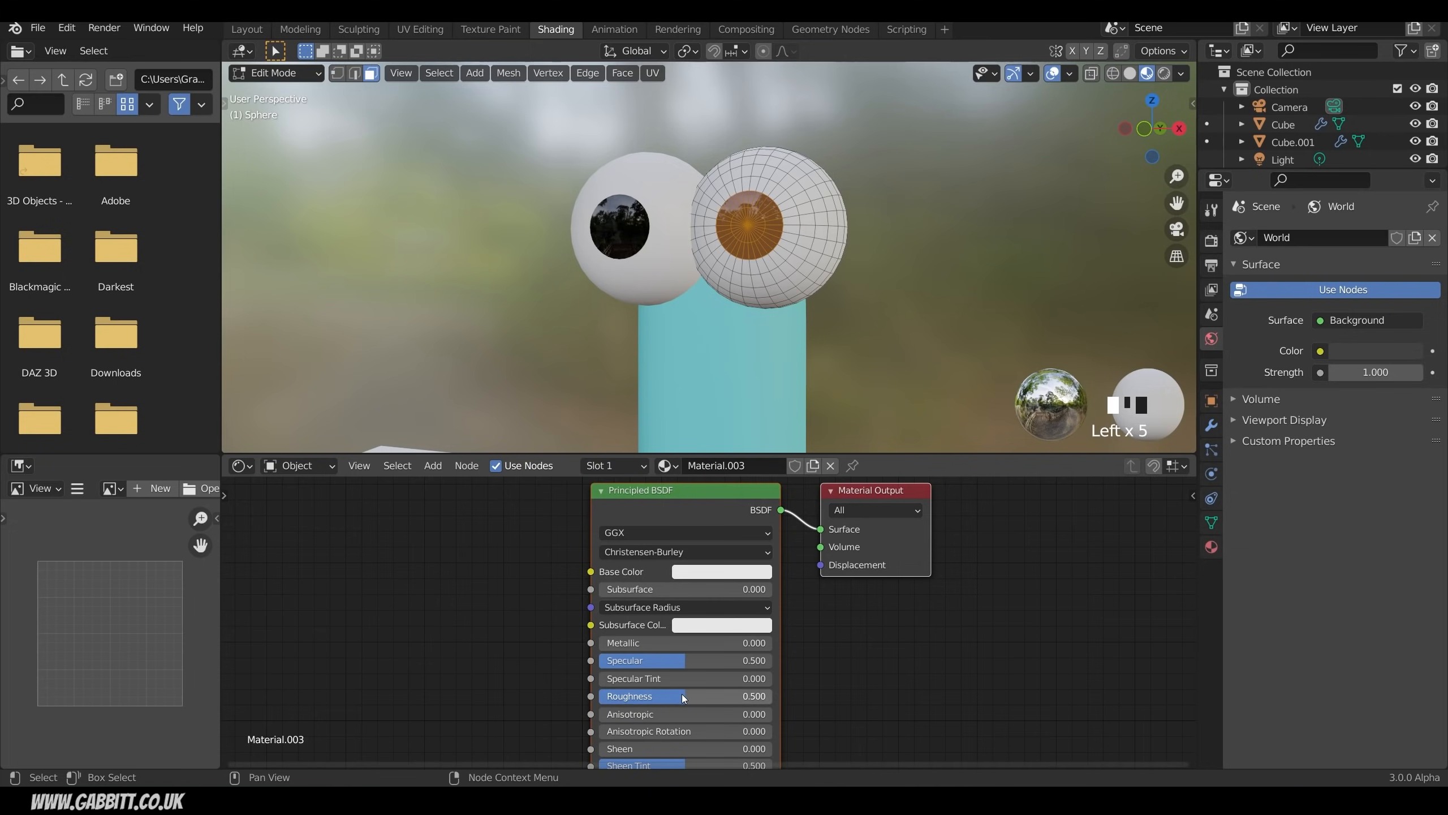
left_click_drag(681, 694, 604, 696)
scroll(813, 279, "down", 13)
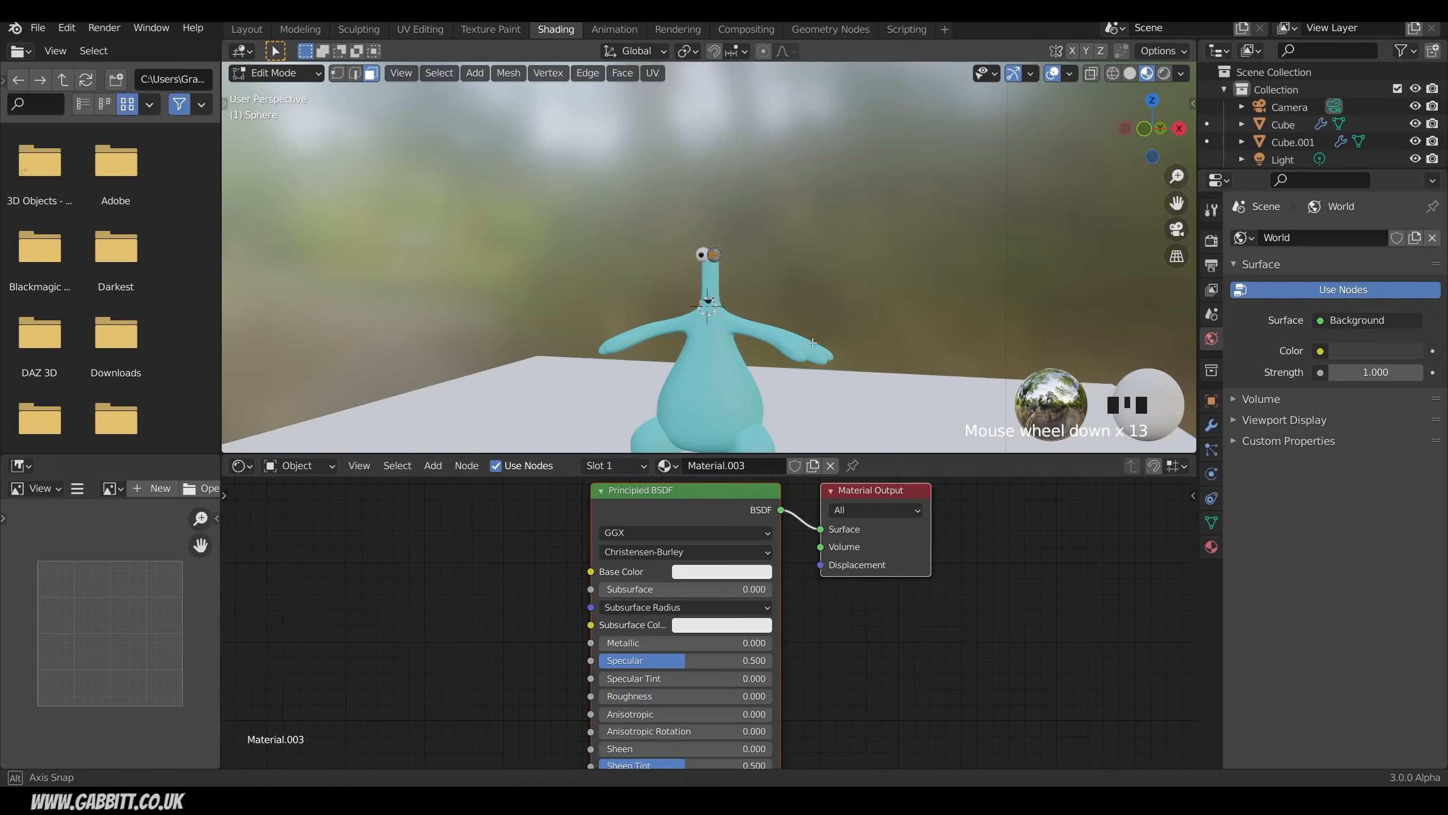
Step: Return to Object Mode, enable Ambient Occlusion in the Eevee render settings, and set its distance to 0.95 m
middle_click_drag(813, 280, 805, 302)
middle_click_drag(805, 309, 807, 254, "shift")
key("Tab")
middle_click_drag(860, 337, 803, 335)
left_click(1211, 242)
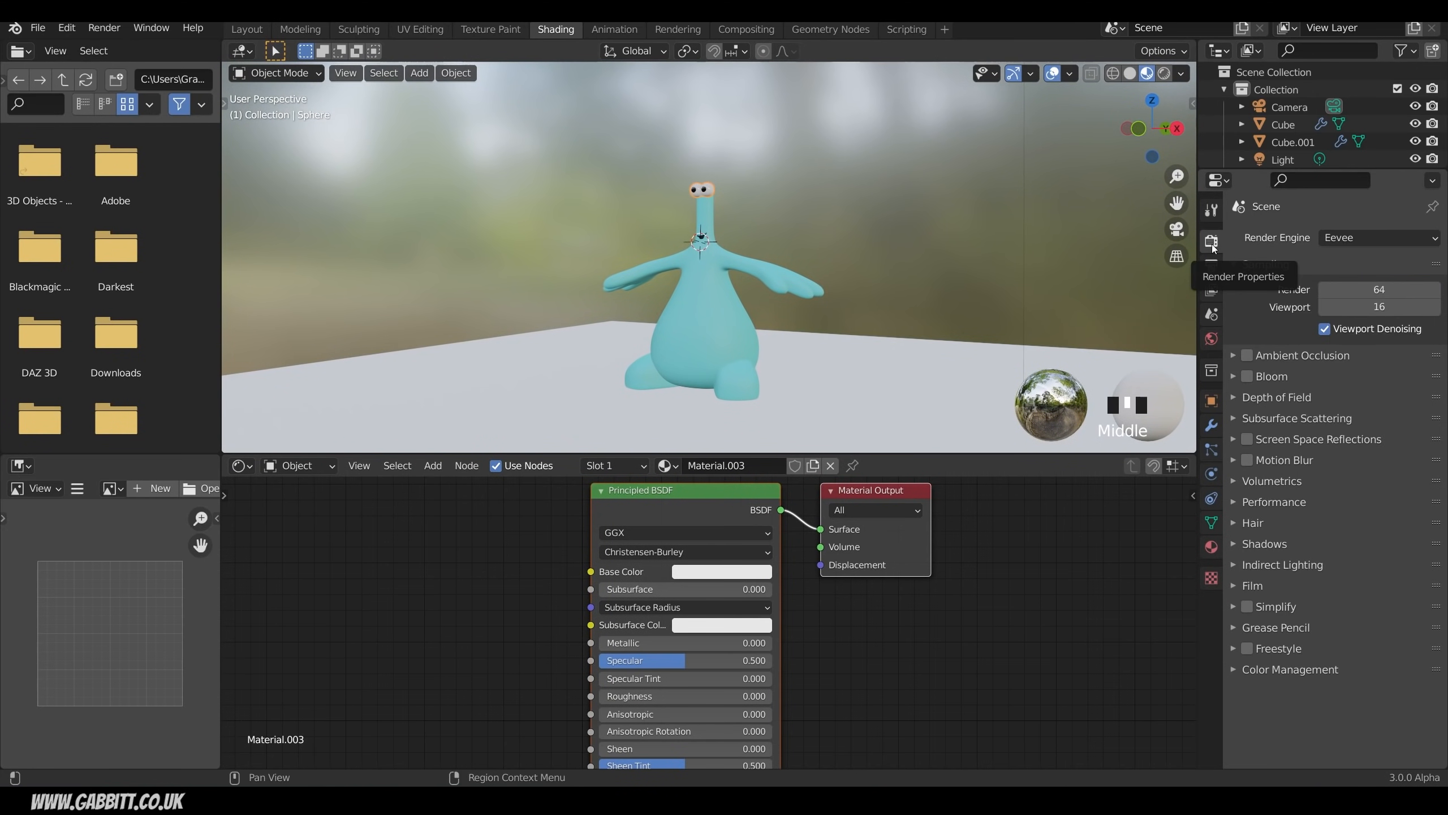
left_click(1248, 358)
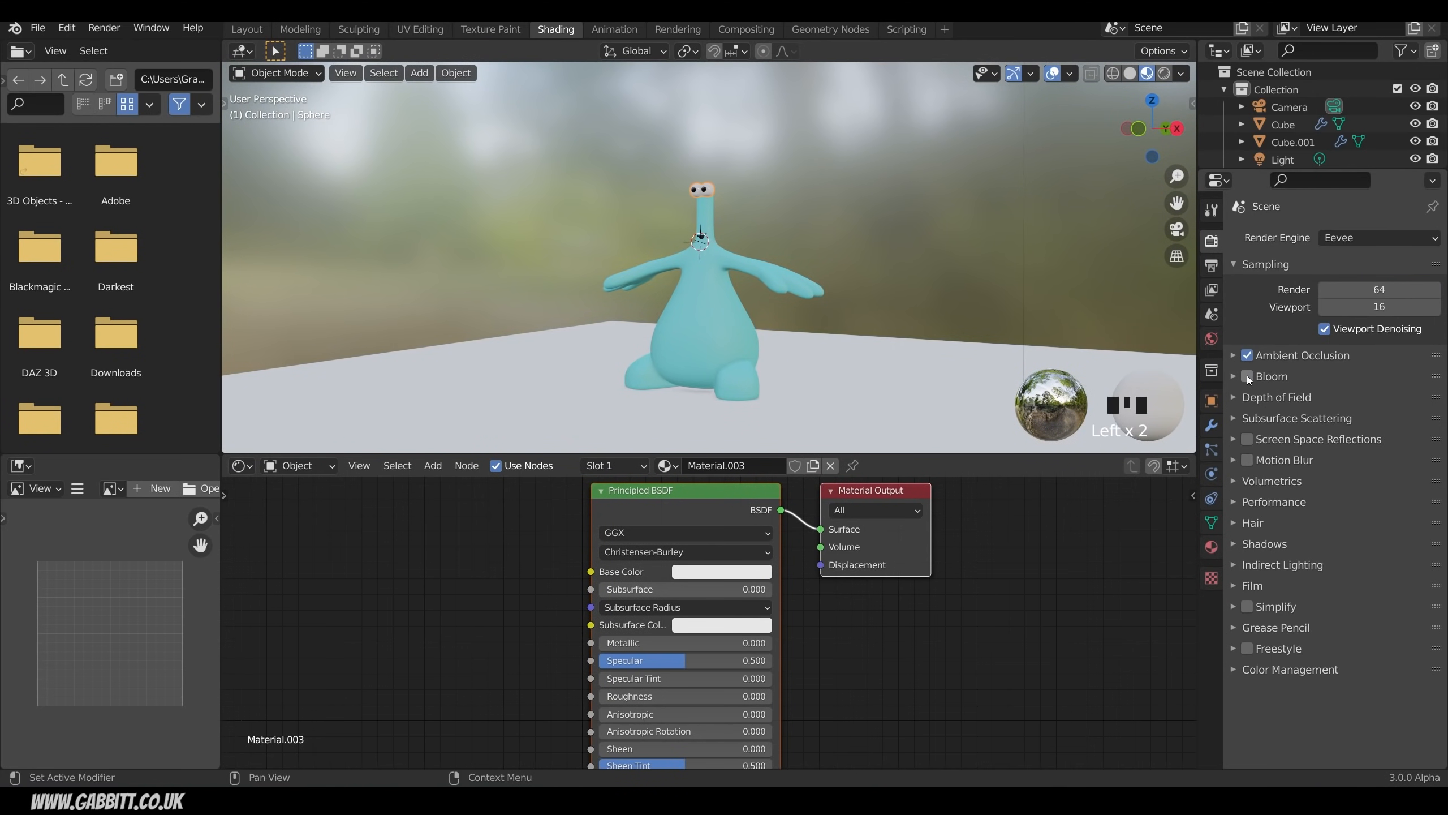
left_click(1249, 357)
left_click_drag(1374, 382, 1446, 374)
Step: In Edit Mode on the body, switch to edge selection and move the edge at the little-finger side of the hand toward the wrist in top view
middle_click_drag(637, 297, 604, 231)
scroll(686, 281, "up", 5)
left_click(598, 235)
key("Tab")
left_click(613, 225)
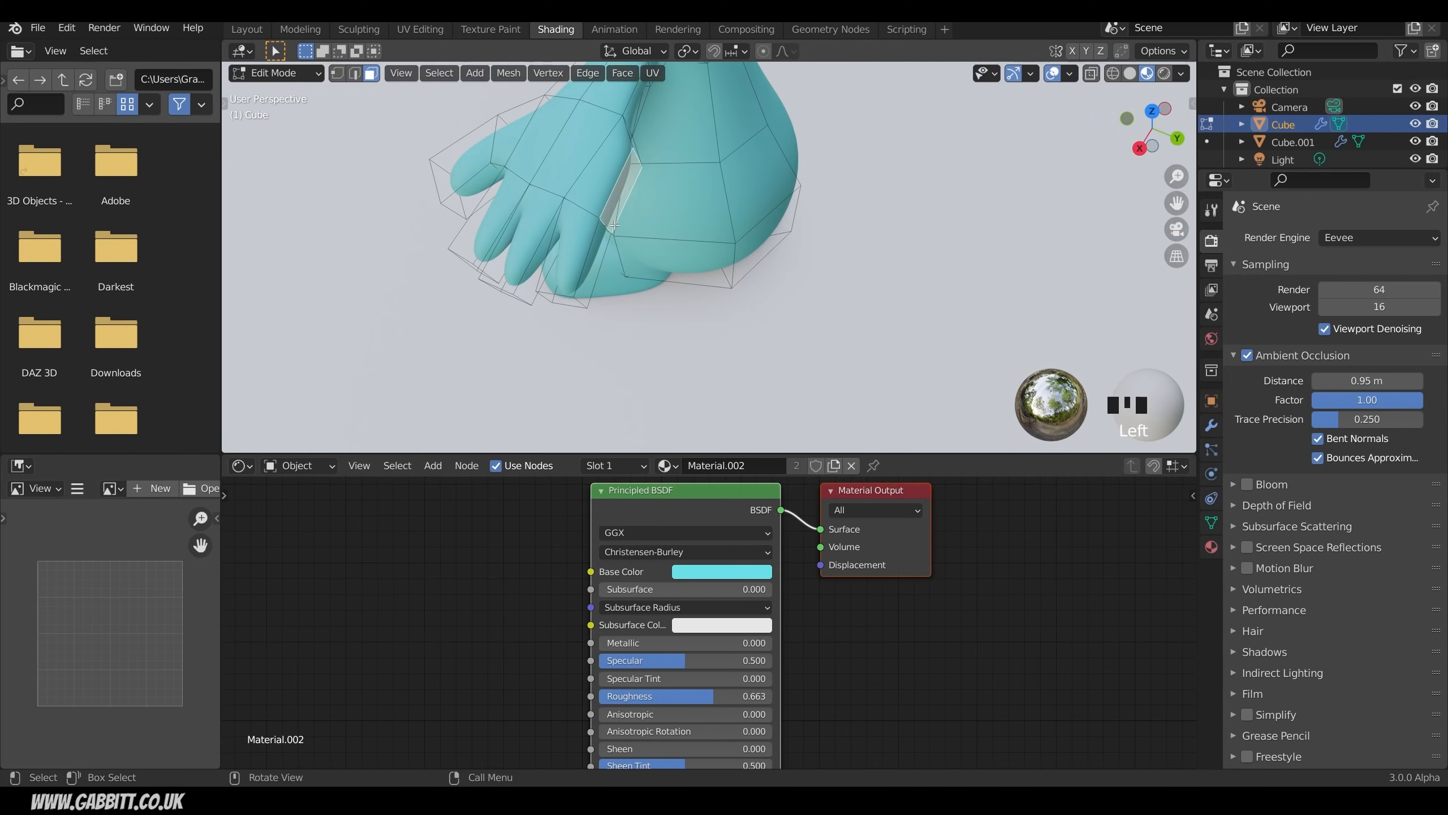
key("2")
middle_click_drag(613, 226, 696, 265)
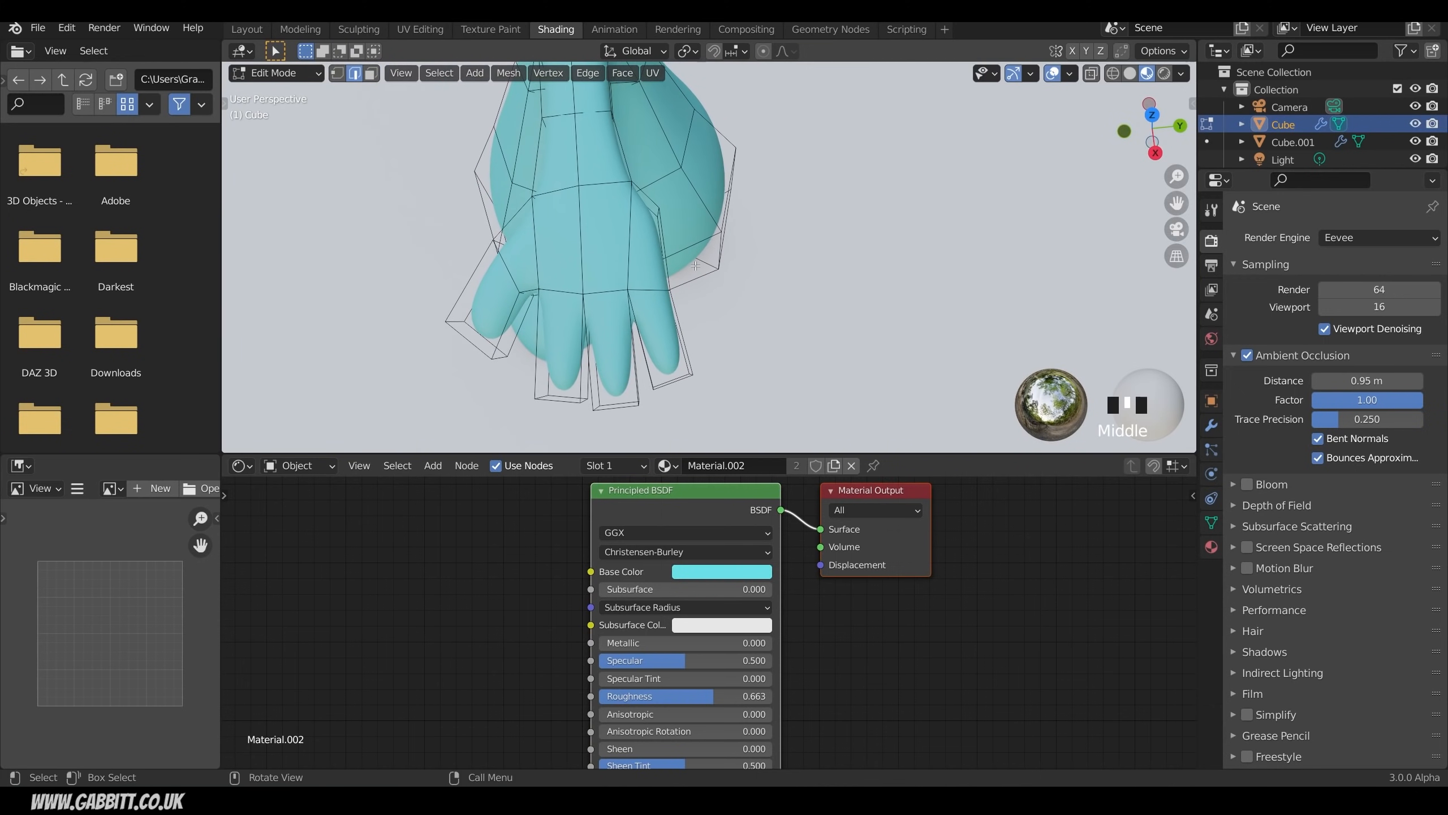
key("KP_7")
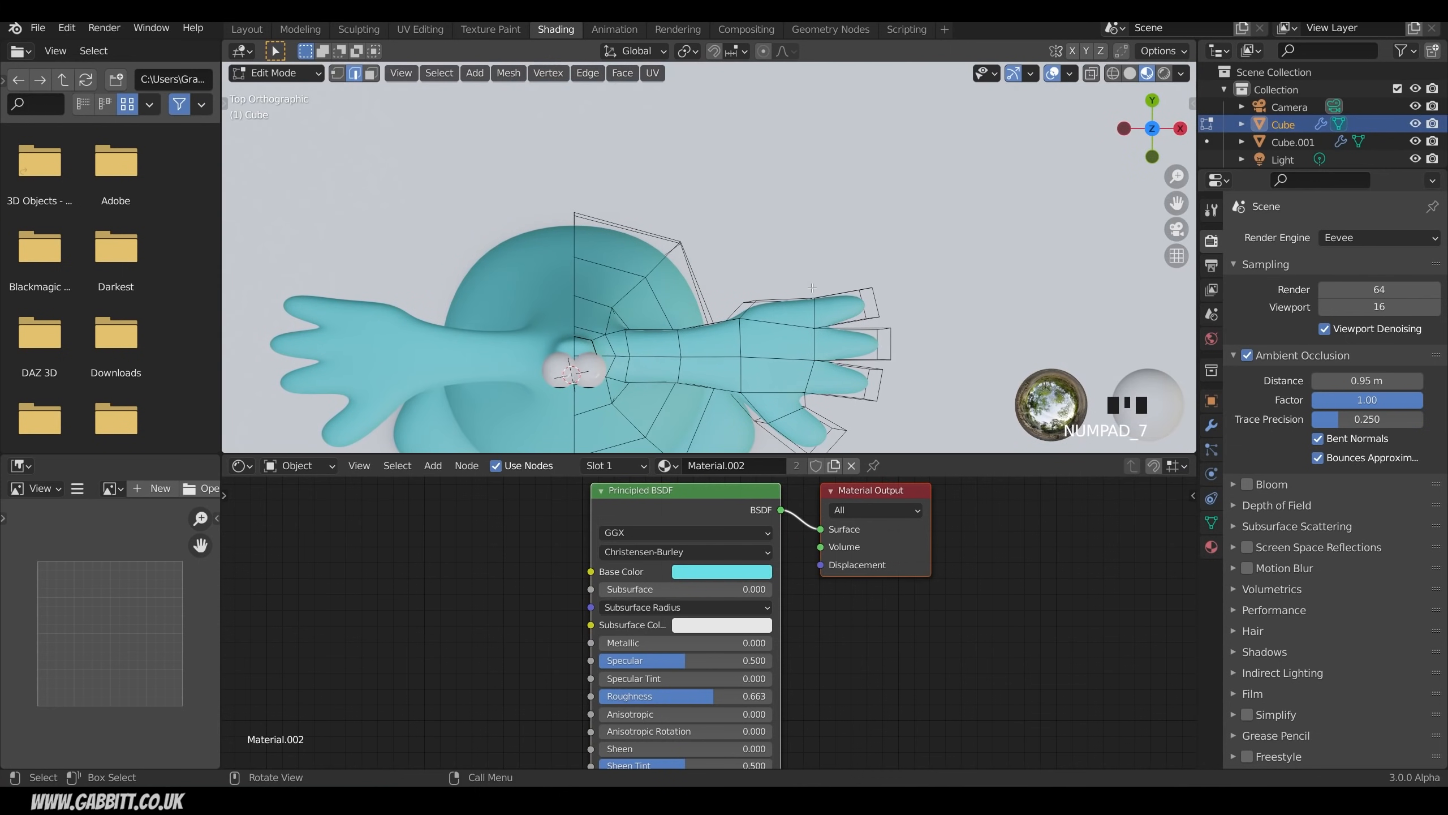
key("g")
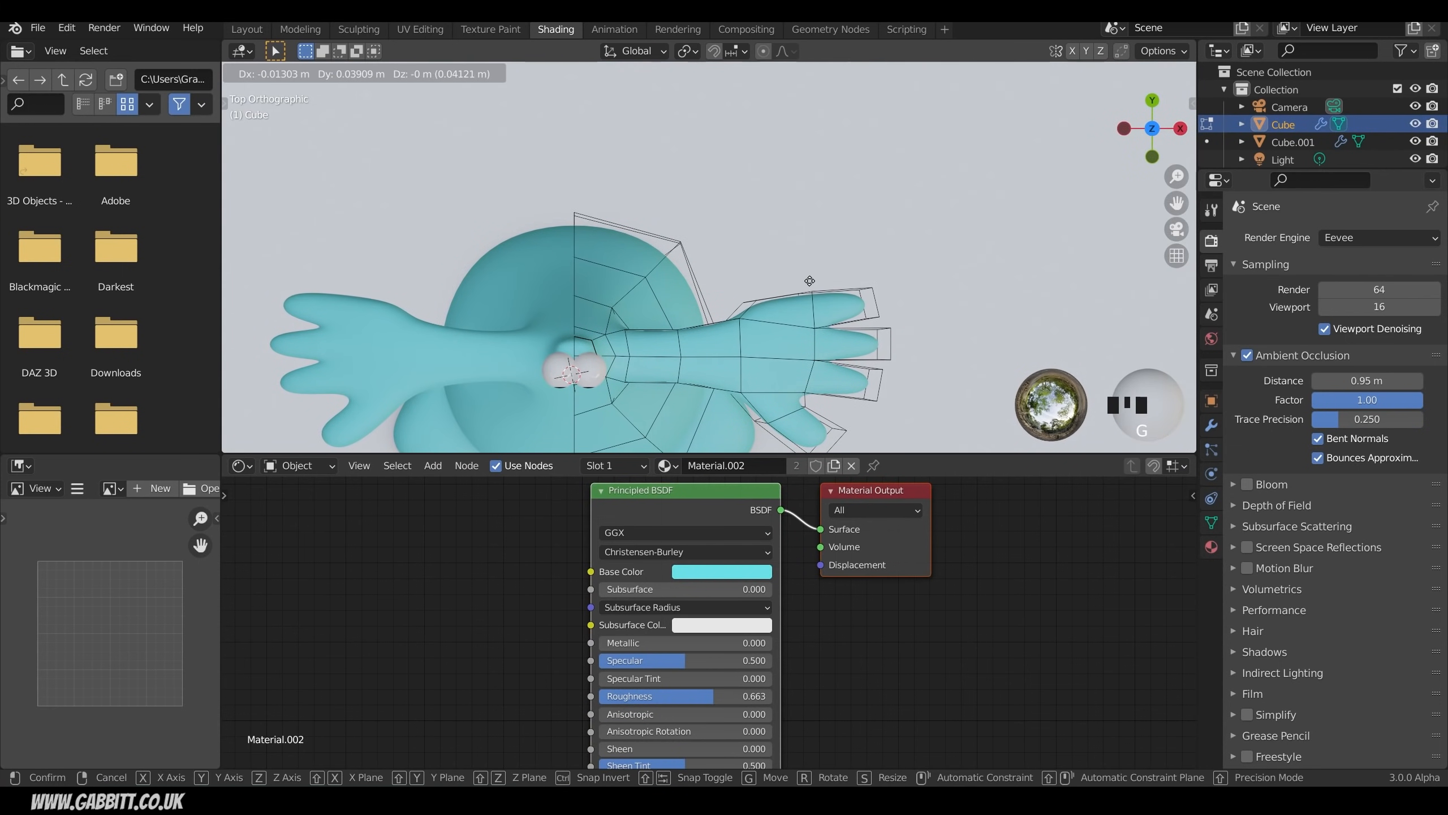
left_click(776, 293)
Step: Slide the hand-side edge along the mesh, reposition it to refine the wrist's shape, and return to Object Mode
middle_click_drag(748, 298, 838, 267)
key("g")
key("g")
left_click(778, 328)
key("g")
left_click(777, 306)
key("Tab")
scroll(780, 298, "down", 6)
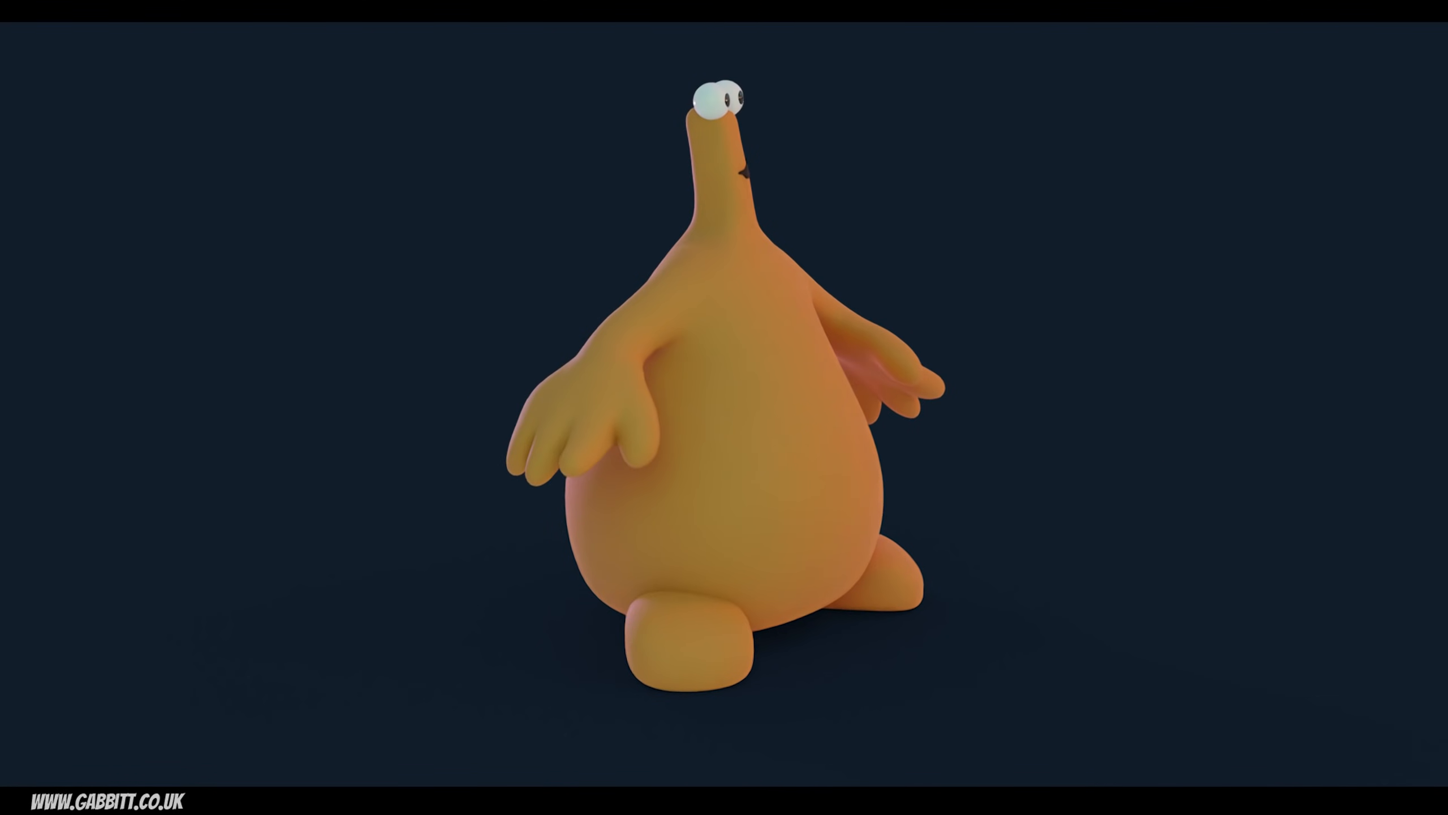